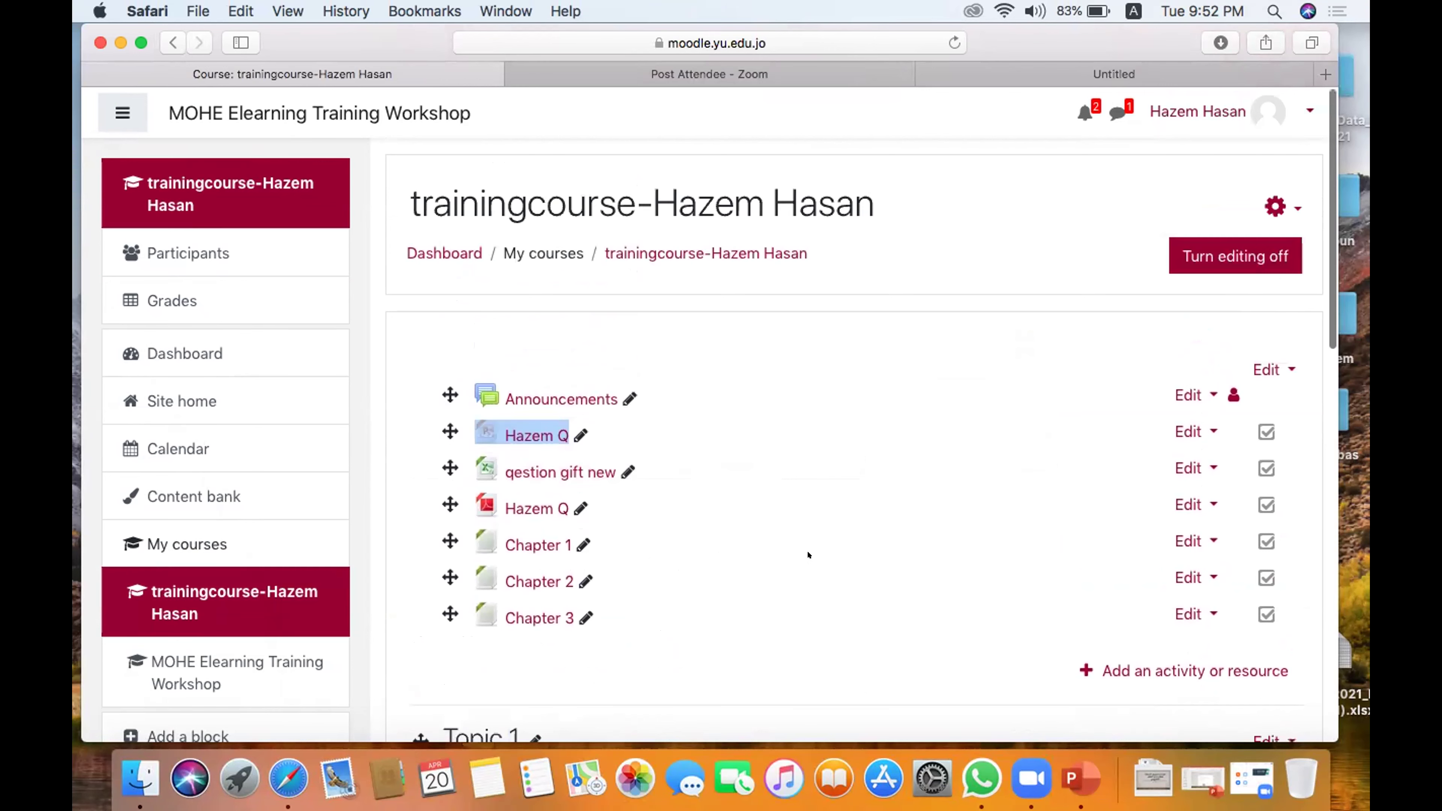
- Open the question bank categories page from the training course's administration page
click(1131, 249)
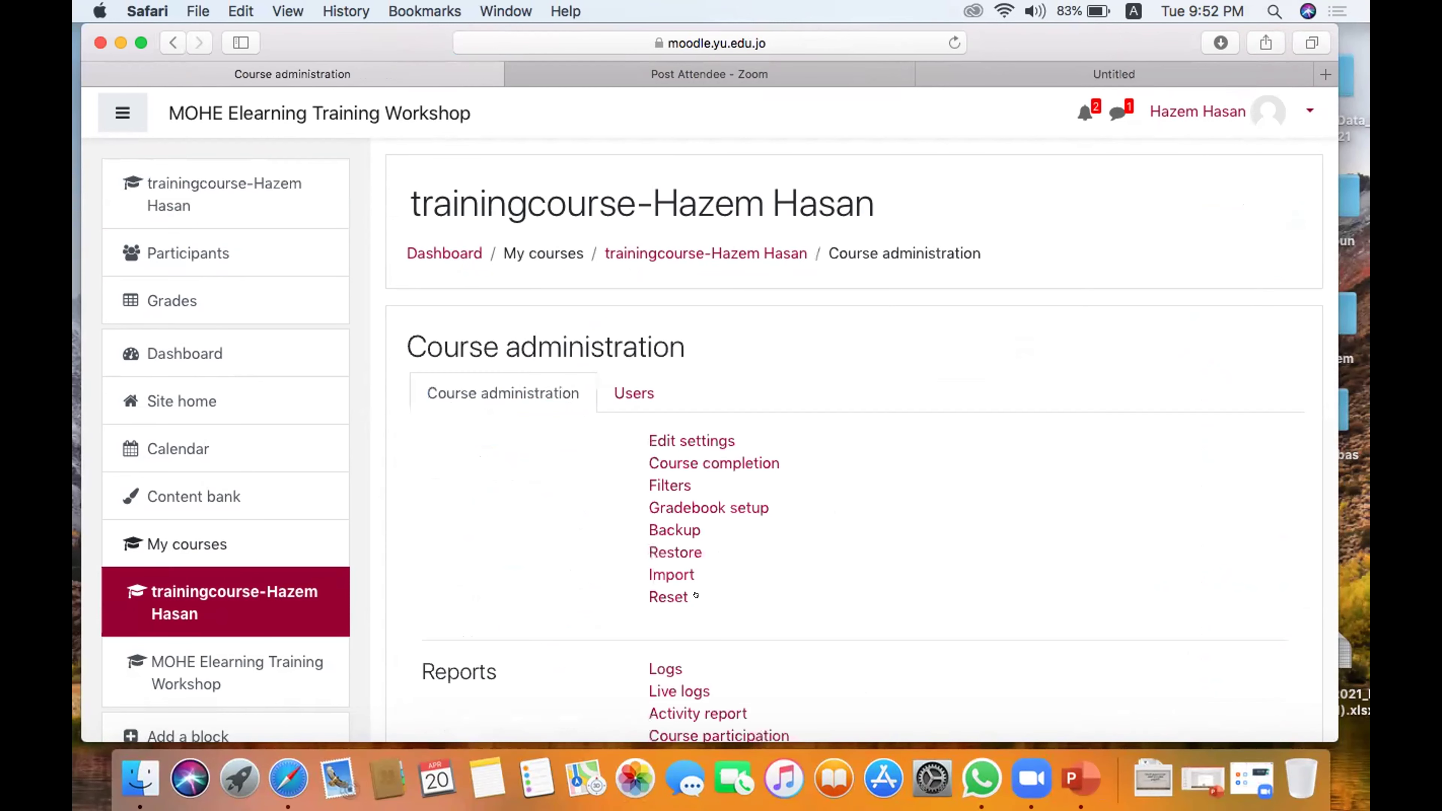
scroll(692, 591, down, 5)
click(690, 592)
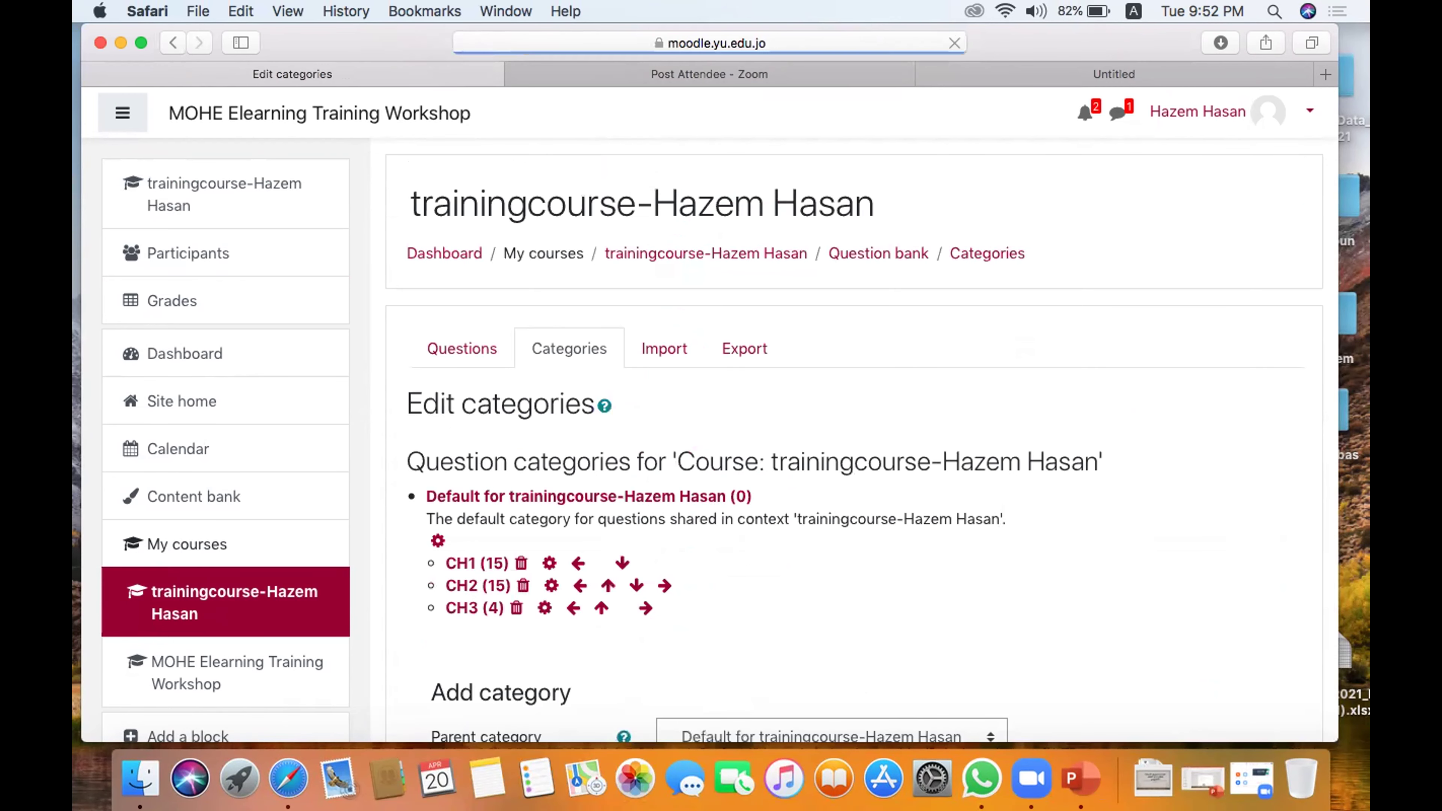
- Add a question category named CH4 under the course's default parent category
scroll(710, 539, down, 4)
click(687, 543)
text(ch)
key(BackSpace)
key(BackSpace)
text(CH$)
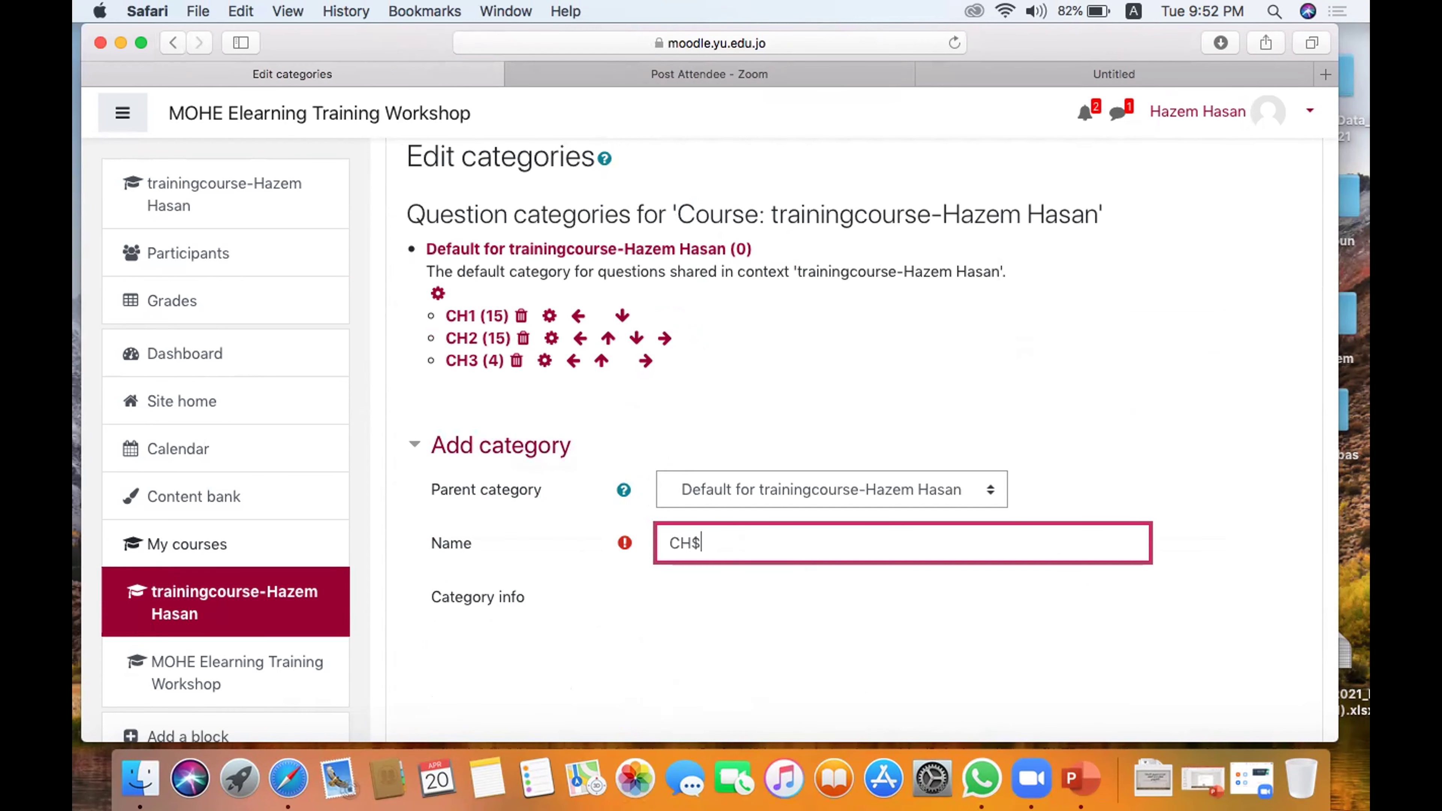
key(BackSpace)
text(4)
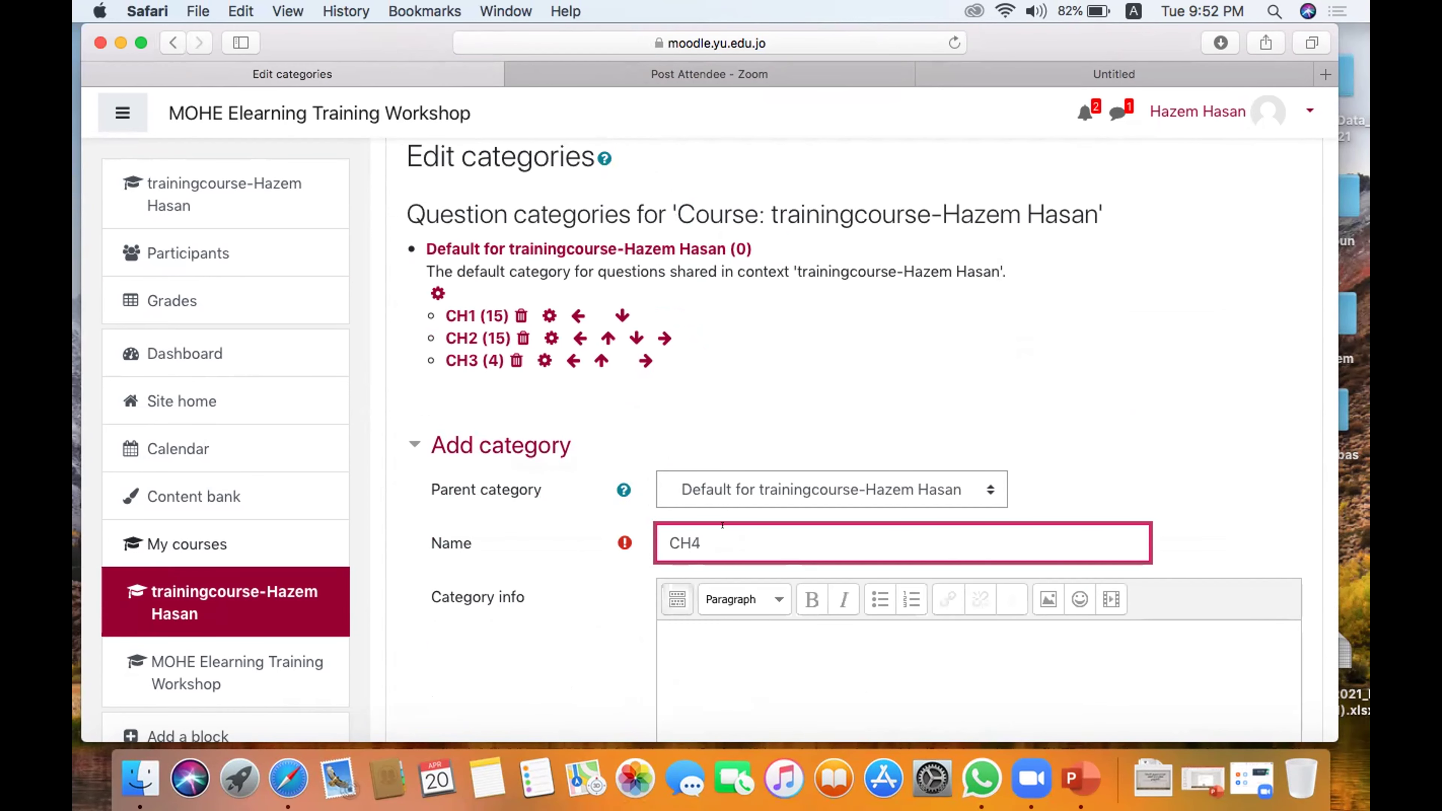
scroll(731, 626, down, 5)
scroll(731, 626, down, 1)
click(744, 624)
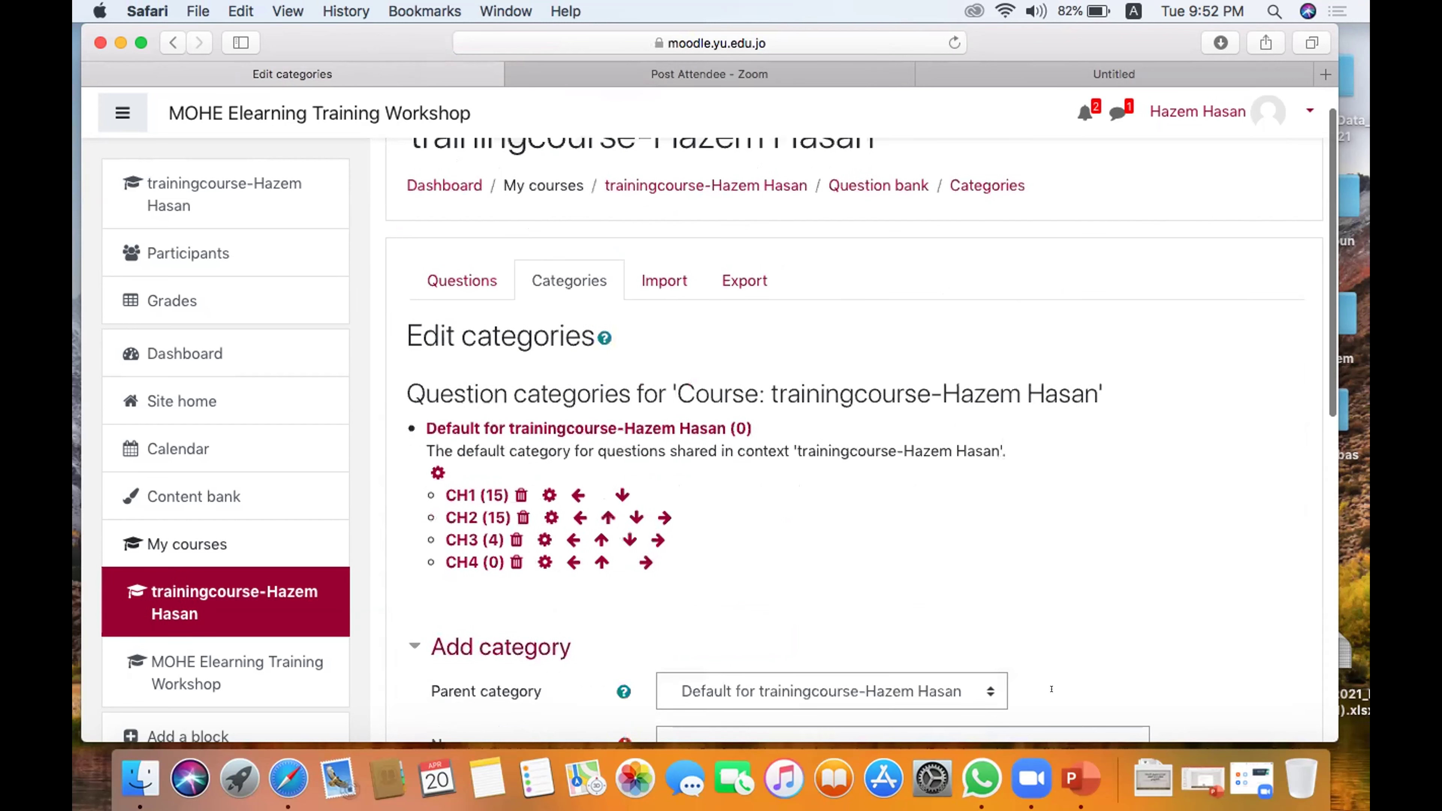
- Prepare a question import in GIFT format with CH4 as the import category
scroll(661, 355, down, 3)
scroll(660, 202, up, 2)
click(664, 204)
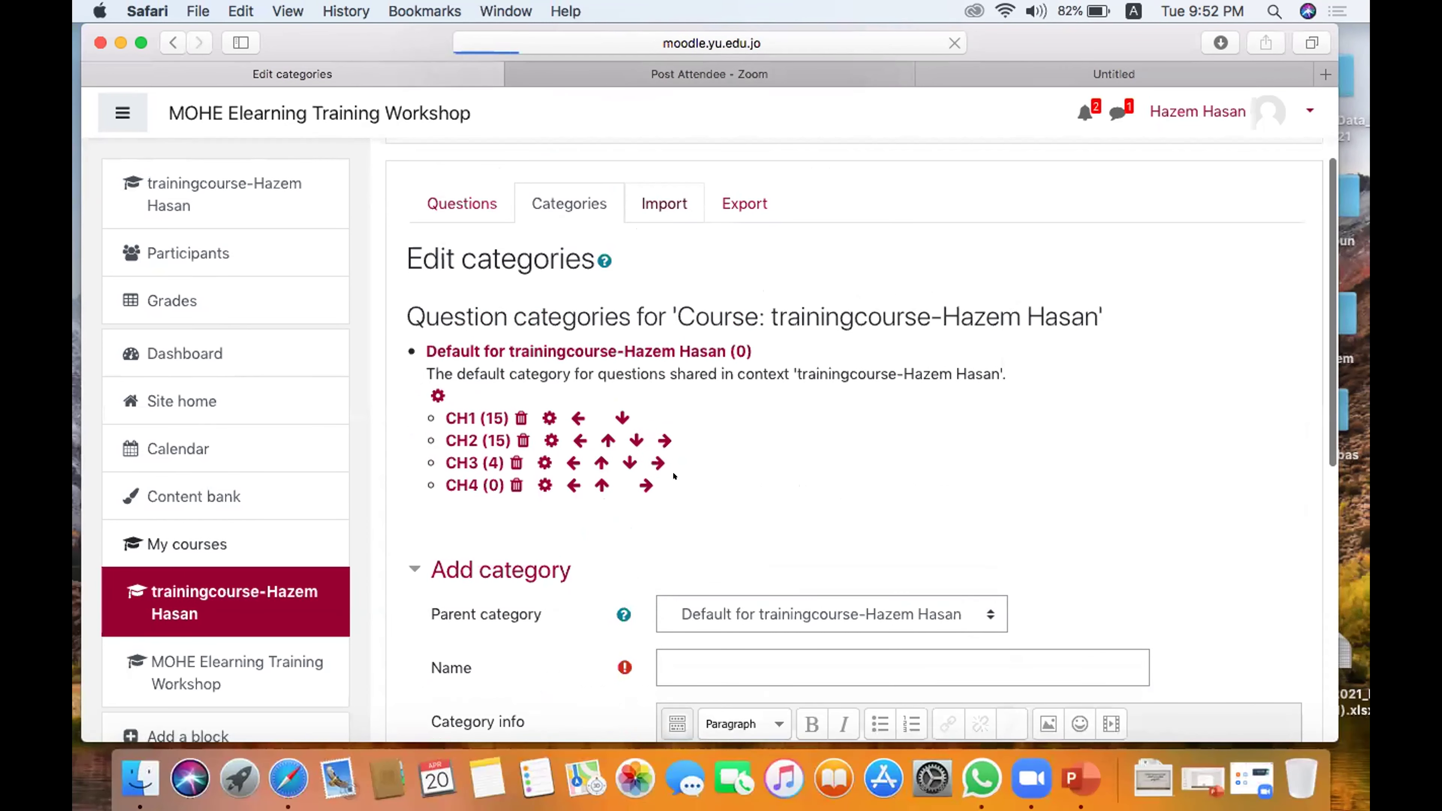
click(714, 478)
scroll(732, 471, down, 3)
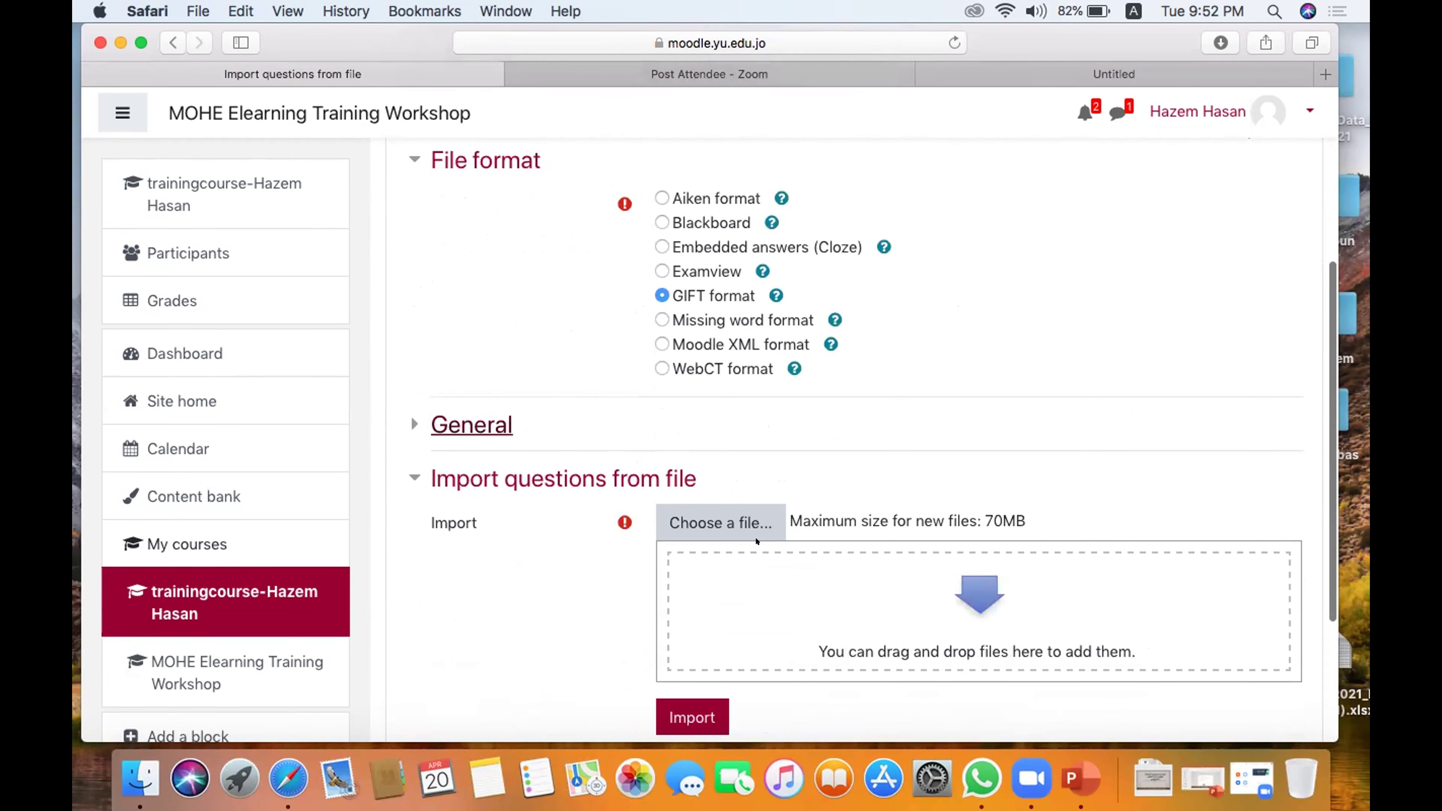
click(471, 424)
click(811, 469)
key(Escape)
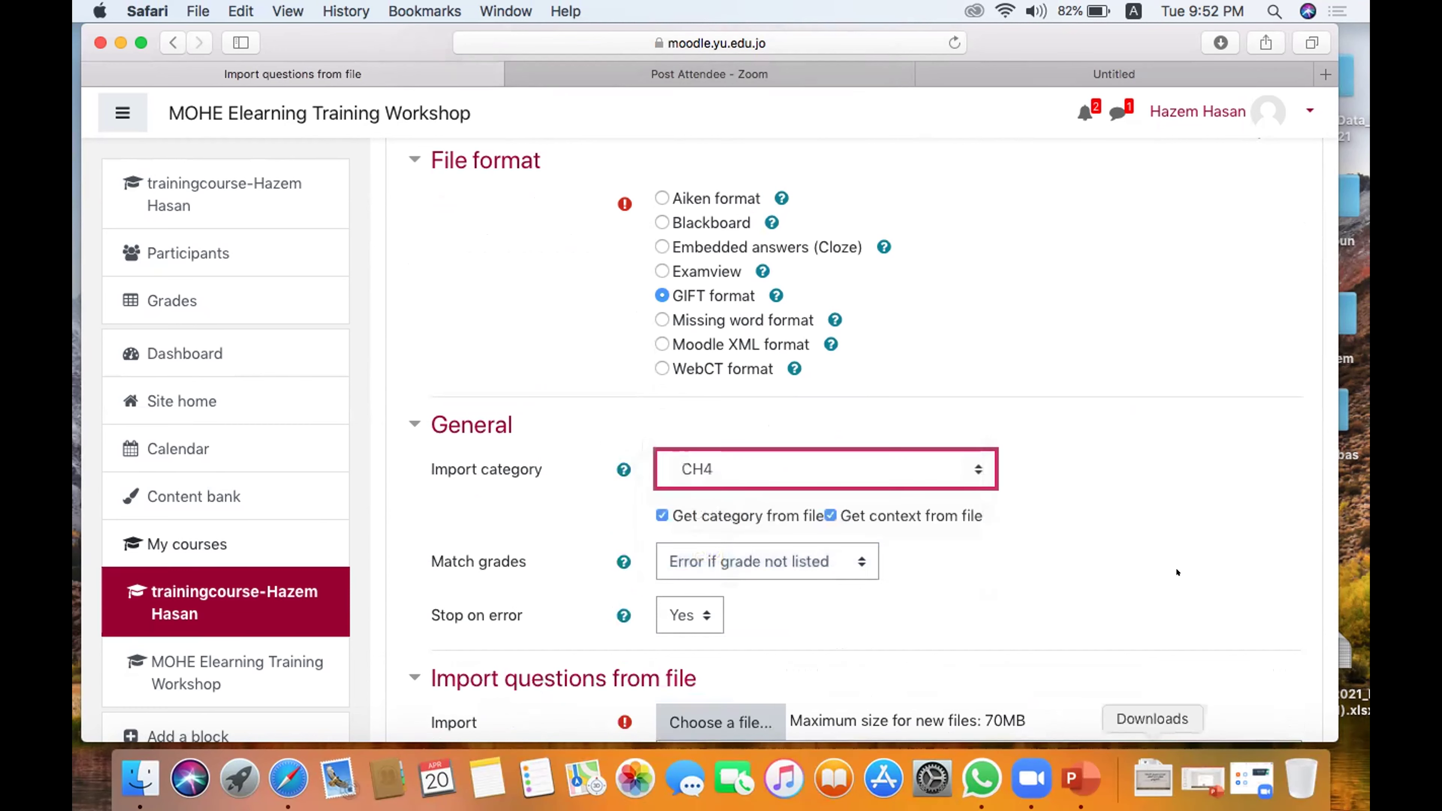
- Look through the recent downloads for a file, and leave the question import form for the course page
click(1153, 778)
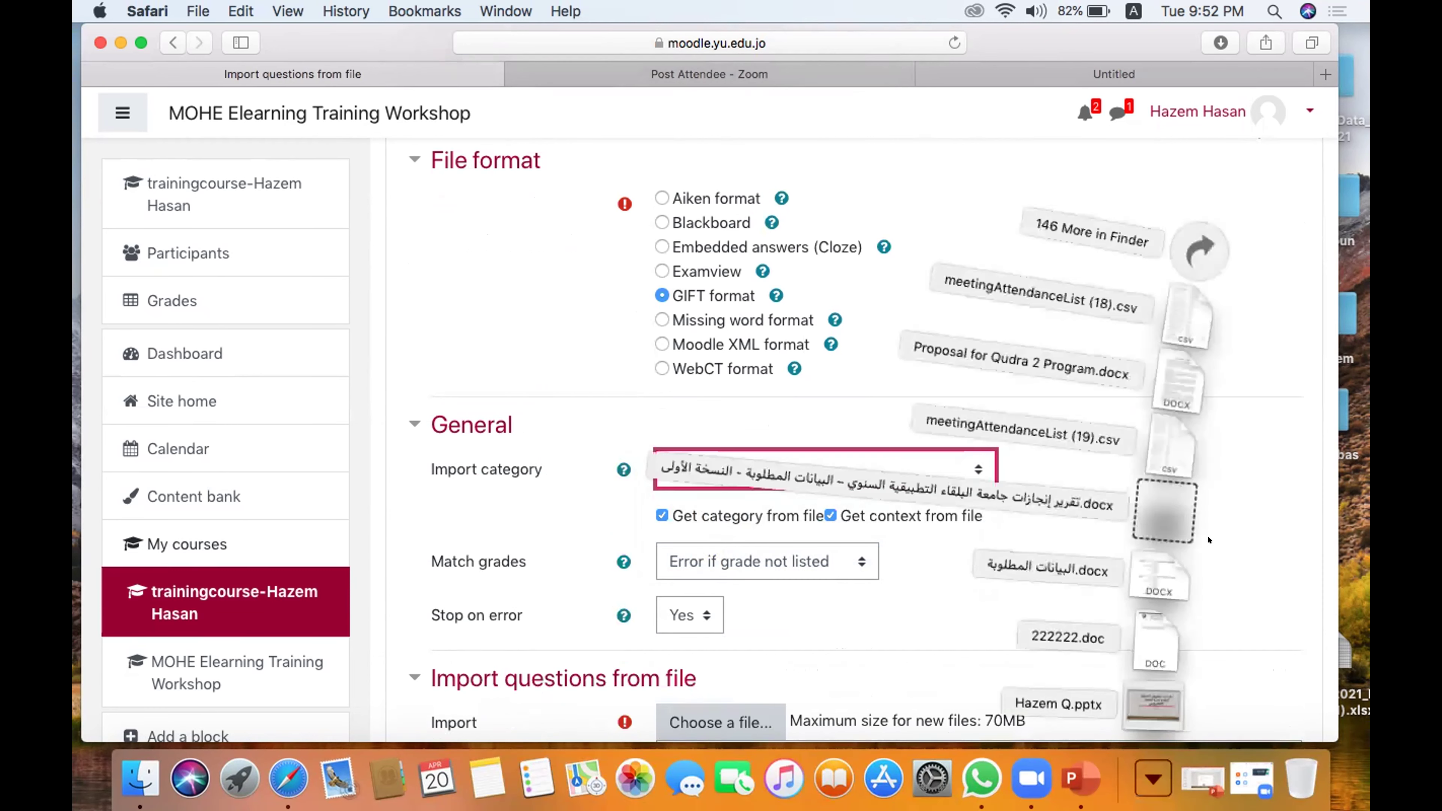
click(543, 298)
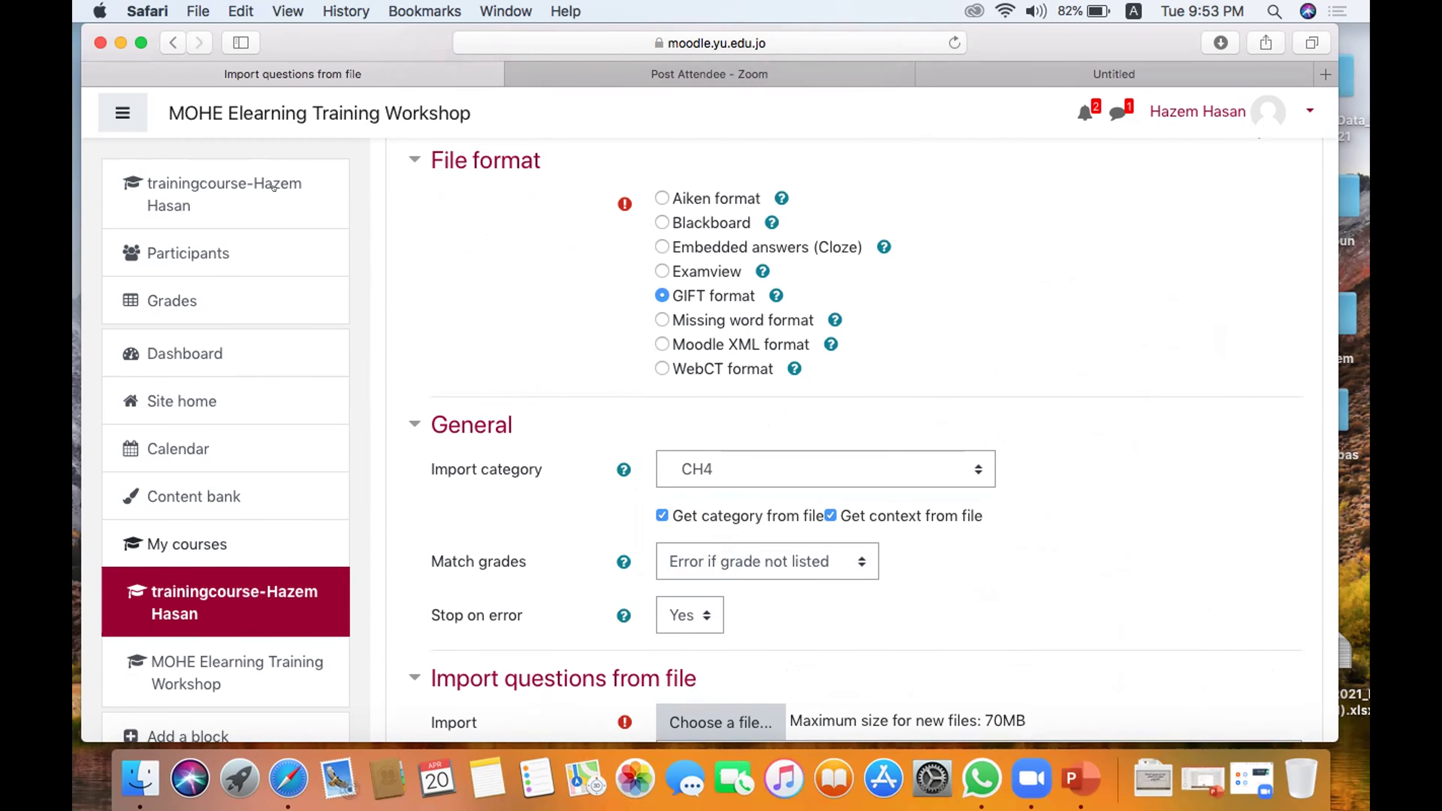
scroll(513, 203, up, 3)
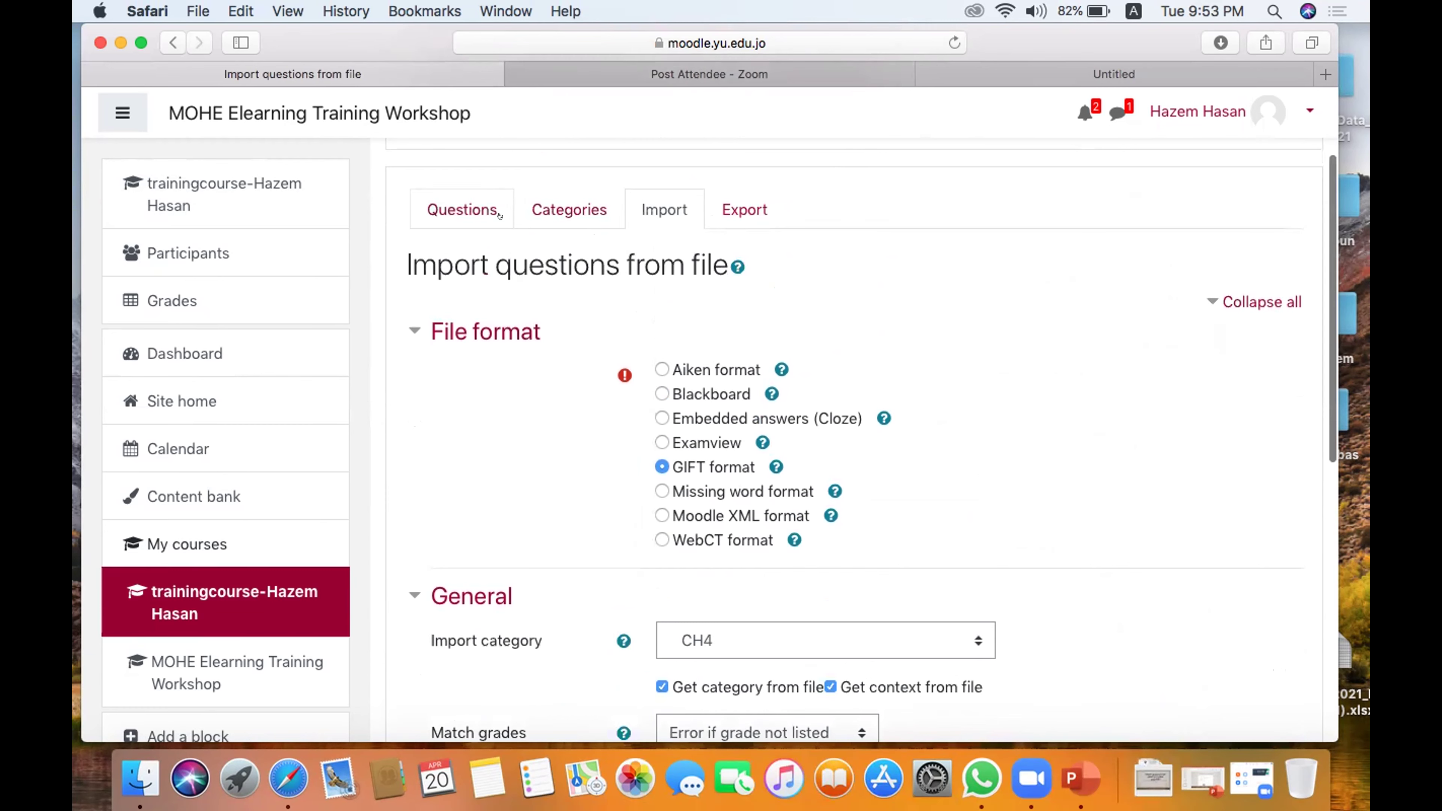
scroll(433, 206, up, 1)
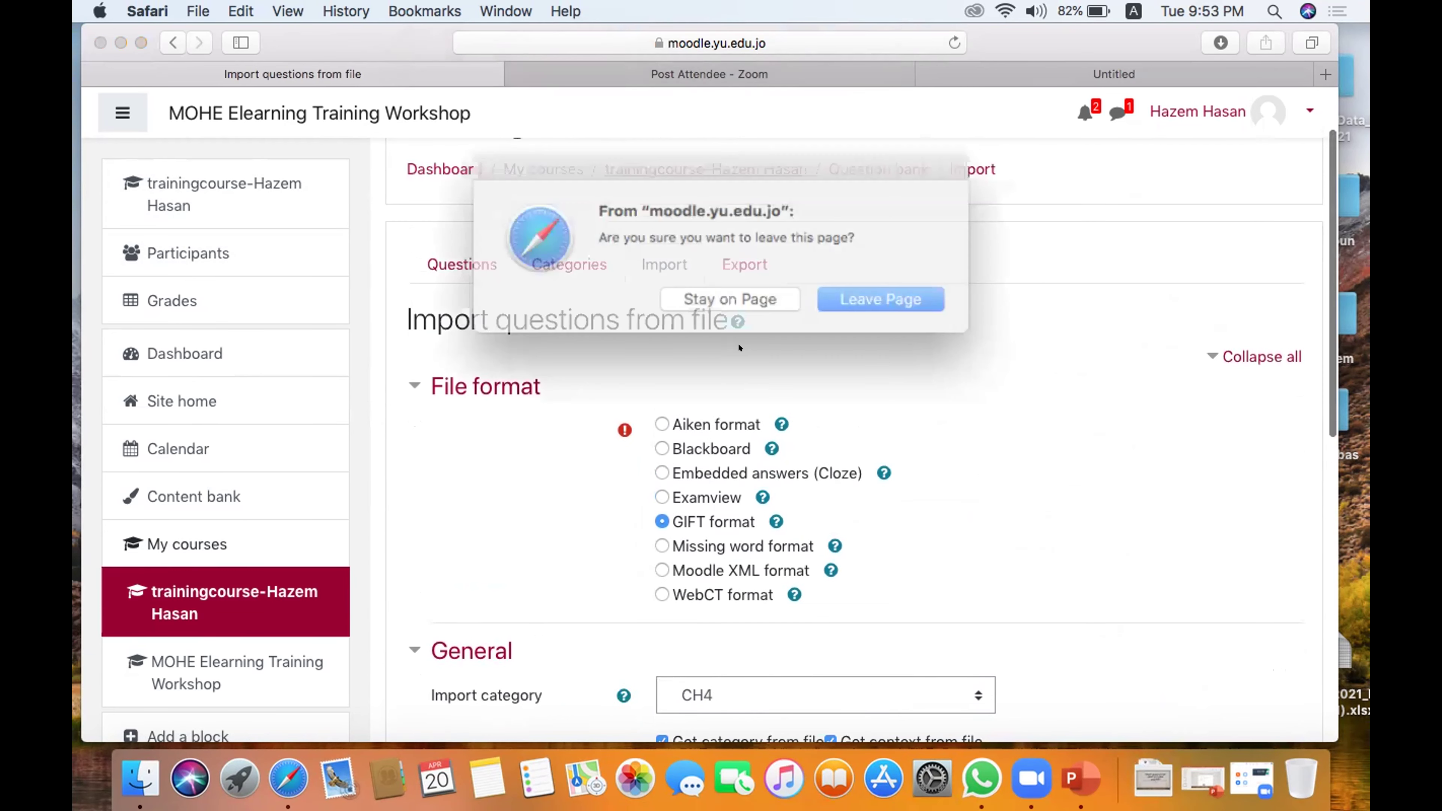
click(743, 293)
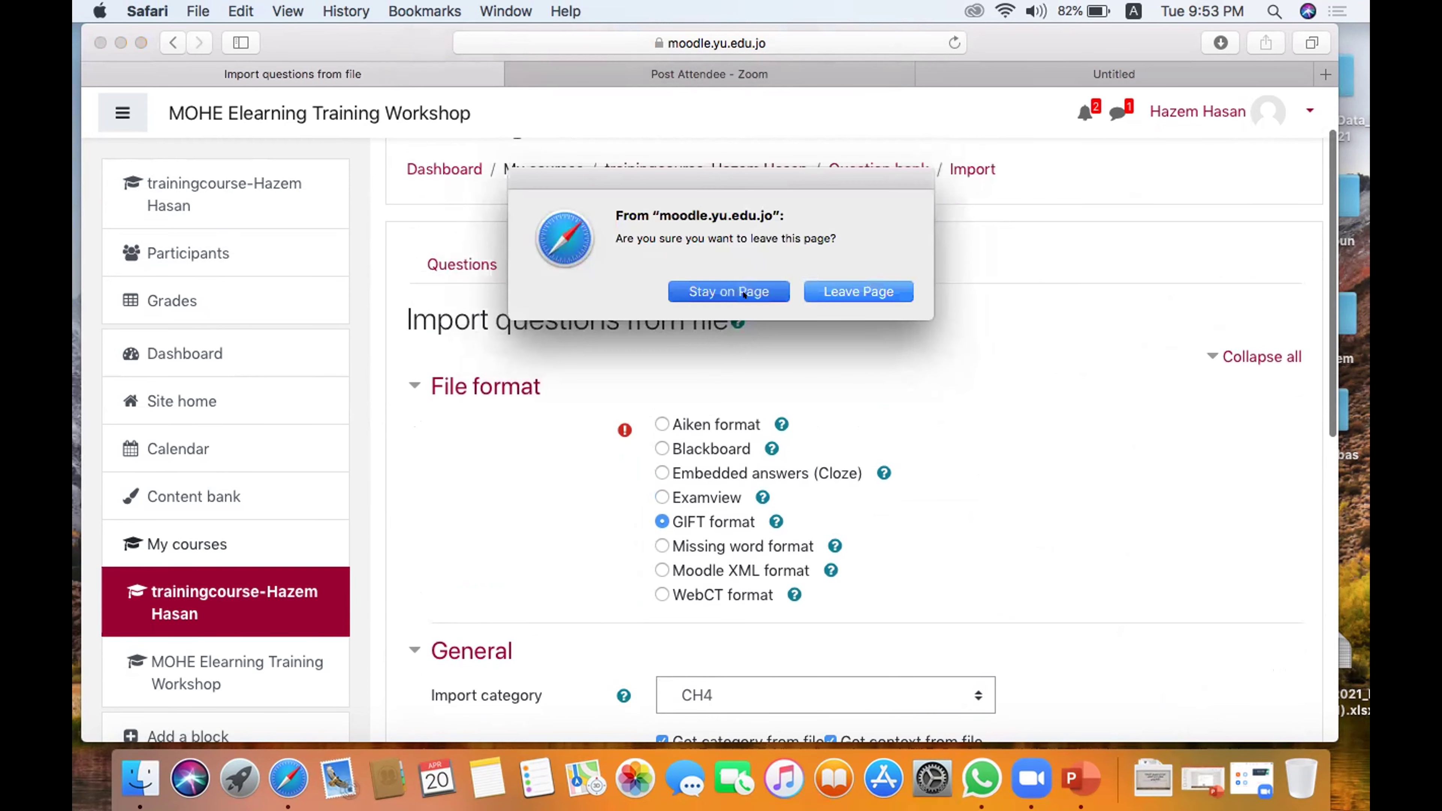
click(862, 289)
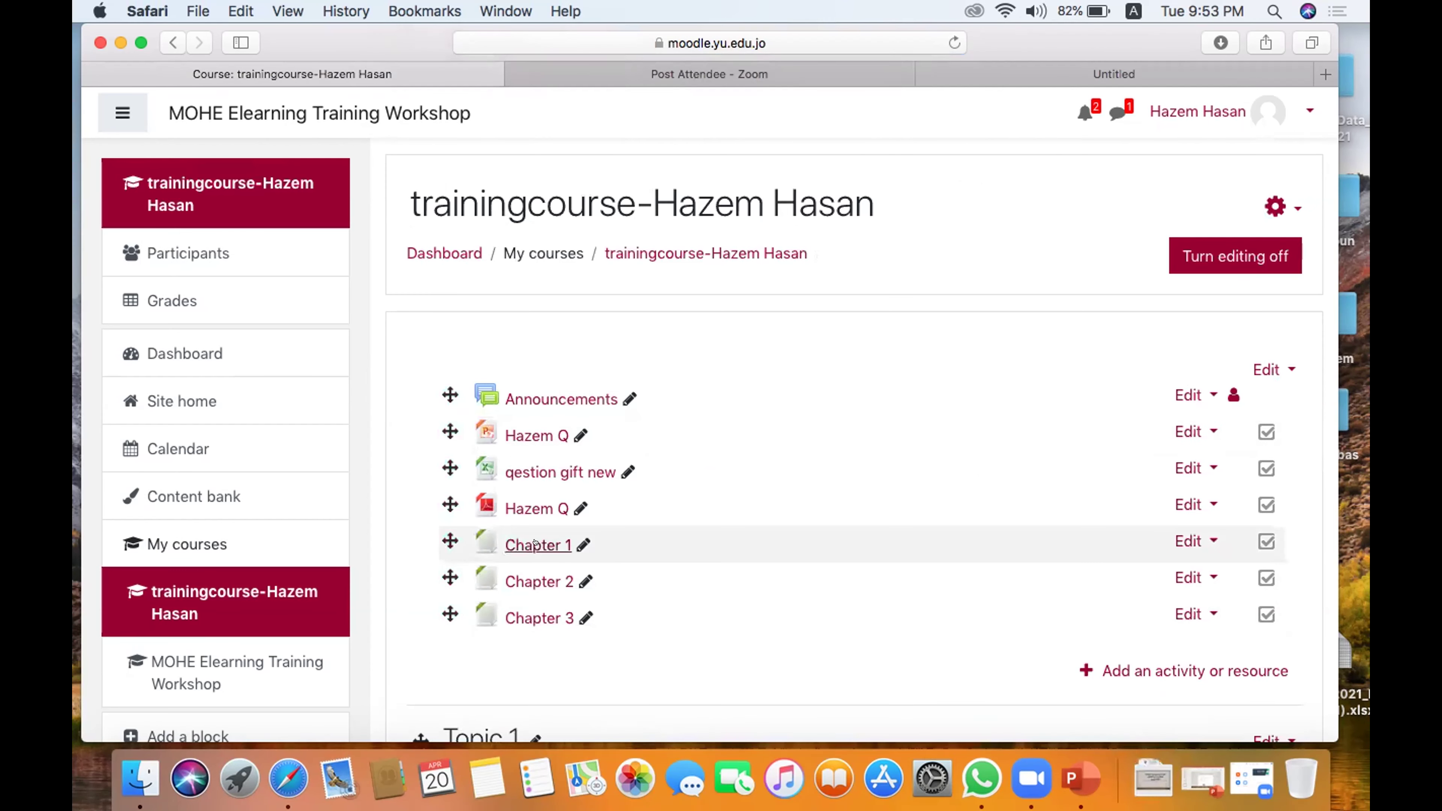
- Examine the GIFT-formatted questions in the Chapter 1 file and return to the course page
click(534, 544)
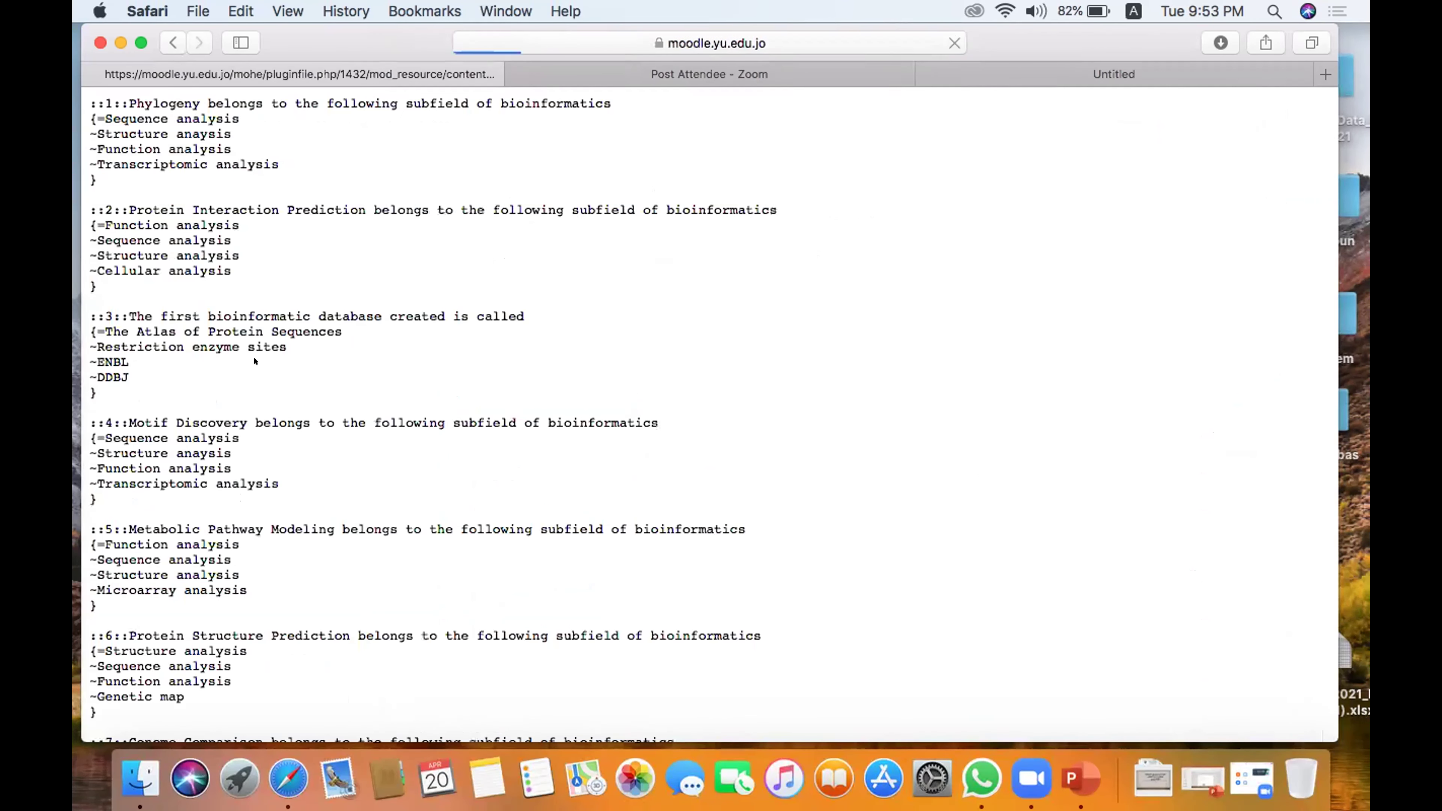
scroll(255, 346, up, 1)
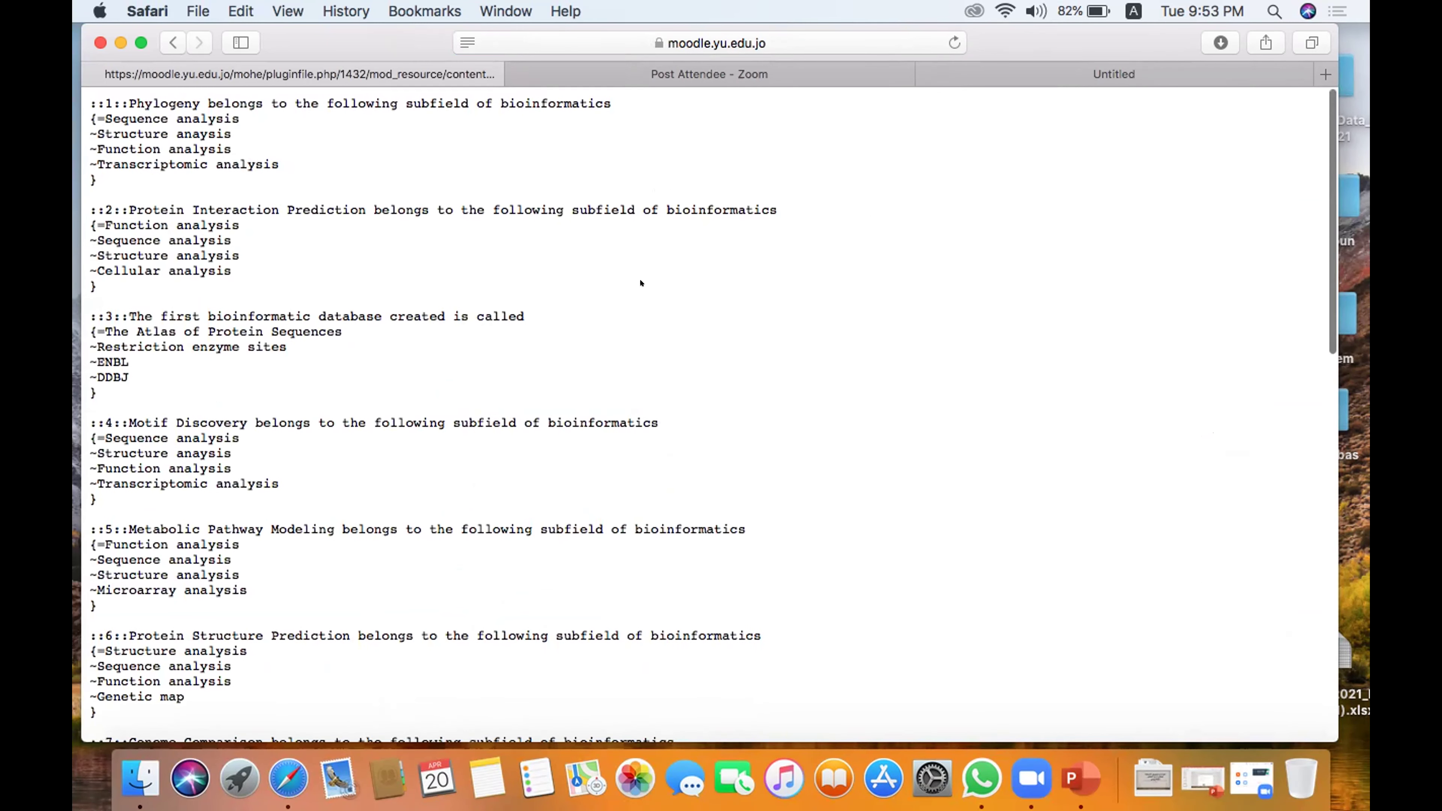
scroll(139, 164, down, 8)
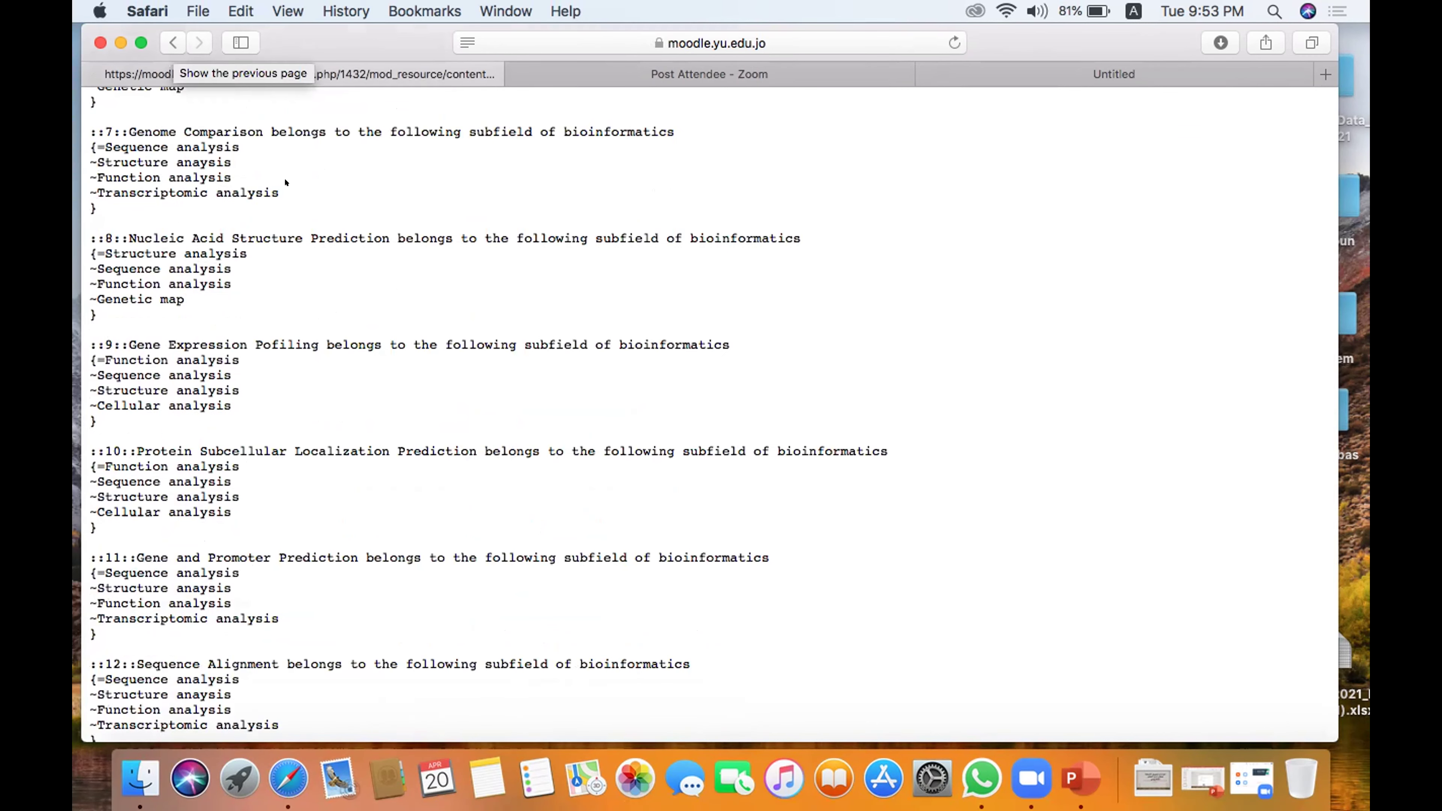
scroll(286, 181, down, 5)
click(171, 42)
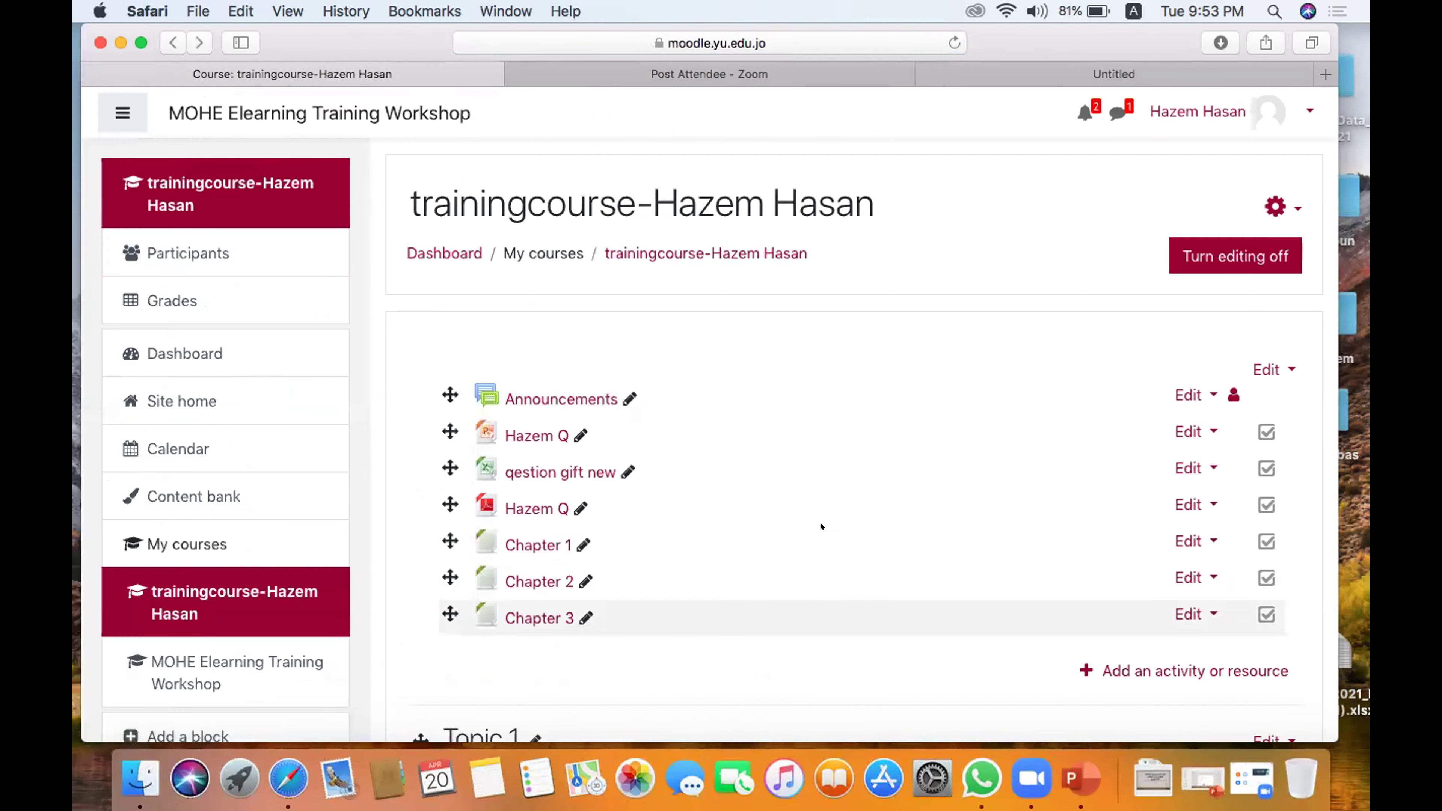
- Open the course's question bank from the course administration page
scroll(1082, 478, down, 2)
scroll(1082, 478, down, 2)
scroll(1084, 483, up, 4)
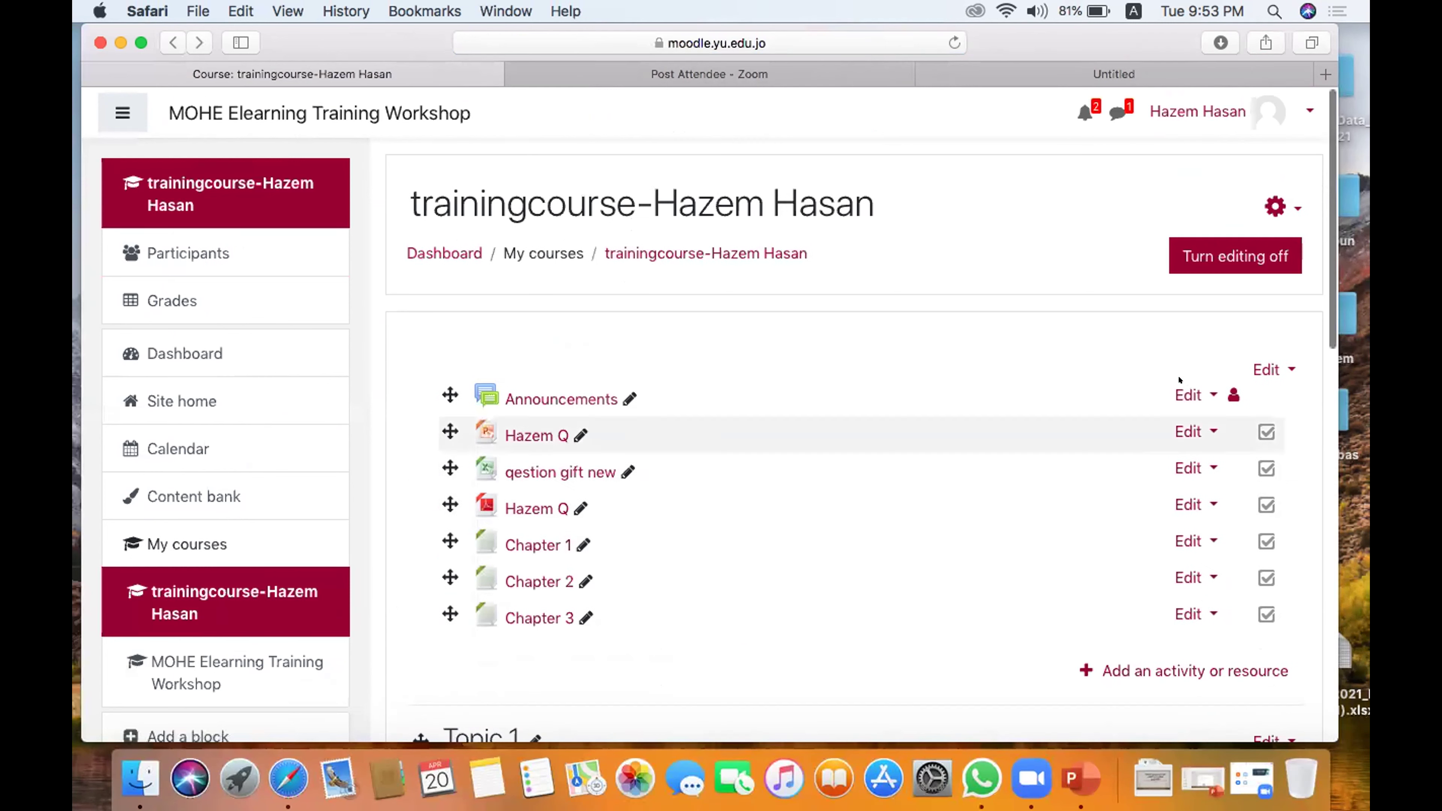
click(1271, 206)
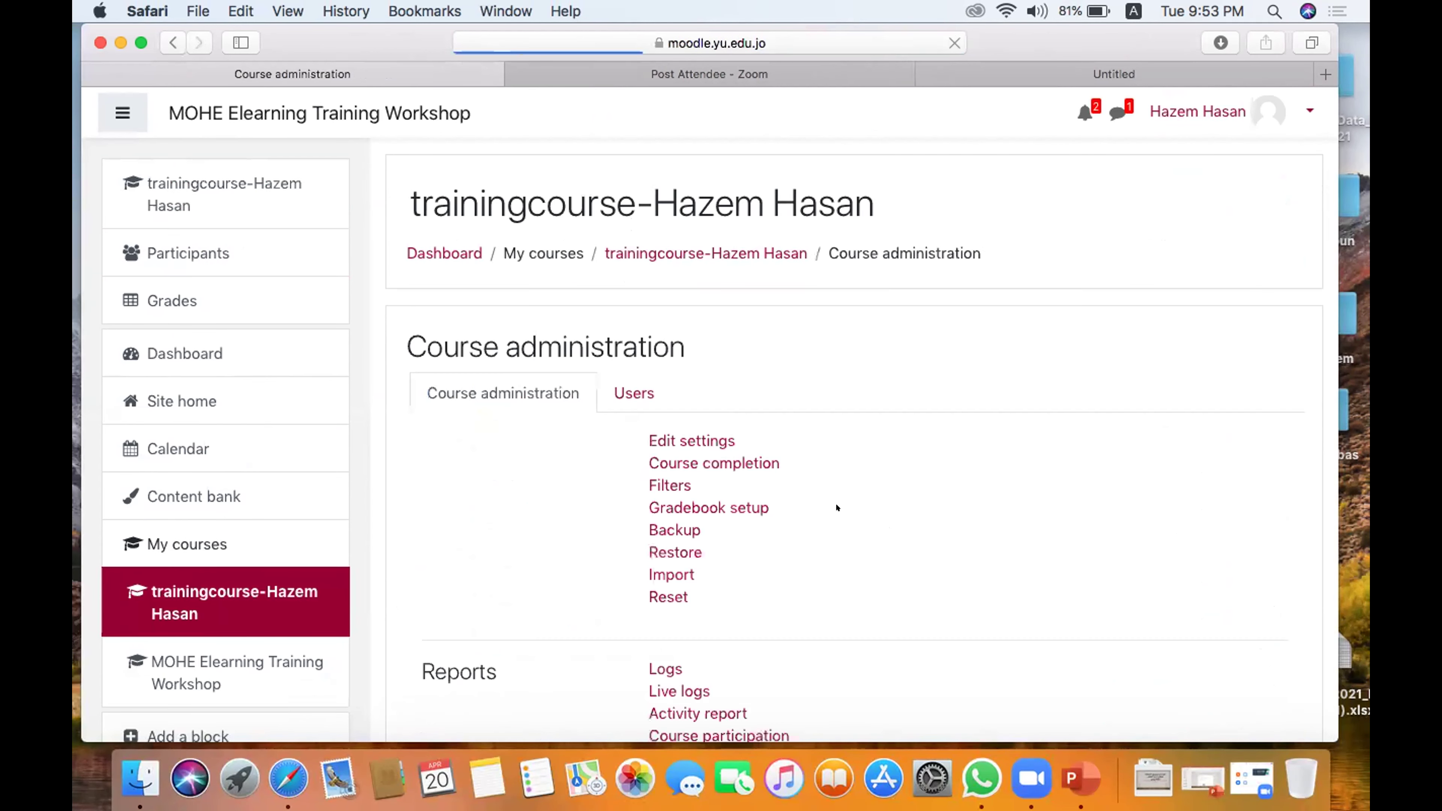
scroll(695, 611, down, 5)
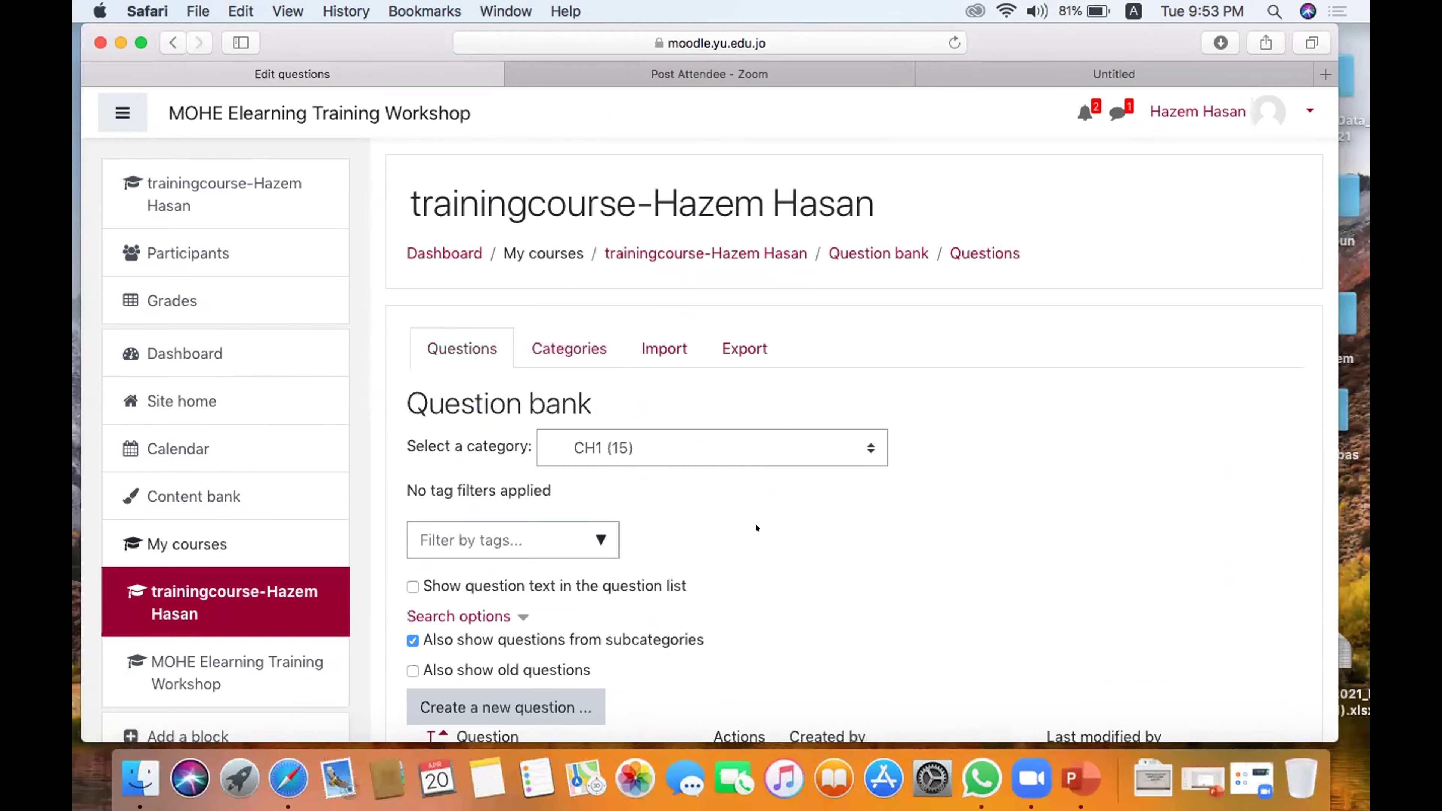
- Examine the list of questions in the CH1 category of the question bank
scroll(756, 528, down, 10)
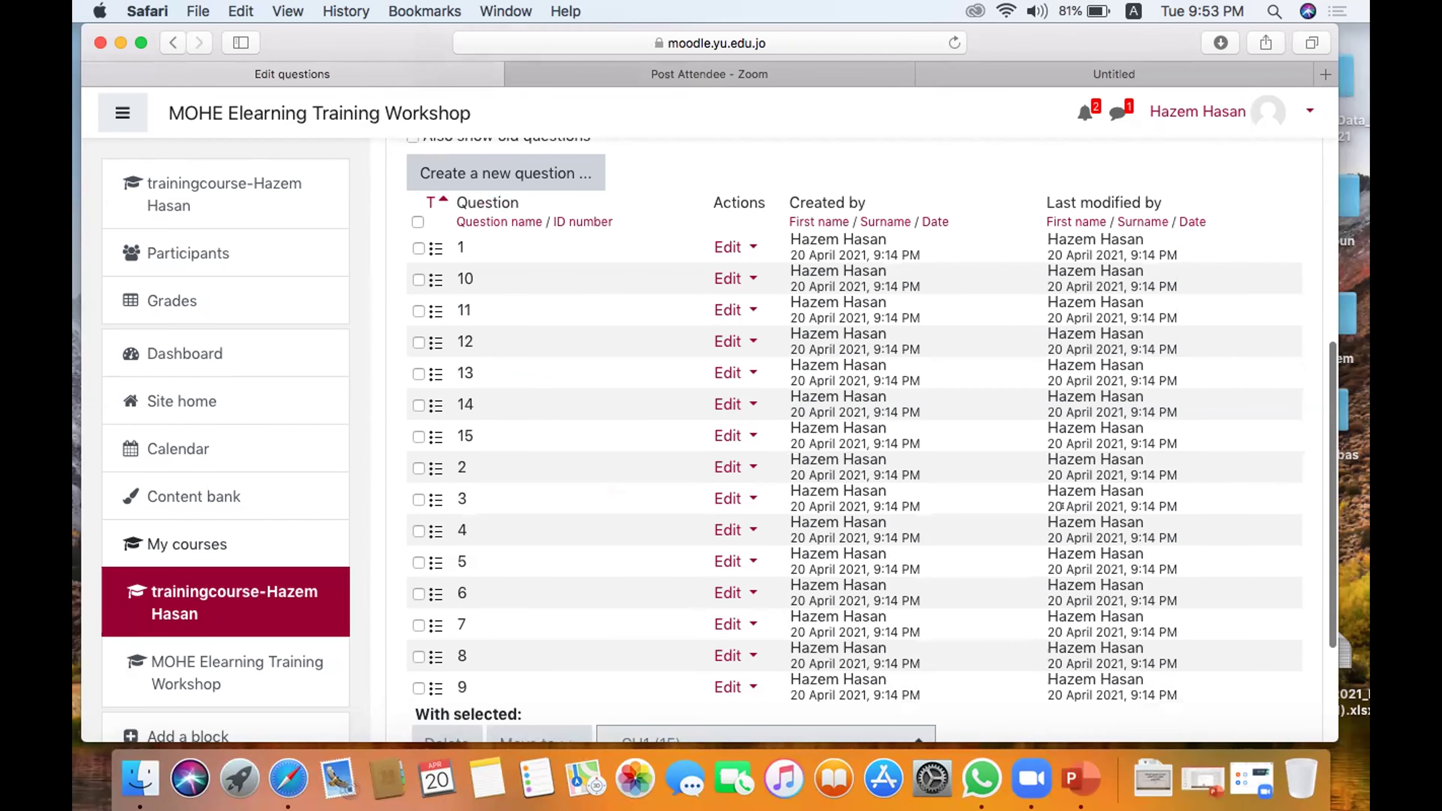
scroll(1061, 505, down, 3)
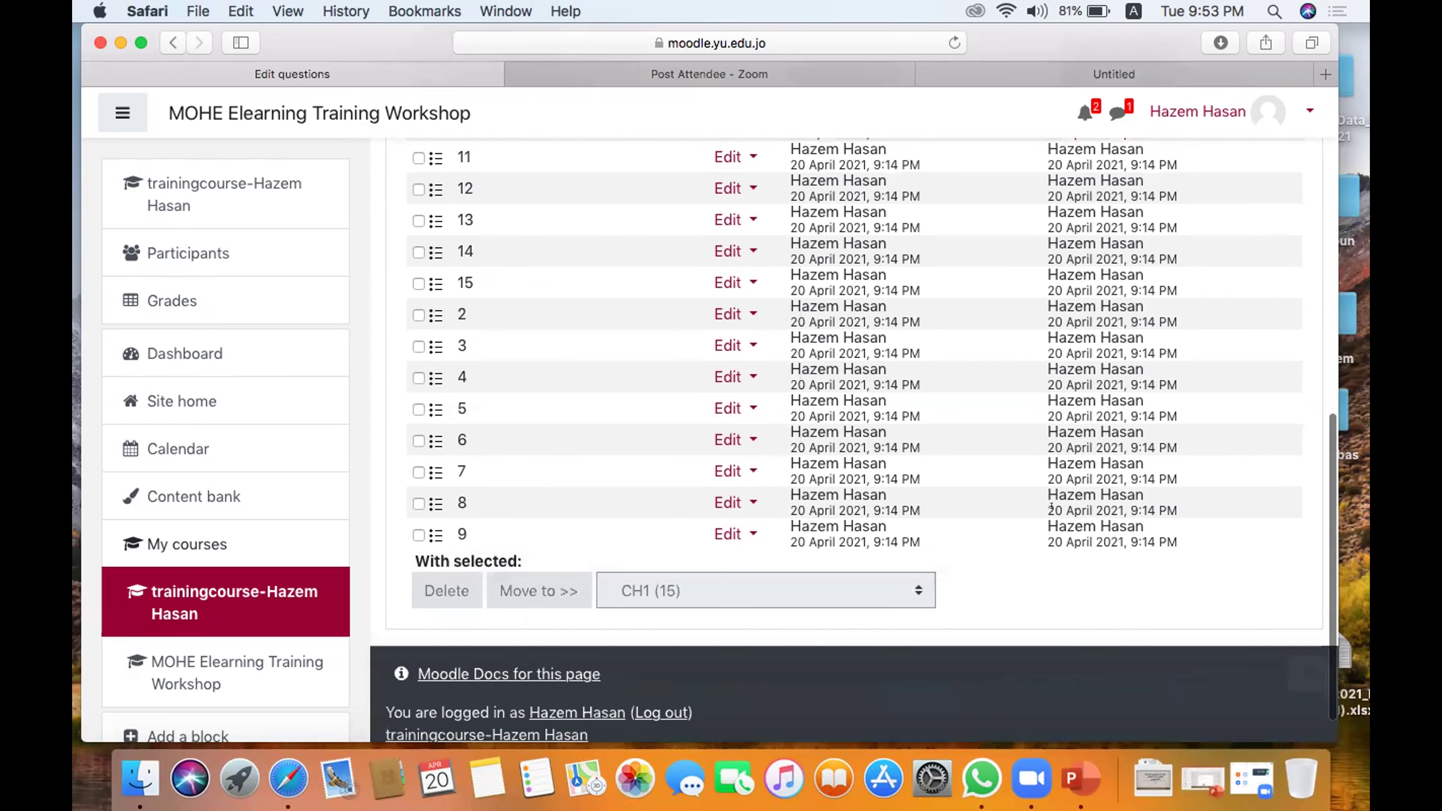
scroll(1051, 505, up, 4)
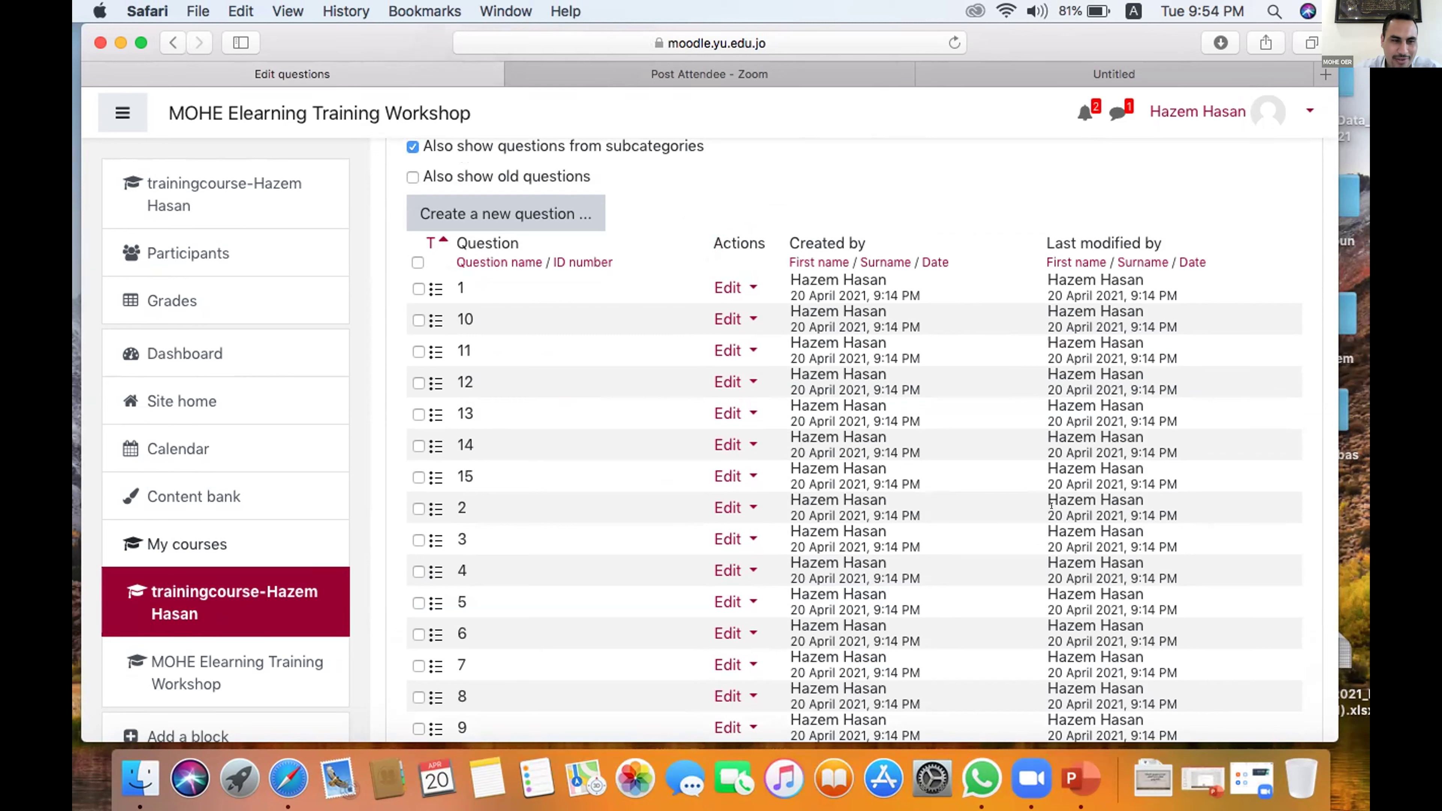
scroll(1051, 505, down, 2)
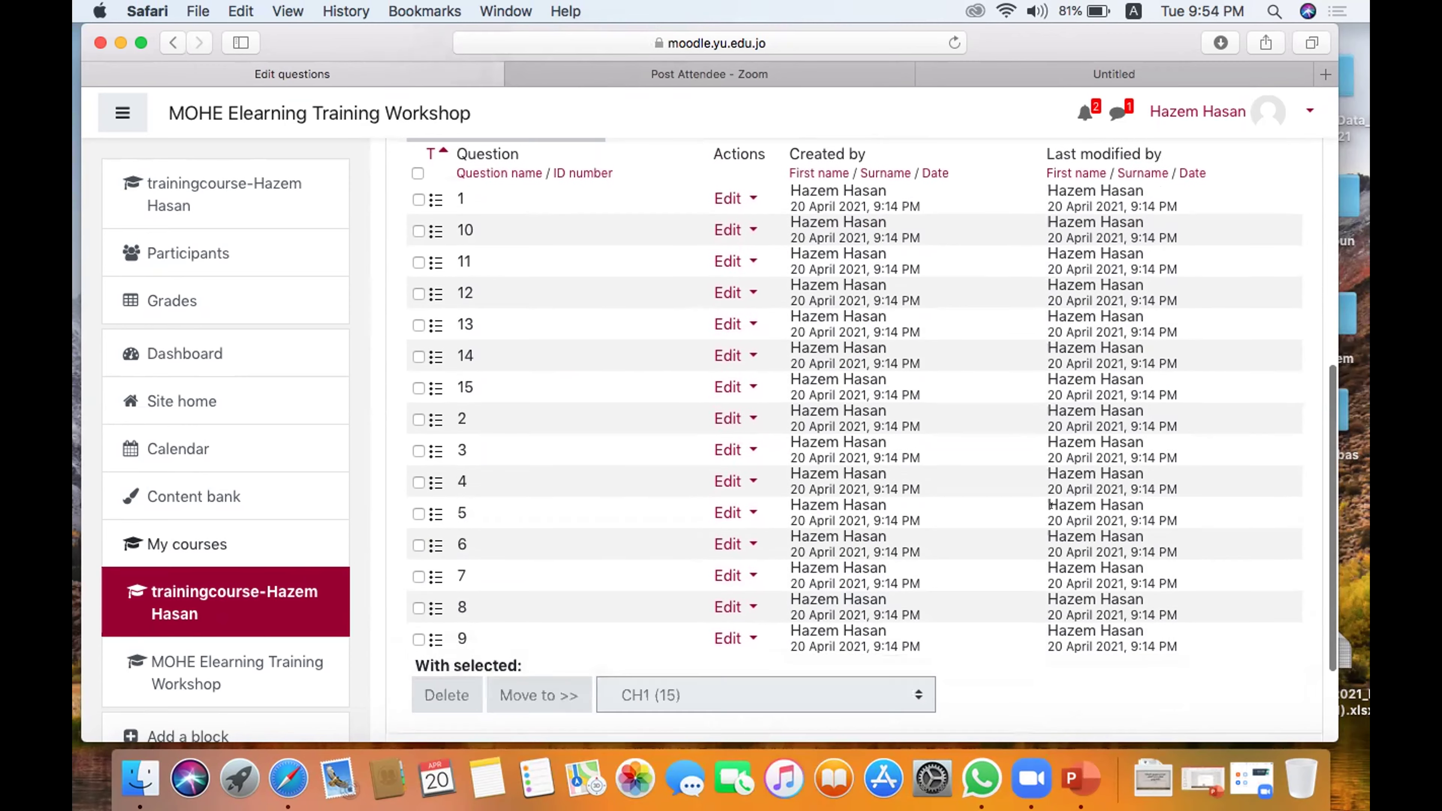
scroll(836, 496, up, 2)
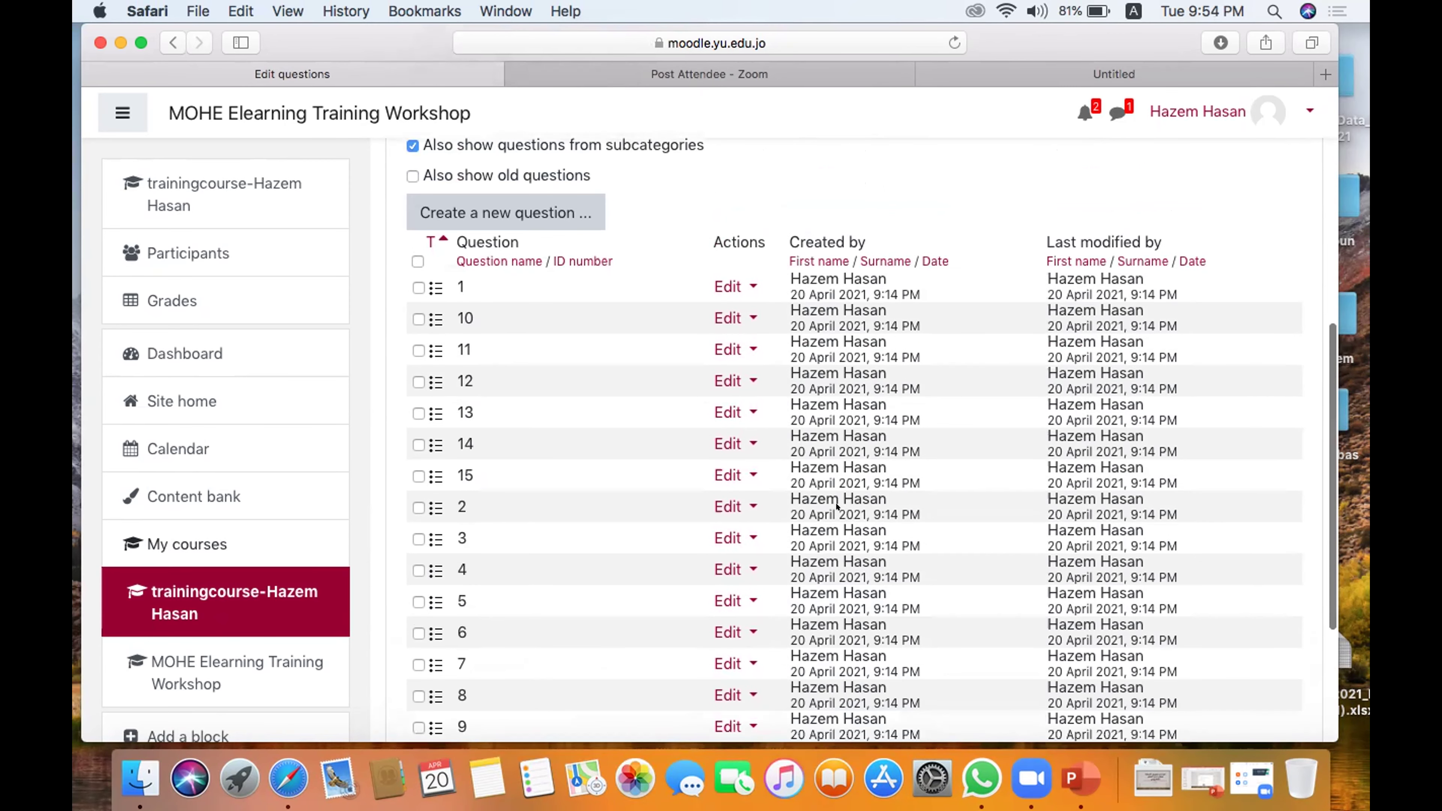
scroll(597, 348, down, 1)
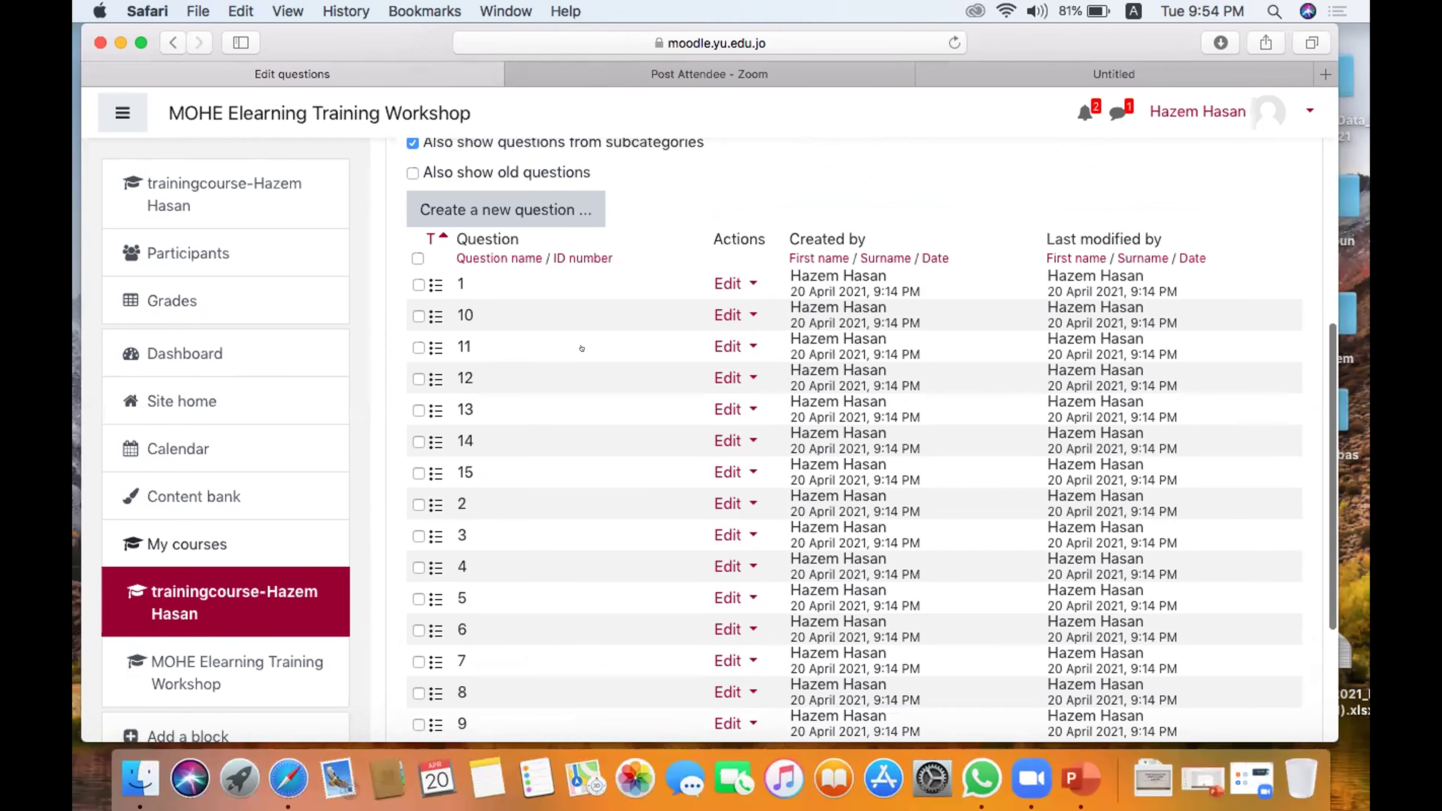
scroll(581, 348, up, 10)
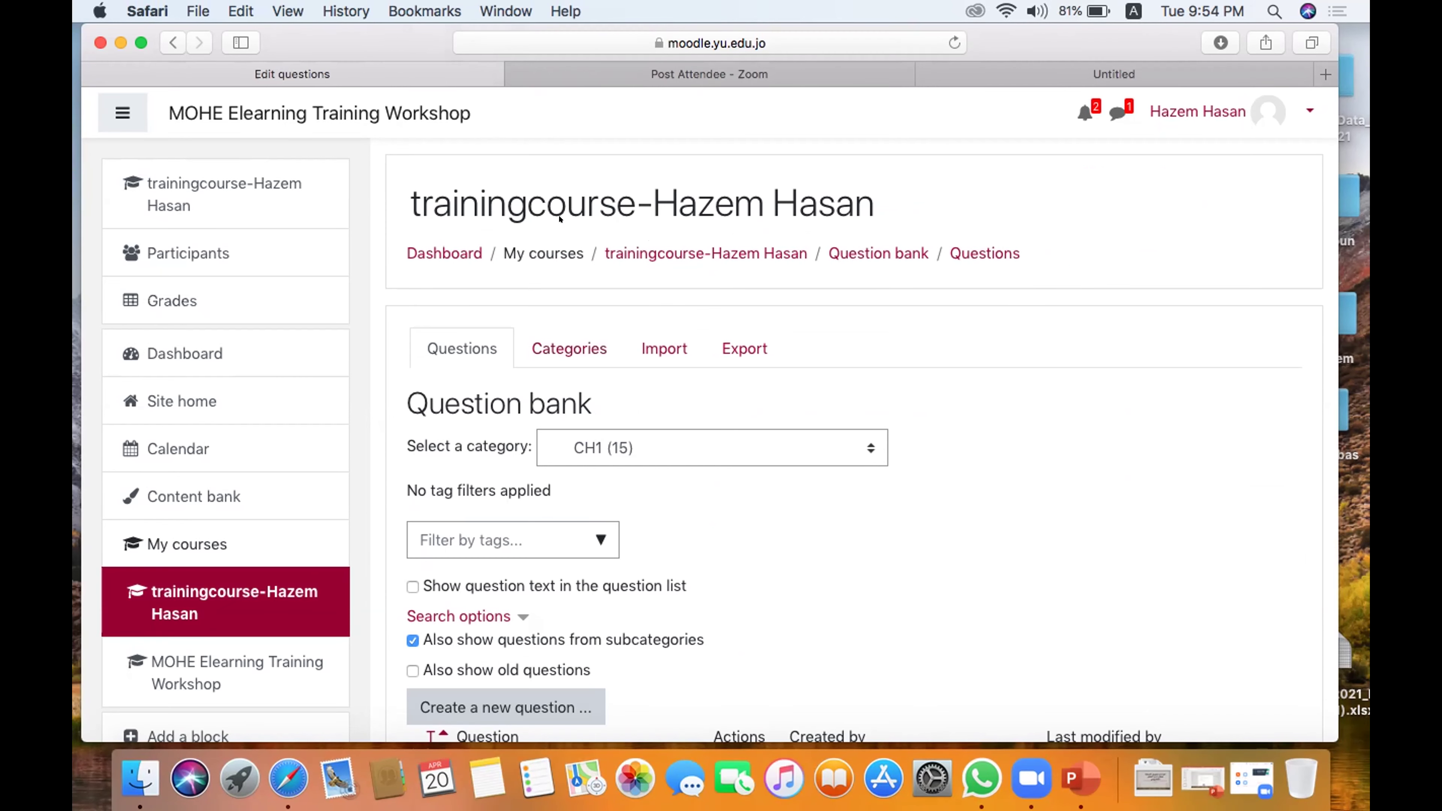
- Return to the training course page and switch to PowerPoint
click(660, 249)
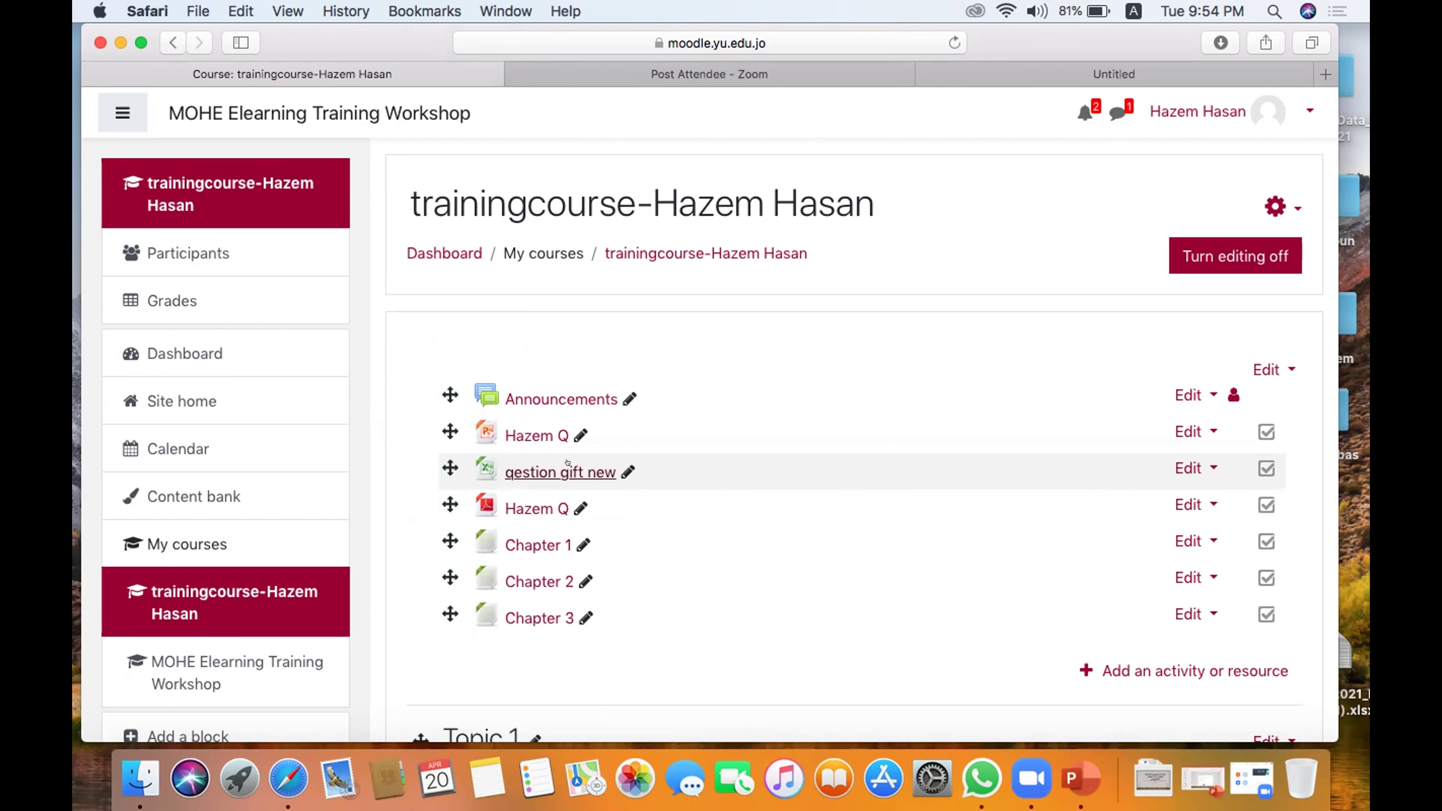
click(1080, 778)
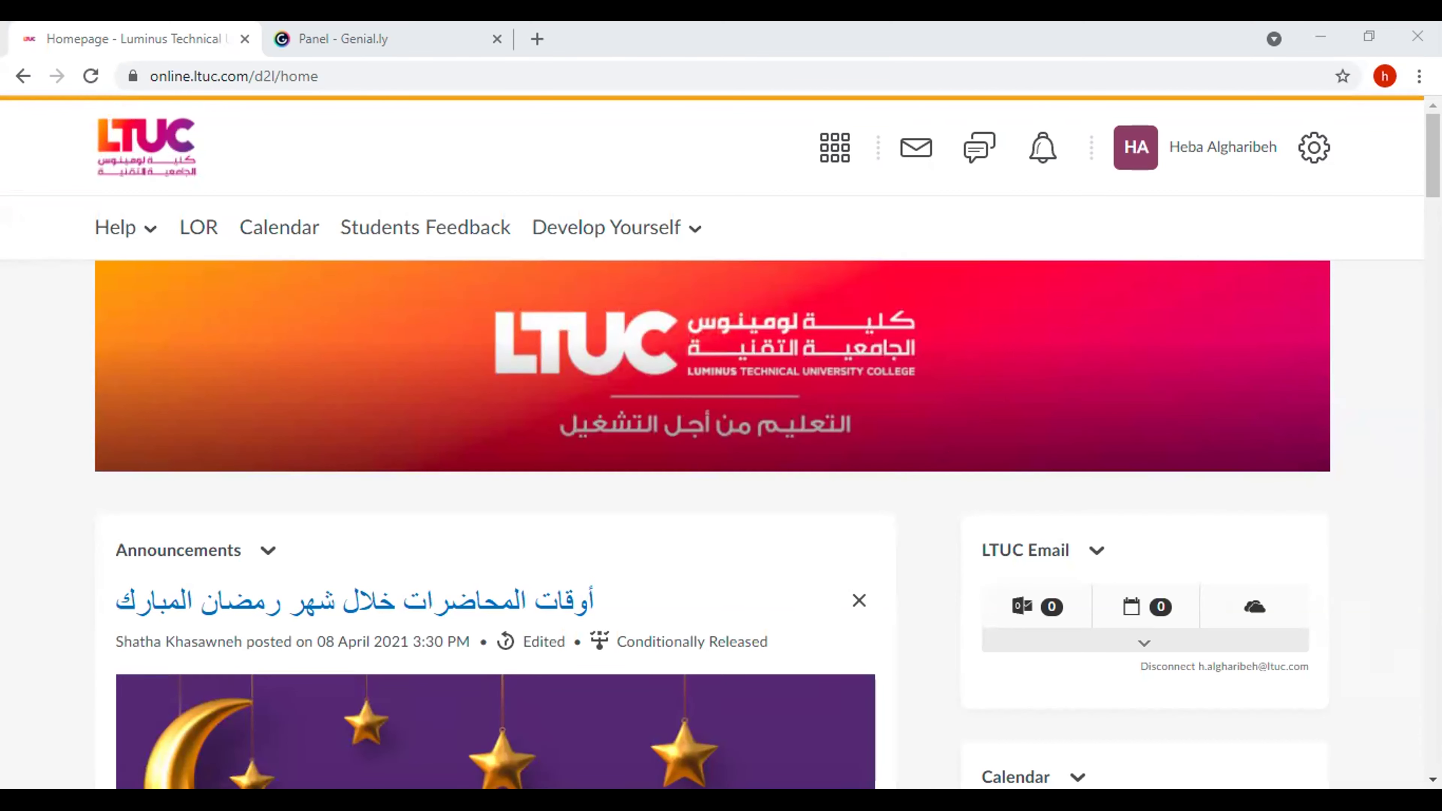
- Open the Amman - Project Management - Section 1 course and display its content unit LO1: Project and Project Management
drag(1424, 181, 1423, 111)
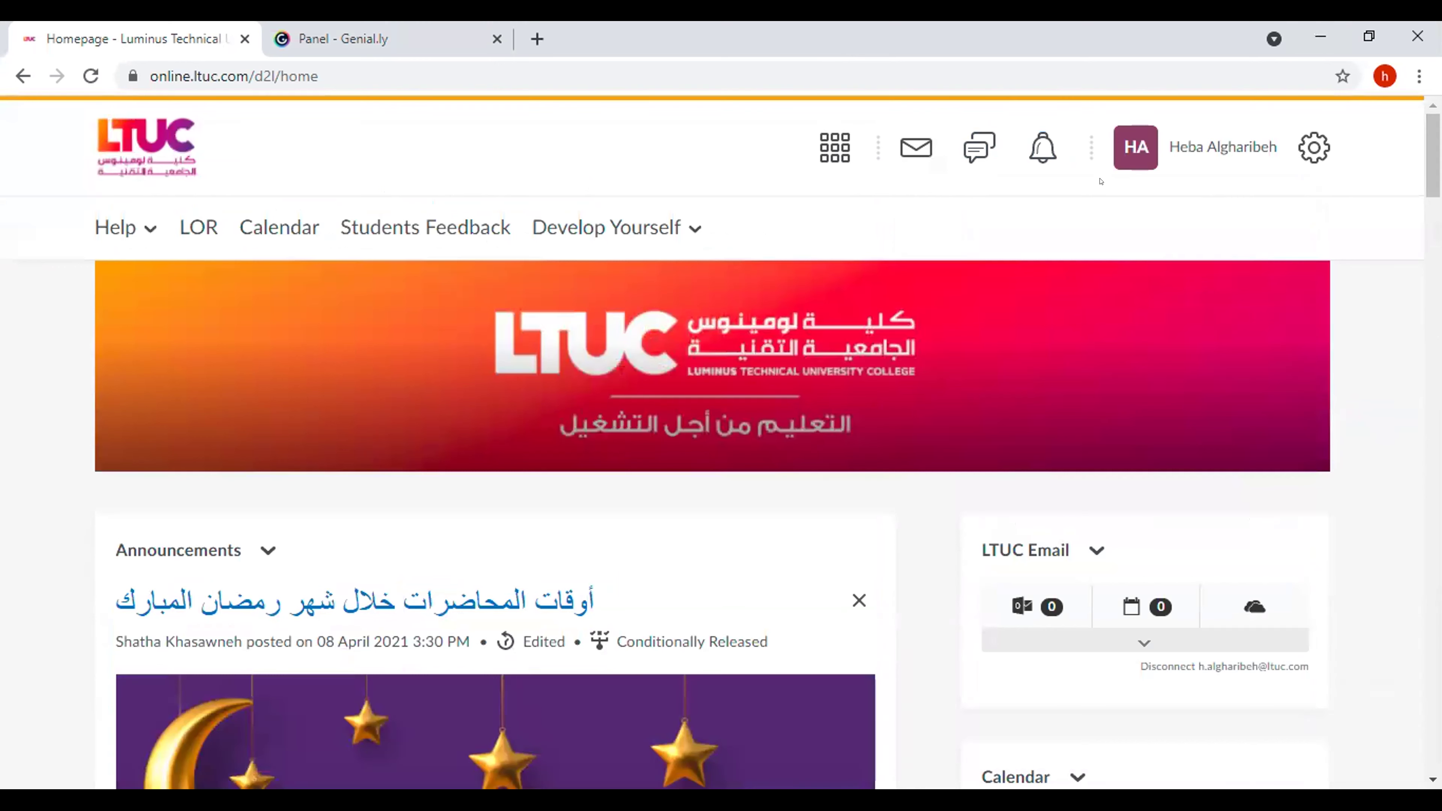
click(815, 162)
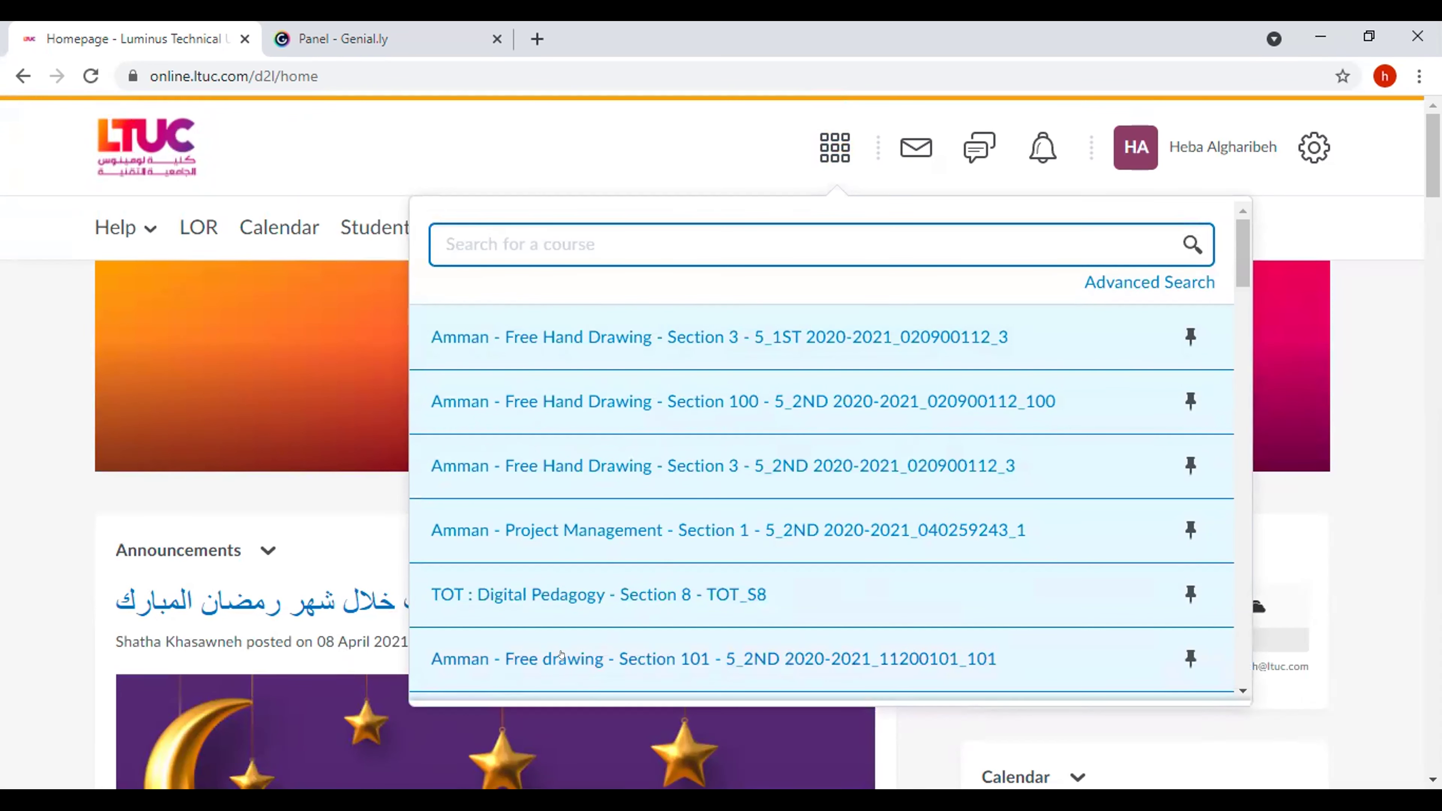
click(733, 519)
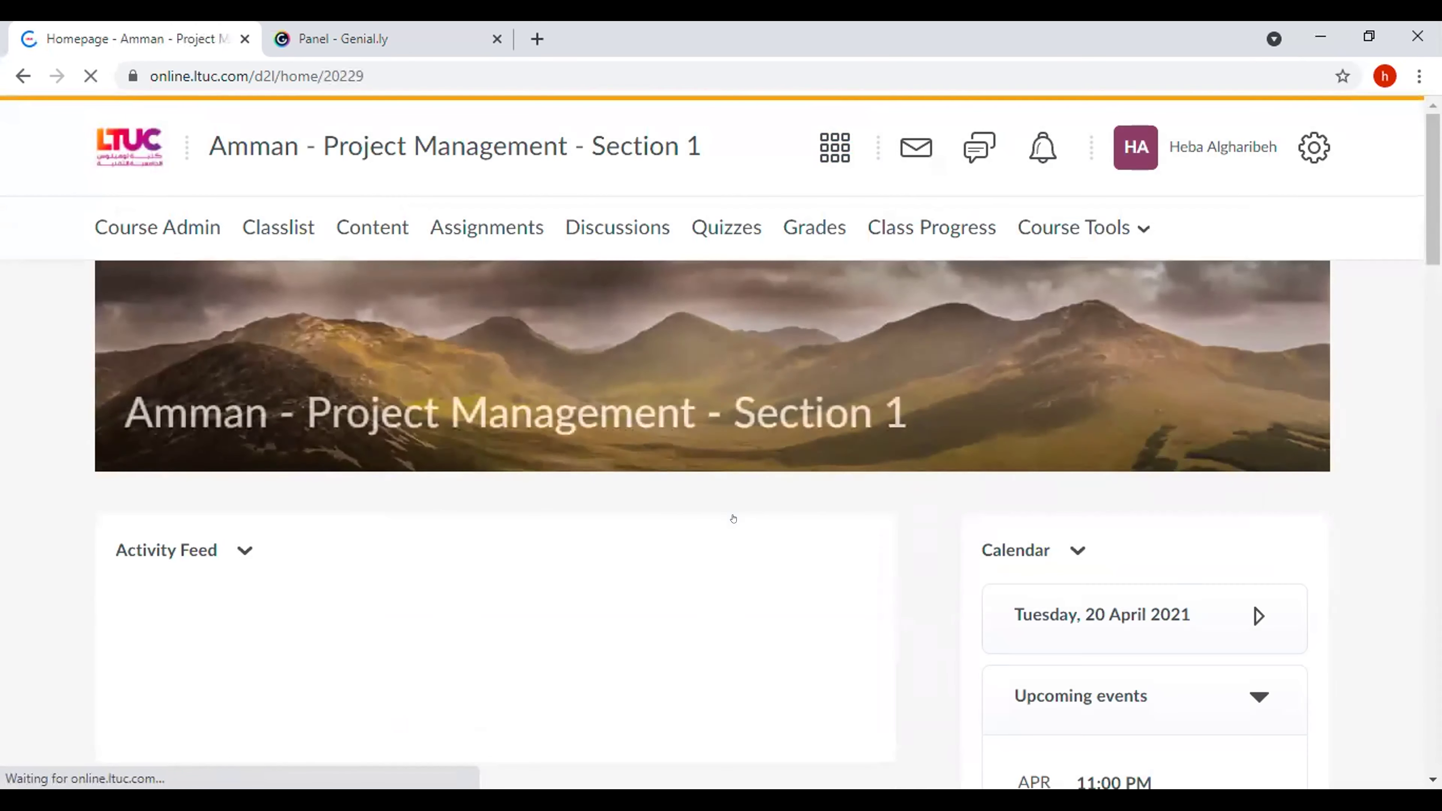
click(391, 214)
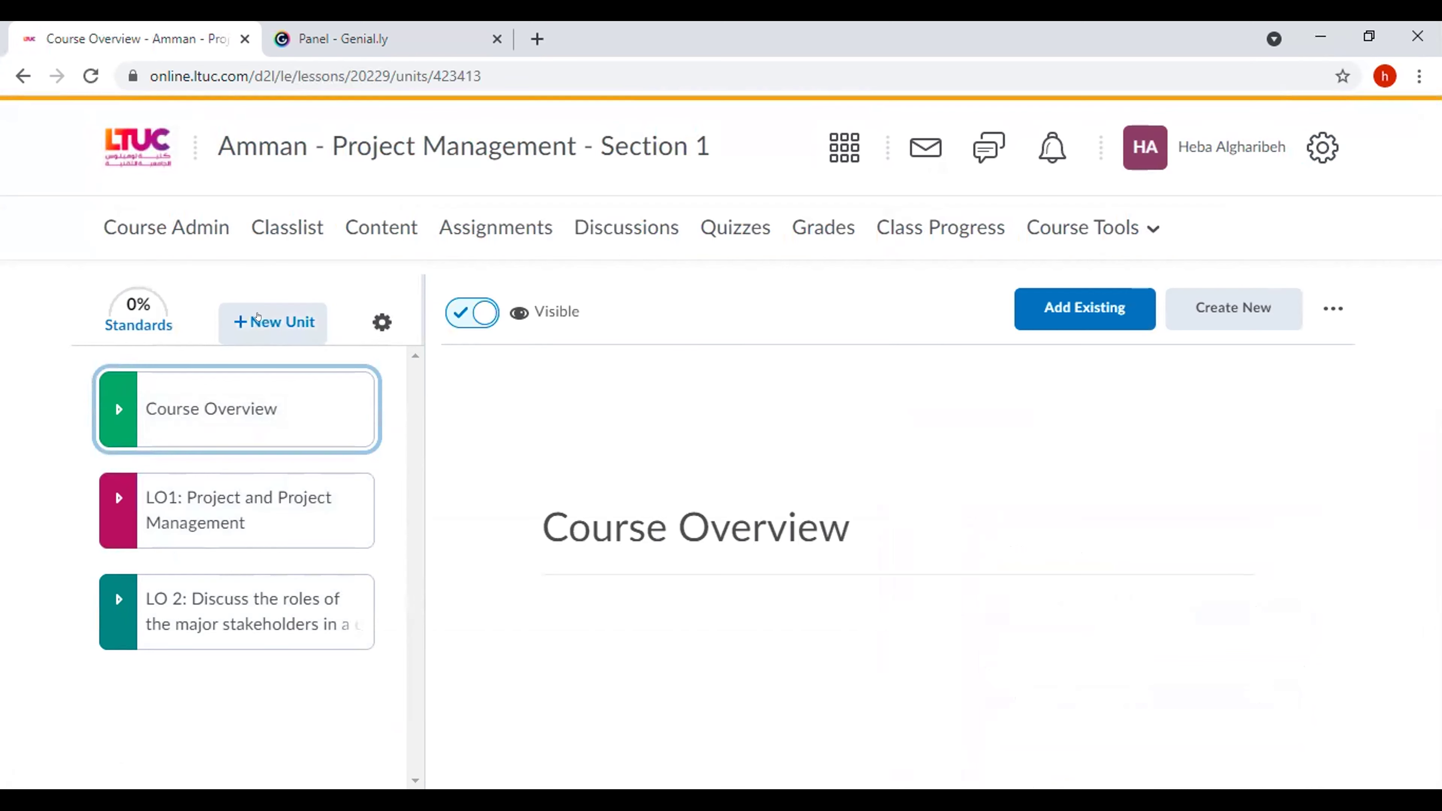
click(227, 487)
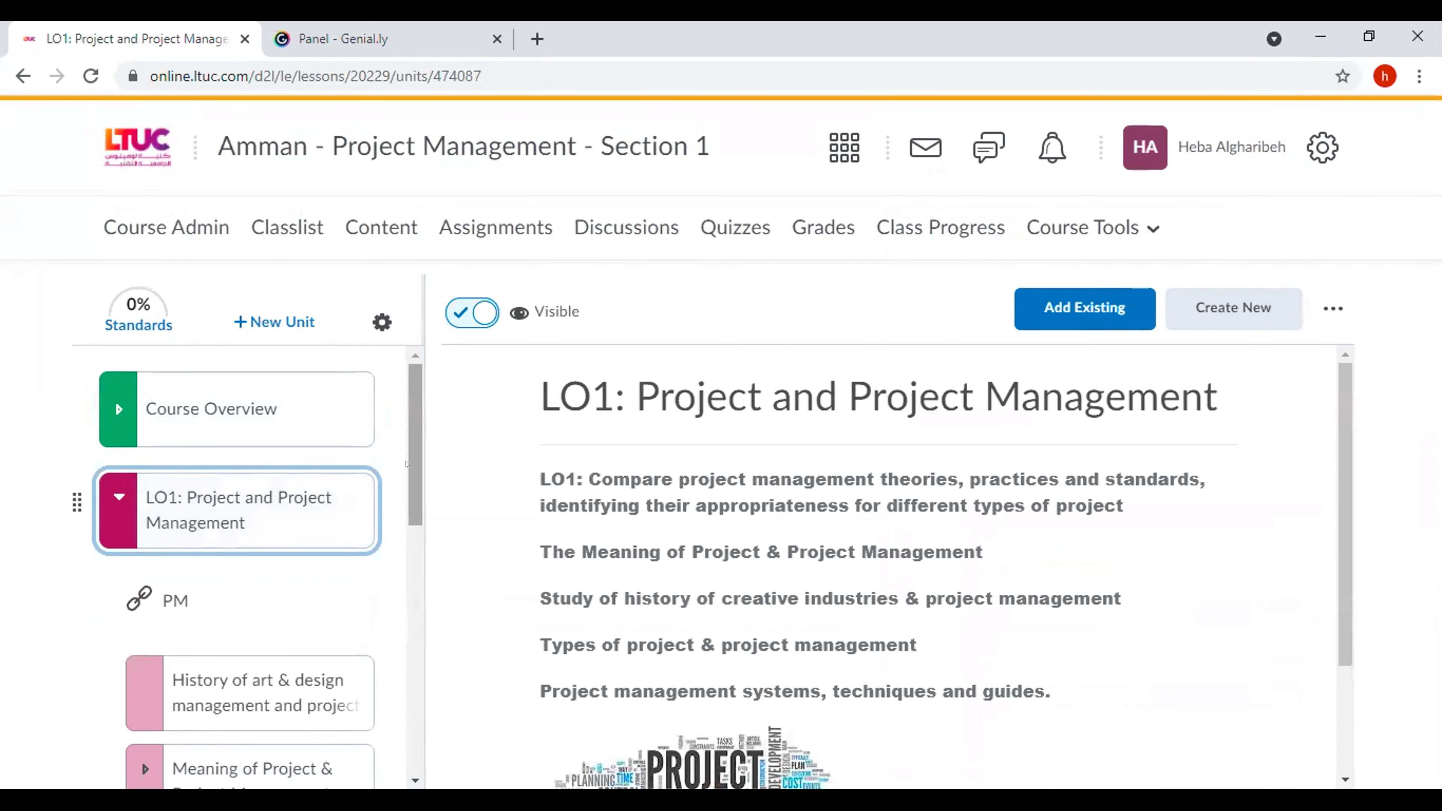
- Open the Project & Project Management Types sub-unit under LO1 and look through the remaining content units
drag(407, 464, 408, 599)
click(244, 469)
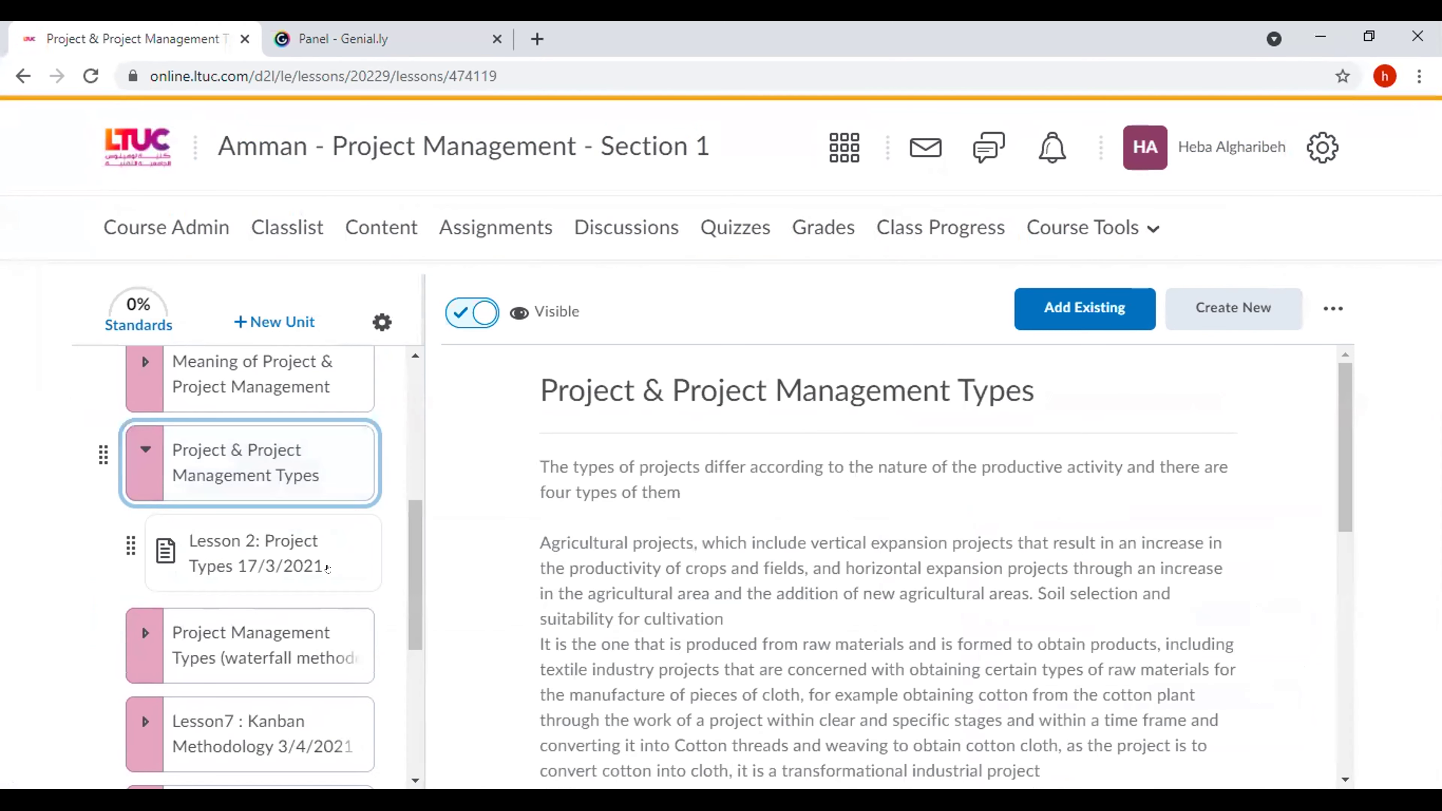
scroll(406, 568, down, 6)
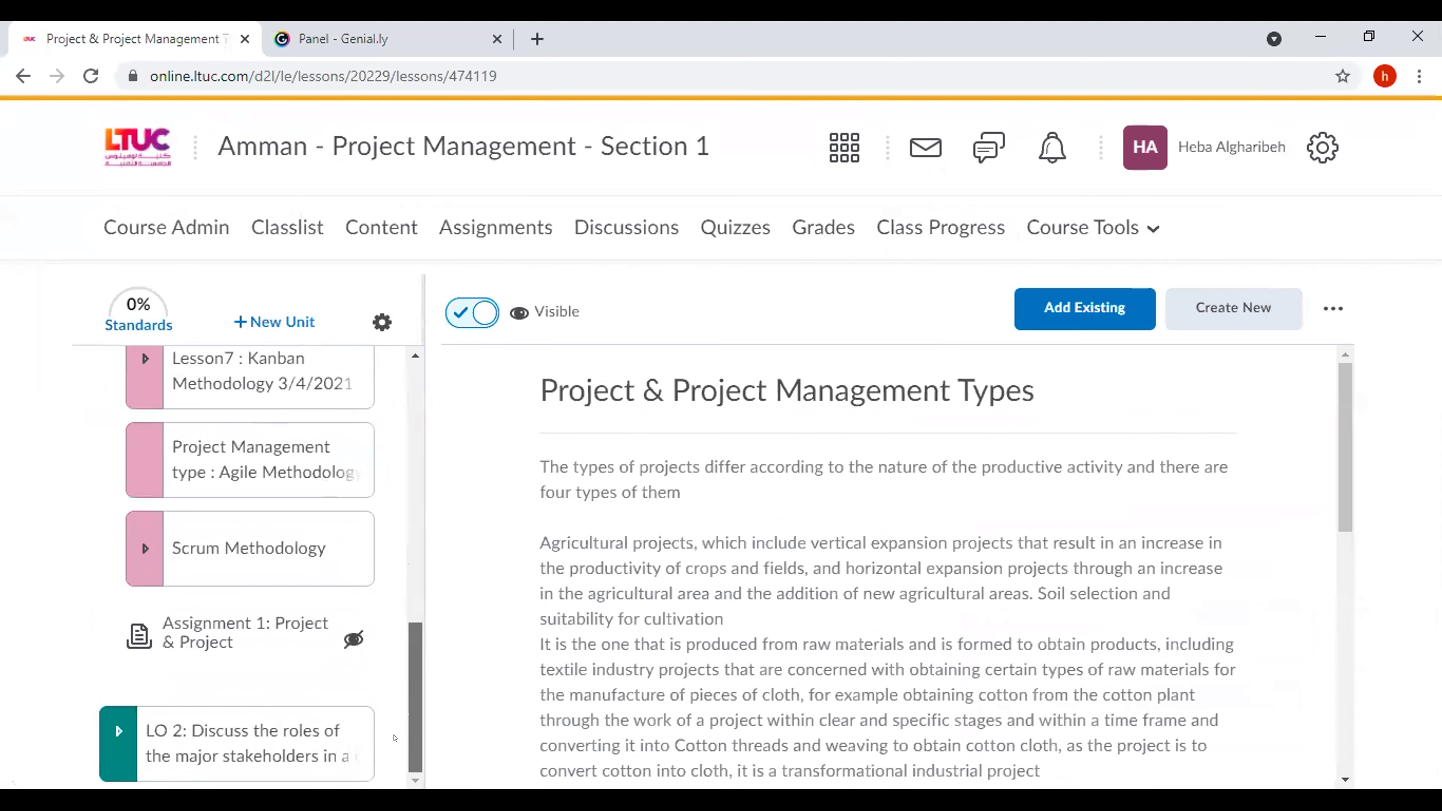
scroll(395, 738, up, 10)
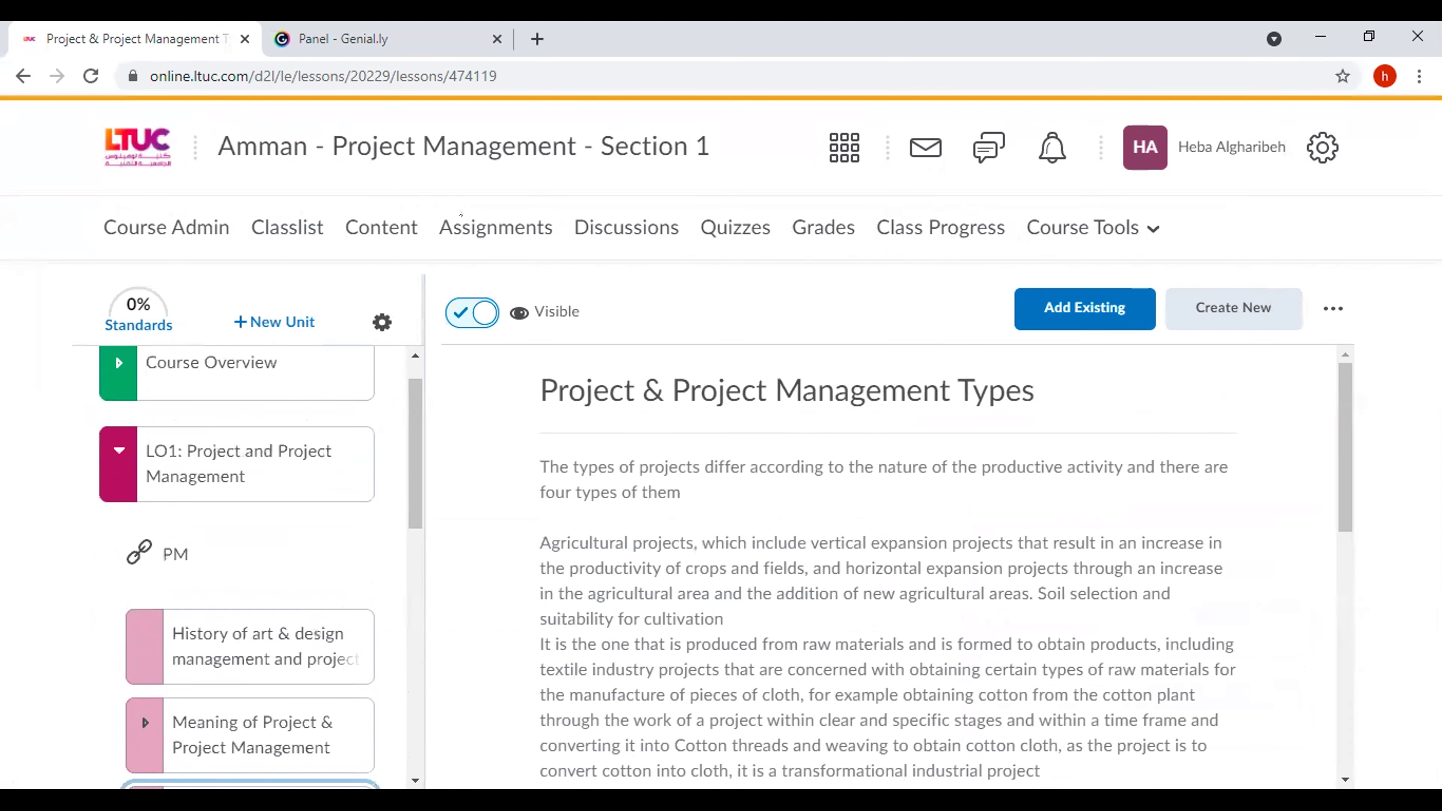
- Open the submissions page of Assignment 2 : LO1 Project Management Task 1 from the course's assignments
click(476, 228)
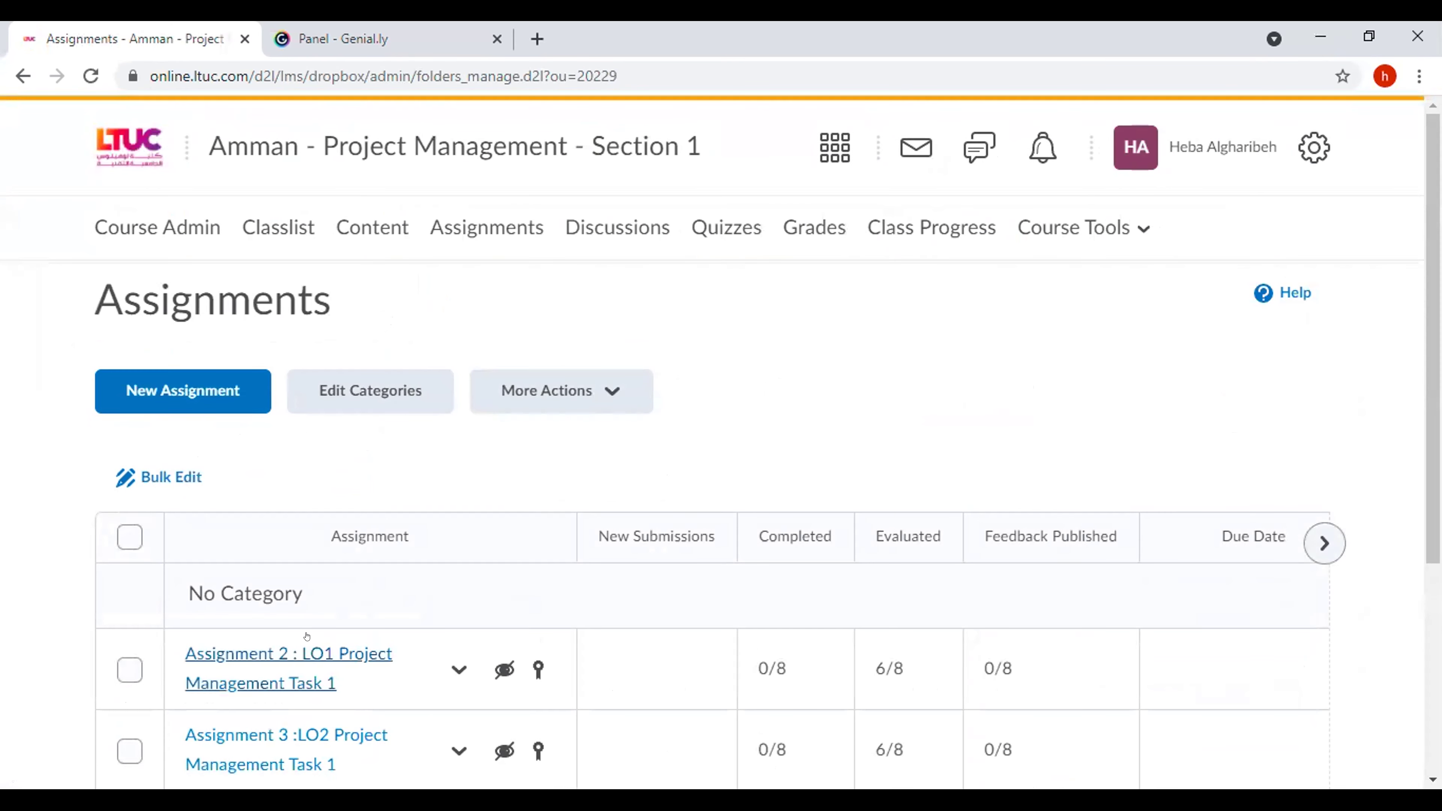
click(327, 653)
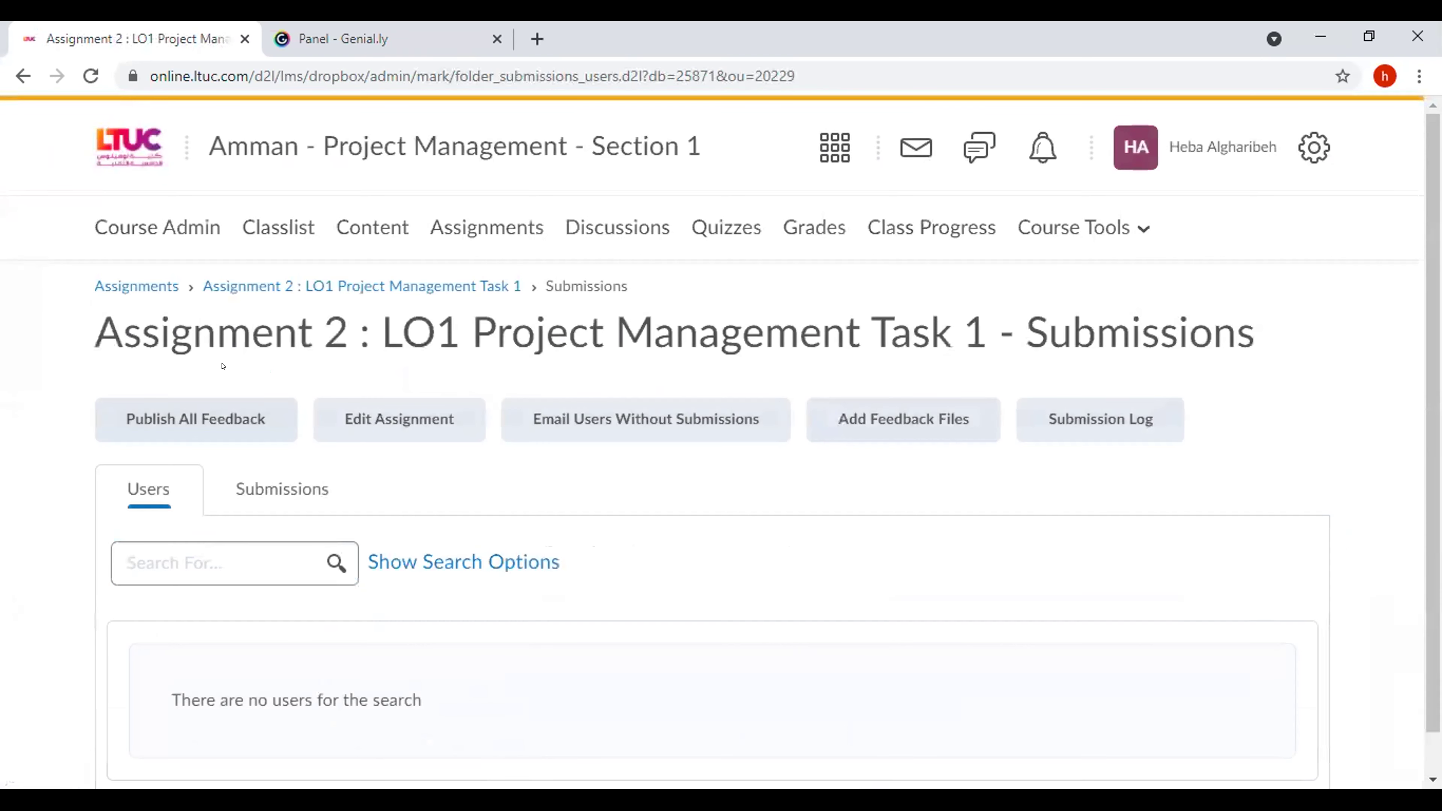
- View the course's assignments in the Student role and return to the instructor view
click(1220, 146)
click(1105, 224)
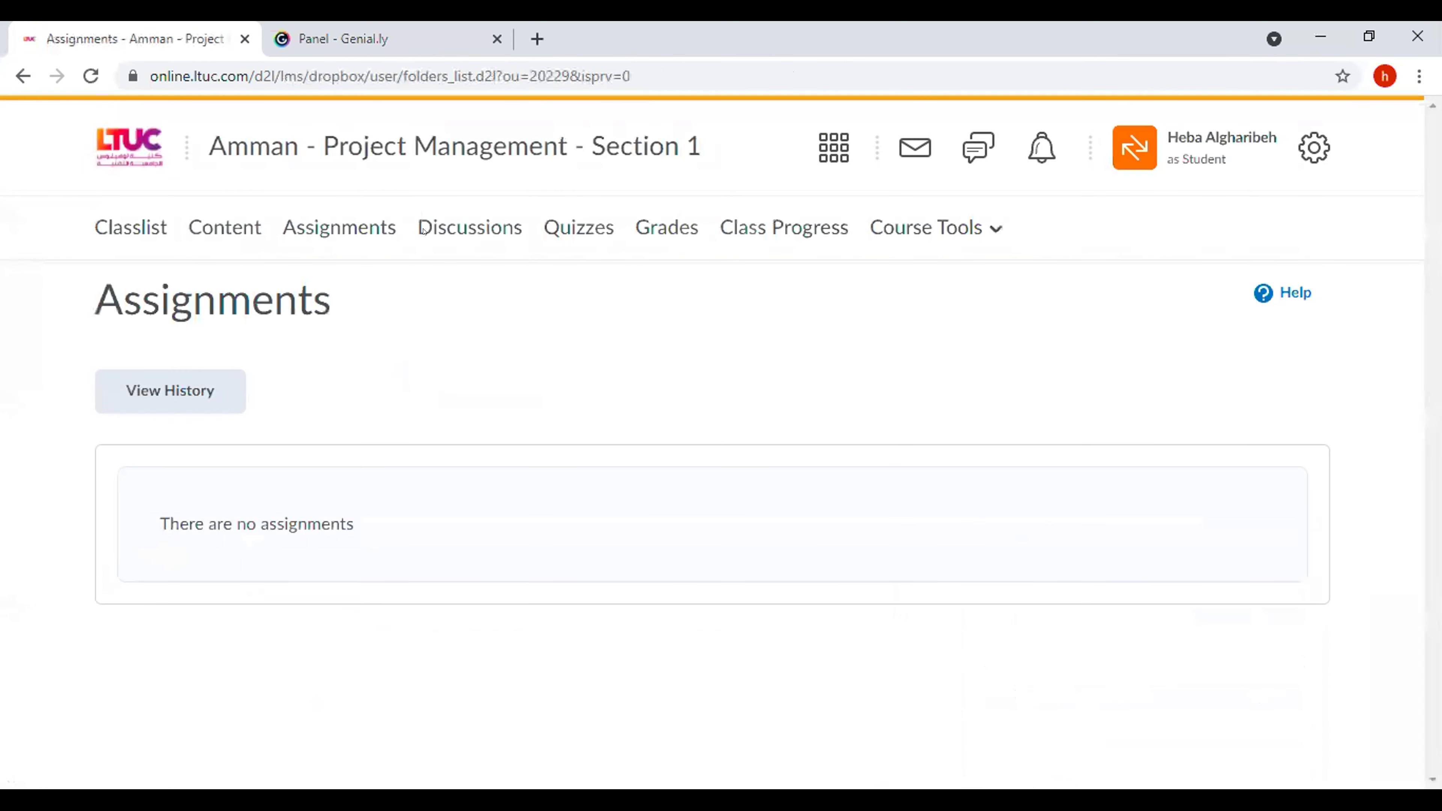
click(1187, 146)
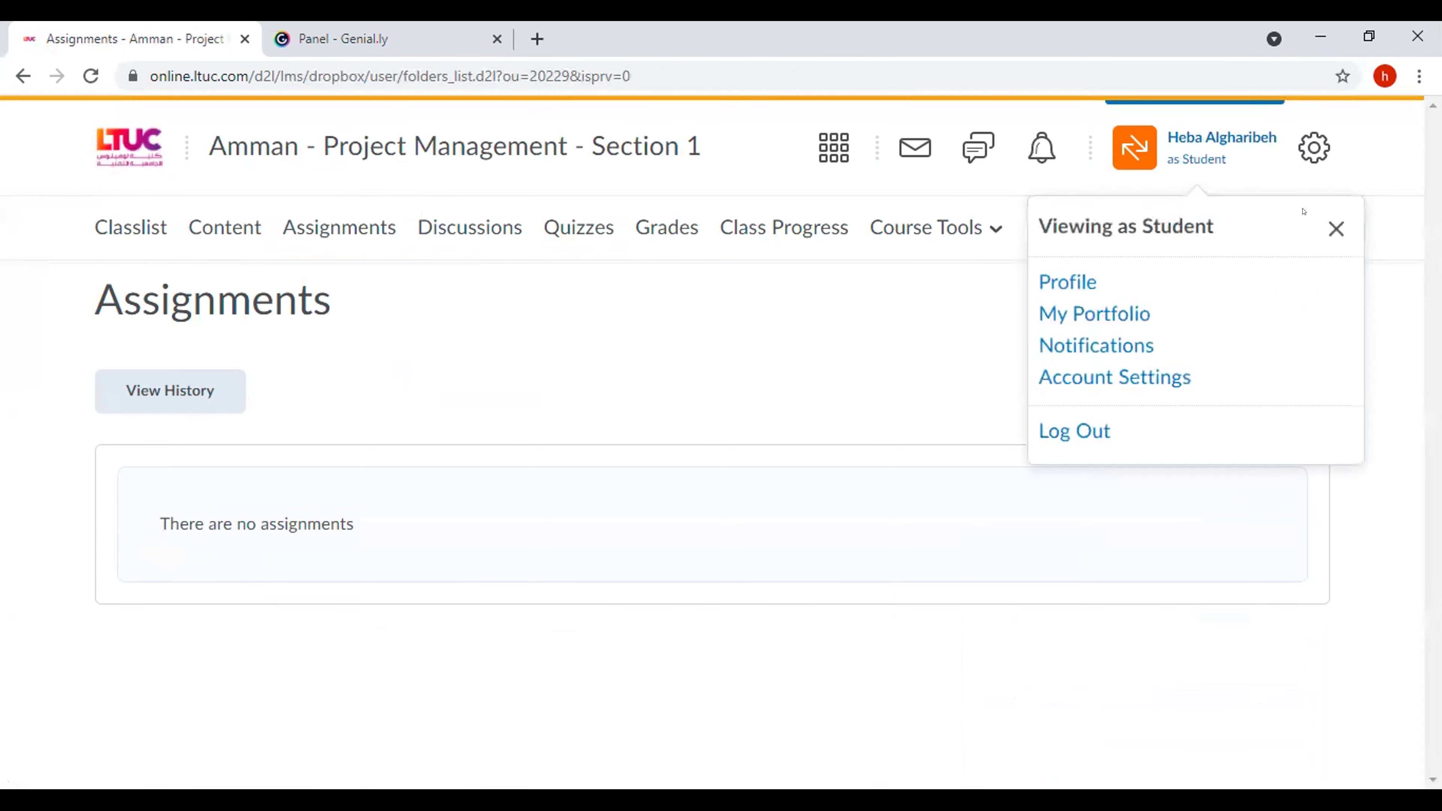
click(1342, 223)
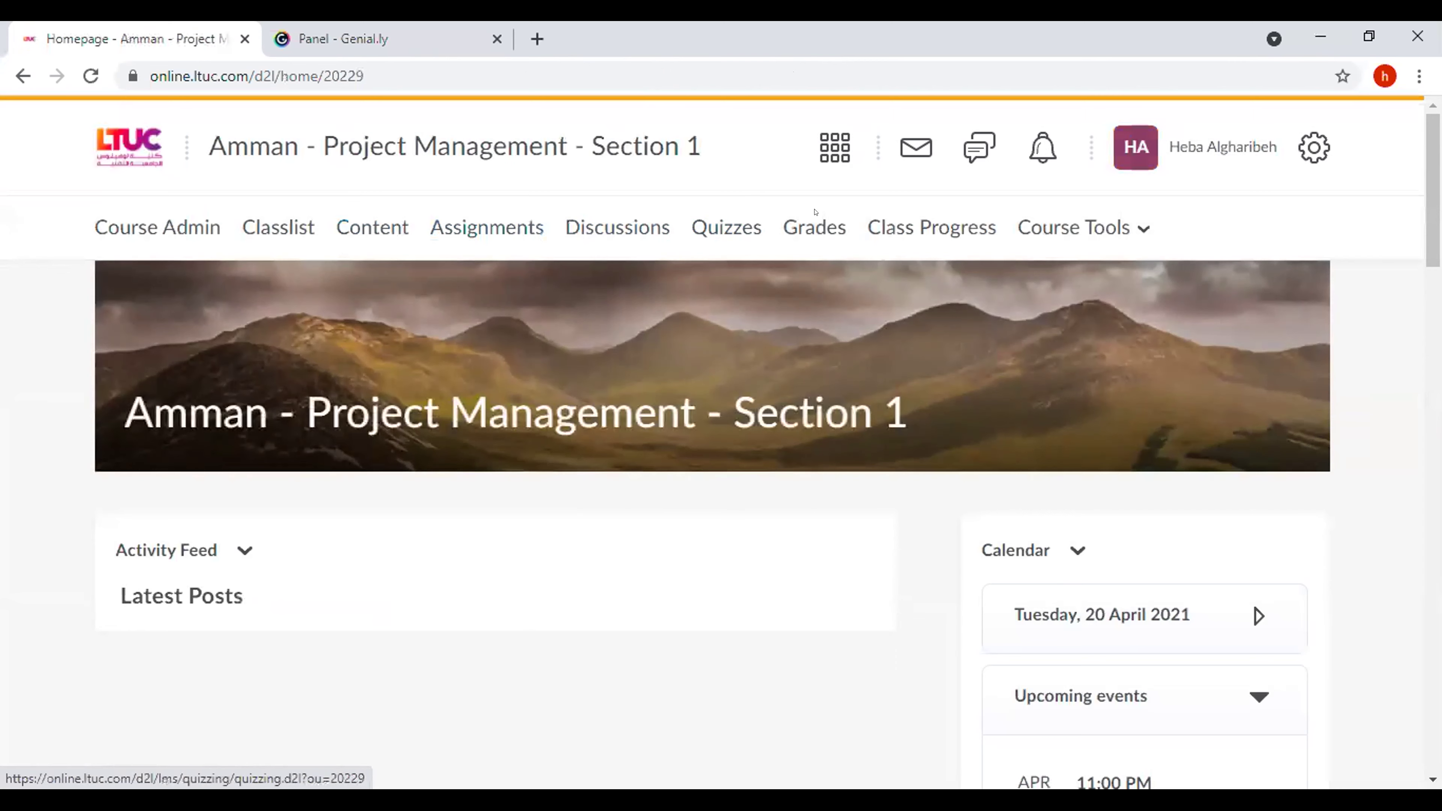
- Look through the course's discussion forums and topics, and open the quiz management page
click(627, 230)
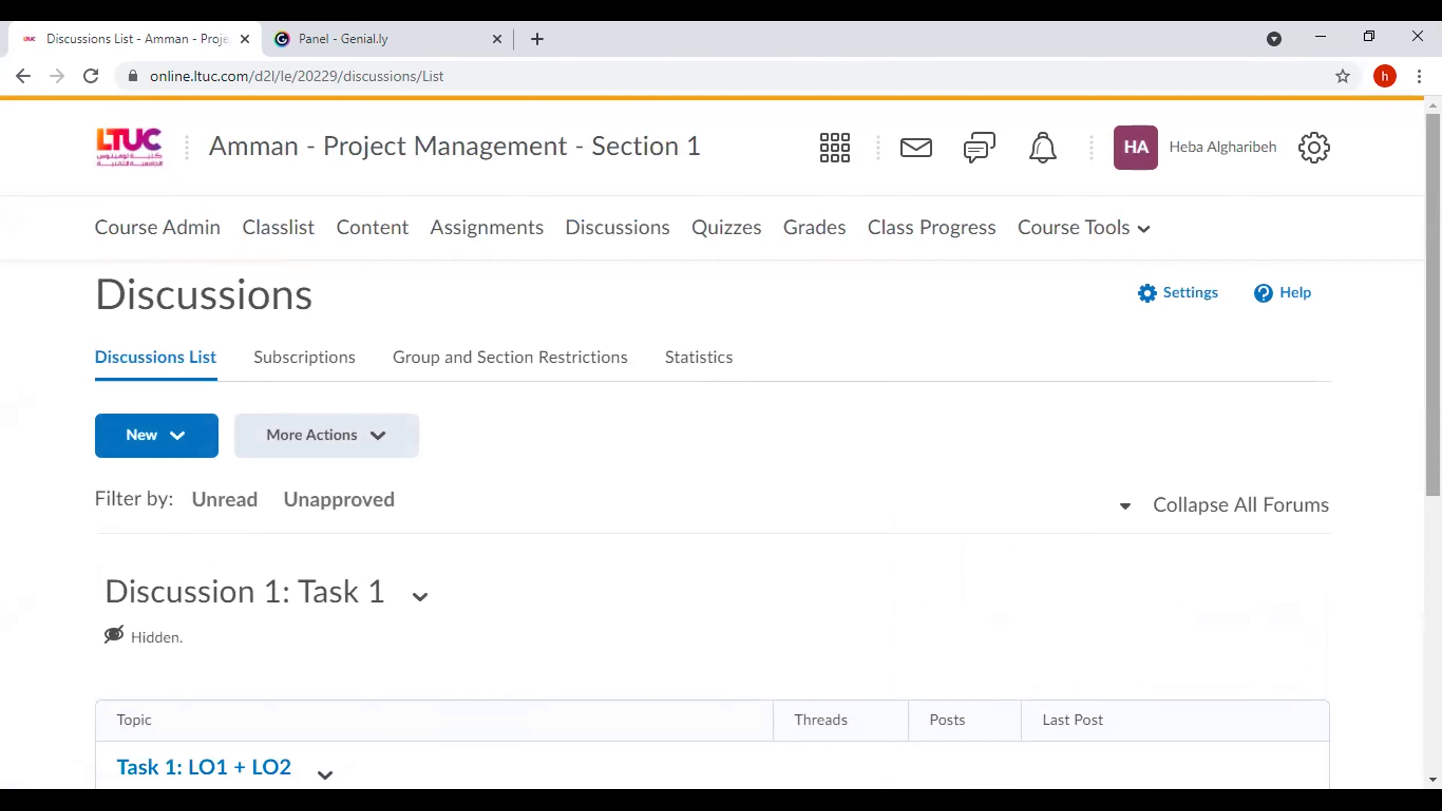
scroll(1390, 430, down, 5)
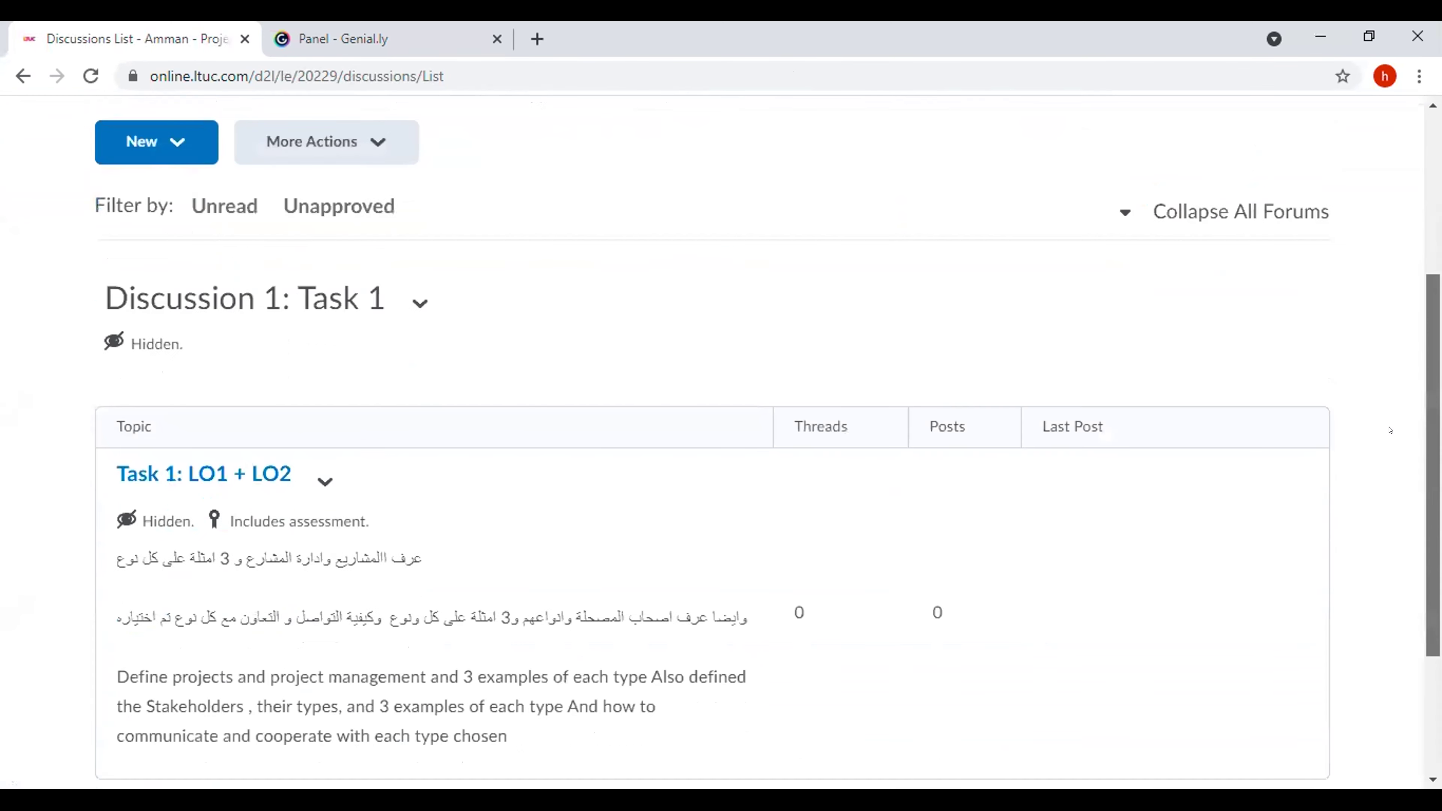
scroll(1389, 430, down, 4)
scroll(1390, 430, up, 9)
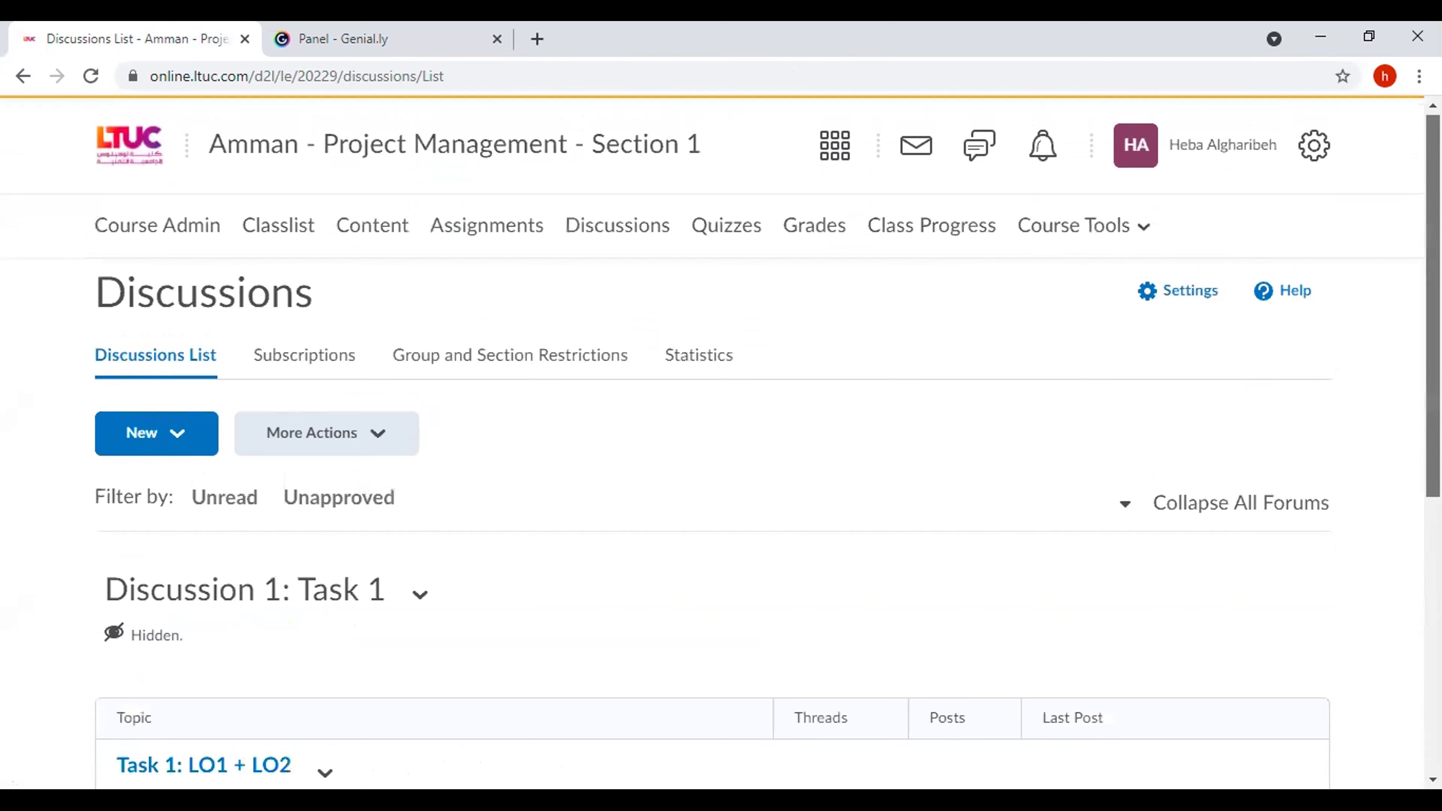
click(716, 226)
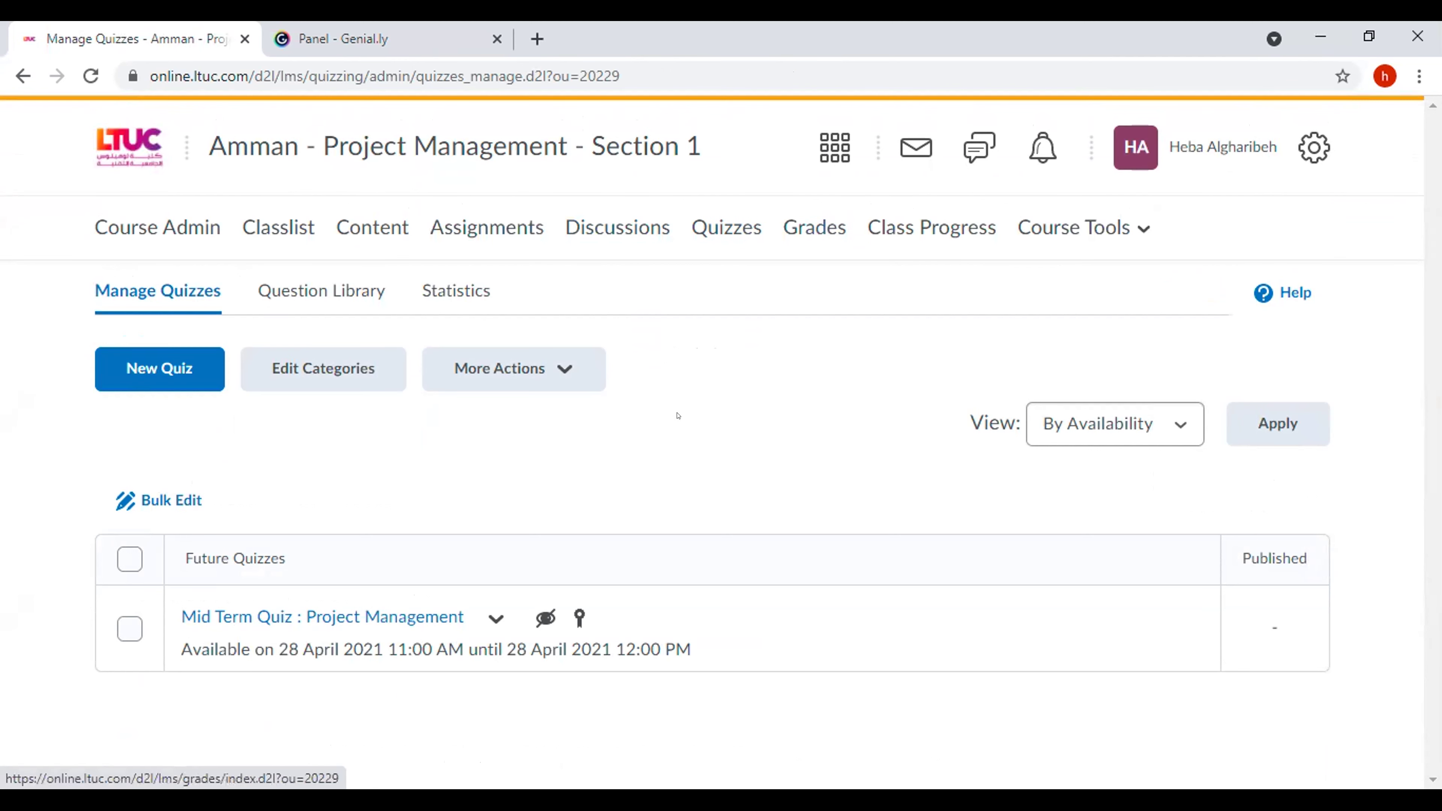
- Open the Manage Grades list and review the grade items with their associations, maximum points and weights
click(798, 228)
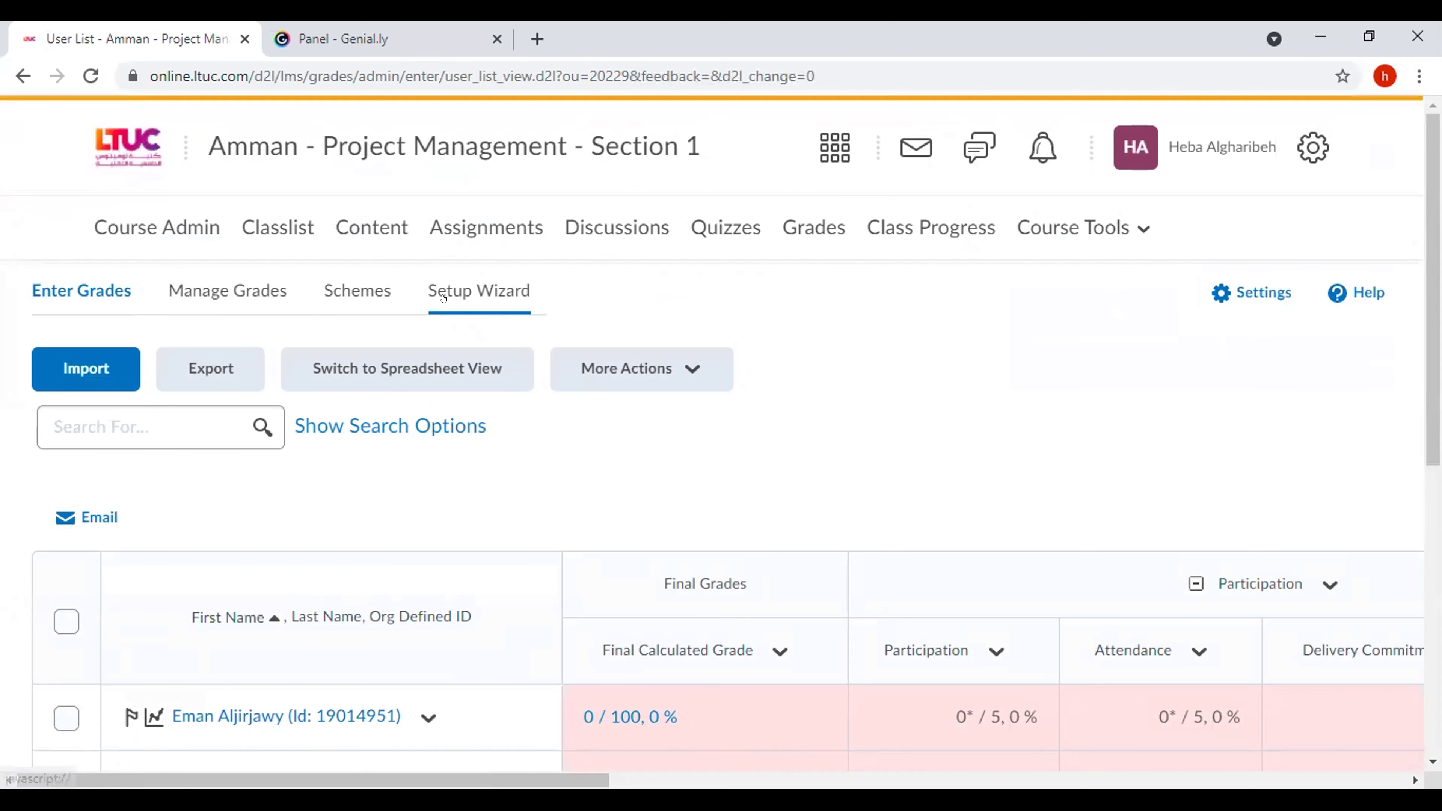
click(189, 296)
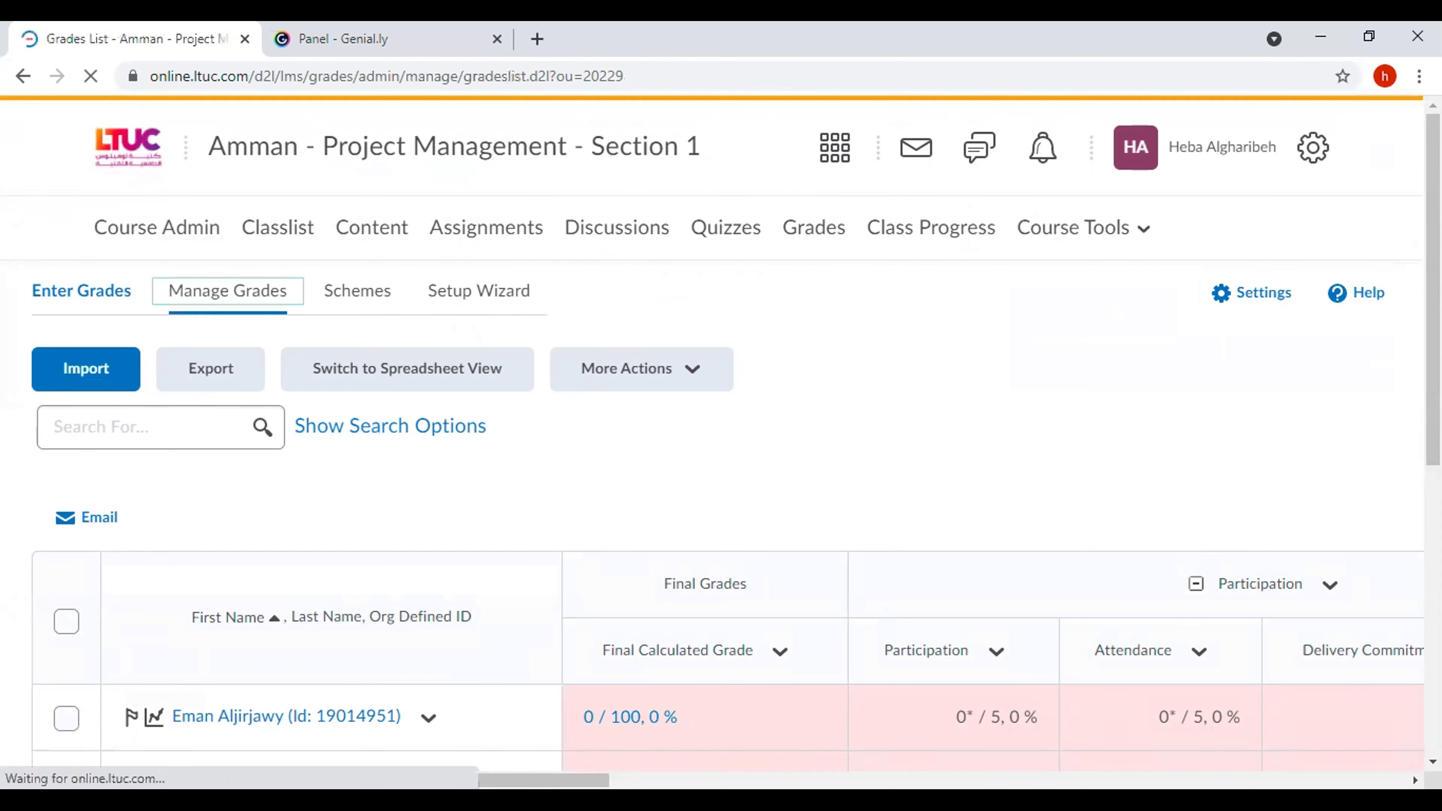
scroll(1253, 384, down, 6)
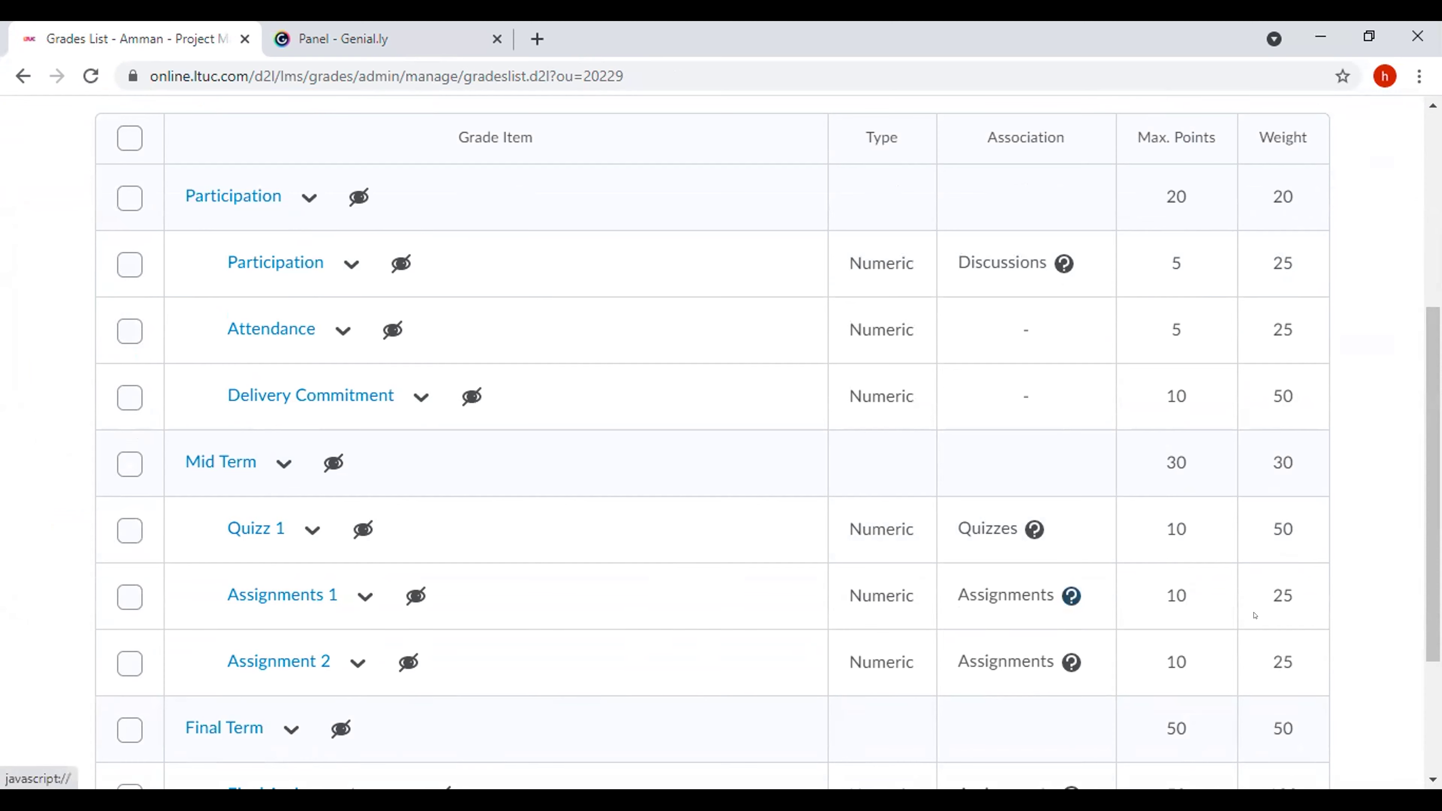
drag(1433, 481, 1433, 584)
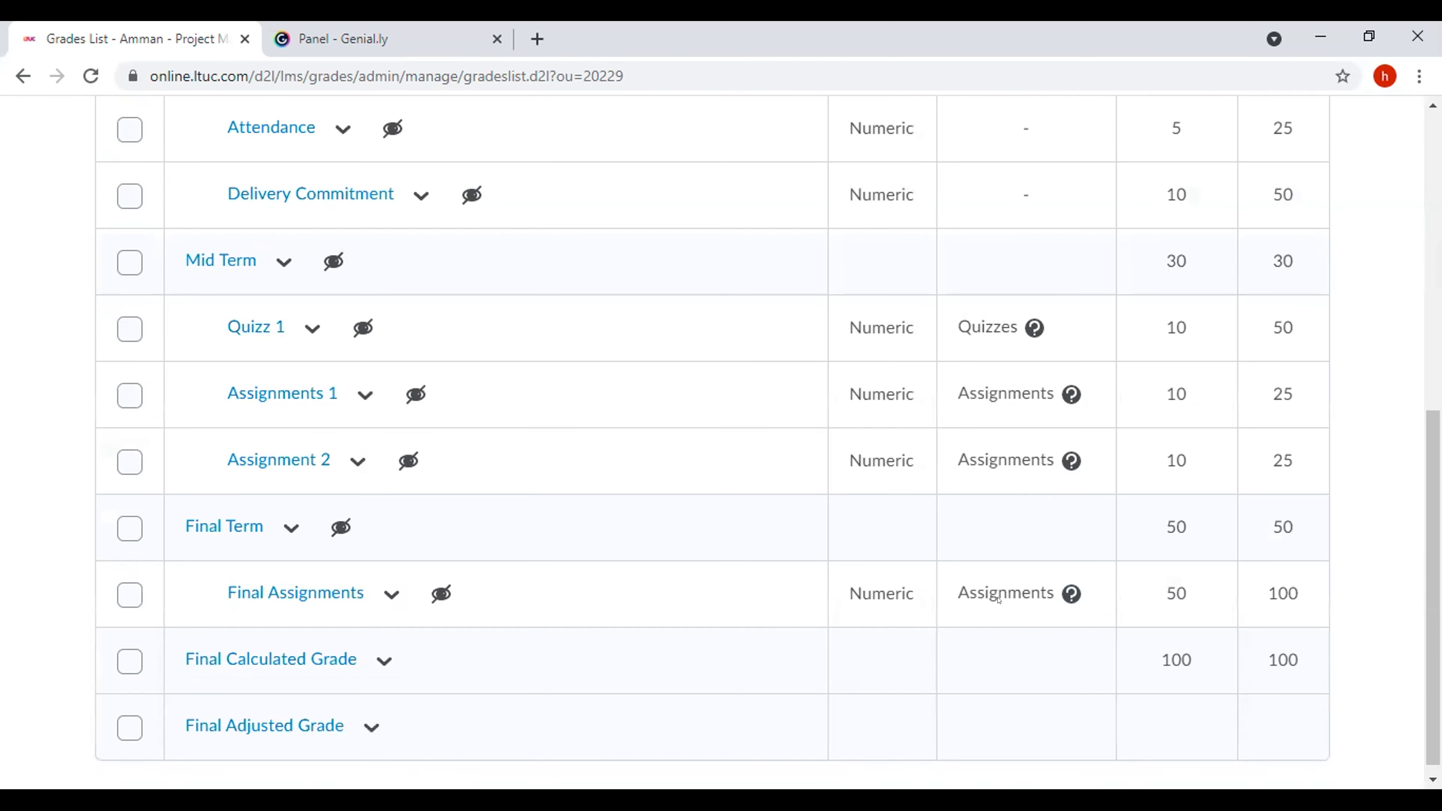
drag(1431, 568, 1066, 279)
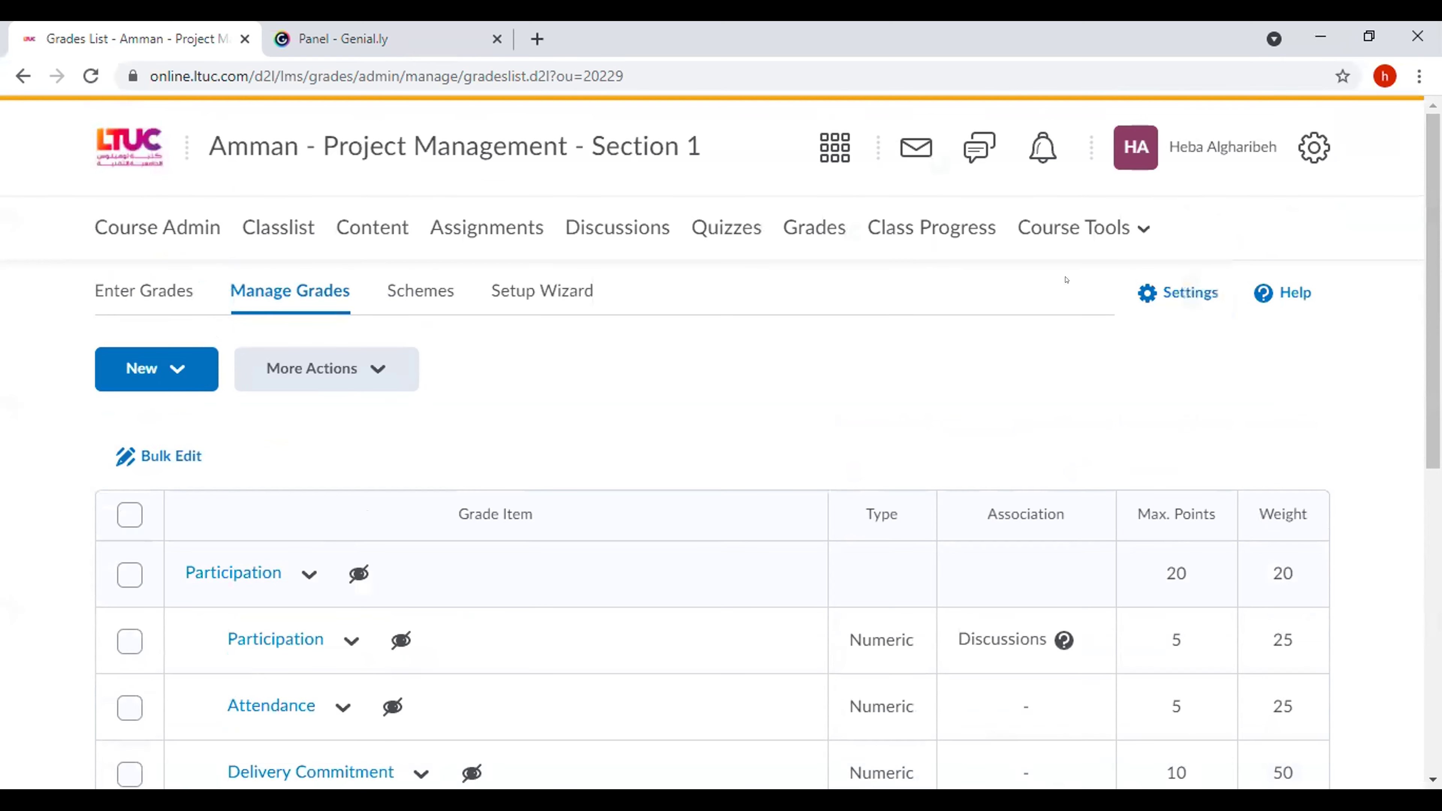
- Open the Virtual Classroom and display the details of the first upcoming Zoom meeting down to its meeting options
click(1116, 229)
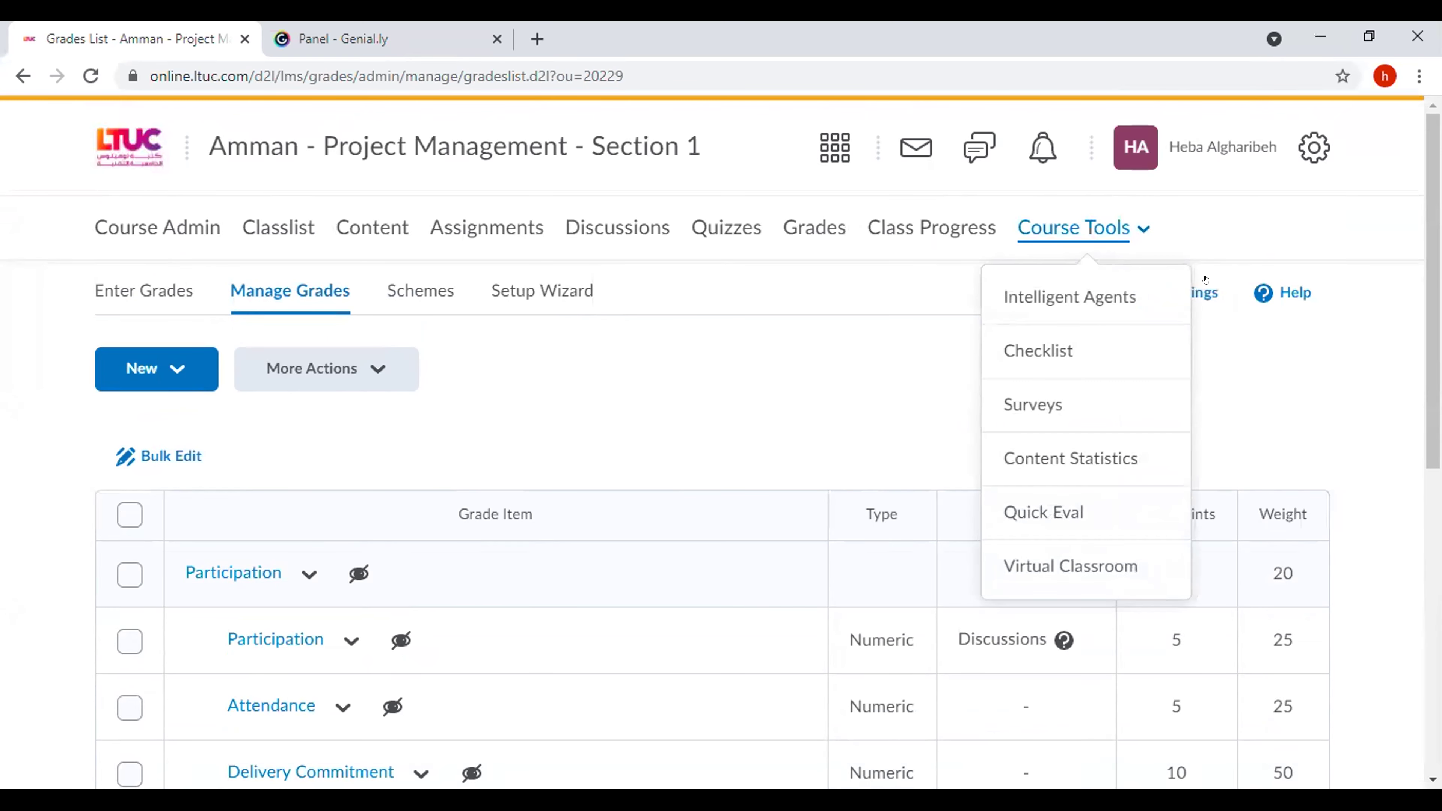
click(1084, 568)
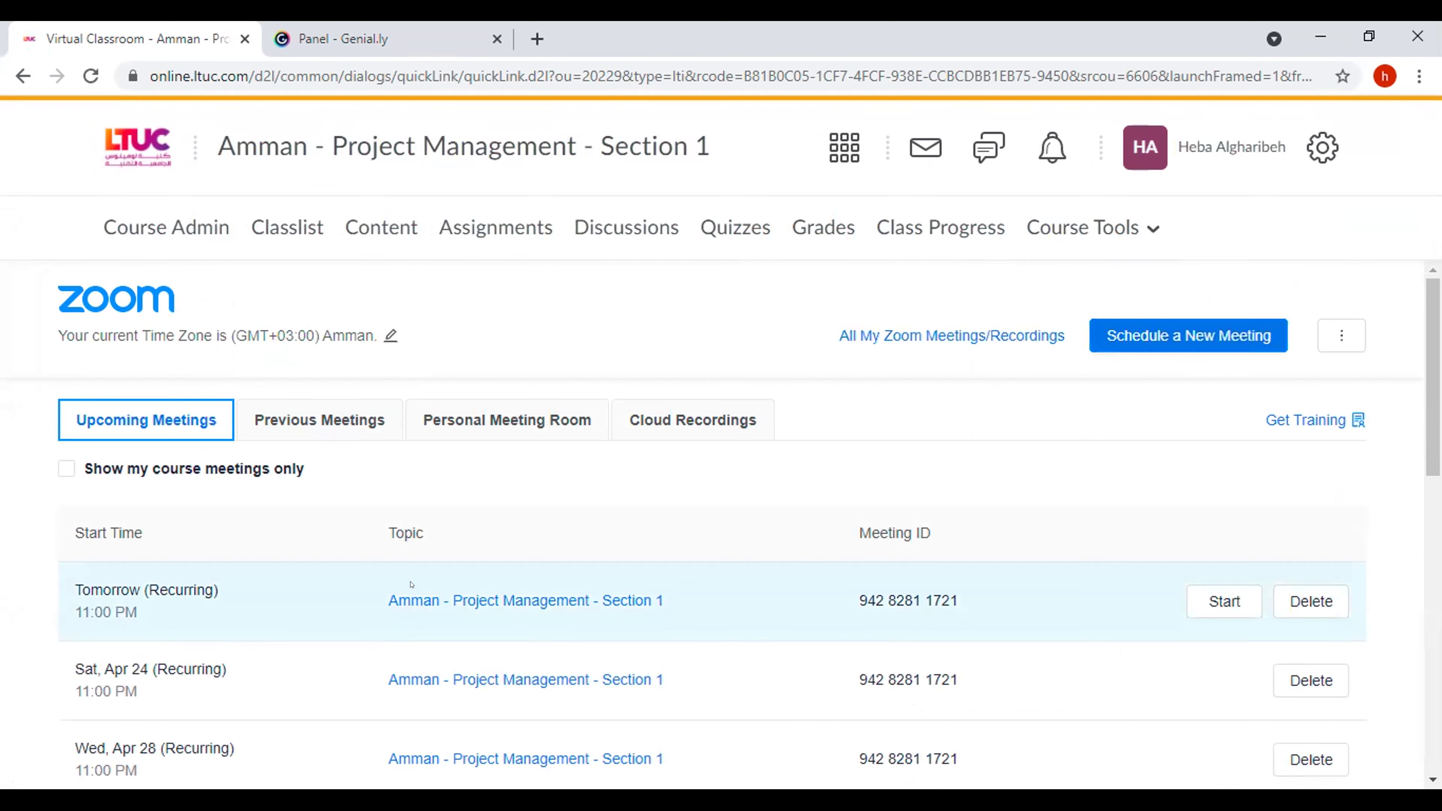
click(447, 602)
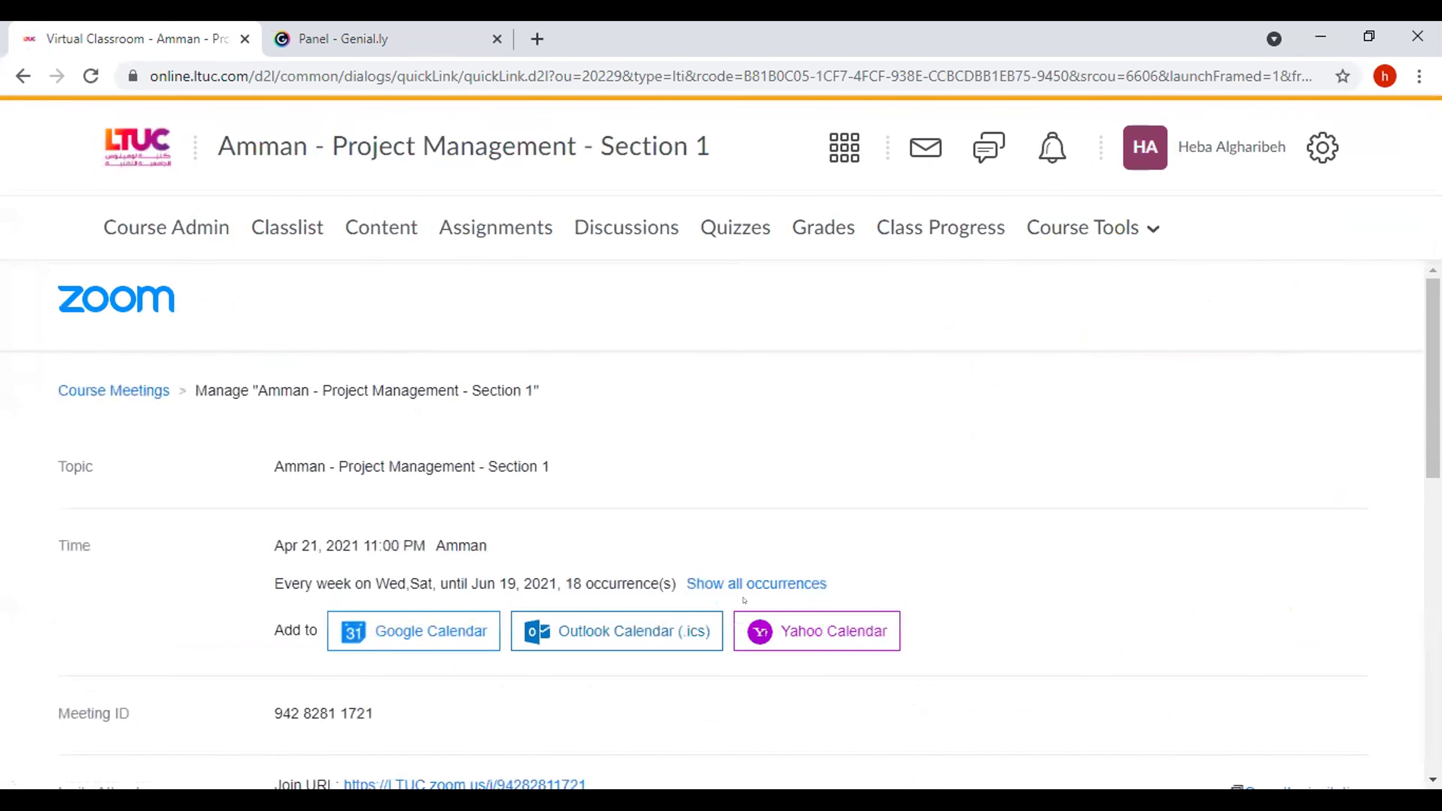
drag(1432, 378, 1420, 650)
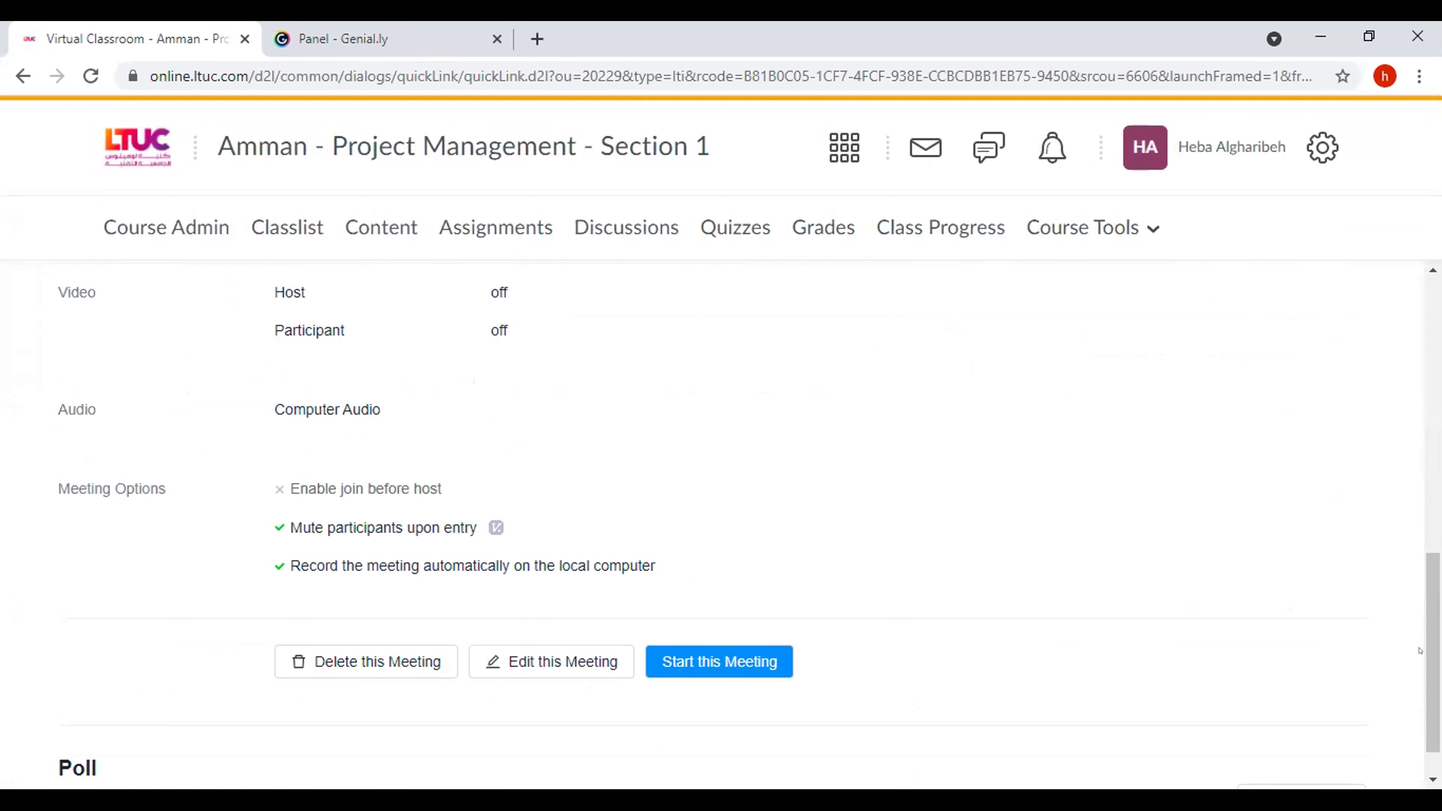
- Open the Zoom meeting for editing and review its topic, start date and duration fields
click(530, 665)
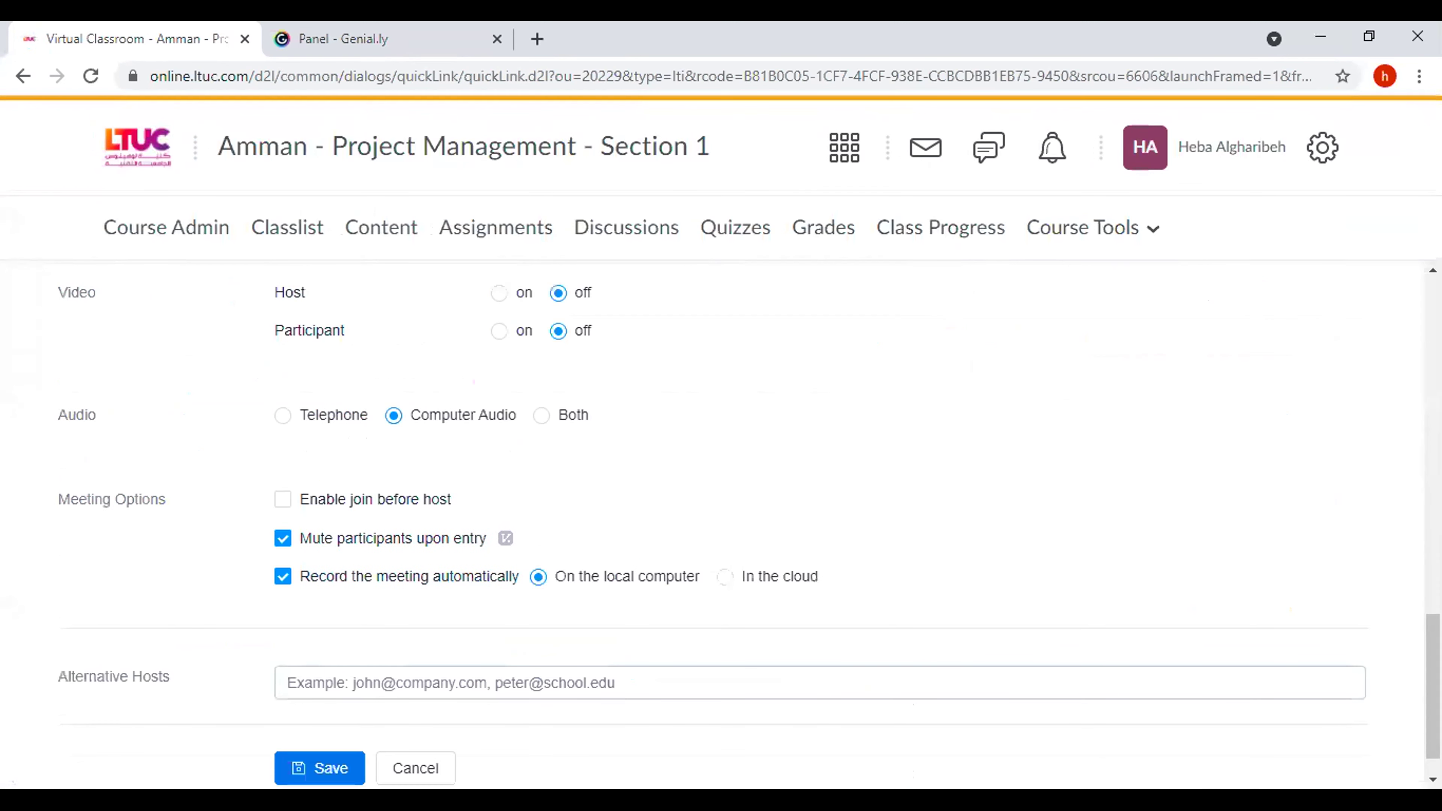
scroll(663, 349, up, 15)
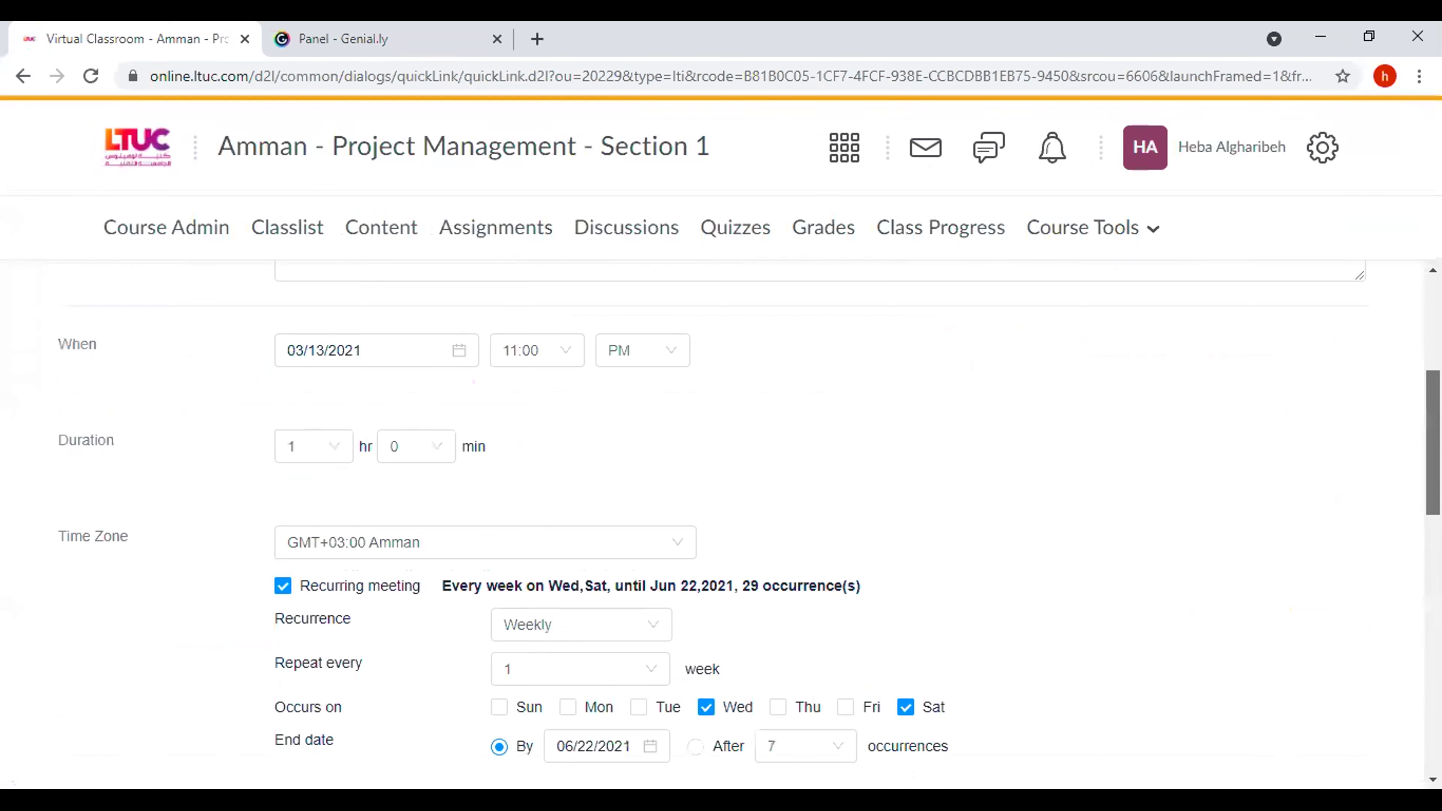
scroll(663, 348, down, 1)
click(528, 369)
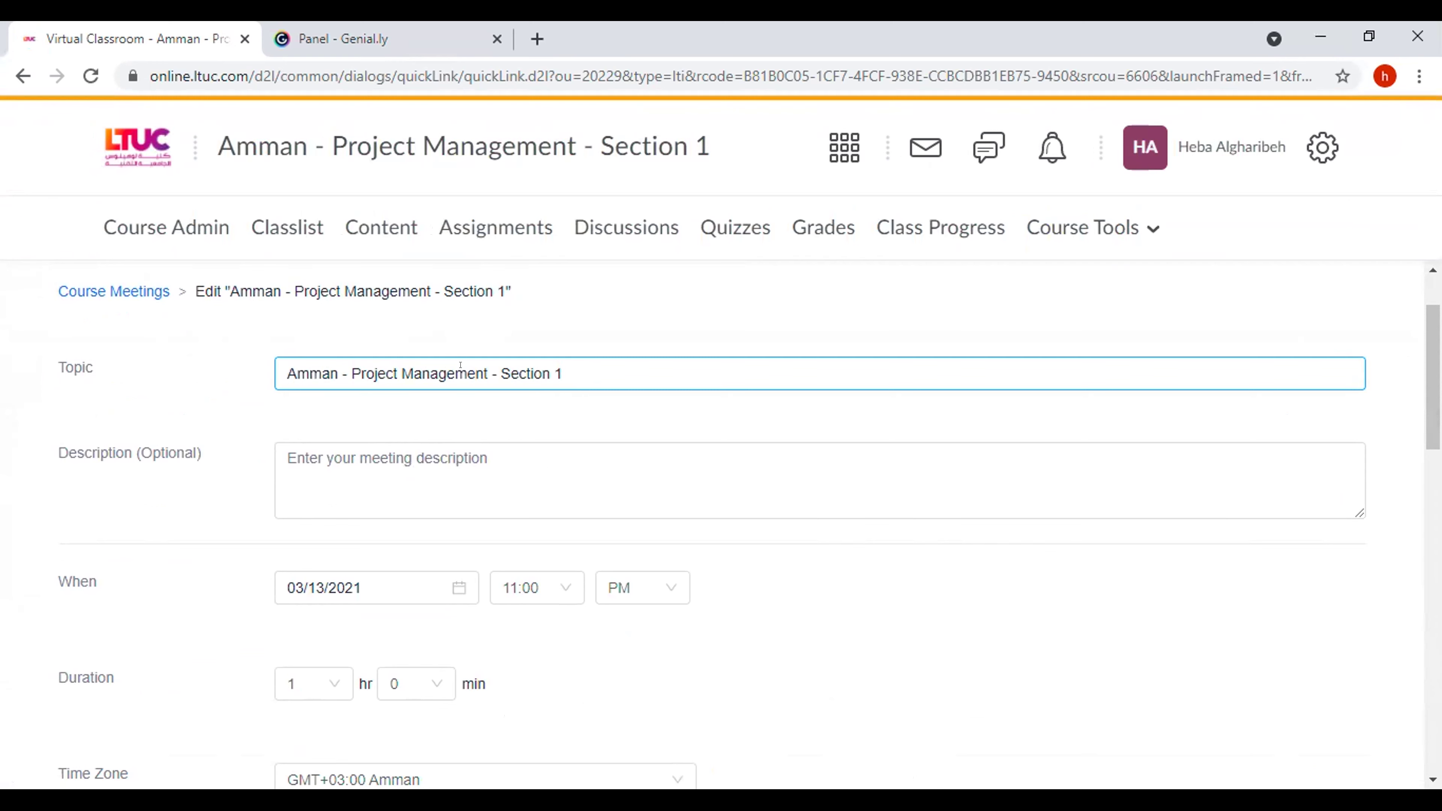
click(293, 587)
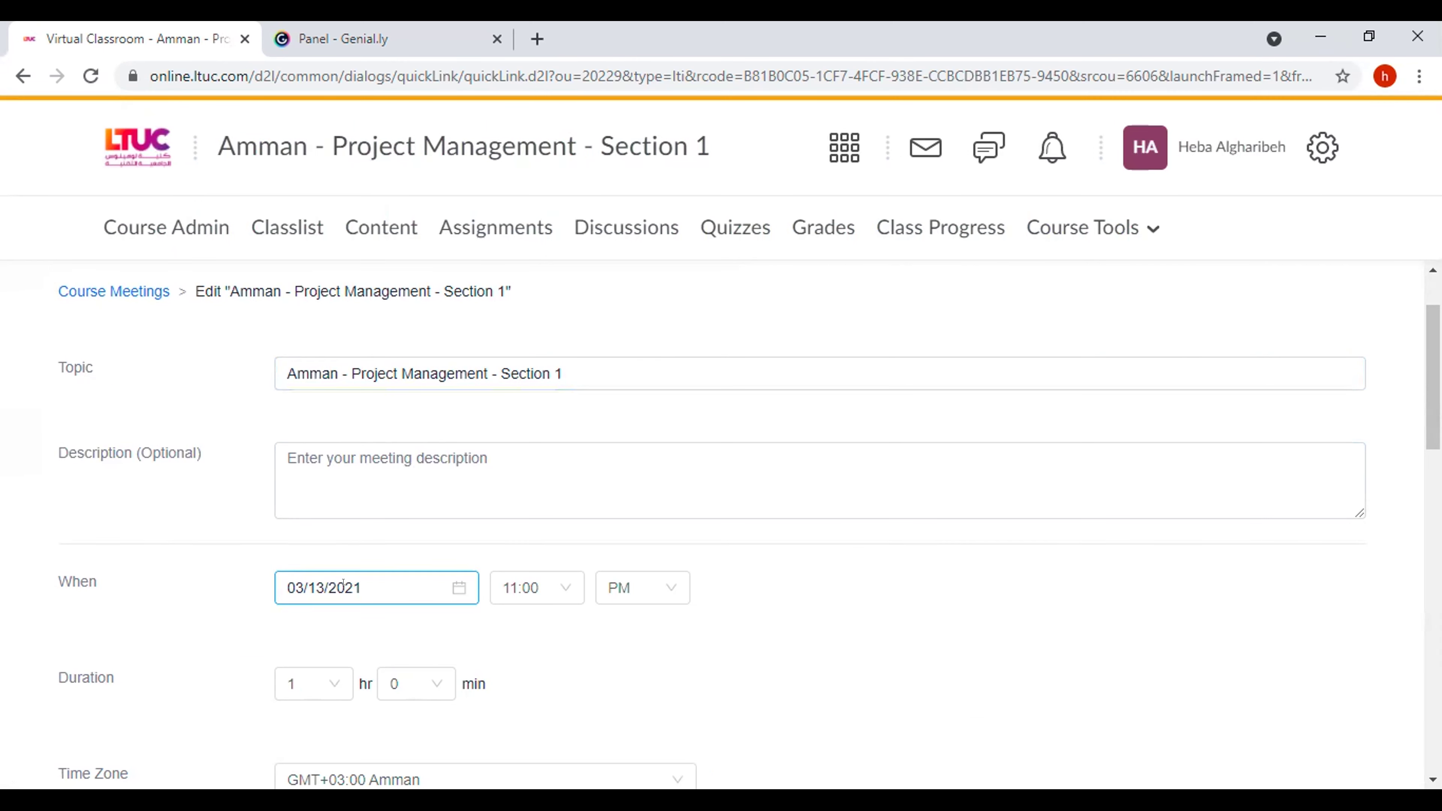
click(343, 686)
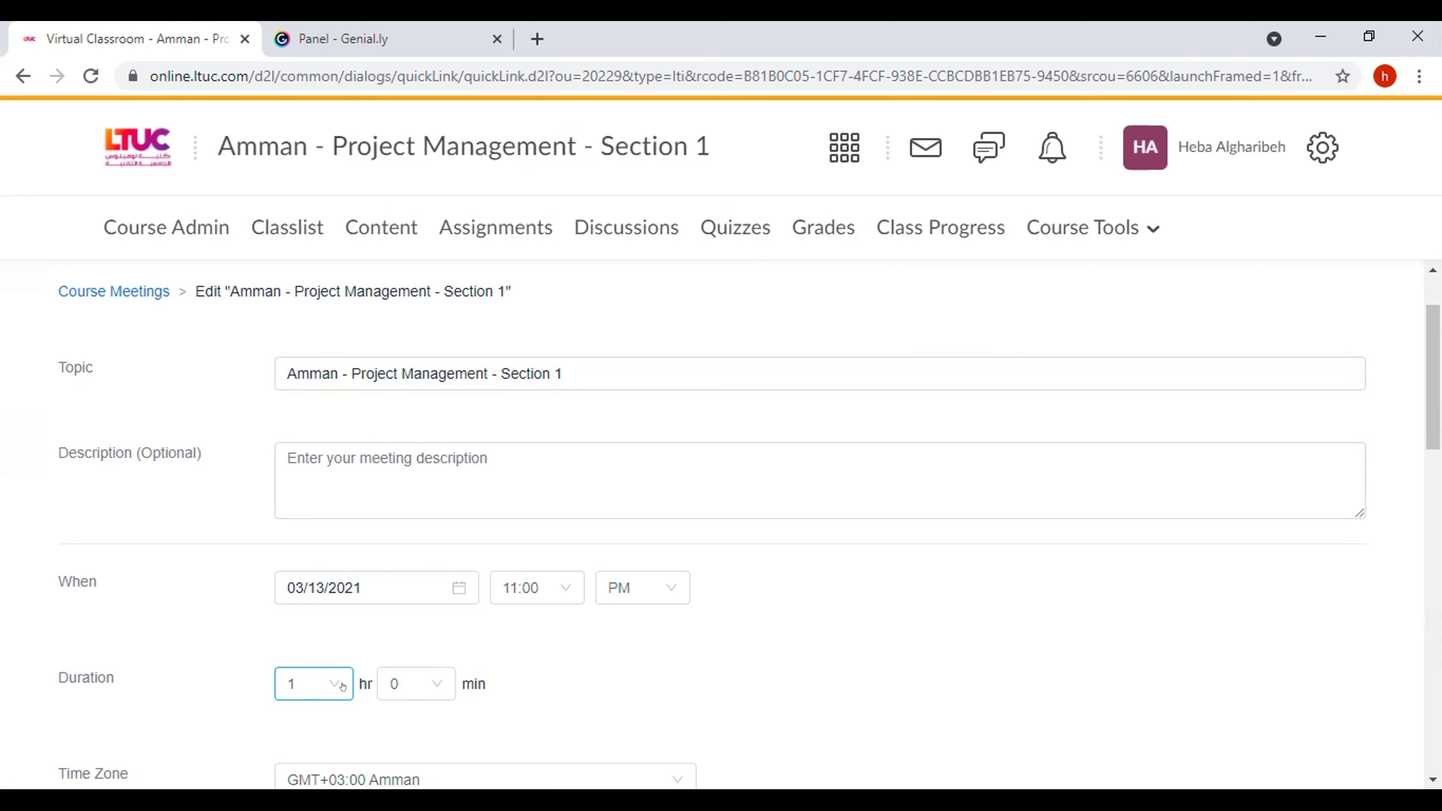
click(343, 686)
click(342, 686)
- Review the meeting's recurrence, registration, security, video, audio and recording options, and cancel the editing
scroll(375, 550, down, 6)
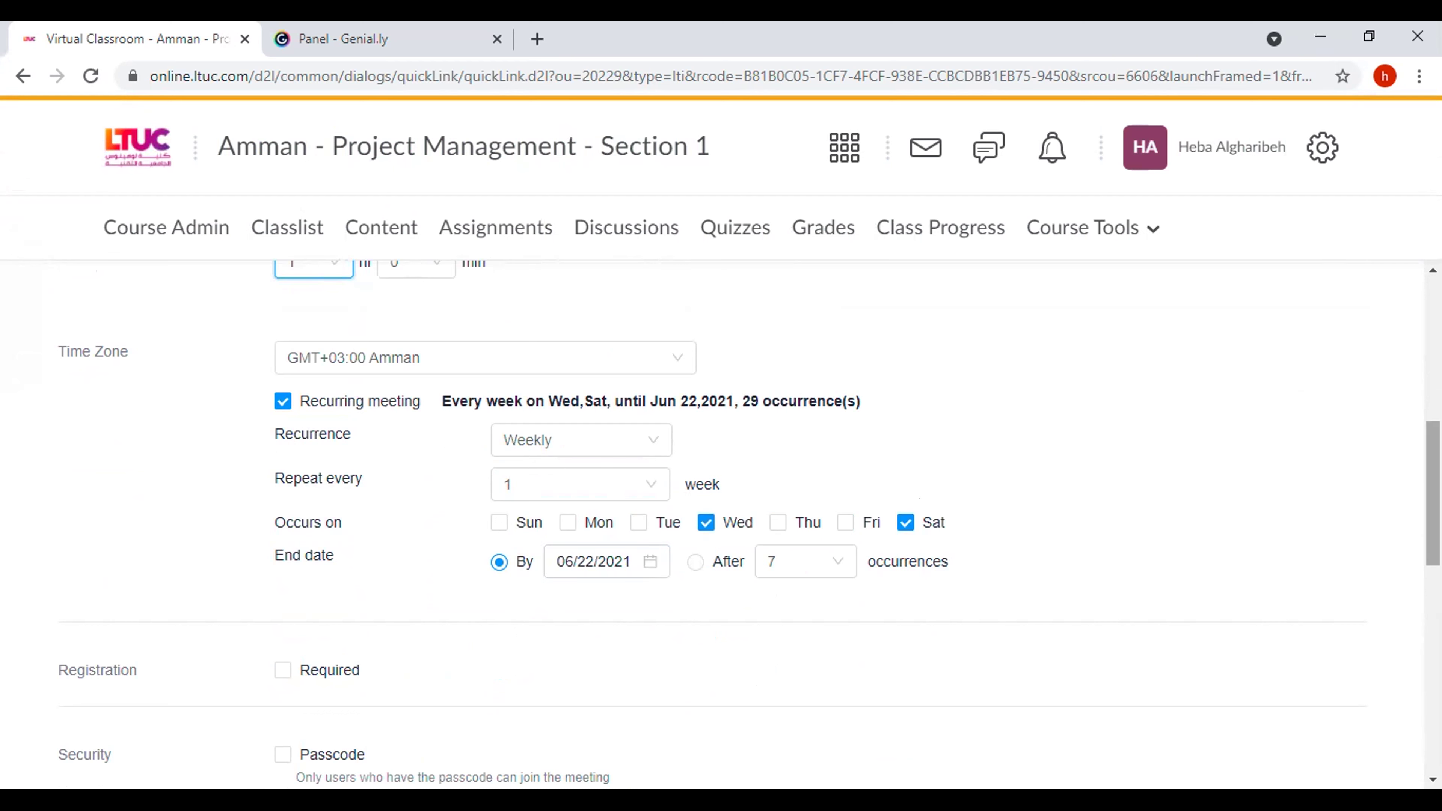
drag(1433, 494, 1433, 662)
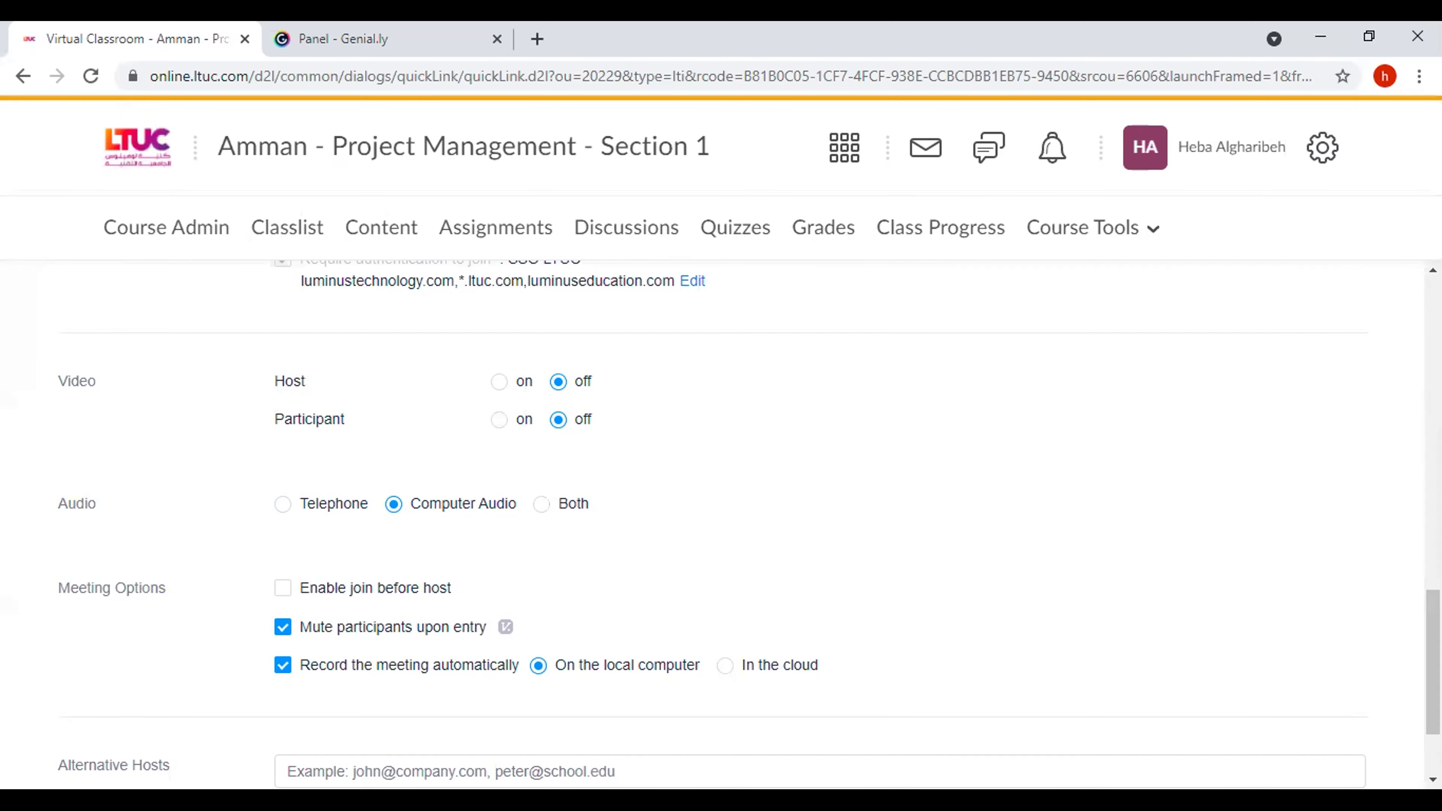
scroll(577, 514, down, 2)
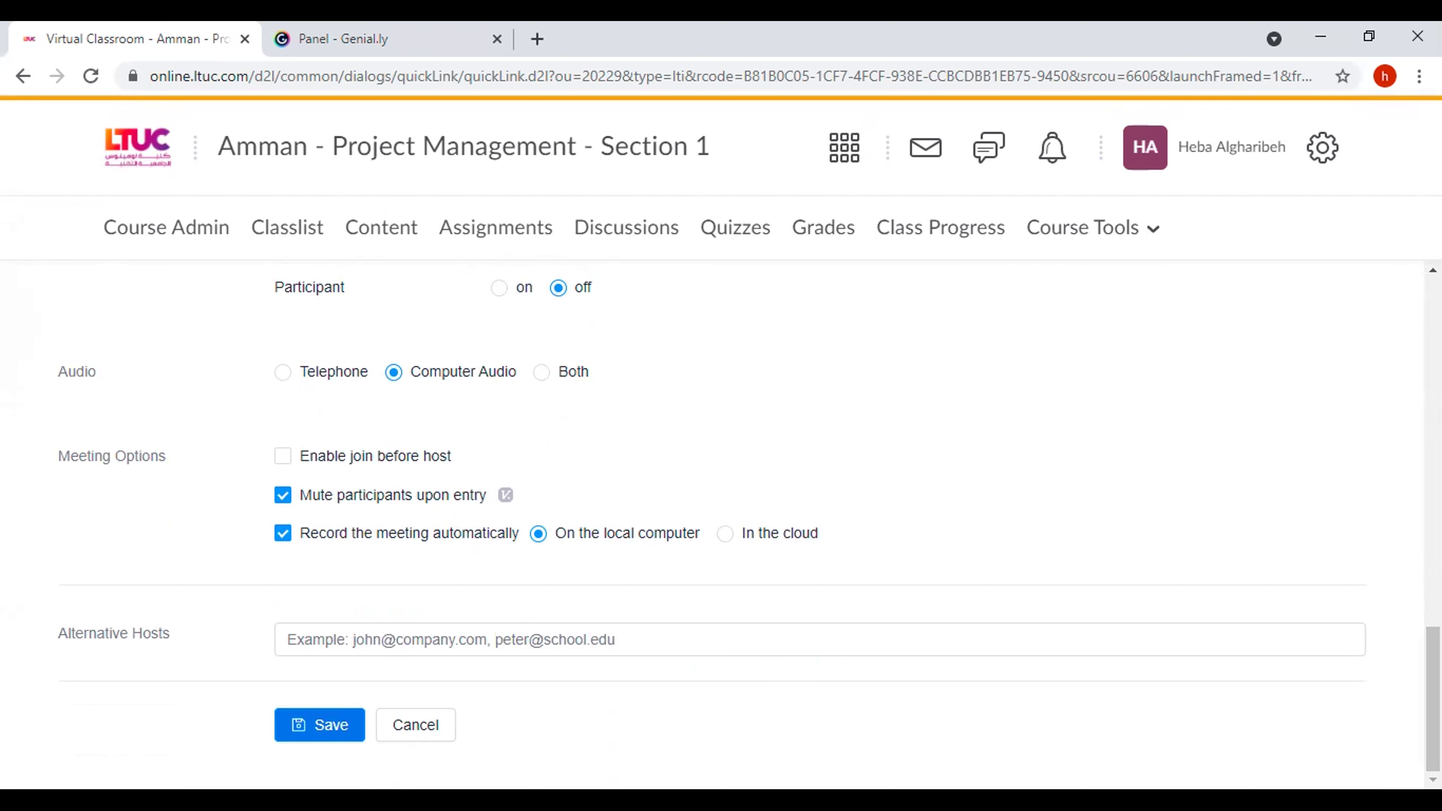
click(411, 724)
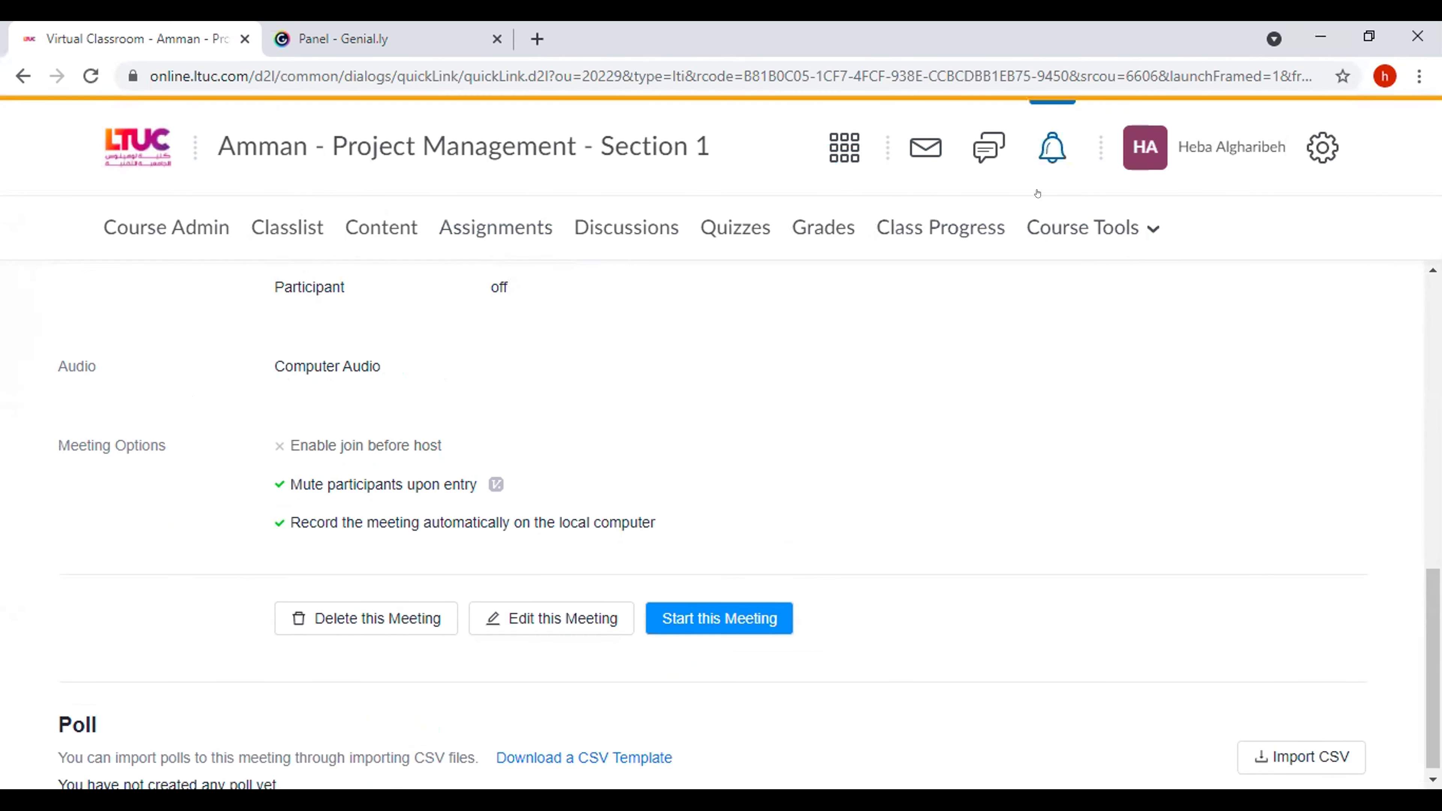
- Reopen the Virtual Classroom's meeting overview for the course
click(1082, 228)
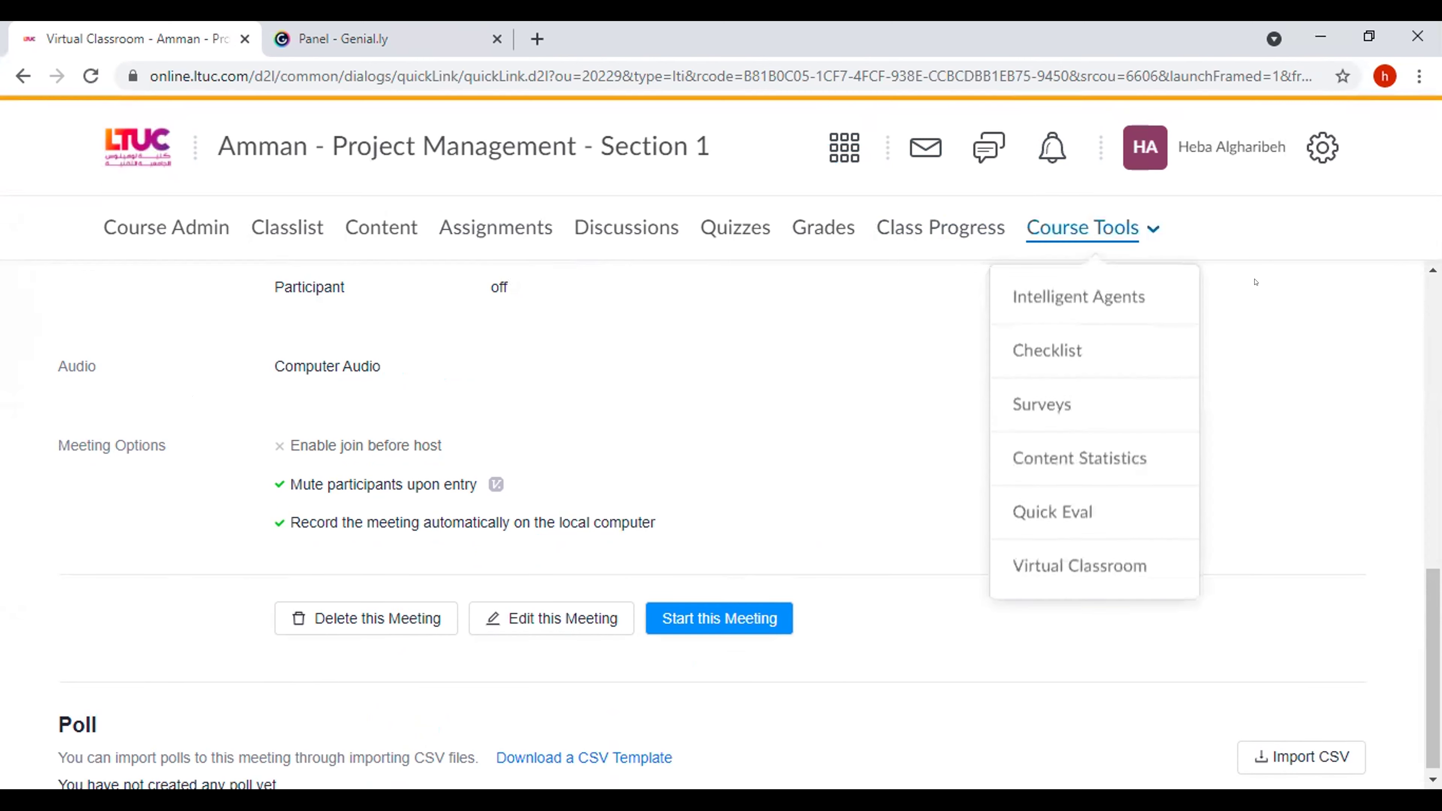
click(1069, 579)
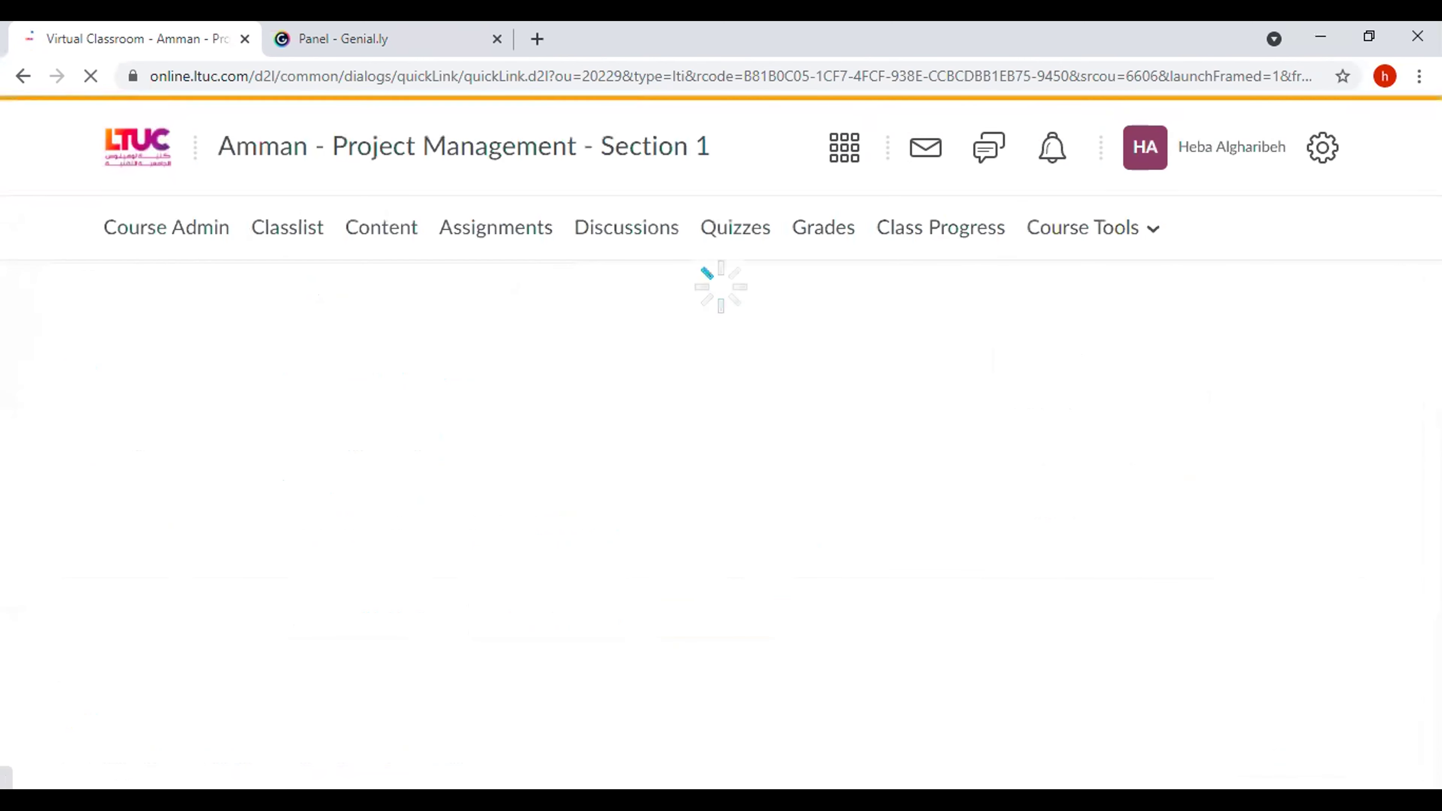
scroll(1423, 449, down, 8)
scroll(1423, 449, up, 8)
- Return to the course homepage and view its latest posts and upcoming events
click(598, 148)
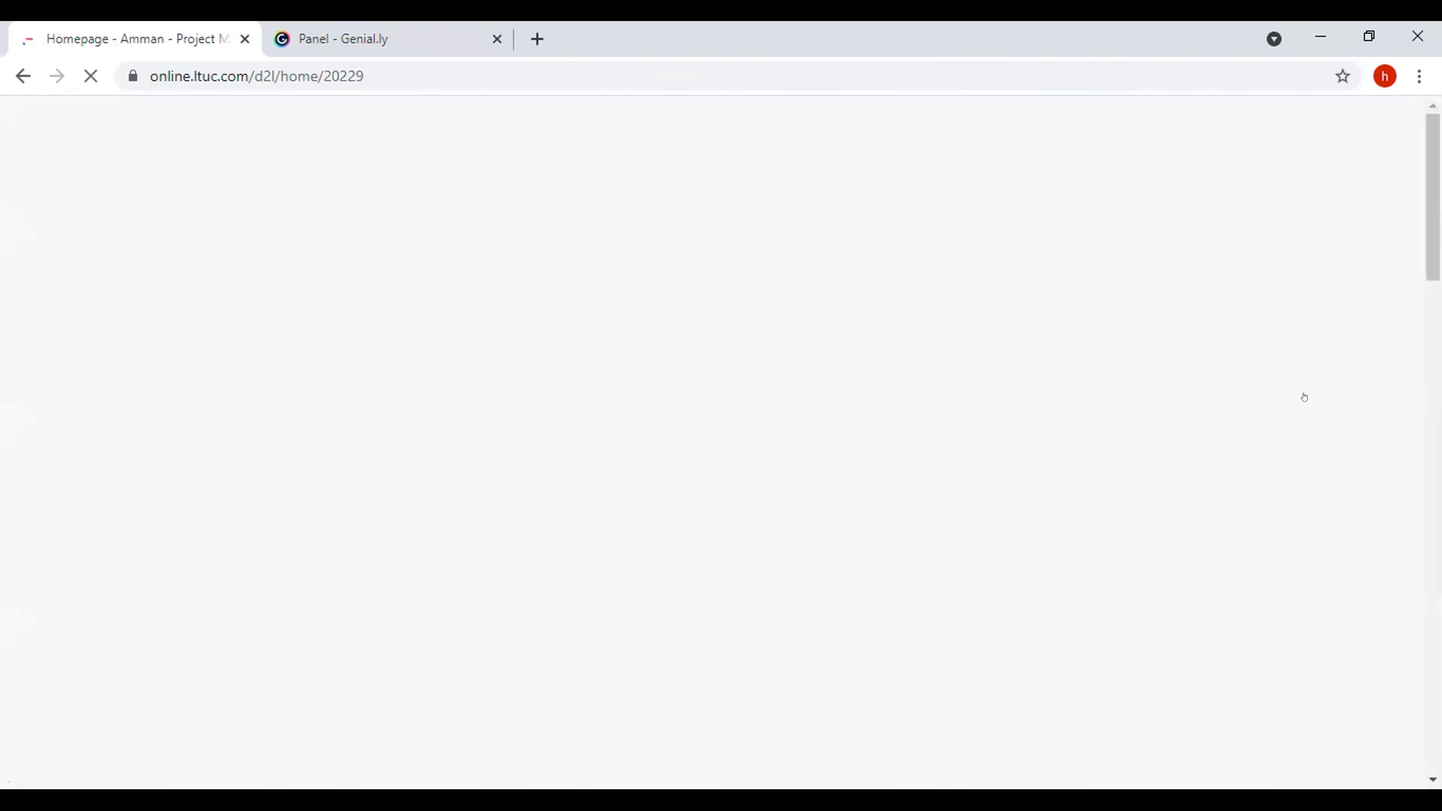
scroll(1421, 211, down, 8)
scroll(1420, 211, up, 3)
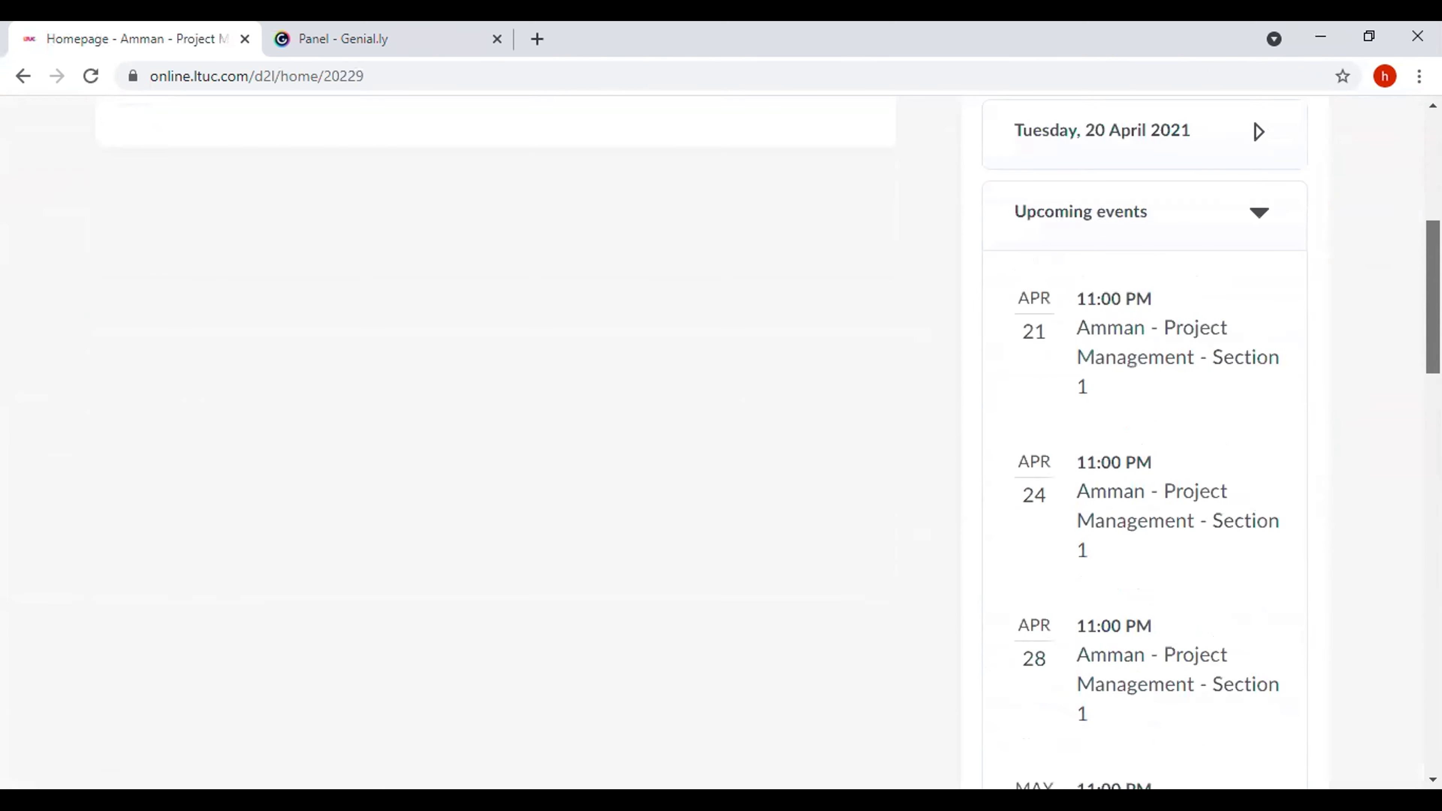
scroll(1101, 534, down, 3)
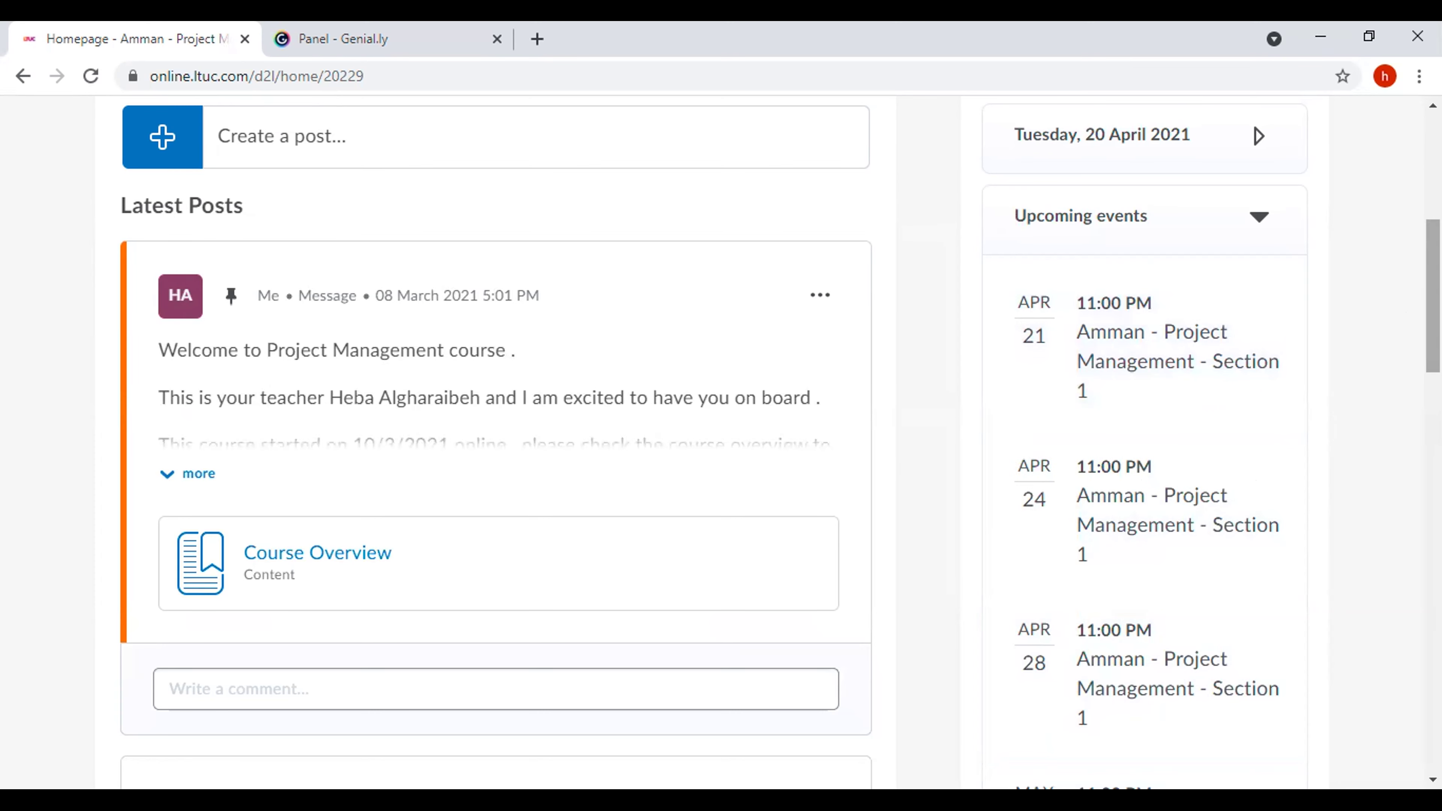
drag(1433, 296, 1433, 189)
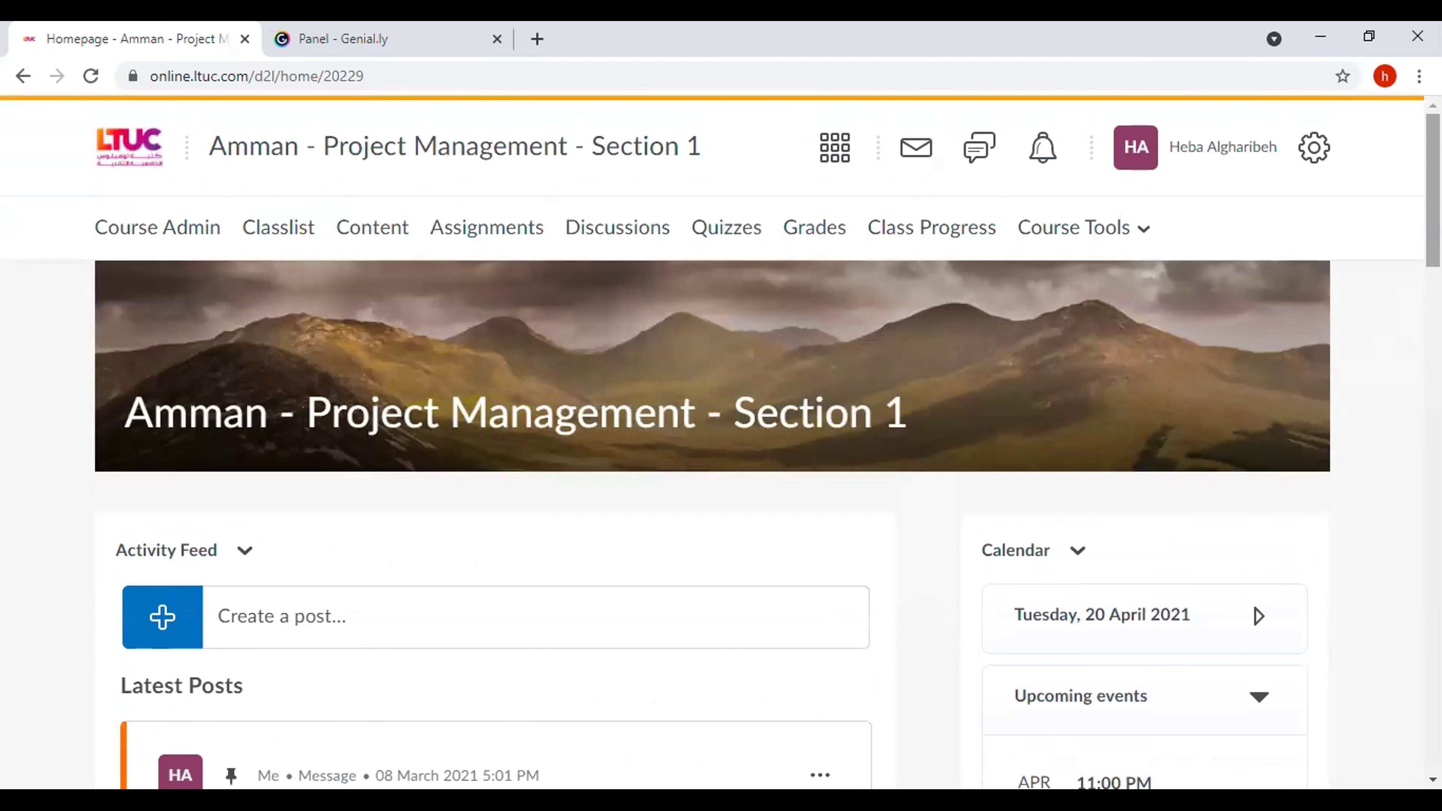
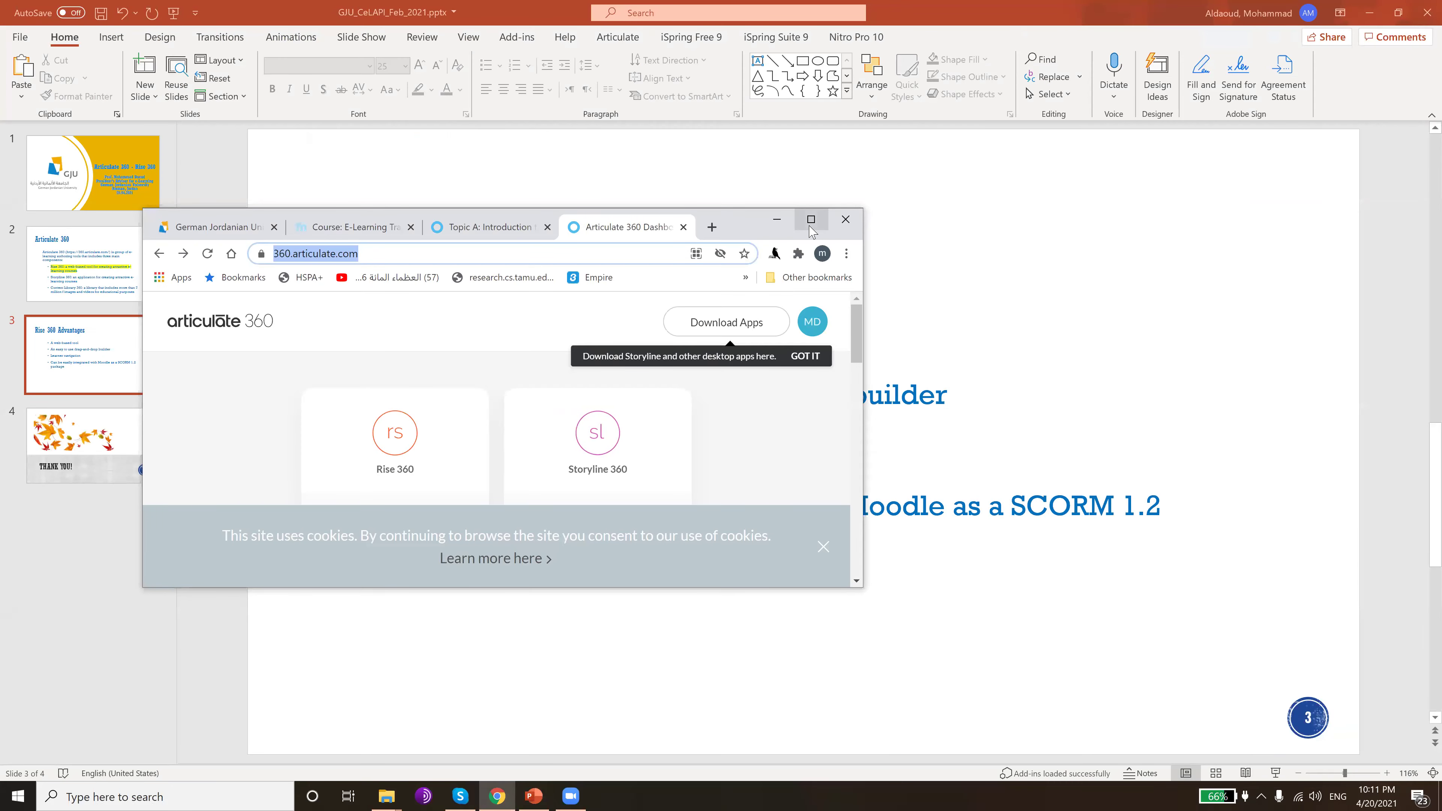
- Switch to the Articulate 360 dashboard, open Rise 360 and open the course "Topic A: Introduction to Online Teaching" in preview
click(810, 220)
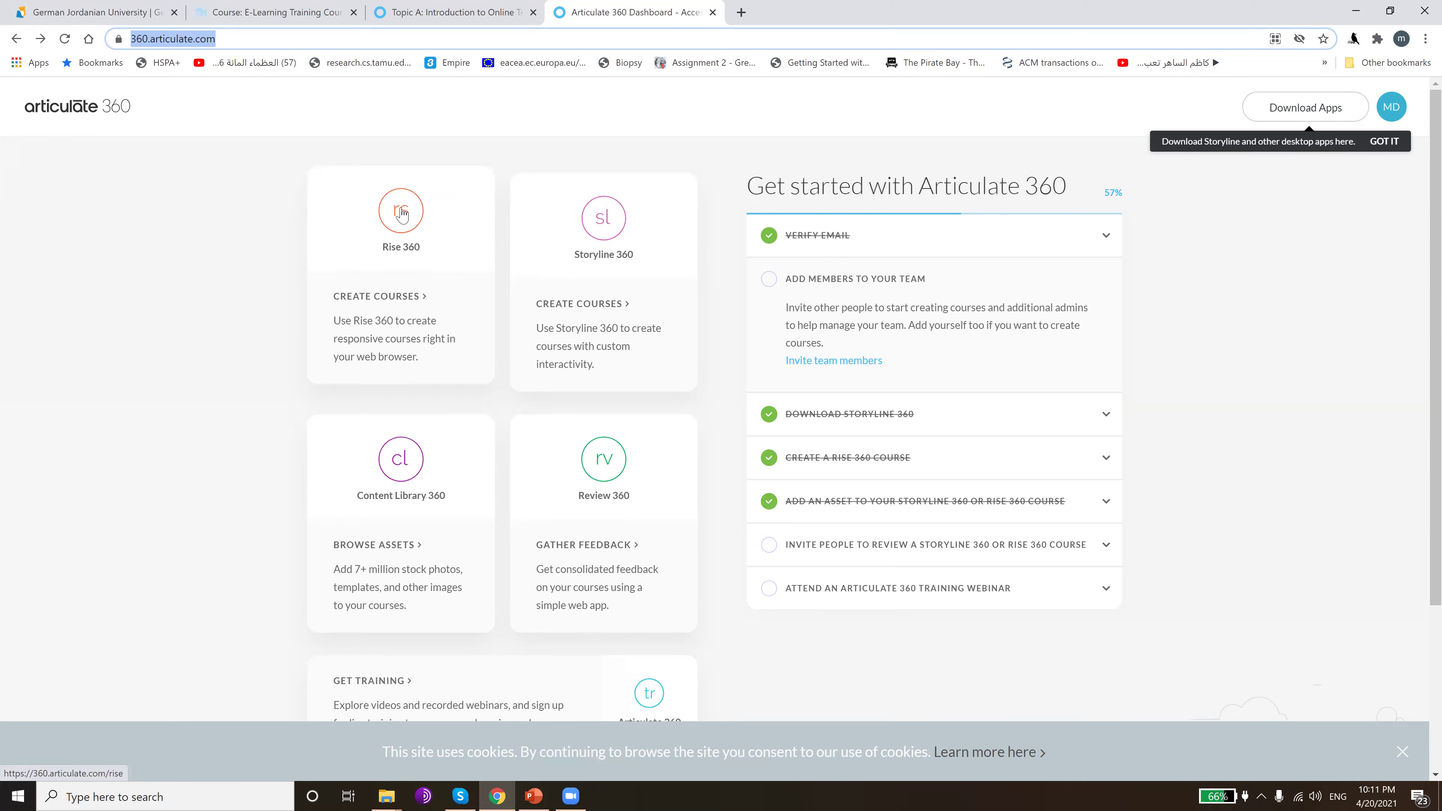
click(410, 219)
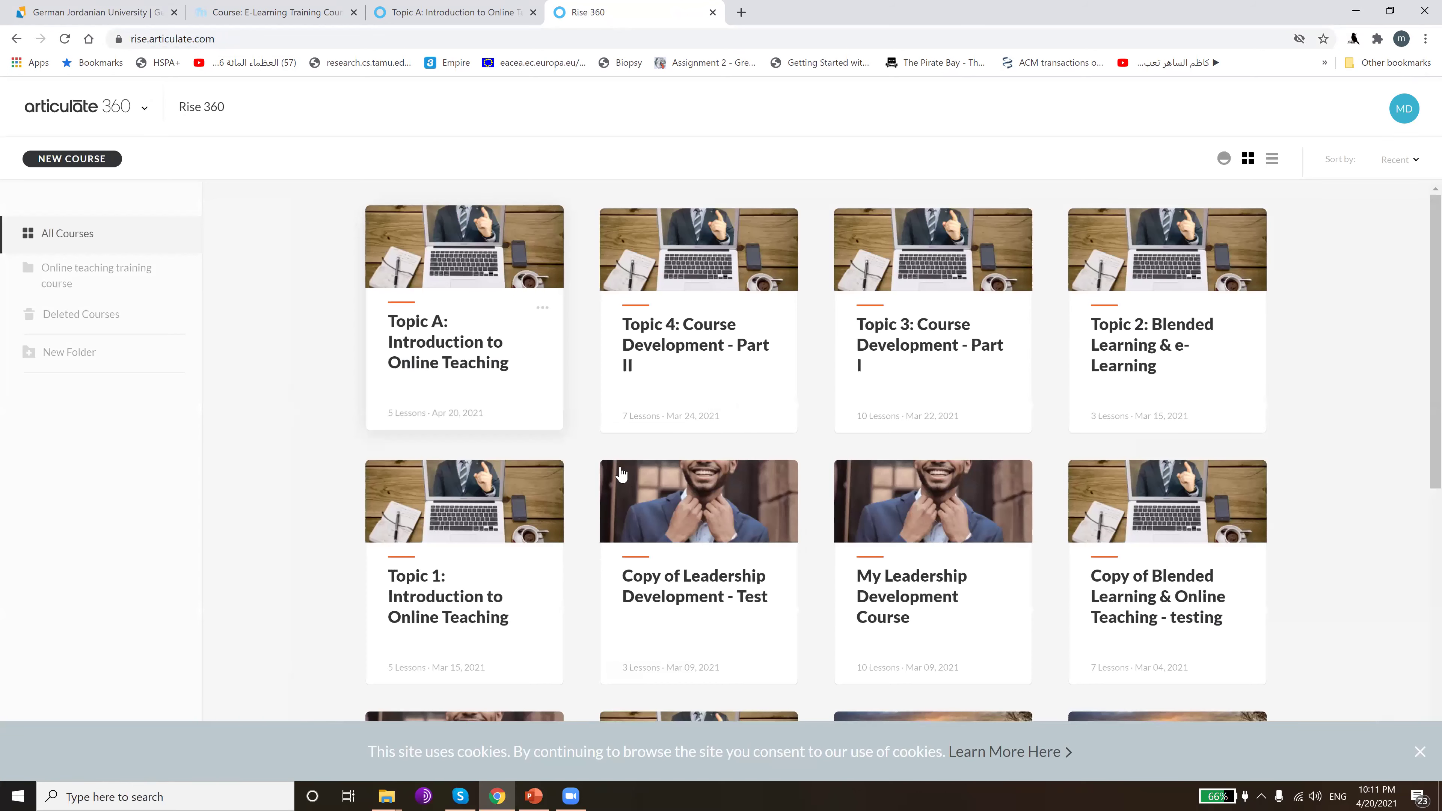
scroll(610, 435, down, 1)
scroll(611, 435, up, 1)
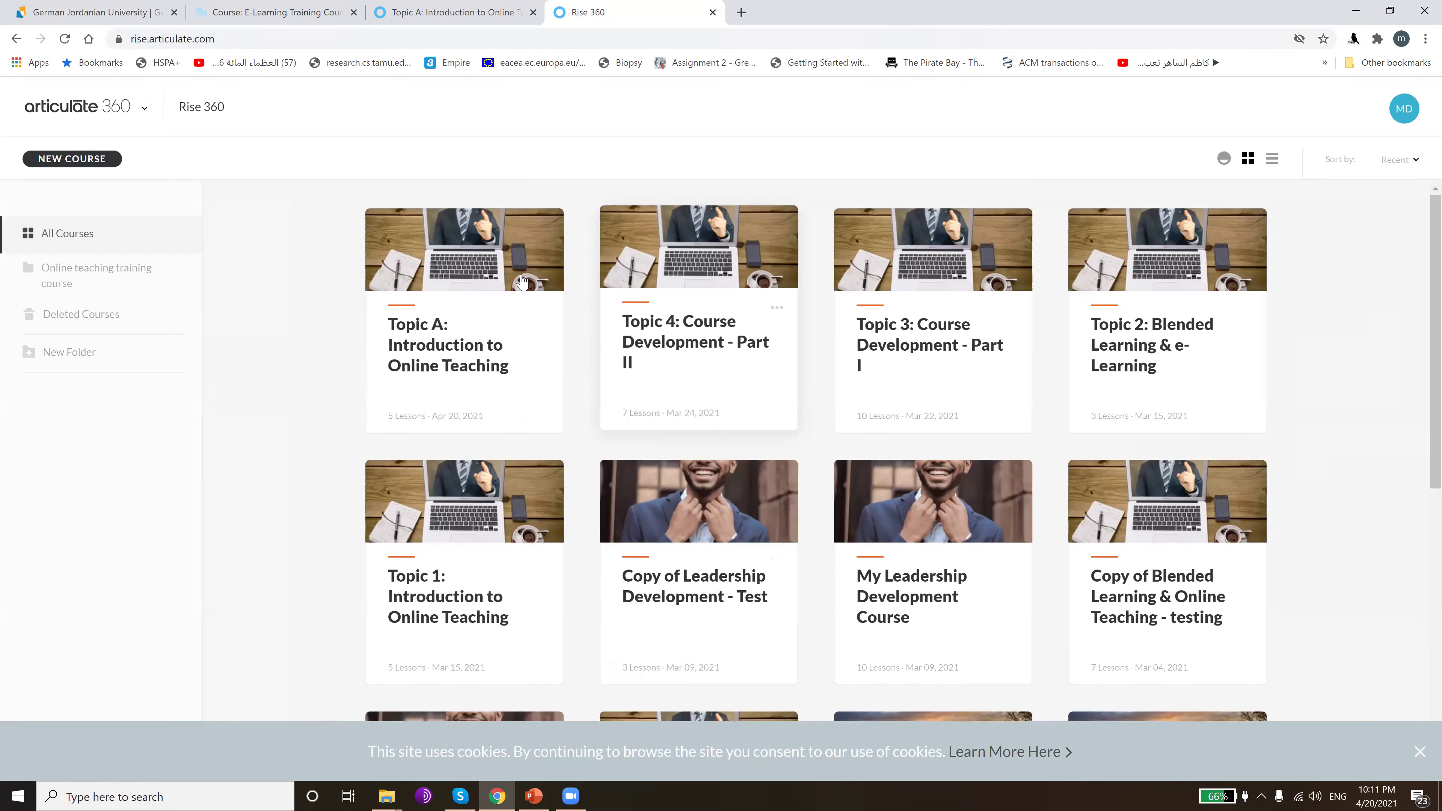
click(476, 276)
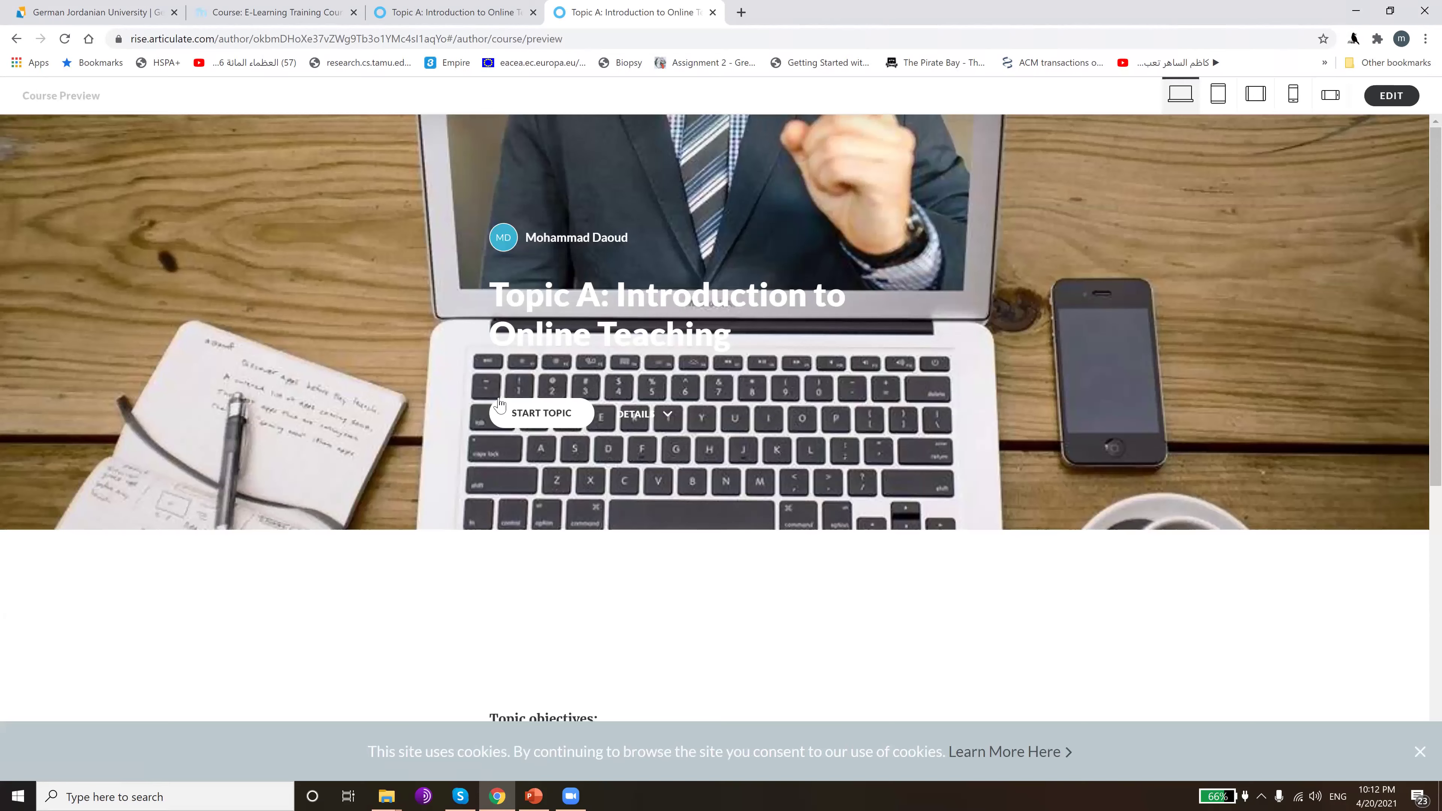
- Review the course preview's cover page, highlighting the topic objectives and viewing the lesson list
scroll(521, 338, down, 6)
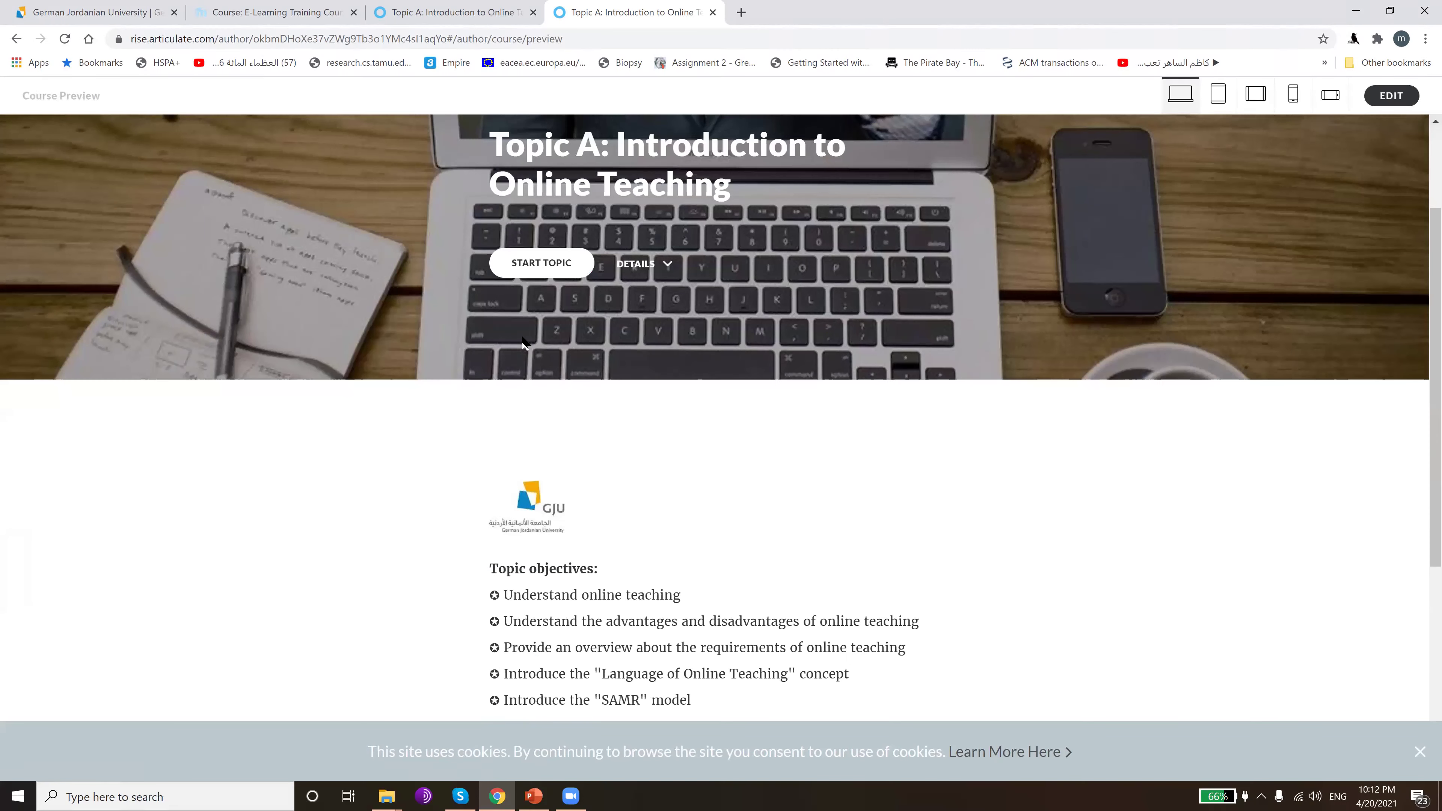
scroll(516, 335, up, 6)
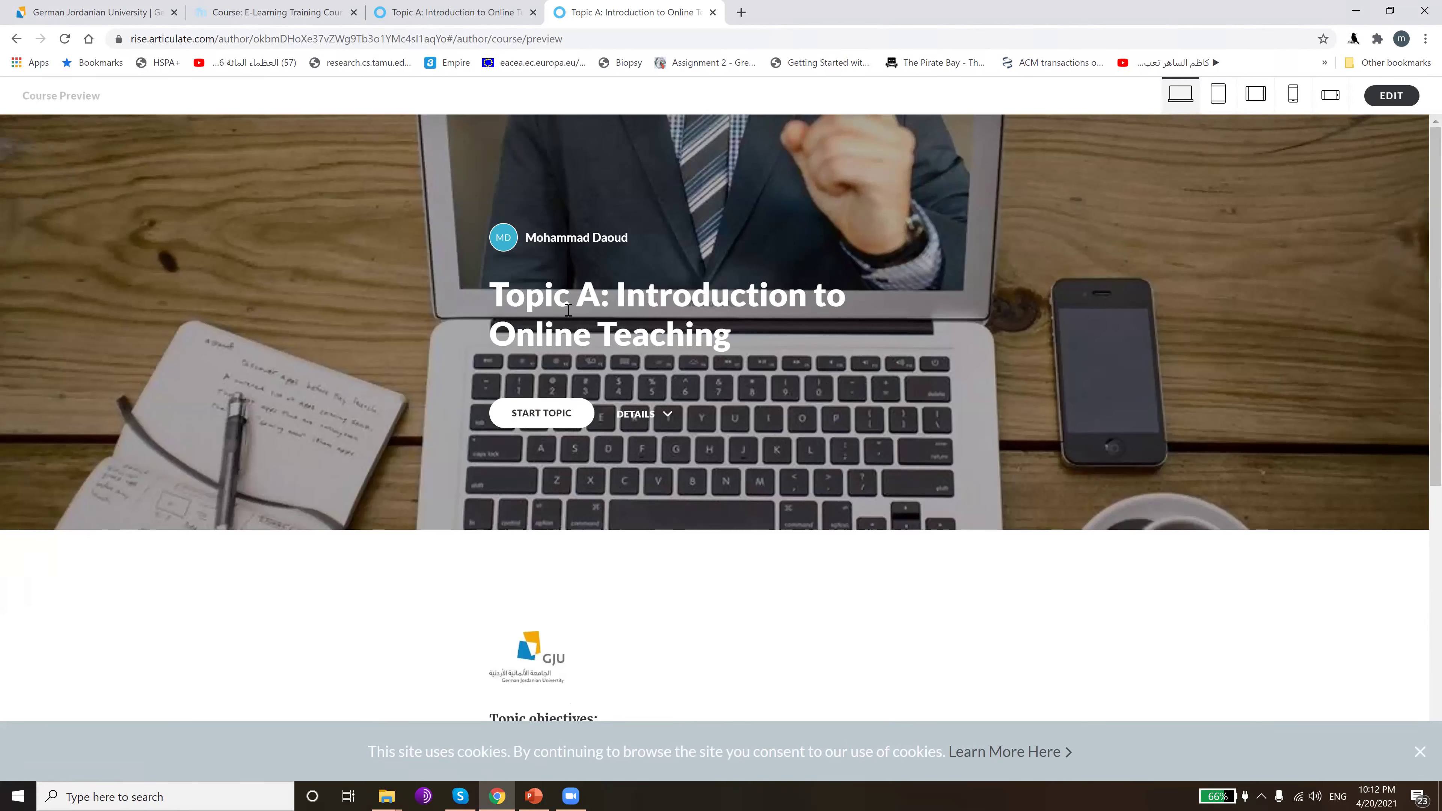
scroll(573, 296, down, 3)
scroll(590, 267, up, 3)
scroll(557, 278, down, 5)
drag(503, 219, 717, 344)
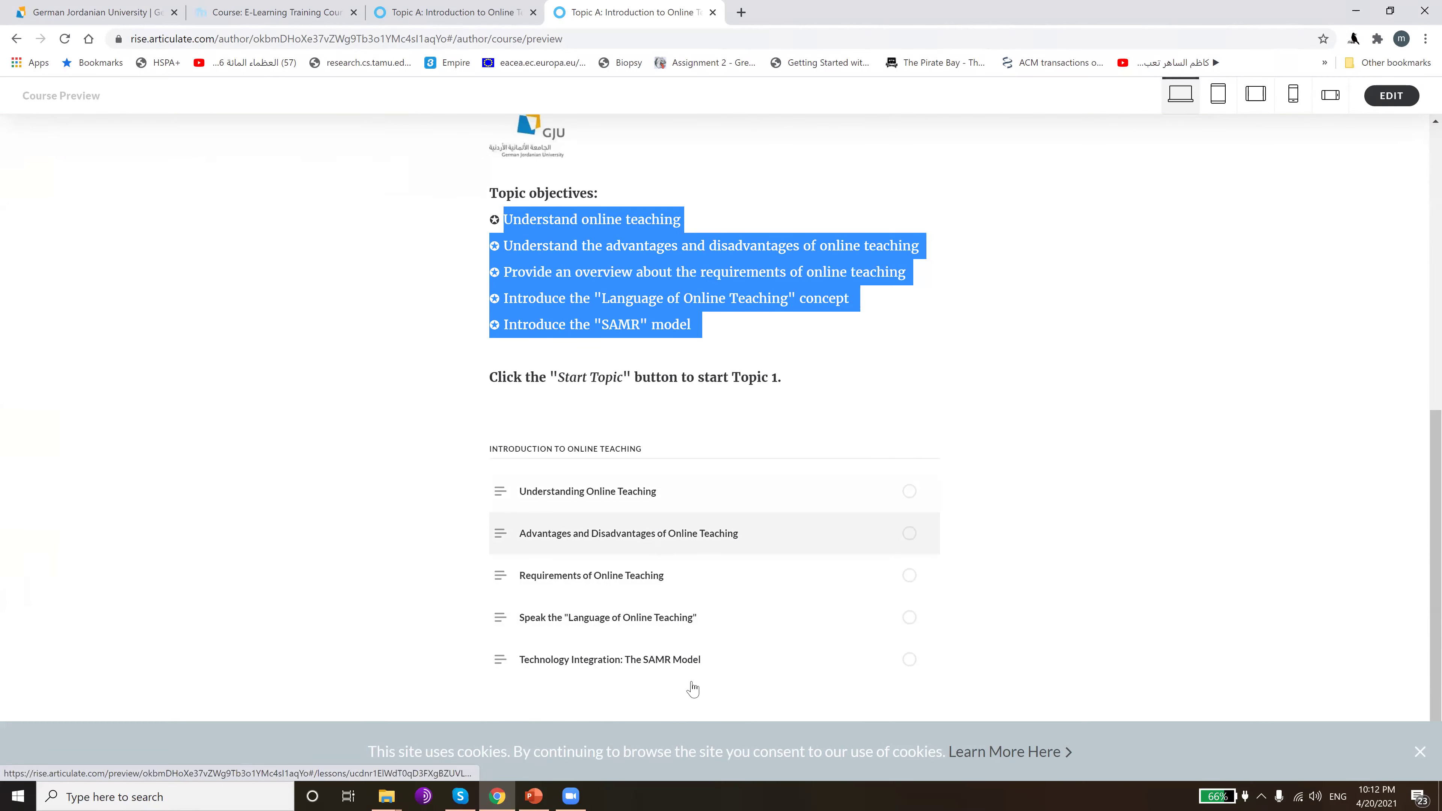
scroll(663, 356, up, 3)
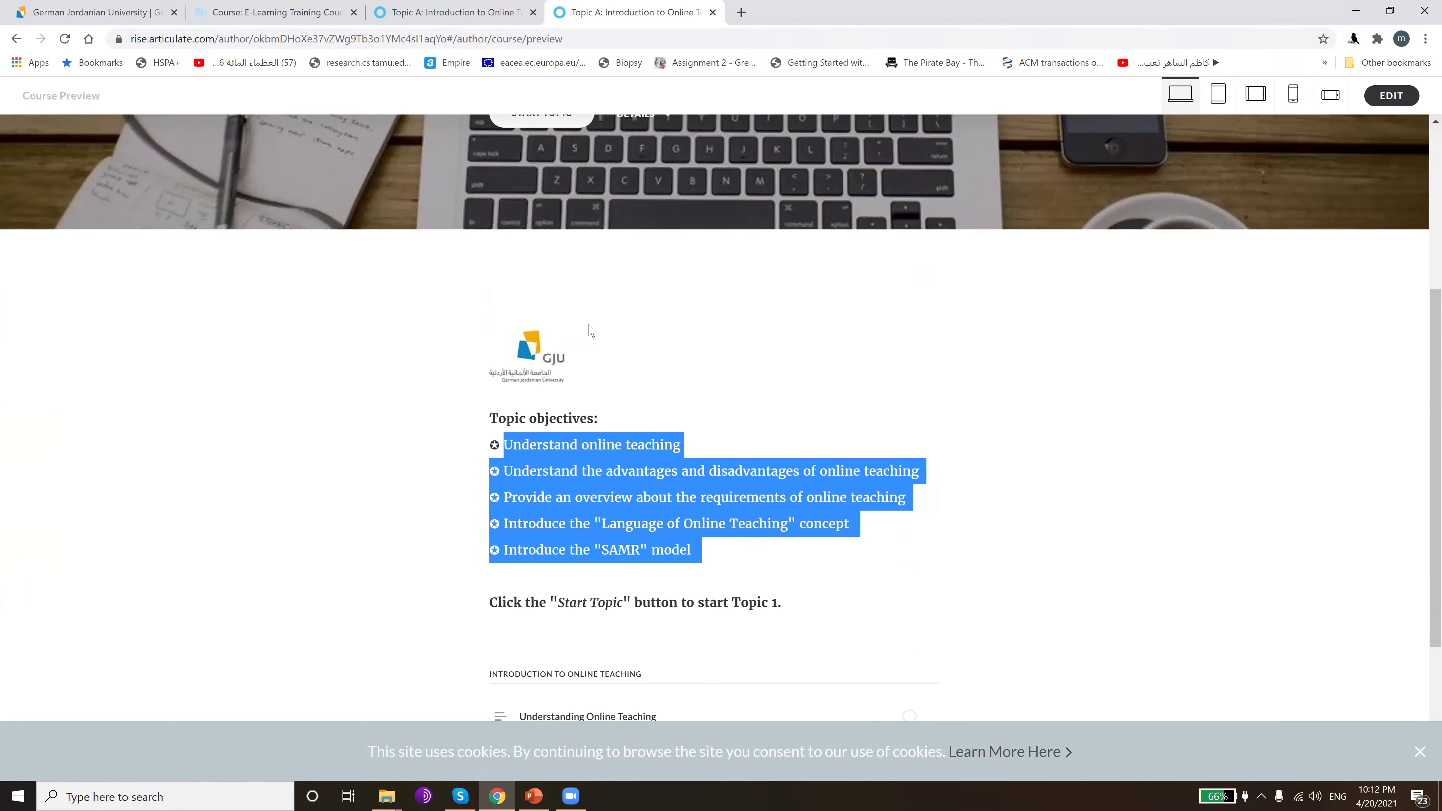
scroll(573, 345, up, 3)
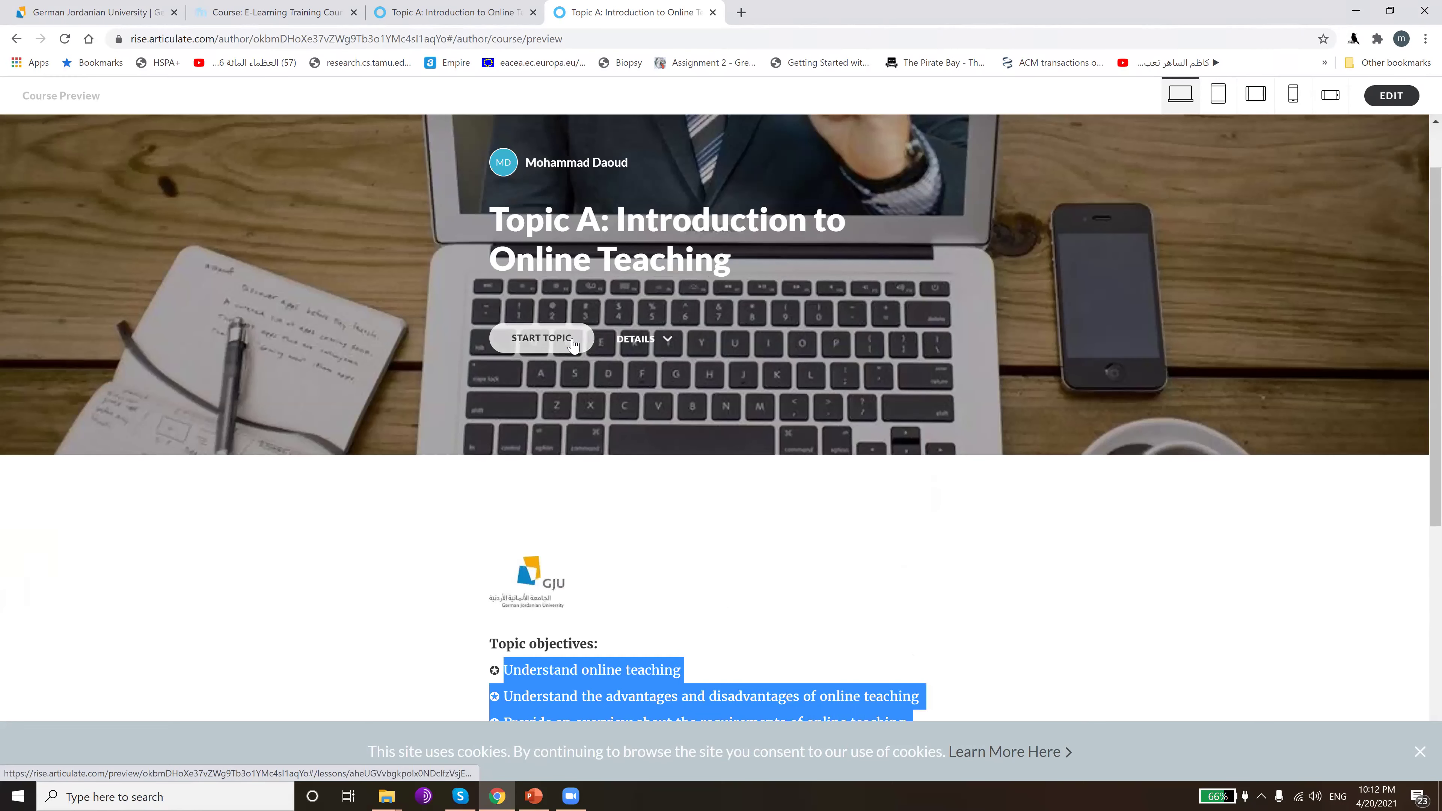
- Start the topic and view the Online Teaching and Blended Learning descriptions in the lesson "Understanding Online Teaching"
click(547, 344)
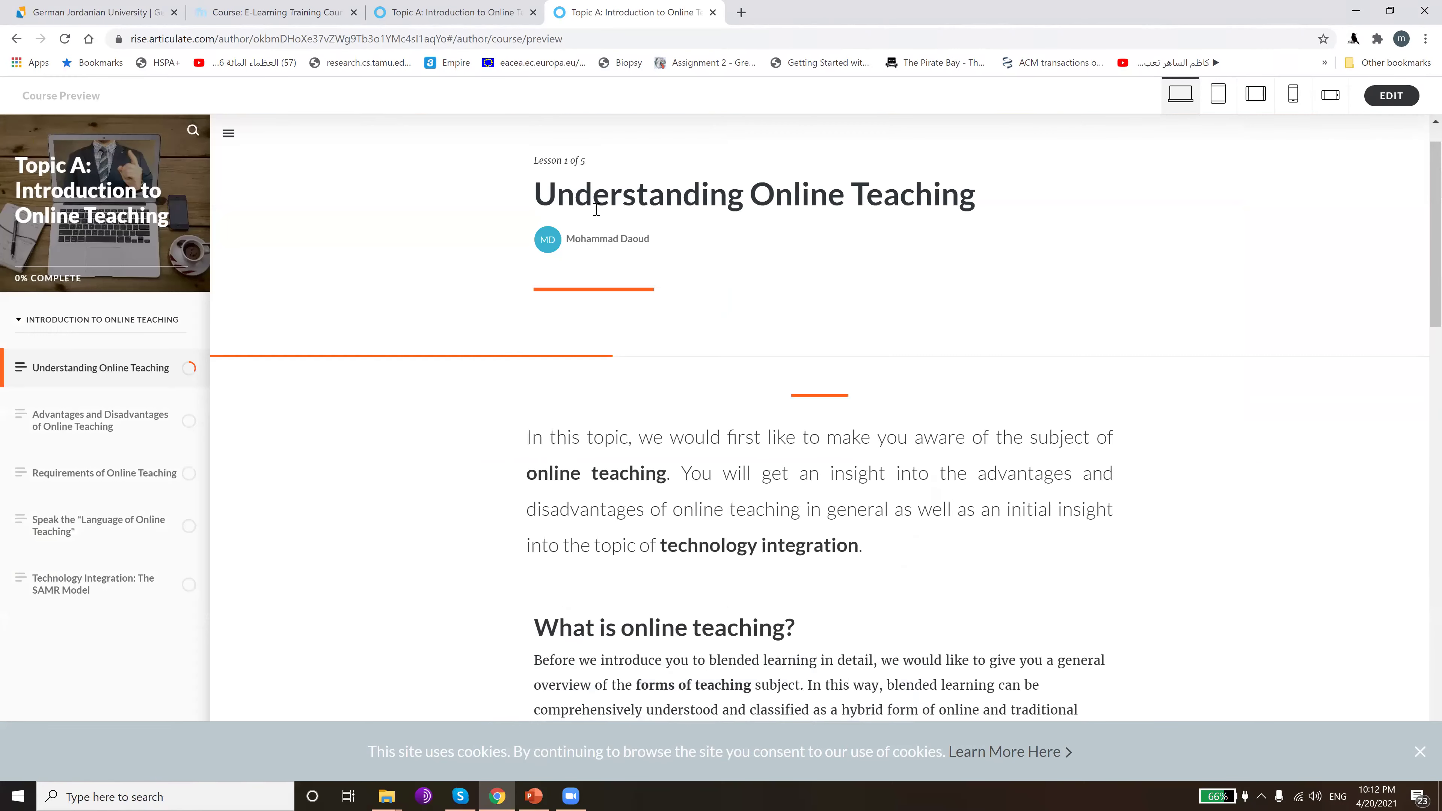
scroll(606, 257, down, 4)
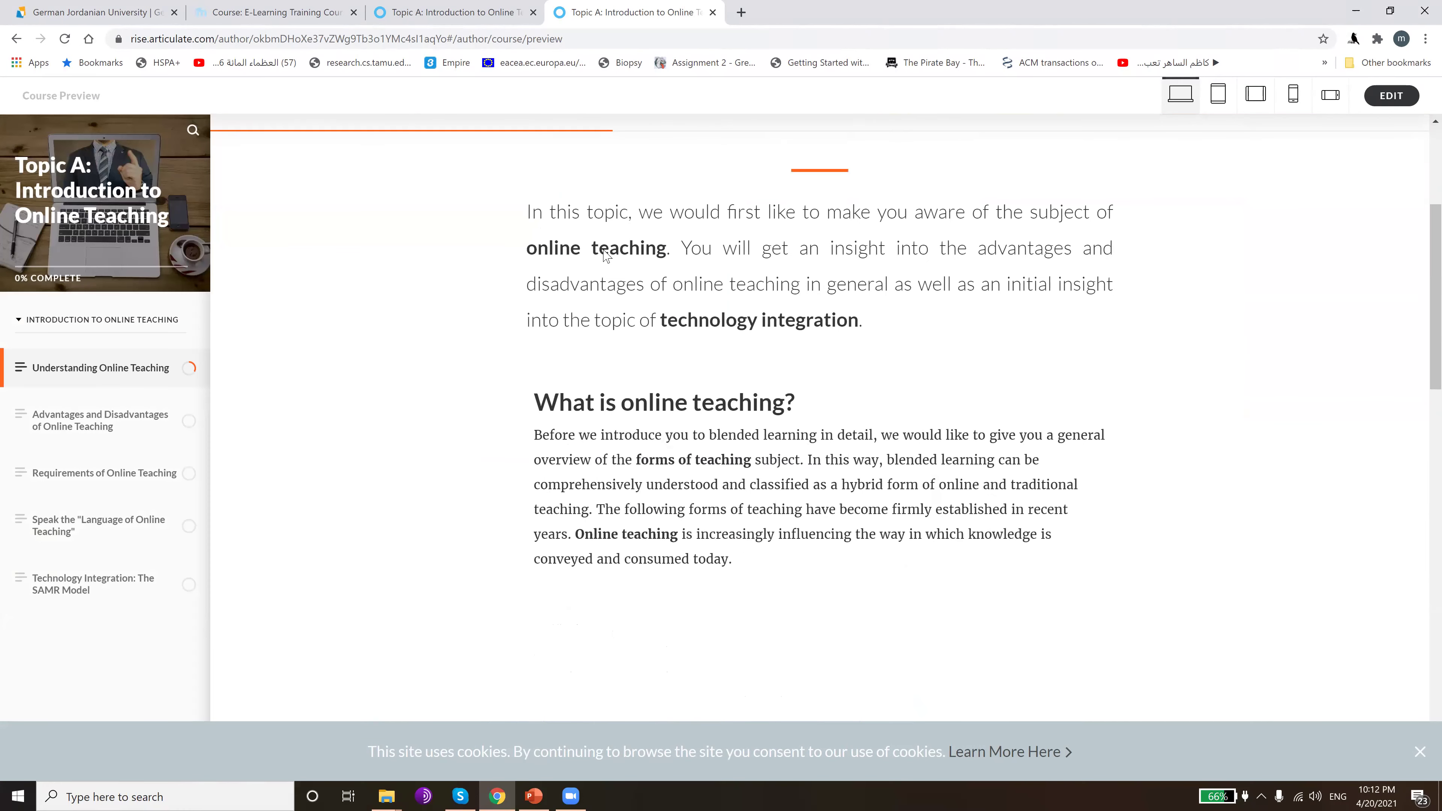
scroll(801, 358, down, 5)
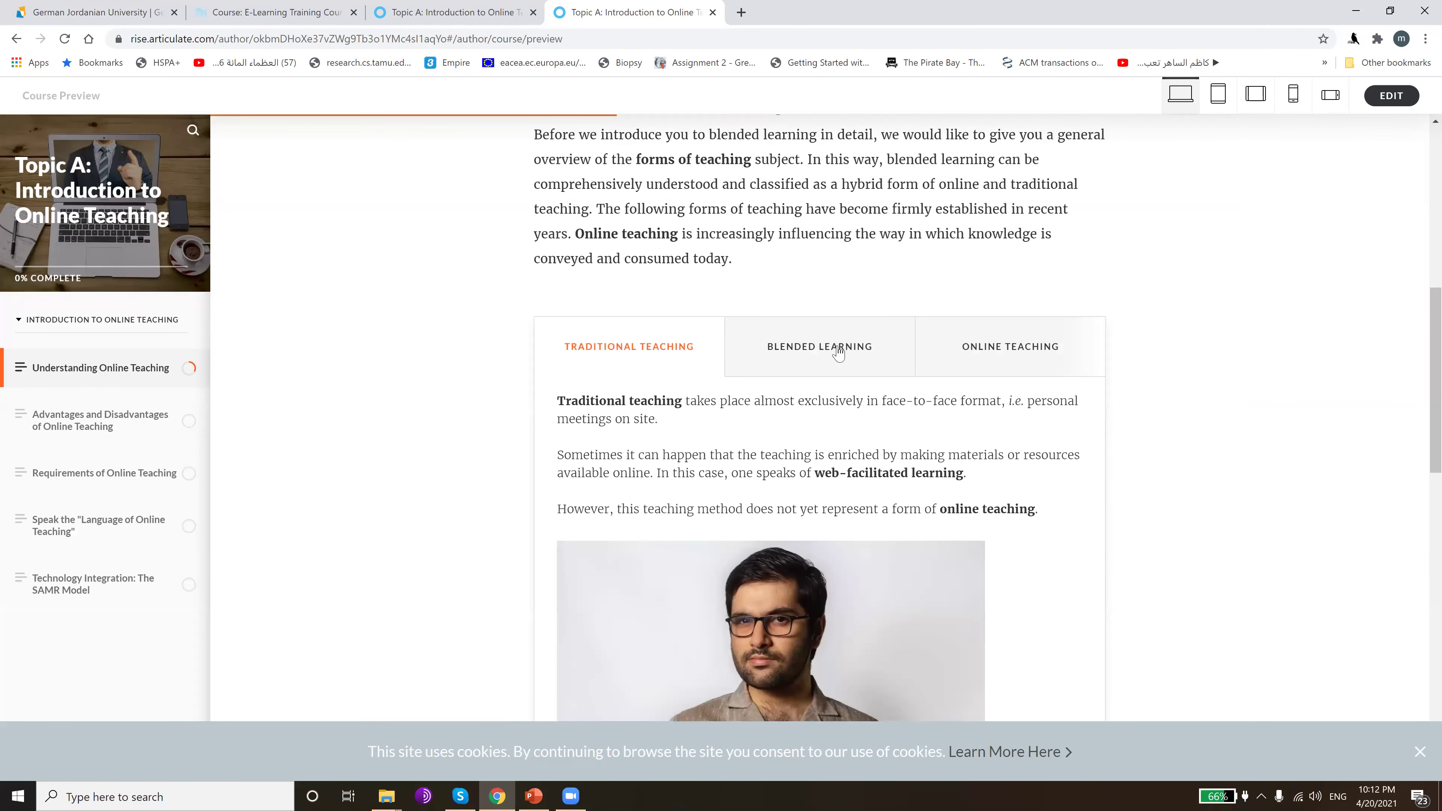
click(1078, 347)
scroll(830, 328, down, 5)
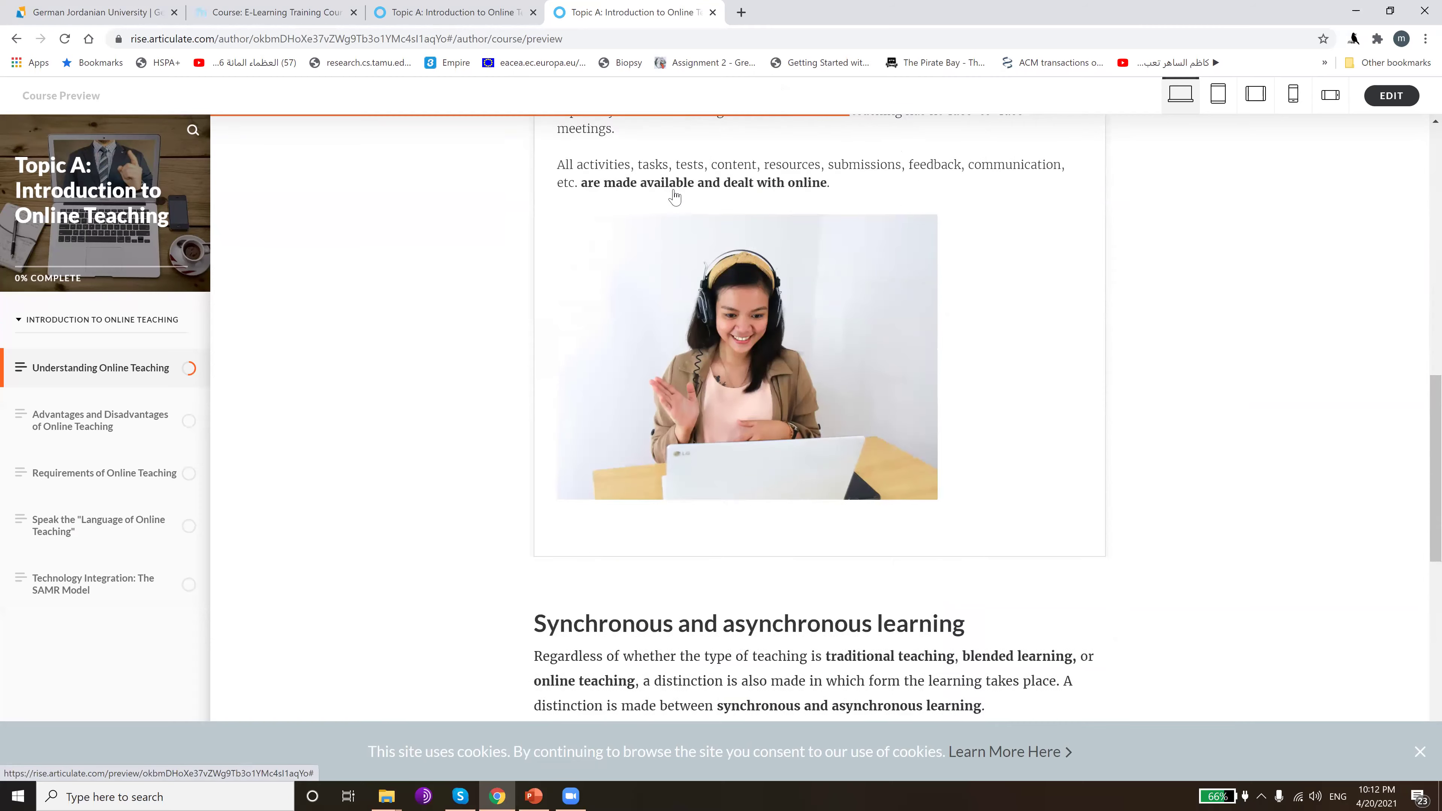
scroll(795, 205, up, 3)
click(886, 213)
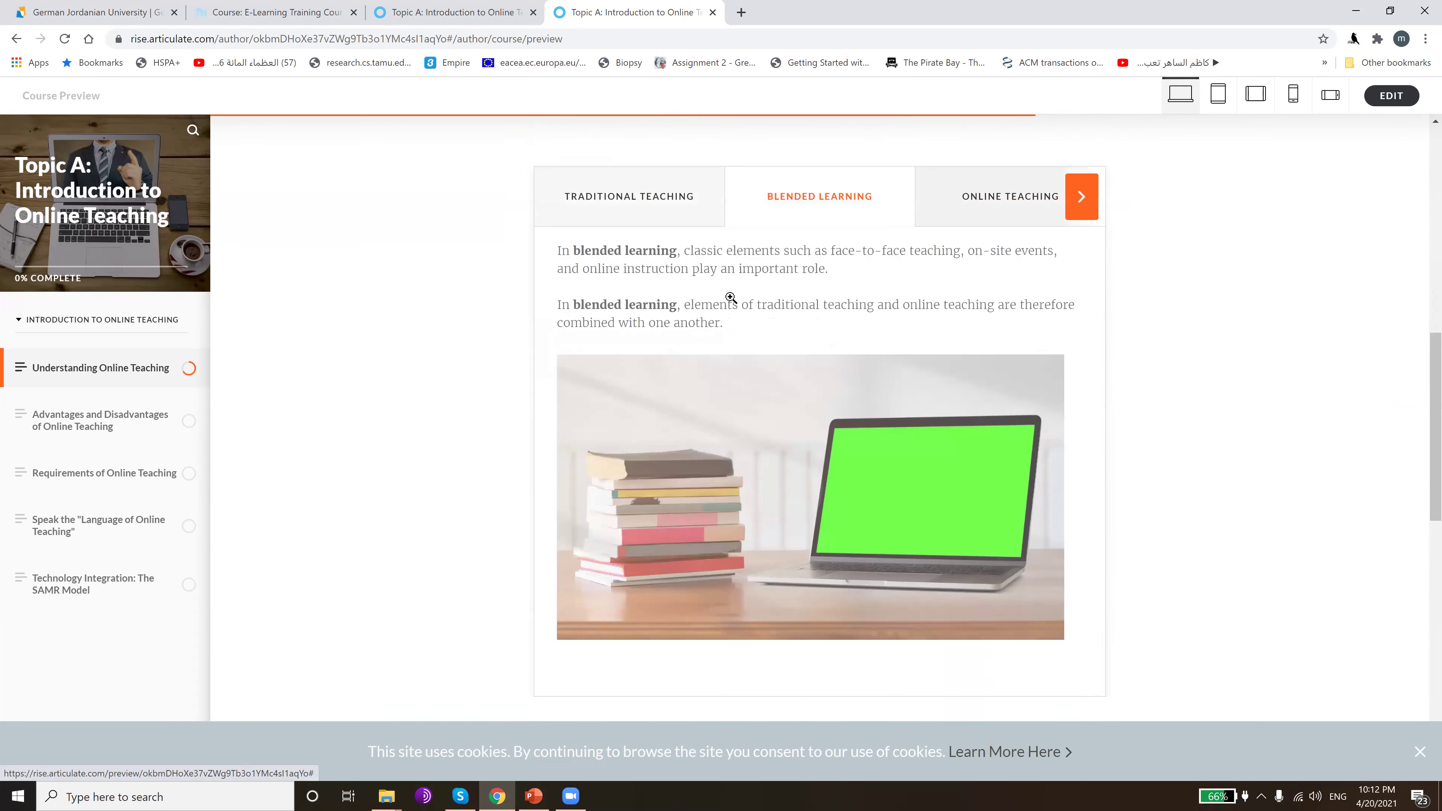
- View the asynchronous learning description and continue to the lesson "Advantages and Disadvantages of Online Teaching"
scroll(730, 298, down, 8)
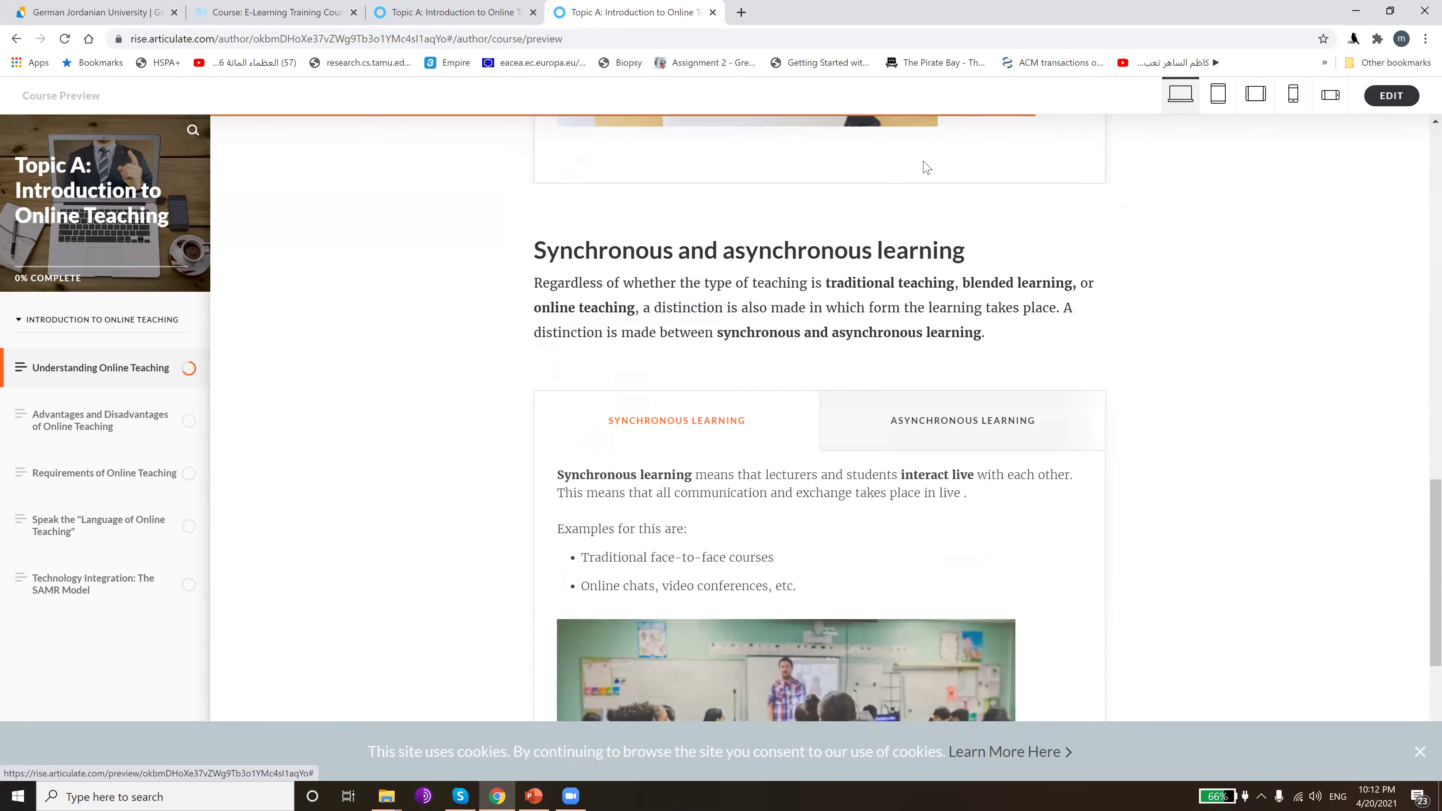
scroll(923, 165, down, 5)
click(919, 142)
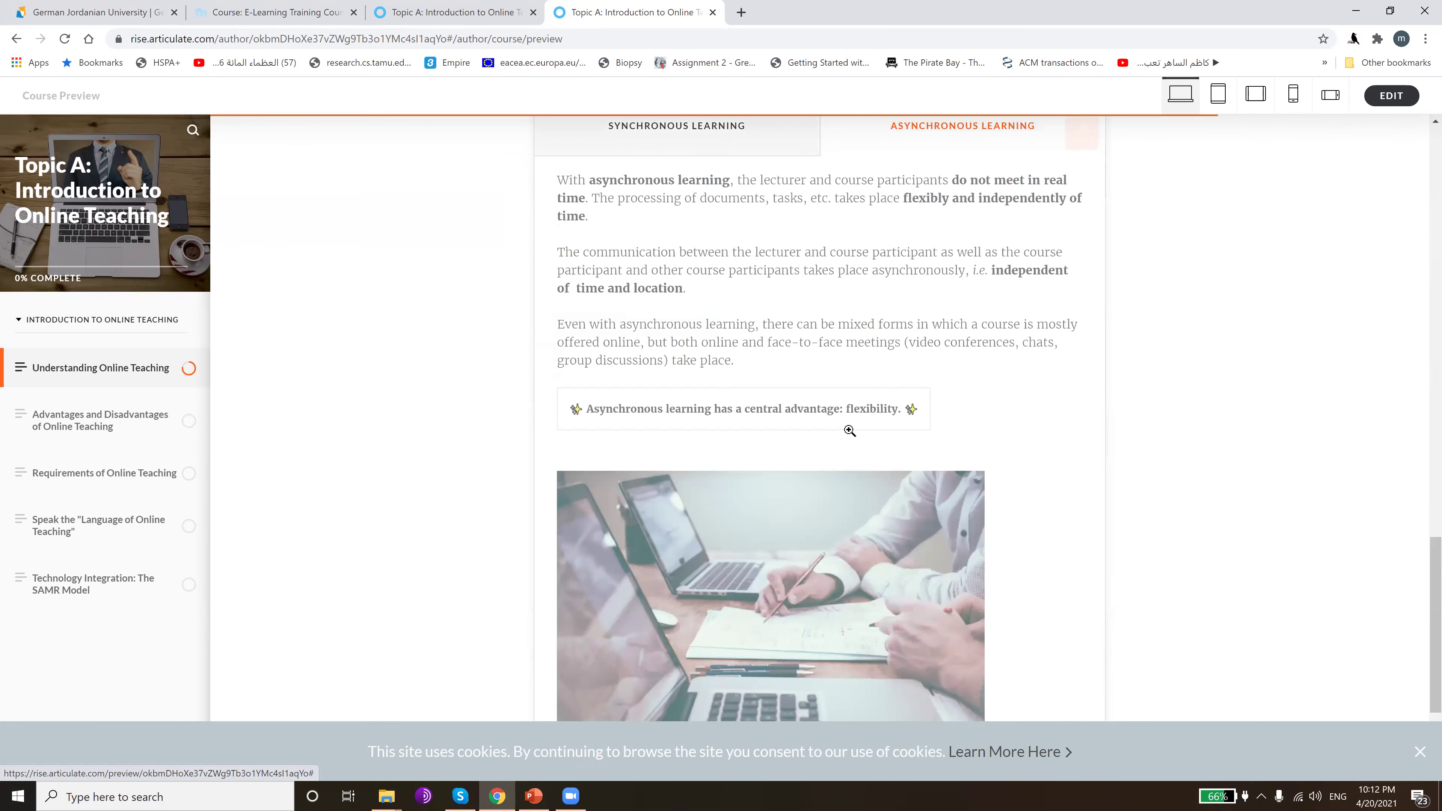
scroll(840, 625, down, 4)
click(840, 667)
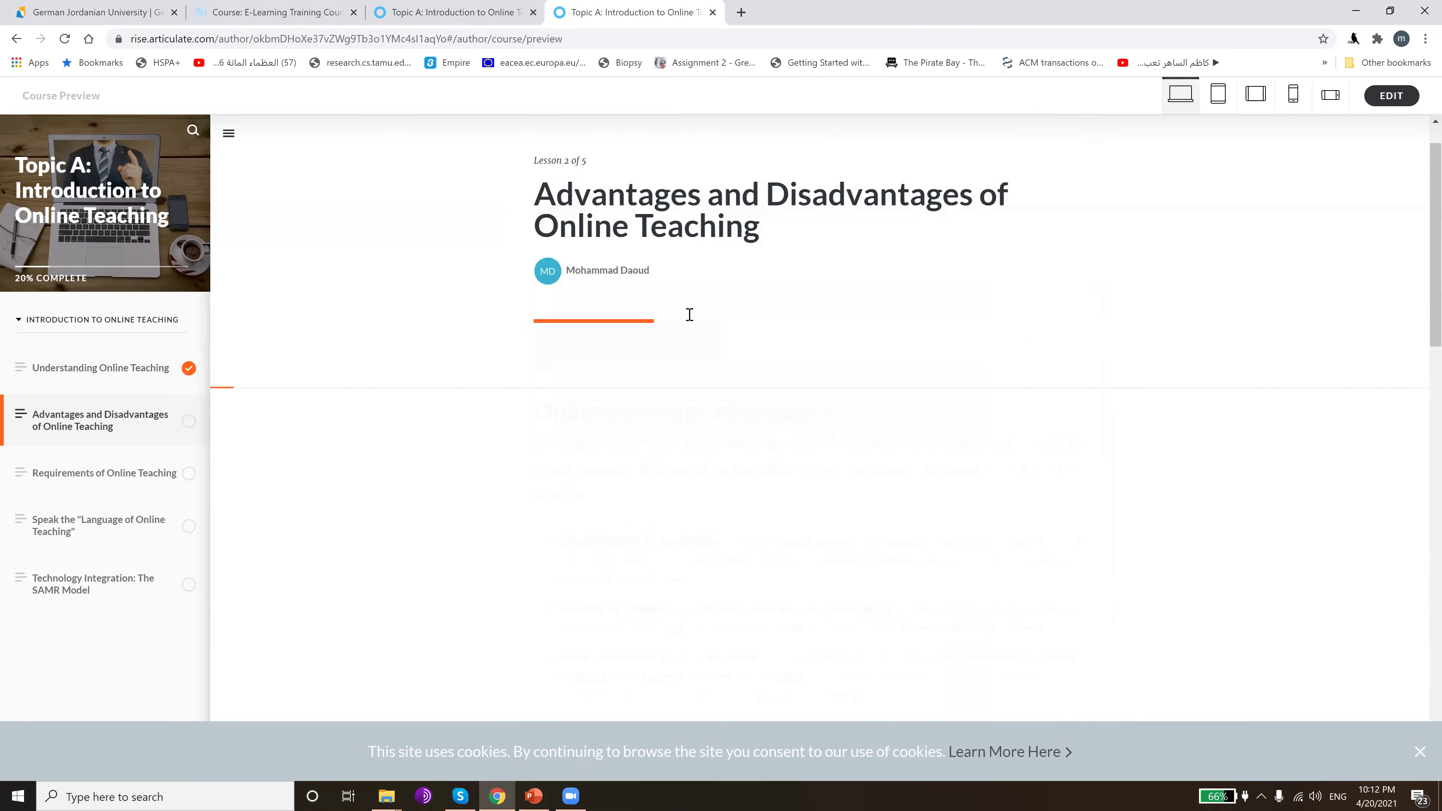
- Try sorting statement cards, starting with Digital literacy, between Advantages and Disadvantages in the Pros & Cons quiz
scroll(691, 317, down, 4)
scroll(812, 432, down, 15)
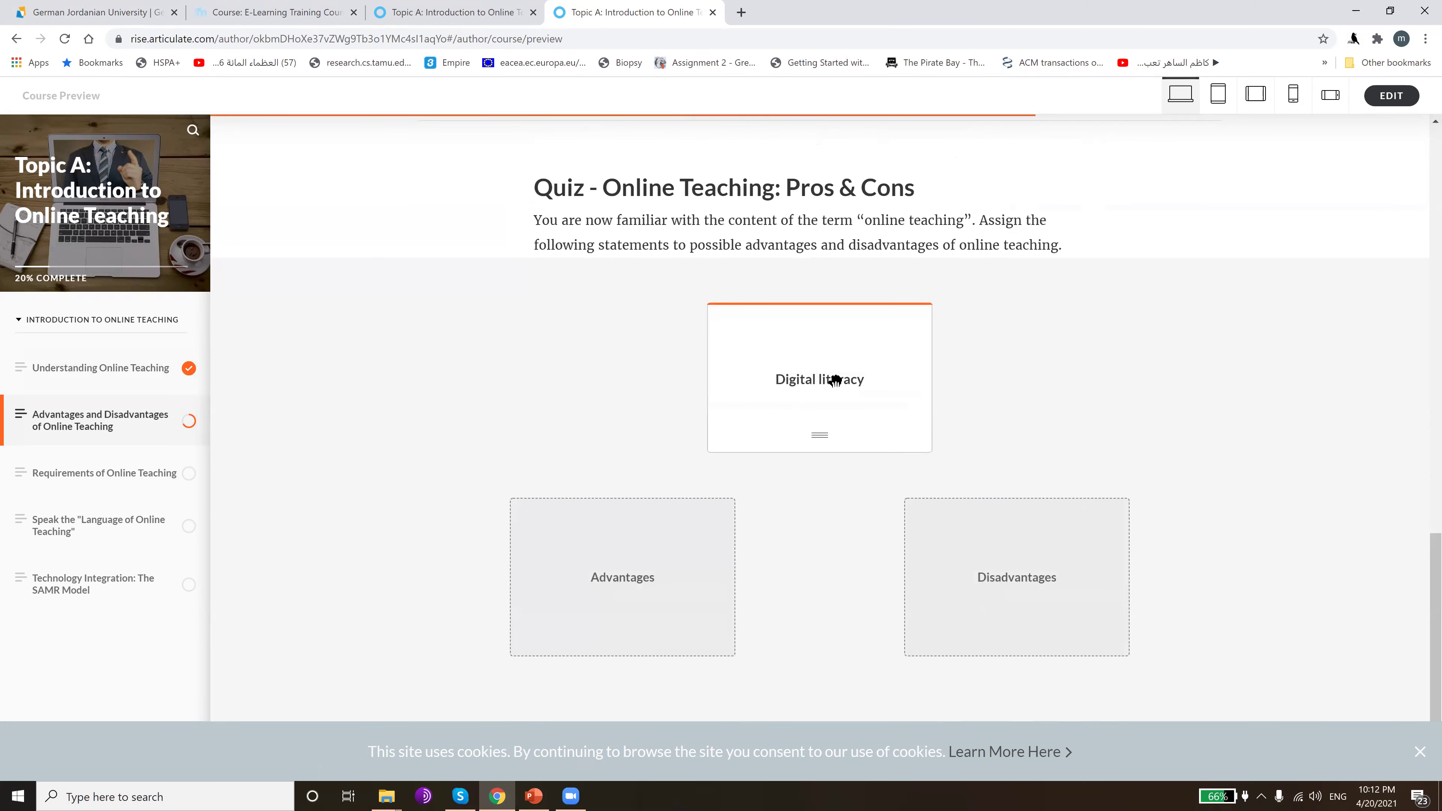
click(684, 542)
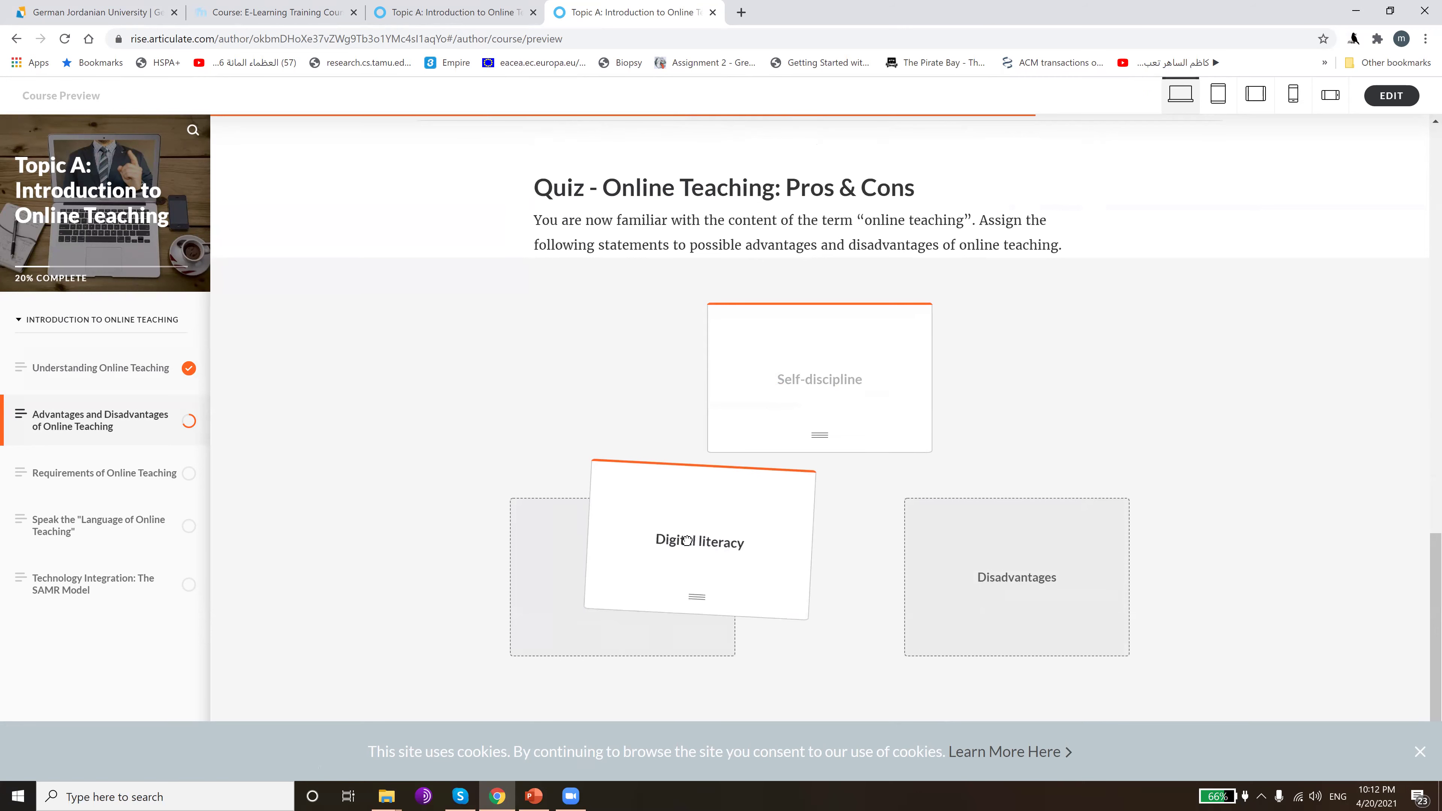
drag(801, 400, 902, 477)
drag(824, 448, 749, 529)
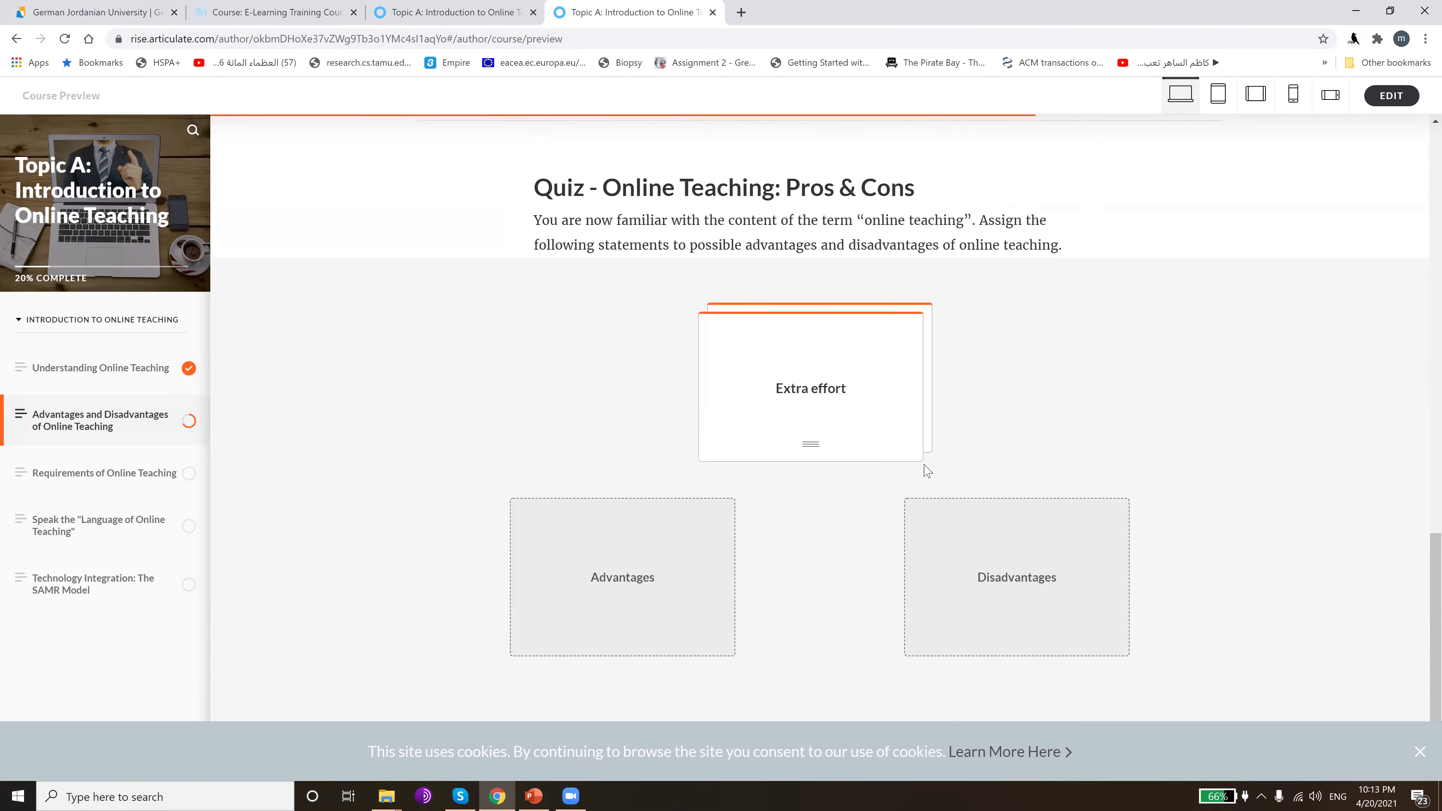
- Examine the lesson content around the quiz and highlight the completion requirement on the locked block below it
scroll(701, 390, down, 2)
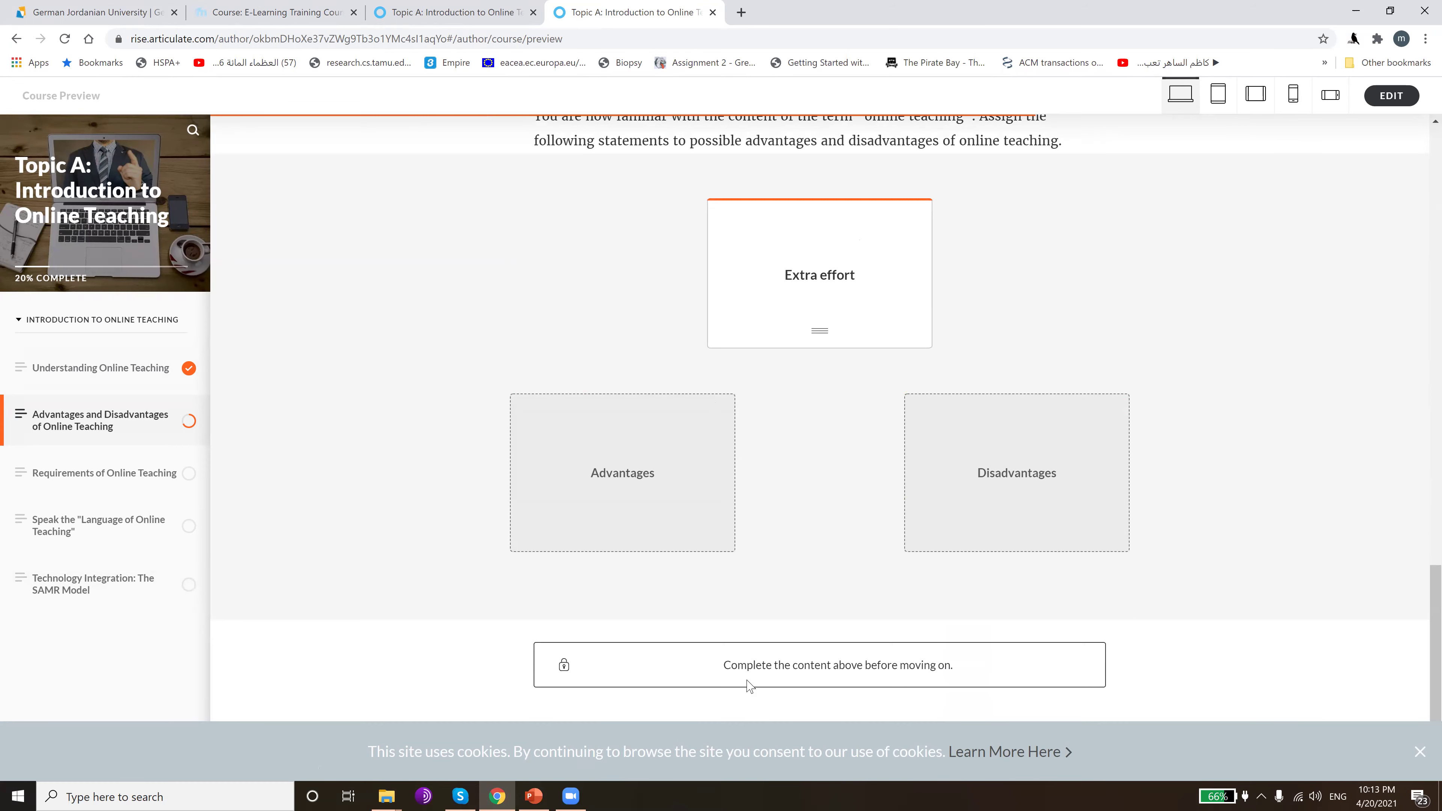
scroll(753, 401, up, 5)
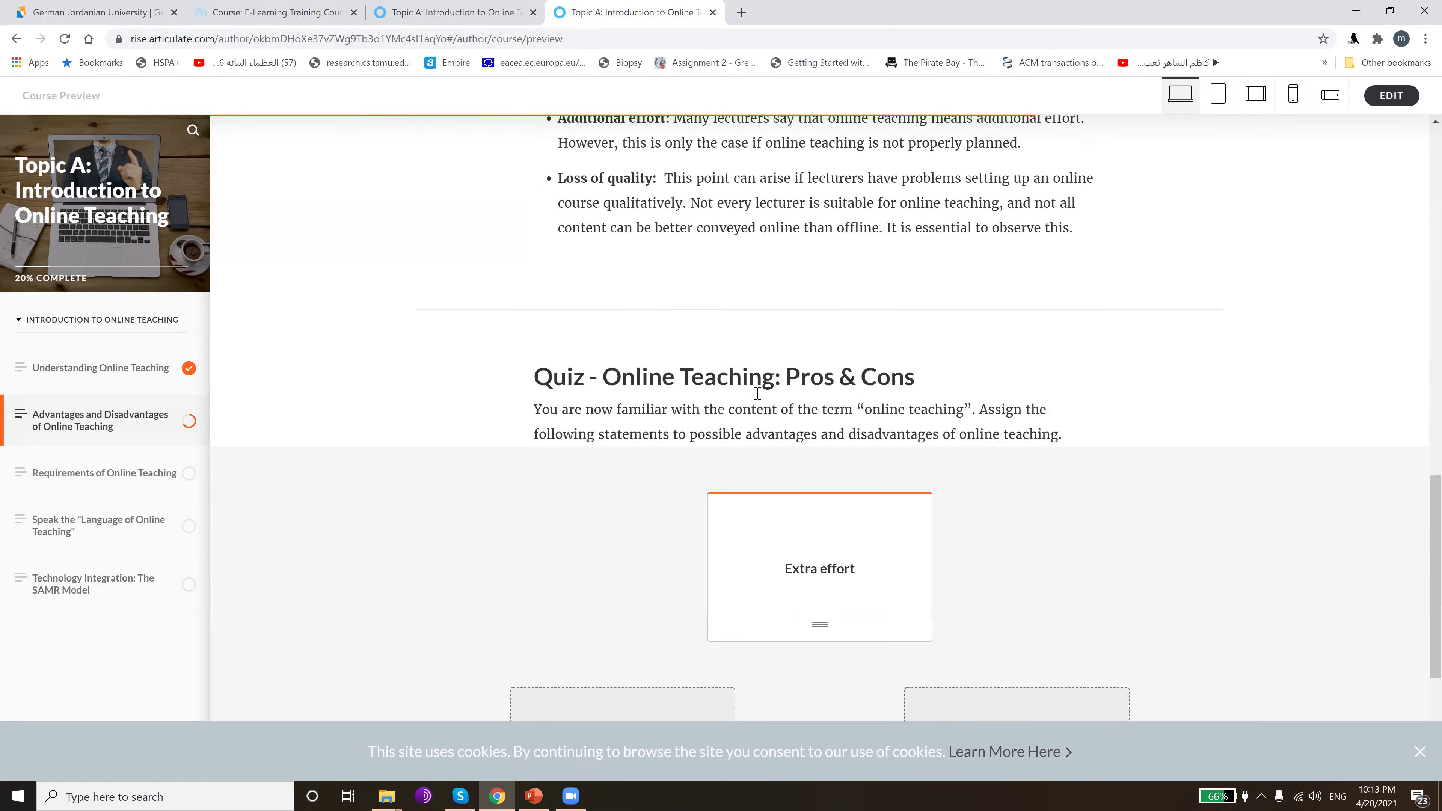
scroll(749, 409, up, 9)
scroll(790, 673, down, 14)
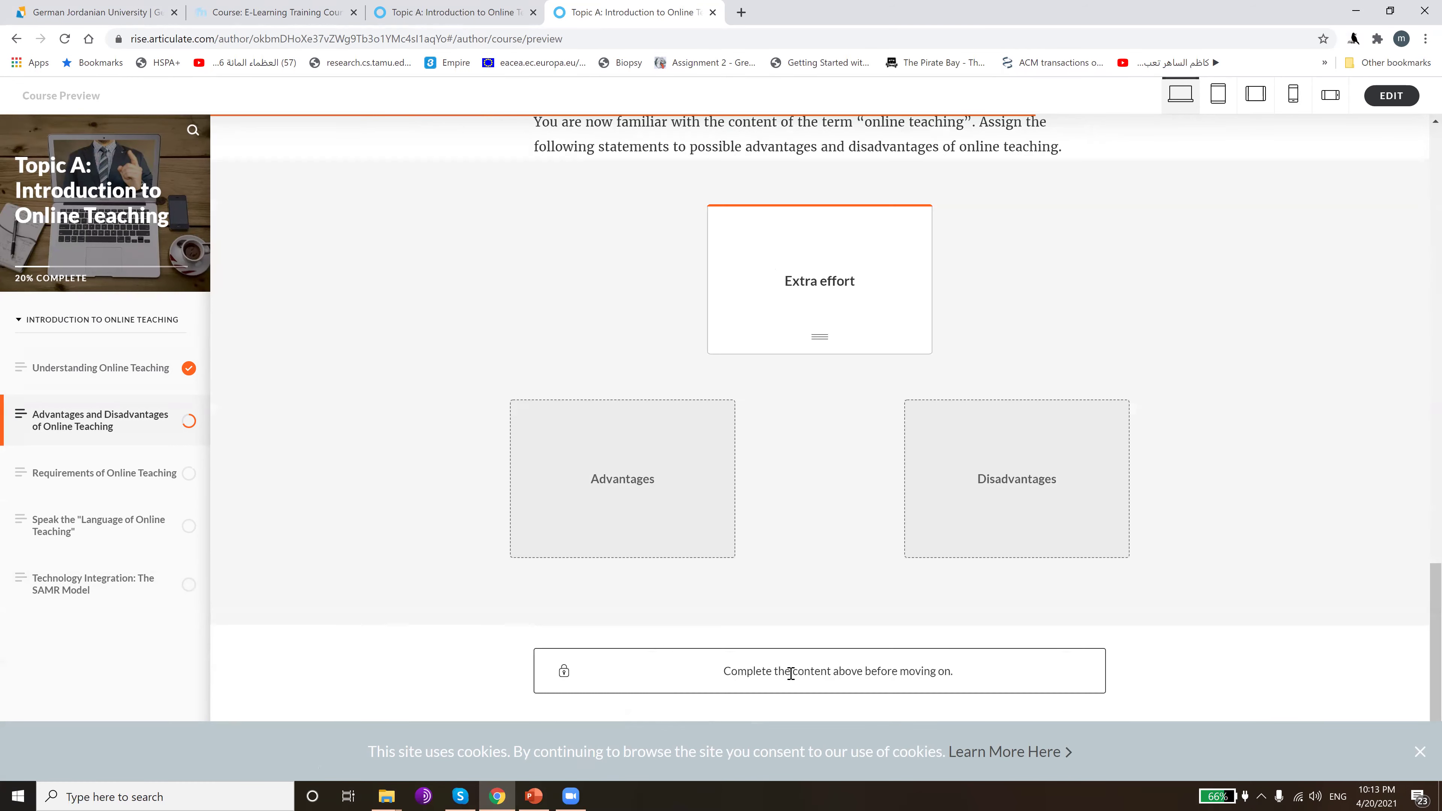
triple_click(791, 673)
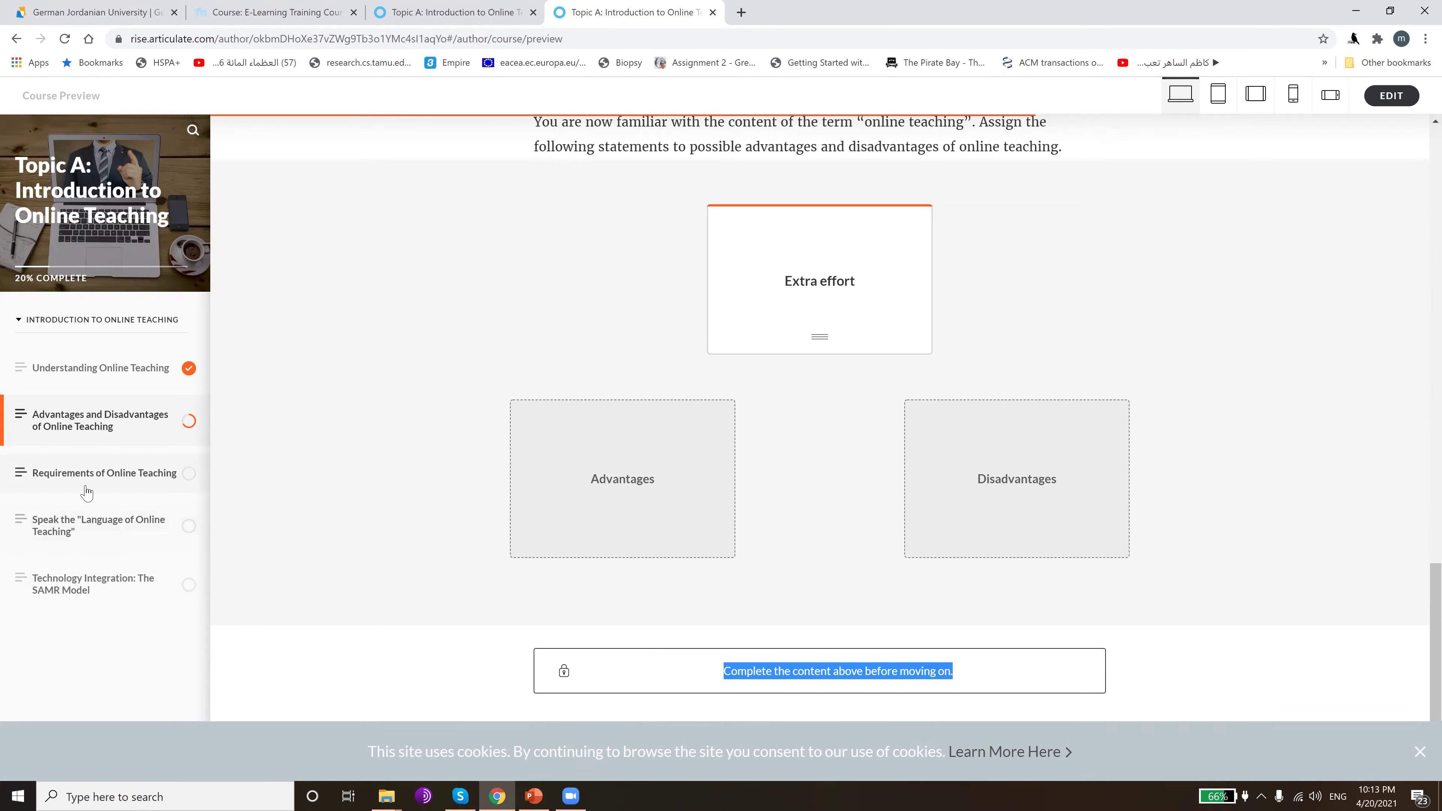
- Leave the preview to edit the course and review the lesson list in its outline
scroll(447, 300, up, 5)
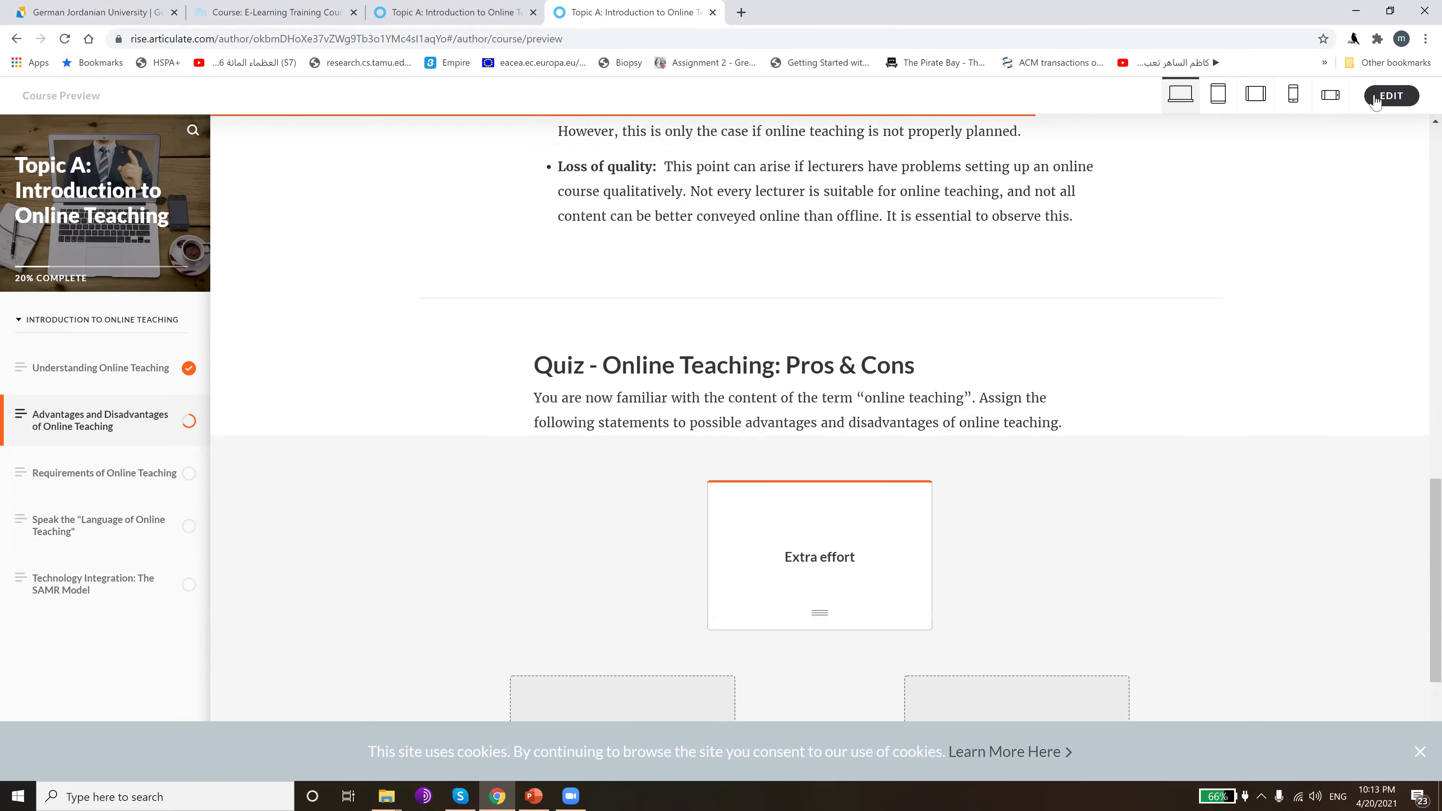
scroll(1375, 101, up, 9)
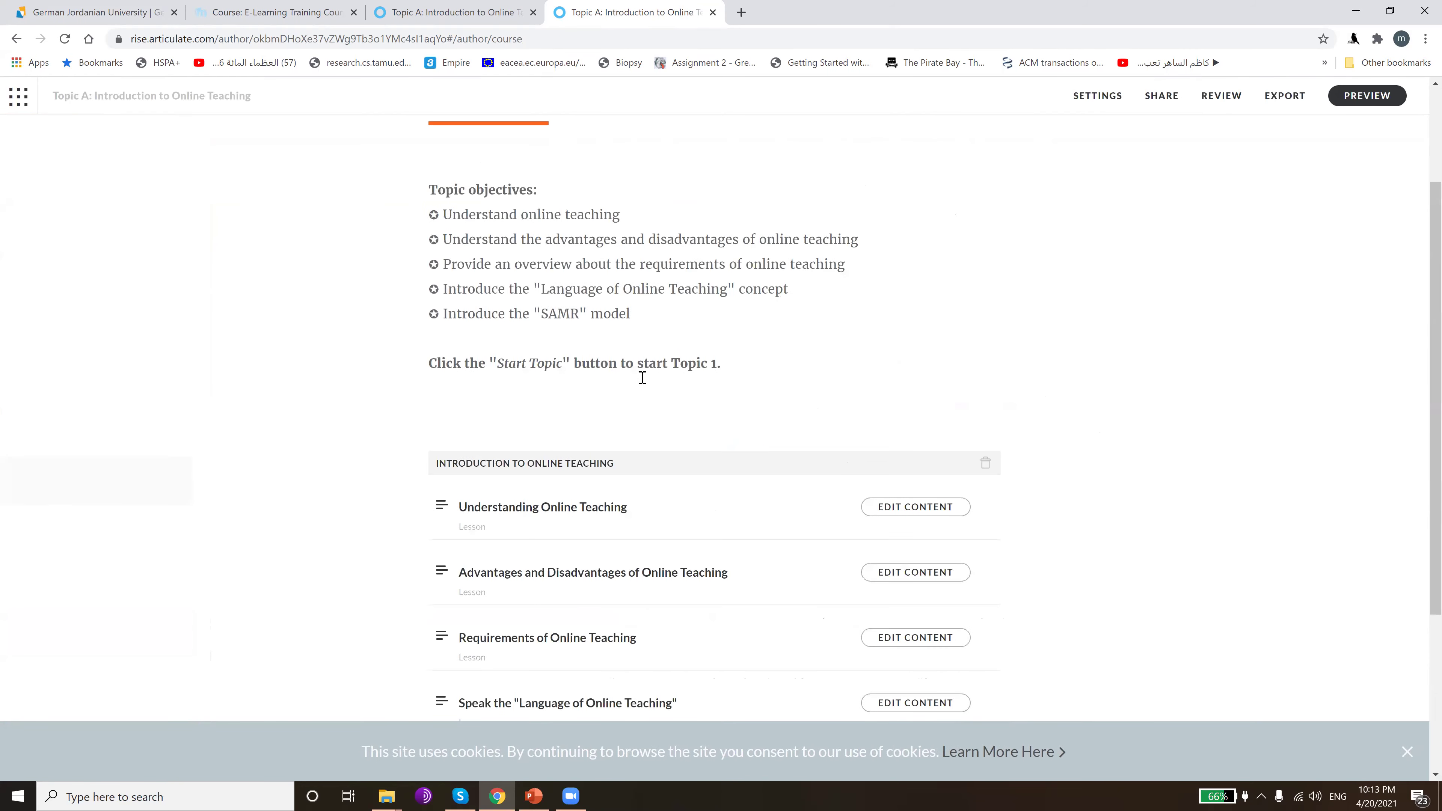
scroll(522, 309, down, 5)
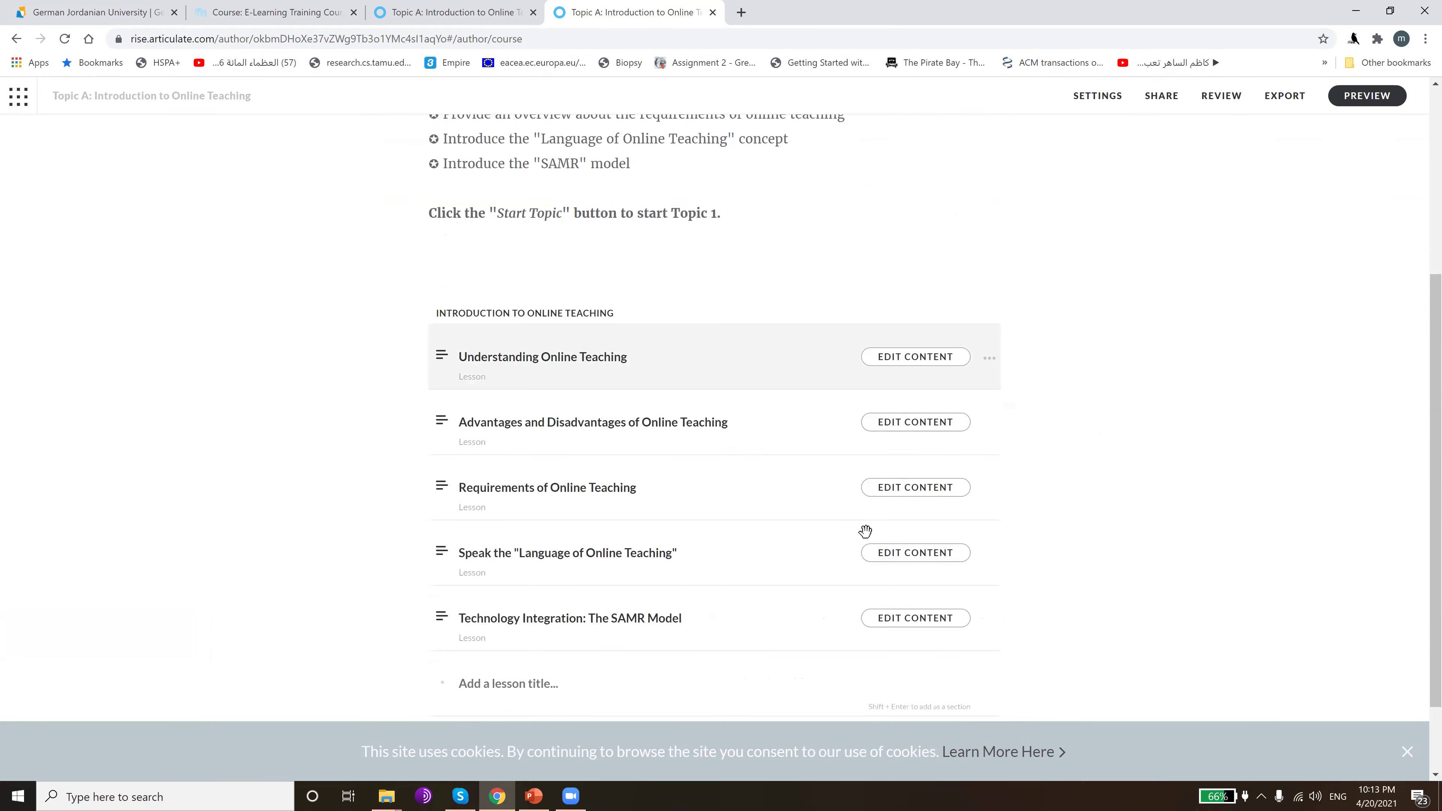
scroll(865, 531, down, 2)
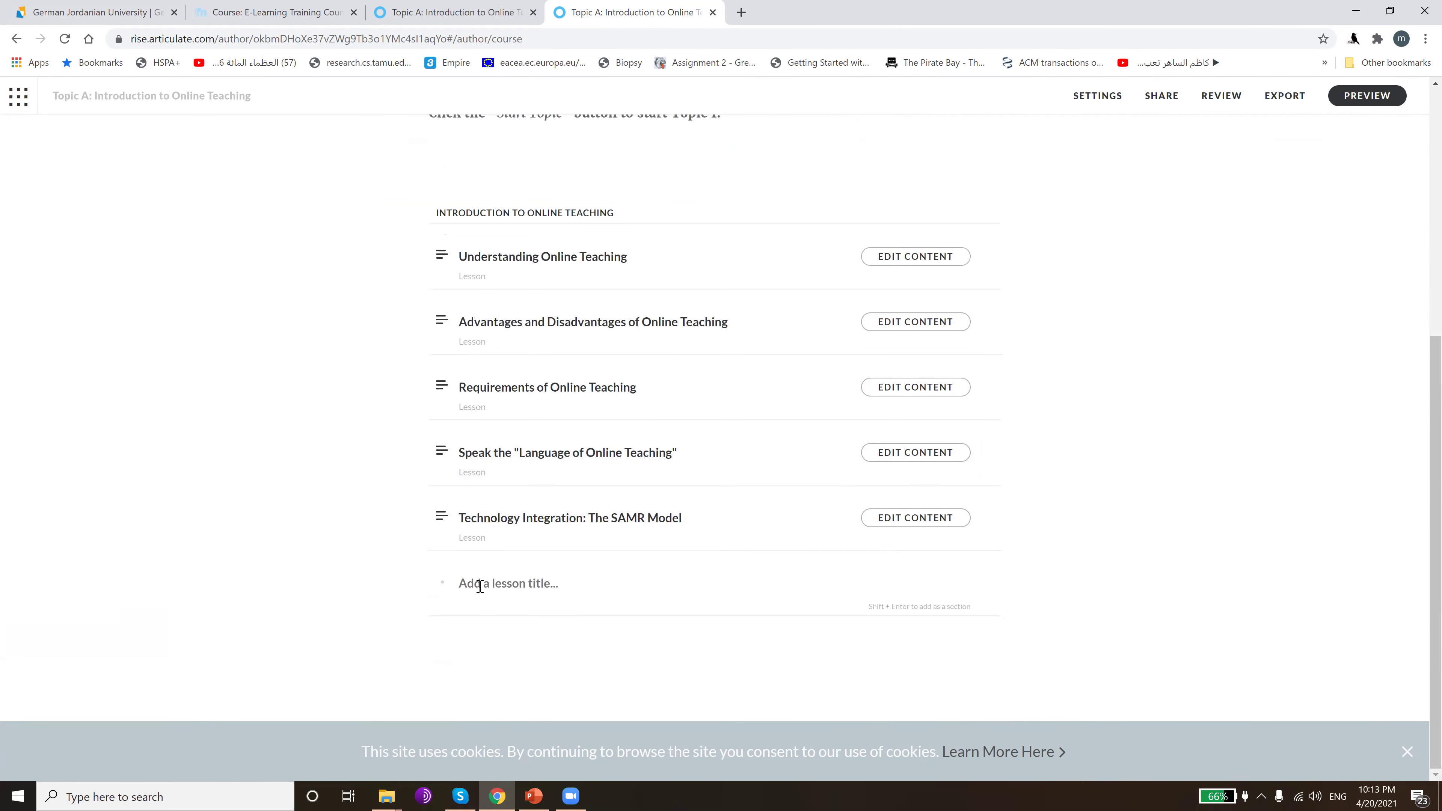
- Enter "New leson" as a new lesson title at the end of the course outline
click(519, 585)
text(New leson)
click(619, 507)
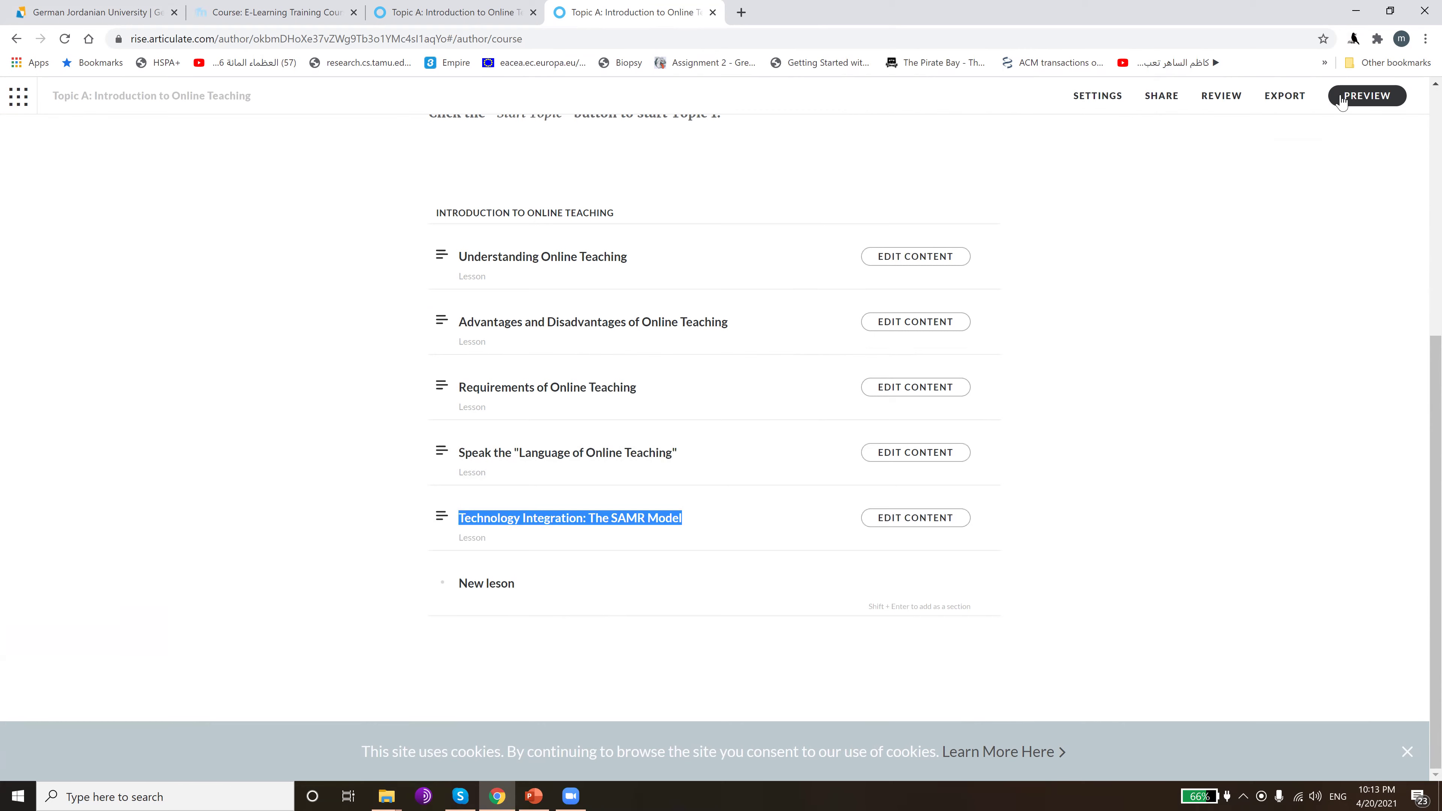
- Open the content of the lesson "Technology Integration: The SAMR Model" for editing and change its title to "New Lesson"
click(951, 520)
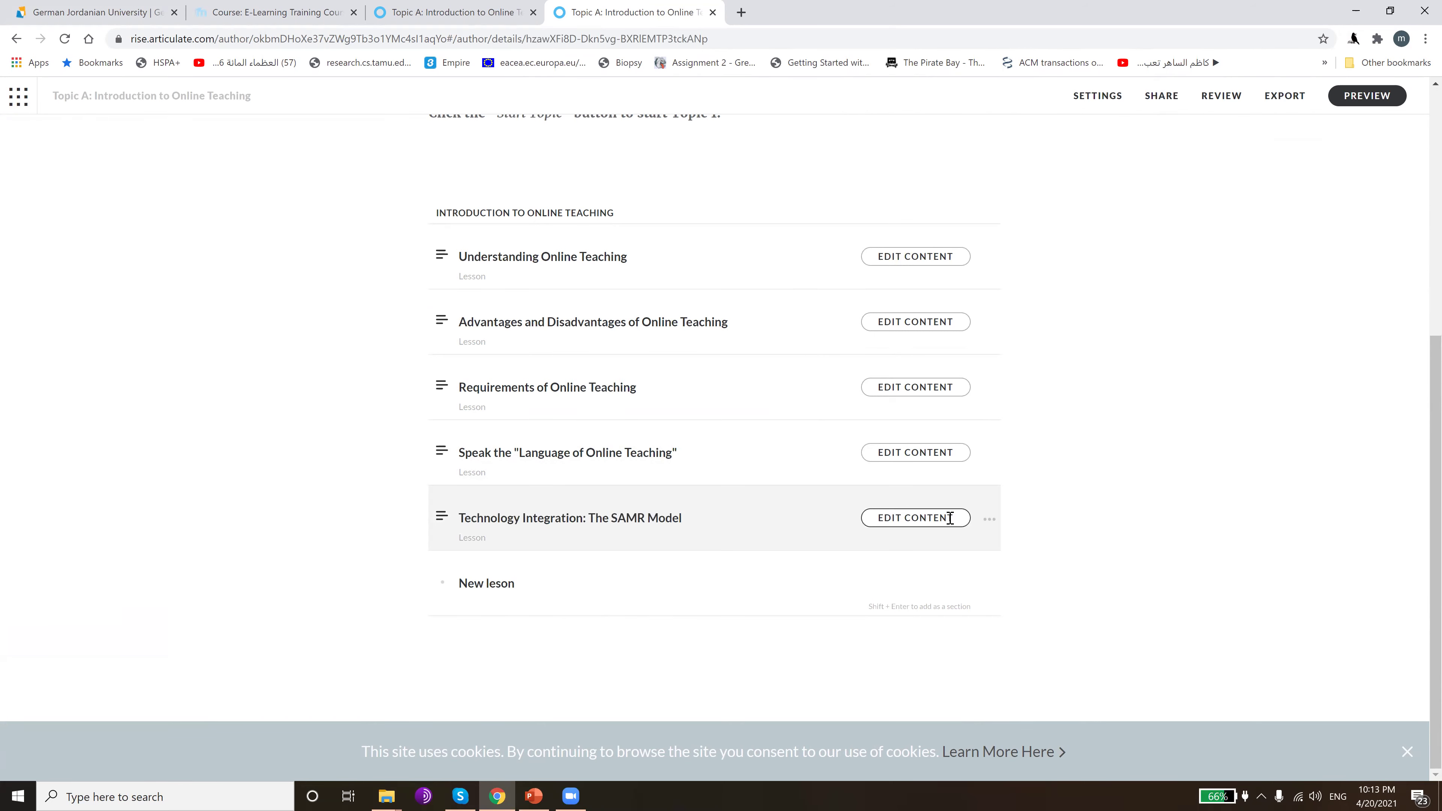
scroll(771, 278, down, 3)
scroll(660, 483, up, 4)
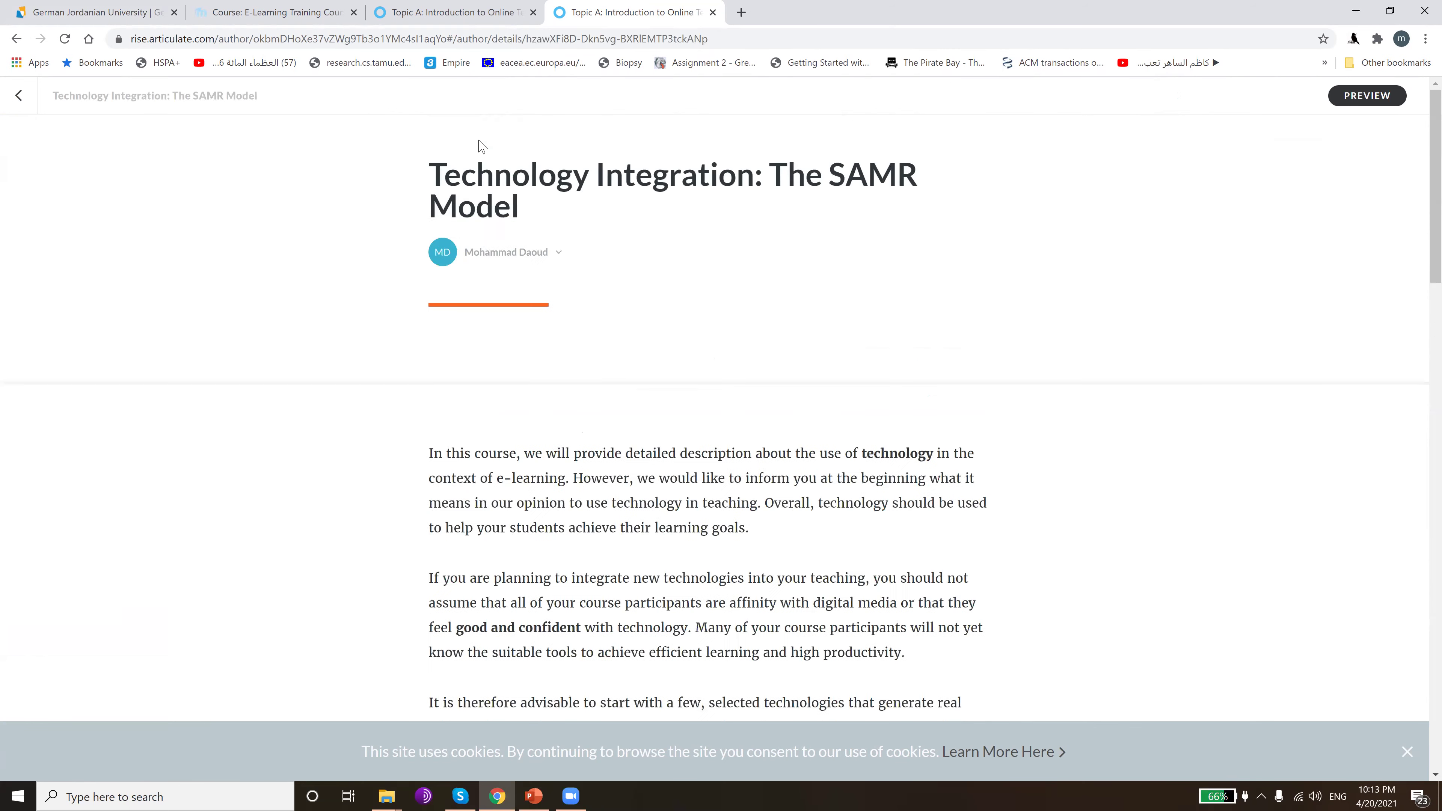
triple_click(552, 172)
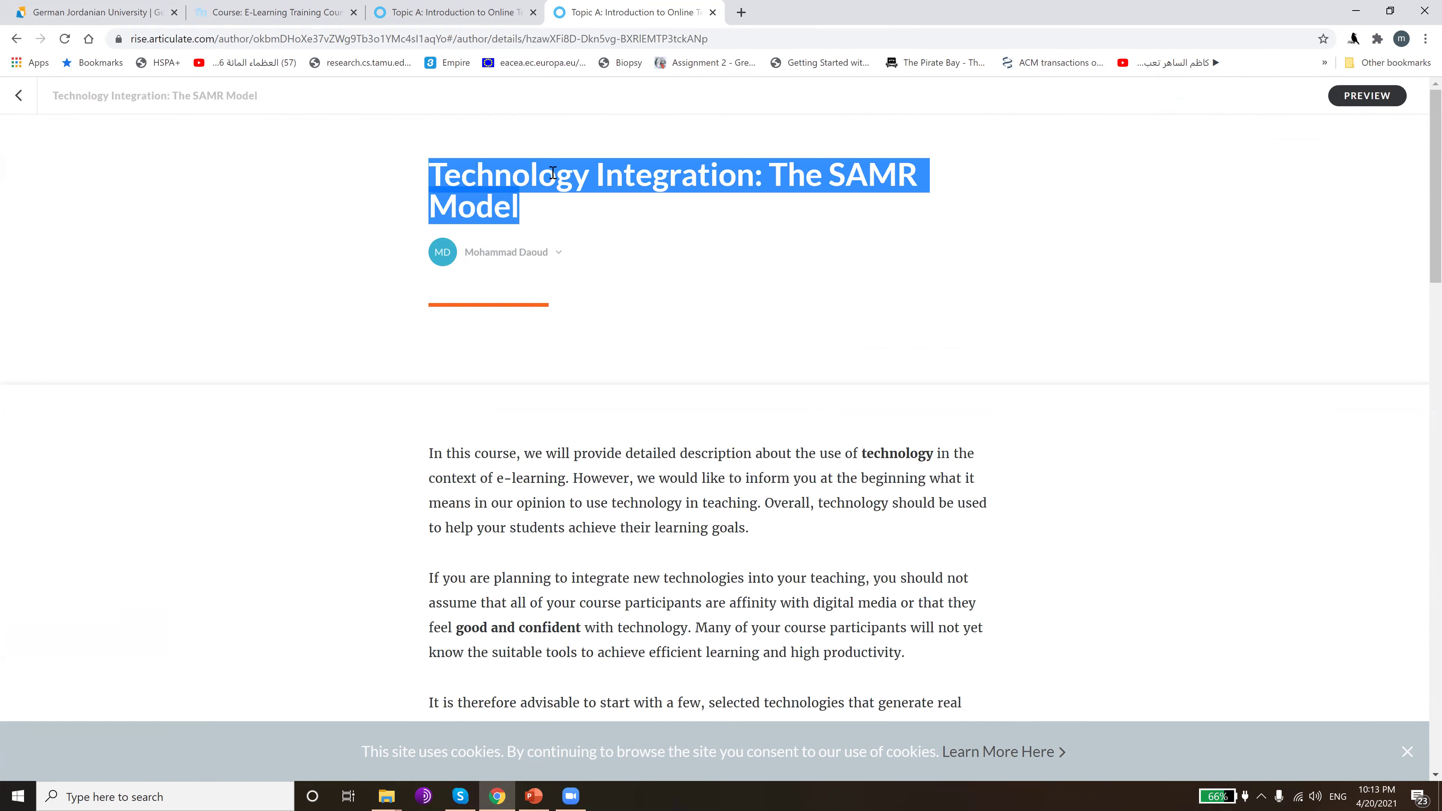
text(NEw)
key(BackSpace)
key(BackSpace)
text(w)
key(BackSpace)
text(ew Lesson)
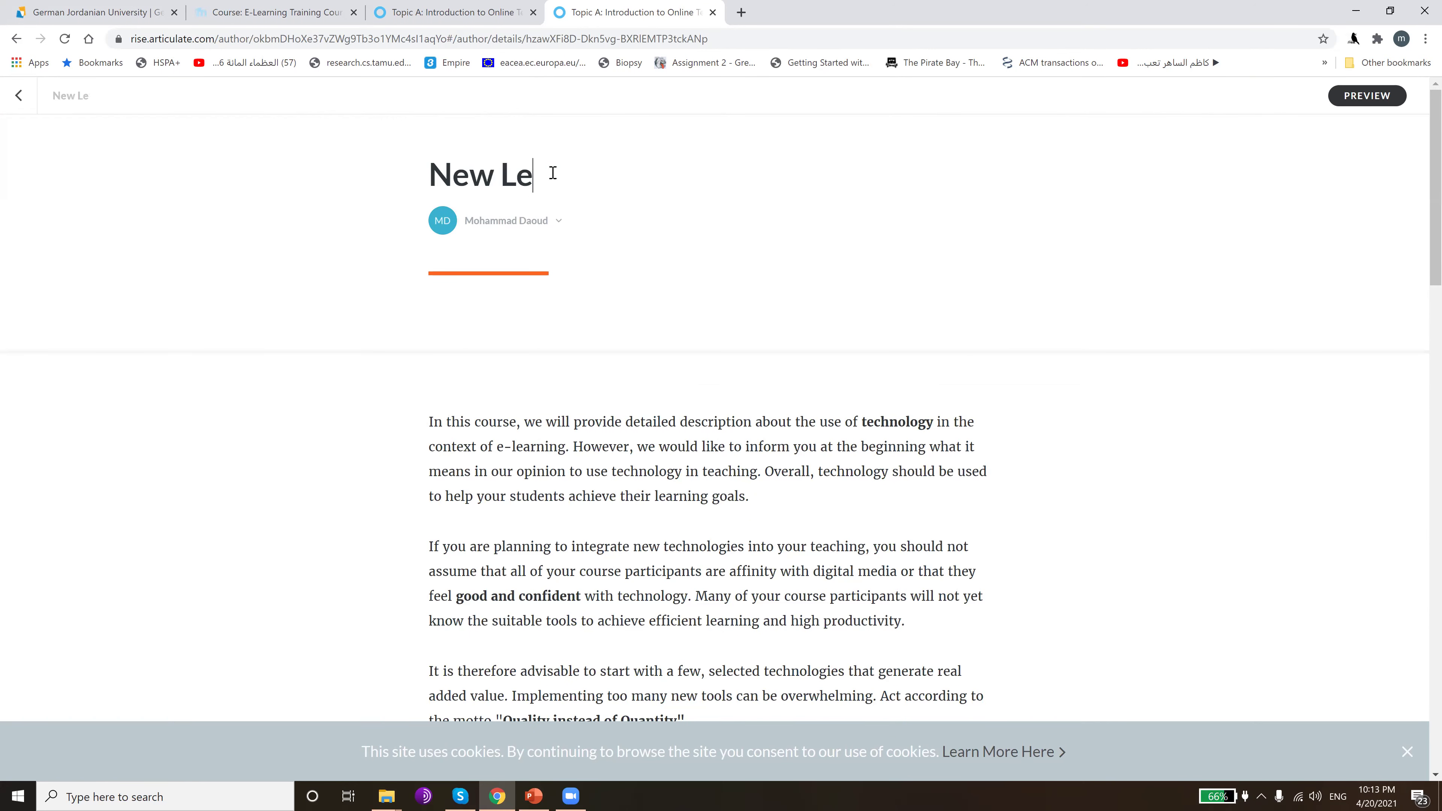
- Delete the opening paragraph of the lesson, beginning "In this course, we will provide", together with the empty line it leaves
click(540, 226)
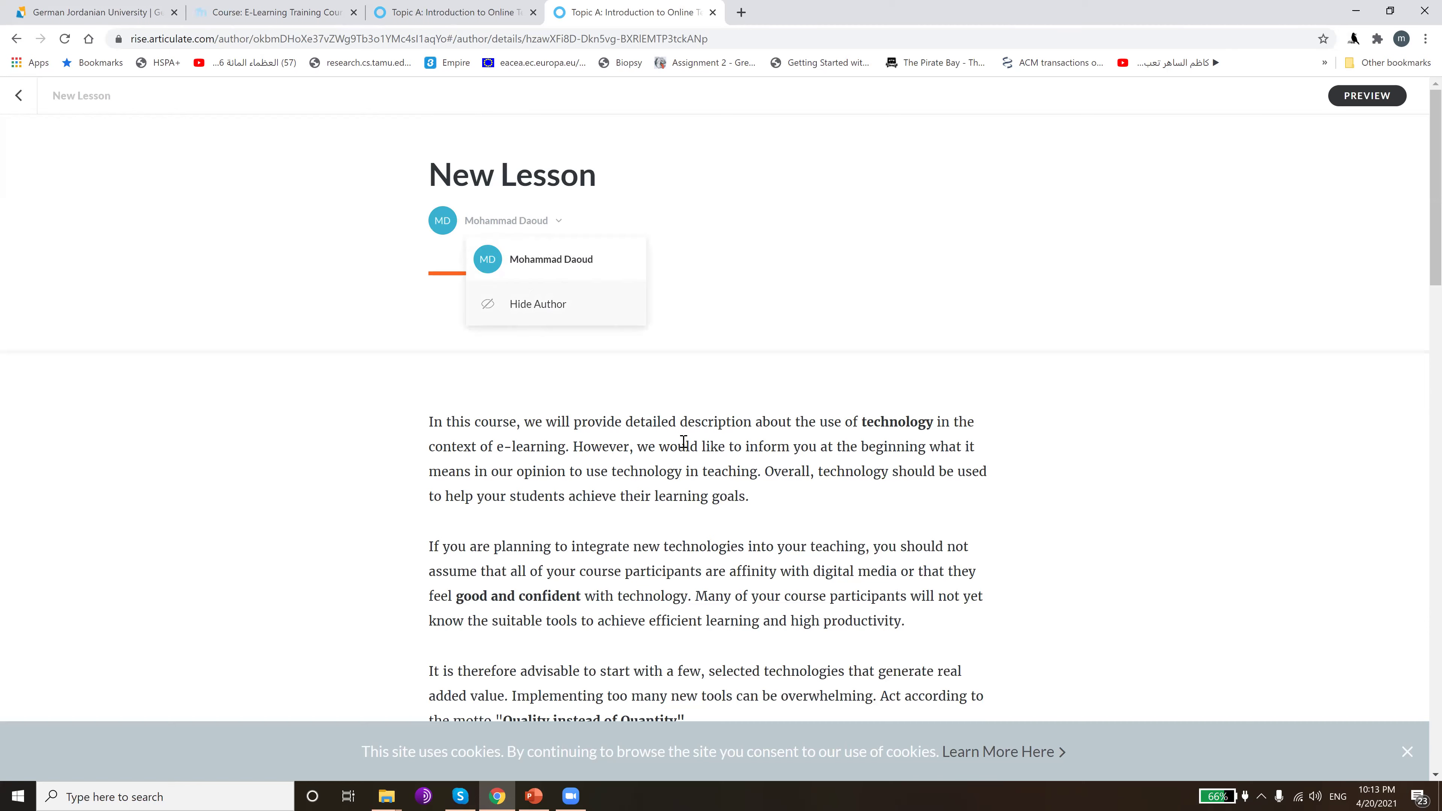
click(631, 447)
triple_click(631, 447)
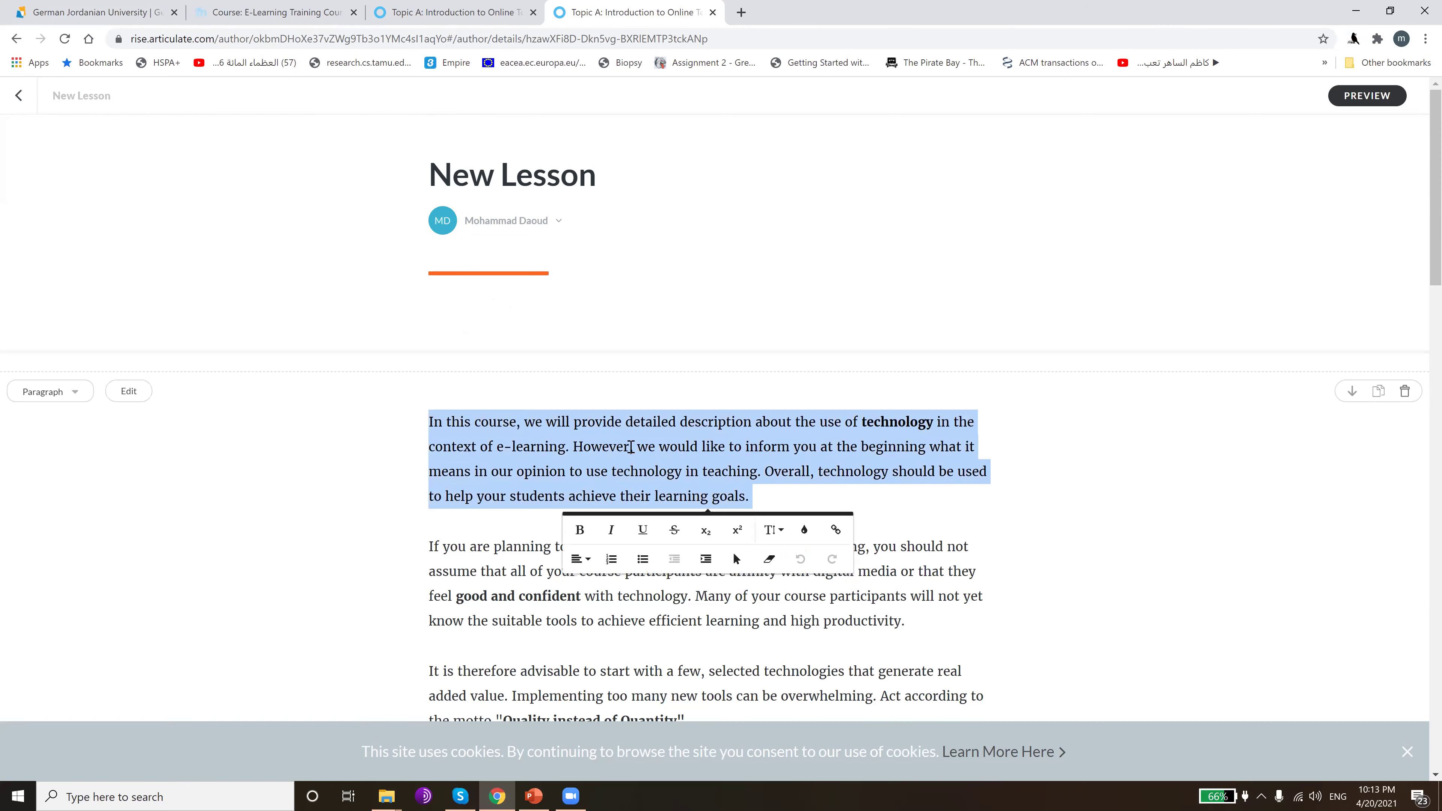
key(BackSpace)
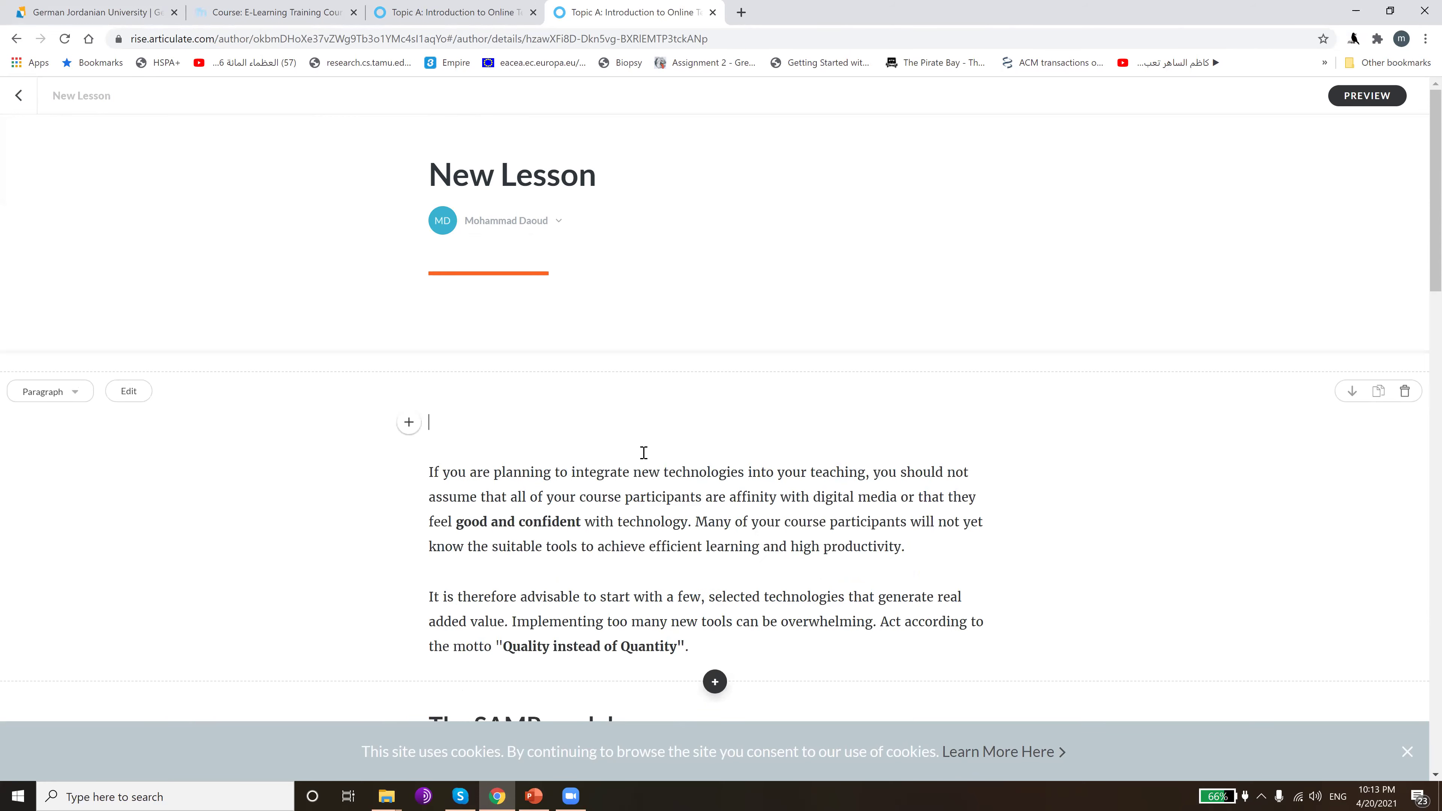
key(Delete)
- Insert a Note statement block above the heading "The SAMR model" and replace its text with "This is a new lesson"
drag(575, 475, 458, 421)
scroll(760, 276, down, 3)
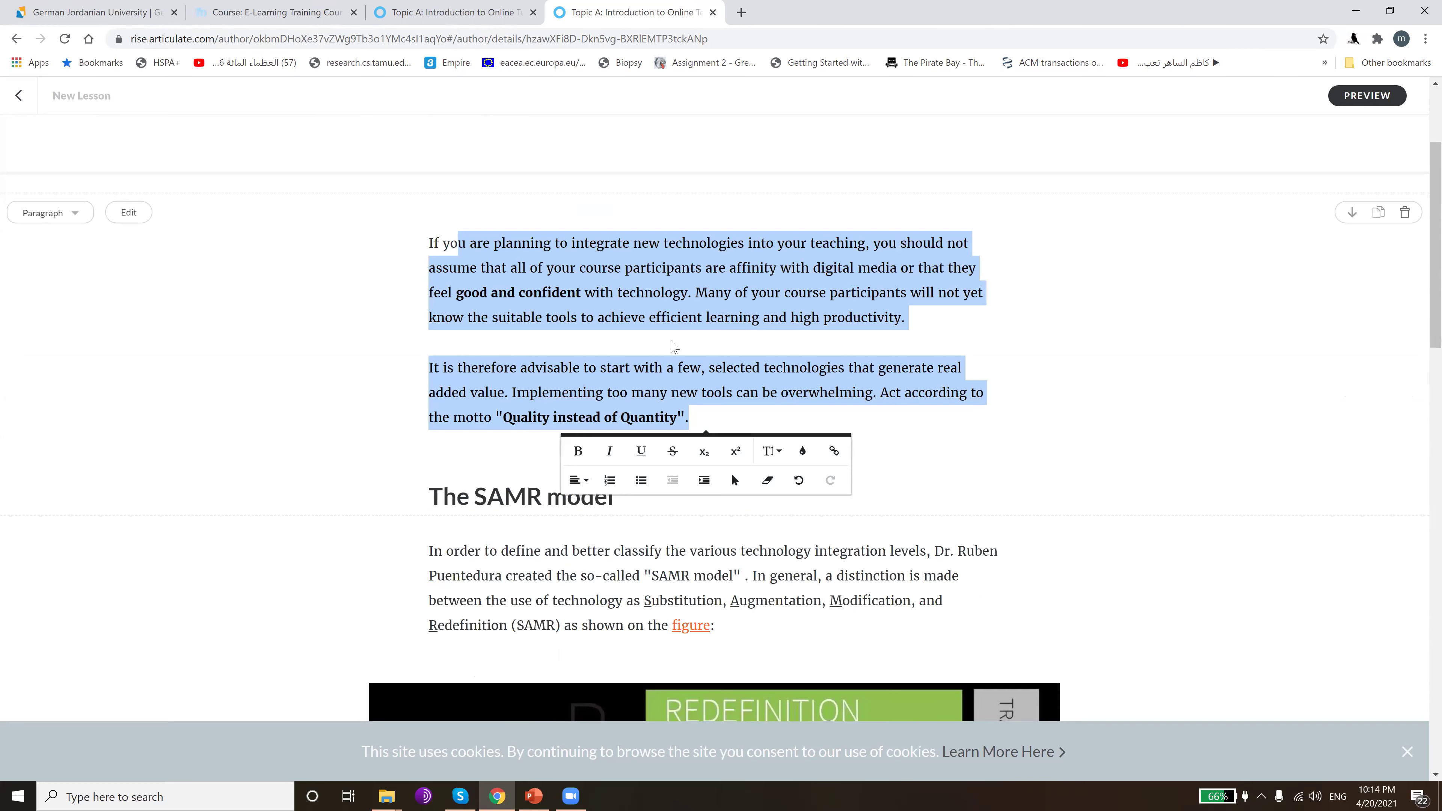
scroll(777, 276, down, 2)
click(778, 271)
click(715, 329)
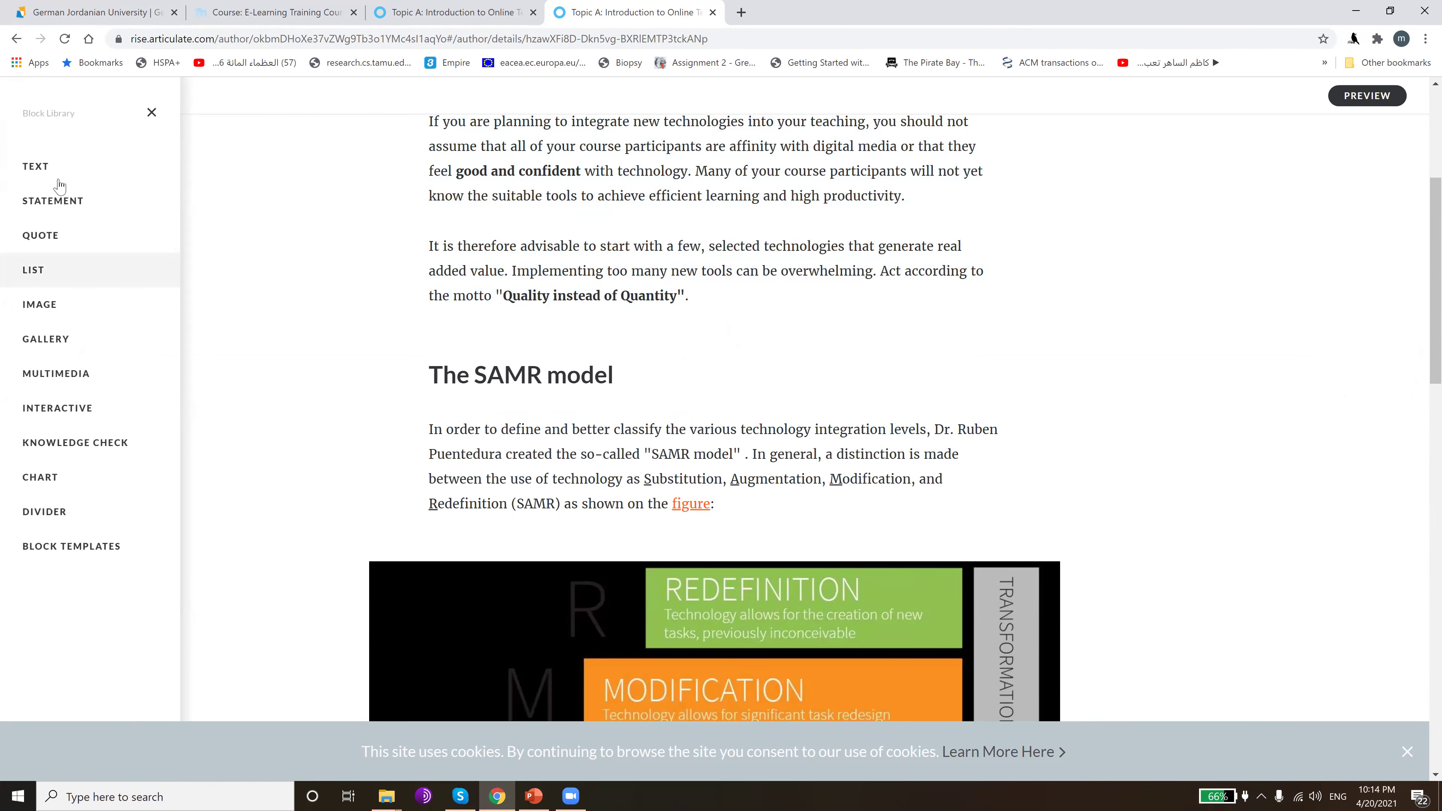
click(66, 202)
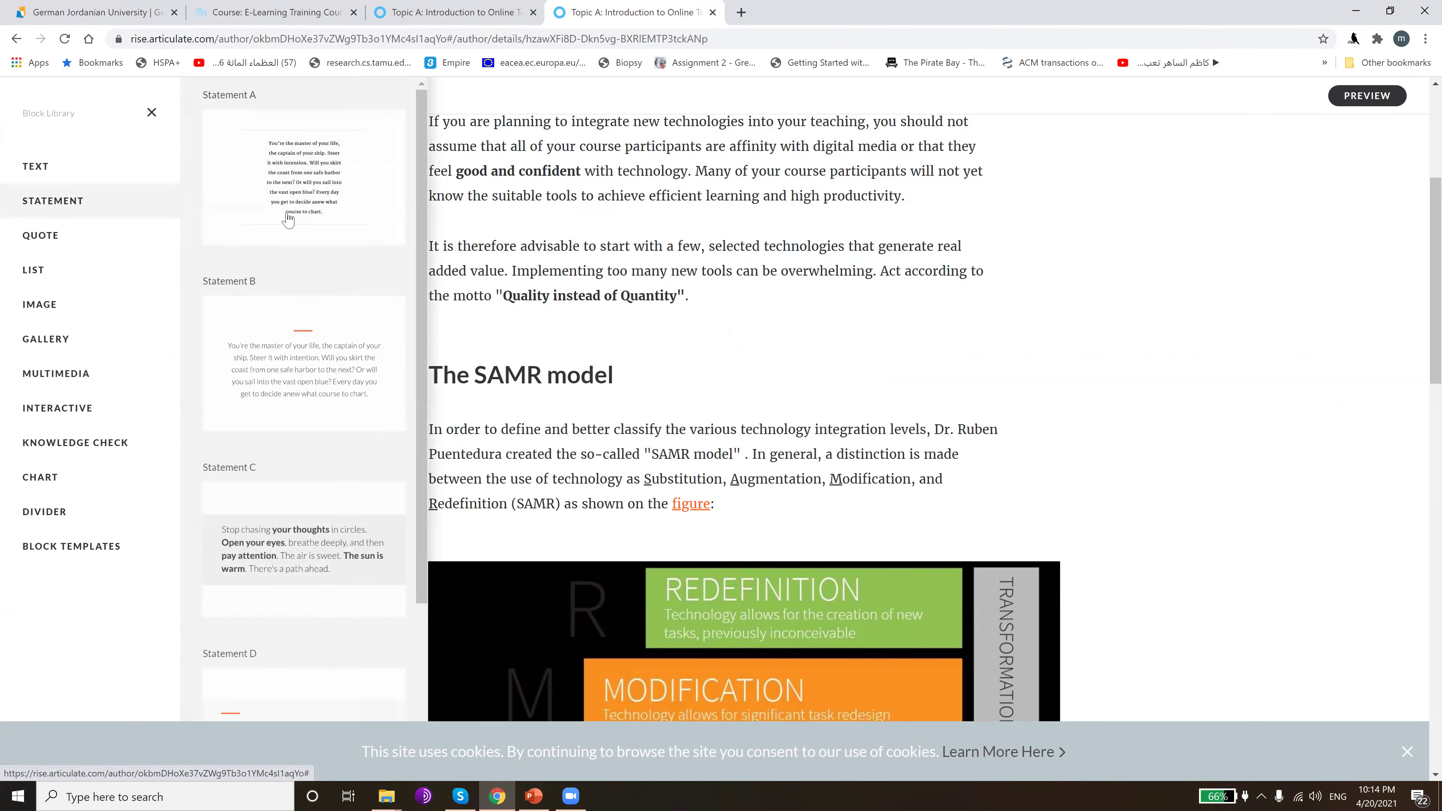
scroll(333, 671, down, 3)
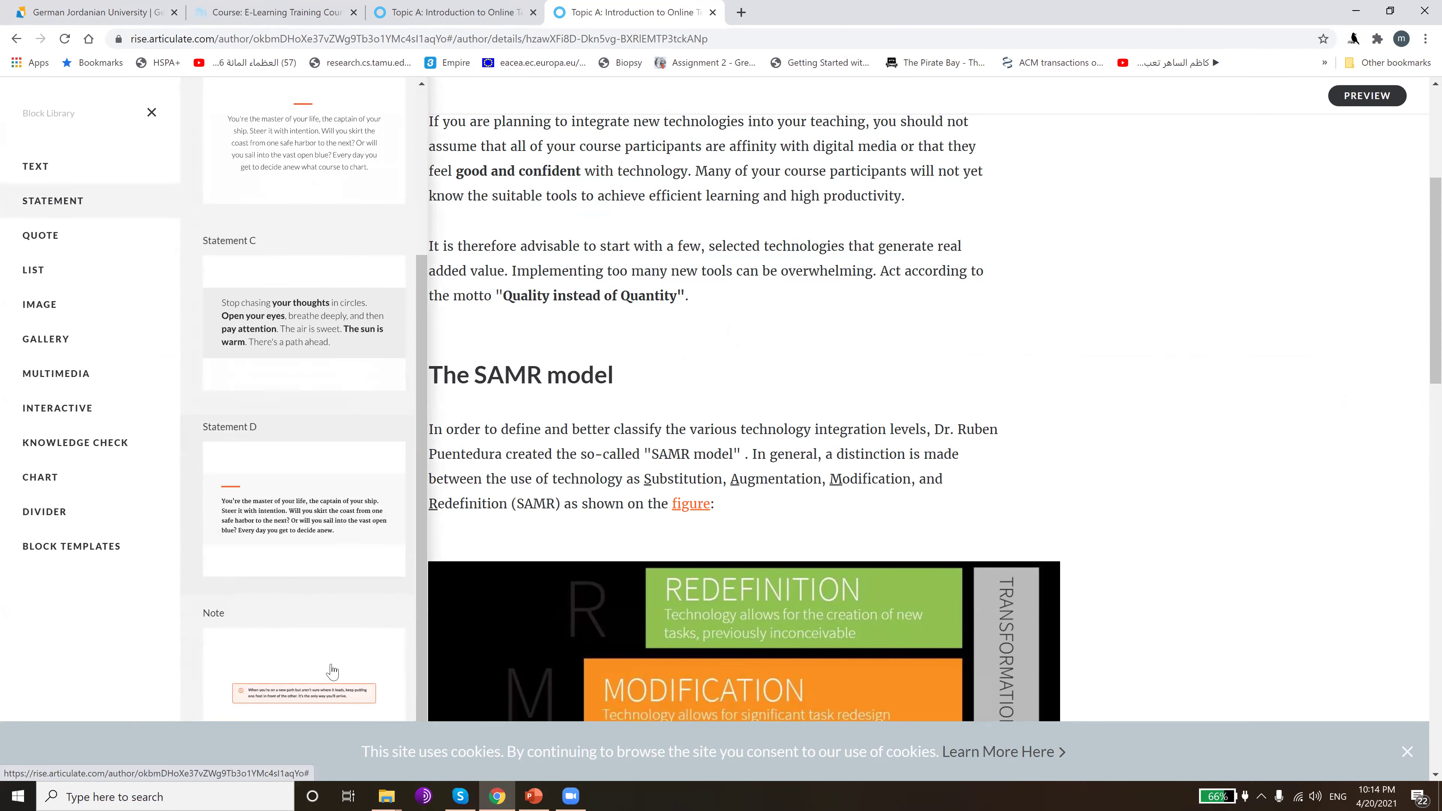
click(371, 661)
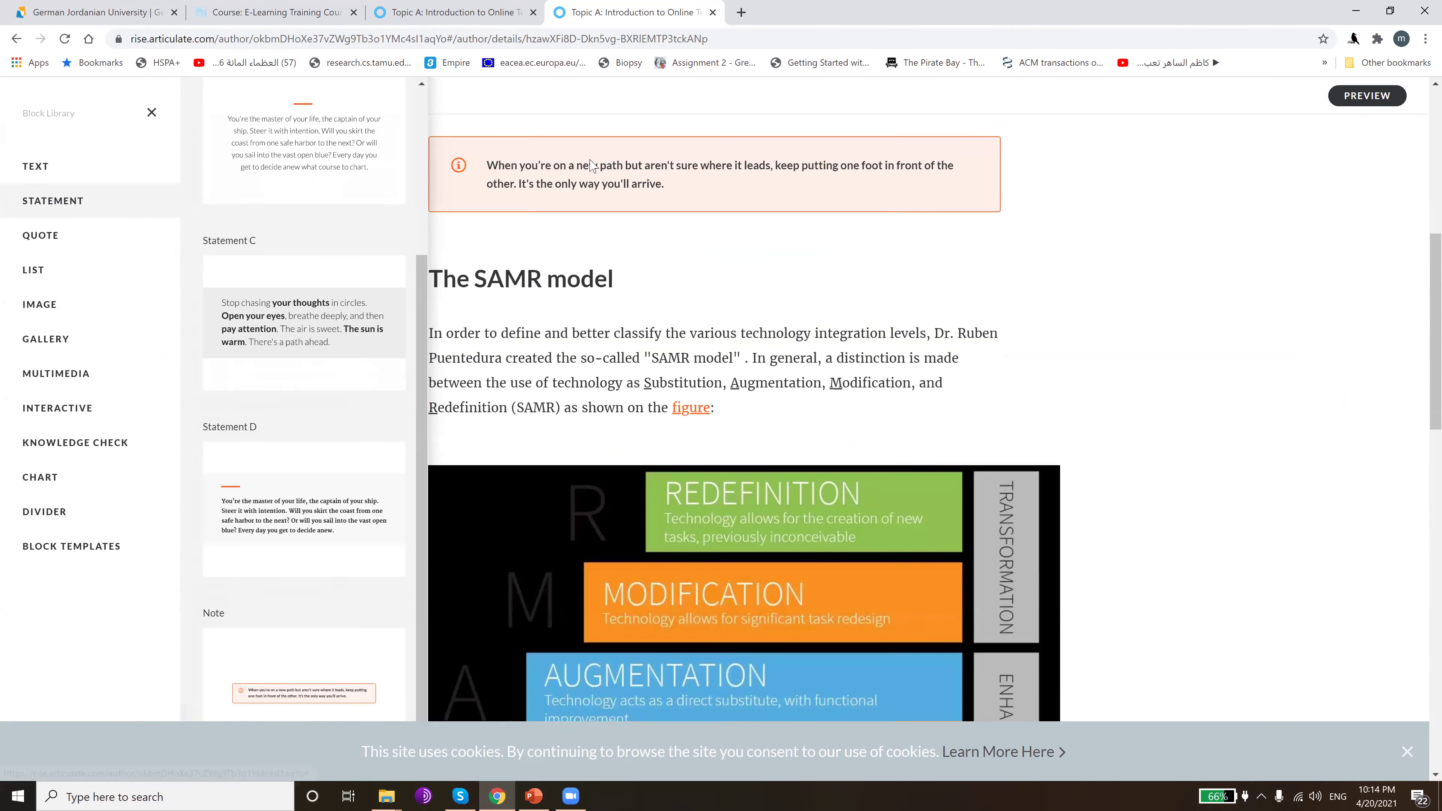
triple_click(589, 167)
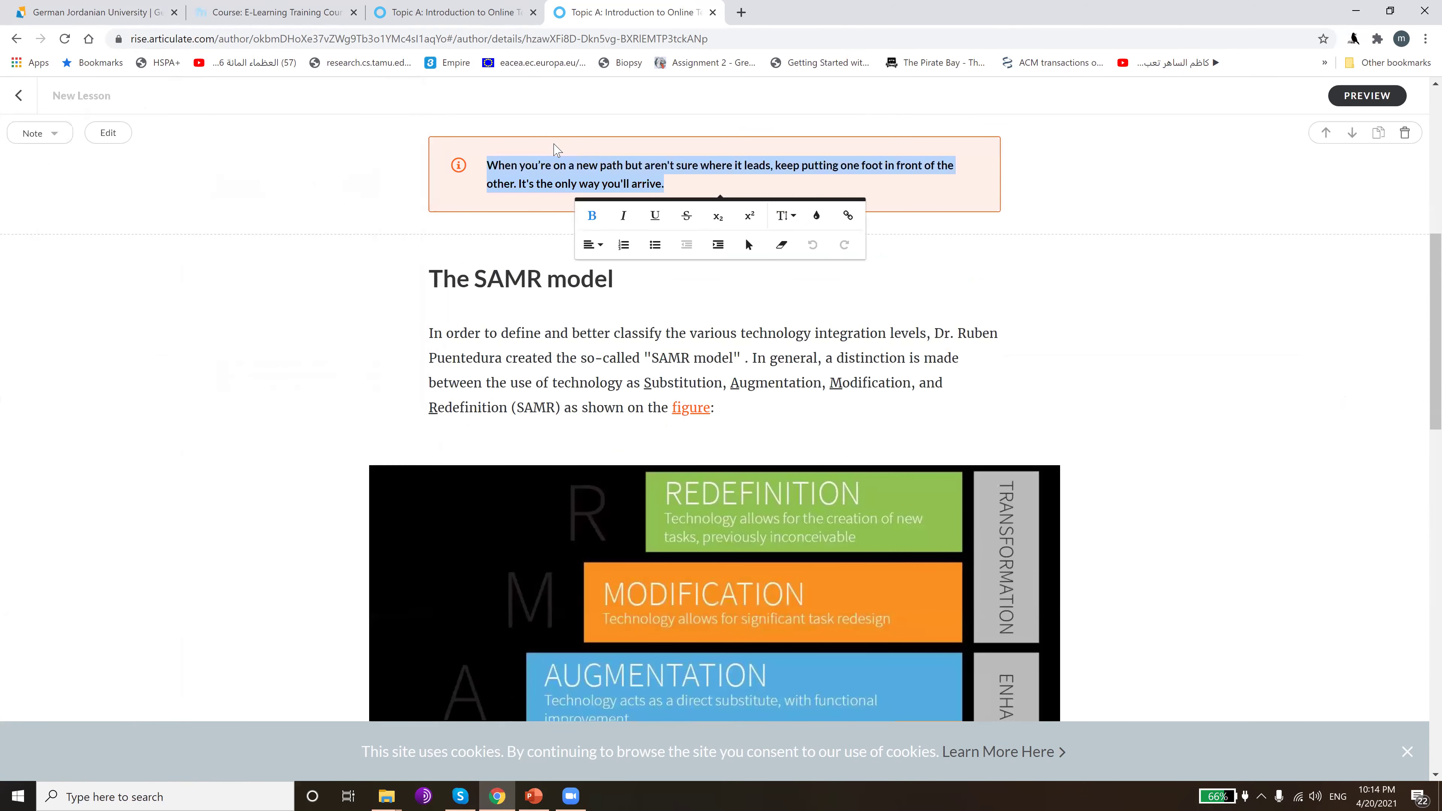
text(This is a new lesson)
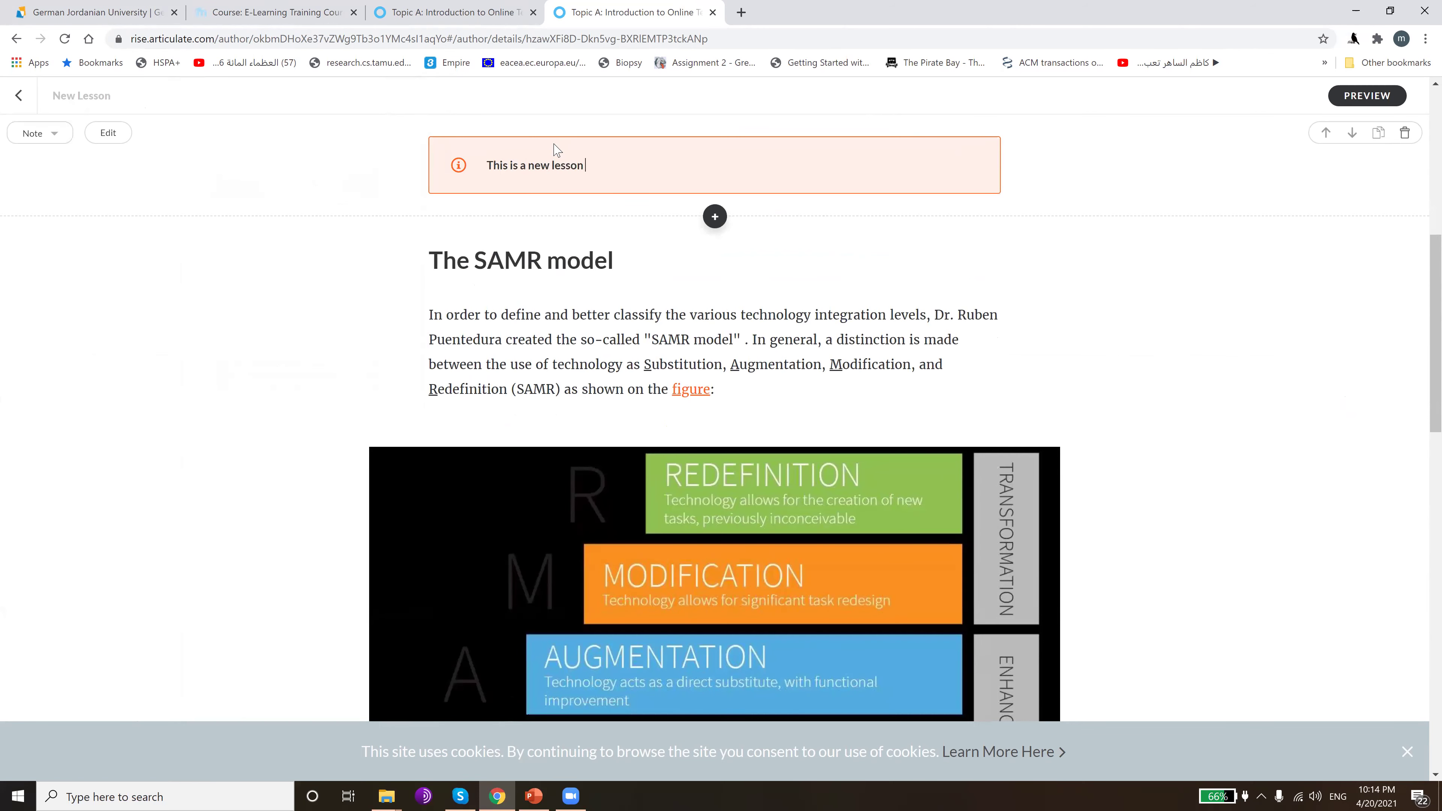
- Browse the image, knowledge check and chart blocks available for insertion below the note
click(714, 216)
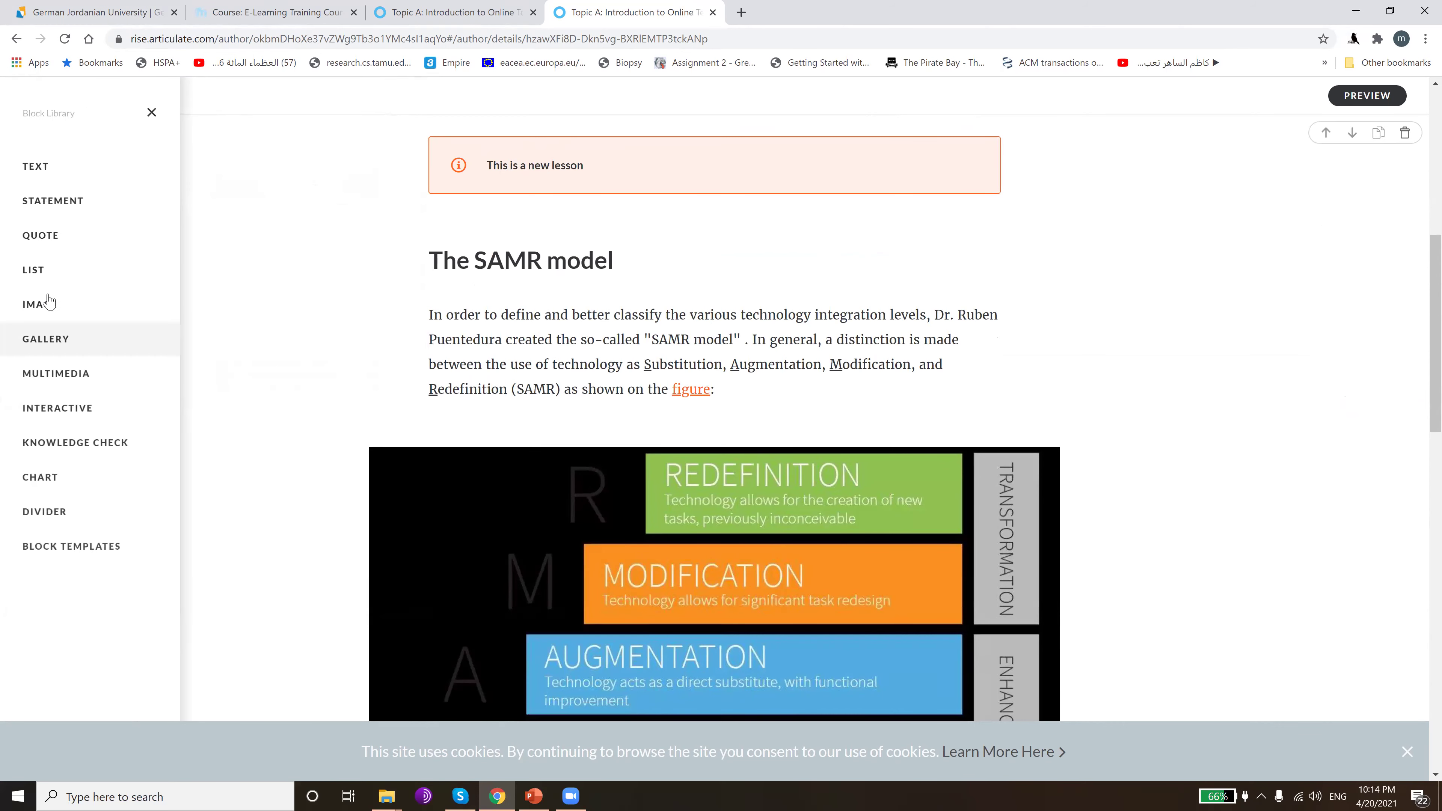
click(49, 302)
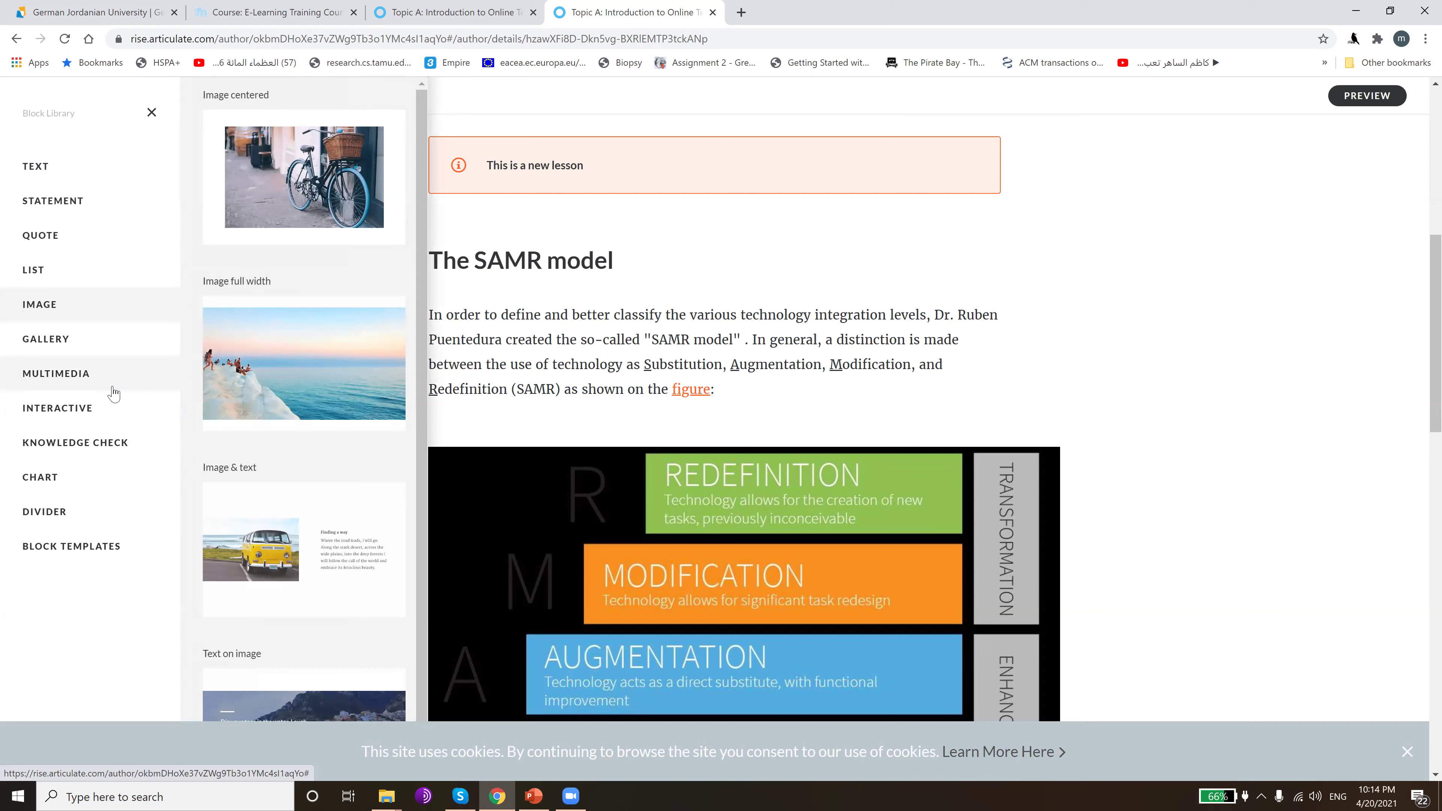
click(100, 451)
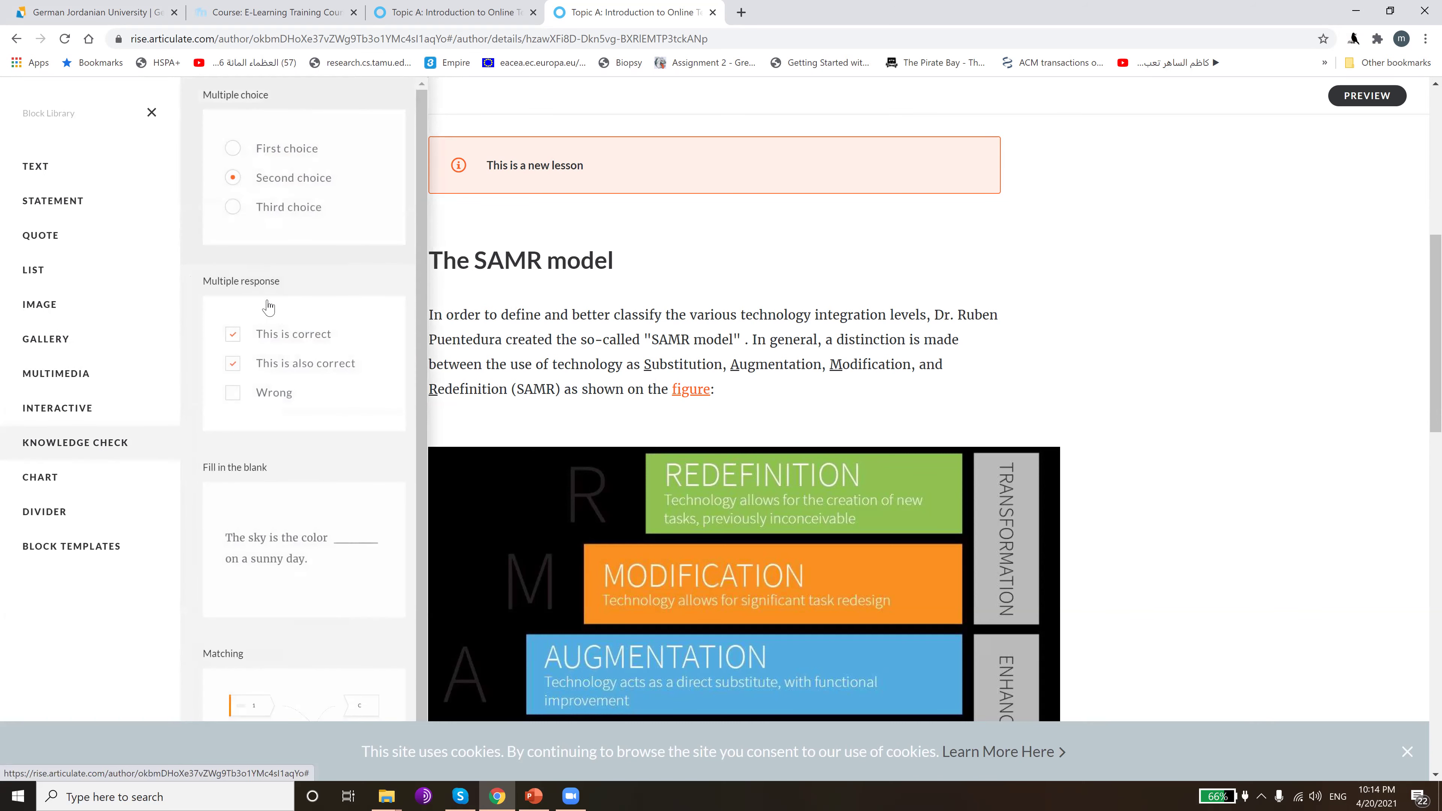
scroll(270, 329, down, 1)
scroll(286, 756, down, 3)
scroll(299, 627, down, 10)
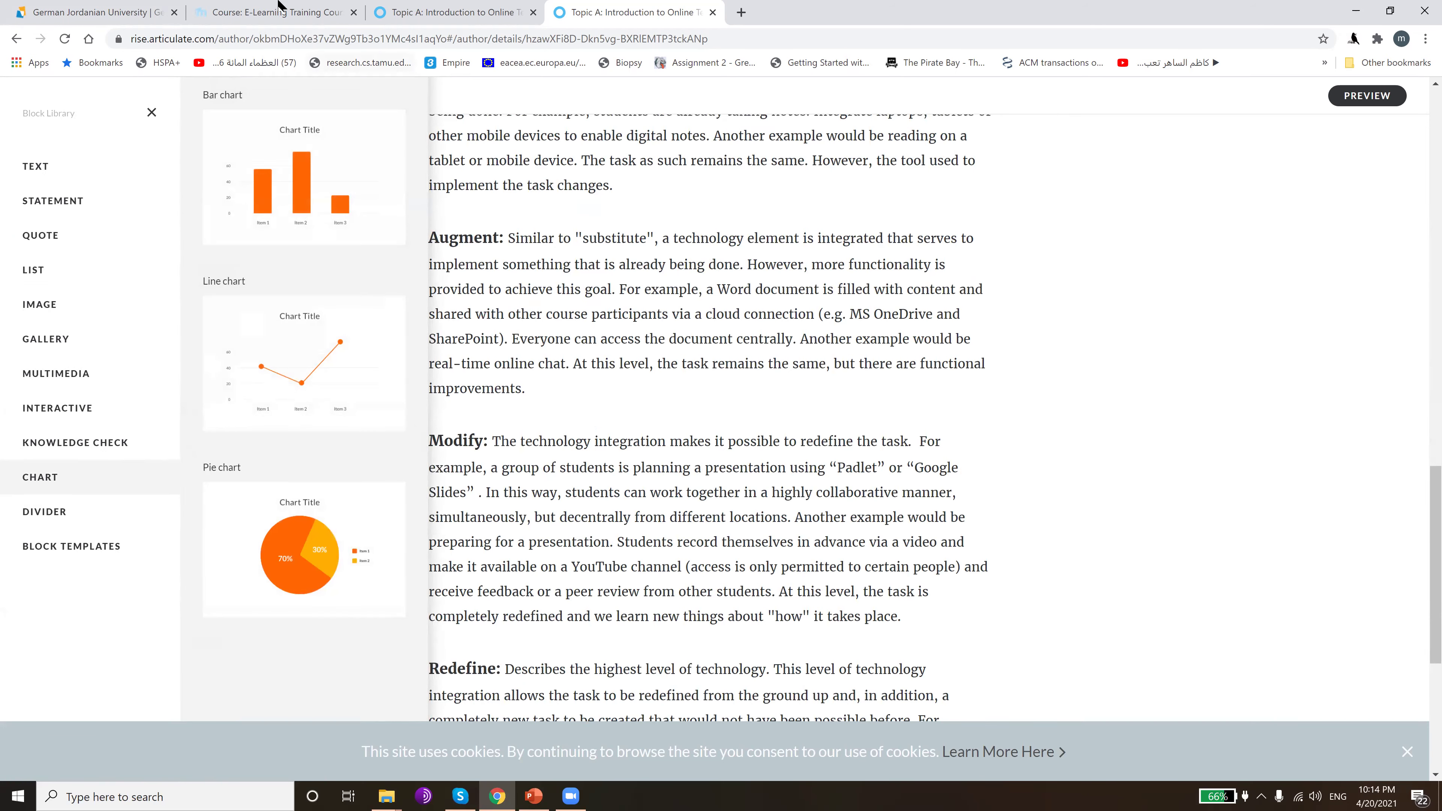
- Switch to the E-Learning Training Course in GJU-Elearning and look over its overview, topics and account options
key(ctrl+2)
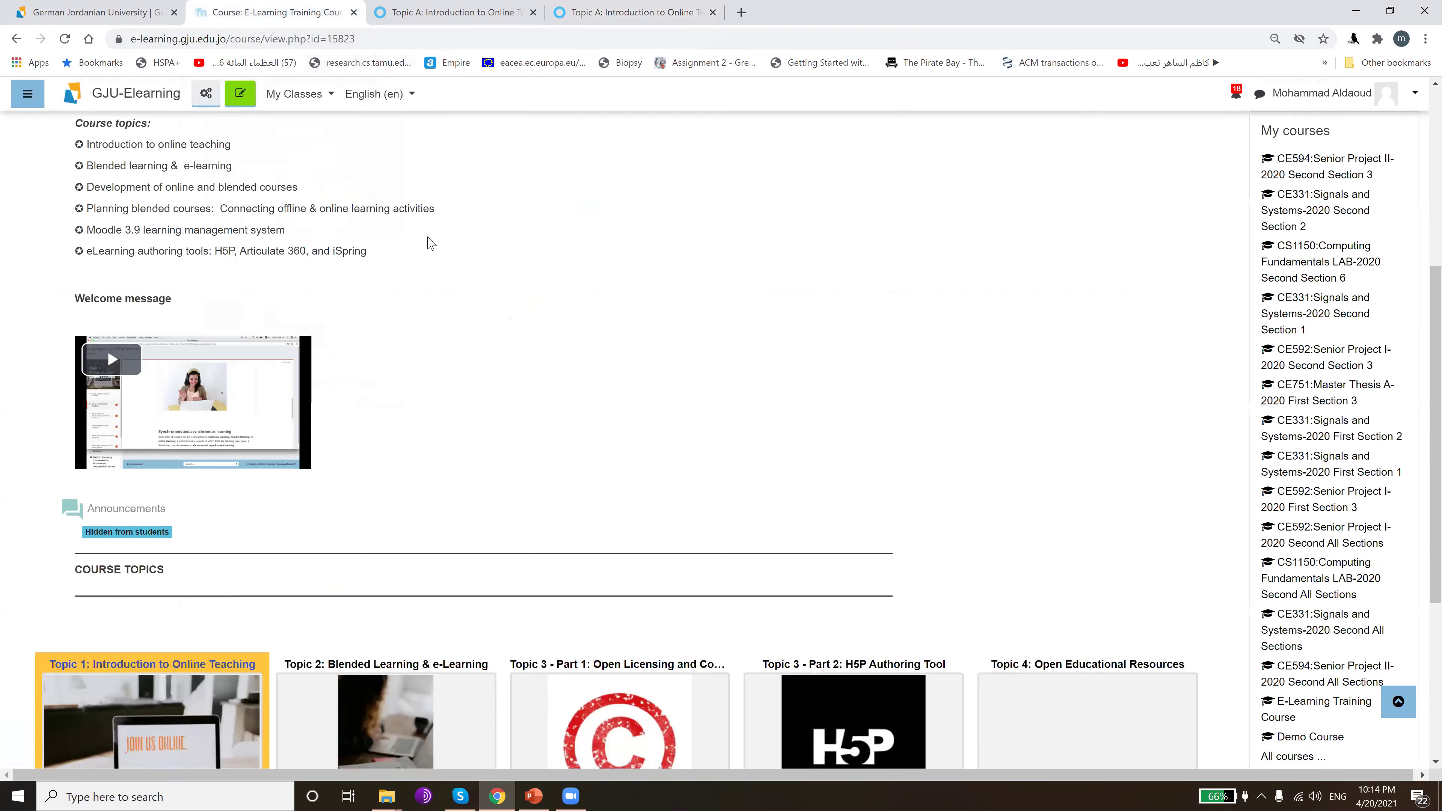
scroll(413, 183, up, 4)
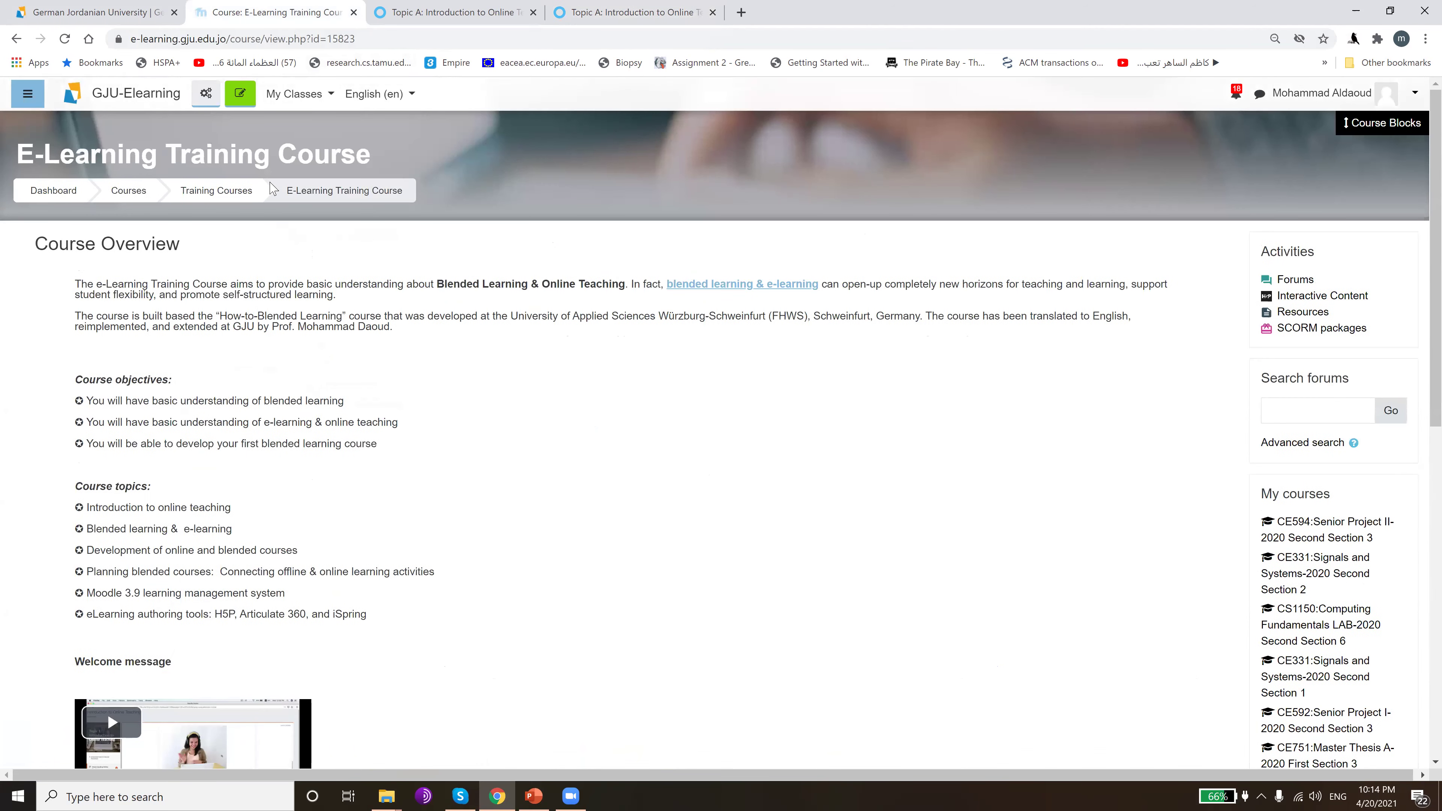
scroll(283, 226, down, 2)
scroll(283, 234, down, 5)
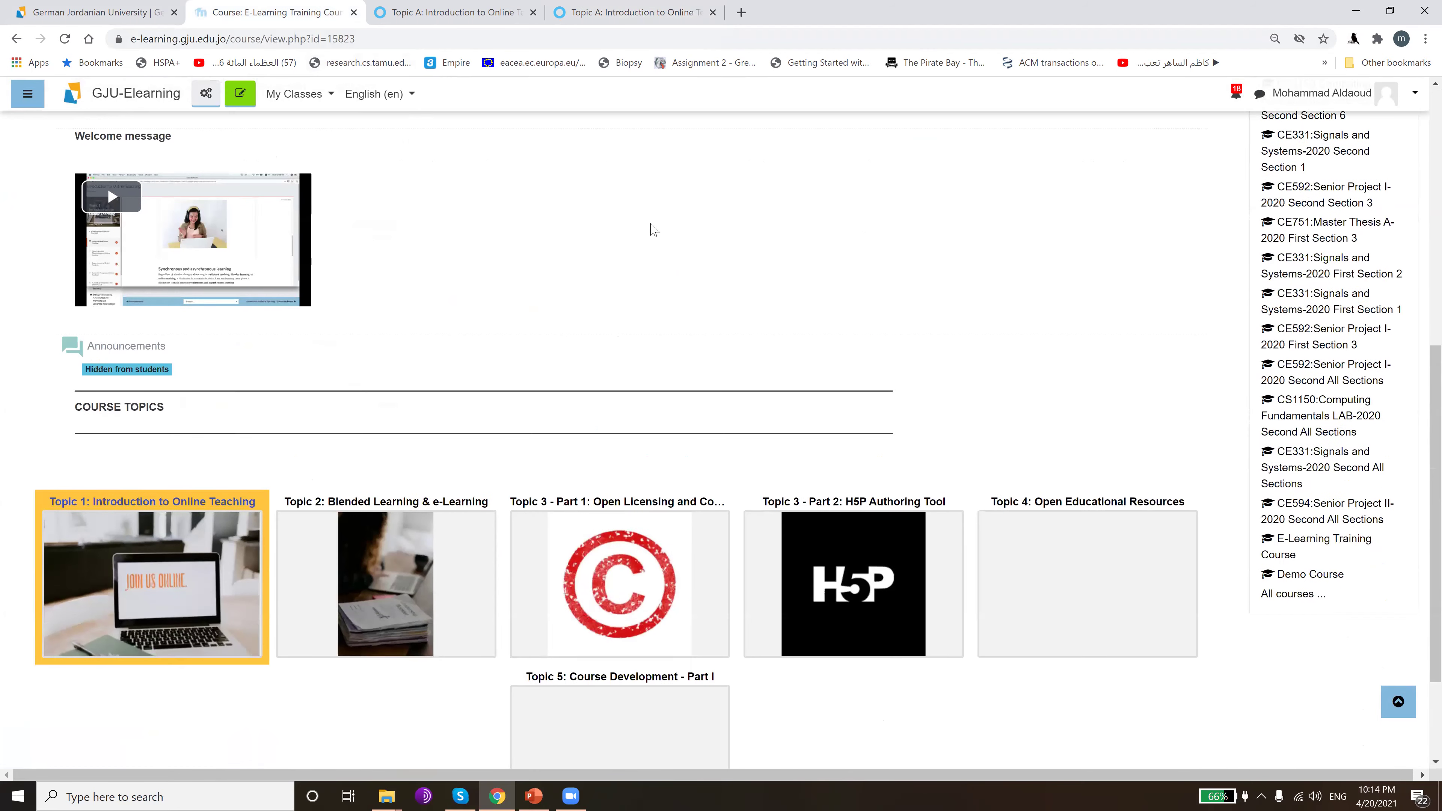
click(1402, 97)
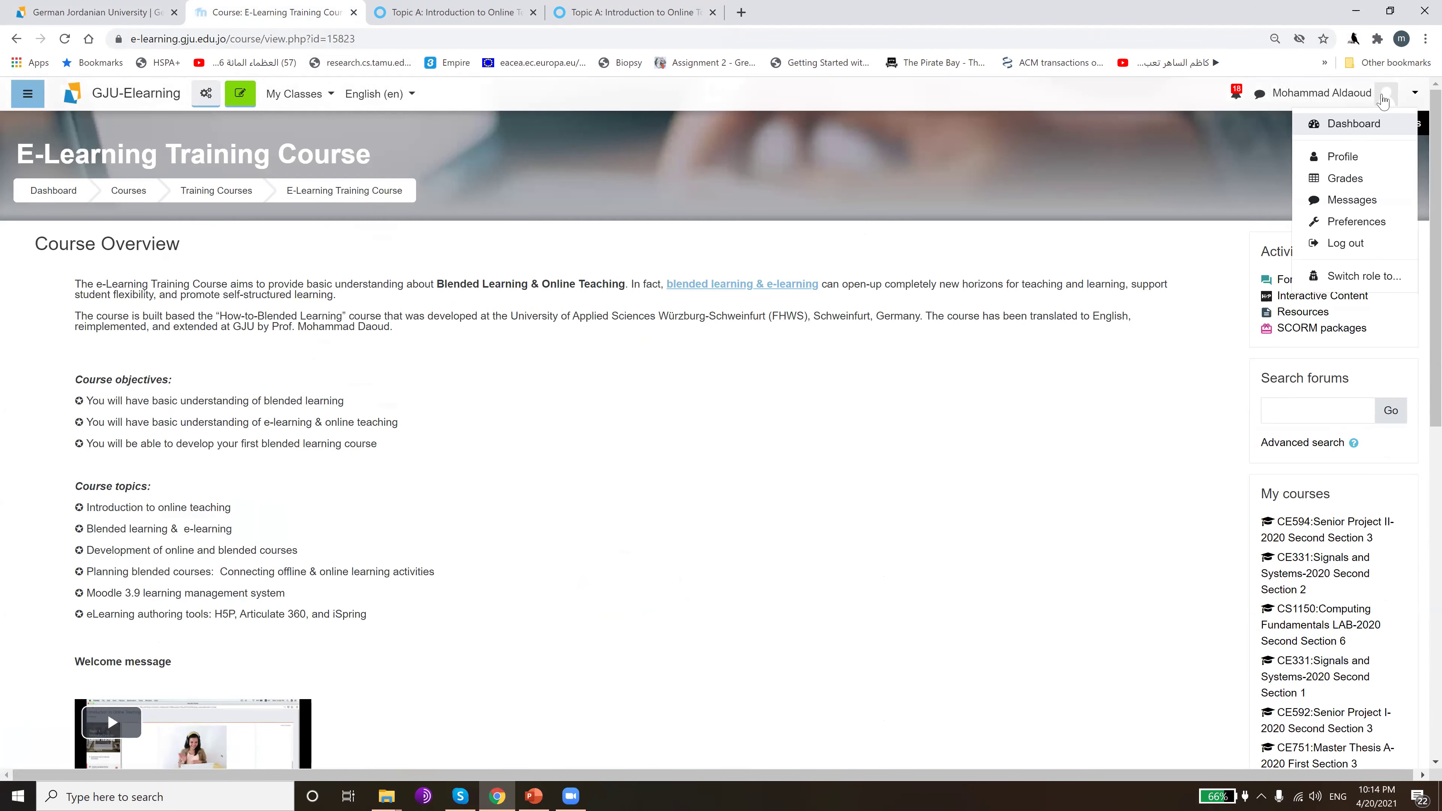
click(1413, 102)
click(1414, 104)
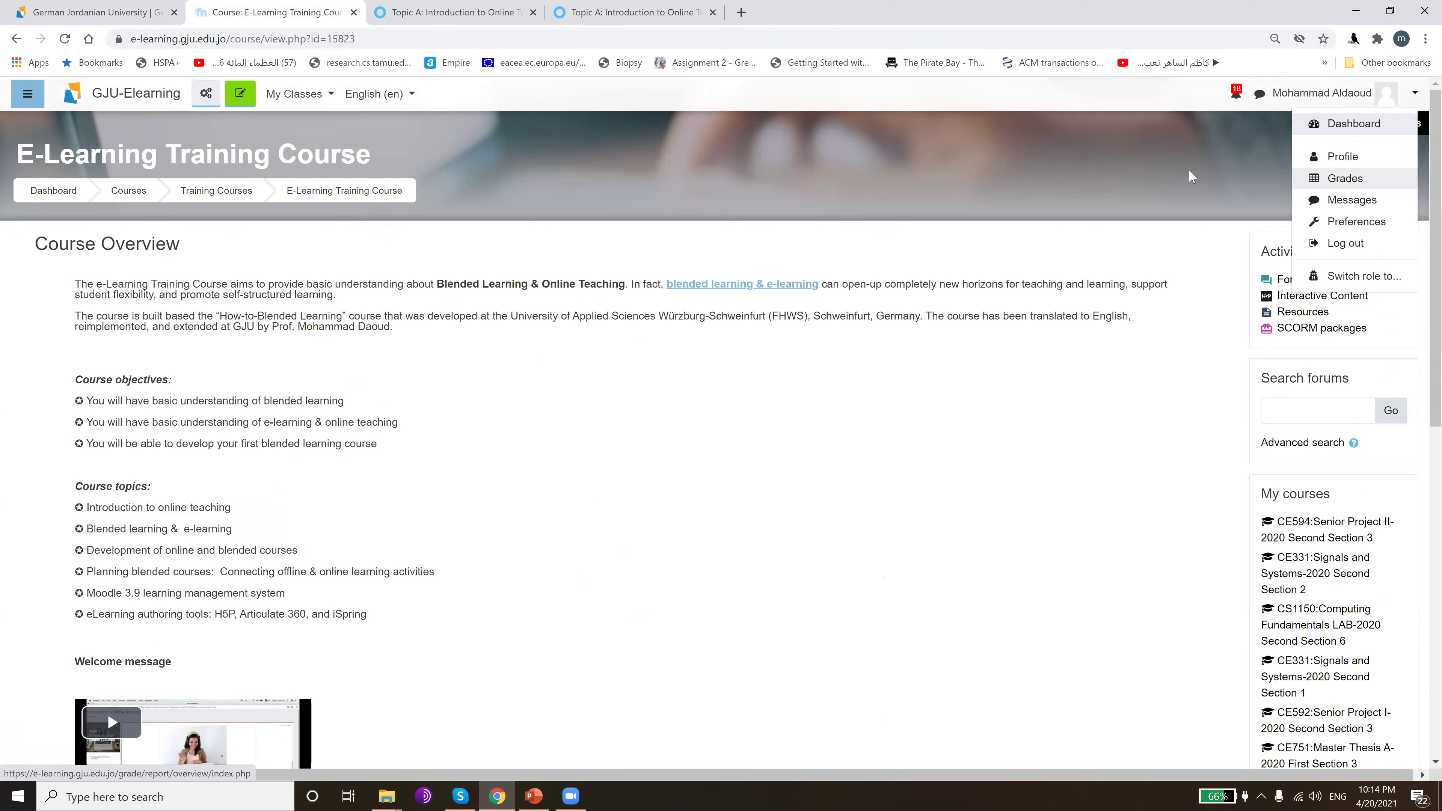
click(379, 485)
- Open Topic 1 of the course and launch its "Introduction to Online Teaching" SCORM package in normal mode
scroll(245, 608, down, 1)
scroll(246, 607, down, 7)
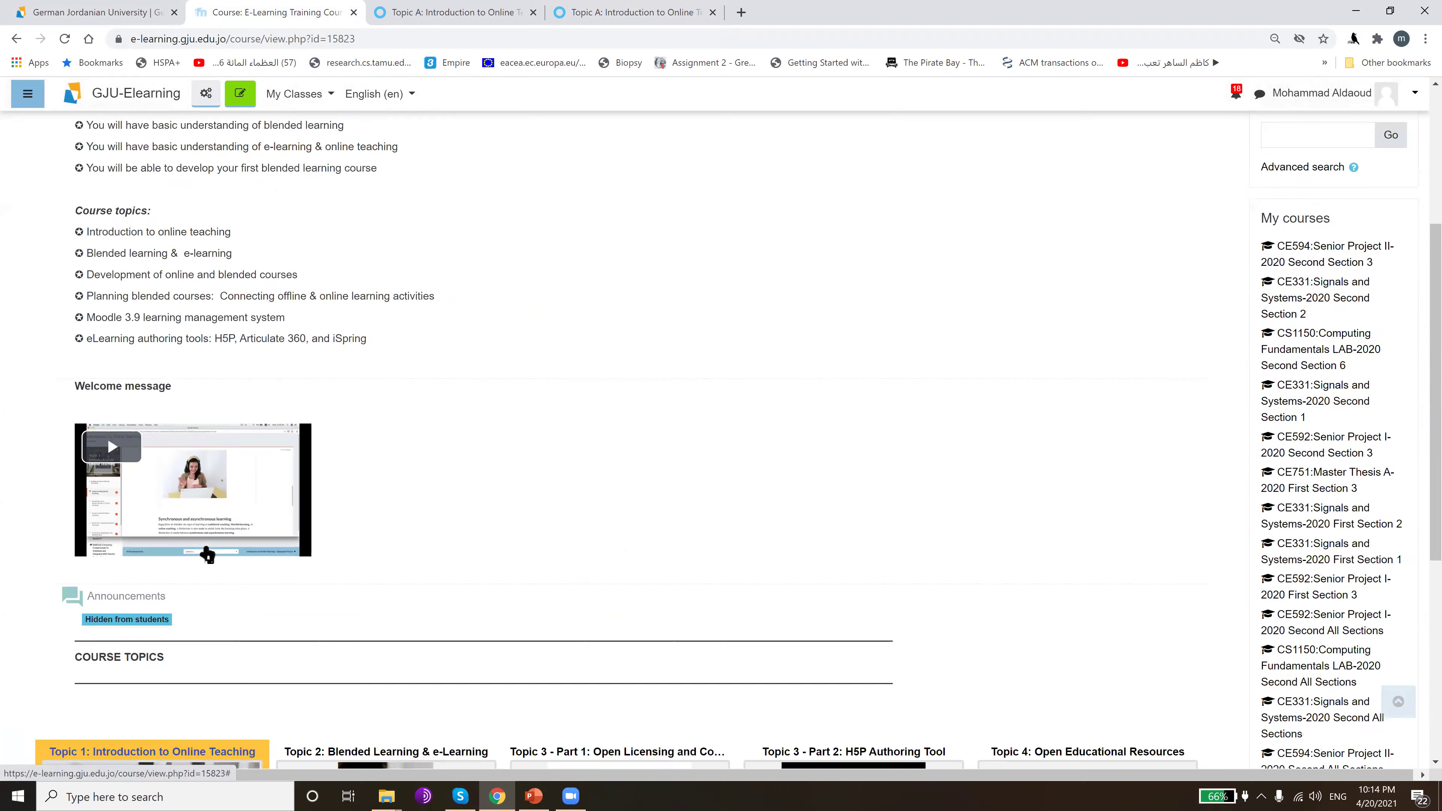
click(218, 525)
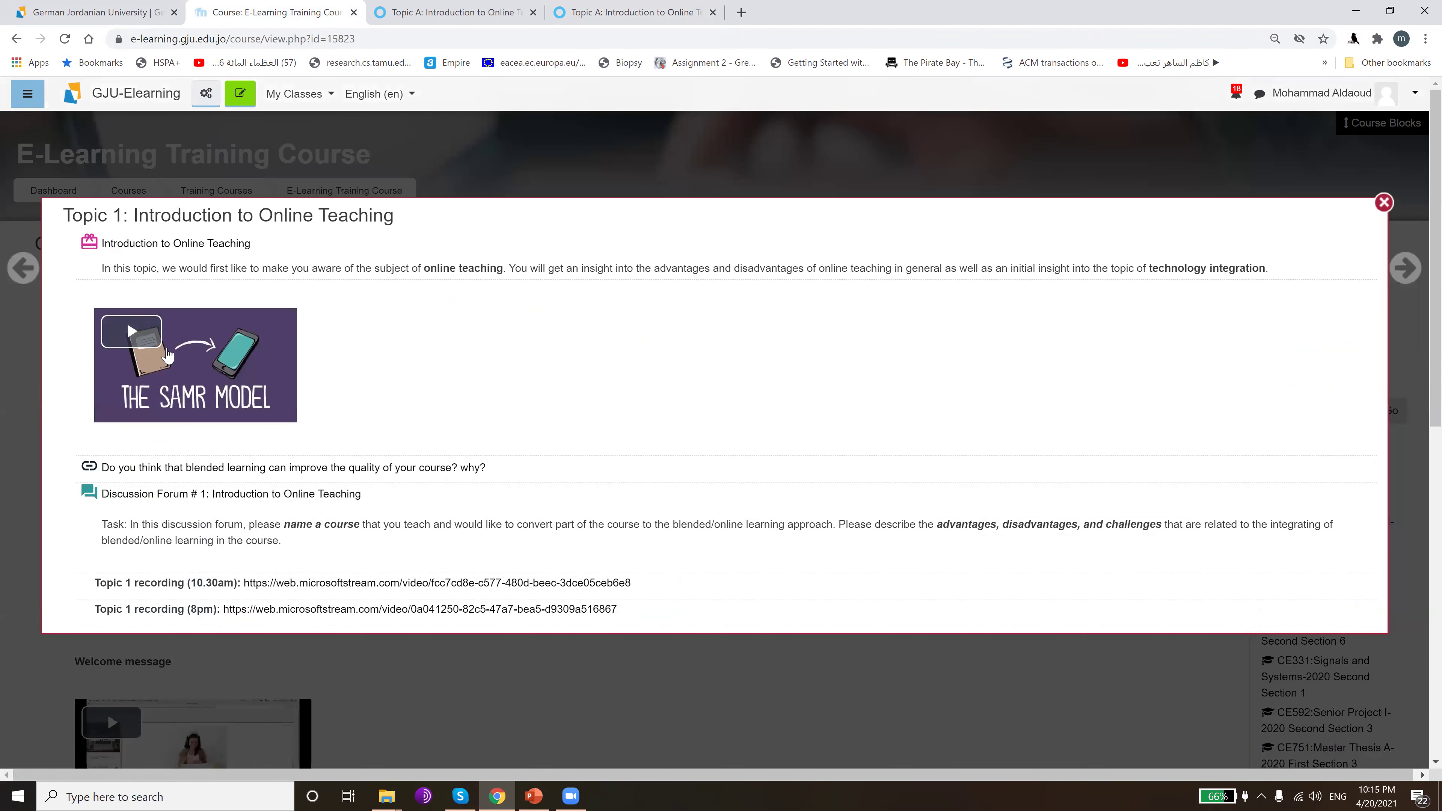
click(138, 246)
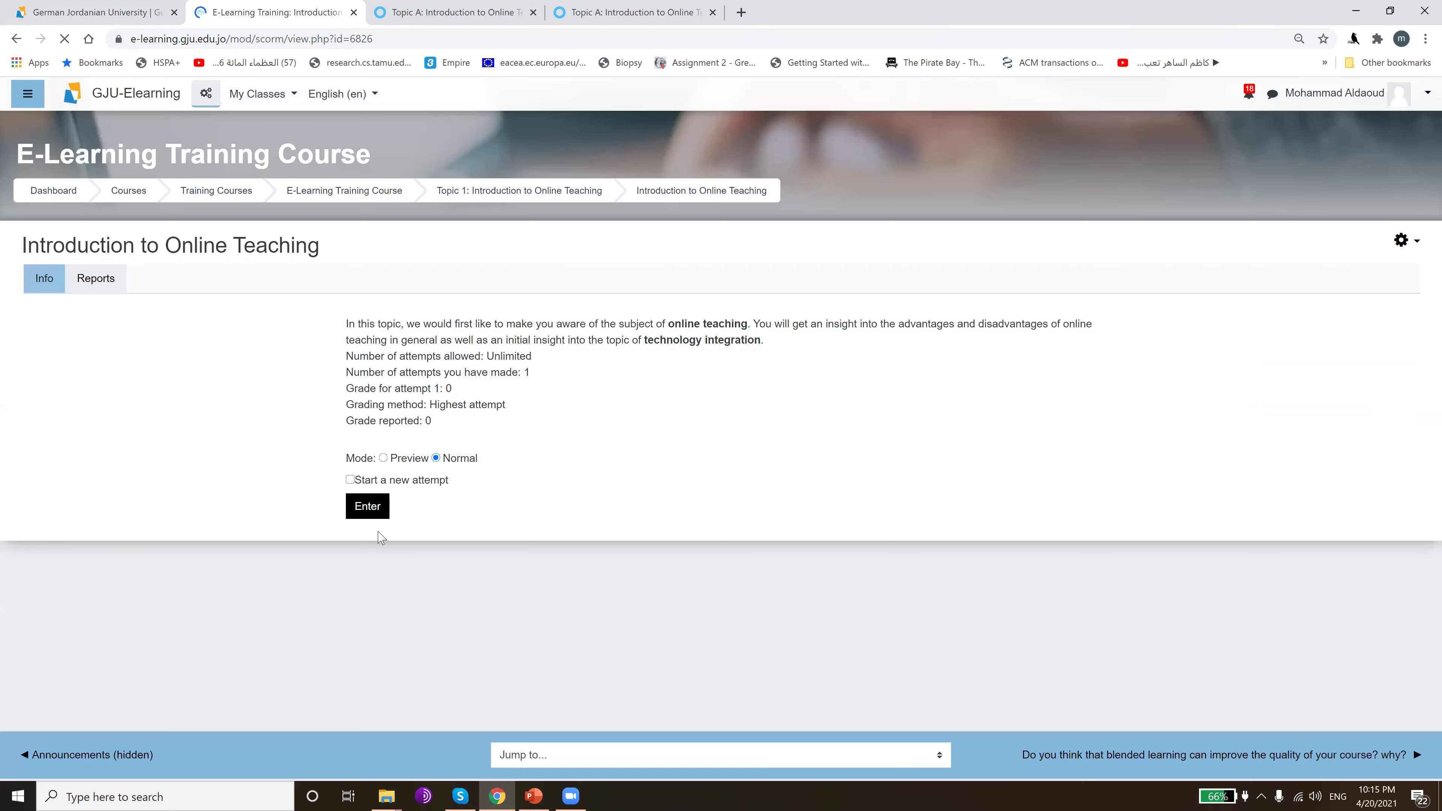
click(367, 507)
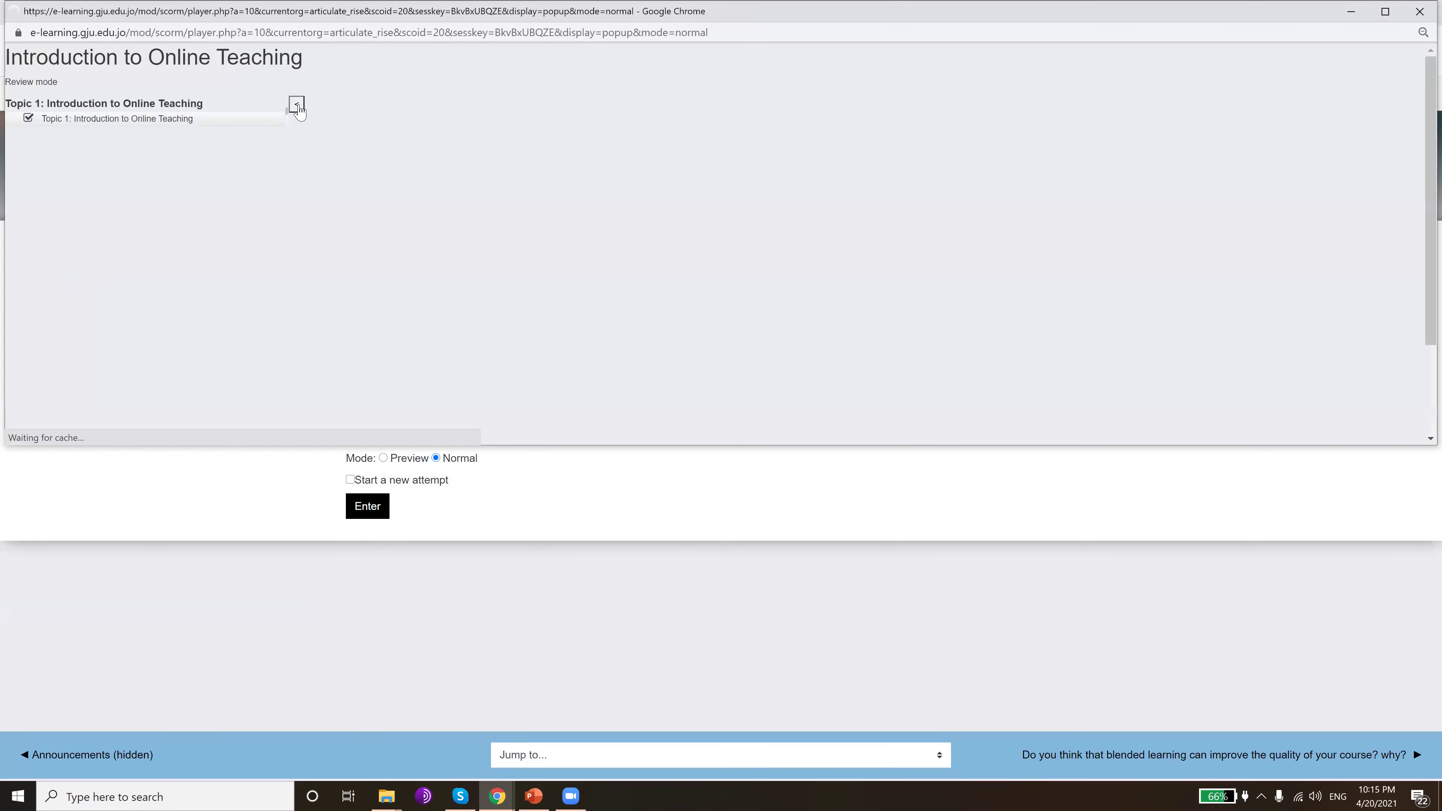
- Collapse the package's contents tree, maximize the player window and look through the lesson "Technology Integration: The SAMR Model"
click(297, 104)
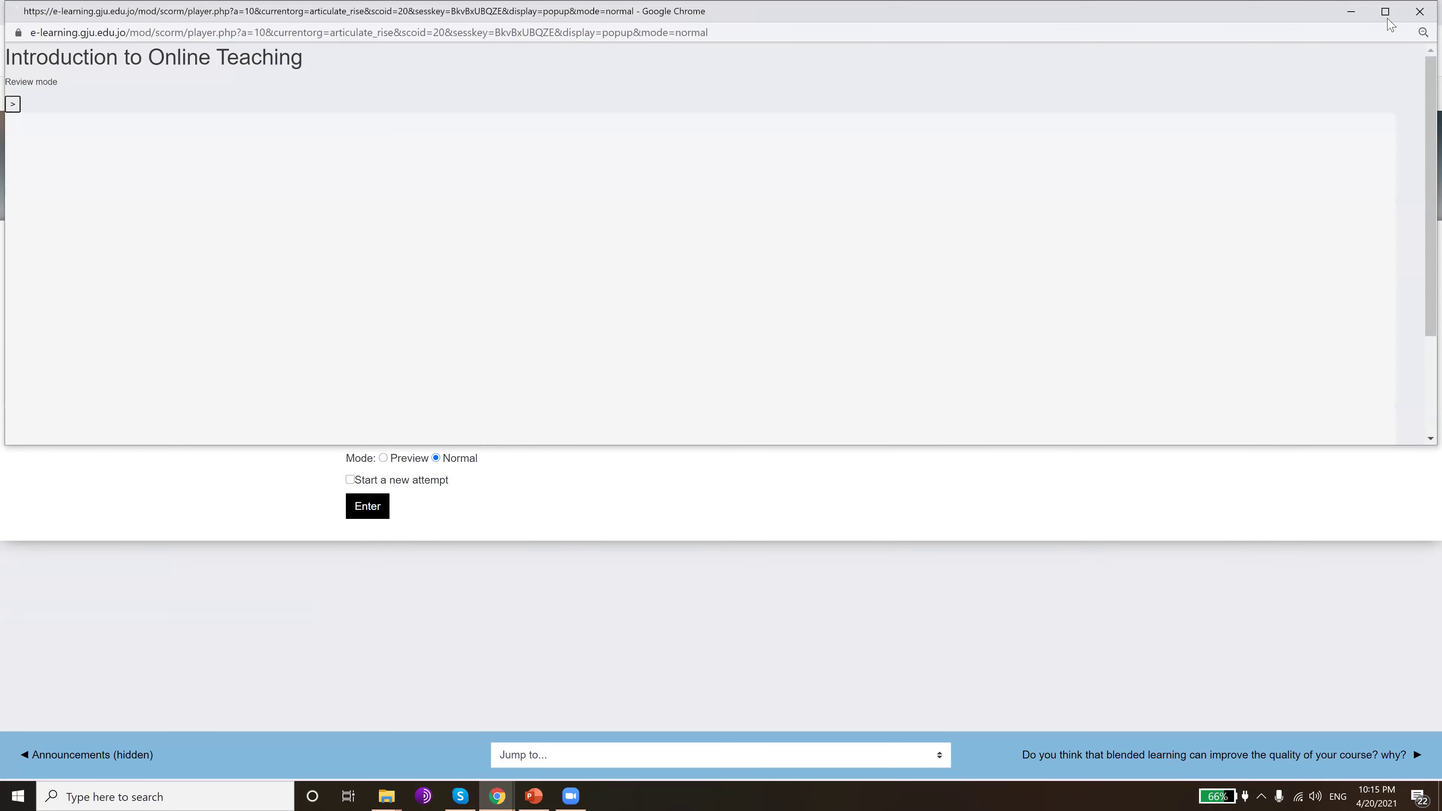
key(super+Up)
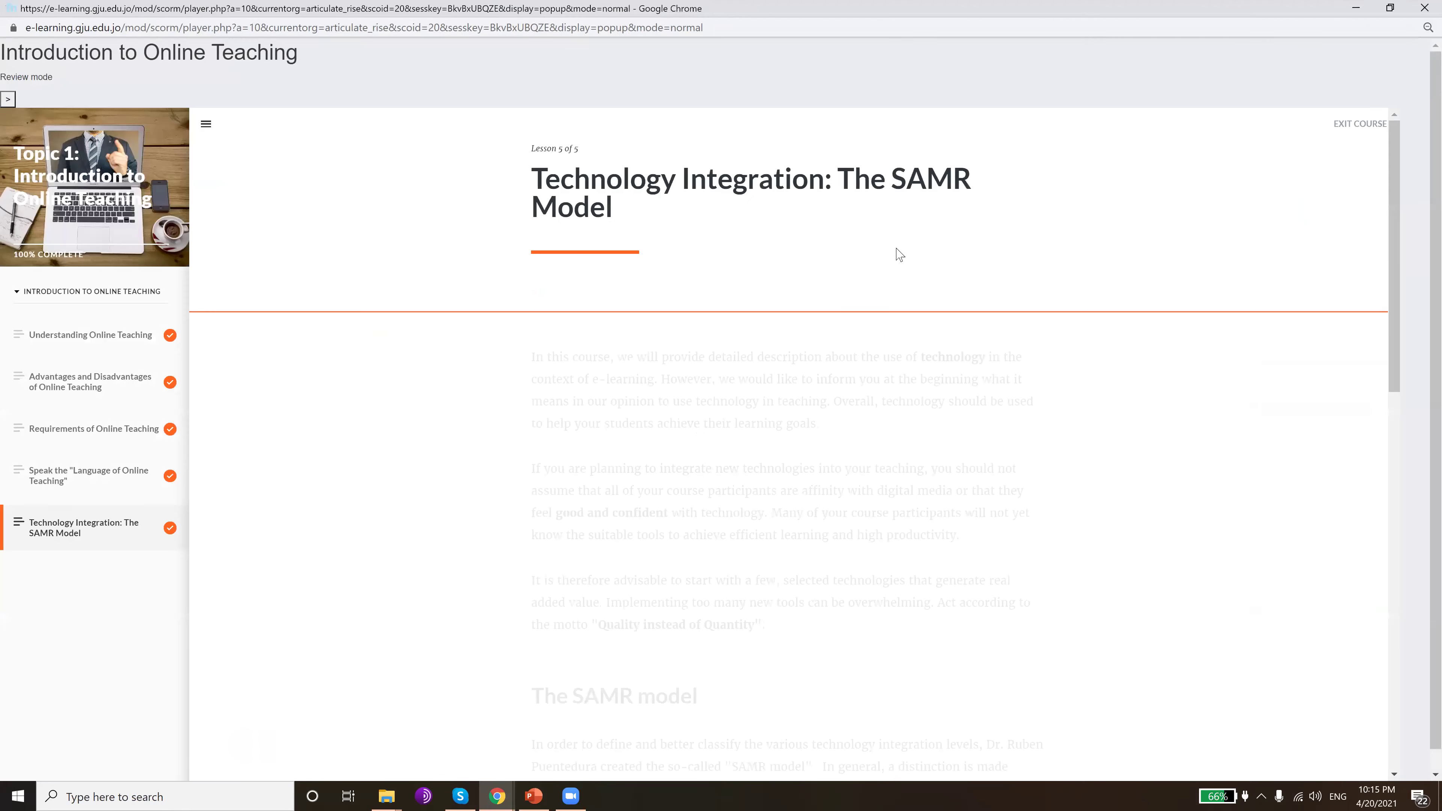
scroll(897, 256, down, 10)
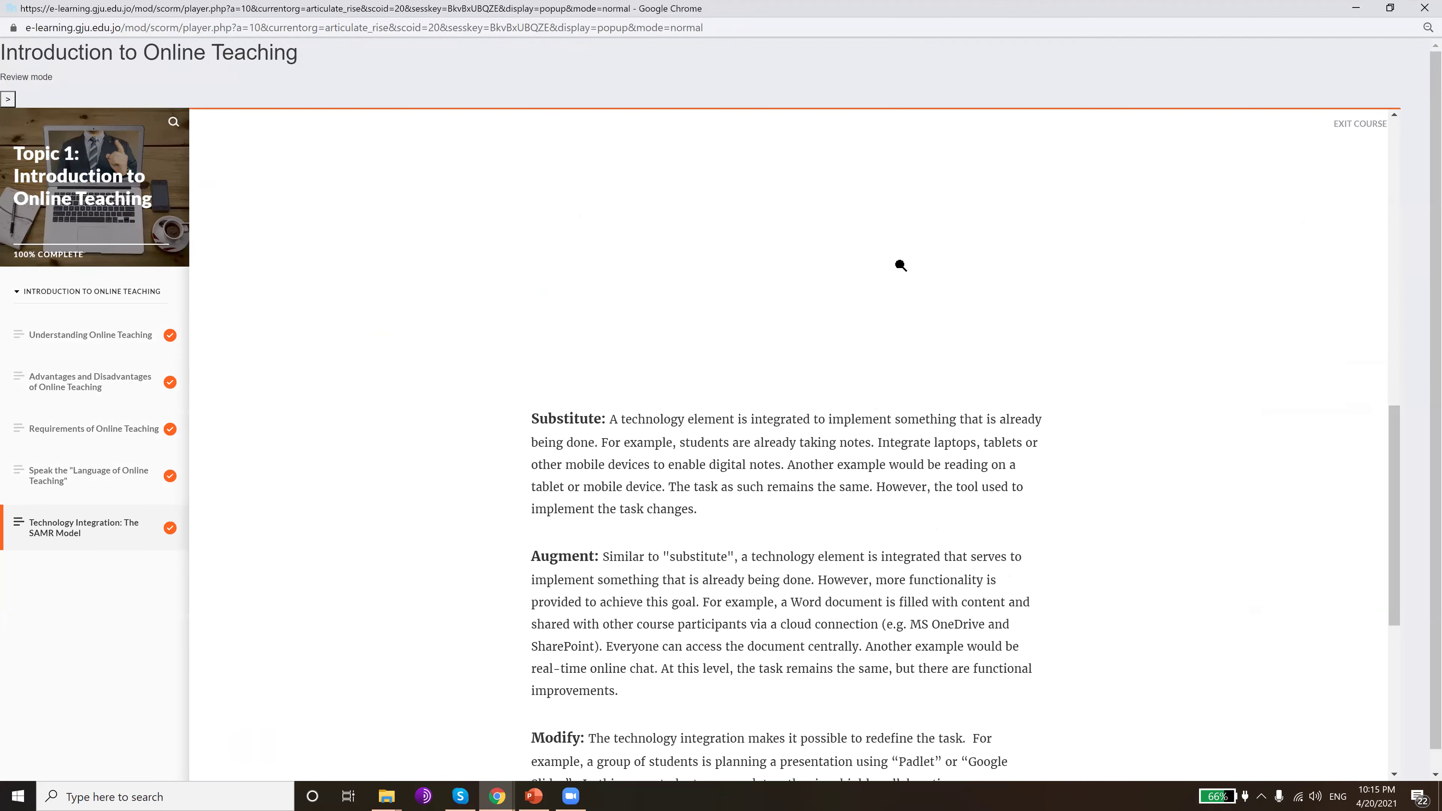
scroll(898, 267, up, 3)
scroll(898, 267, down, 1)
scroll(710, 314, down, 8)
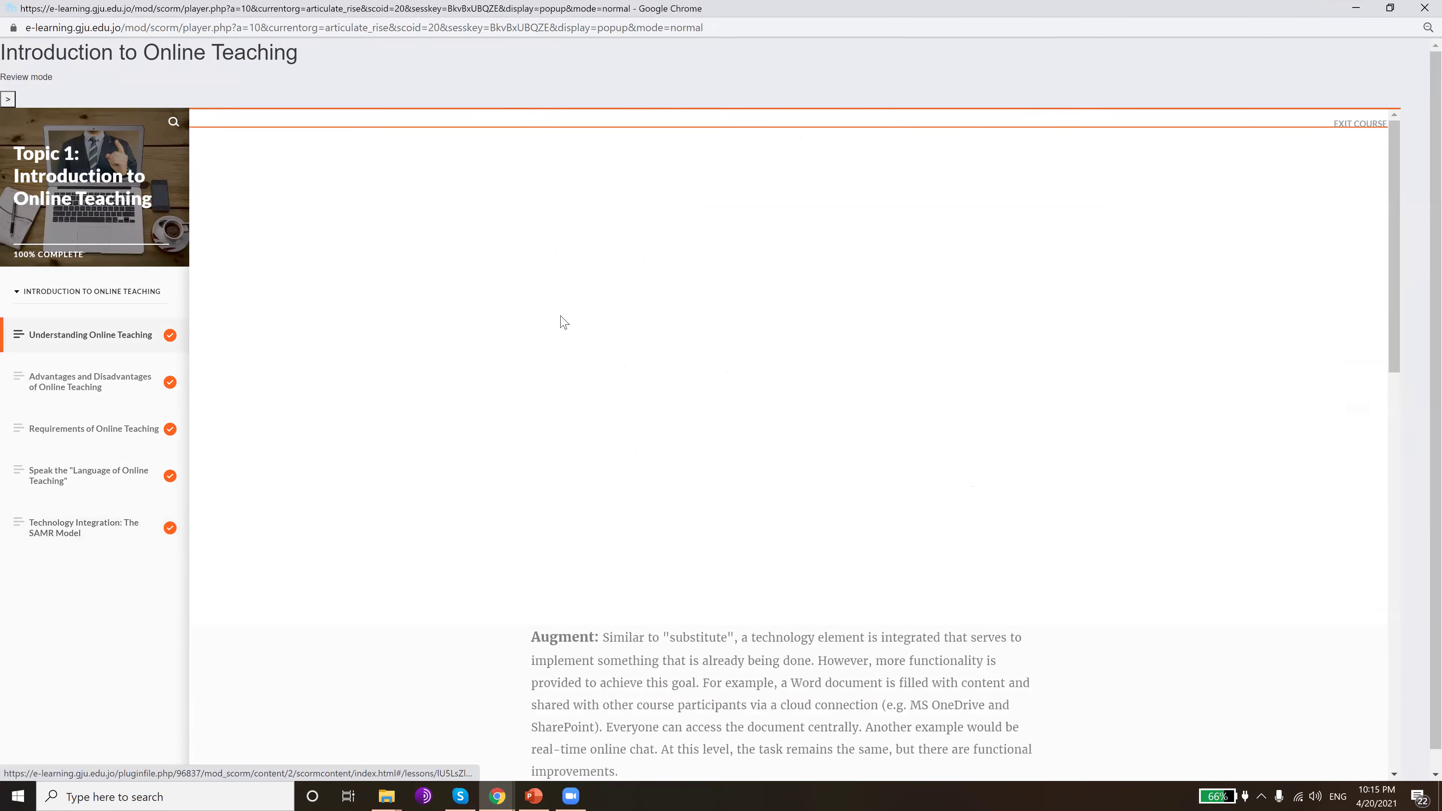
- Look through the lesson "Understanding Online Teaching" down to the synchronous and asynchronous learning section
scroll(561, 321, down, 10)
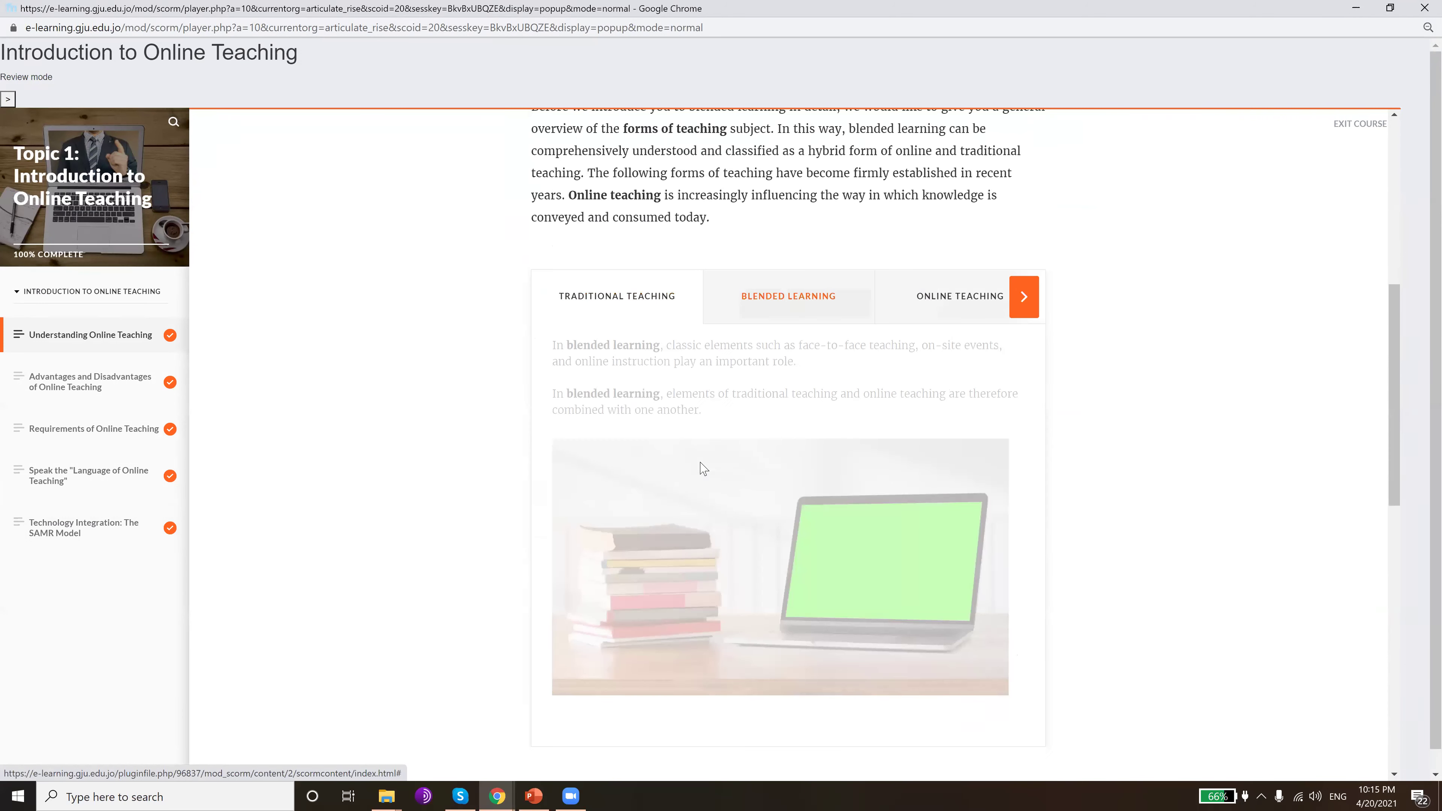
scroll(797, 710, down, 10)
scroll(798, 738, down, 1)
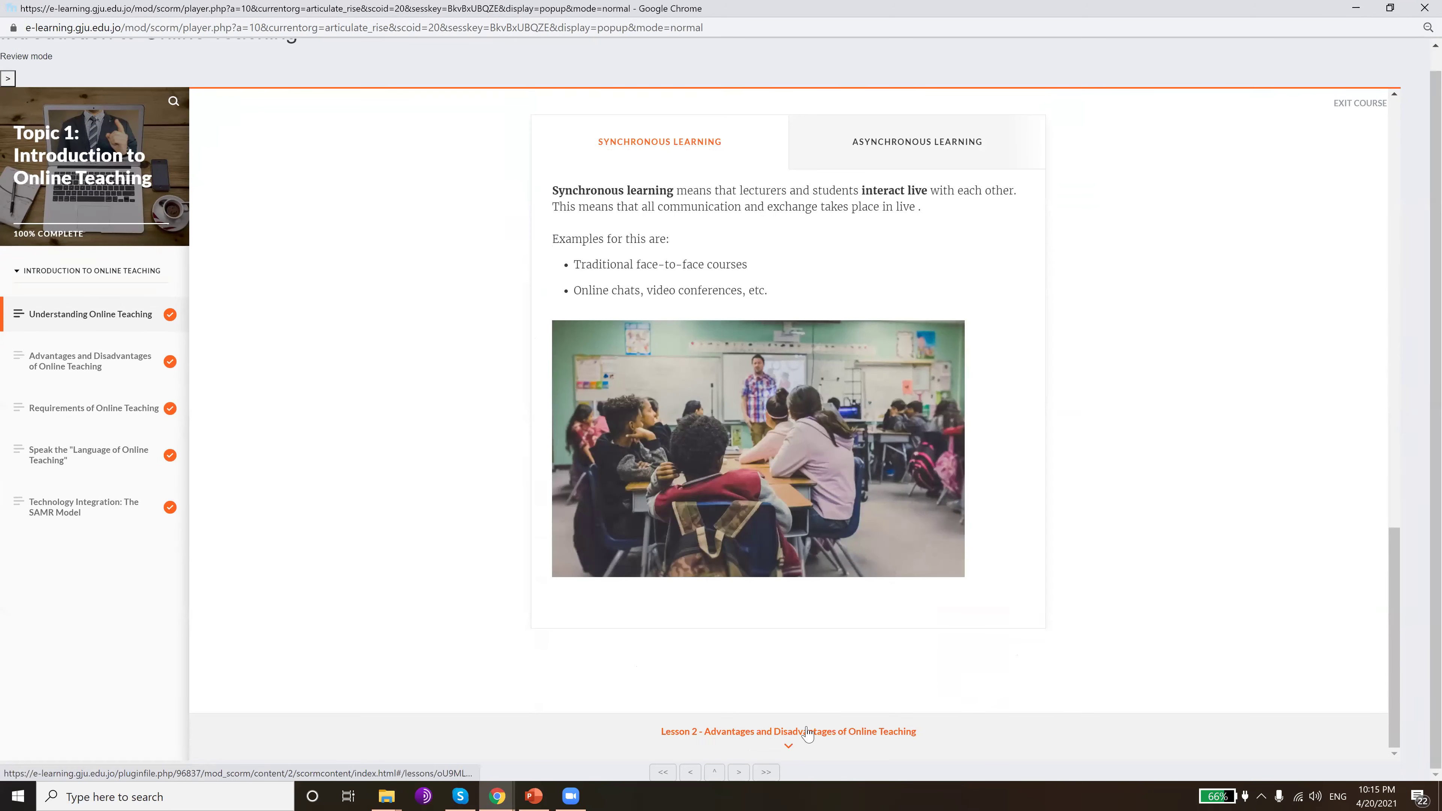
- Continue to Lesson 2, review it down to the pros and cons quiz, and close the player to return to Topic 1
click(807, 732)
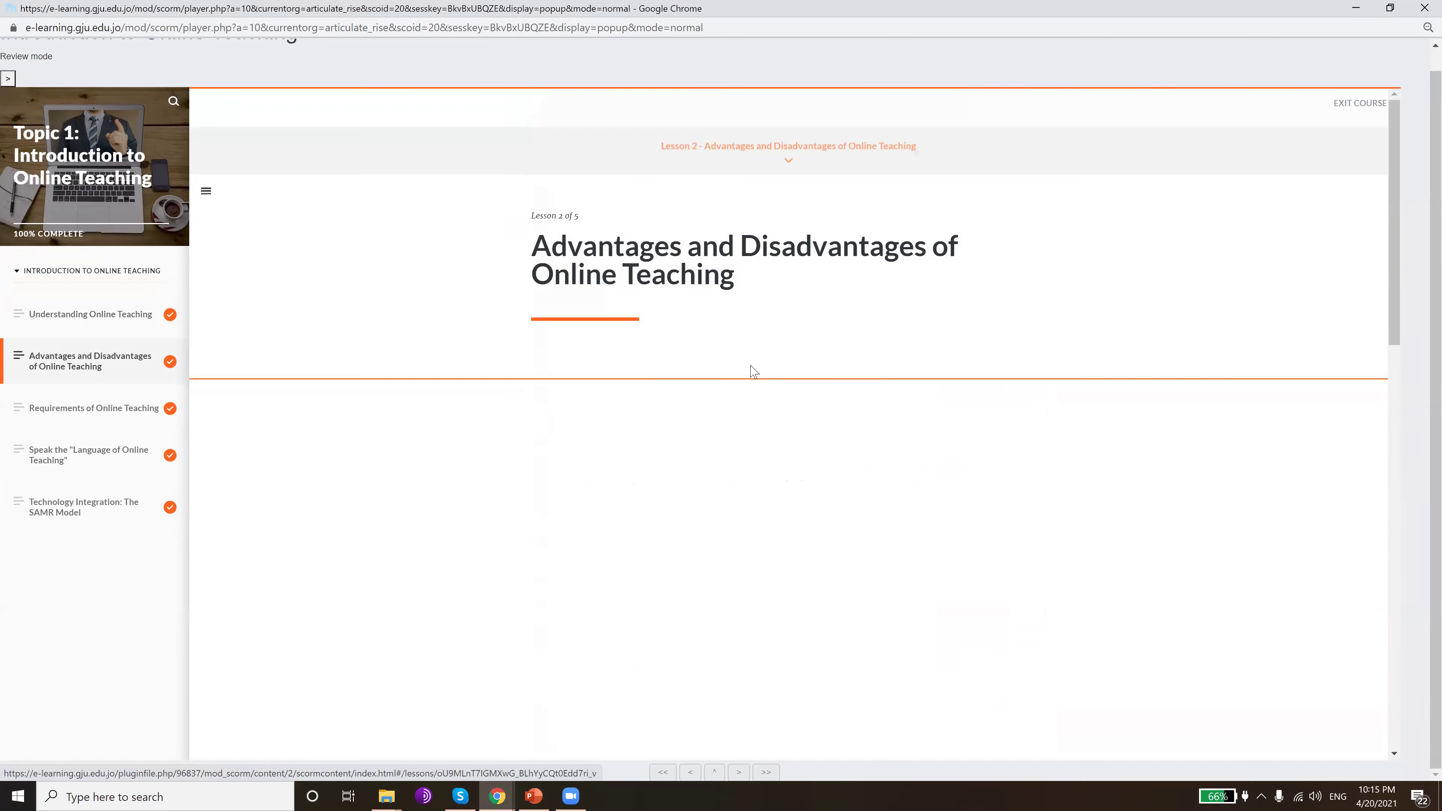
scroll(758, 309, down, 20)
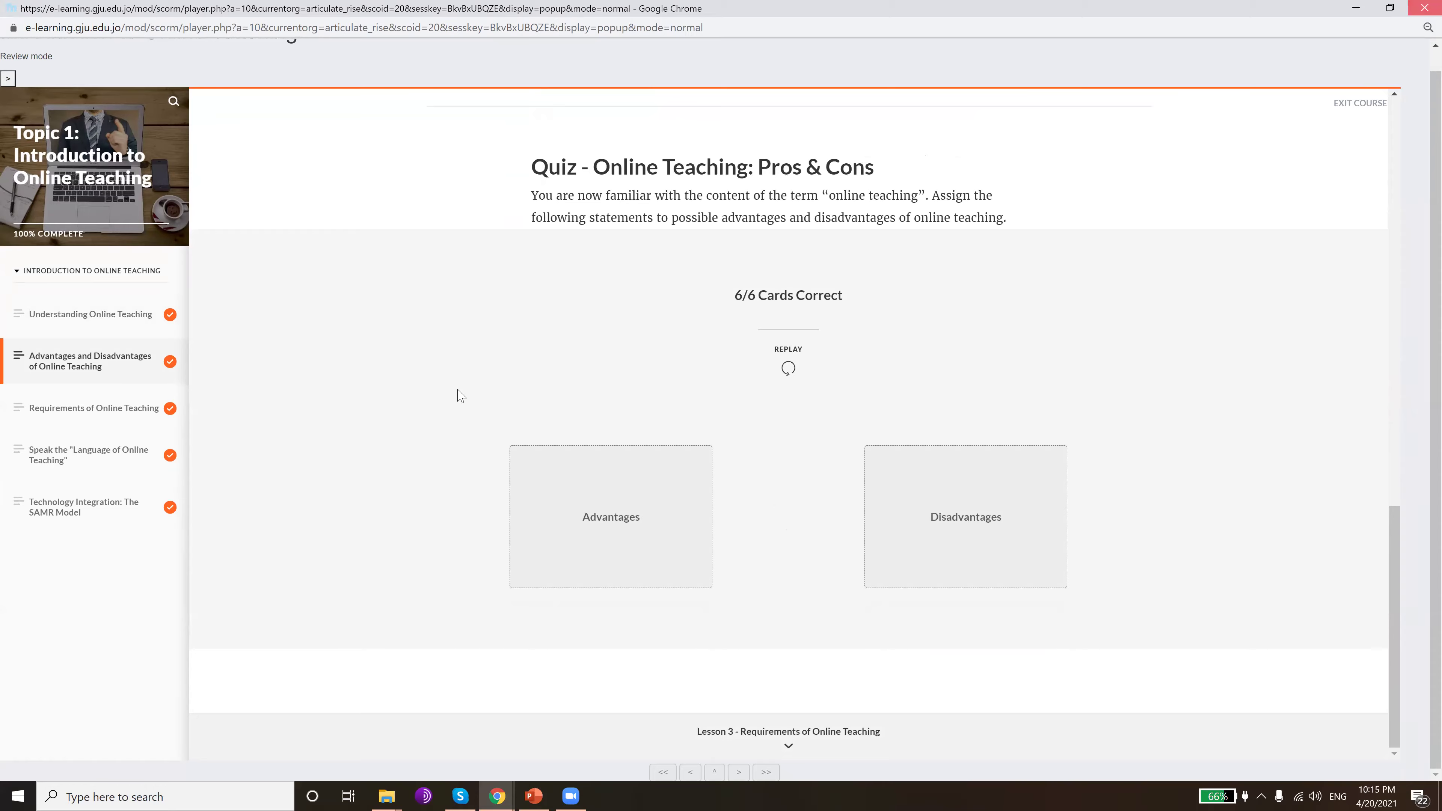
key(ctrl+w)
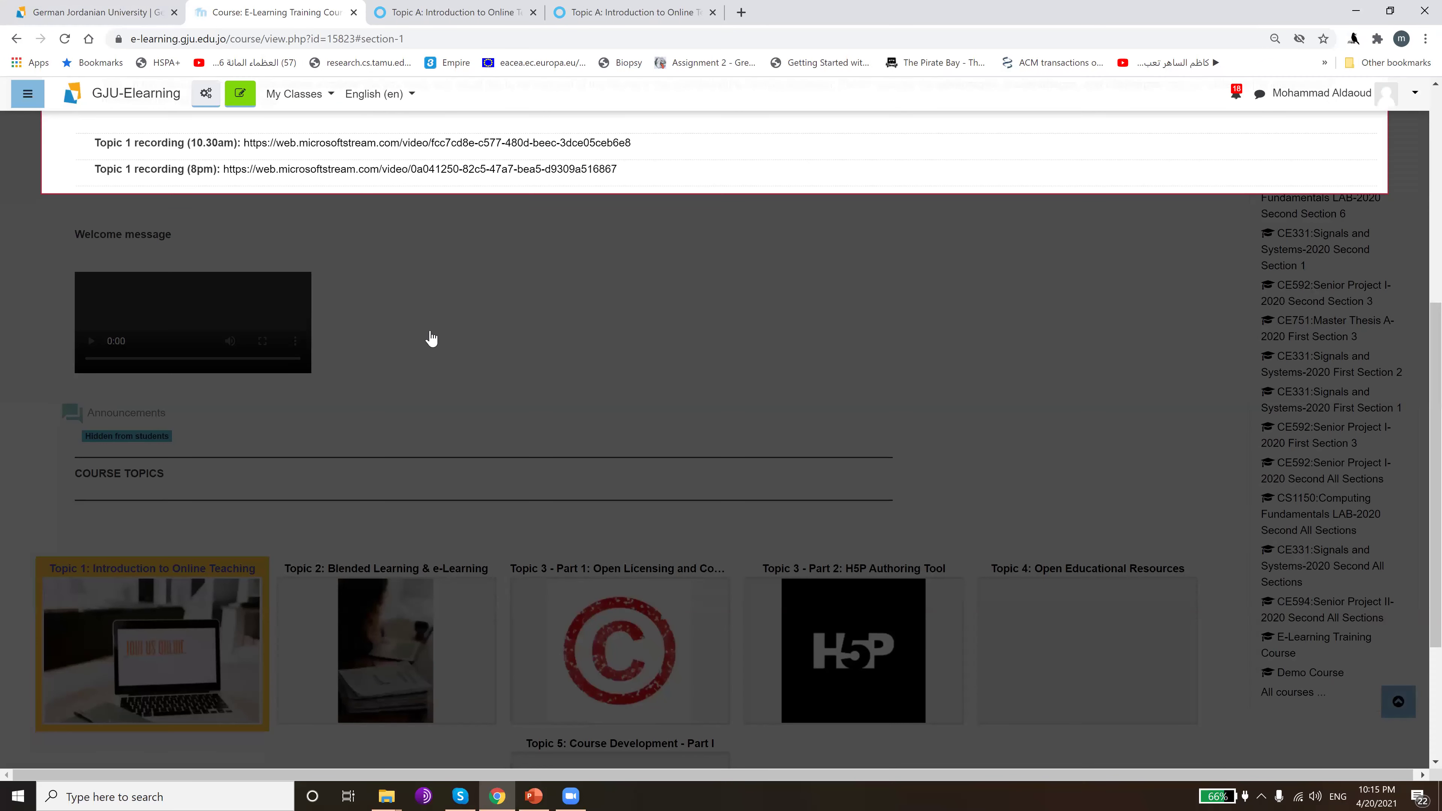
scroll(432, 339, up, 5)
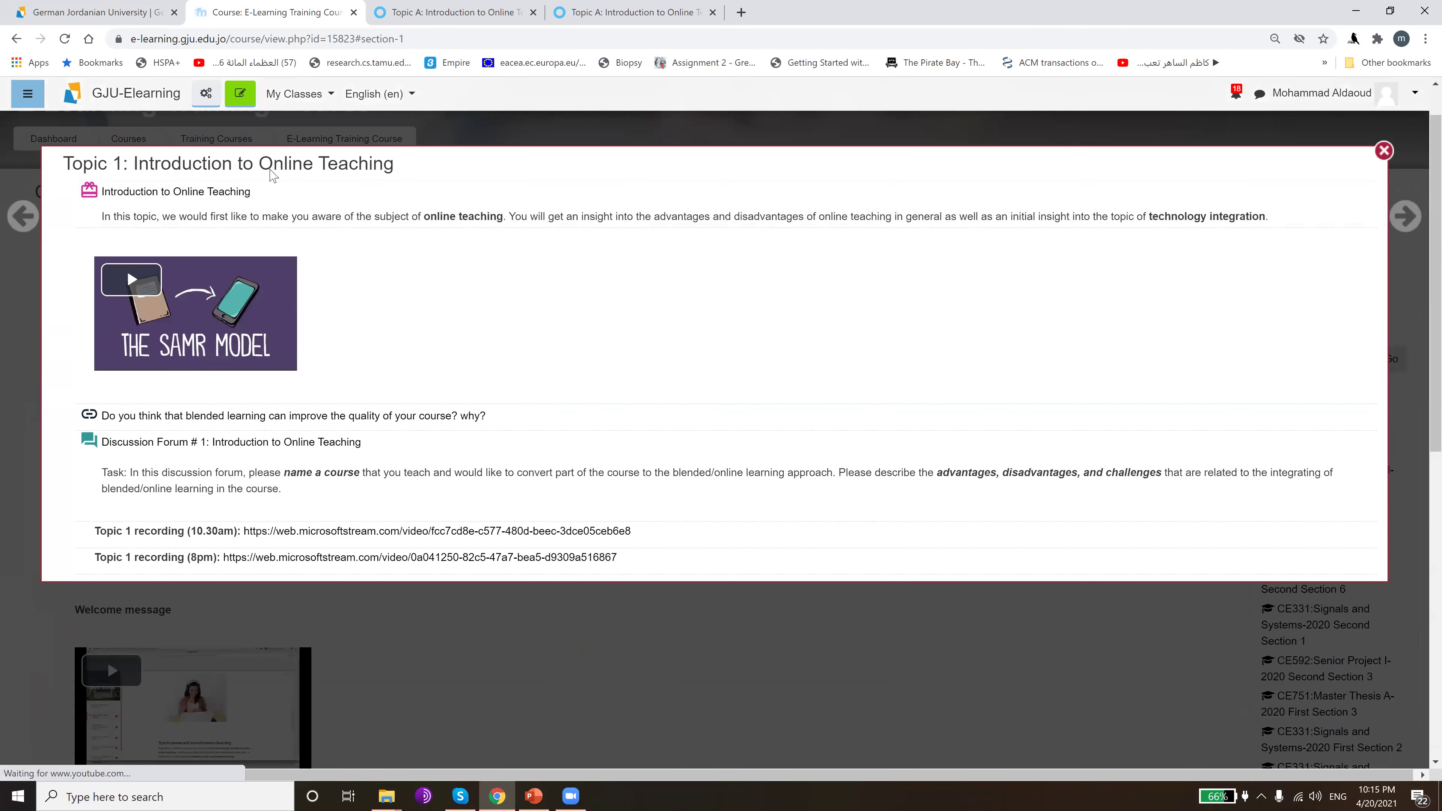
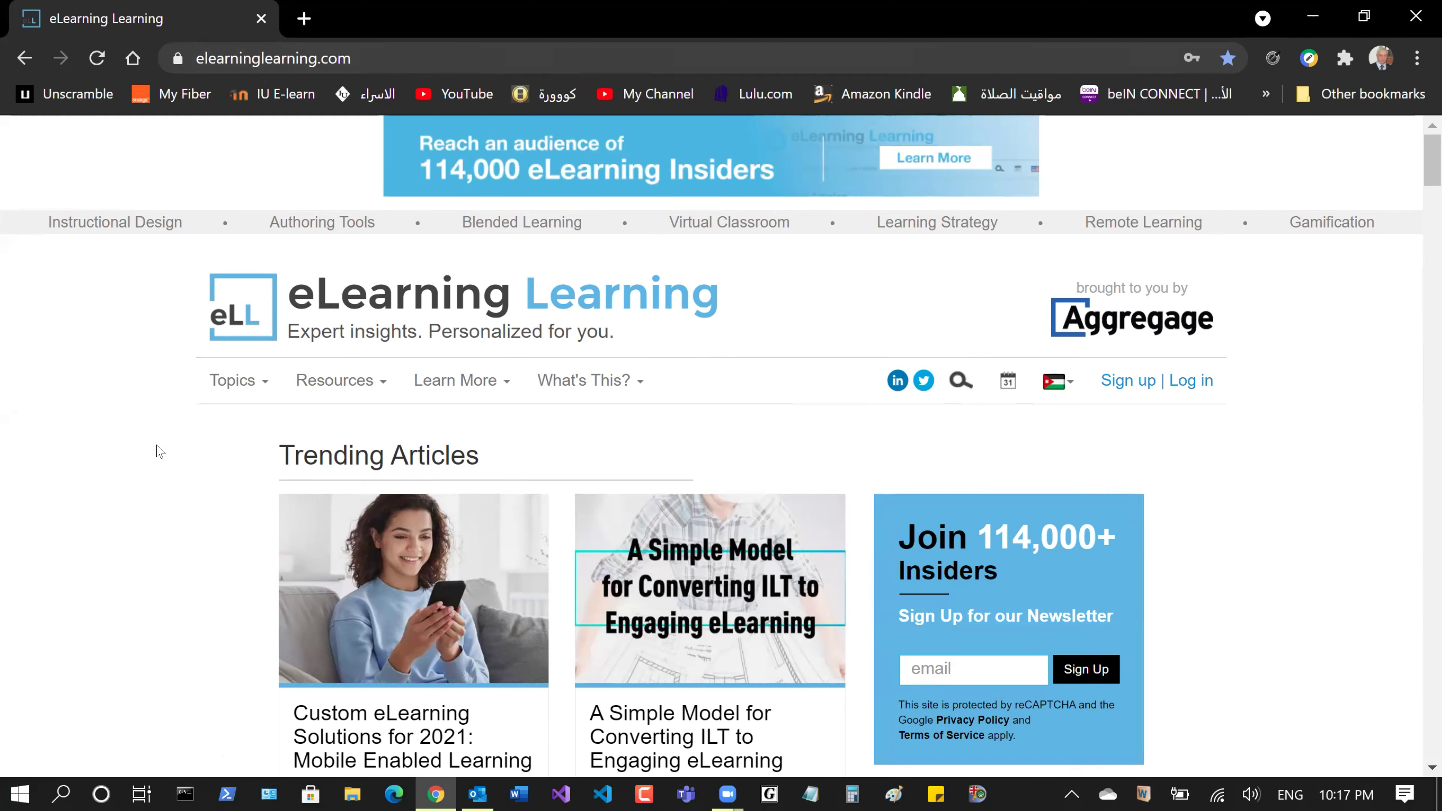
- Look through the Trending Articles and Trending Sources on the eLearning Learning home page
scroll(160, 451, down, 6)
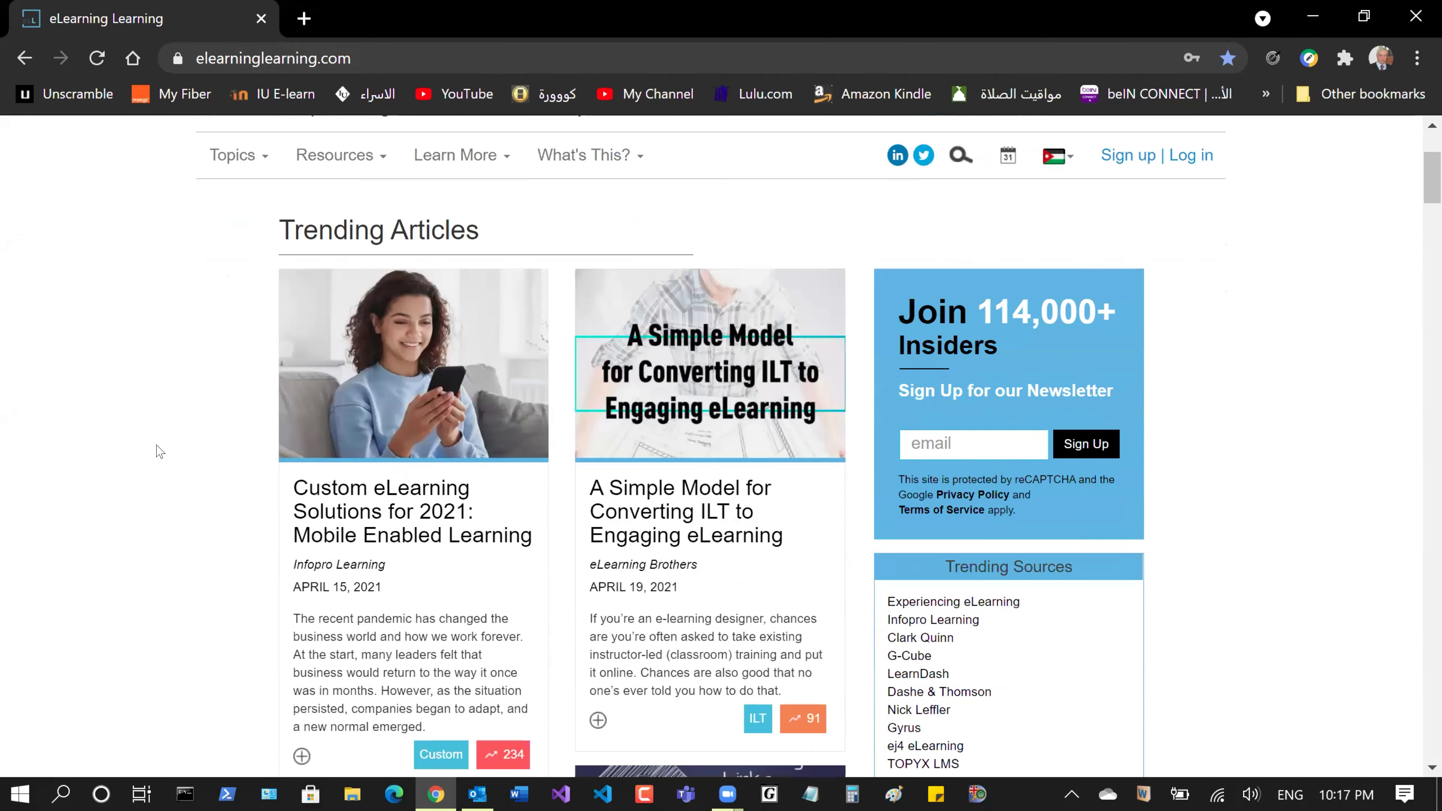
scroll(143, 561, up, 2)
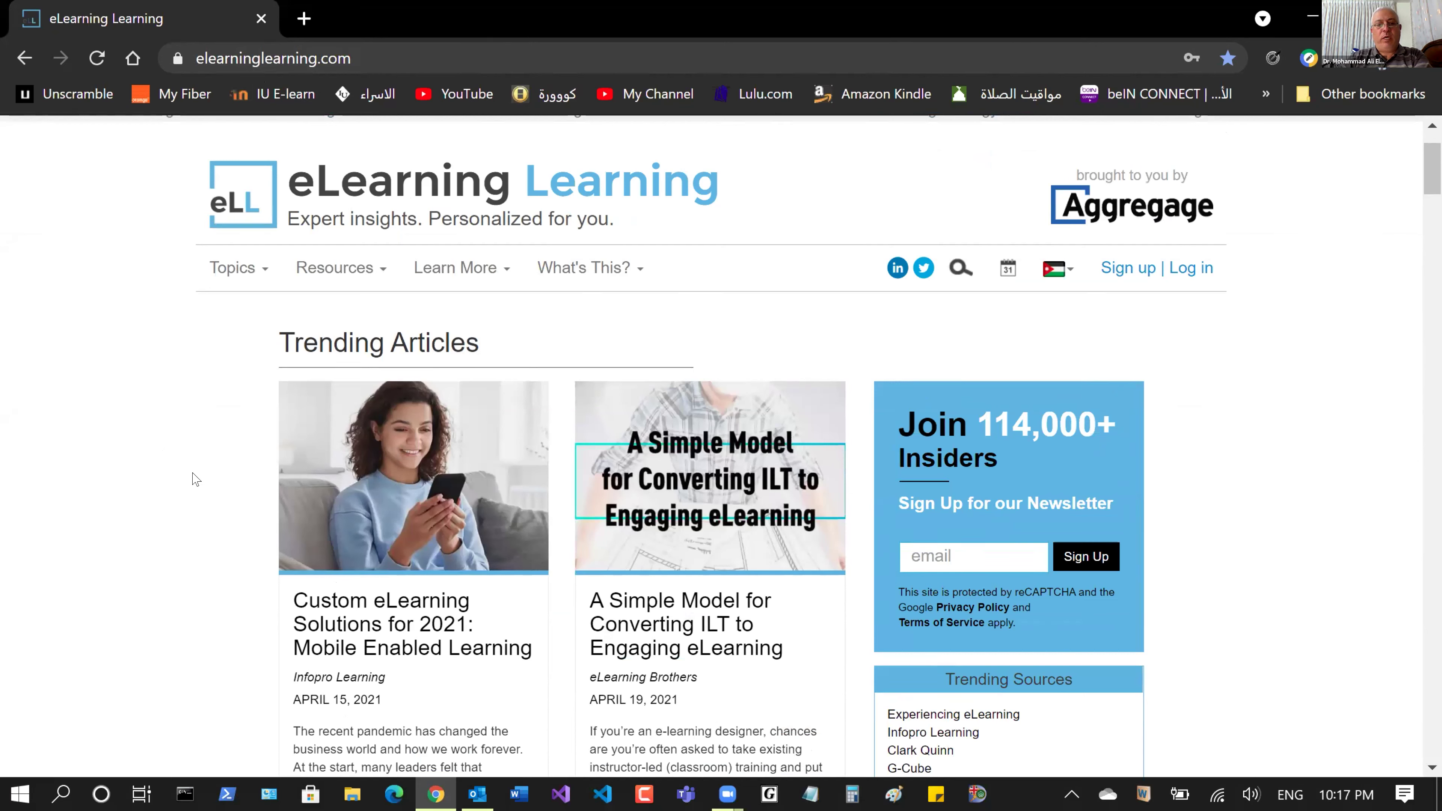
scroll(248, 531, up, 2)
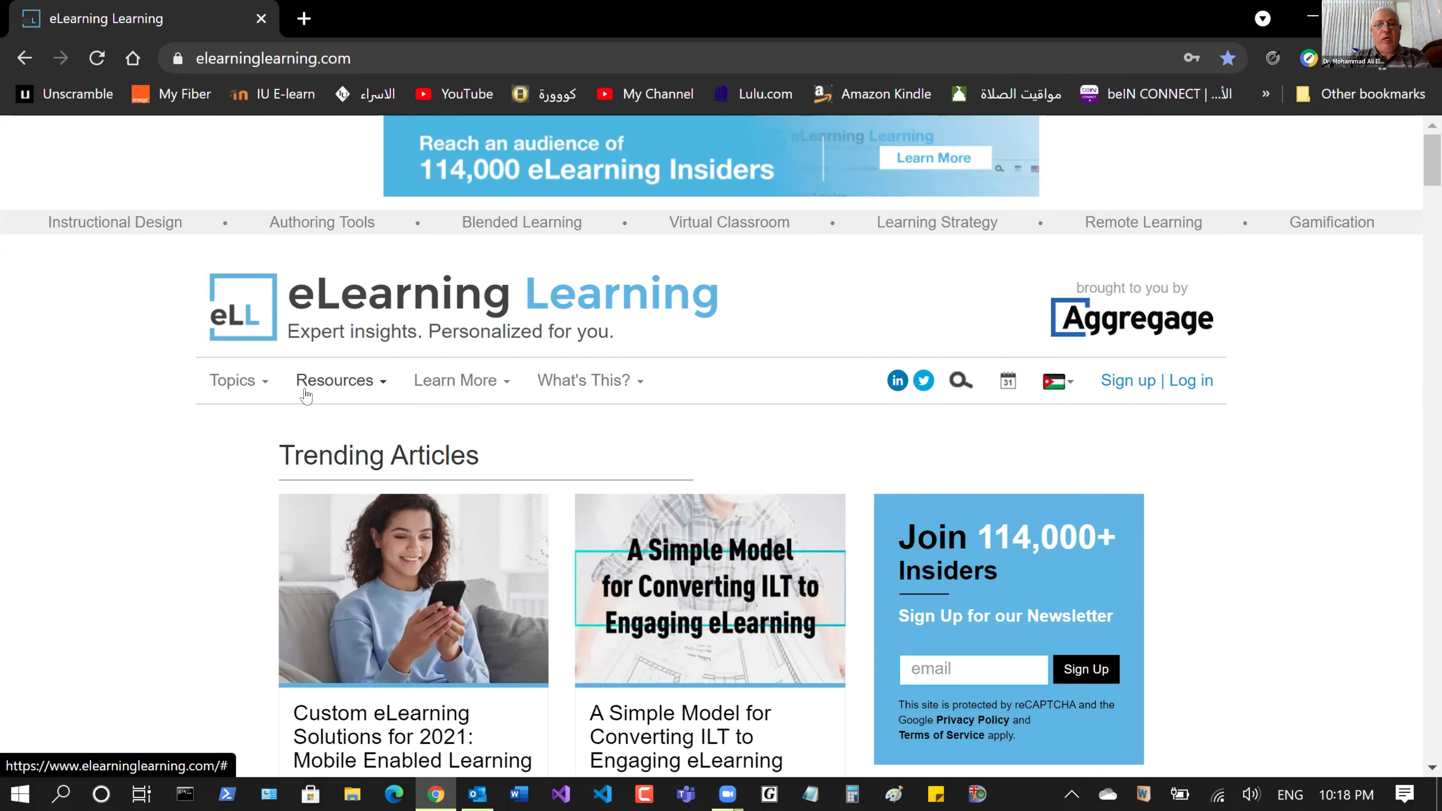
scroll(250, 404, down, 2)
scroll(249, 405, down, 4)
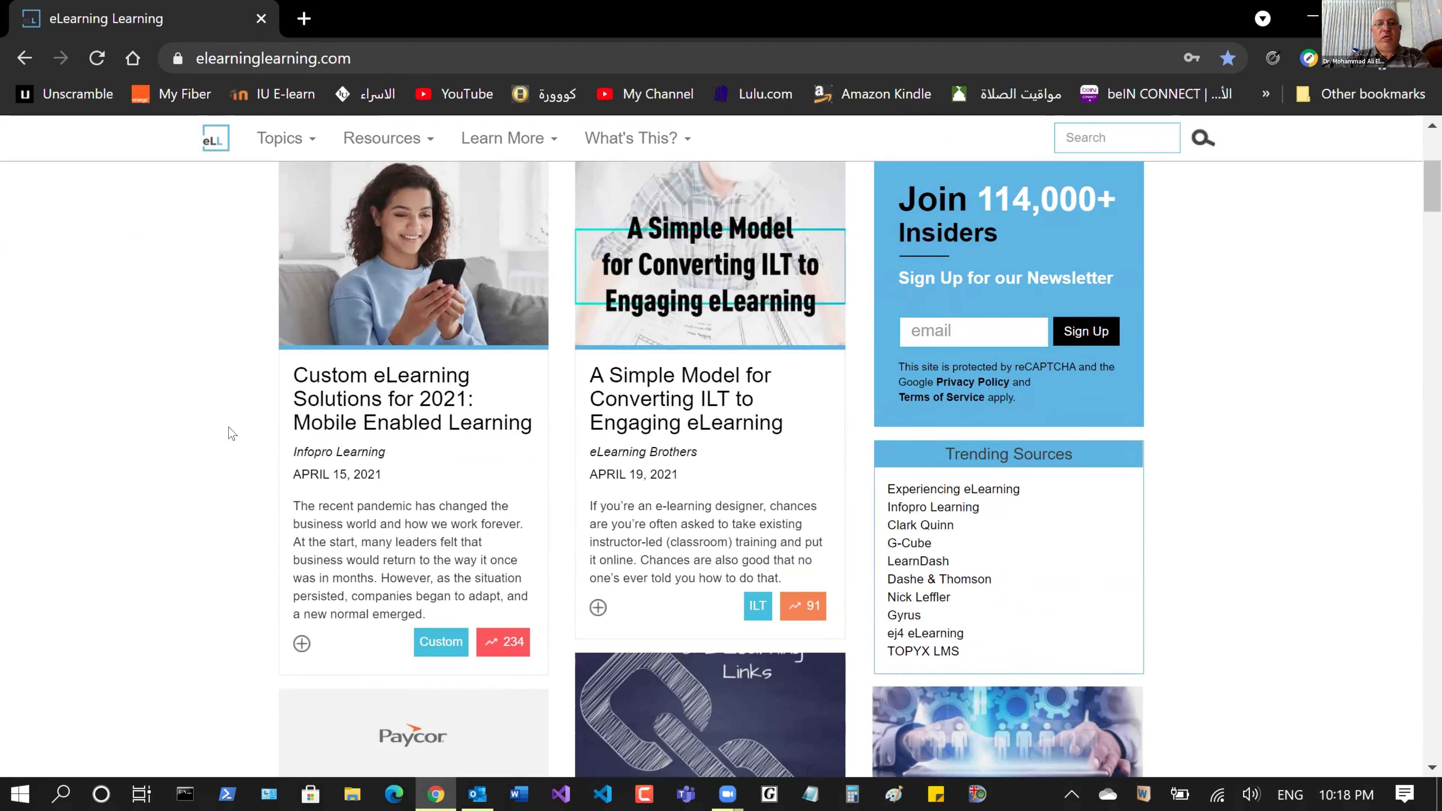
scroll(233, 455, down, 4)
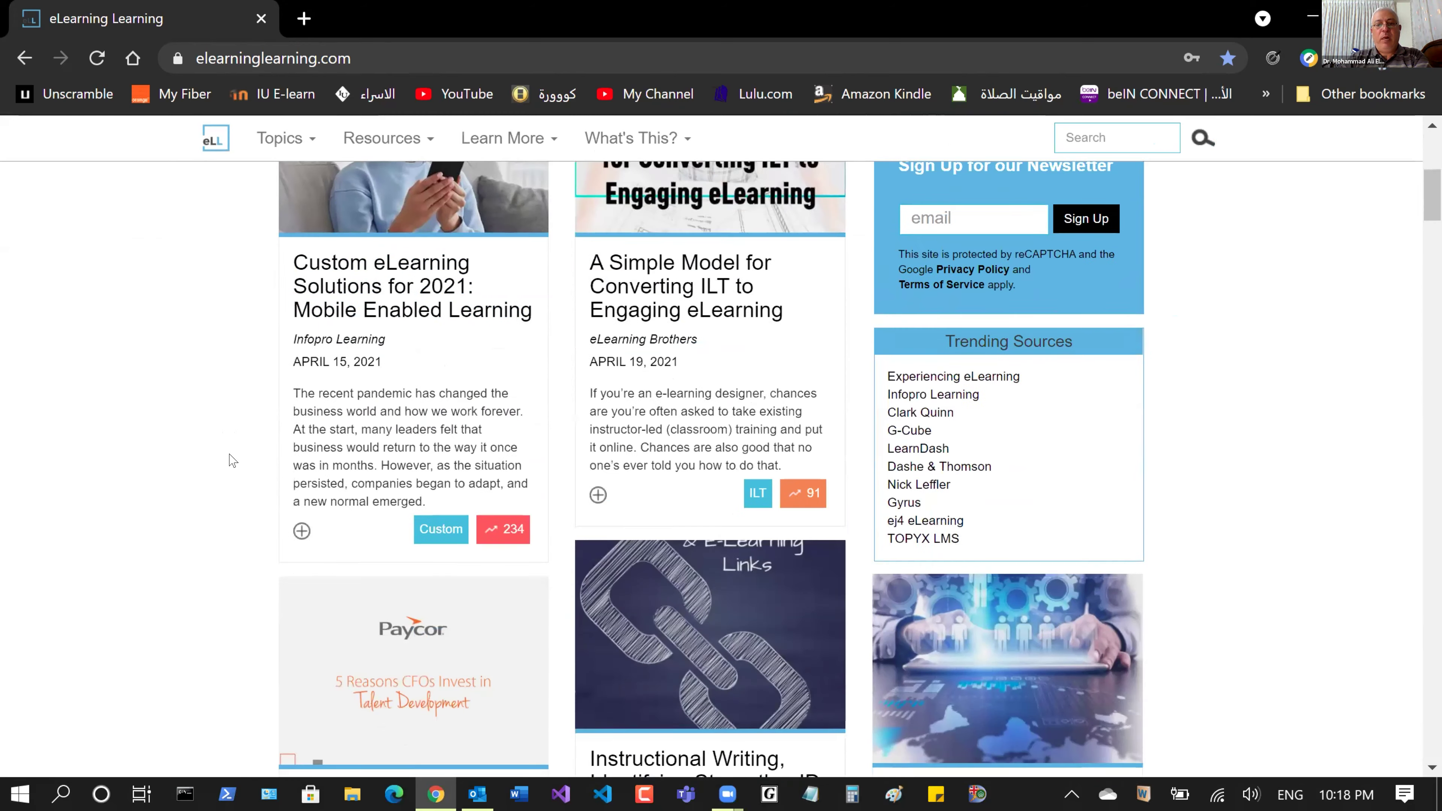
scroll(233, 458, up, 10)
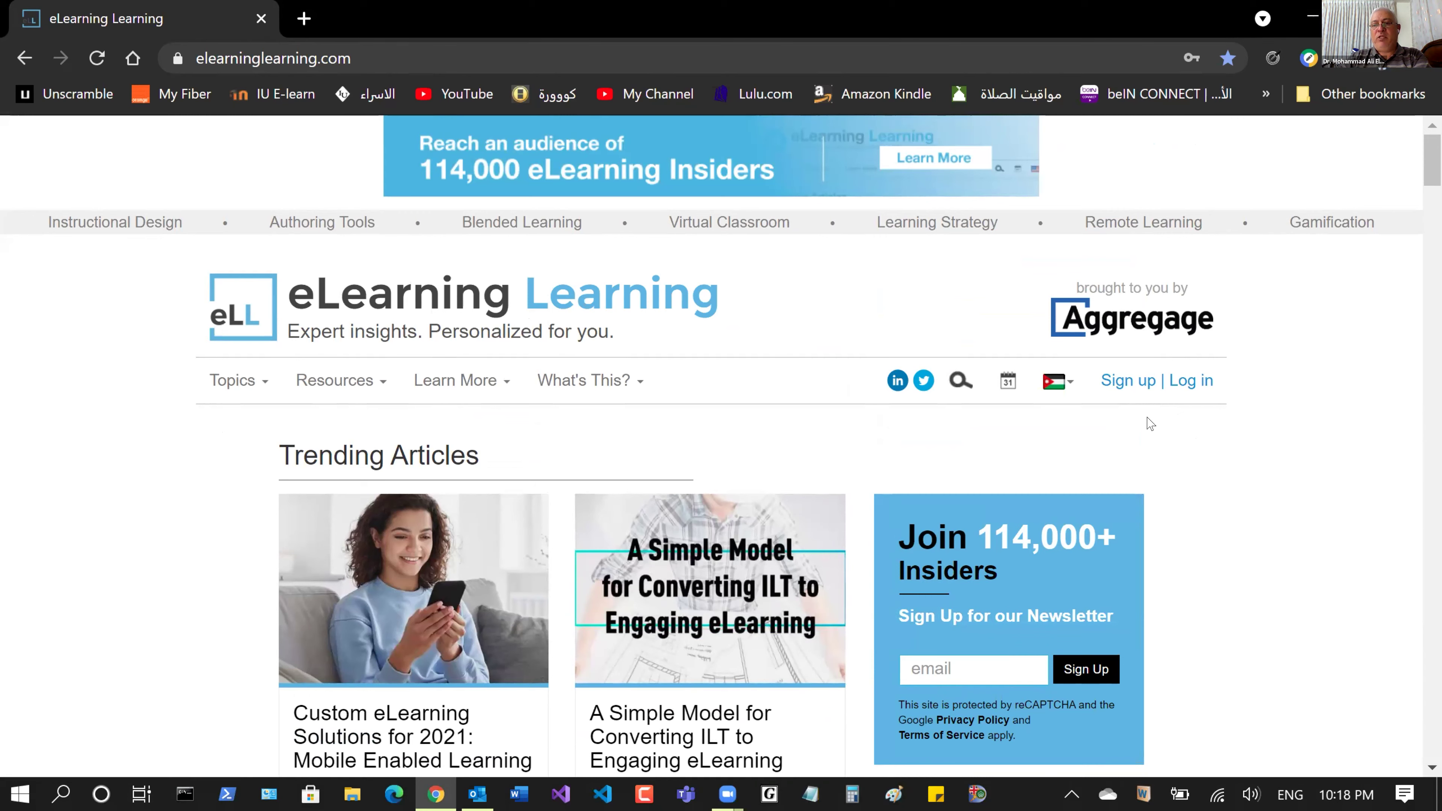
- Log in to eLearning Learning with the saved credentials and open the account's personal information
click(1186, 386)
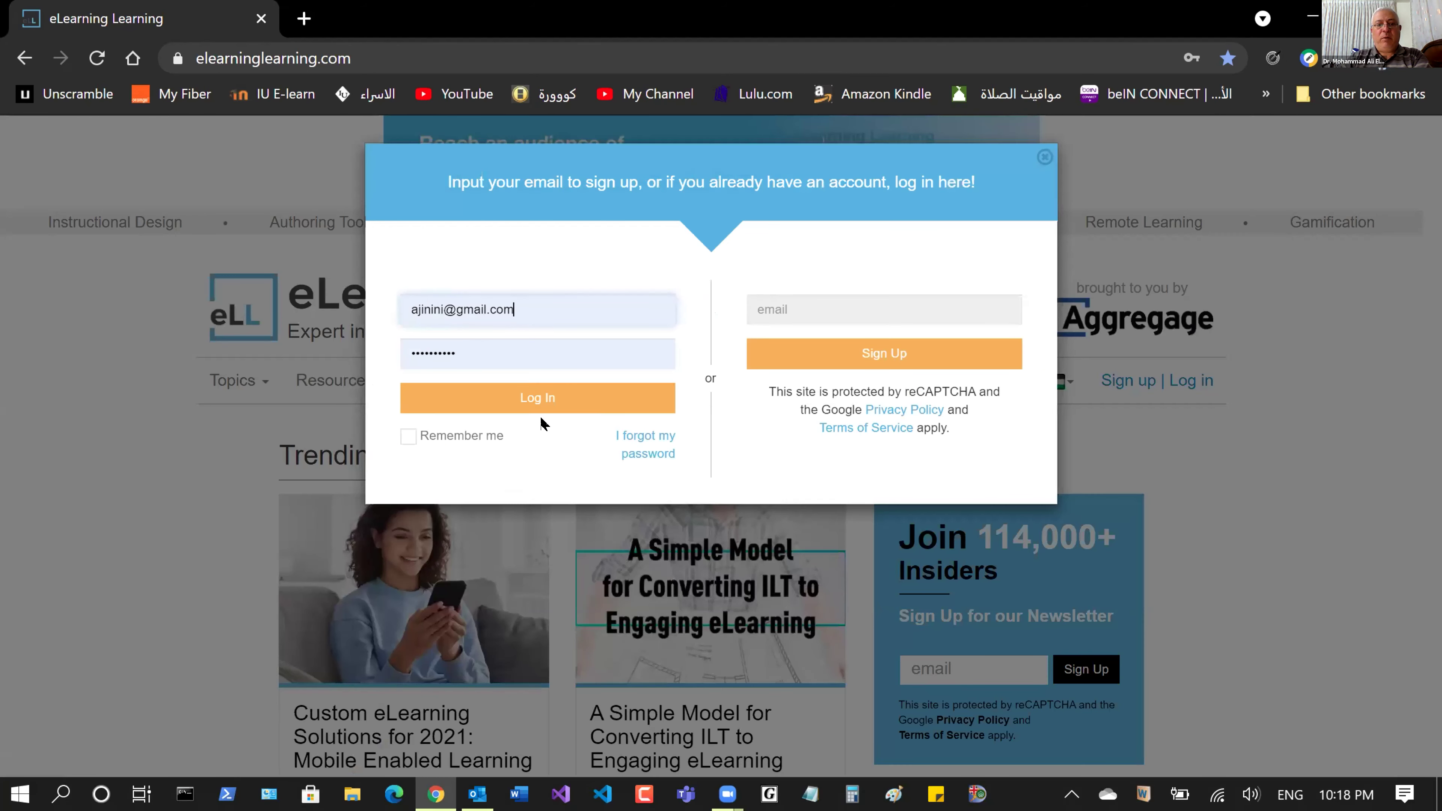
click(544, 401)
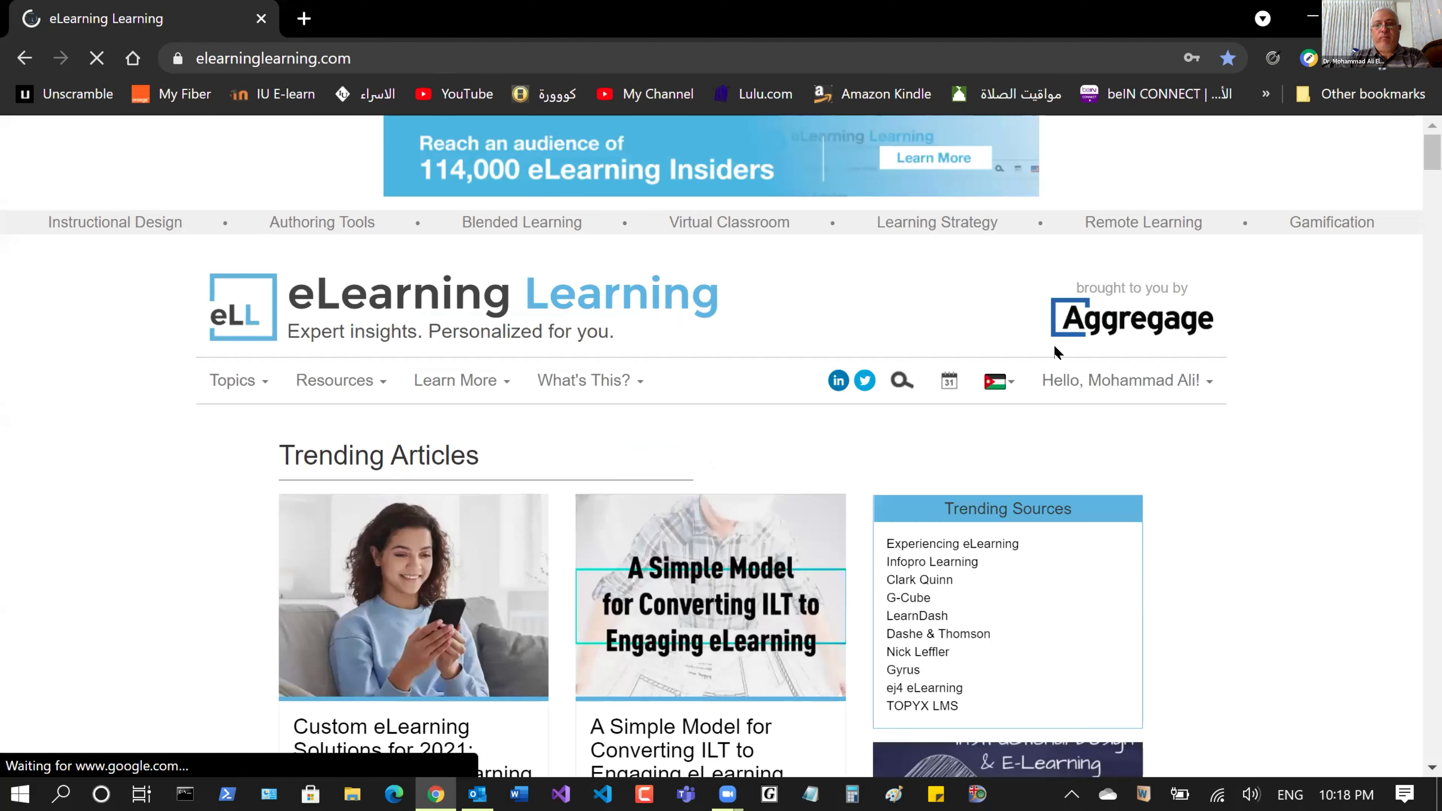
click(1136, 385)
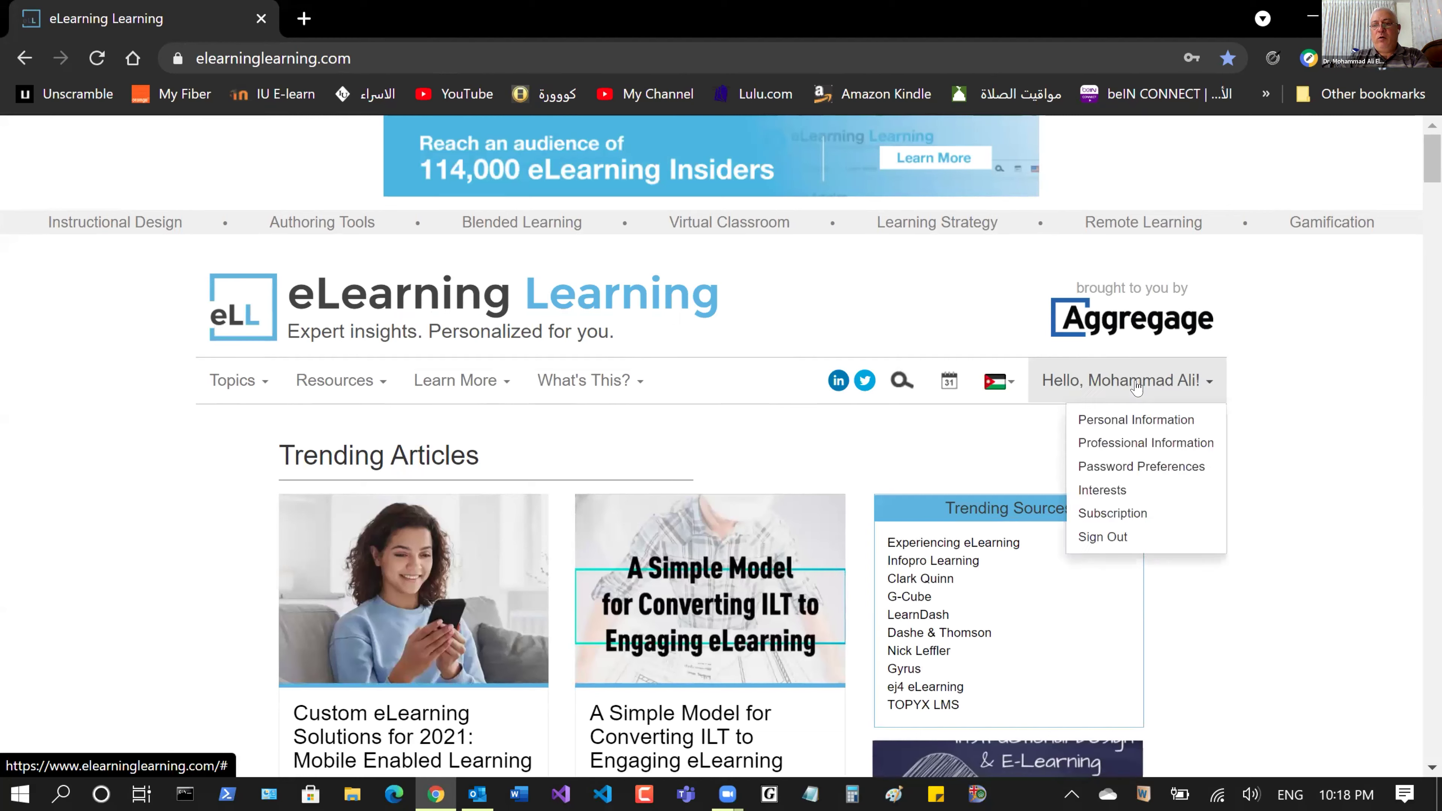
click(1123, 421)
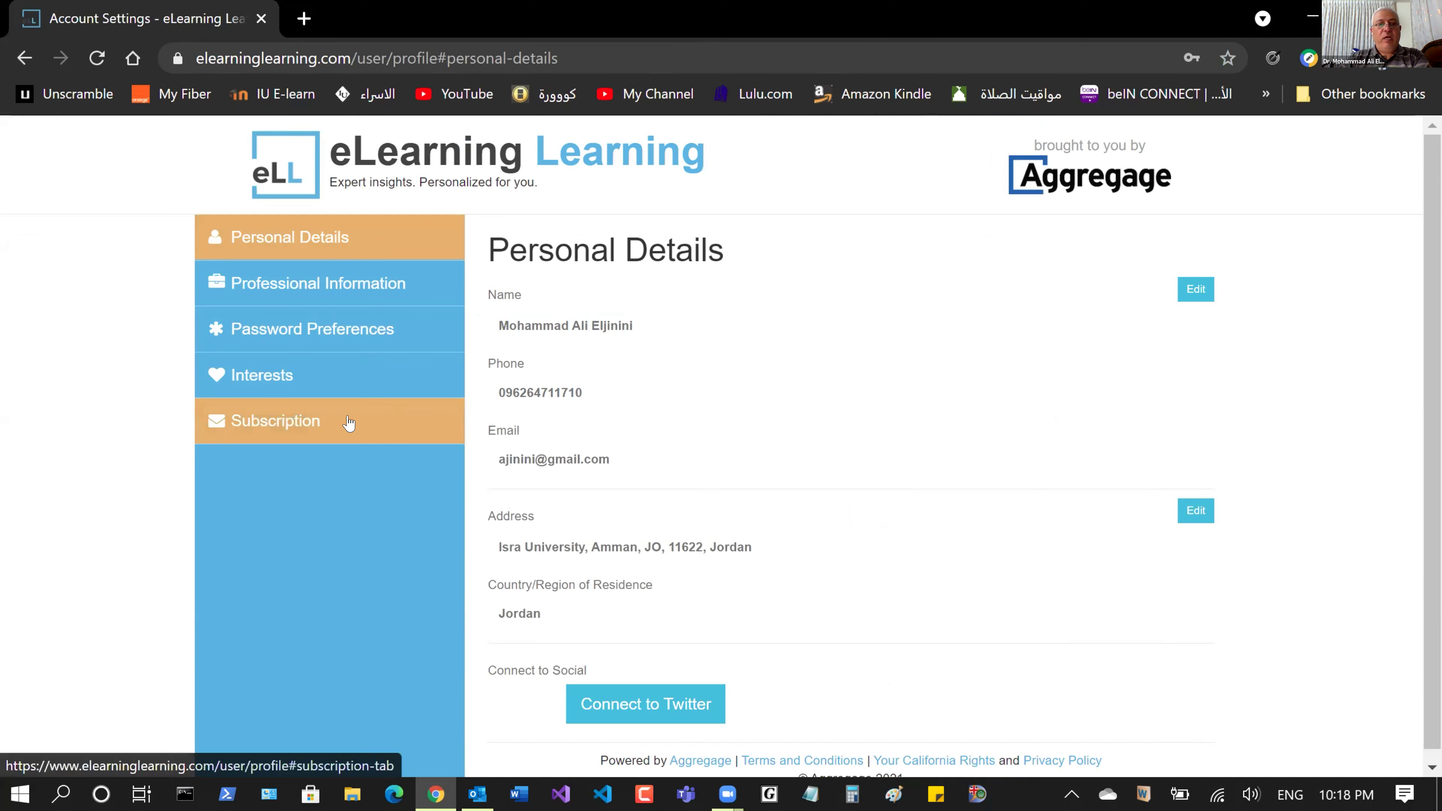
- Add the concept "Adoption" to the account's interests and check the Current Interests list
click(261, 377)
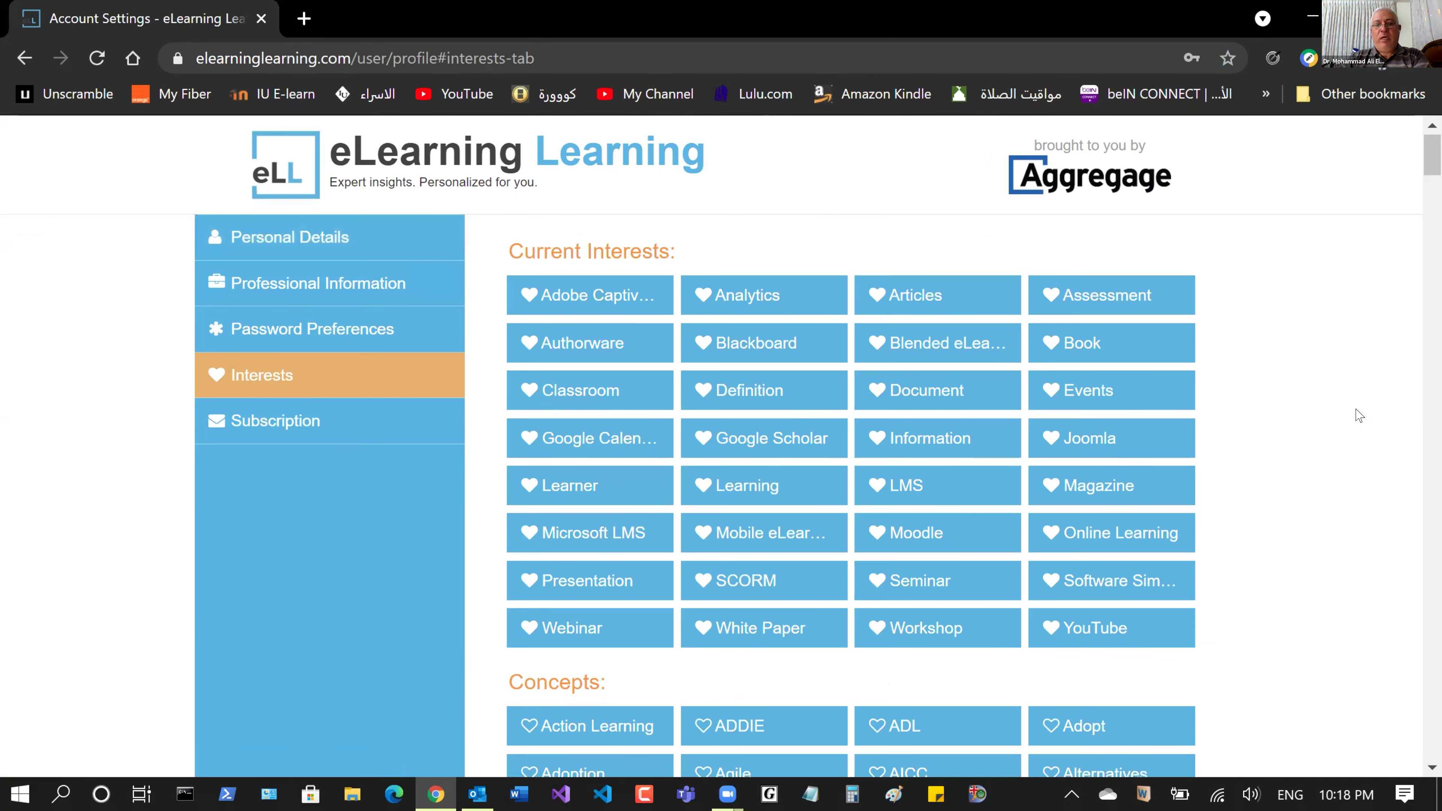
scroll(1357, 412, down, 5)
scroll(1359, 415, down, 2)
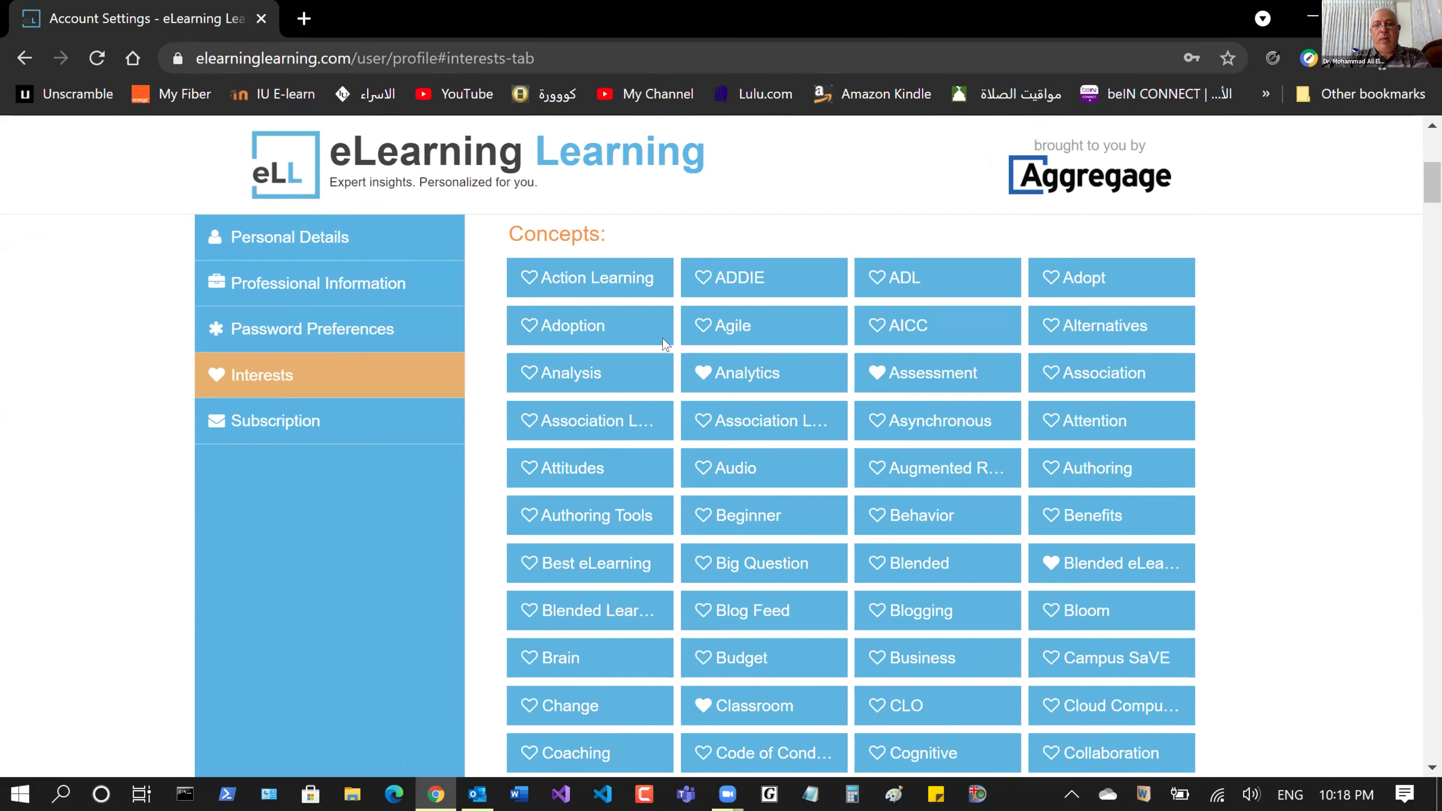
click(528, 326)
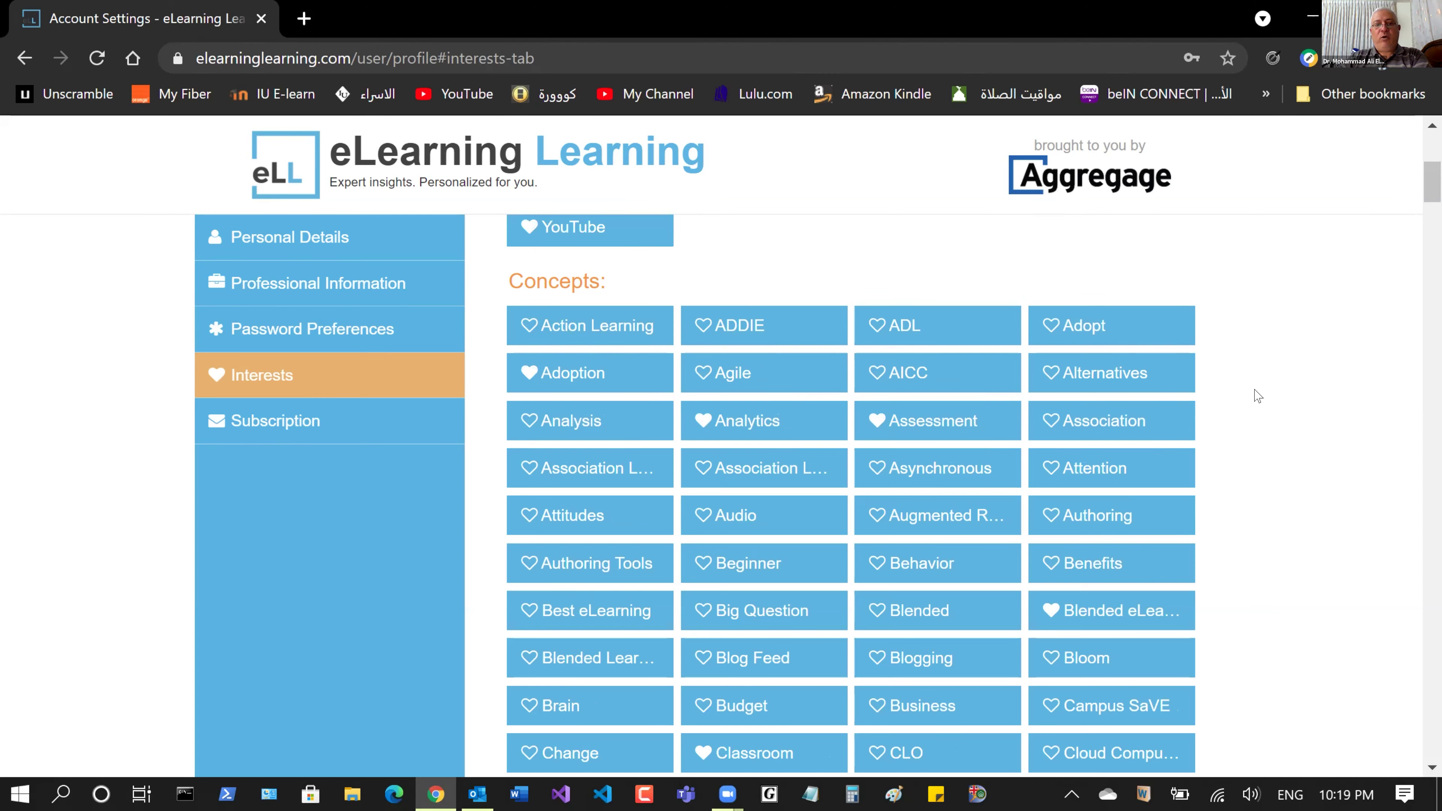
scroll(1281, 393, up, 6)
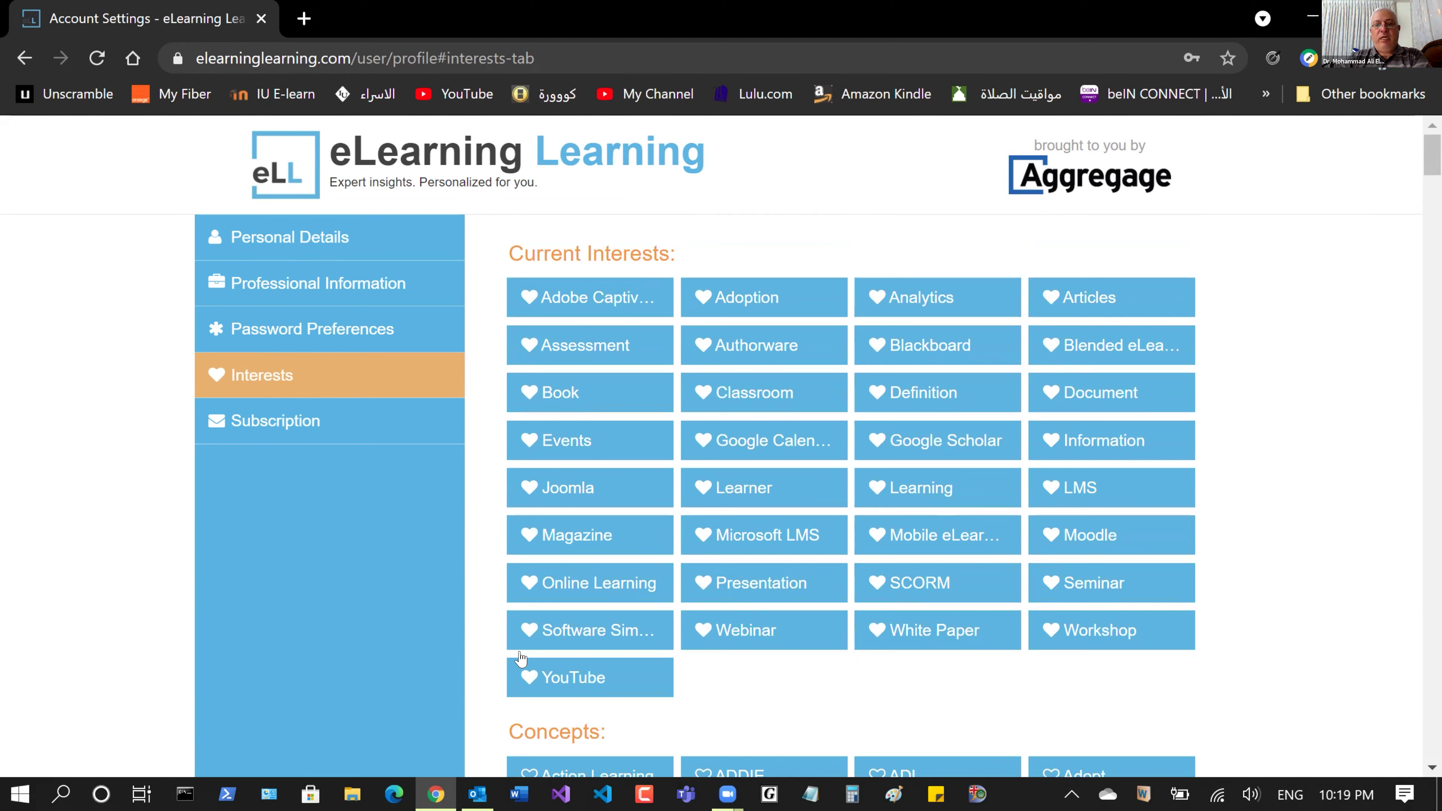
- Look through the available Concepts interests down to the start of the Tools section
scroll(1351, 425, down, 6)
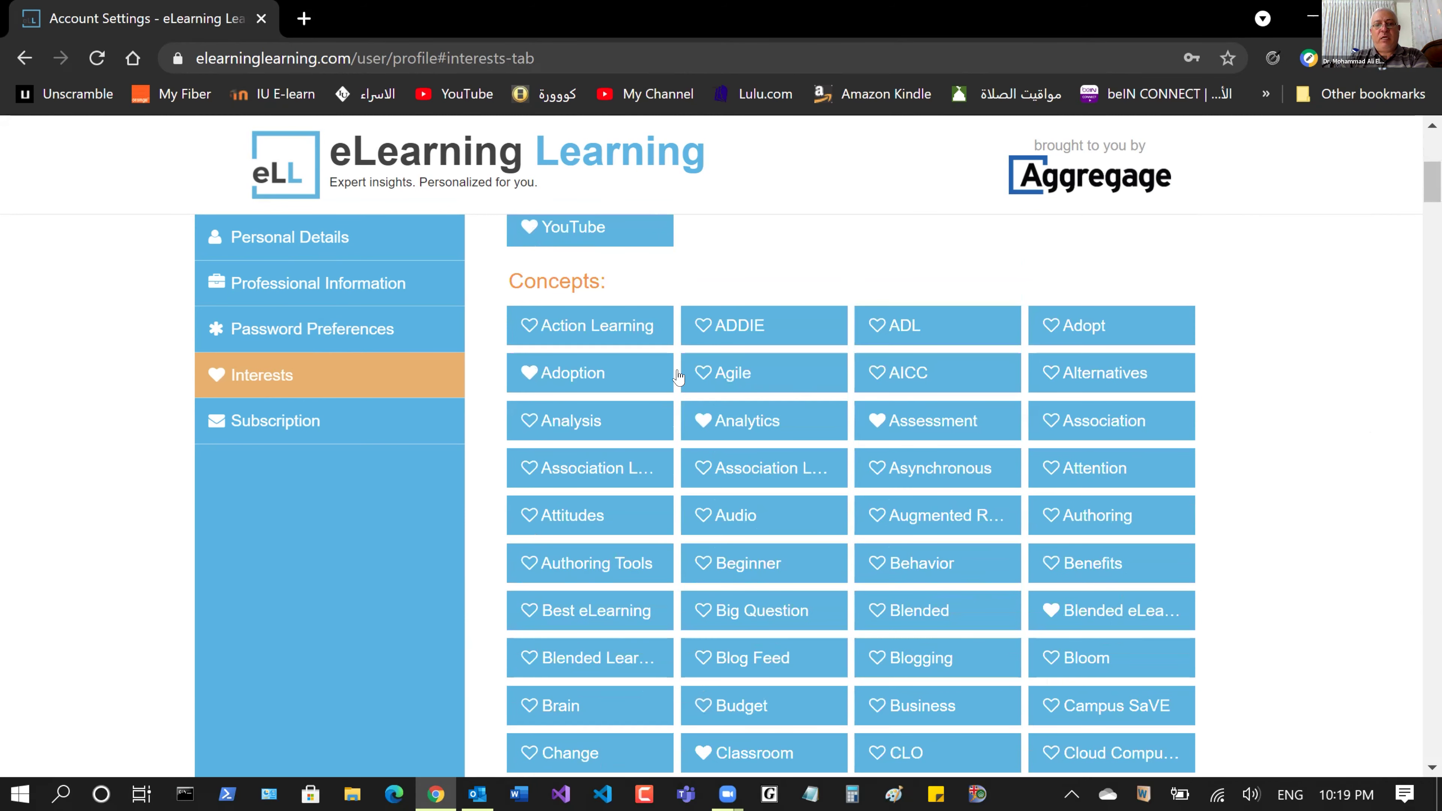
scroll(1152, 441, down, 3)
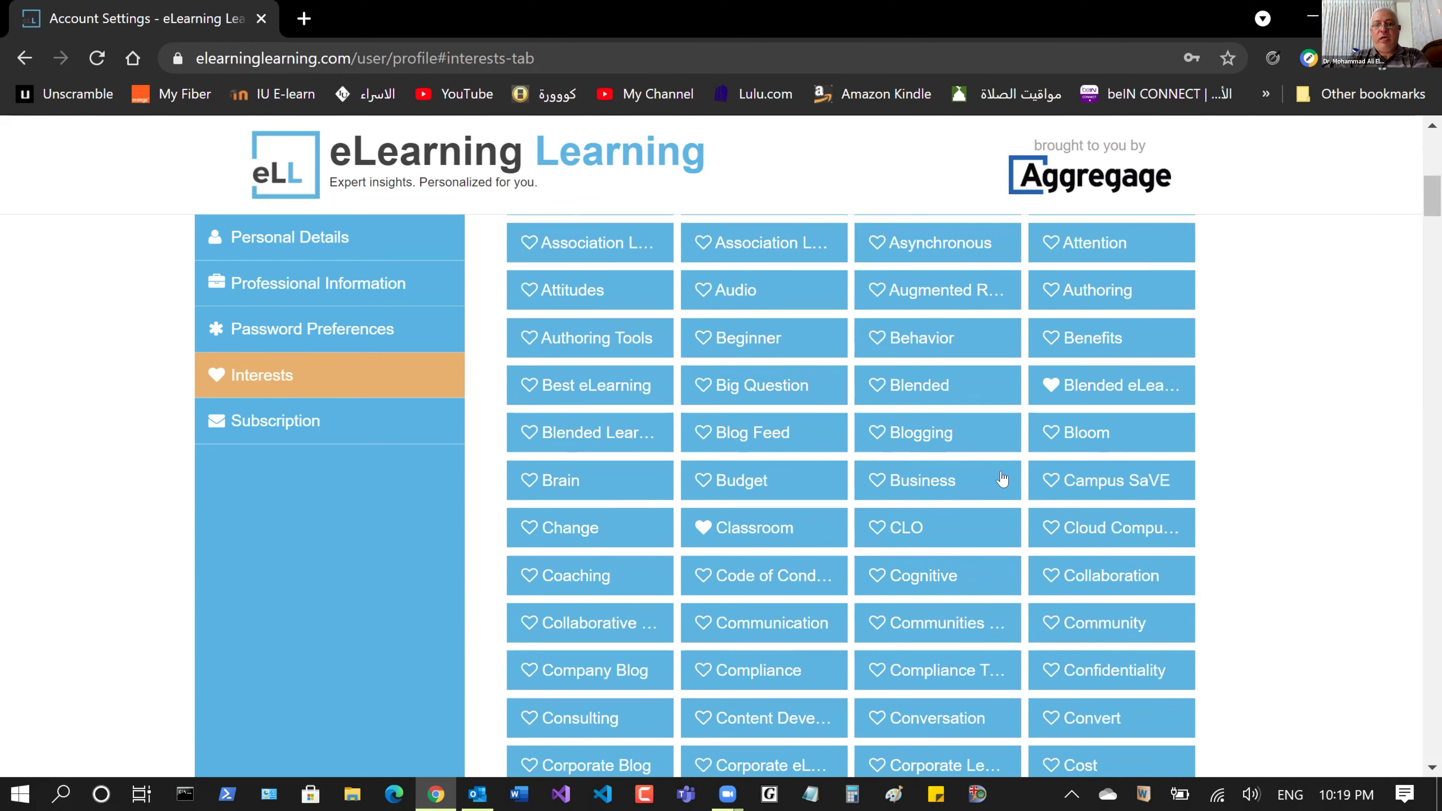
scroll(1002, 480, down, 2)
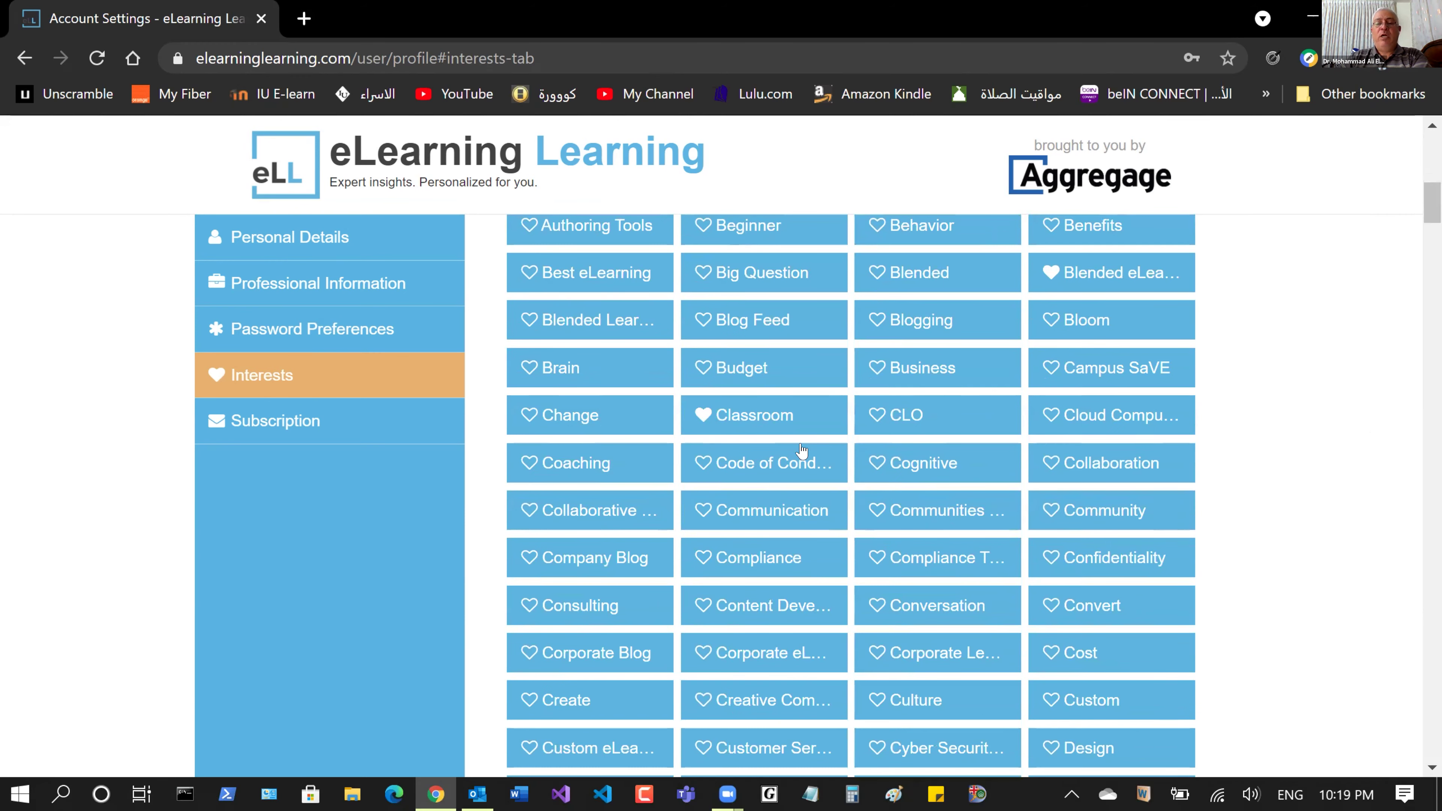
scroll(1257, 420, down, 8)
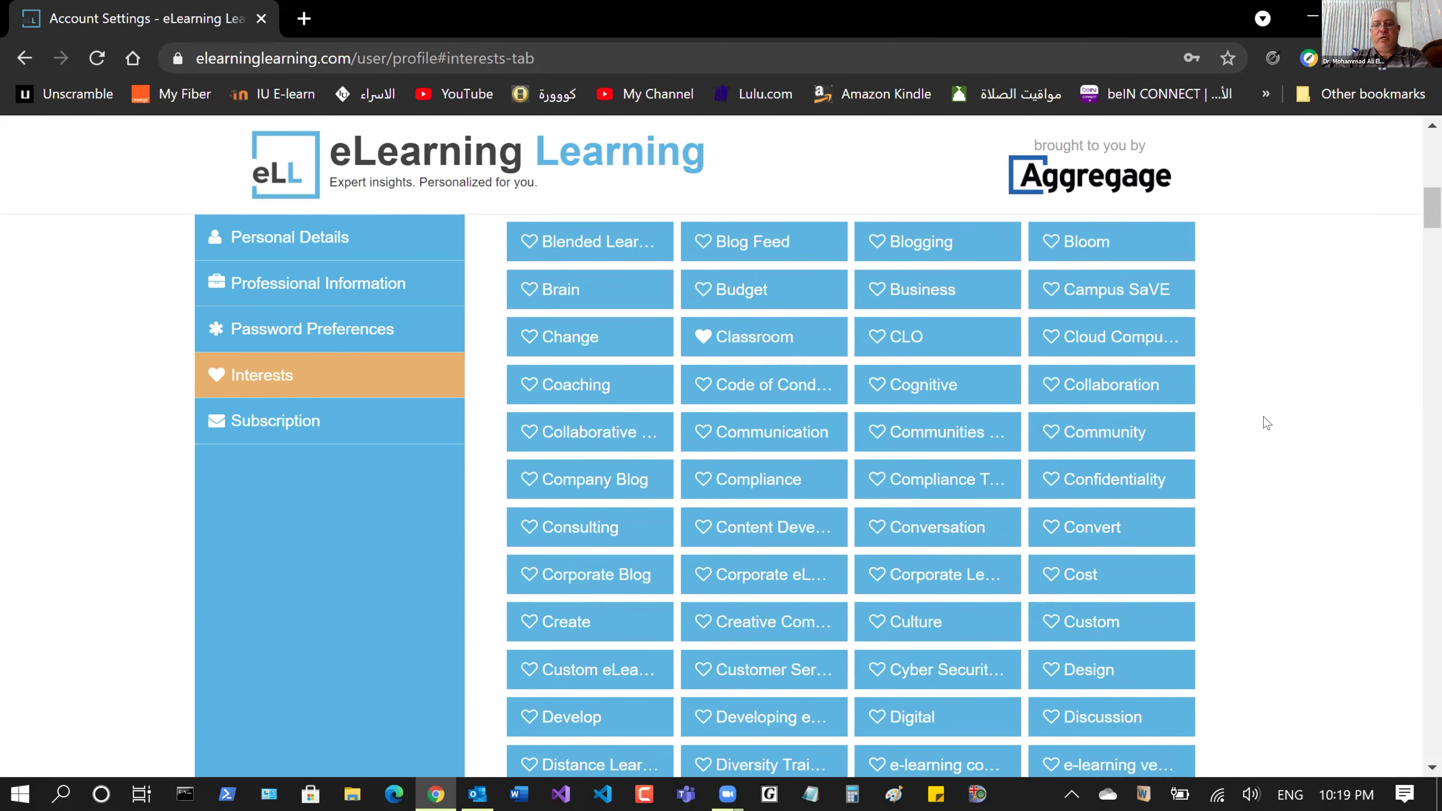
scroll(1268, 423, down, 15)
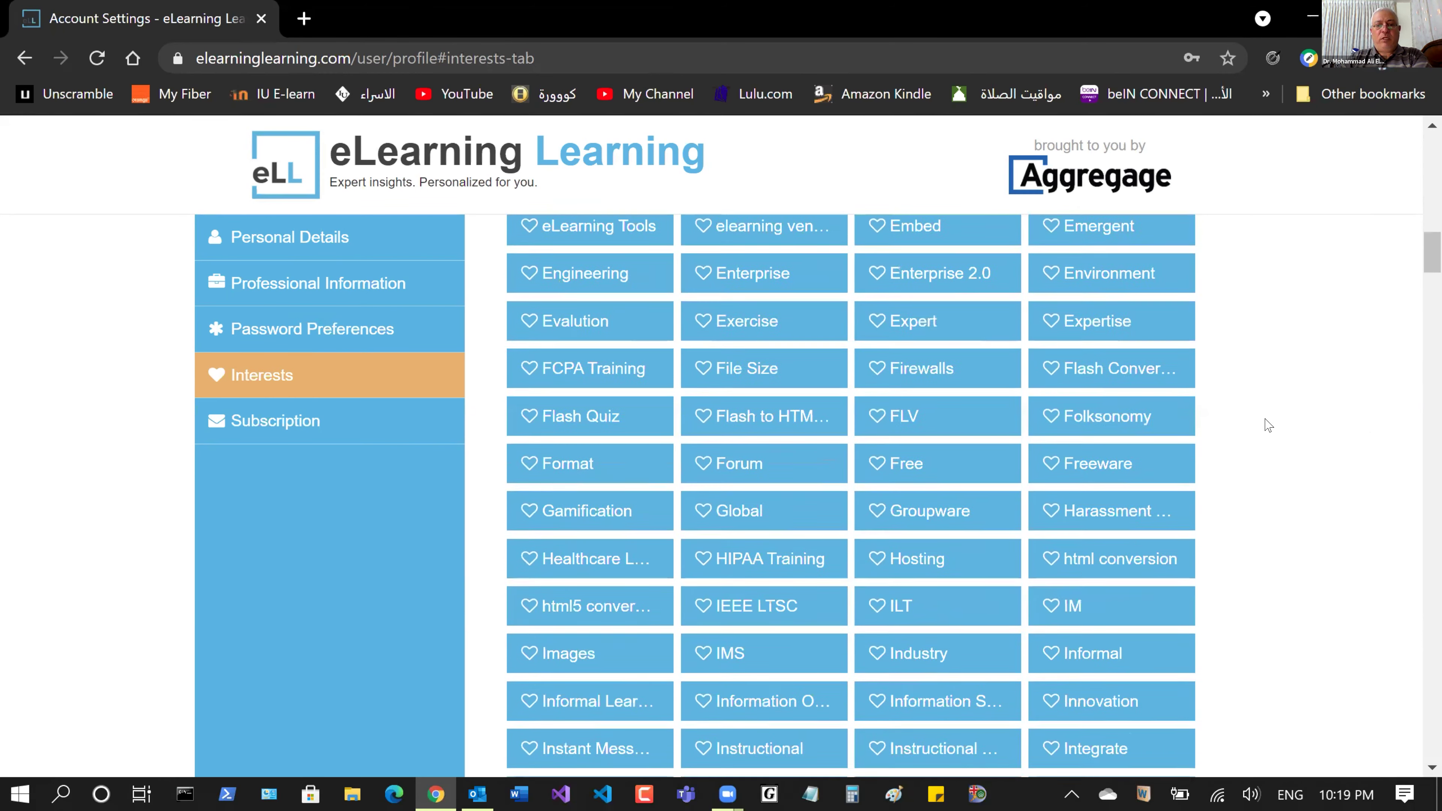
scroll(1267, 428, down, 14)
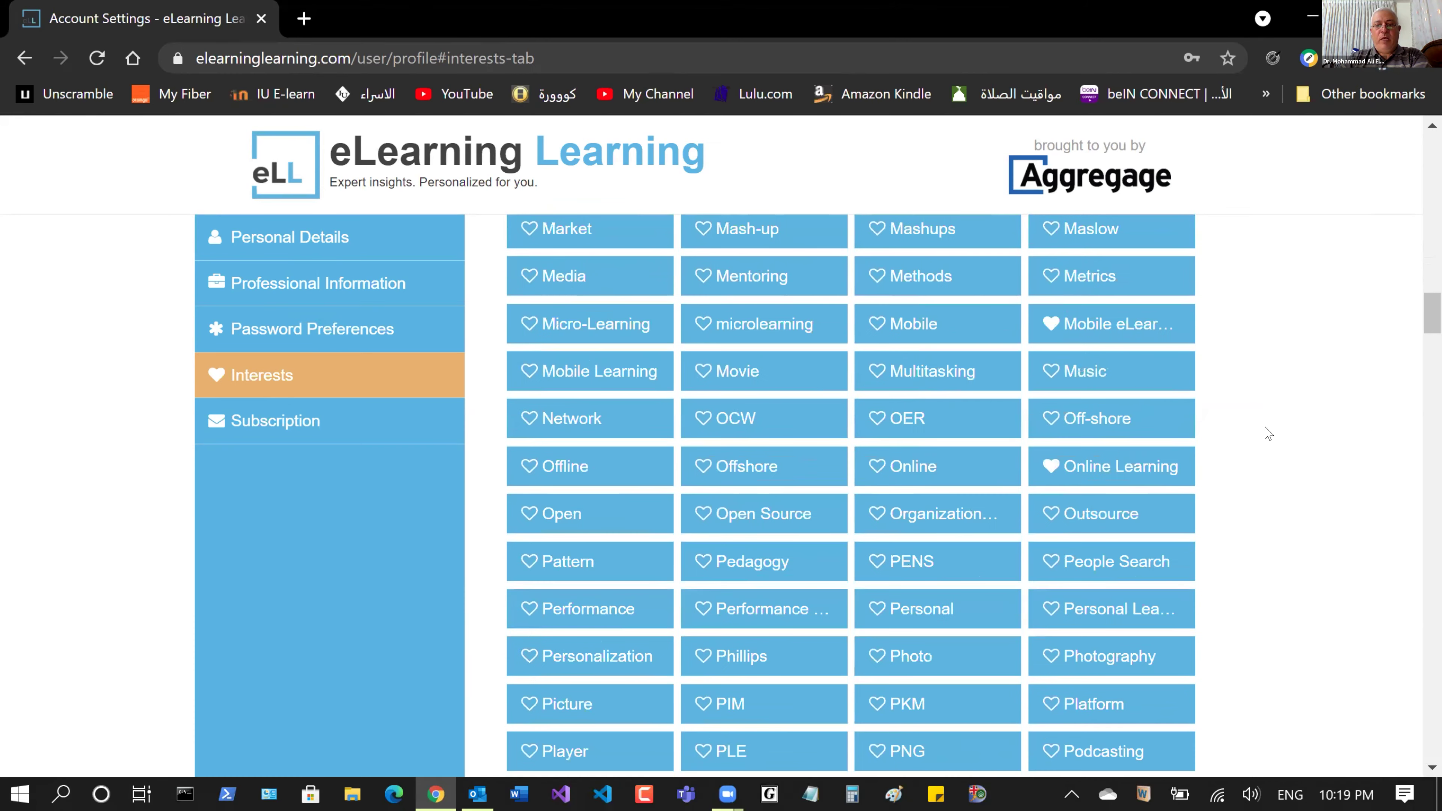
scroll(1268, 434, down, 6)
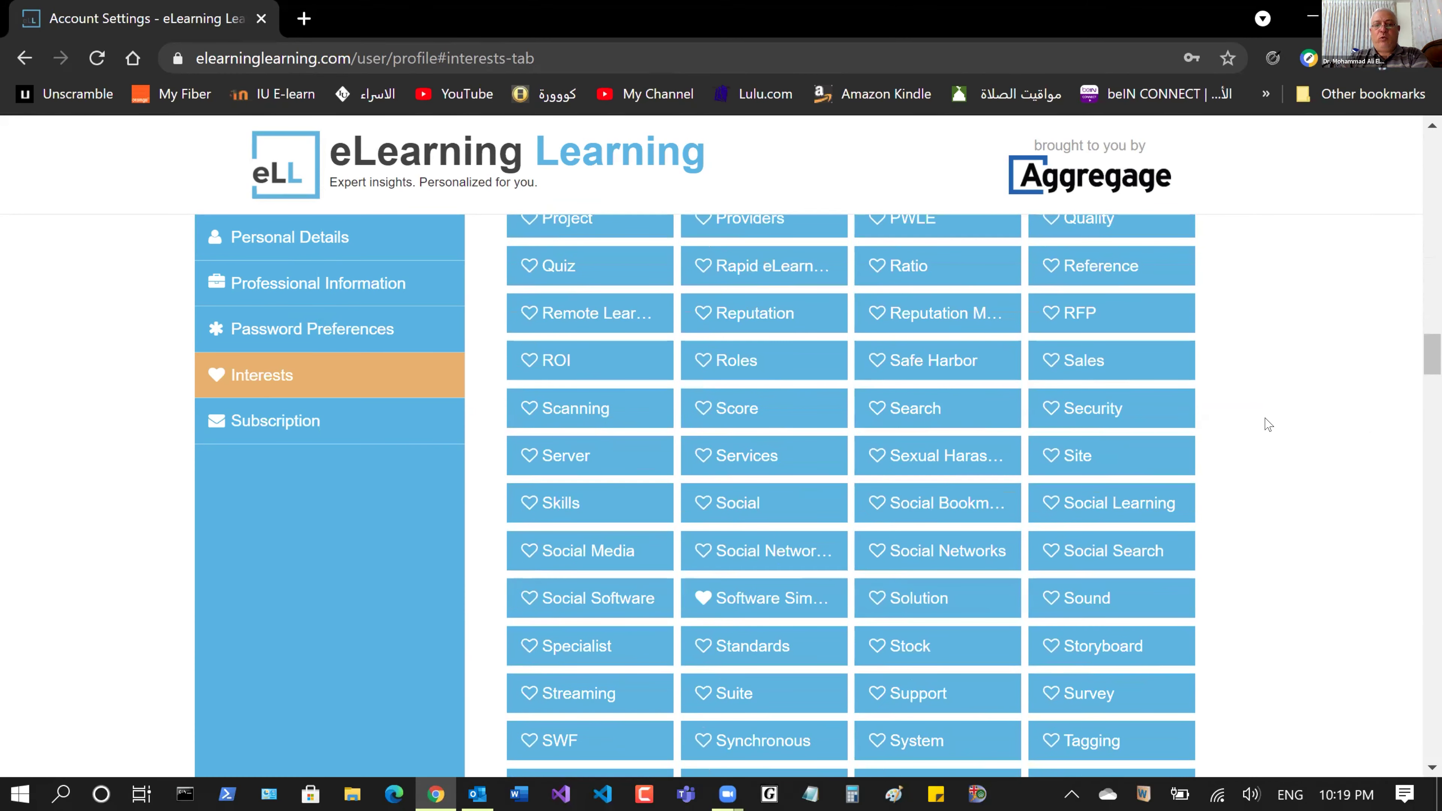
scroll(1268, 426, down, 12)
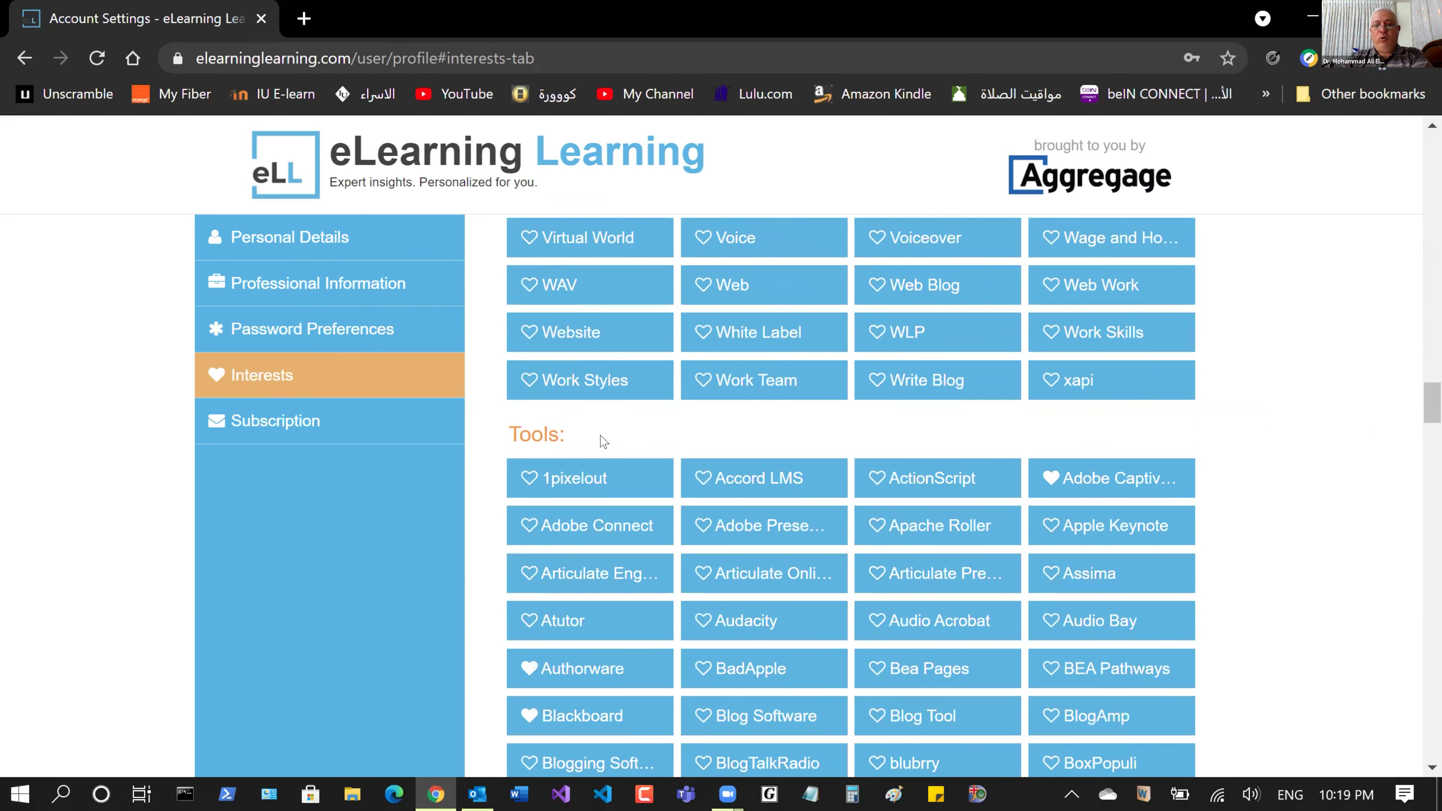
- Look through the Tools interests down to the Type section
scroll(672, 484, down, 2)
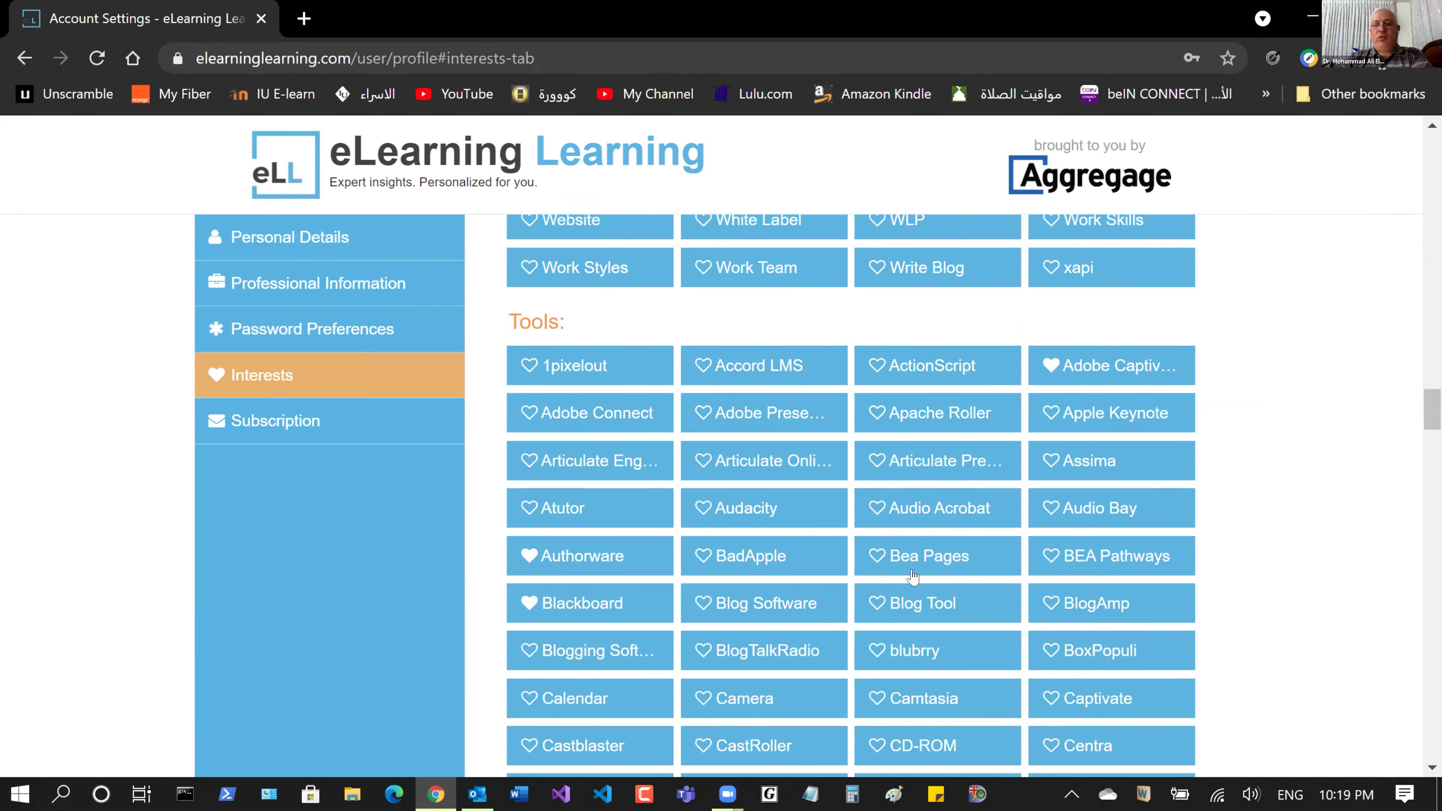
scroll(1259, 487, down, 10)
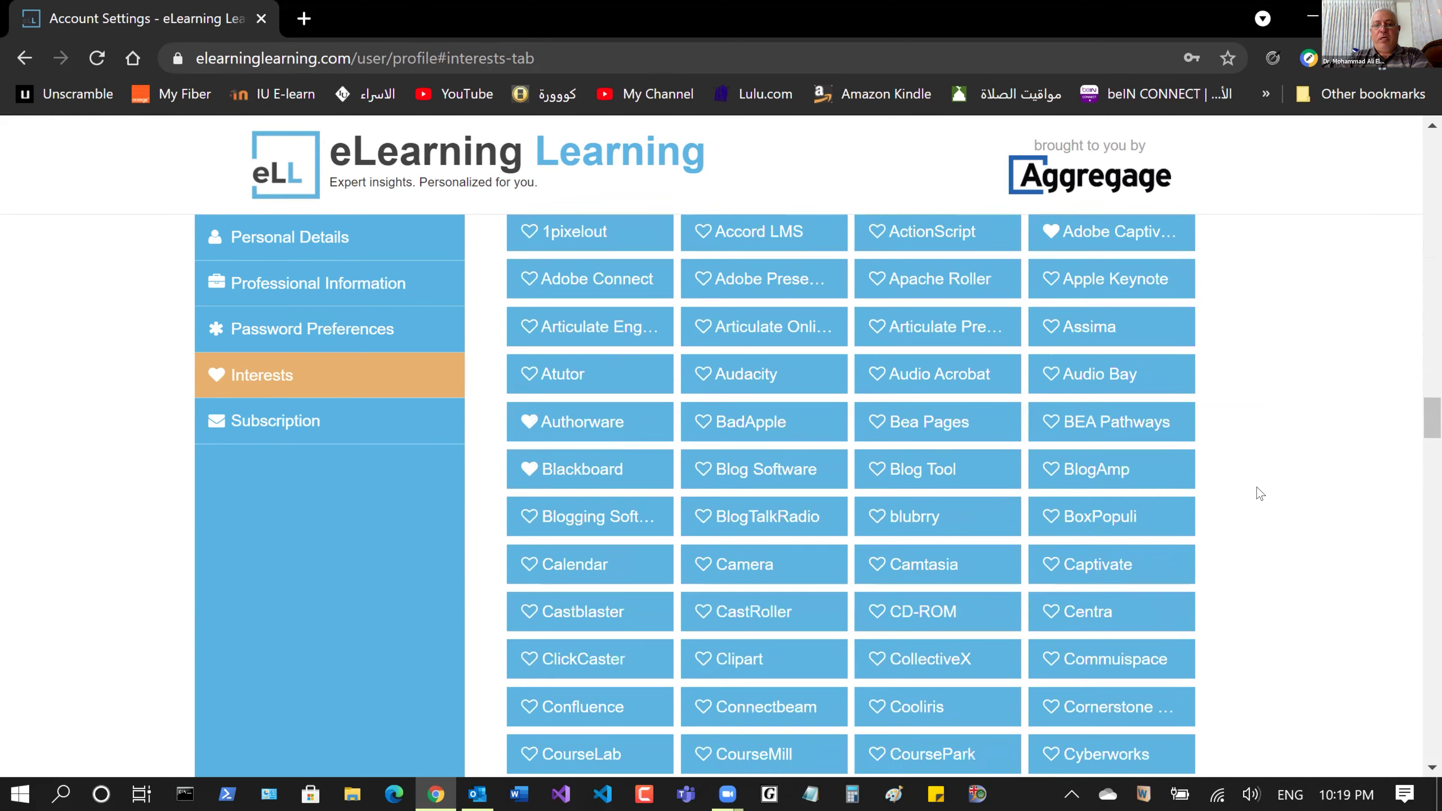
scroll(1259, 493, down, 15)
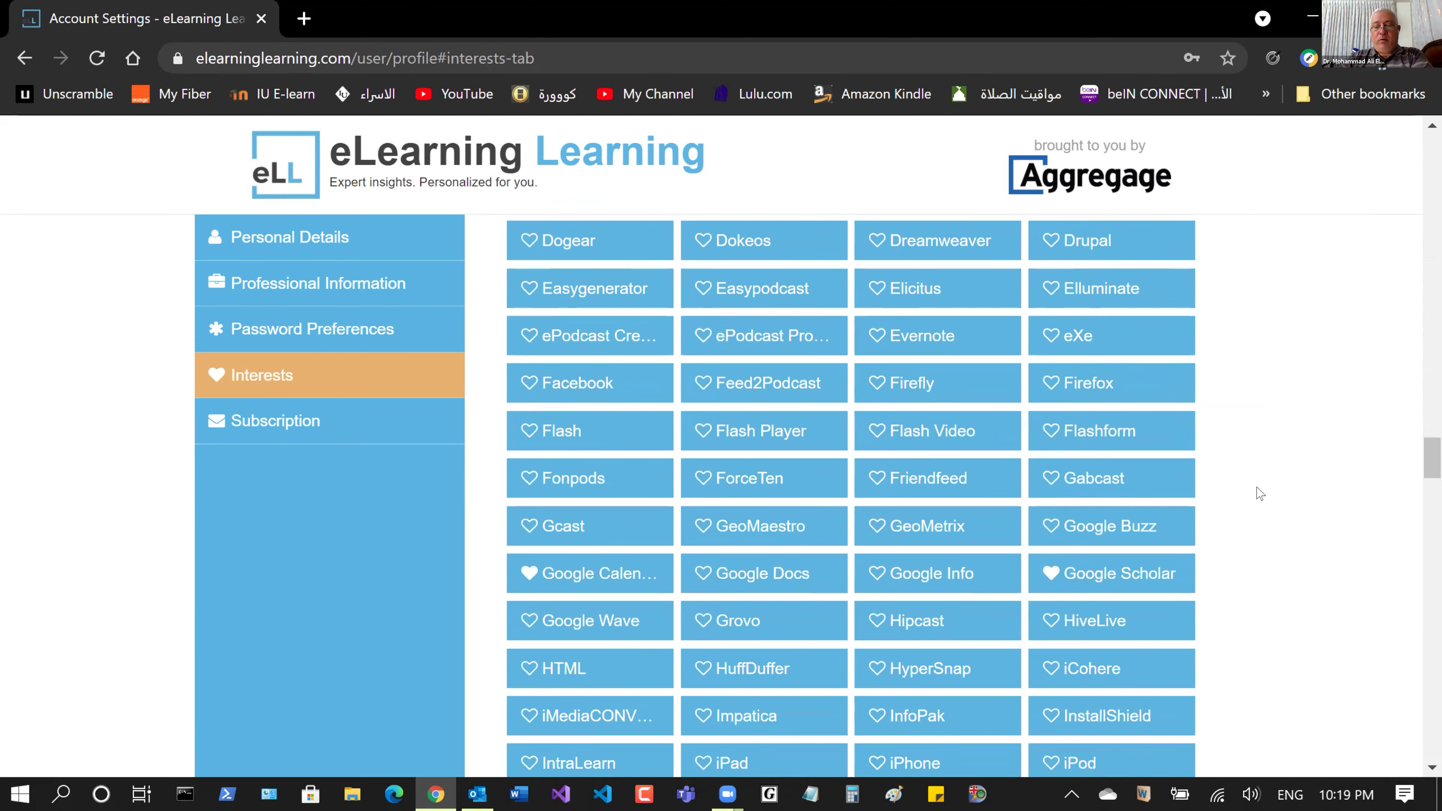
scroll(1258, 494, down, 12)
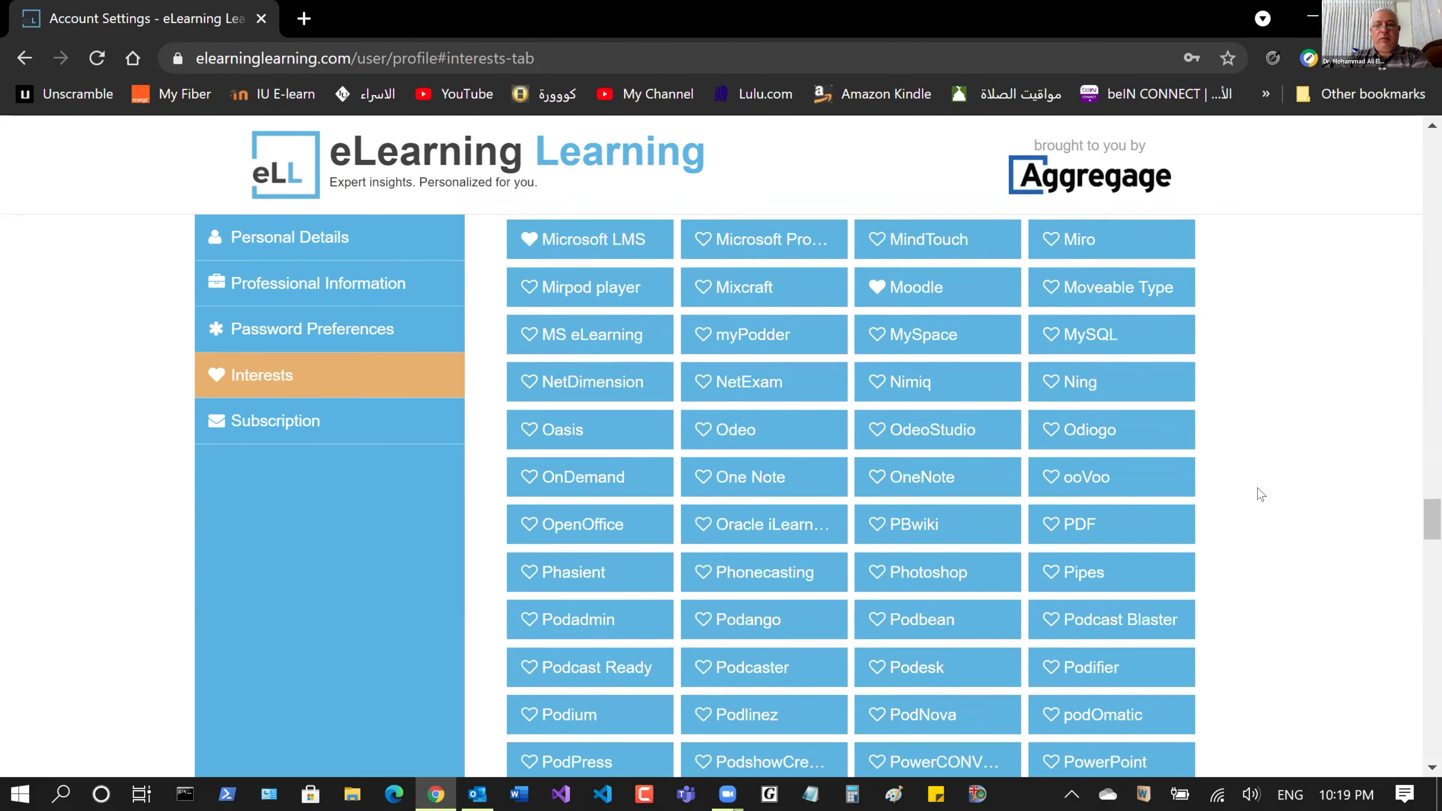
scroll(1255, 471, down, 10)
scroll(1259, 485, down, 12)
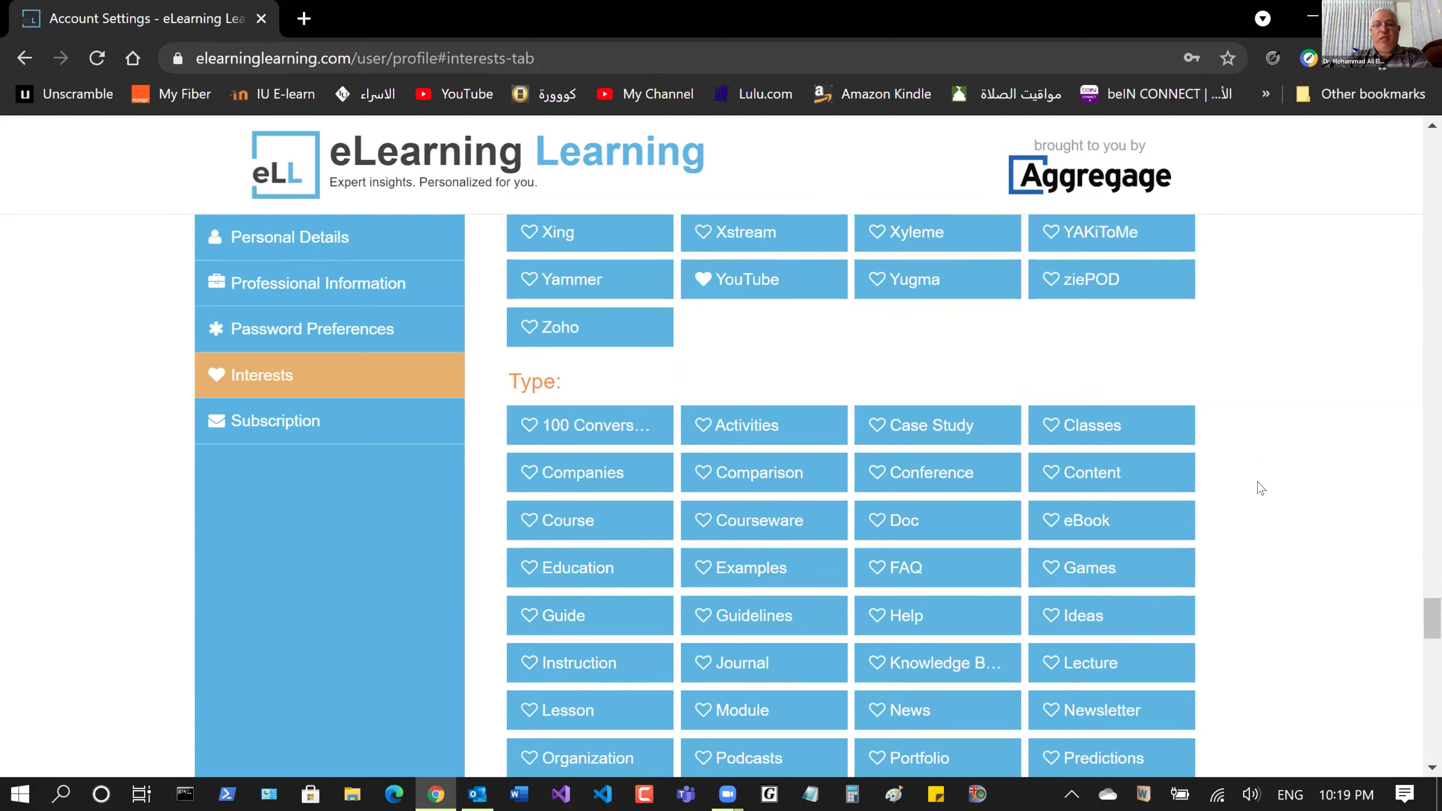
- Look through the Type, Companies, Organizations, Year and Source interests to the end of the page
scroll(1259, 487, down, 1)
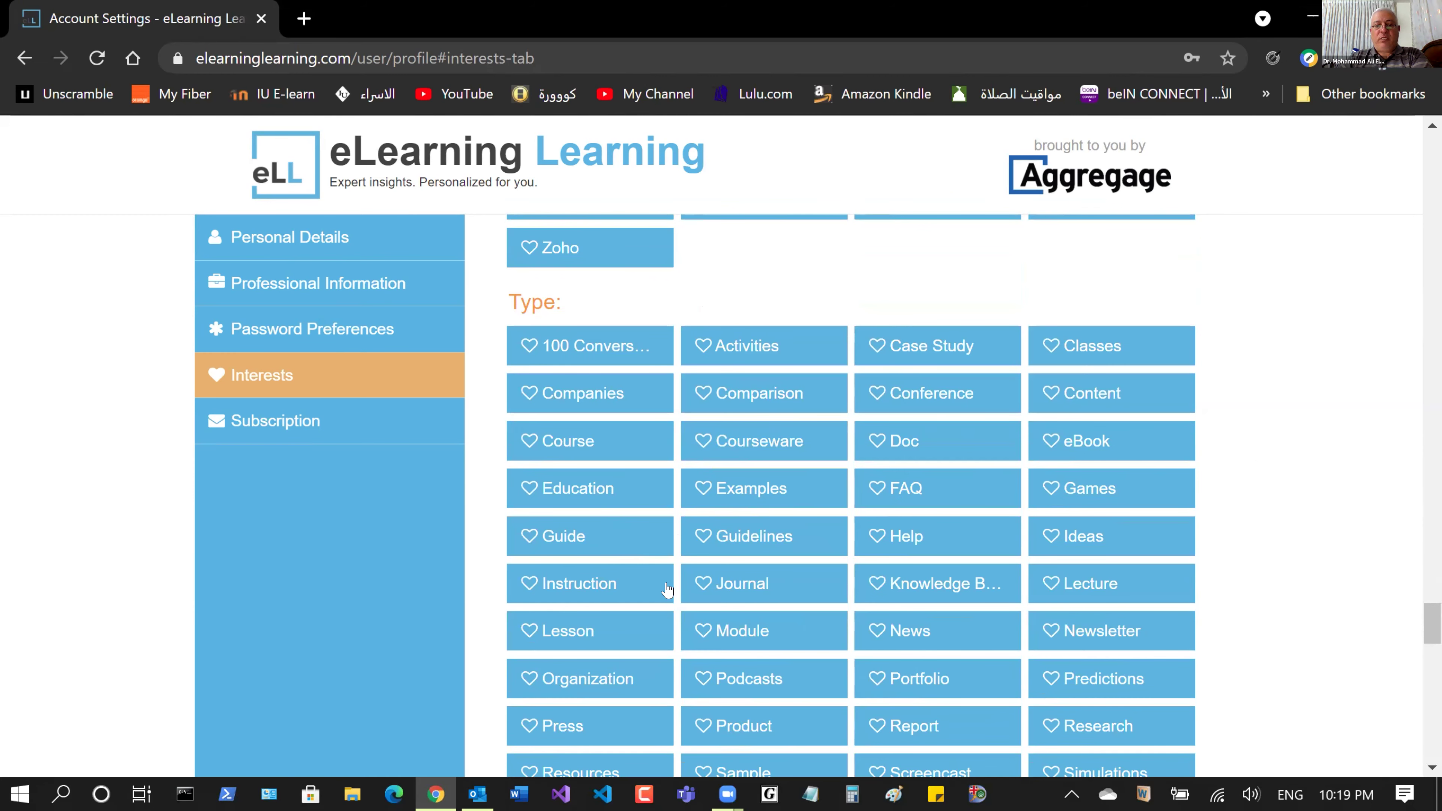
scroll(1328, 468, down, 8)
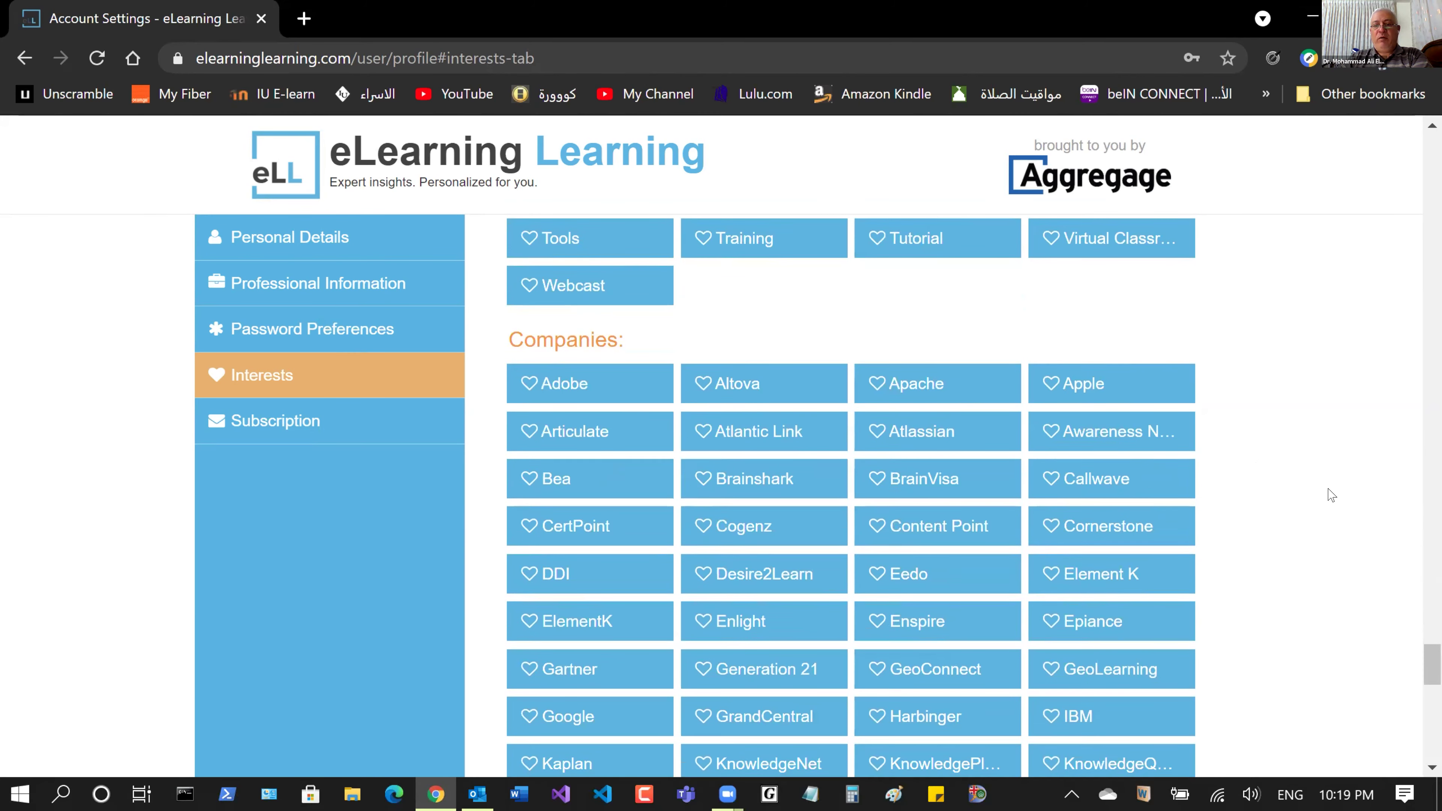
scroll(1326, 492, down, 3)
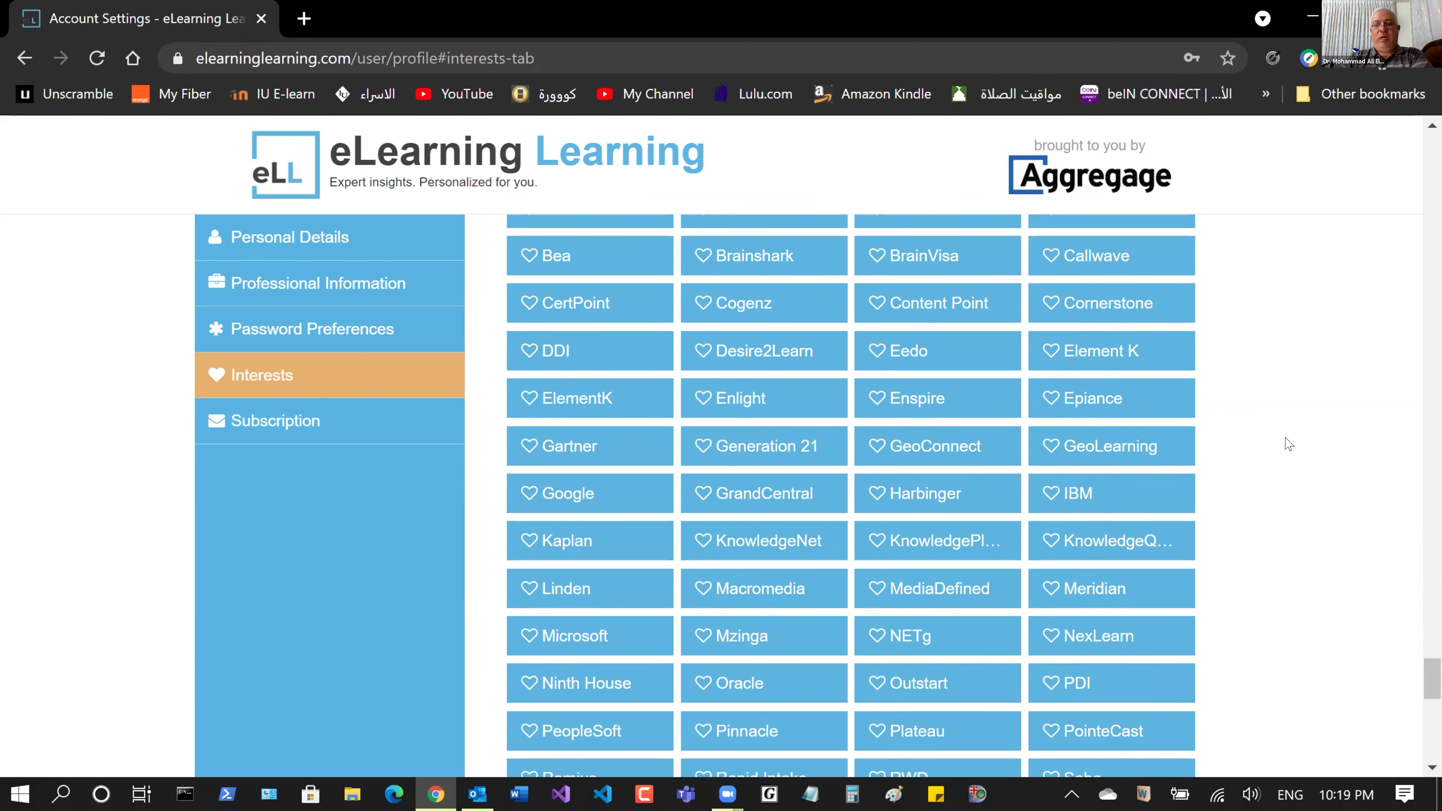
scroll(1289, 443, down, 7)
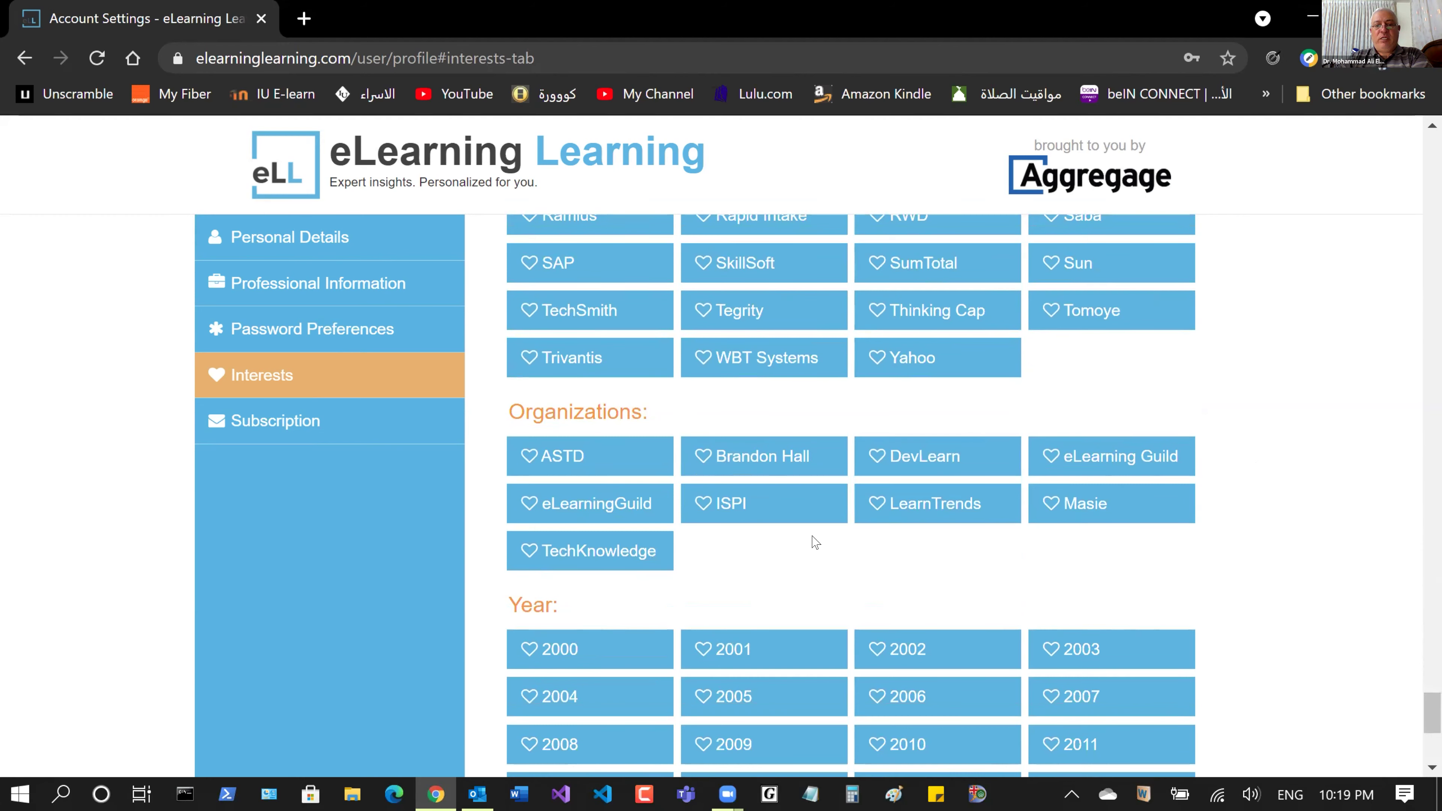
scroll(1266, 539, down, 5)
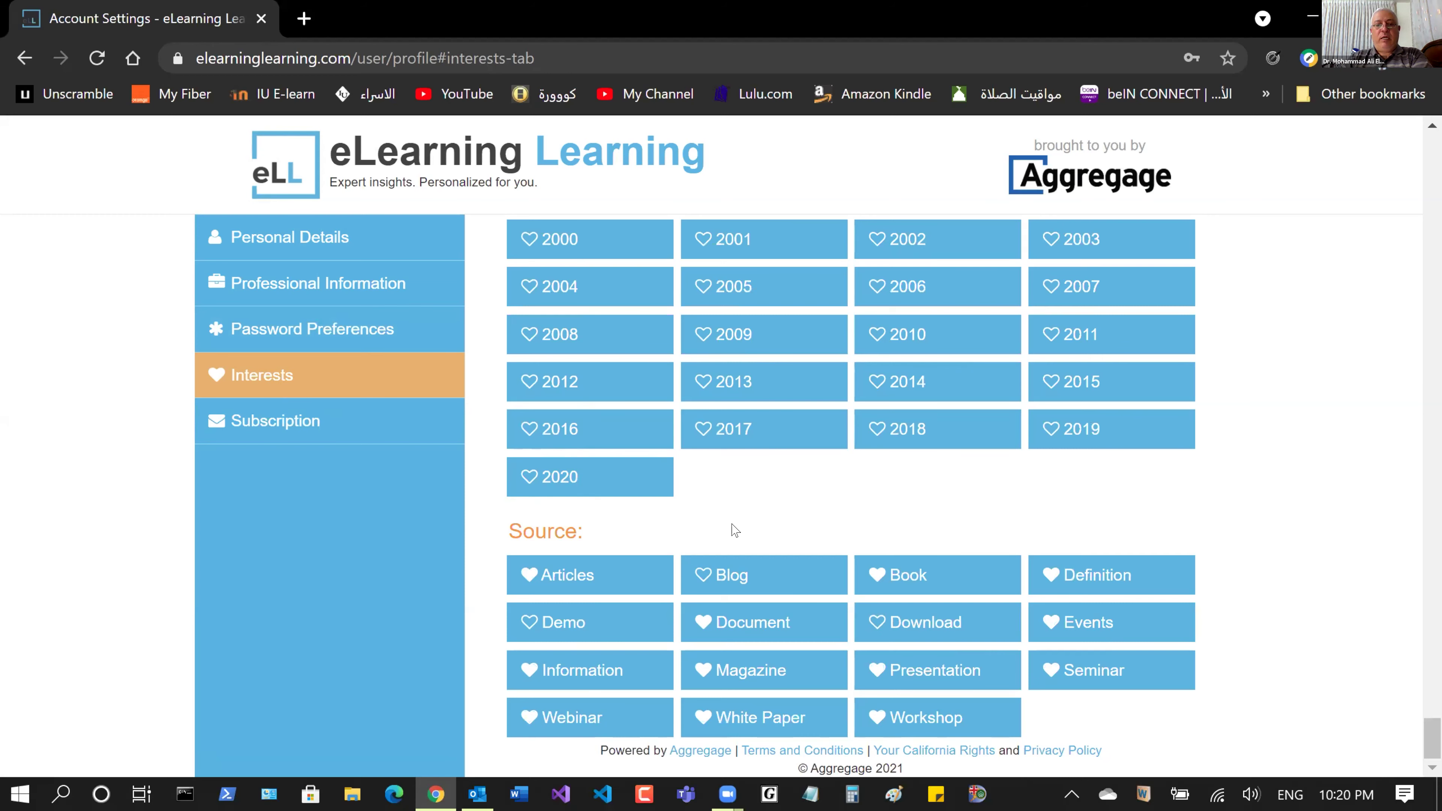
- View the account's newsletter subscription settings, and look at the Trending Articles in the eLearning Learning Weekly email in Outlook
click(269, 426)
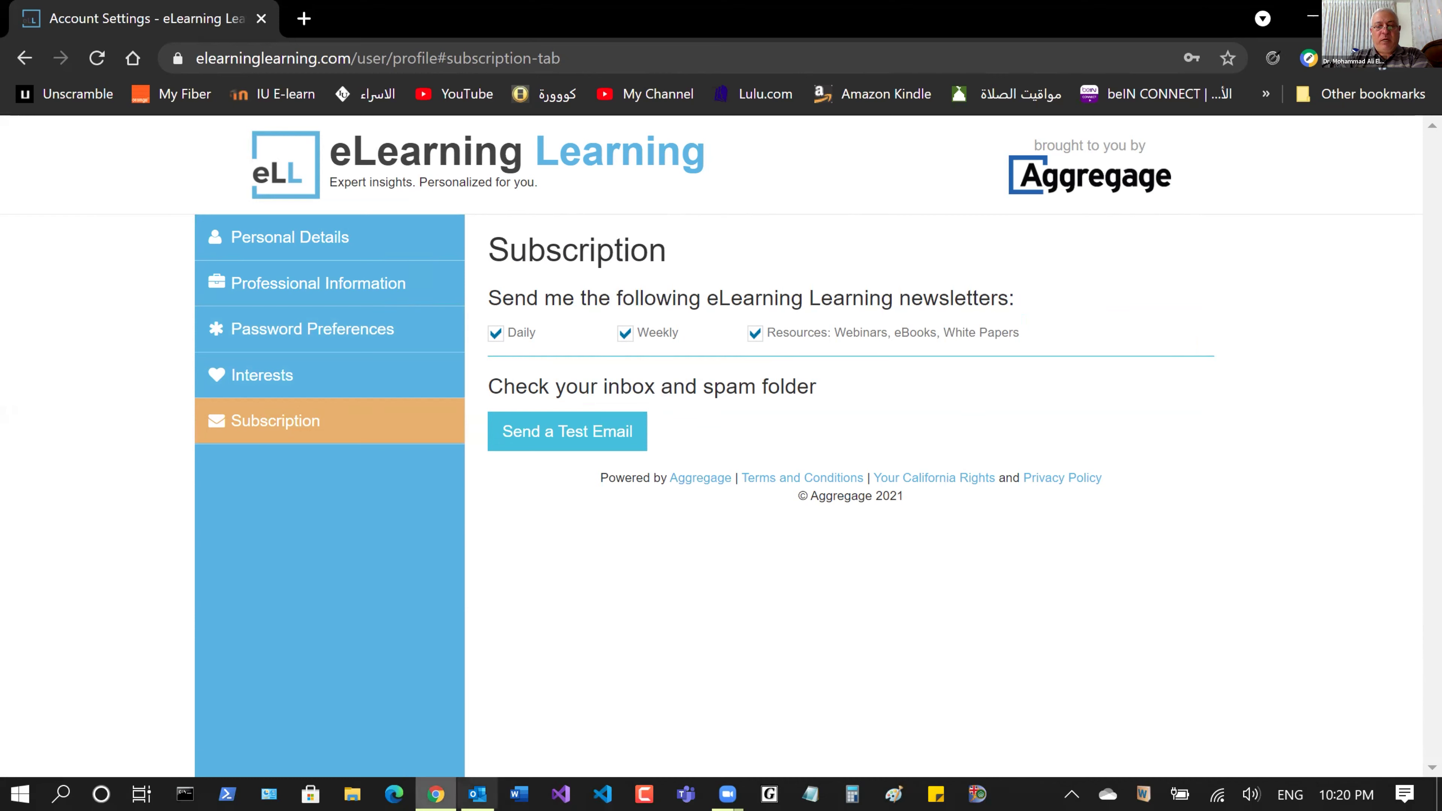
click(477, 794)
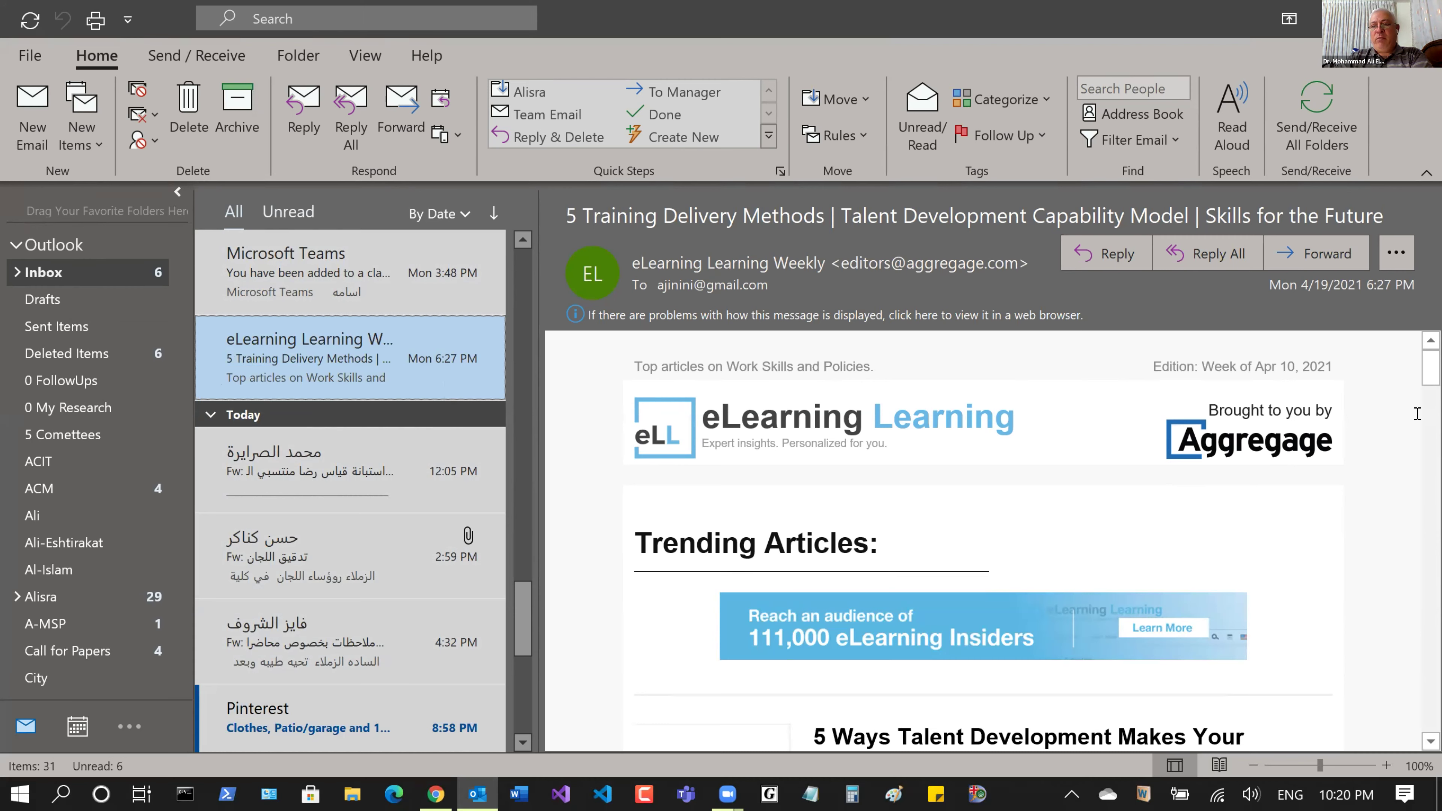
scroll(1429, 368, down, 2)
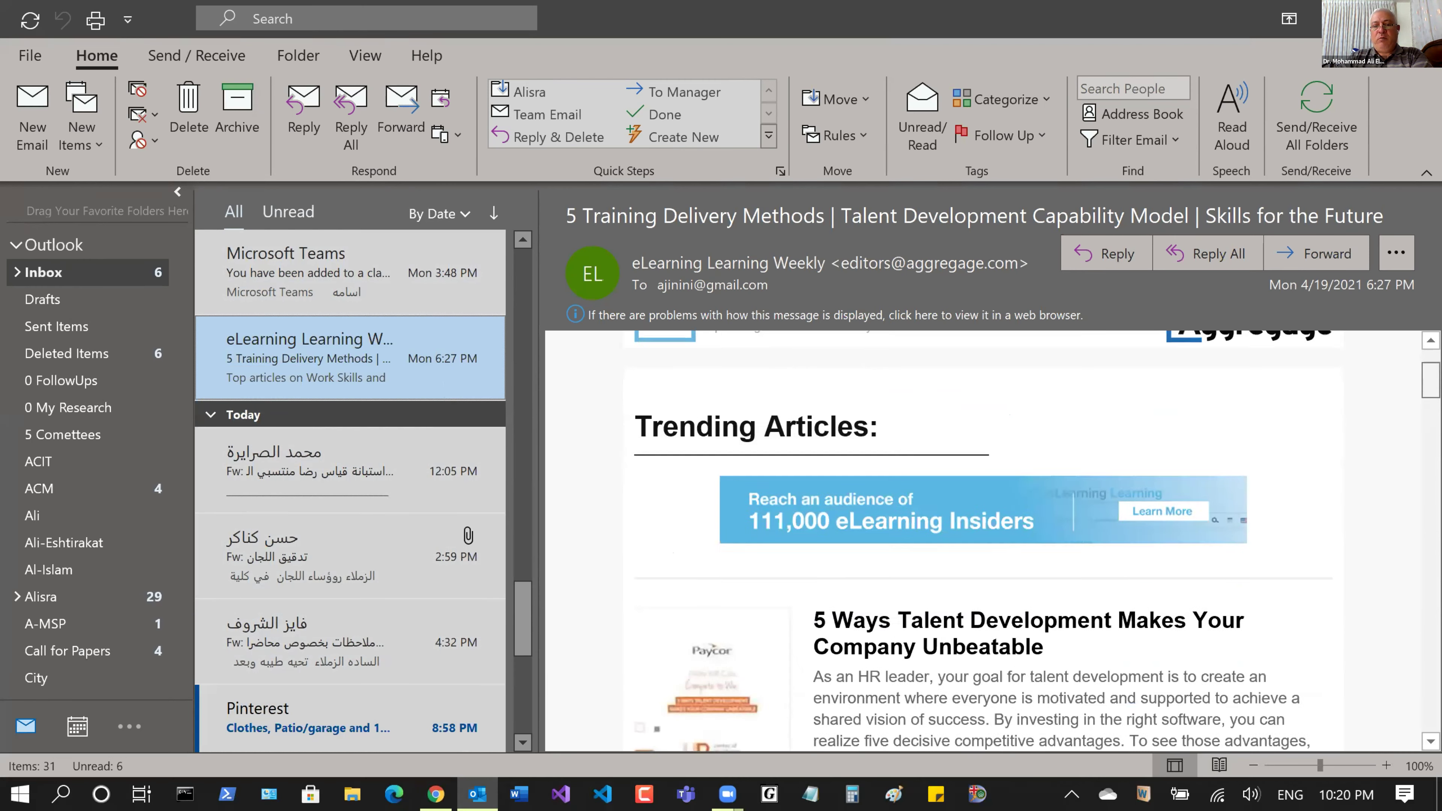
scroll(988, 539, down, 3)
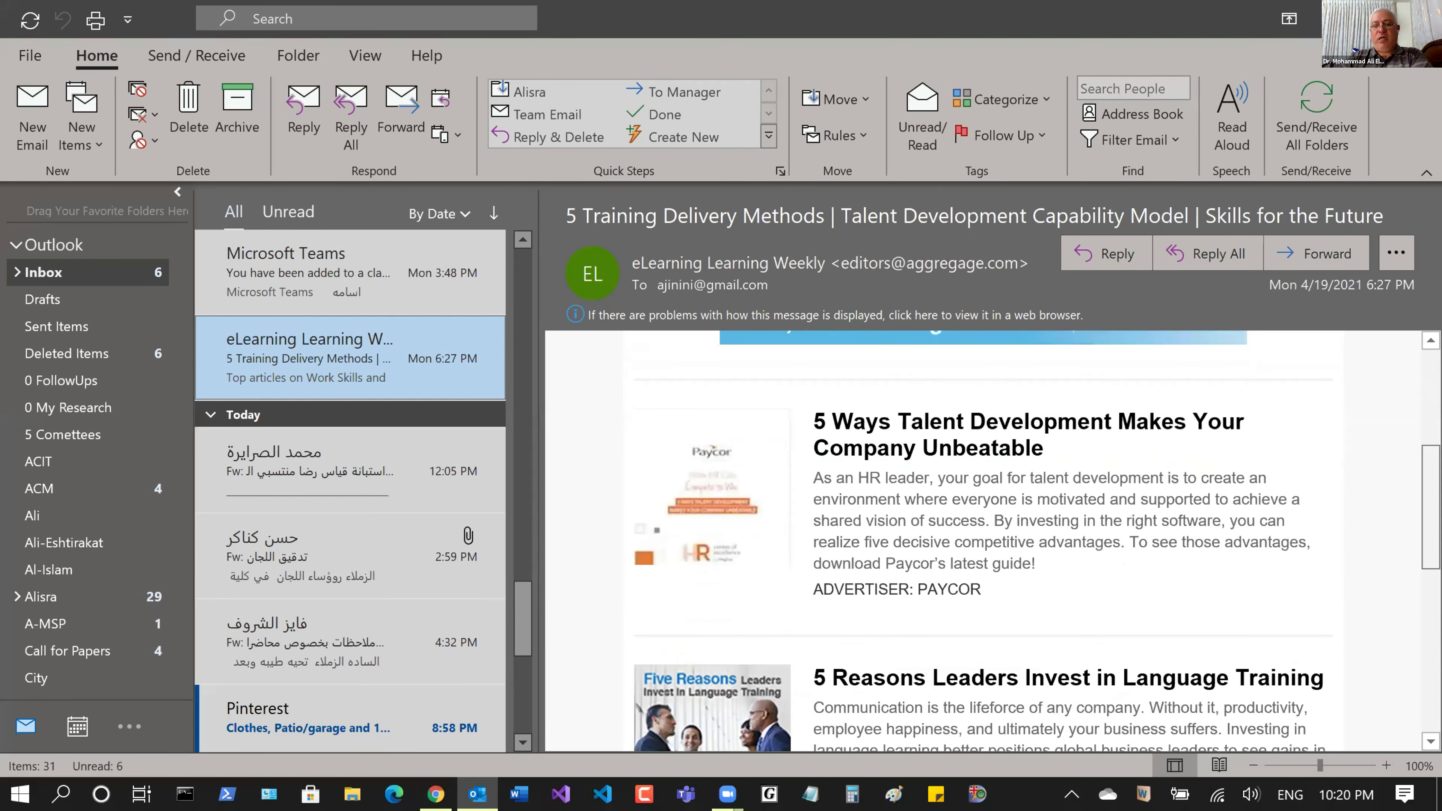
scroll(880, 640, up, 3)
scroll(880, 640, down, 3)
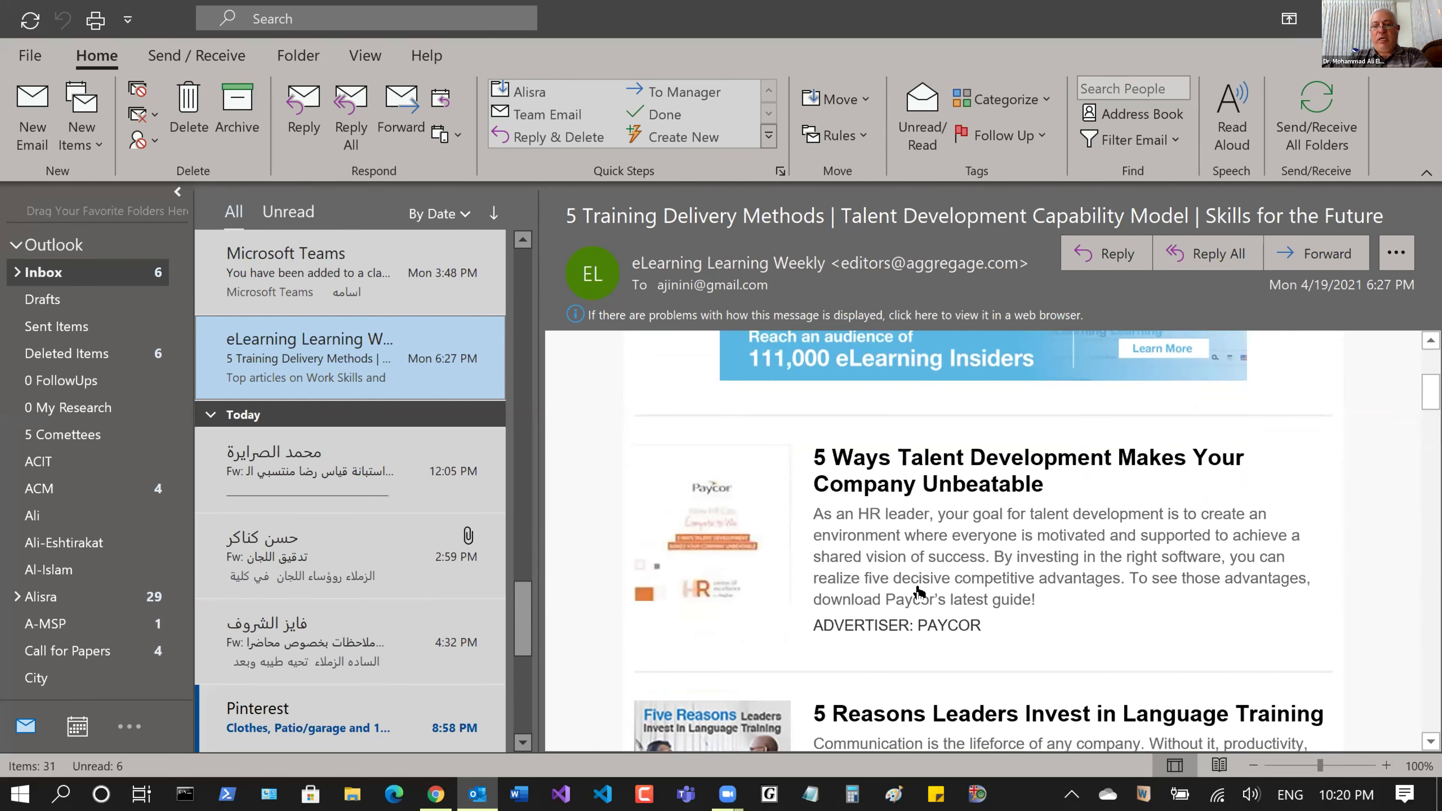
scroll(1338, 539, down, 3)
scroll(1109, 553, up, 4)
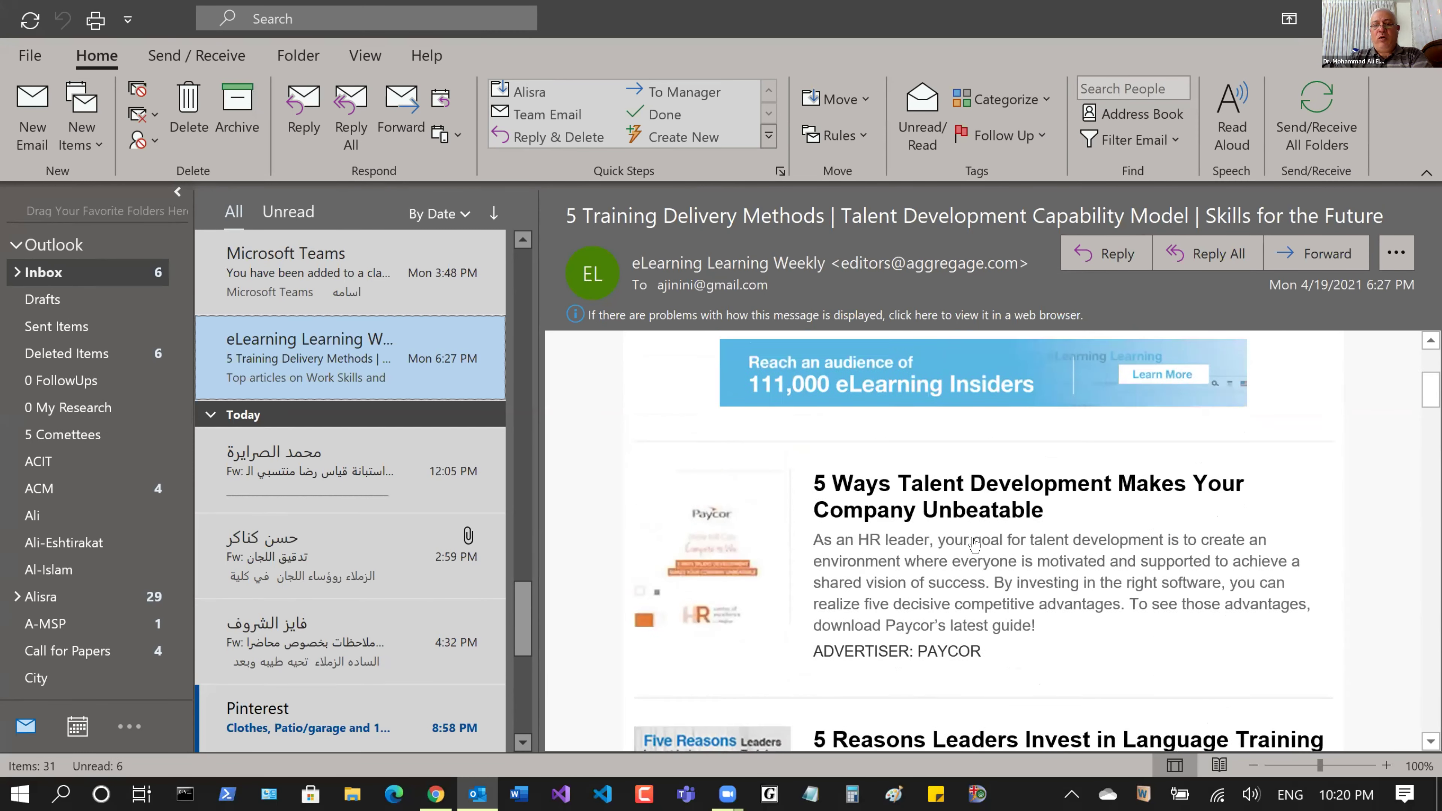
scroll(1300, 507, up, 2)
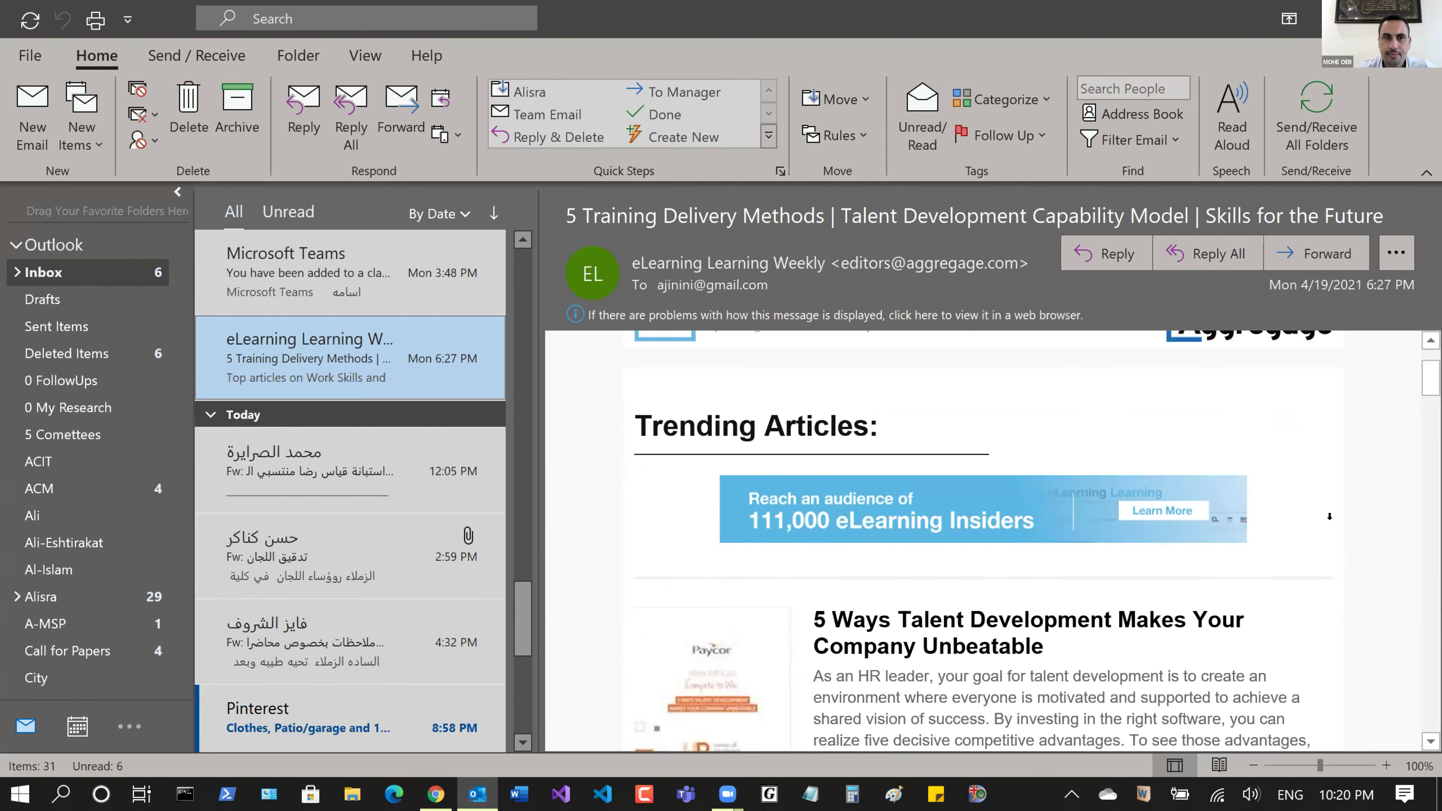
- Look through the newsletter's remaining articles, including the Picked For You section, and return to the subscription settings in Chrome
scroll(1328, 517, down, 14)
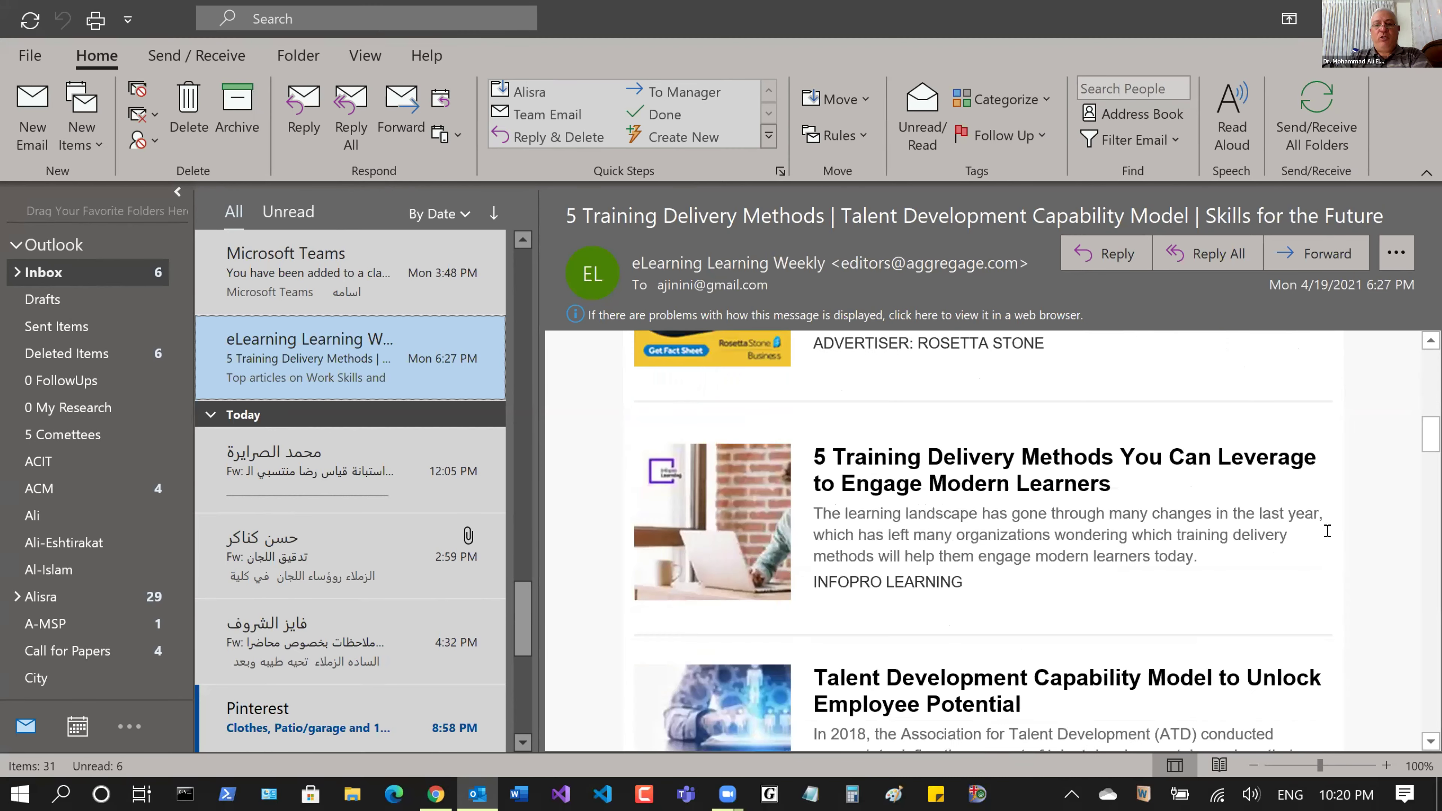
scroll(1327, 530, down, 20)
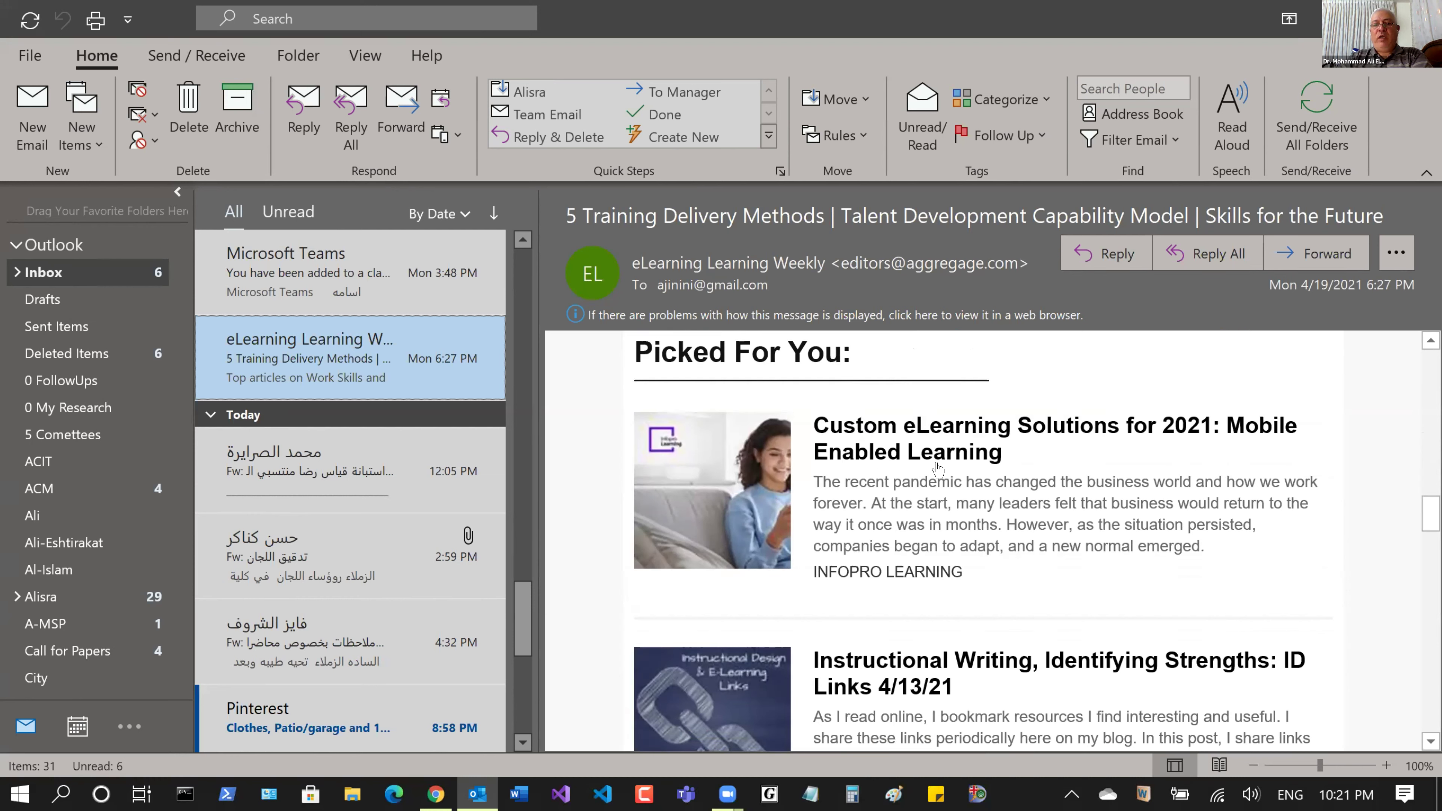
scroll(1347, 497, down, 5)
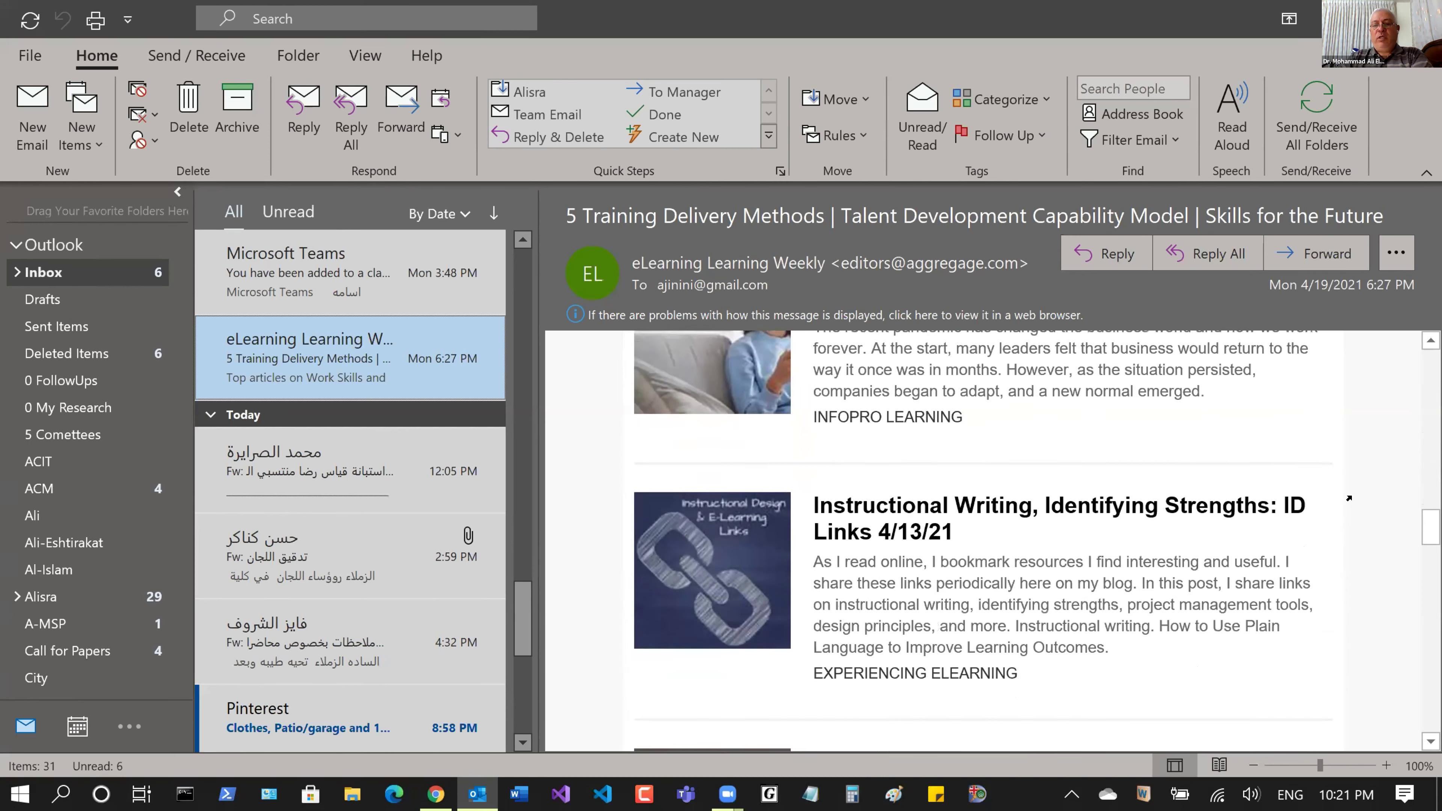
scroll(1349, 498, down, 3)
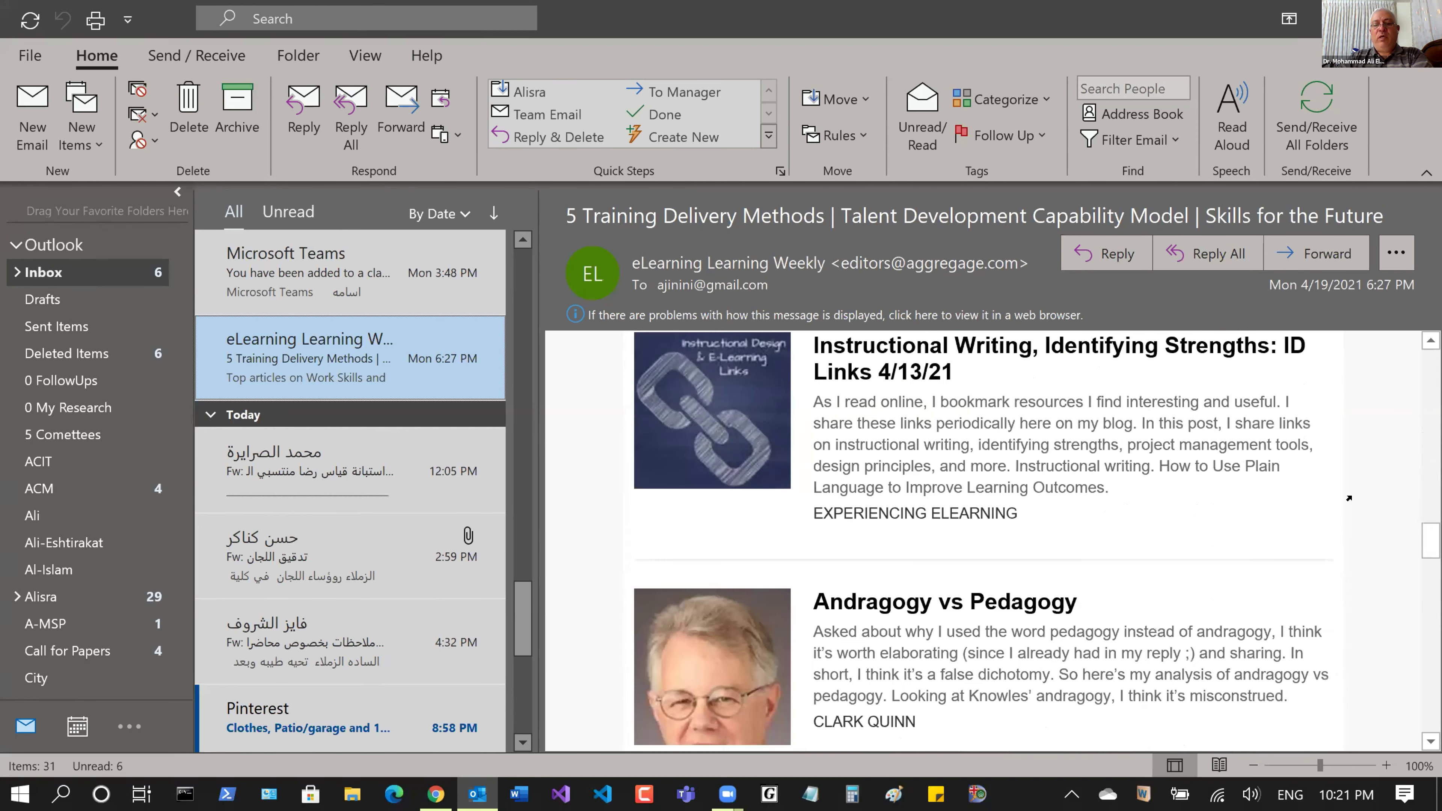
scroll(1348, 497, down, 2)
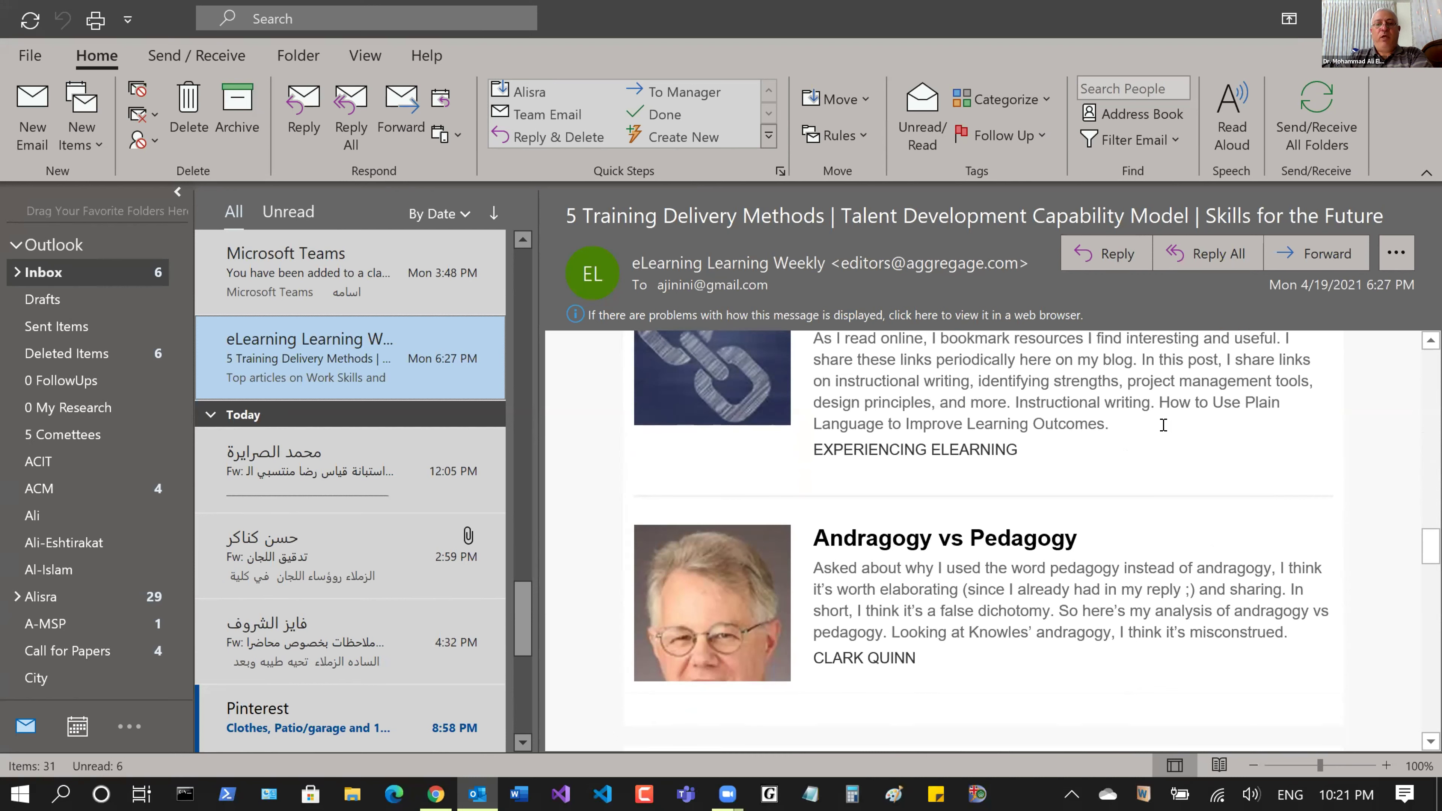
key(alt+Tab)
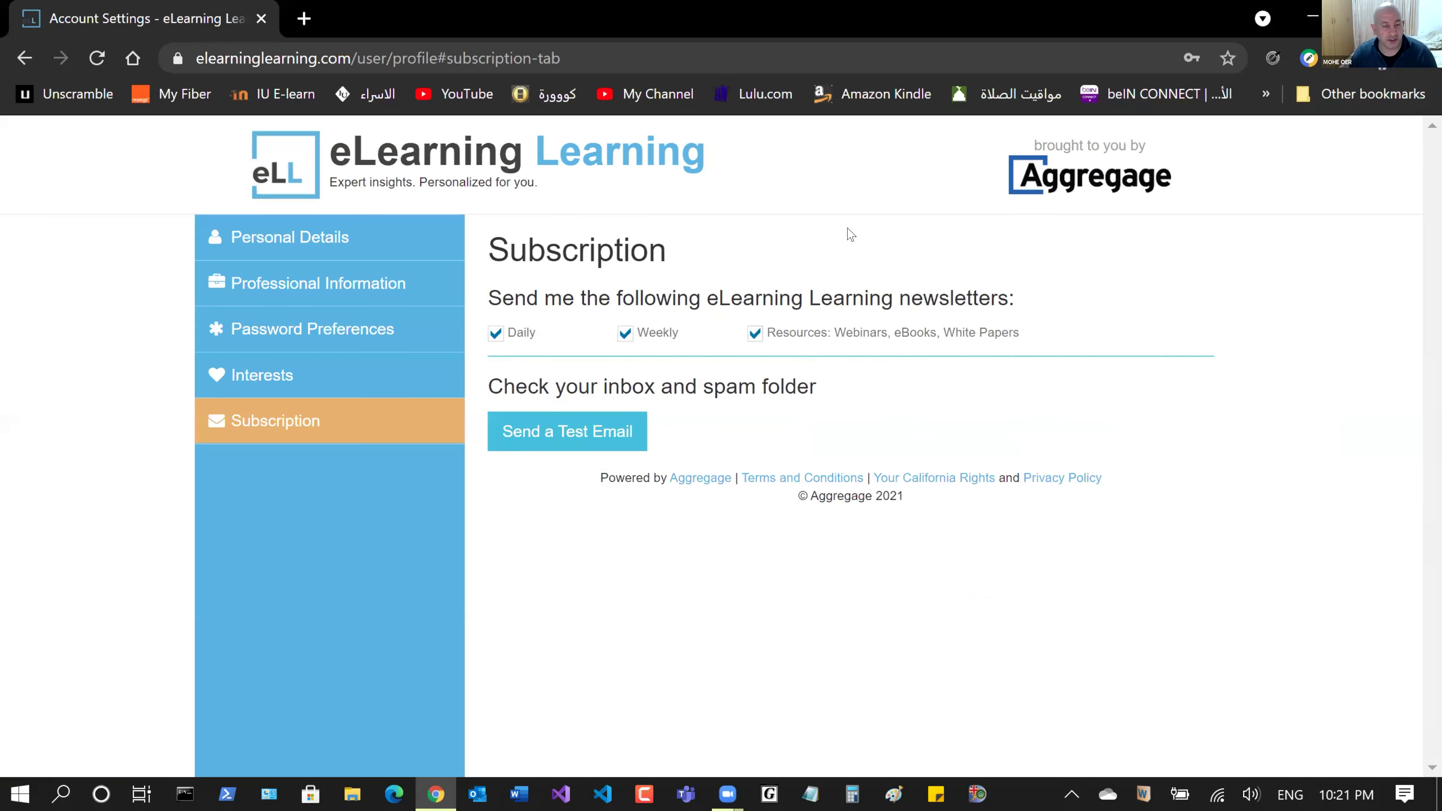
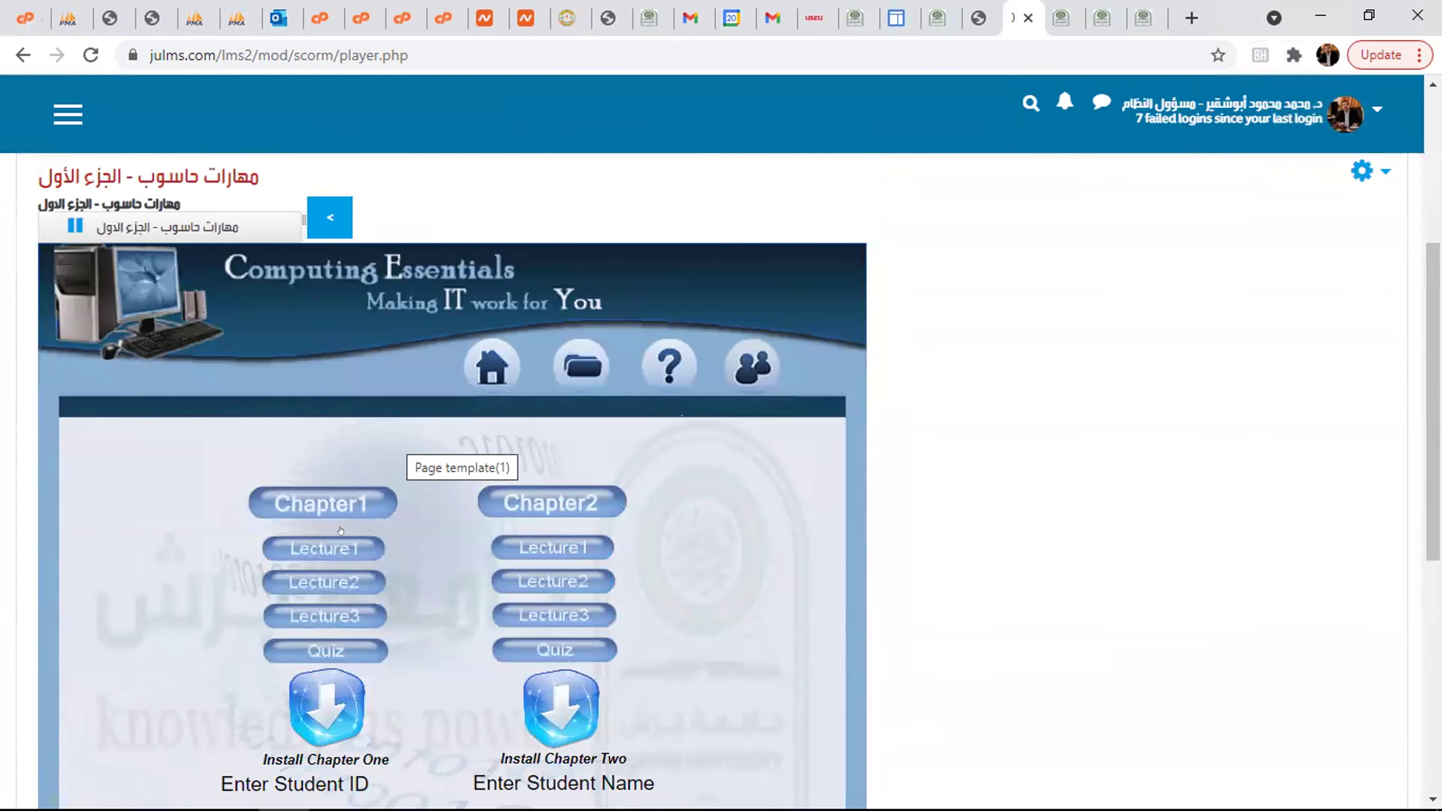
- Open Lecture 1 of Chapter 1 in the Computing Essentials SCORM content and view its Software topic
click(324, 549)
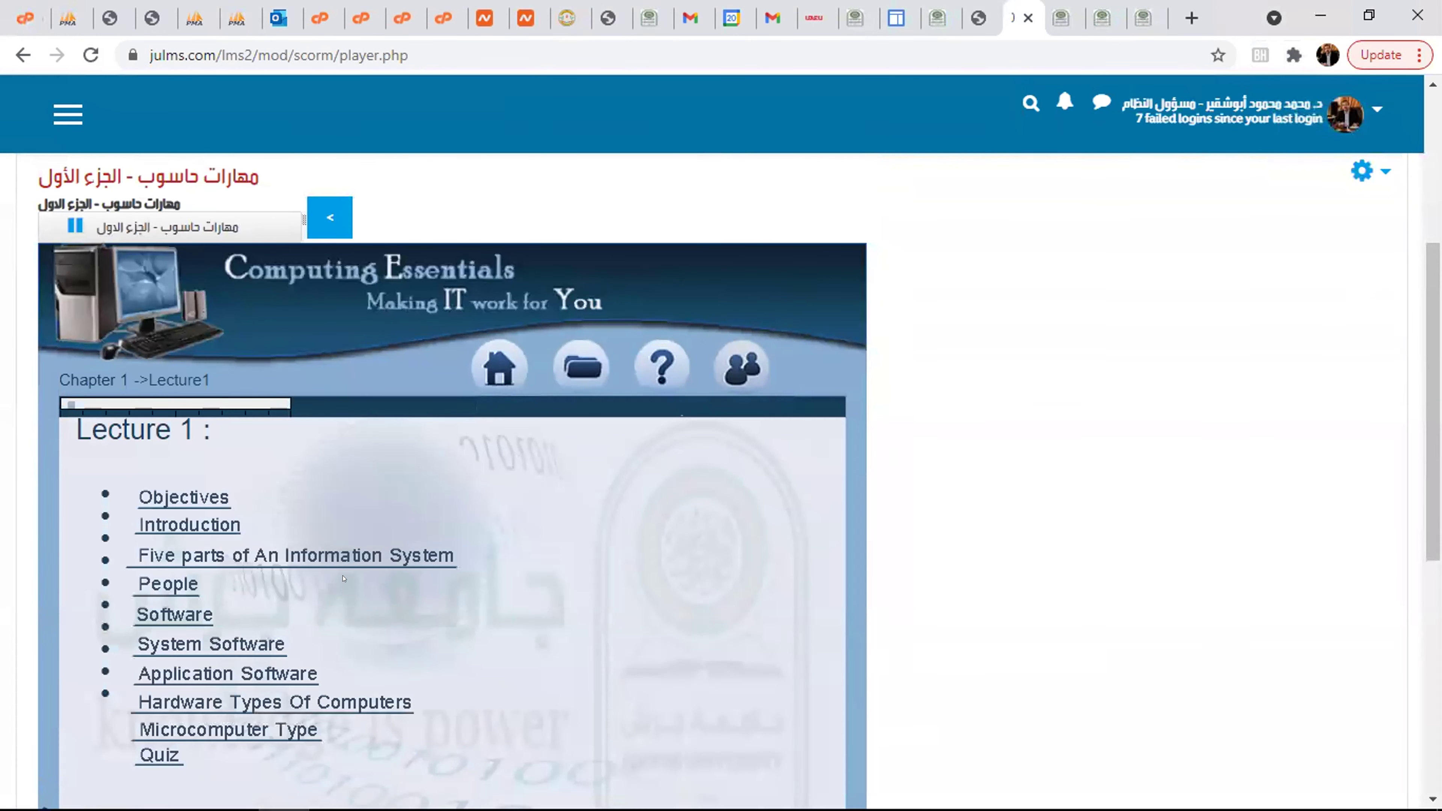
scroll(207, 408, down, 3)
scroll(238, 428, up, 2)
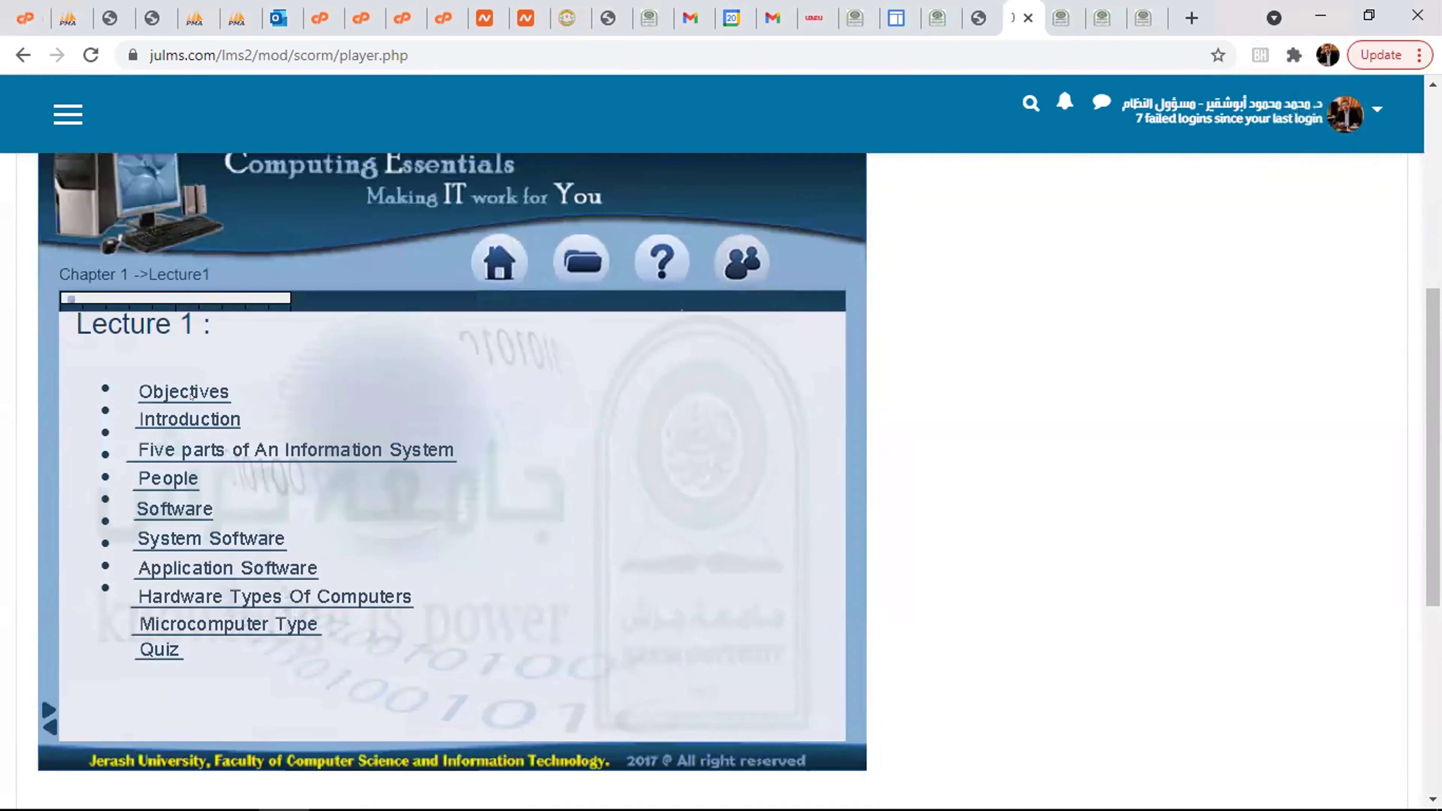
click(170, 479)
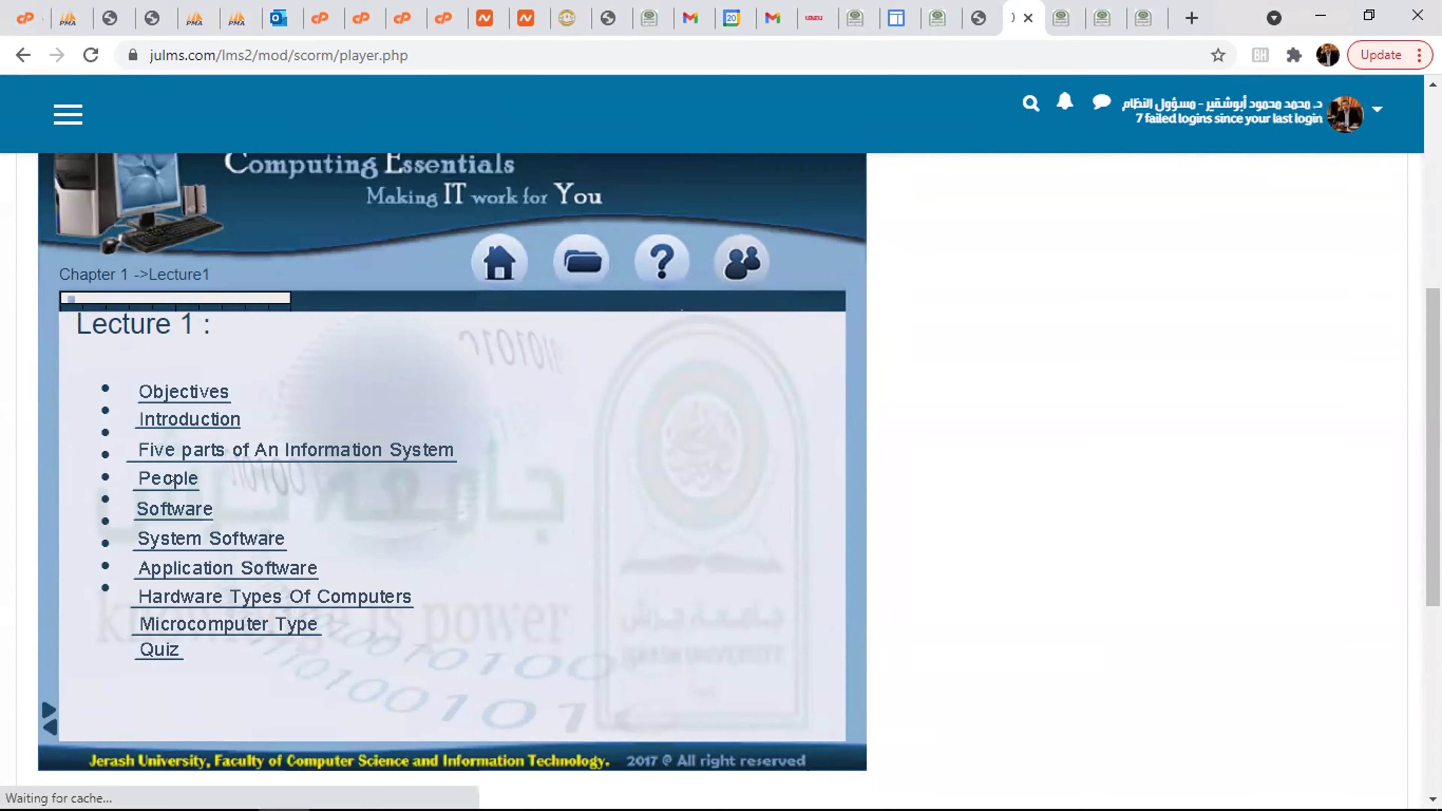
scroll(340, 378, down, 2)
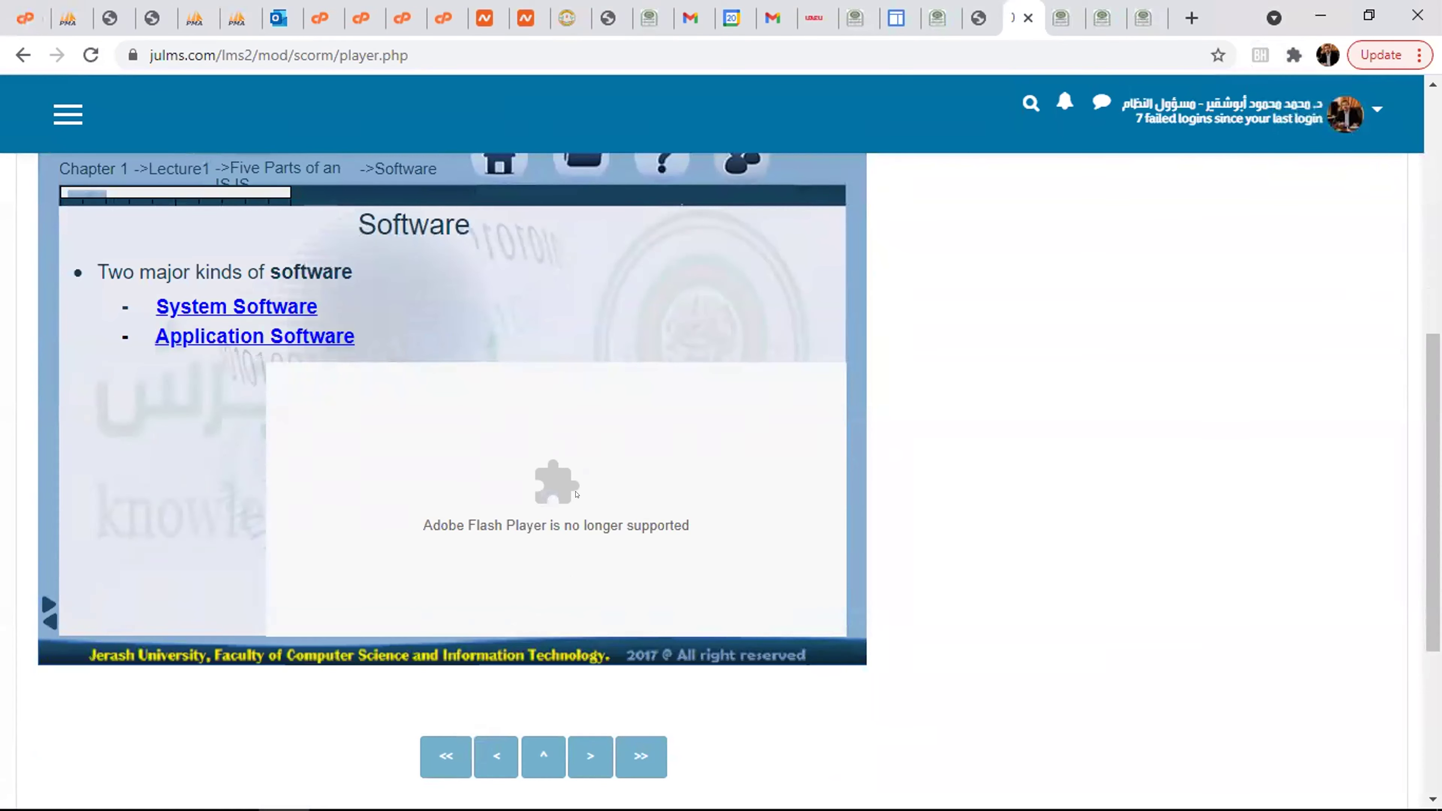
scroll(421, 461, up, 2)
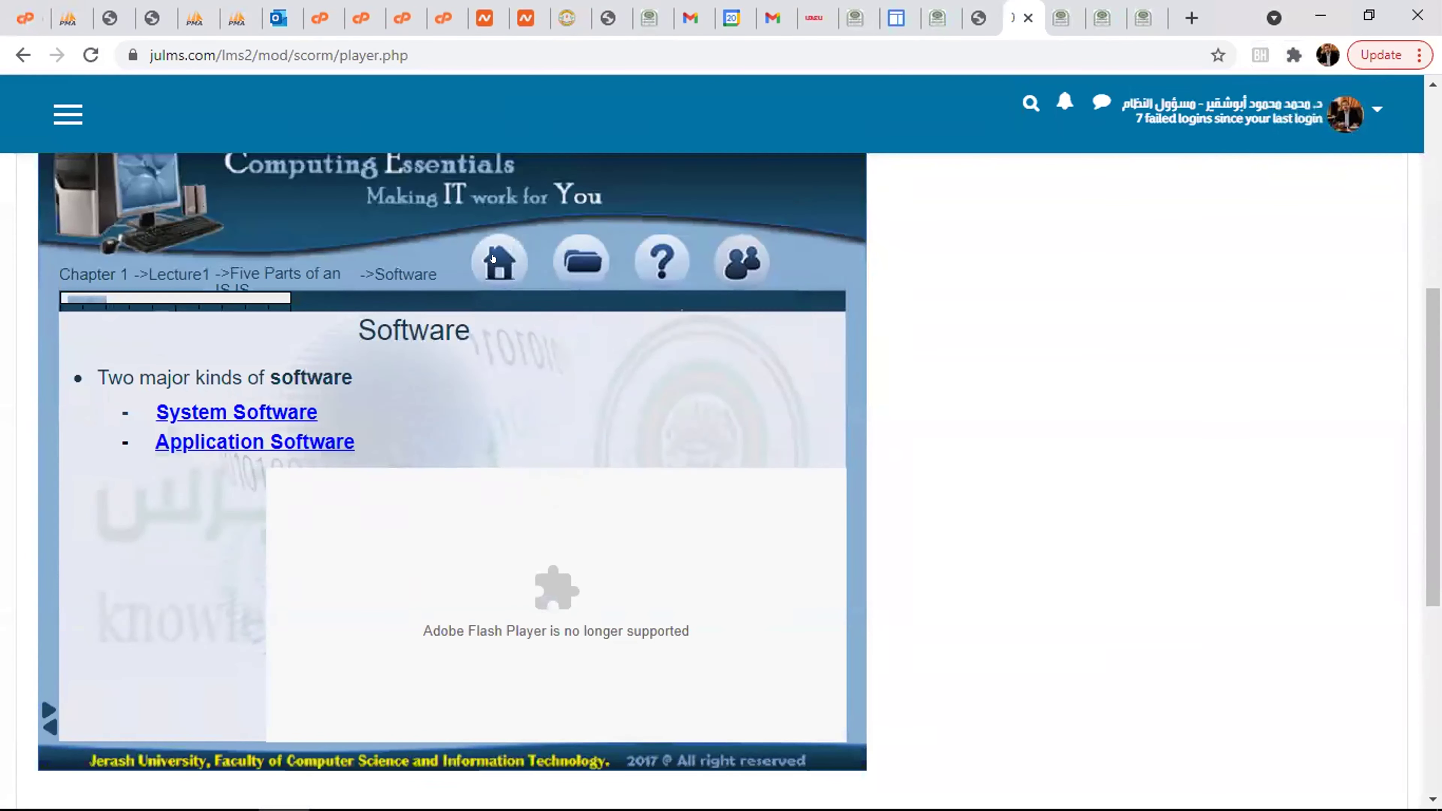
- View Lecture 2 of Chapter 2 from the SCORM content's chapter menu and return to that menu
click(582, 262)
scroll(339, 430, down, 2)
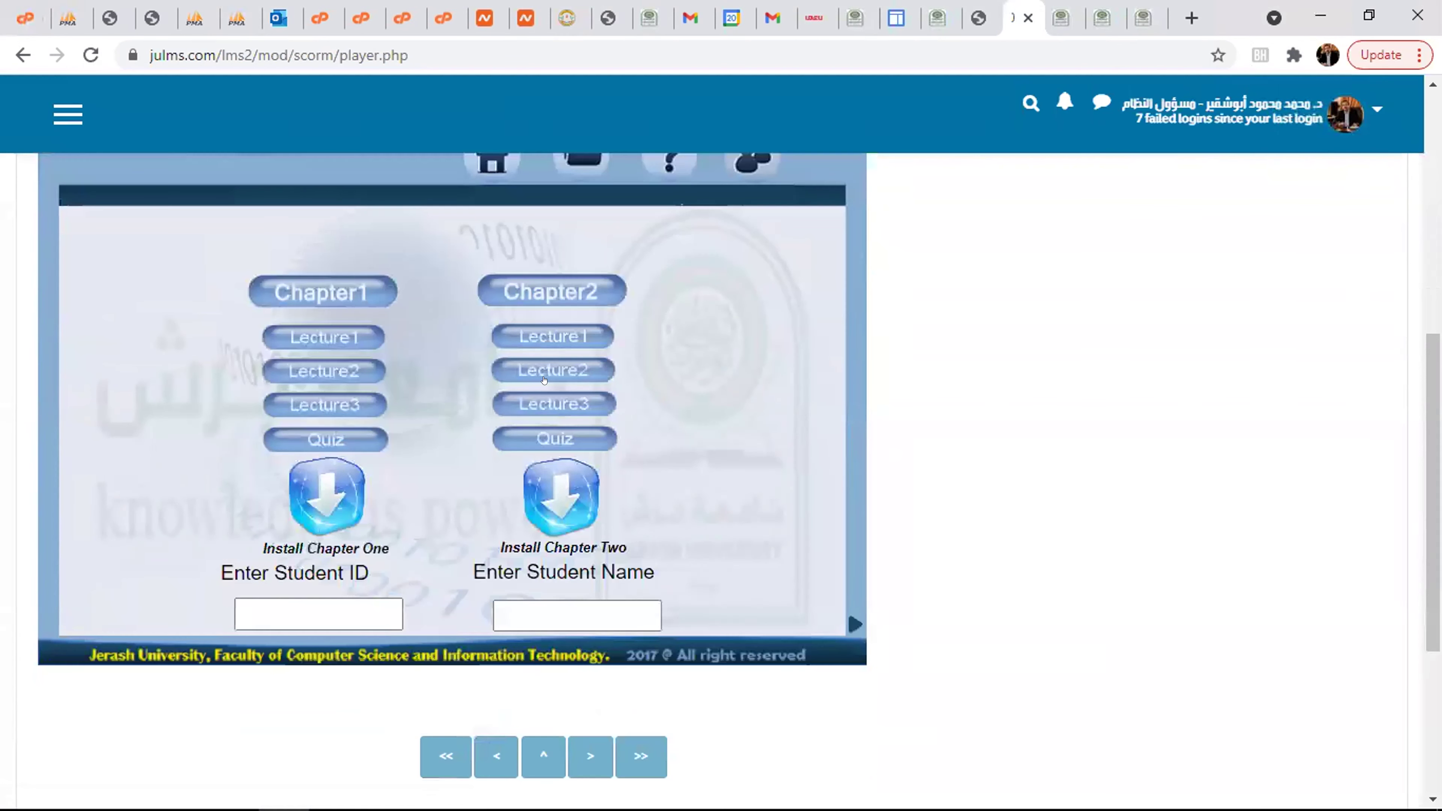
click(340, 430)
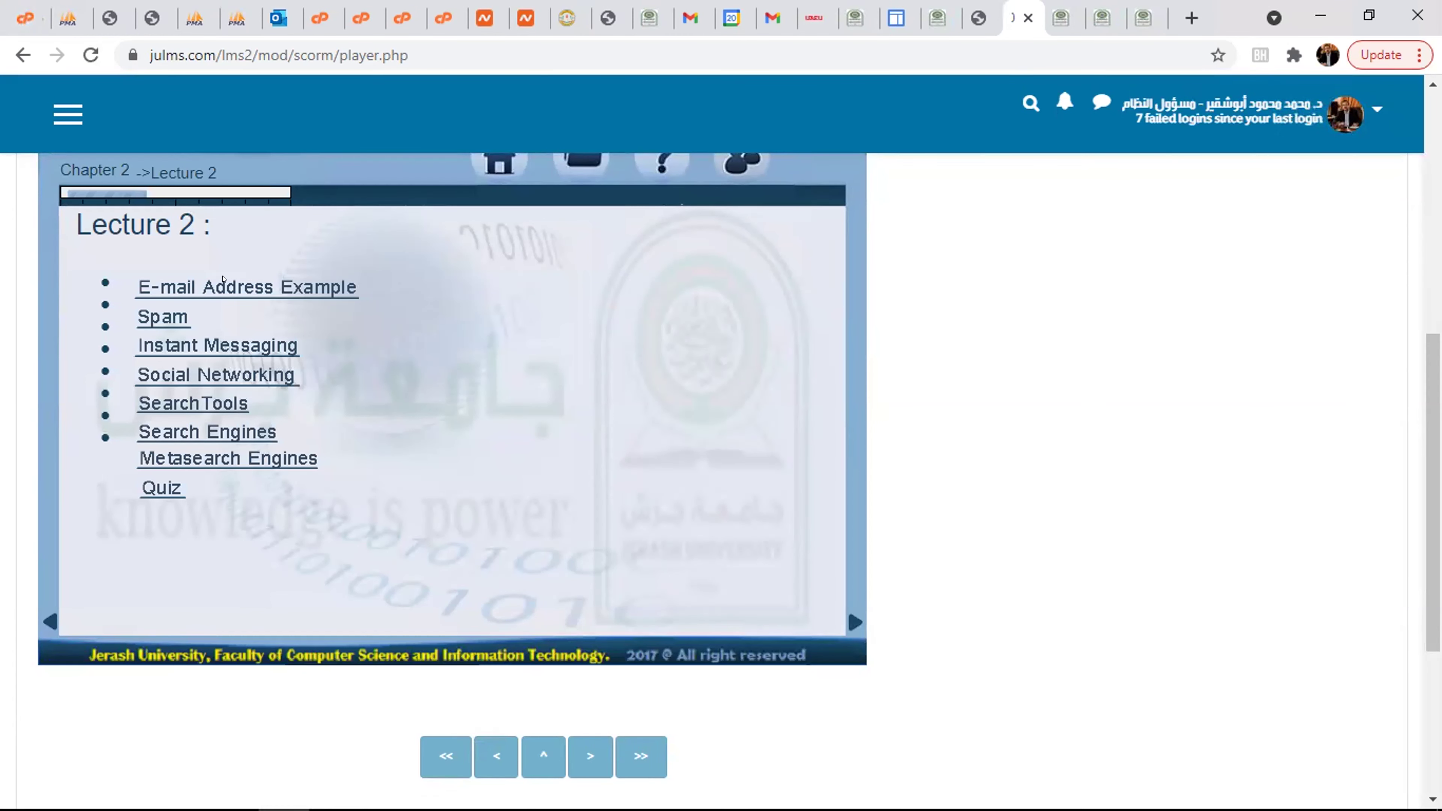
click(562, 160)
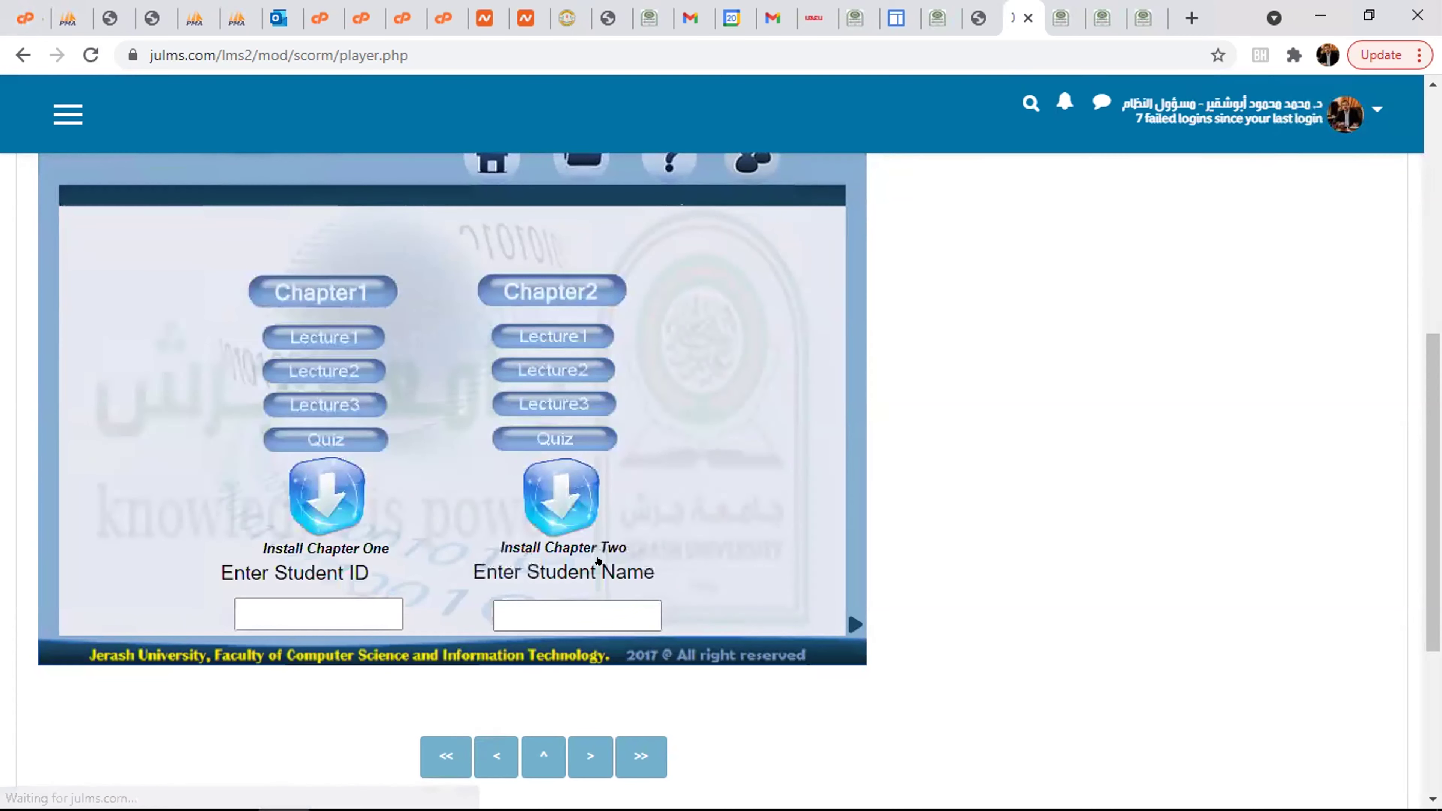
- Look over the SCORM chapter menu and reopen Lecture 2 of Chapter 2, checking the activity's header and breadcrumb
scroll(697, 514, up, 2)
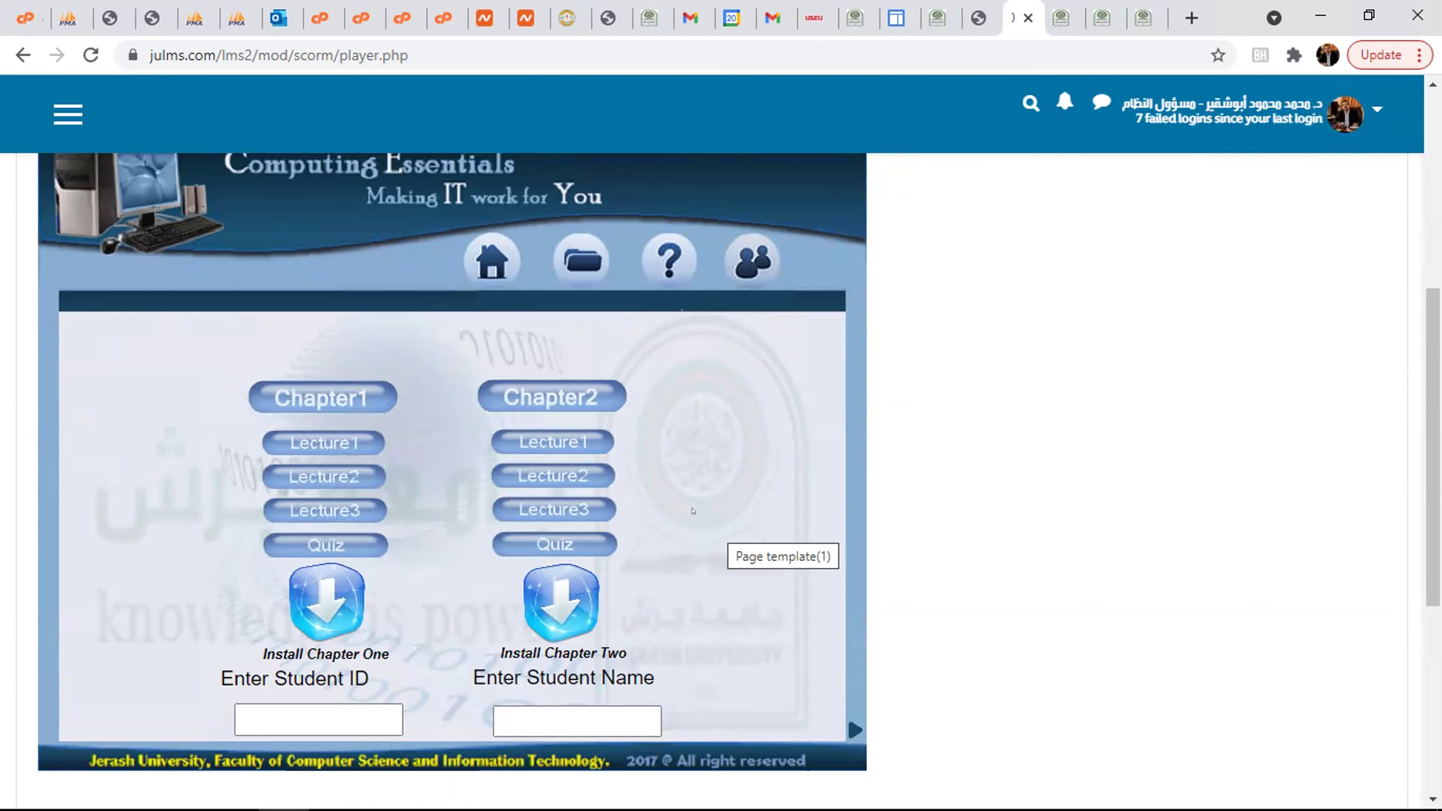
scroll(558, 462, up, 2)
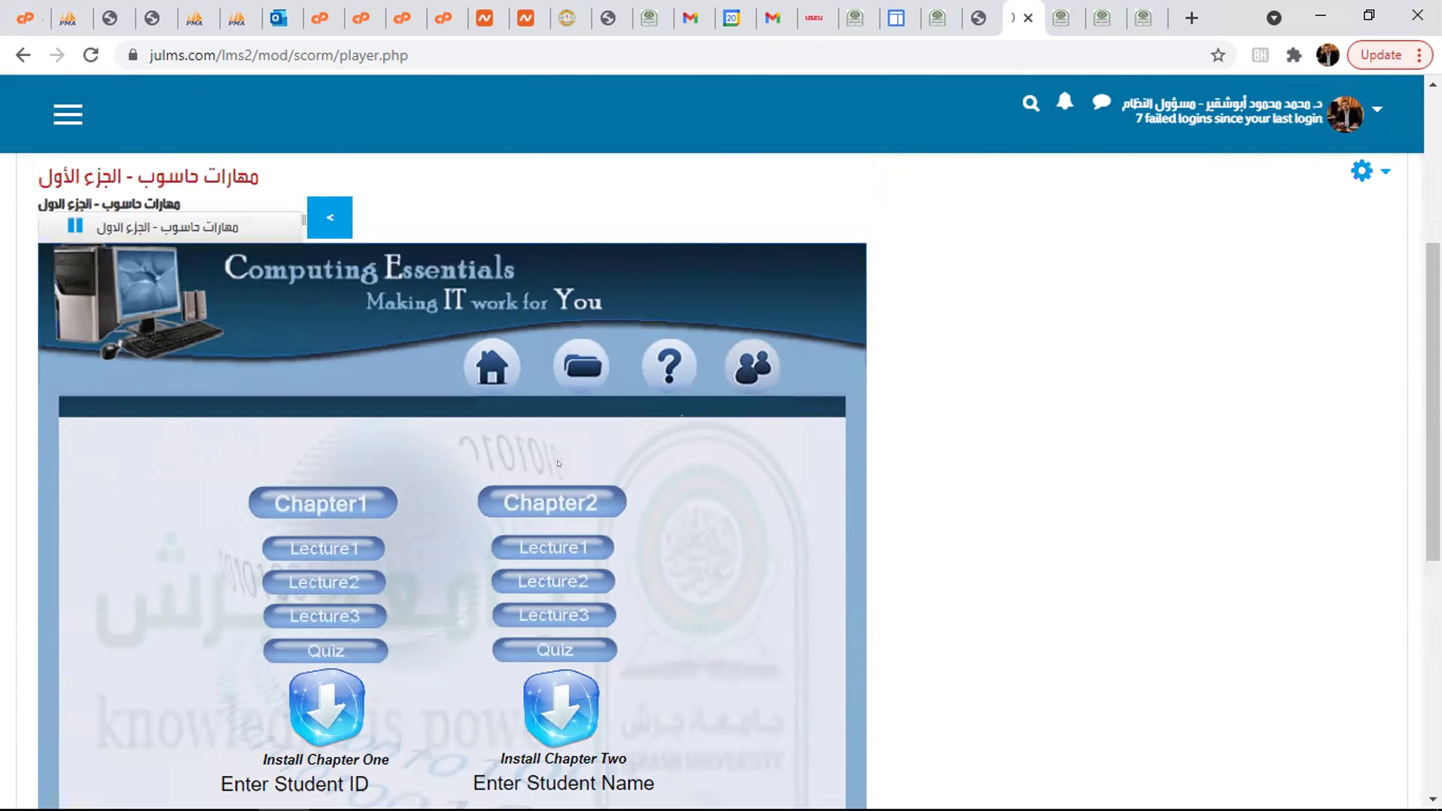
scroll(628, 531, down, 2)
click(546, 481)
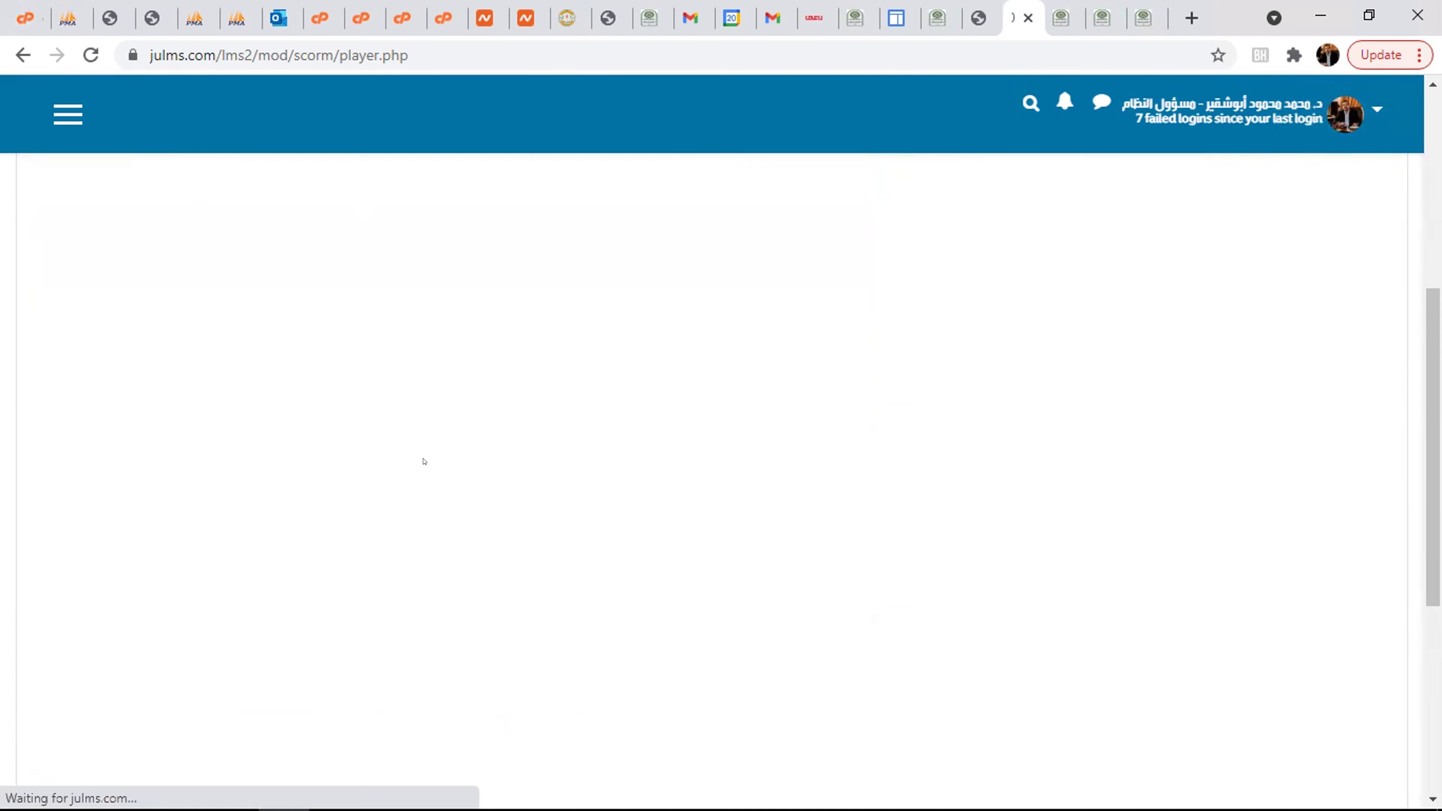
scroll(917, 531, up, 4)
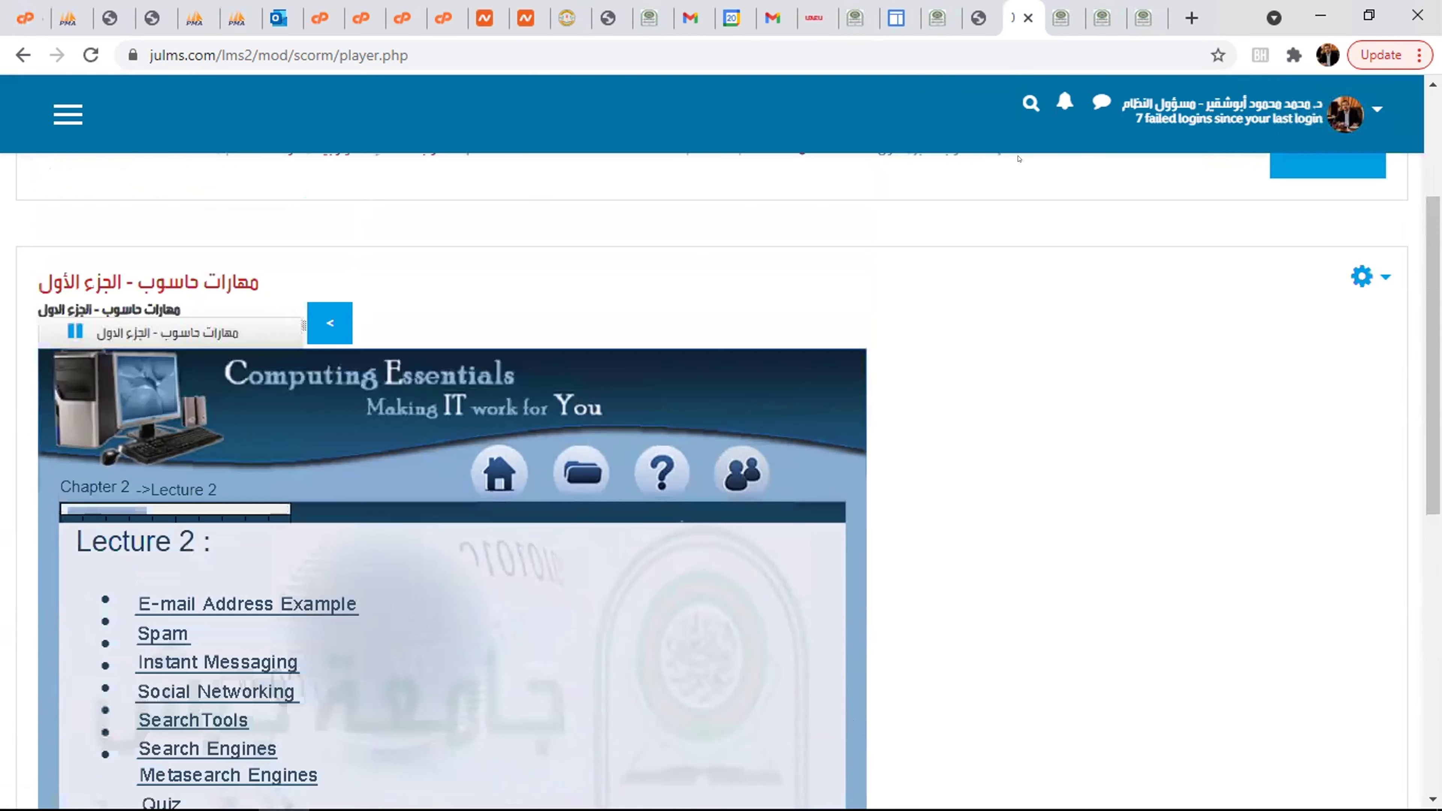
scroll(917, 531, up, 4)
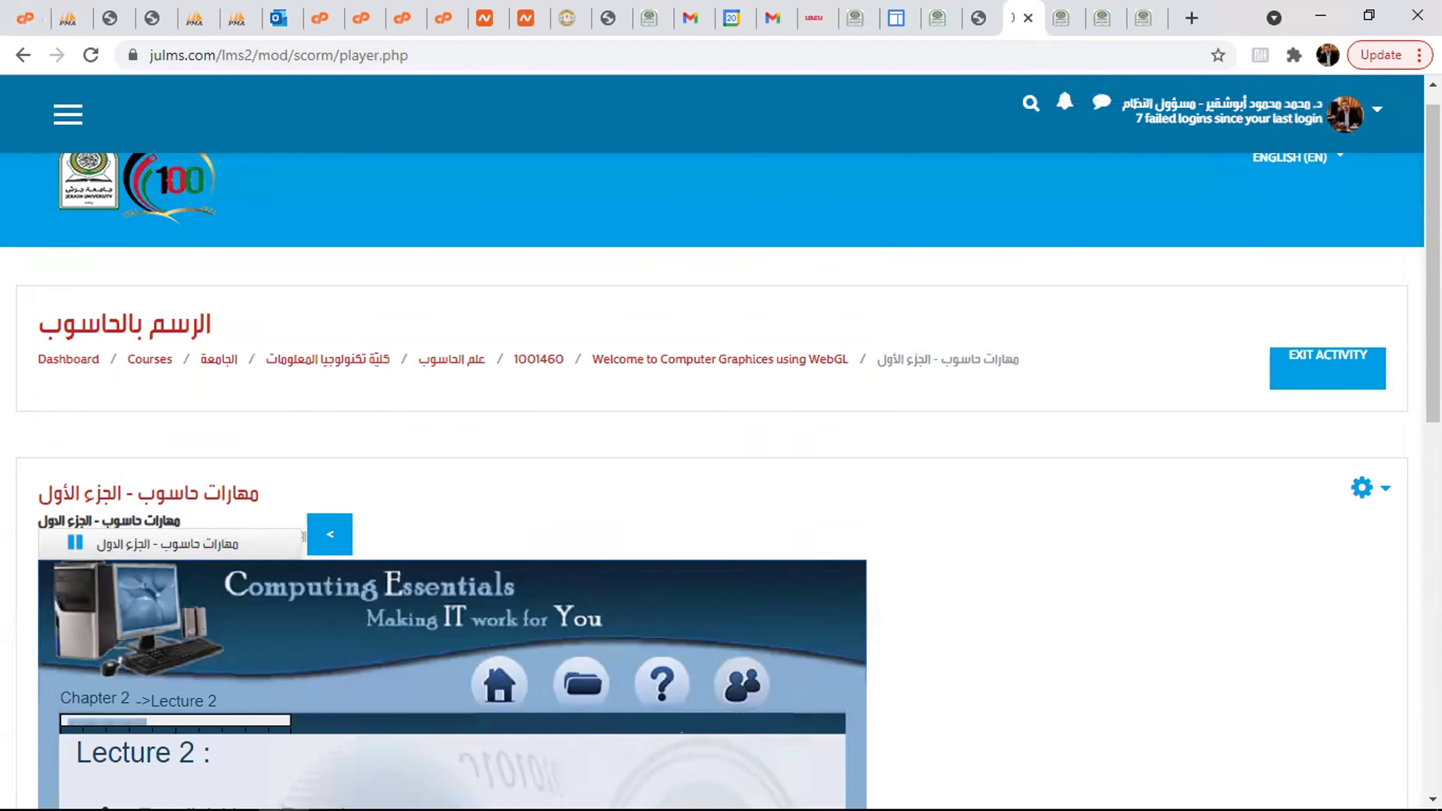
- Look over the activities on the الرسم بالحاسوب course page and bring up its تفاعل الطلبة والمساق attendance register
click(1050, 20)
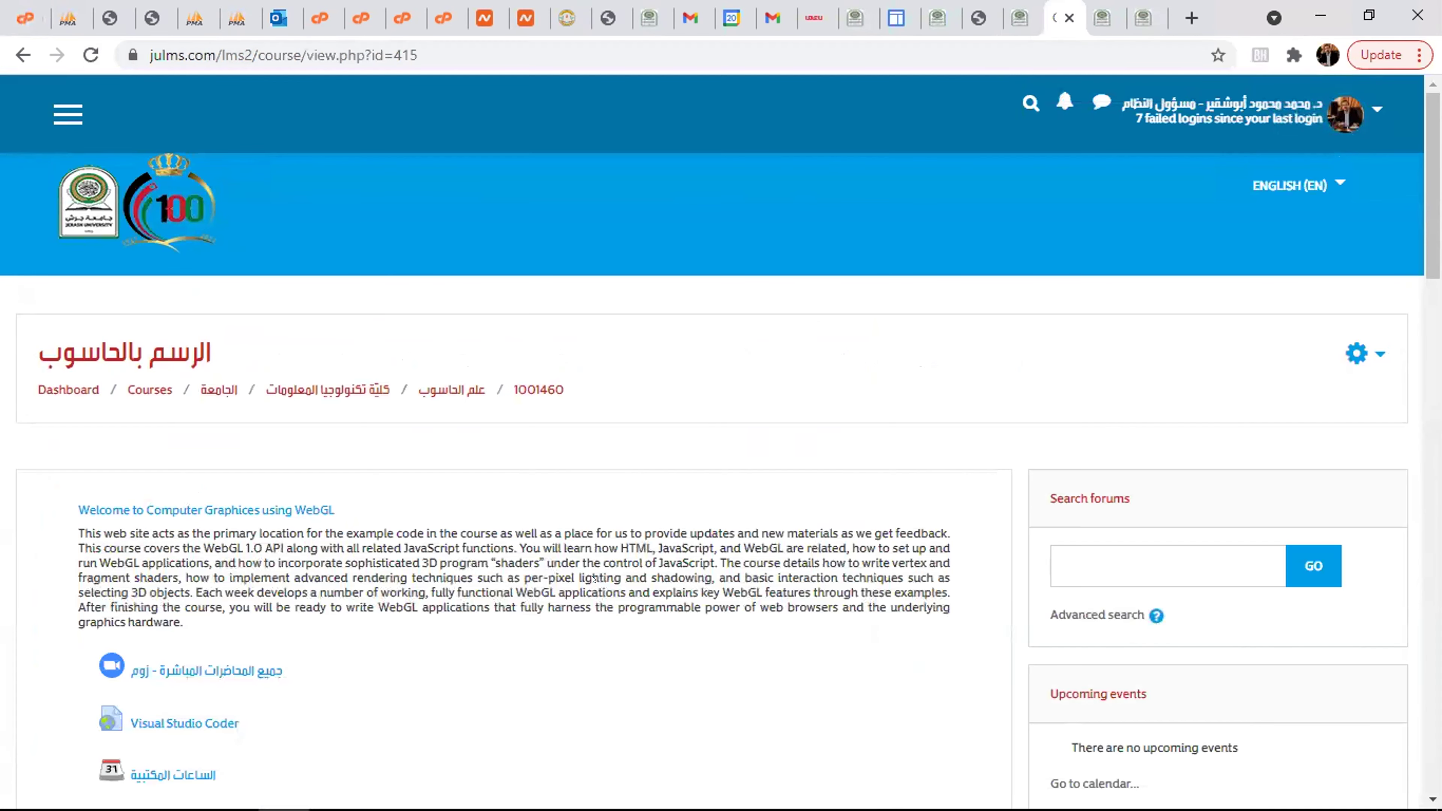
scroll(372, 546, down, 6)
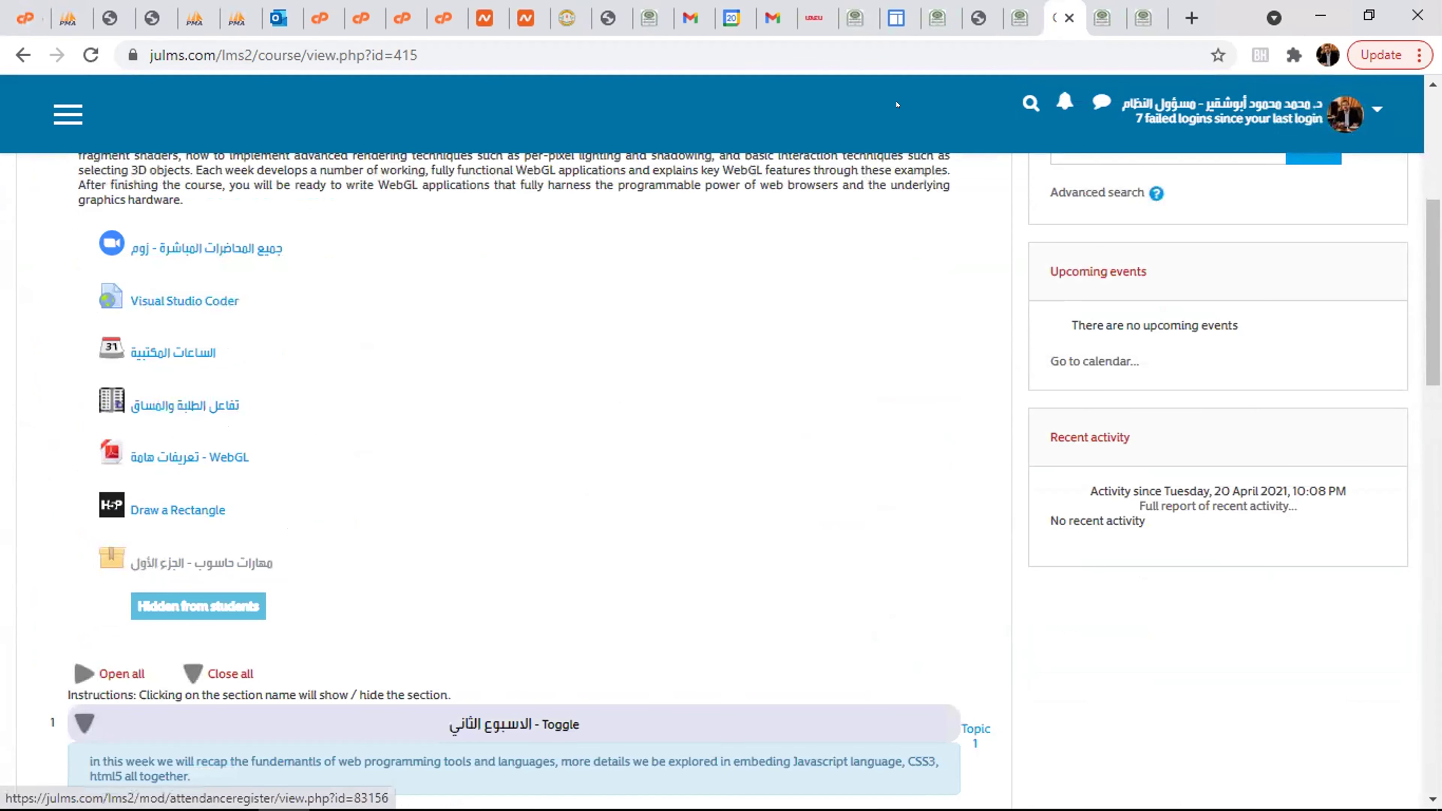
click(1099, 19)
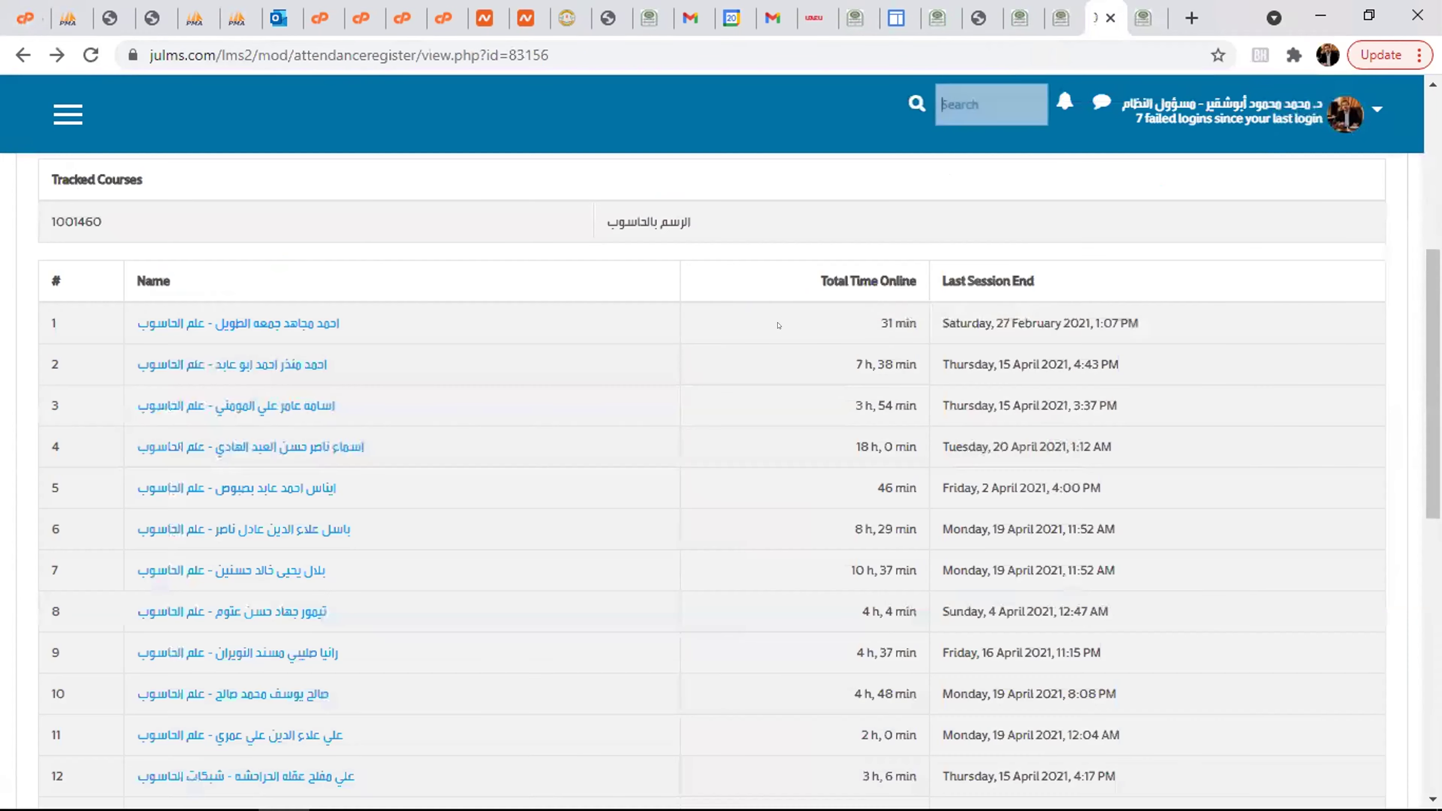
scroll(464, 277, up, 5)
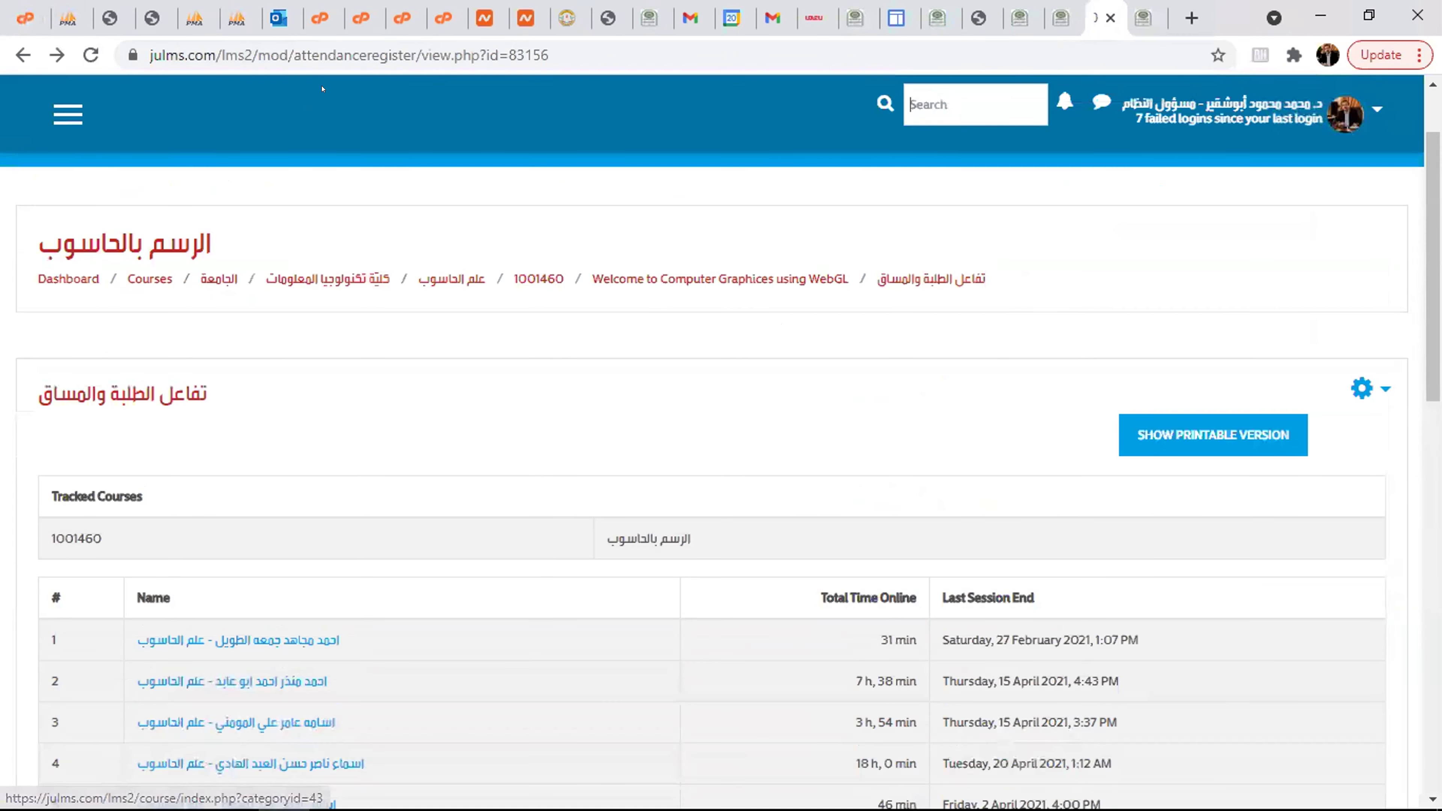
- Examine the students' Total Time Online and Last Session End in the course's attendance register
scroll(636, 421, down, 5)
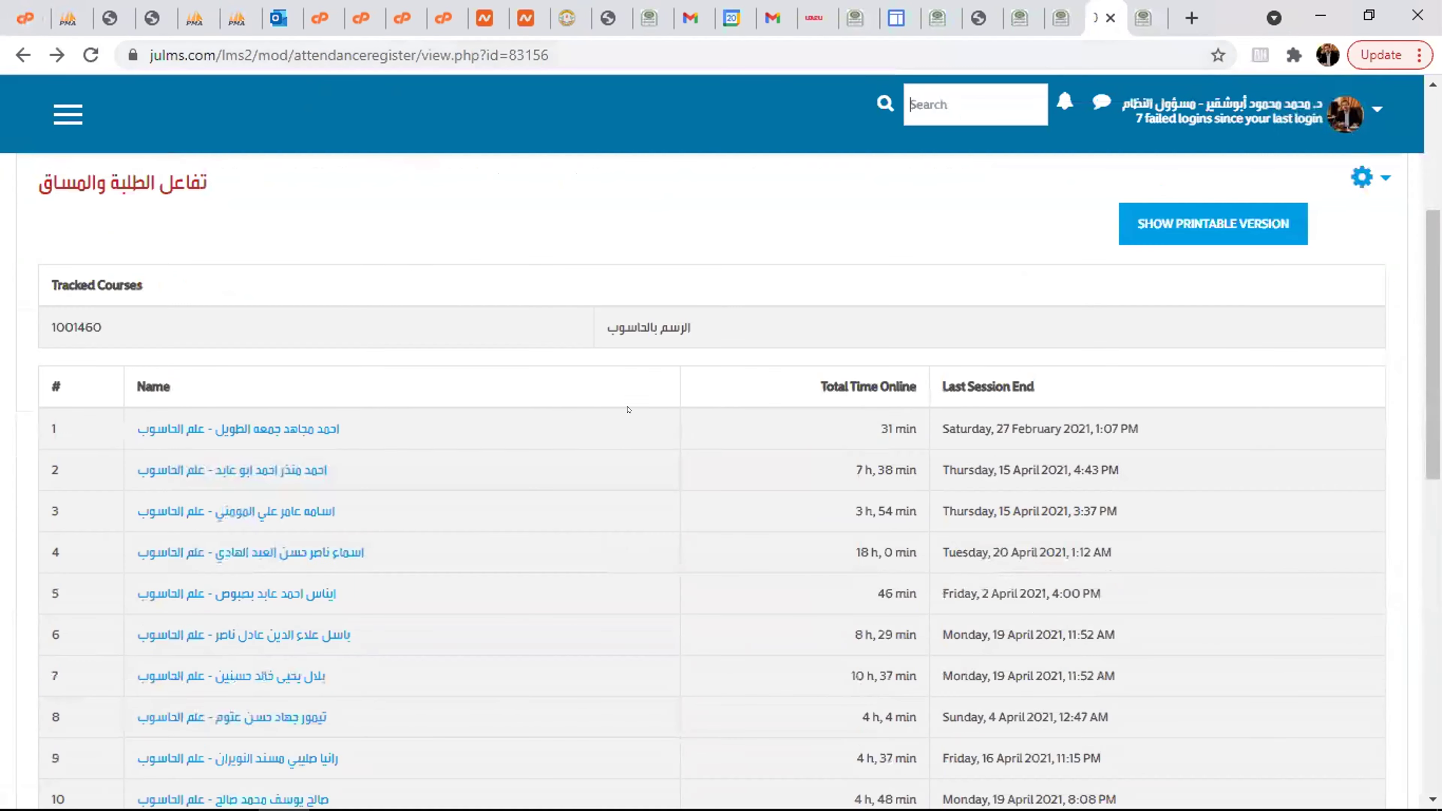
scroll(646, 429, up, 2)
scroll(676, 428, down, 2)
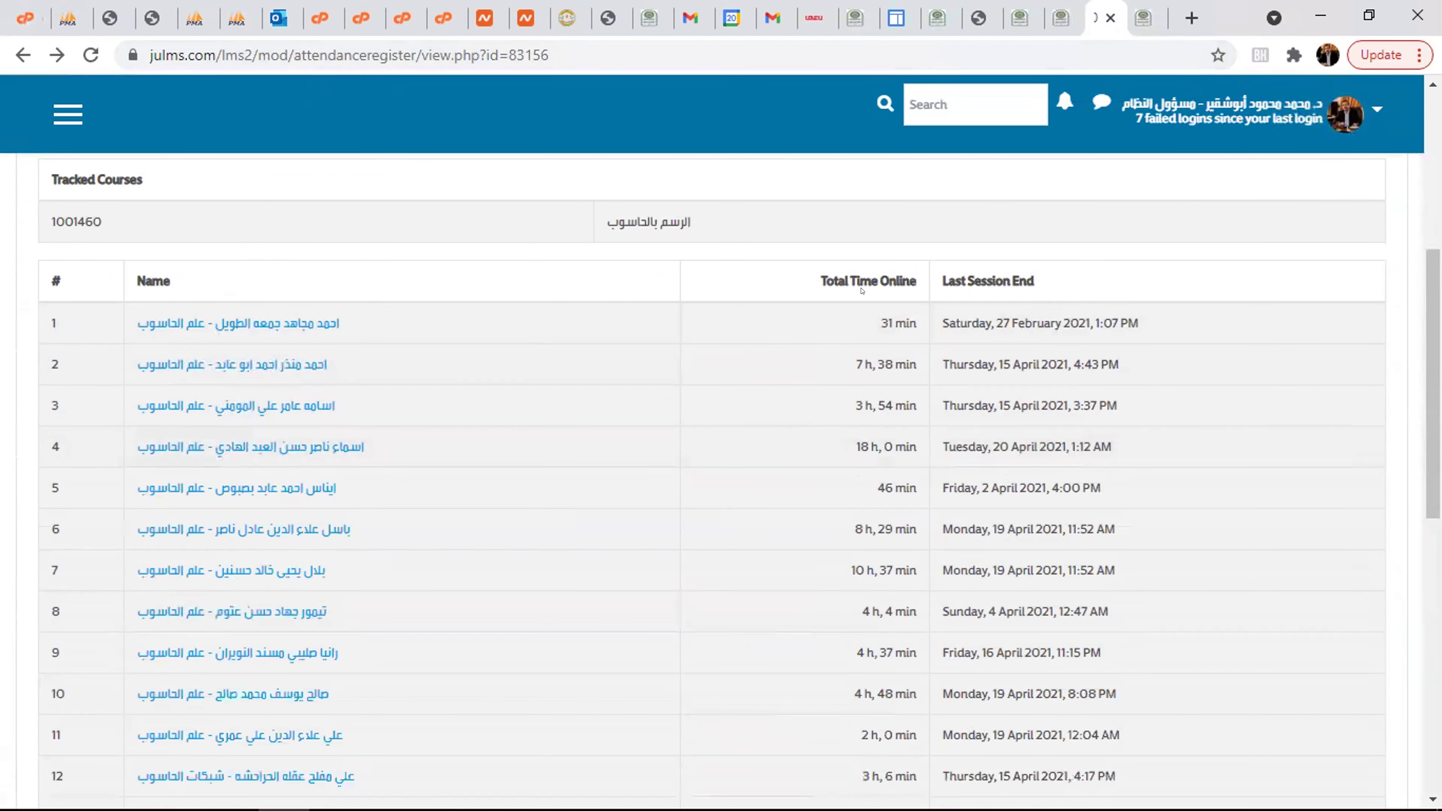
scroll(864, 292, down, 2)
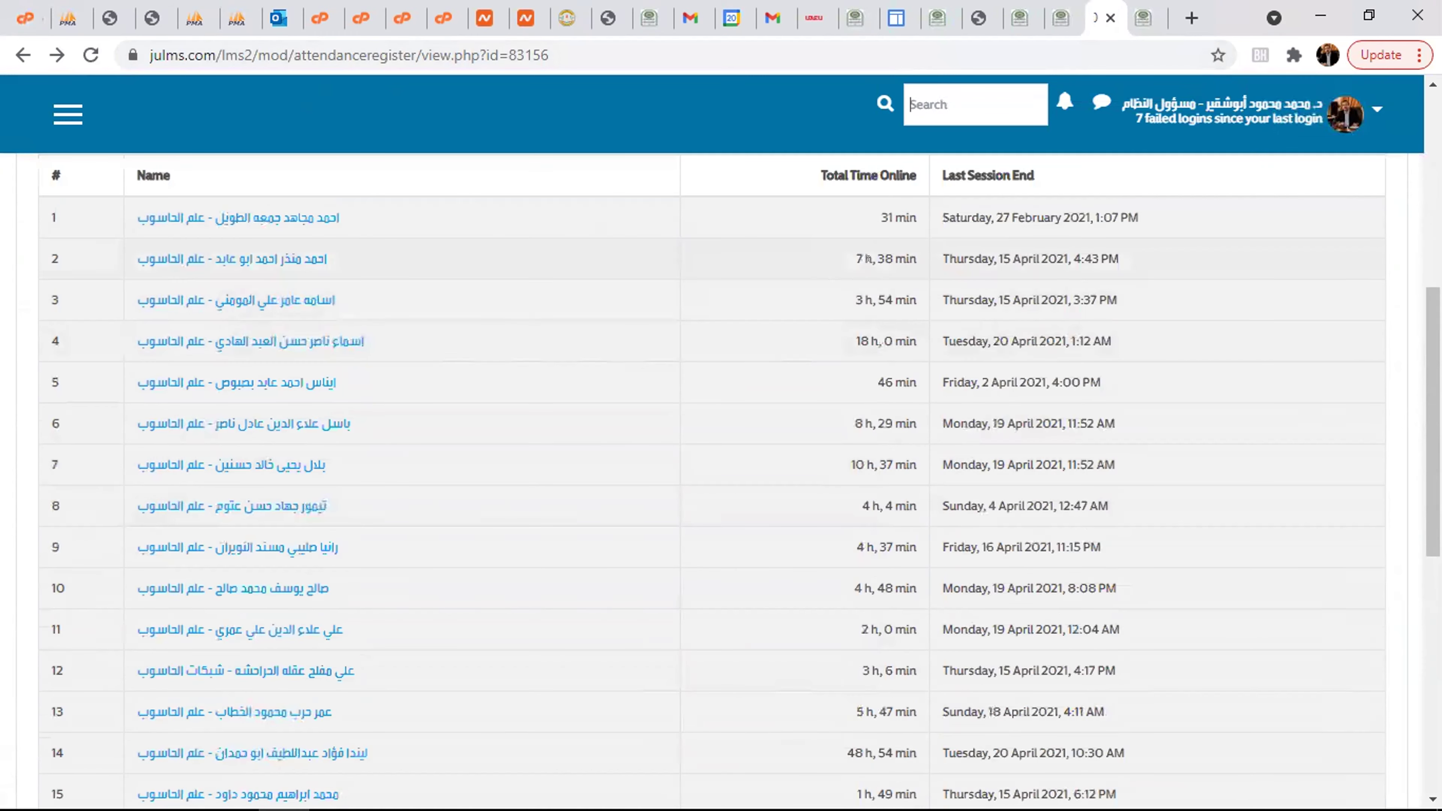
scroll(867, 259, down, 6)
scroll(853, 364, up, 8)
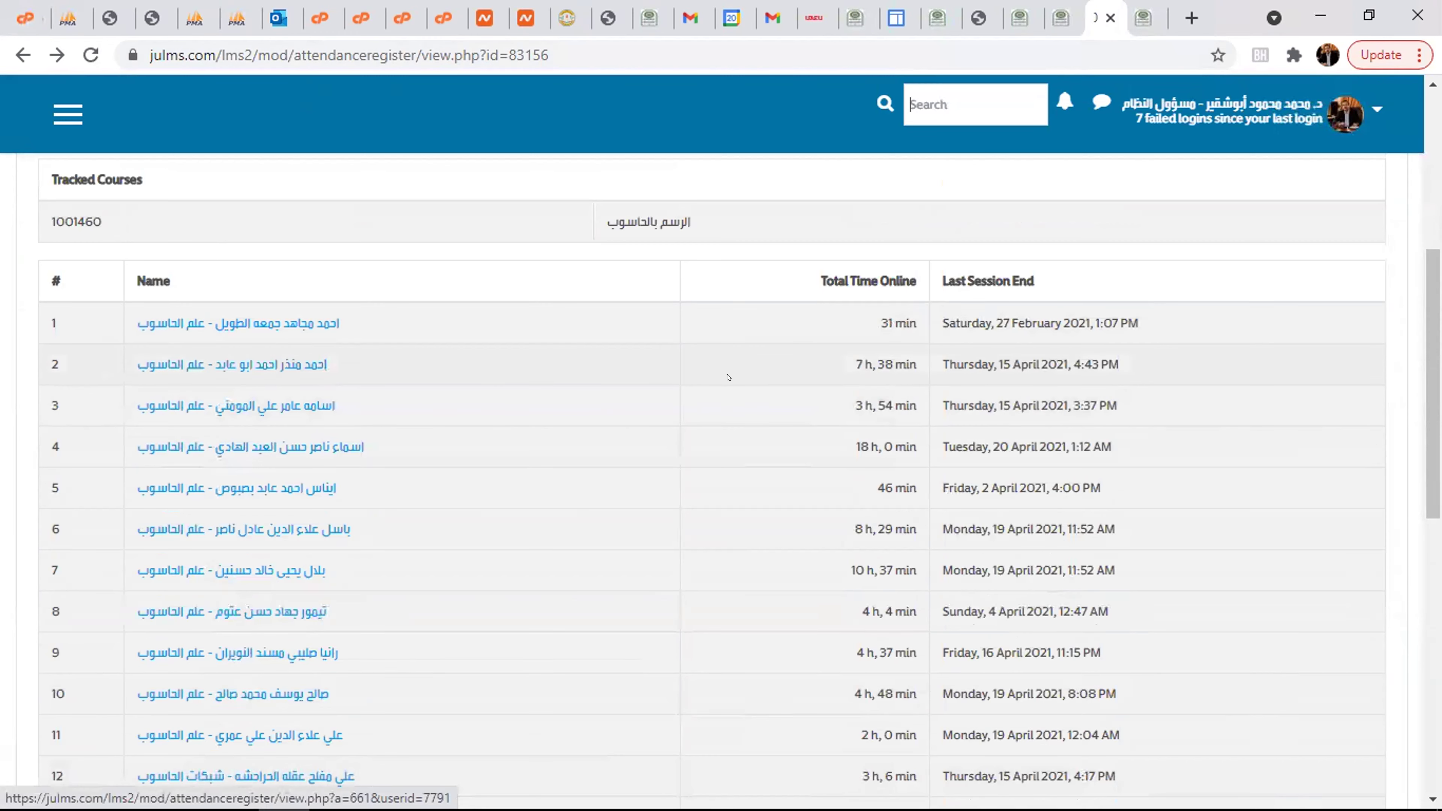
- Examine the second listed student's login details and the start, end and duration of their online sessions, and return to the الرسم بالحاسوب course page
click(256, 365)
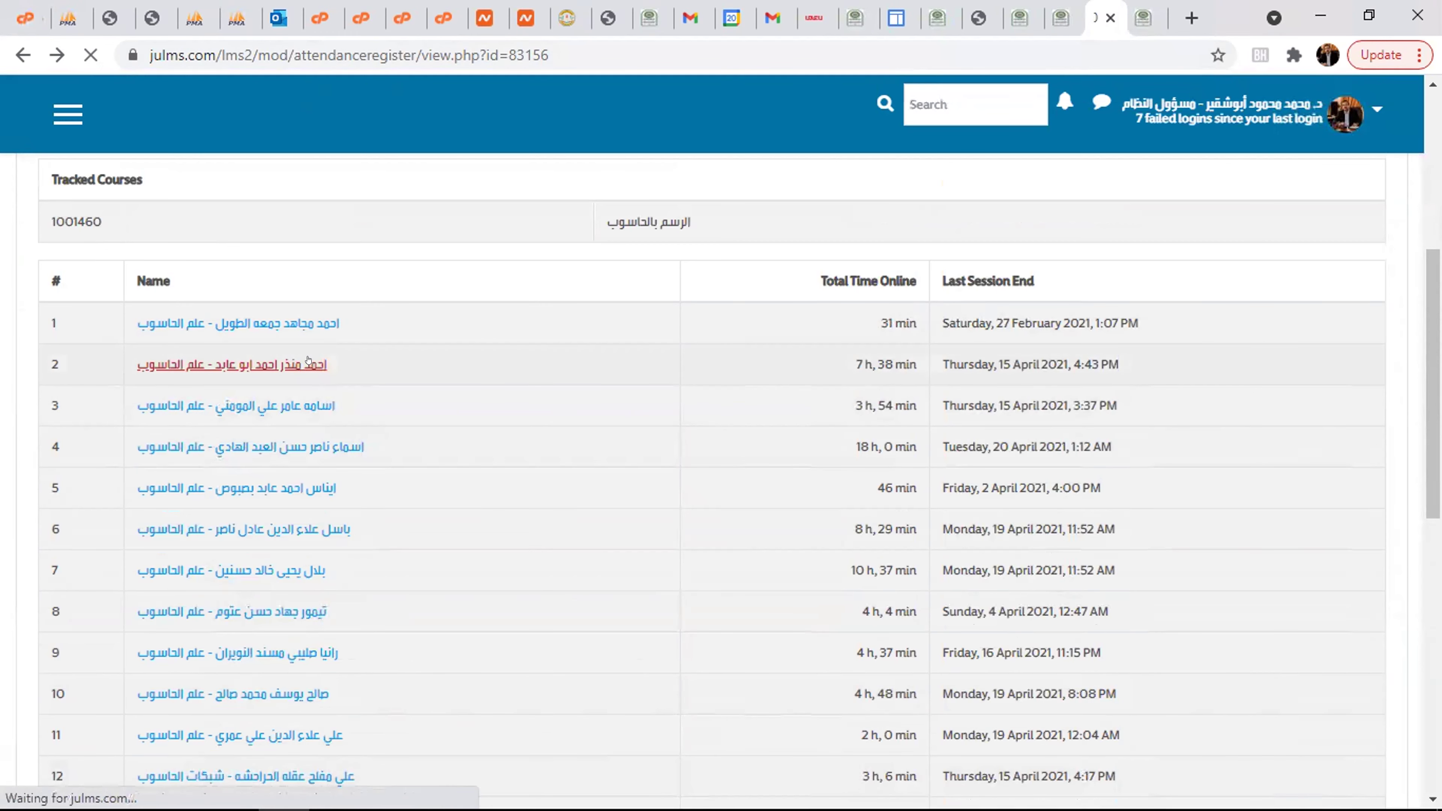
scroll(746, 479, down, 10)
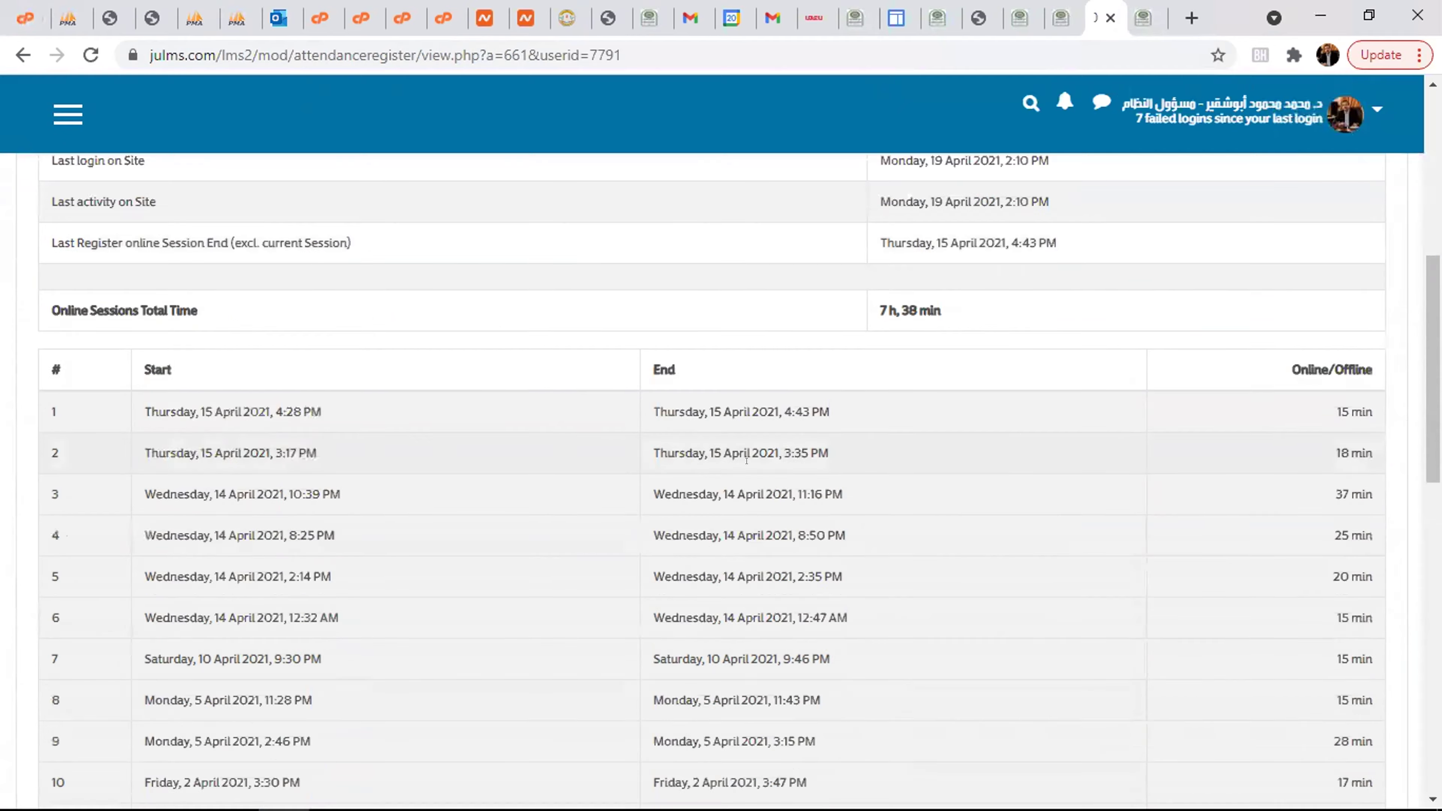
scroll(747, 479, up, 7)
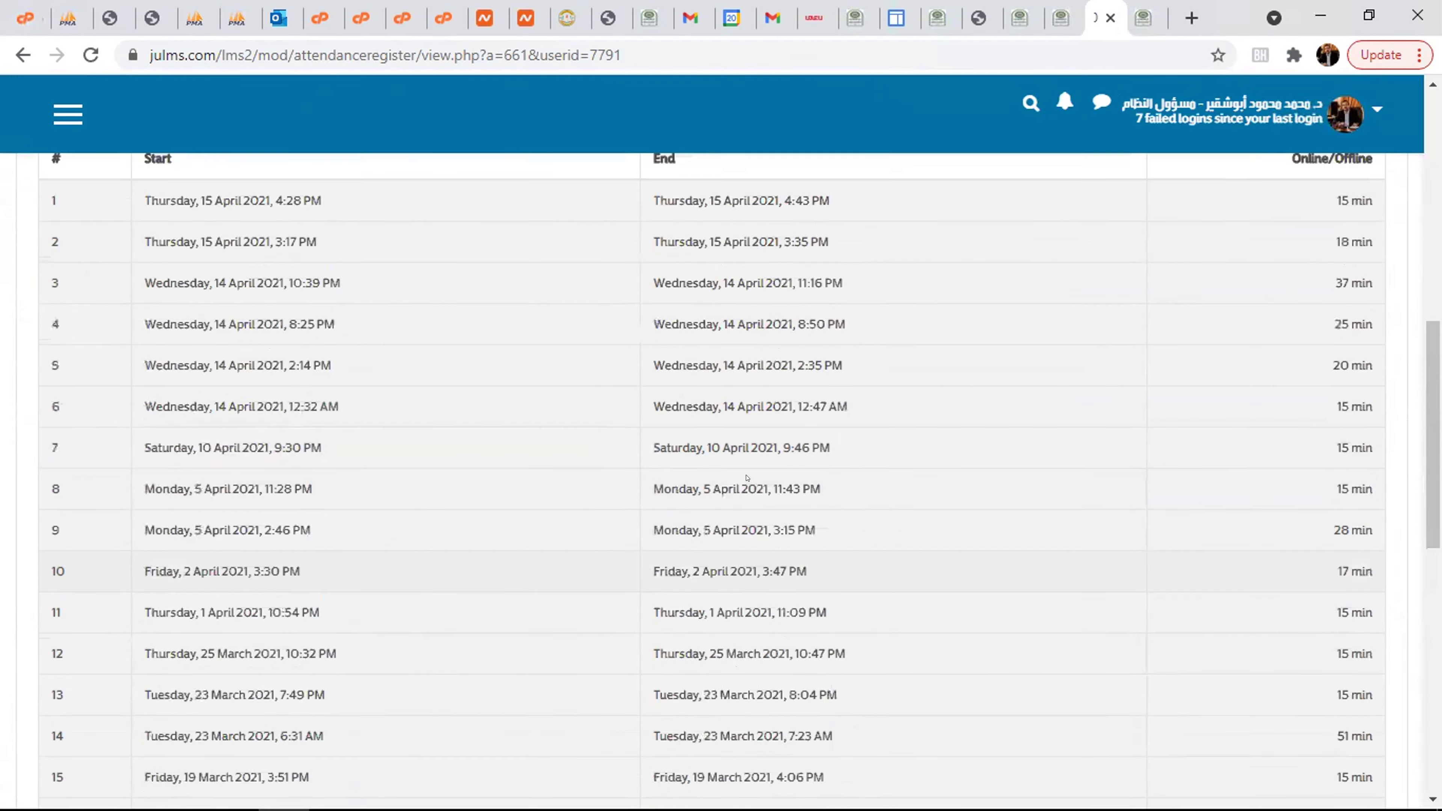
scroll(747, 463, up, 5)
scroll(747, 463, down, 9)
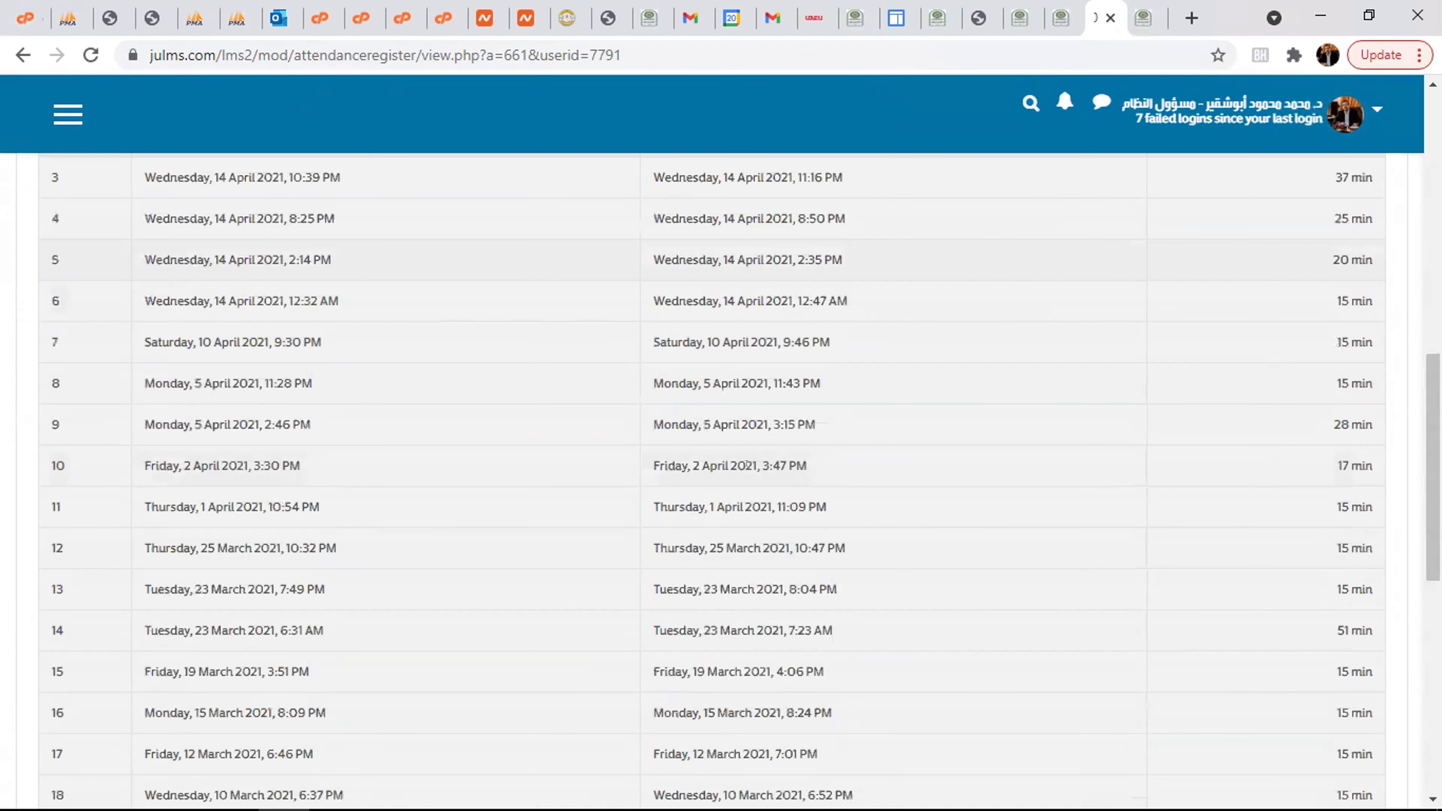
scroll(746, 465, up, 8)
scroll(746, 465, down, 8)
scroll(1134, 581, down, 4)
scroll(1135, 581, up, 4)
scroll(1134, 581, up, 6)
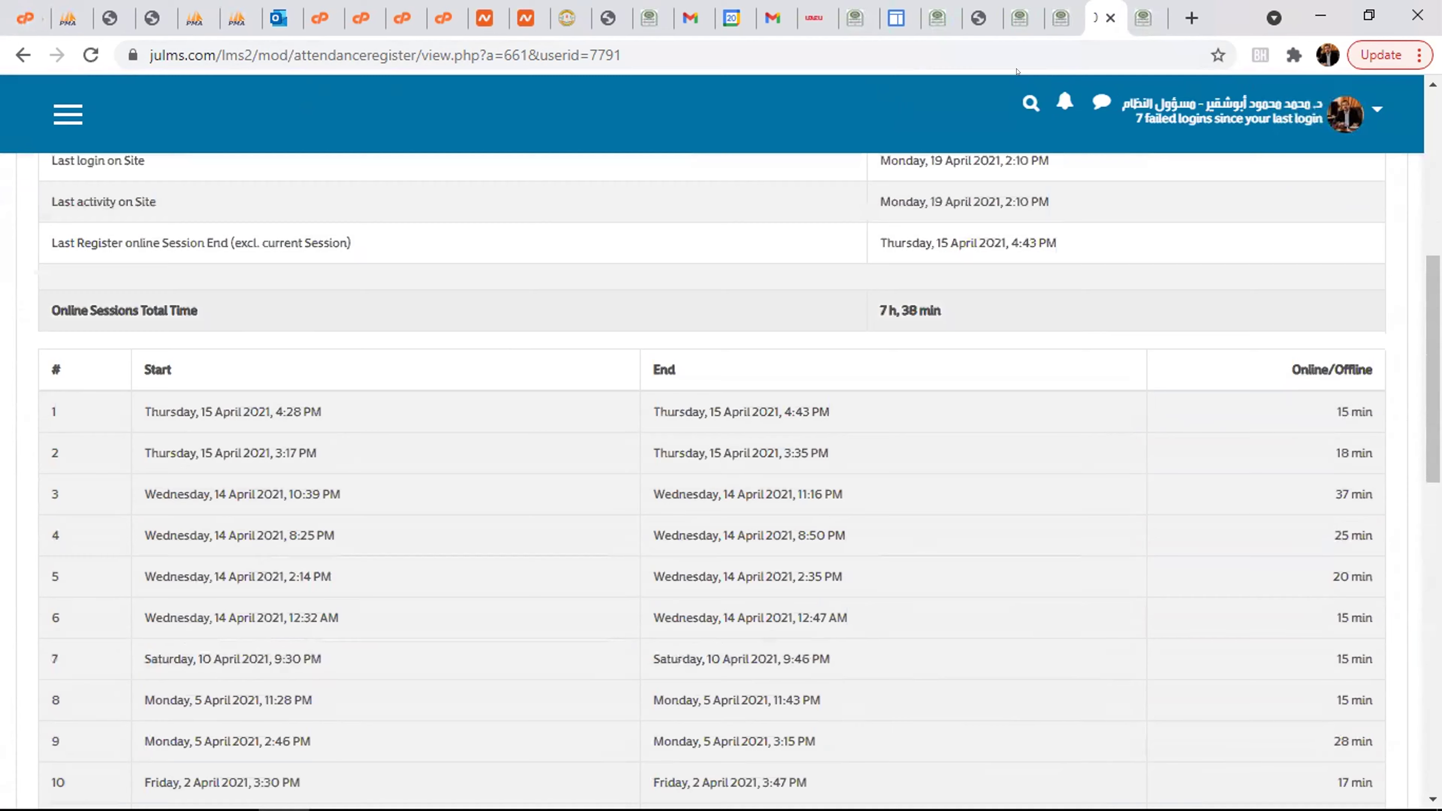
click(1051, 19)
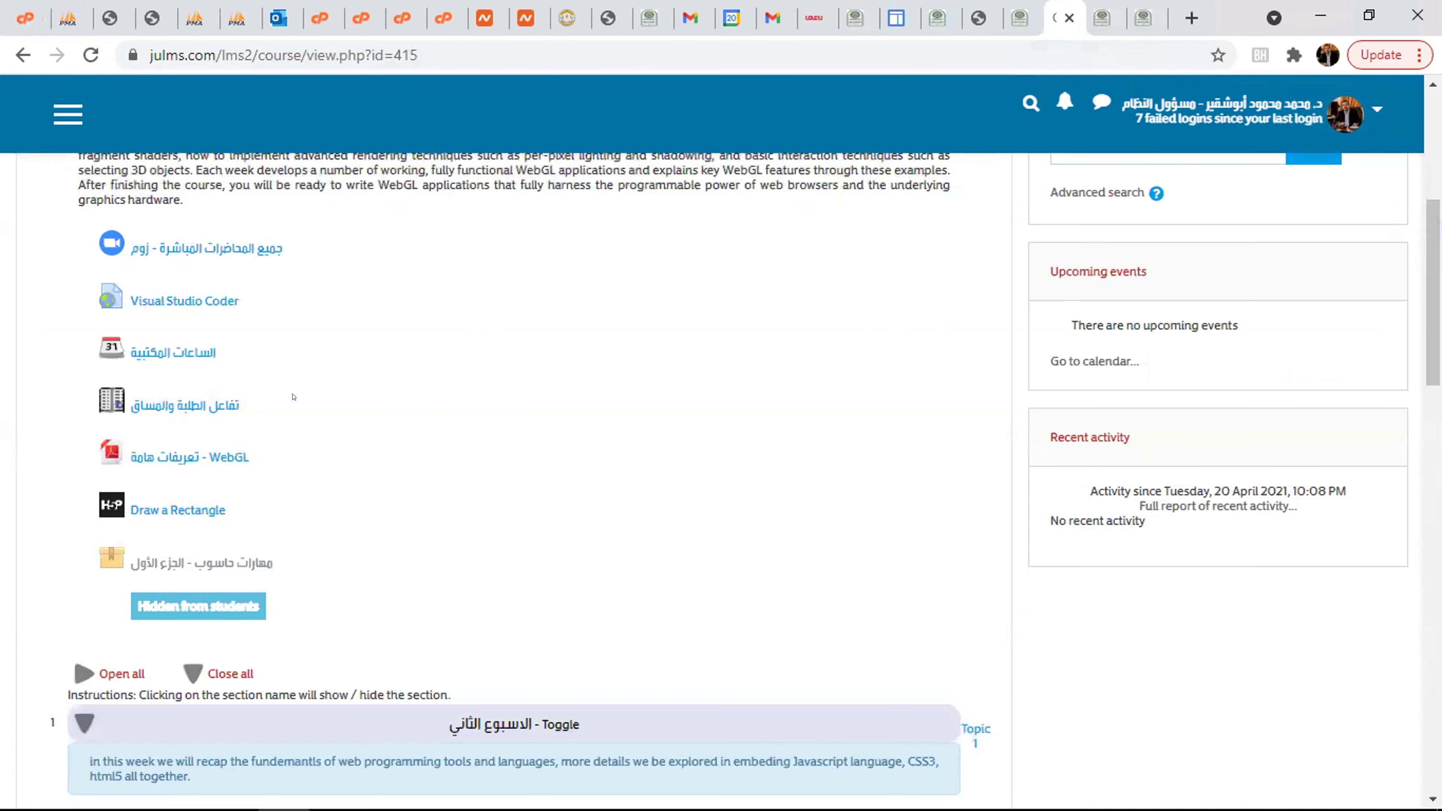
- Open the course's office hours scheduler (الساعات المكتبية) and review the slots under all appointments
click(157, 347)
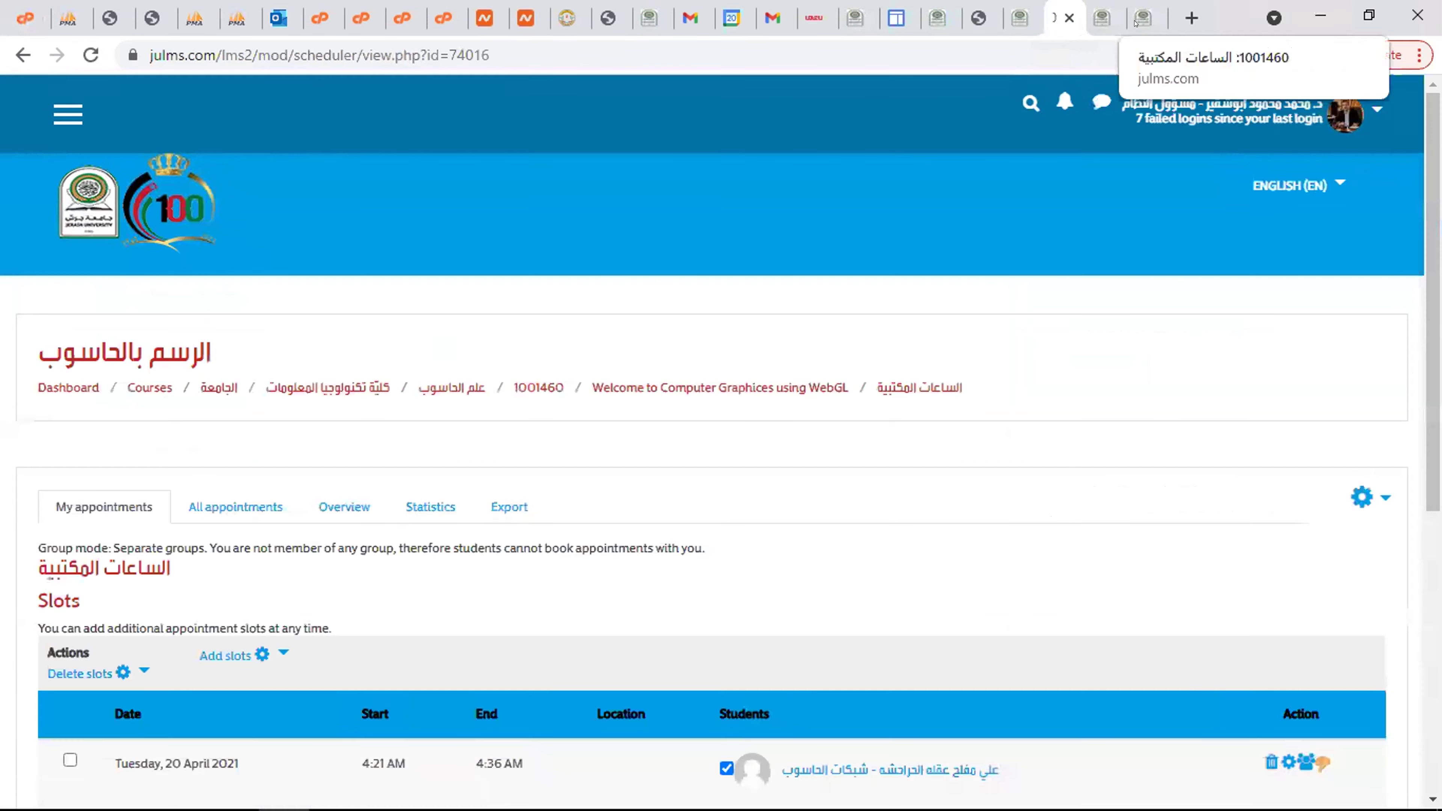
click(235, 507)
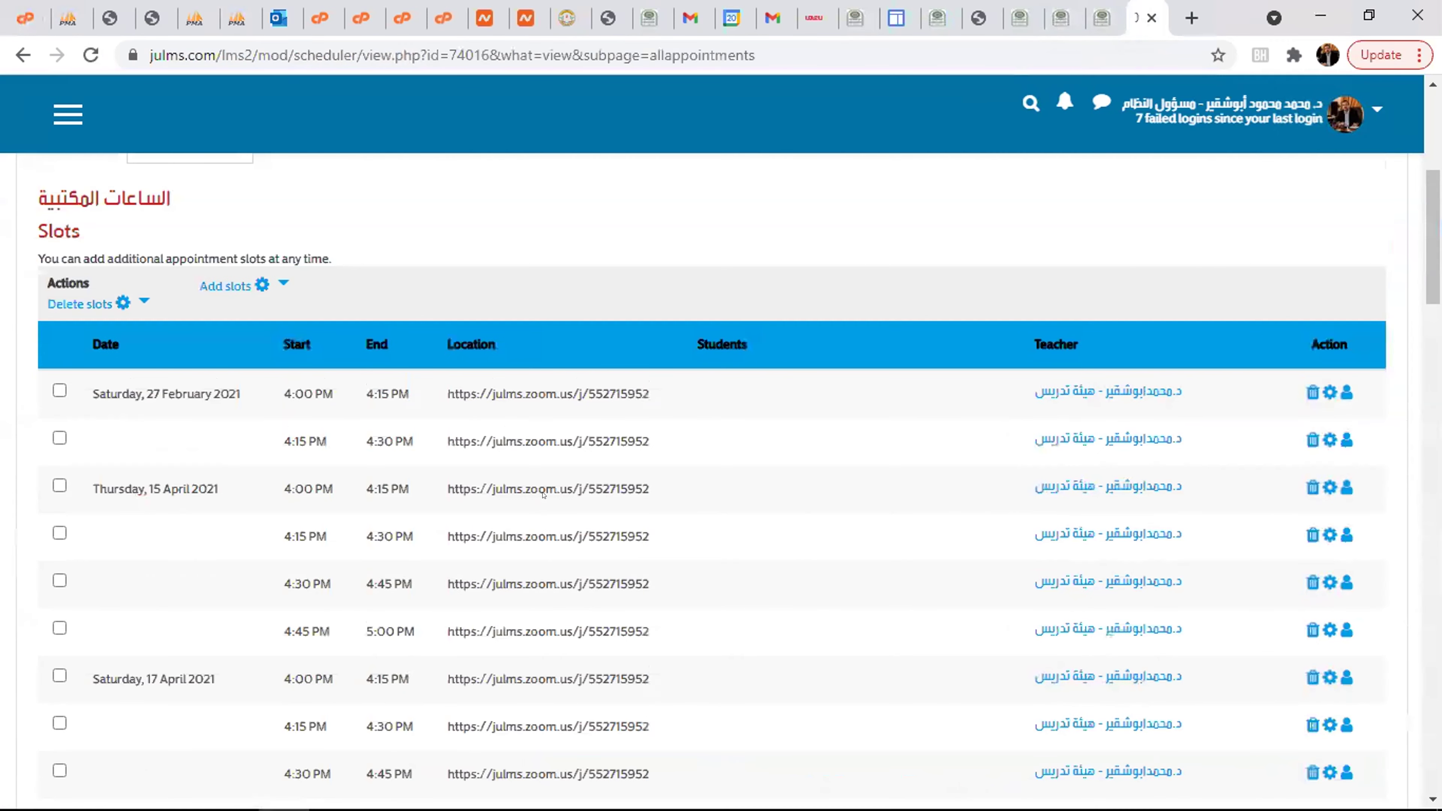
scroll(544, 494, up, 5)
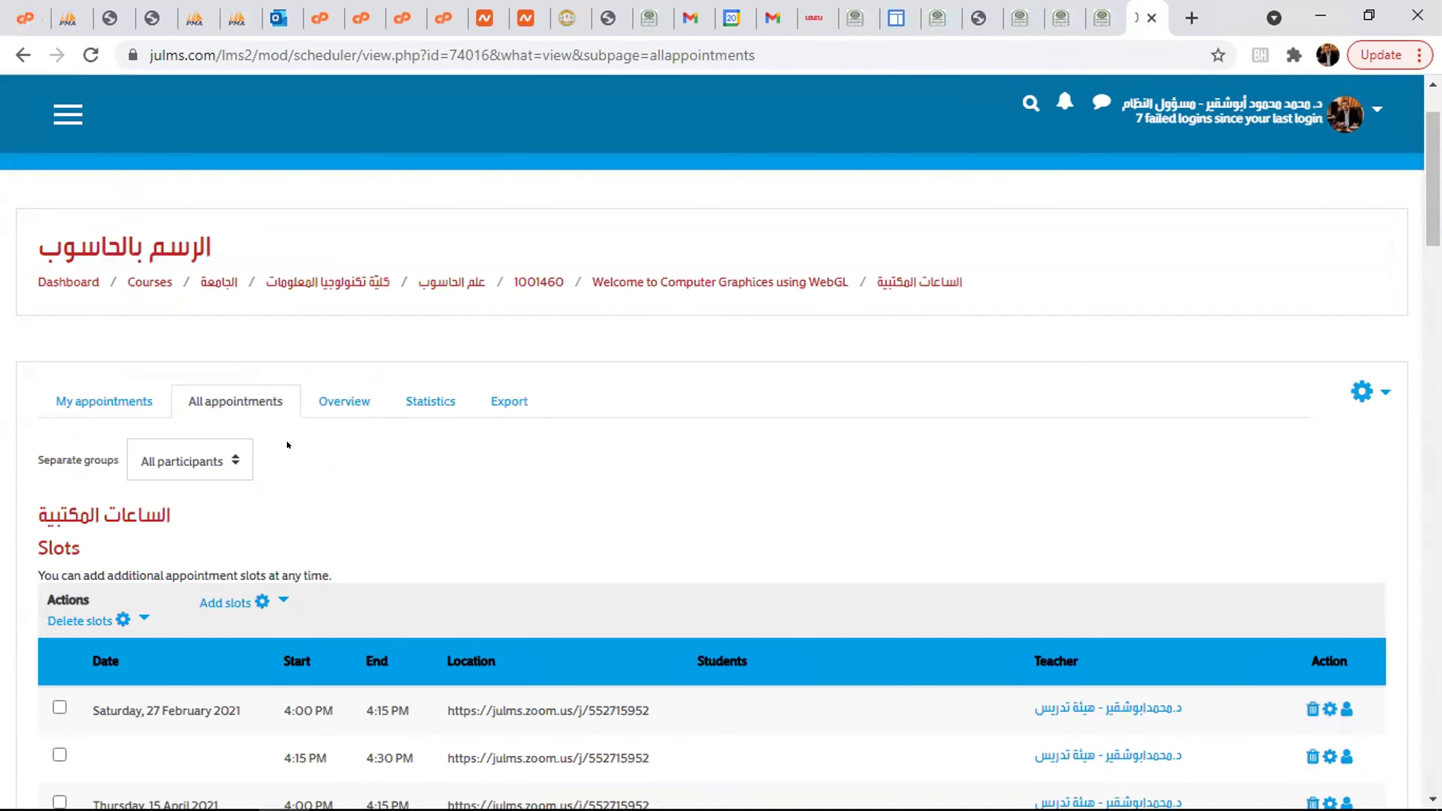
scroll(287, 446, down, 6)
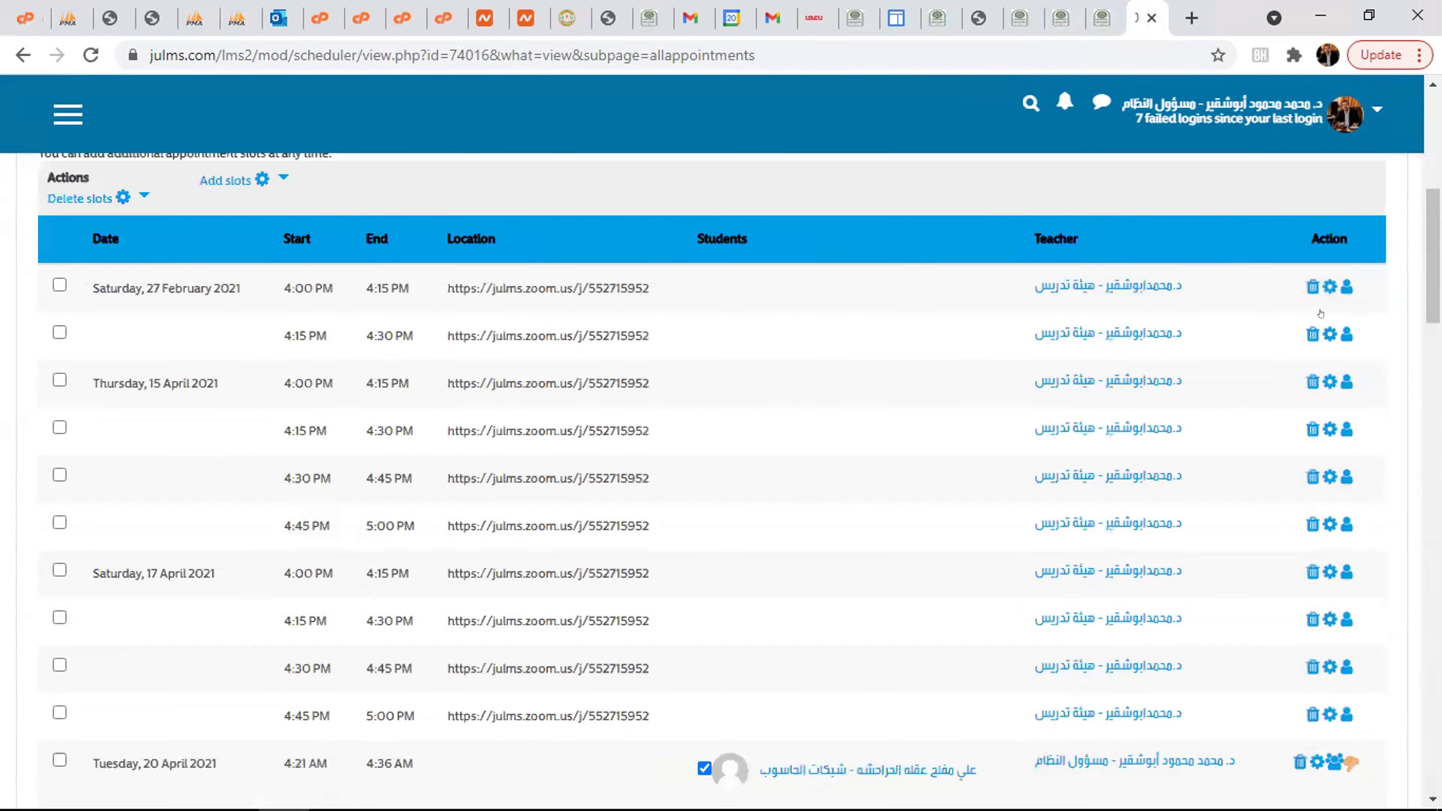
scroll(709, 426, down, 2)
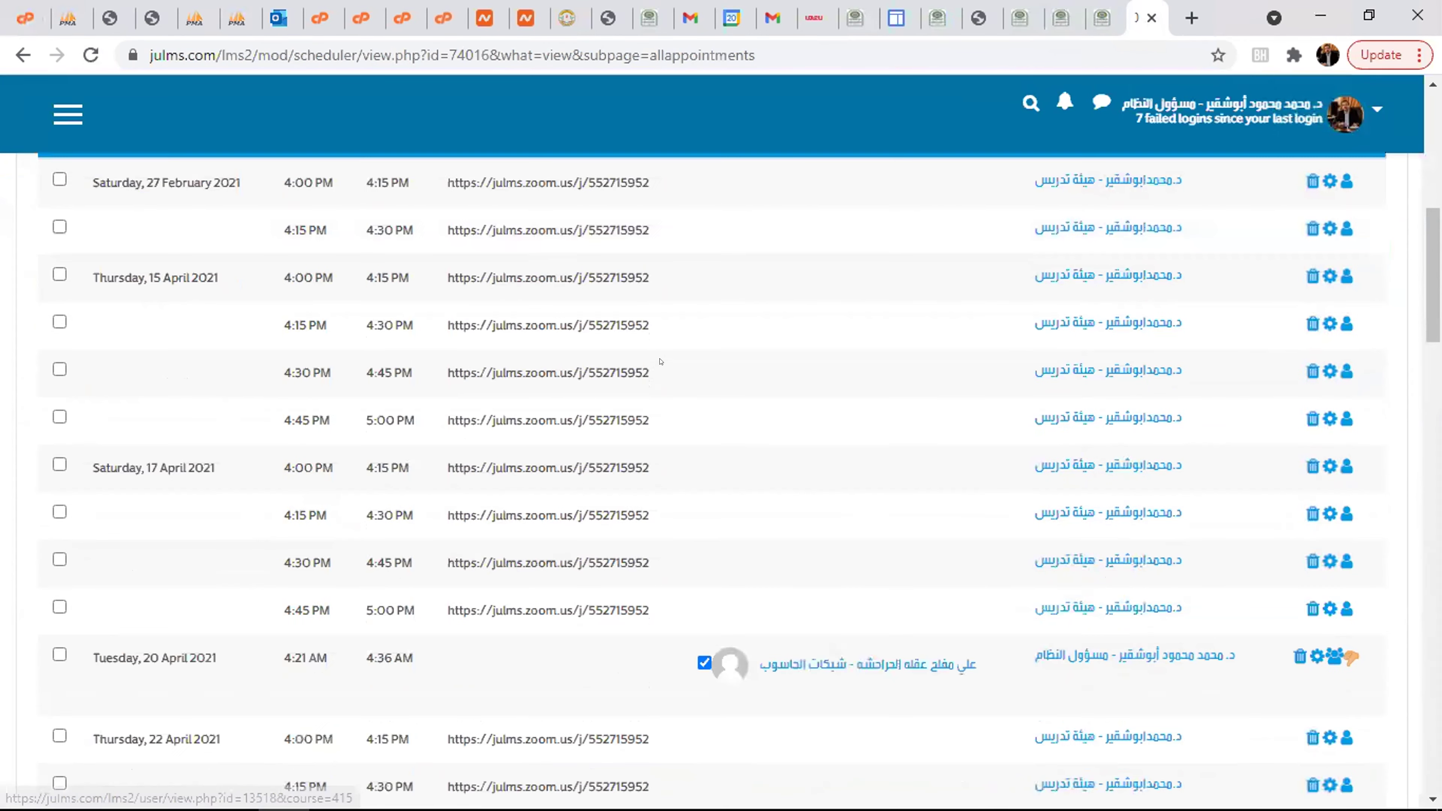
scroll(709, 426, up, 8)
scroll(709, 425, down, 9)
scroll(709, 426, down, 14)
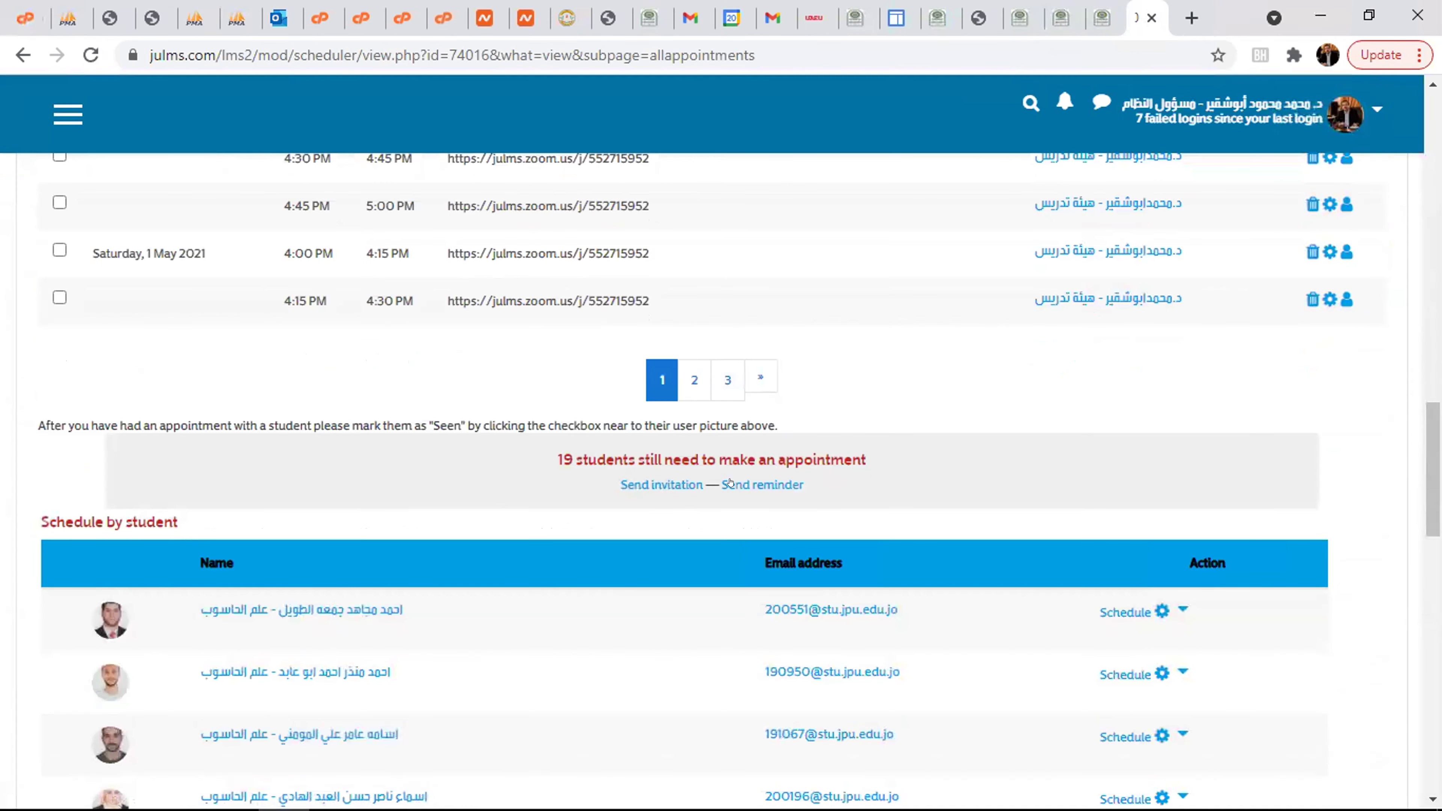
- Highlight how many students still need an appointment and examine the first student's scheduling options and the schedule-by-student list
double_click(559, 459)
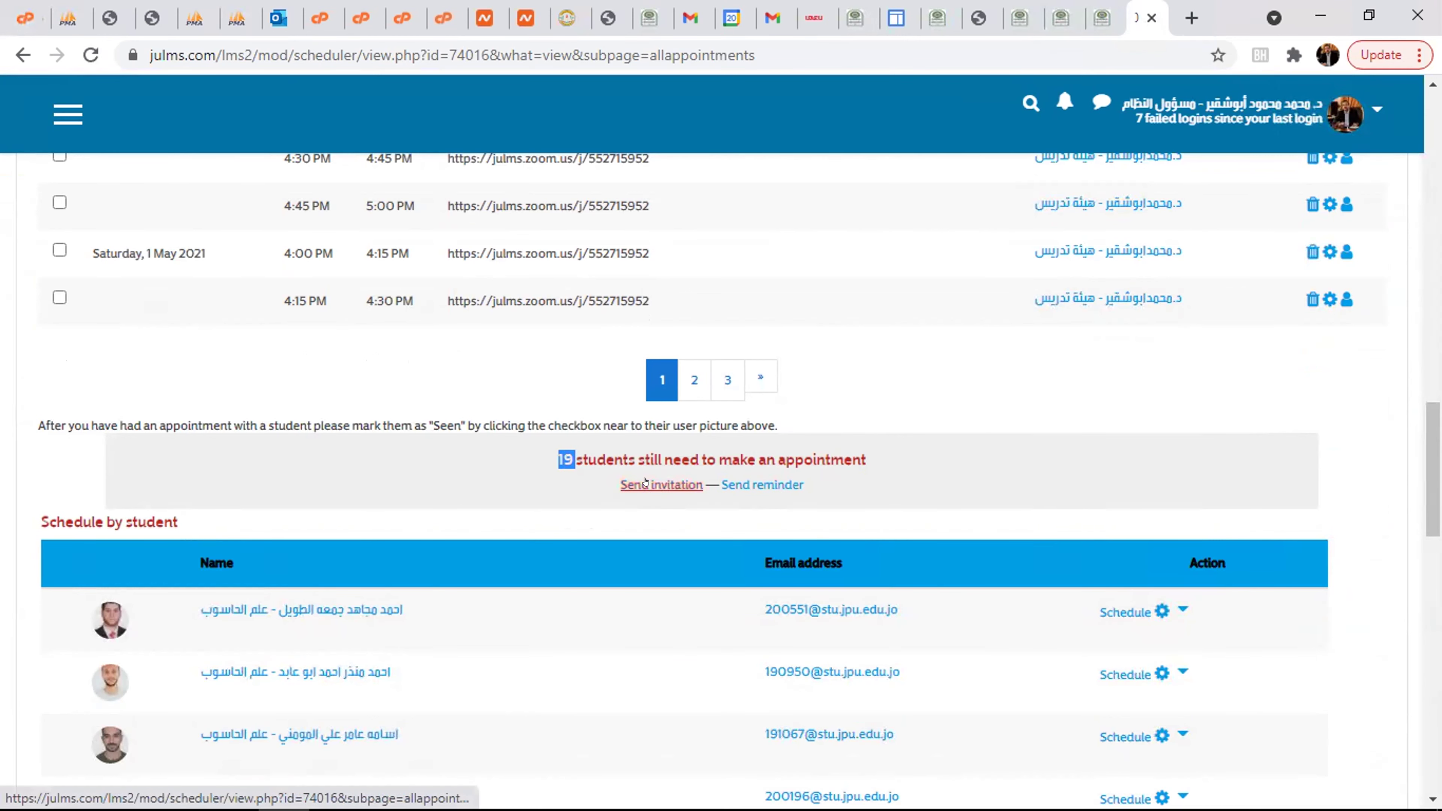
scroll(647, 493, down, 2)
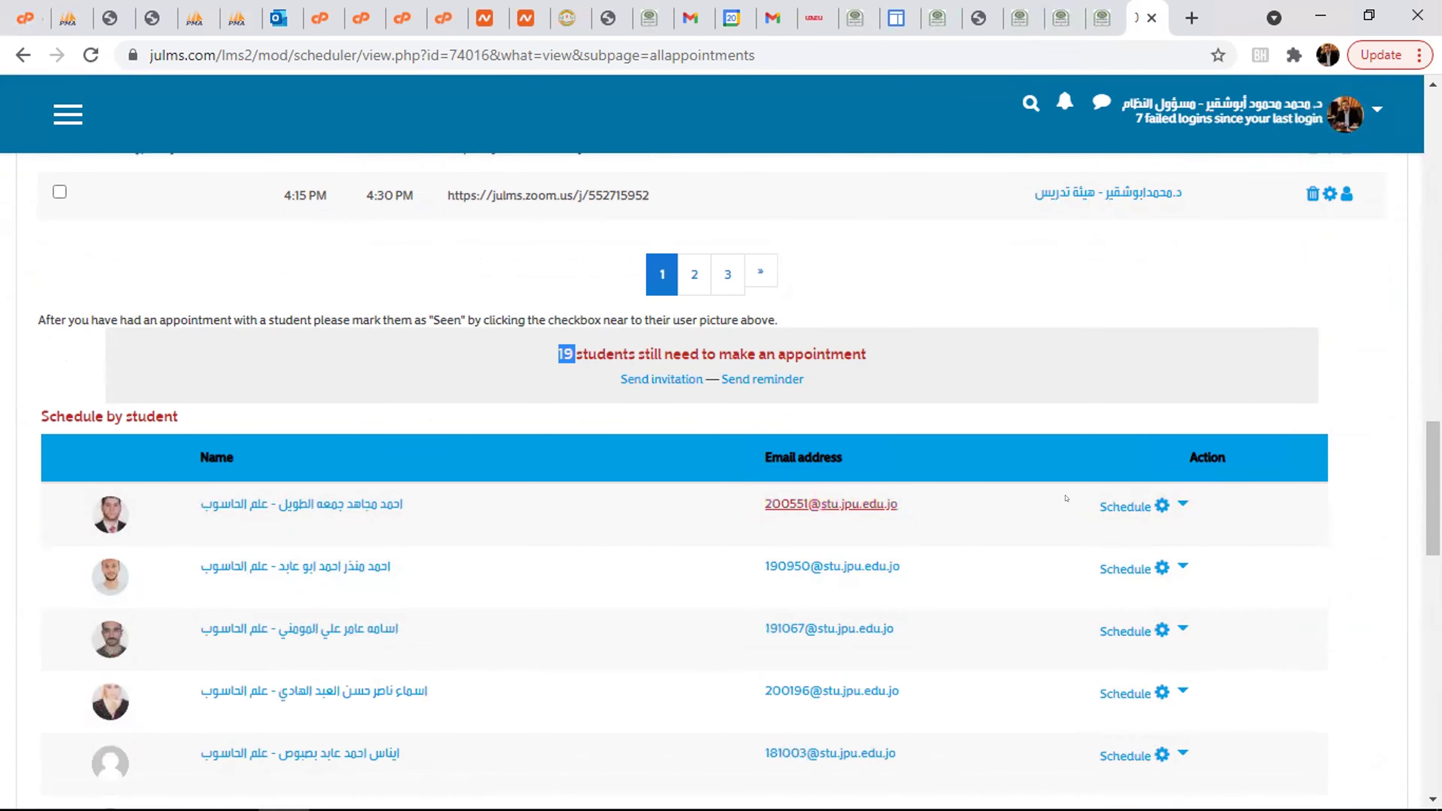
click(1137, 511)
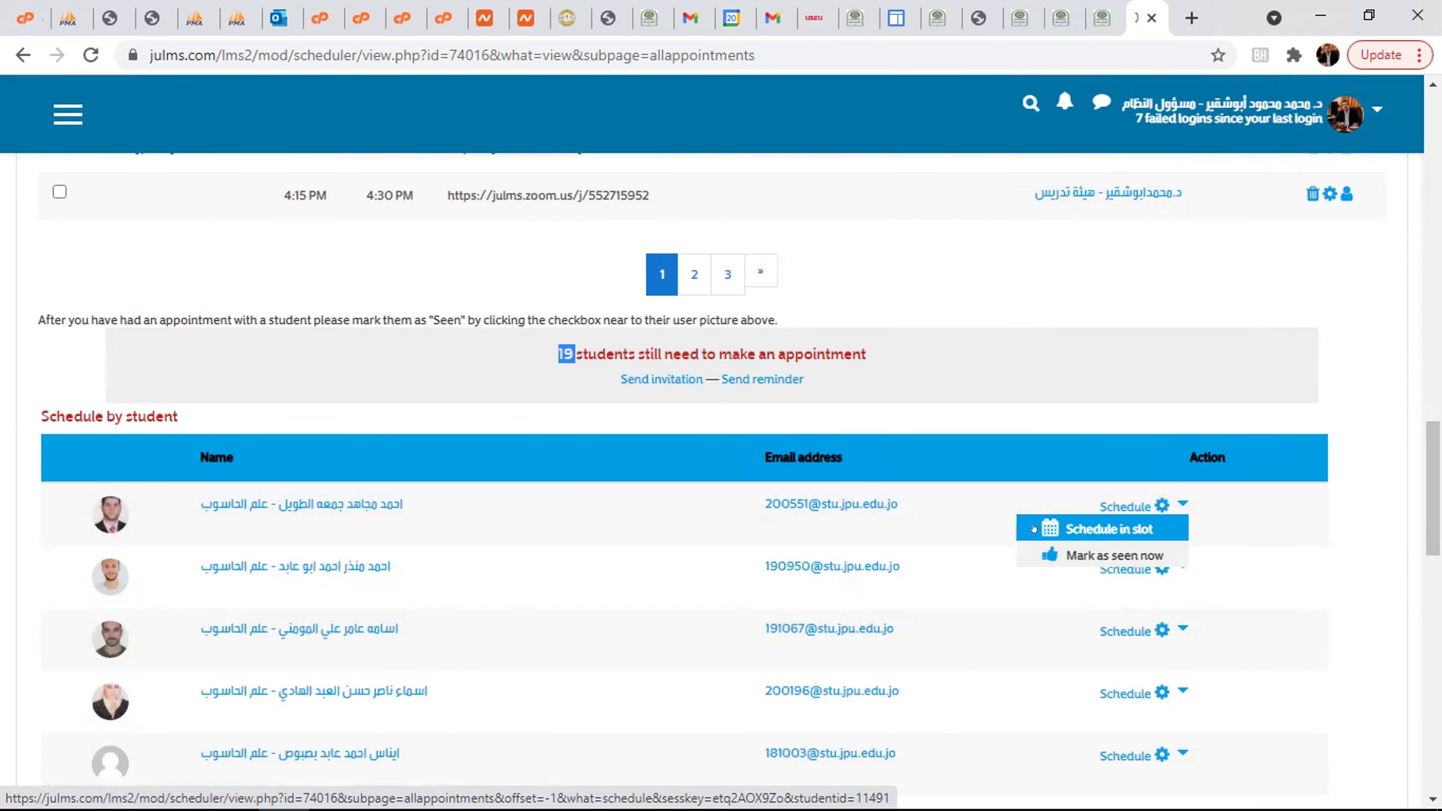
scroll(981, 547, down, 4)
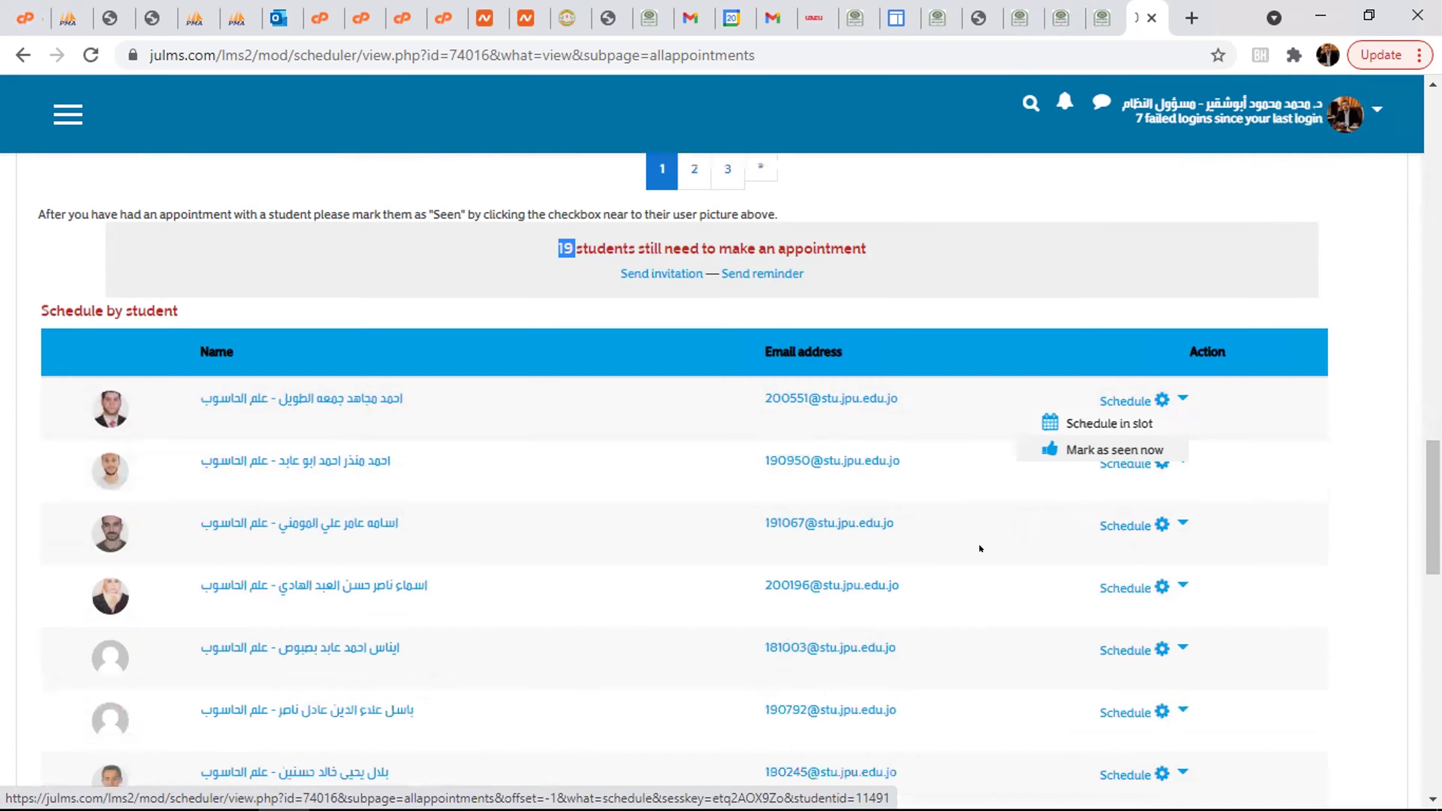
scroll(968, 548, down, 4)
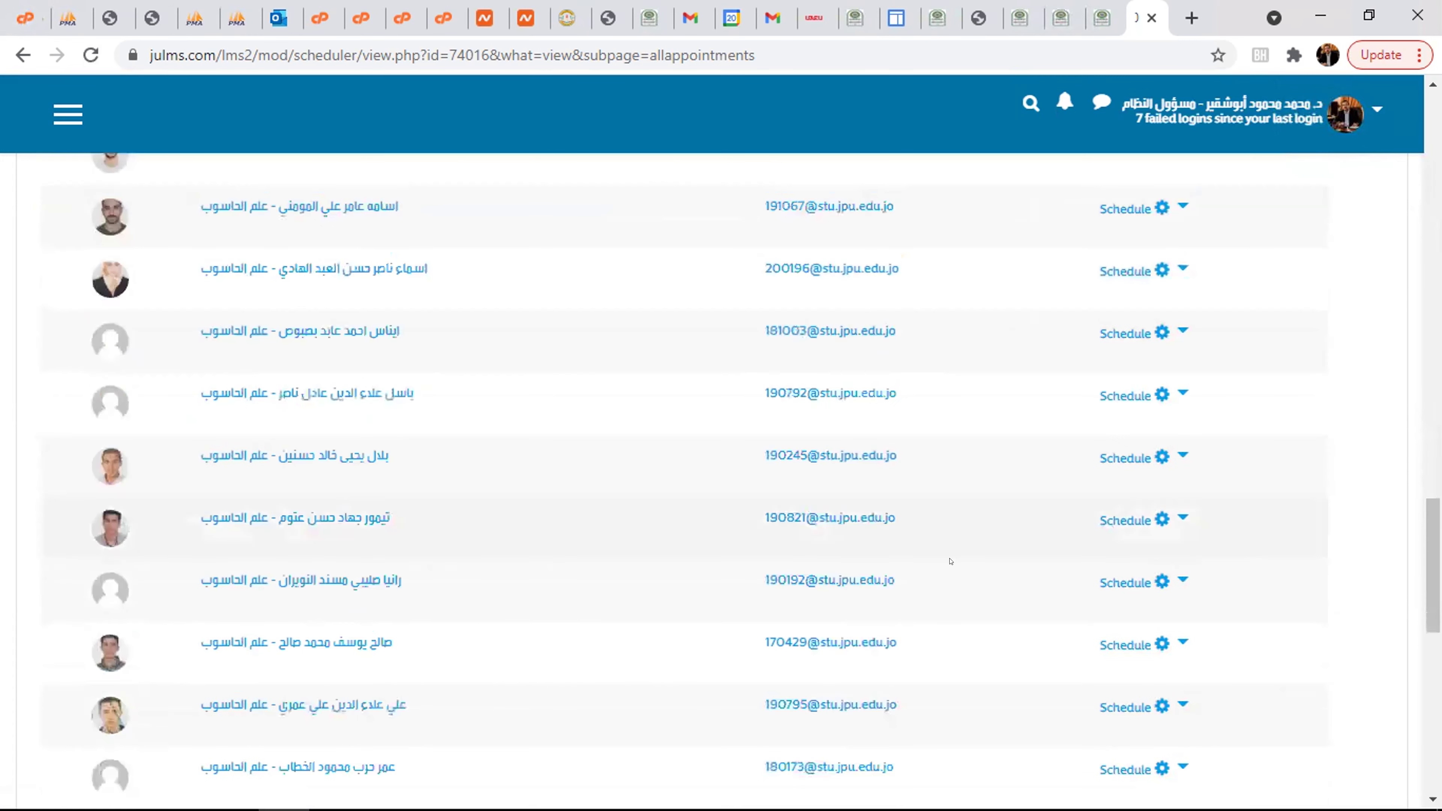
scroll(953, 563, up, 8)
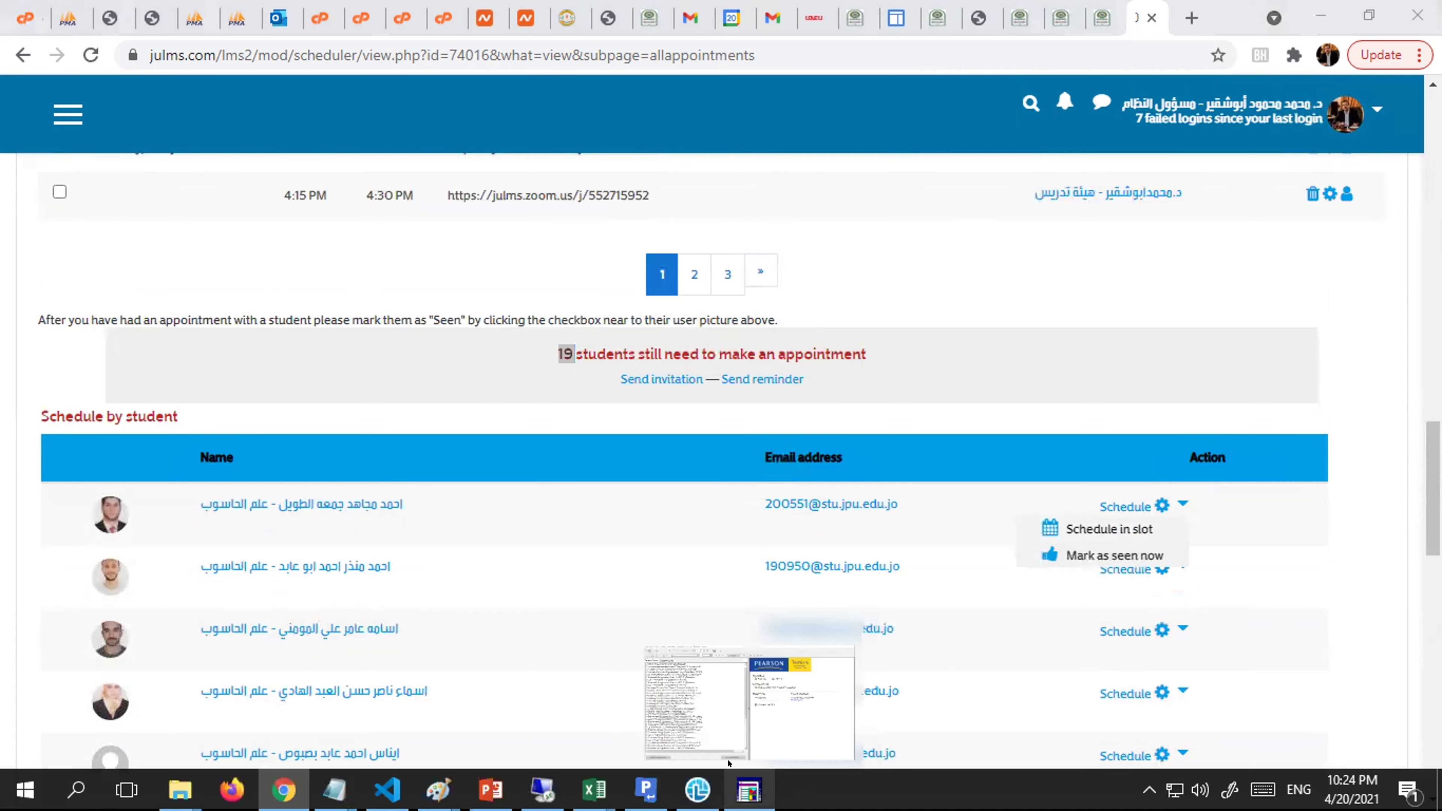
- Switch to TestGen and select questions 1 and 2 of Project 2 in the Essentials Design Series Level 1: QuarkXpress 6 testbank
click(745, 787)
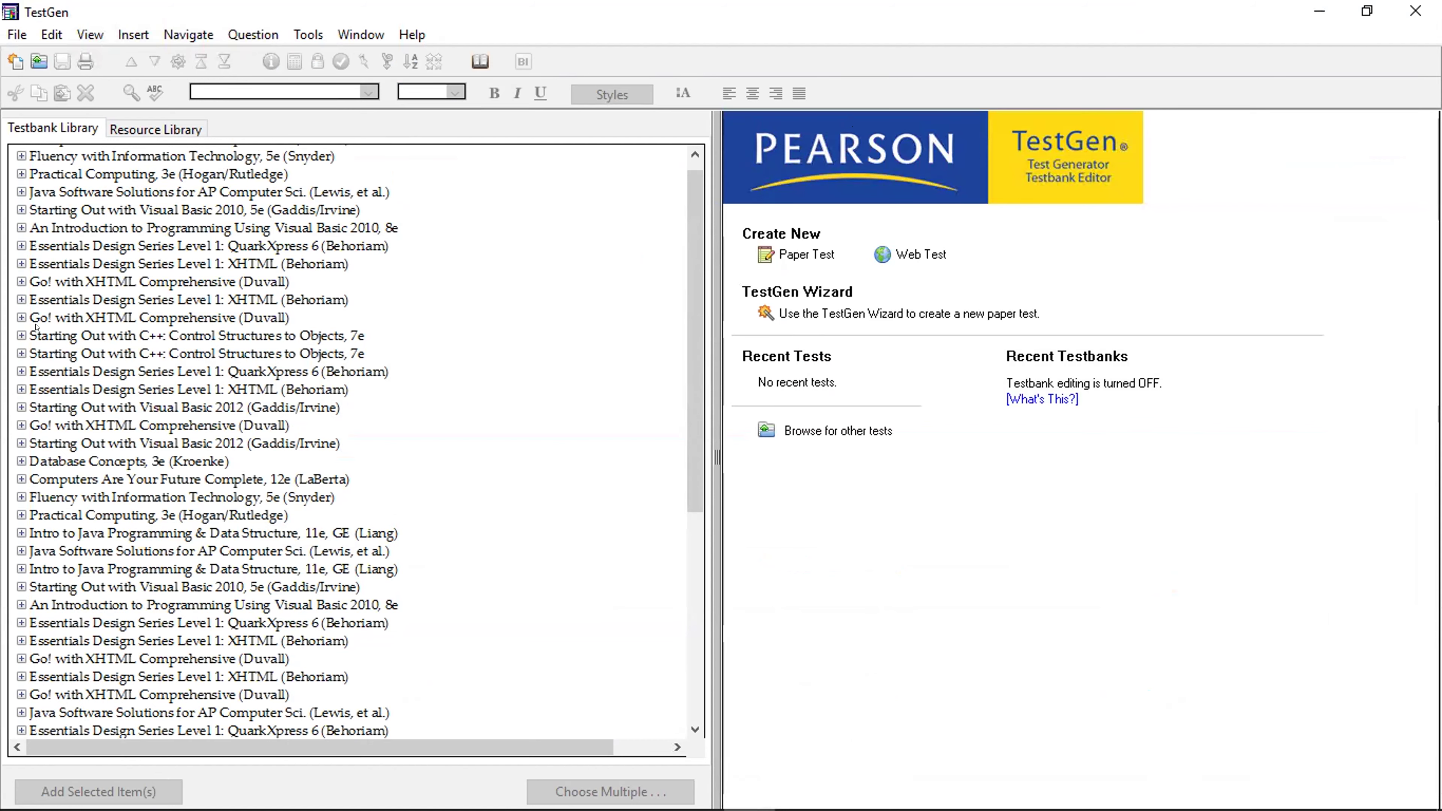
click(21, 245)
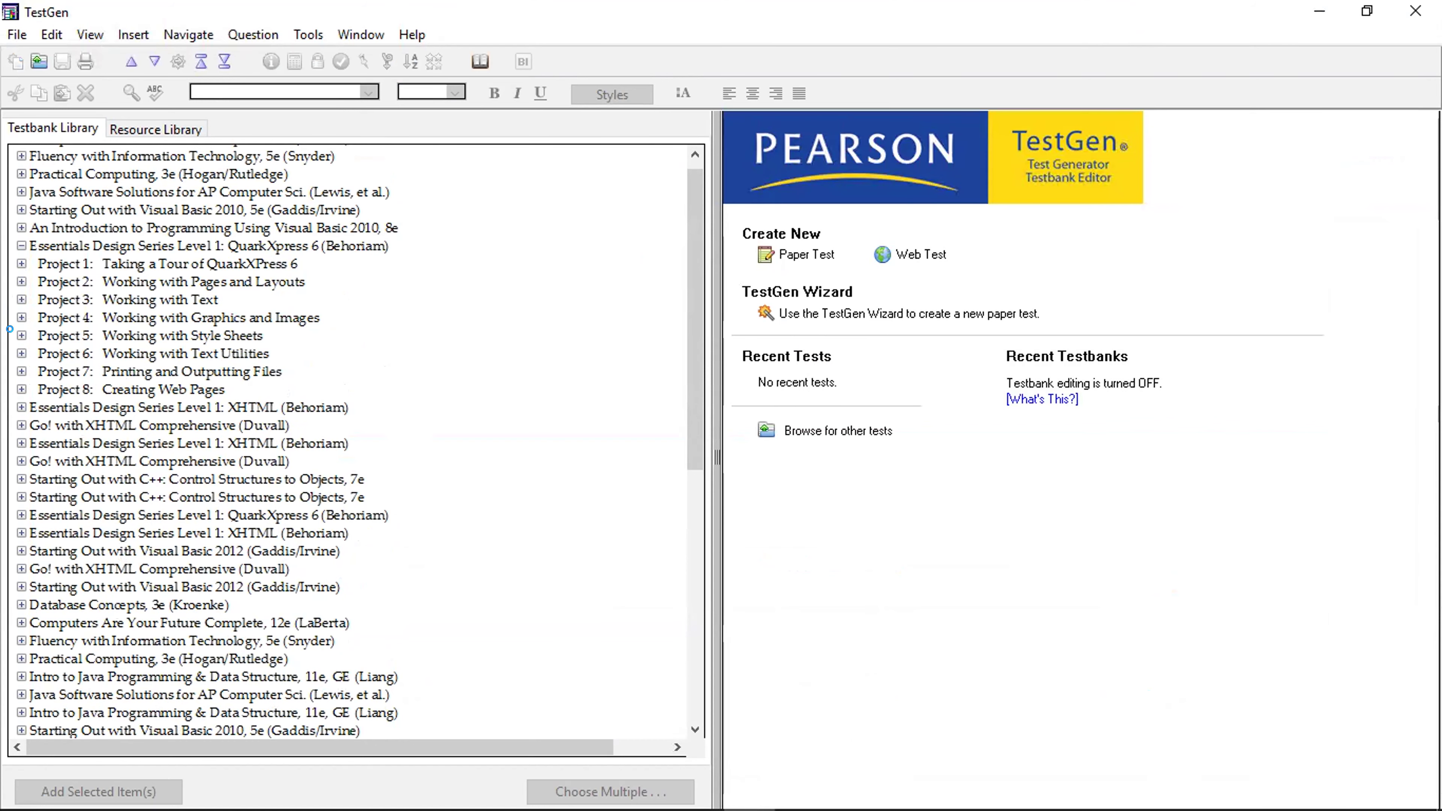
click(123, 394)
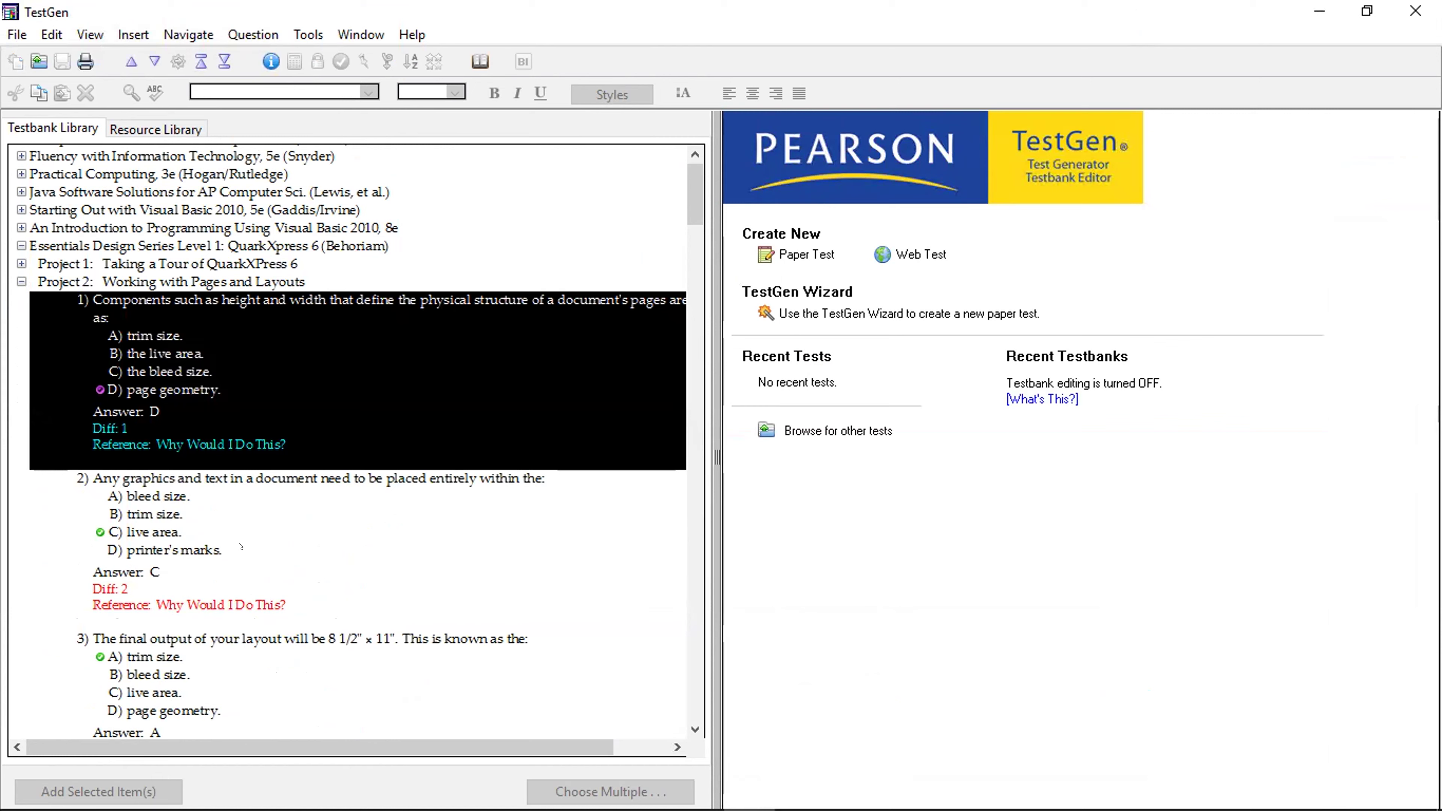
ctrl+click(192, 564)
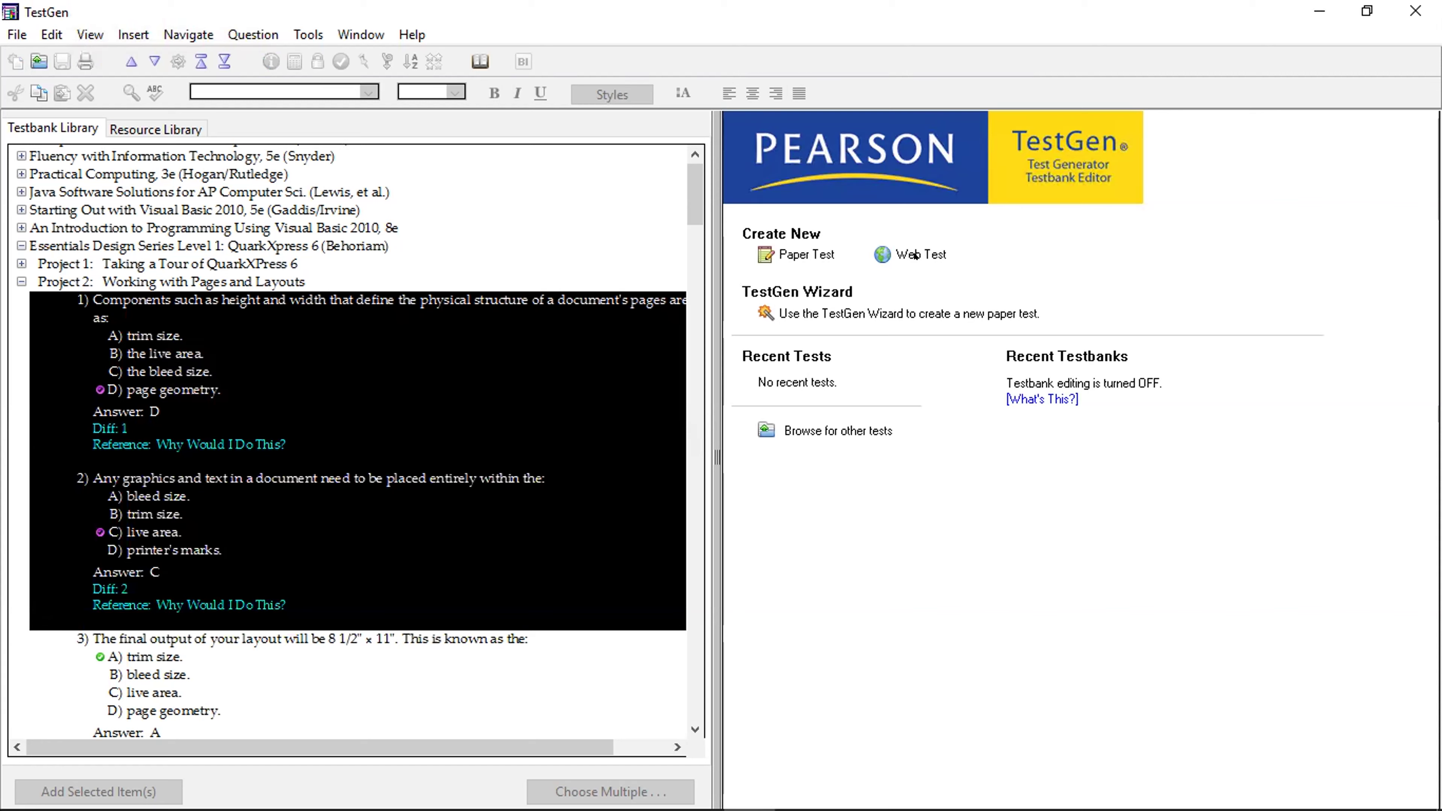
click(7, 36)
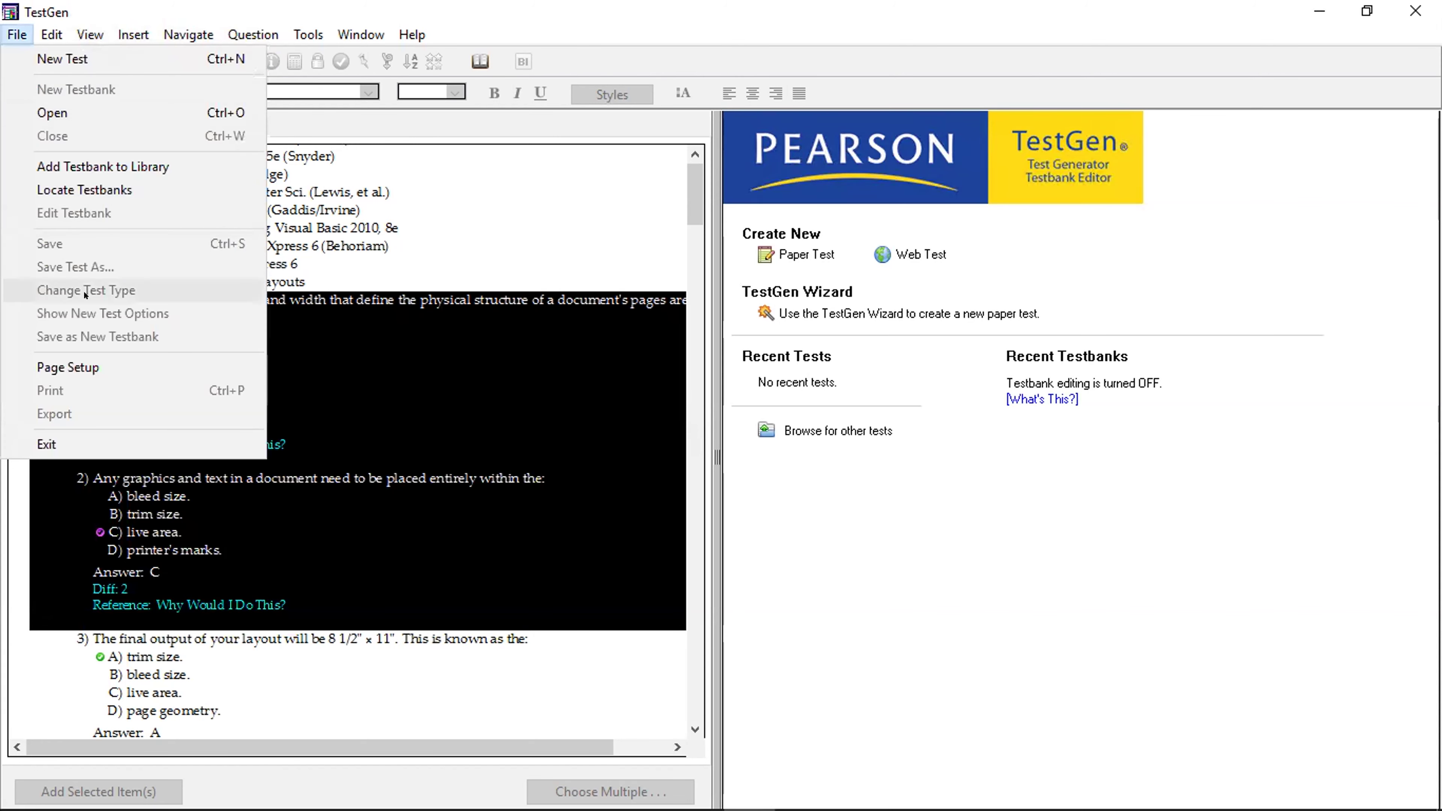
click(318, 192)
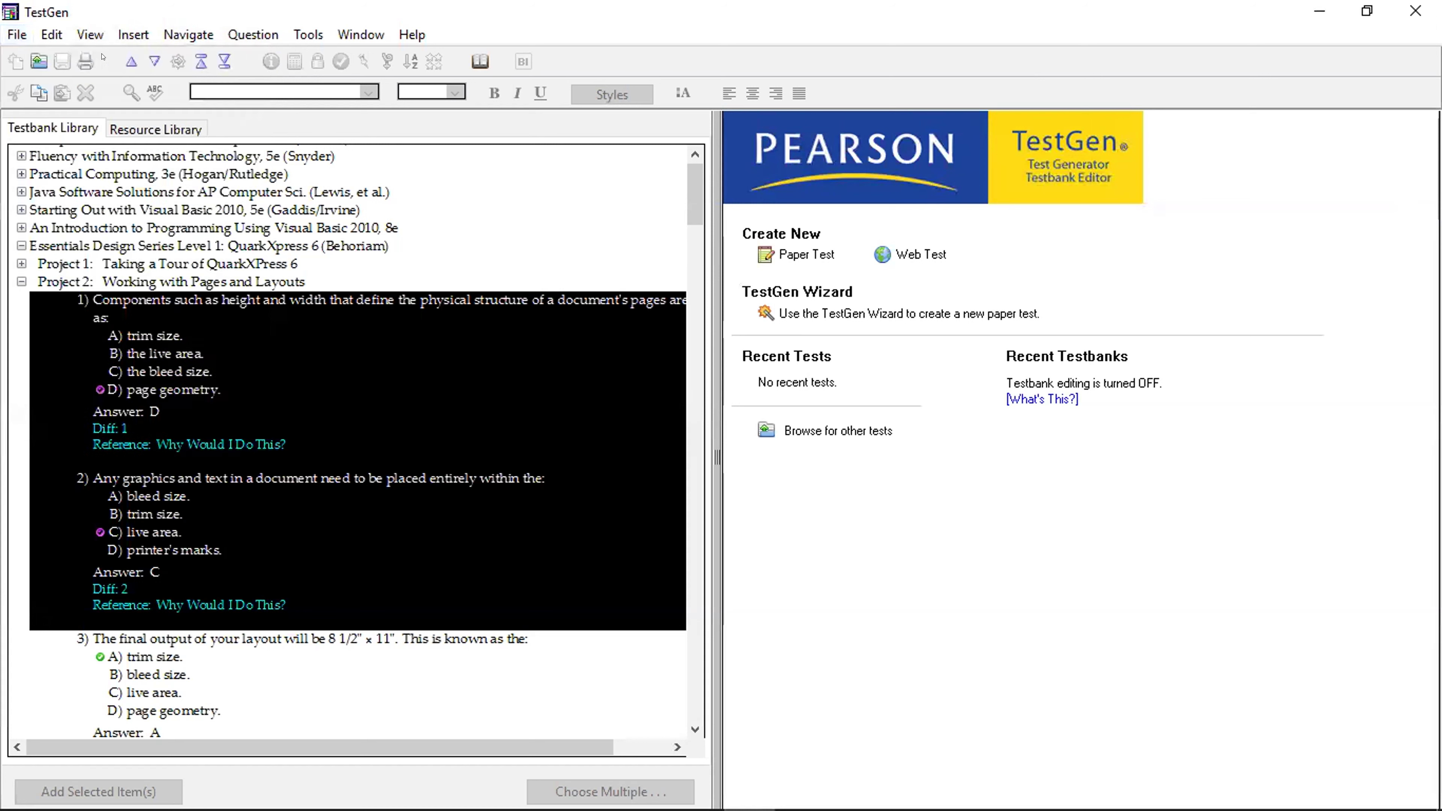
click(17, 35)
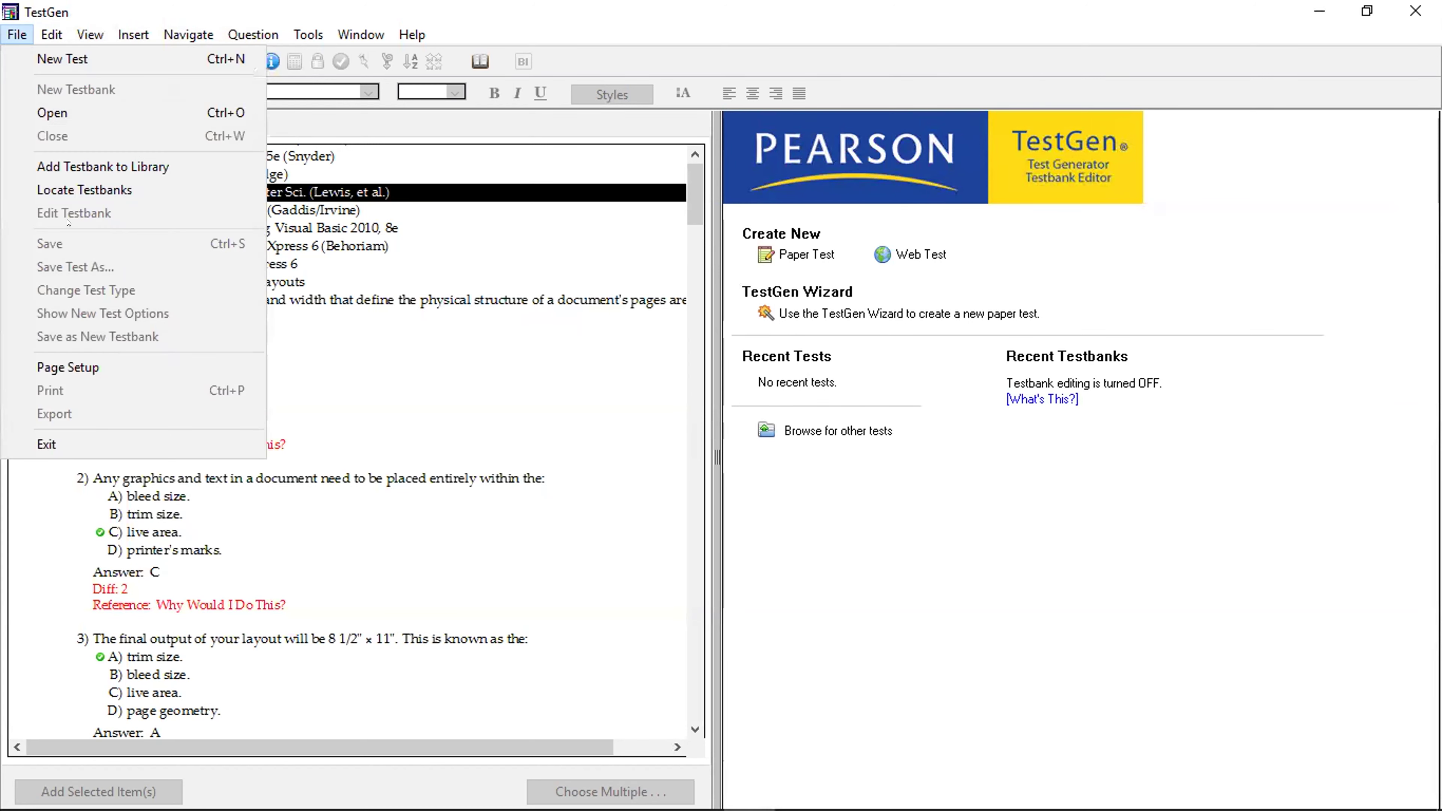
click(326, 357)
click(325, 357)
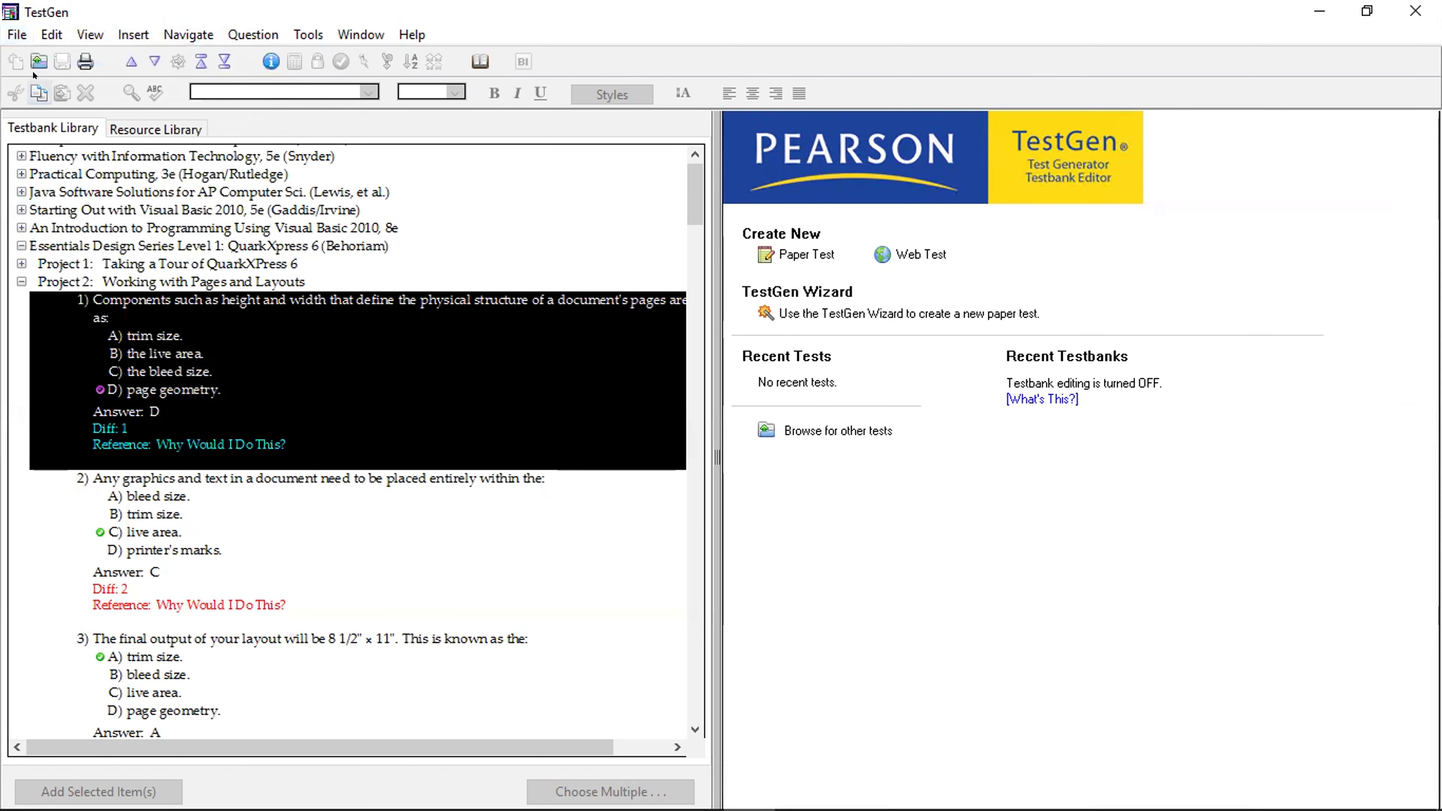
click(17, 35)
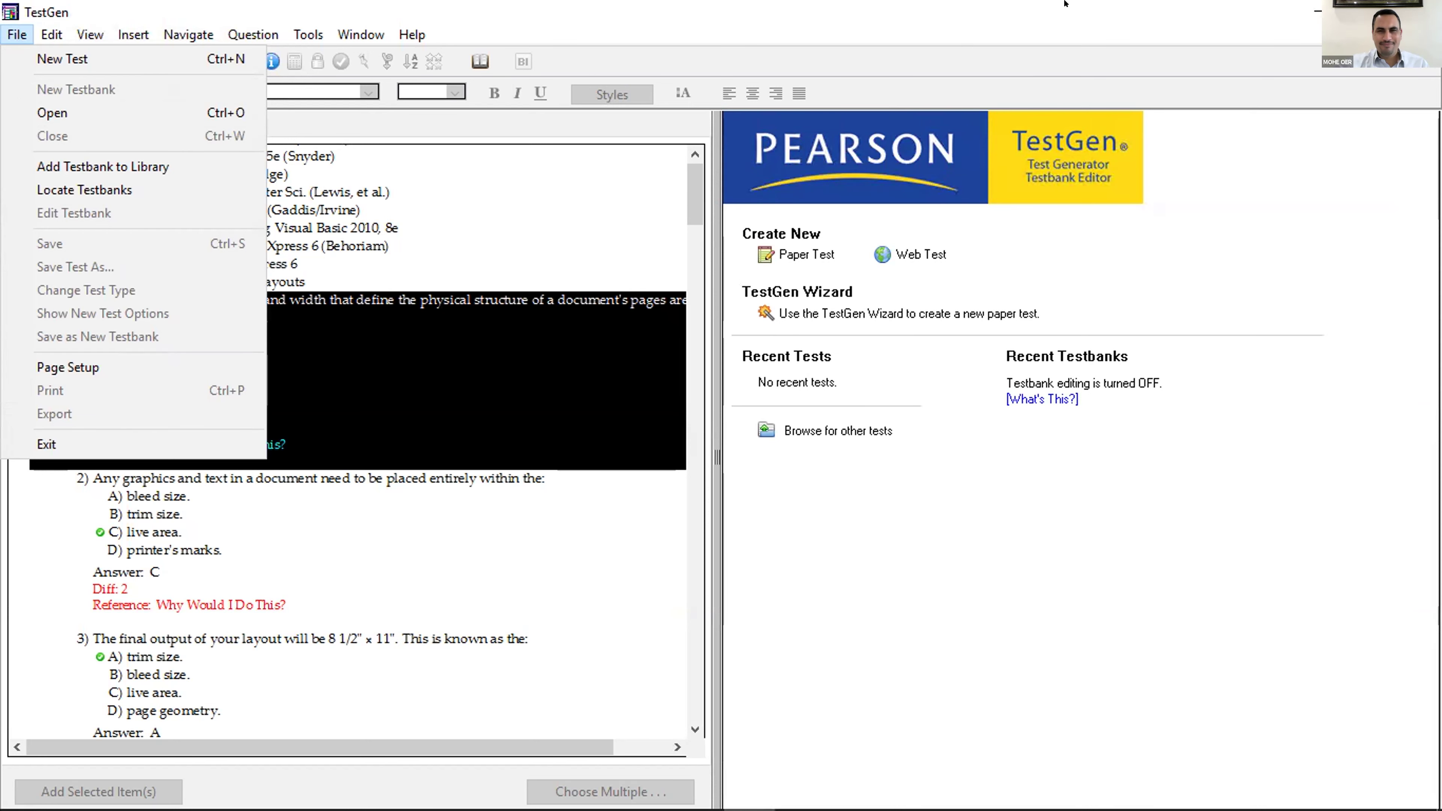
- Leave the remote TestGen session and review questions 5 and 6 of the iw3htp3_01_TIF-FINAL bank in ExamView
mouse_move(1037, 2)
click(972, 17)
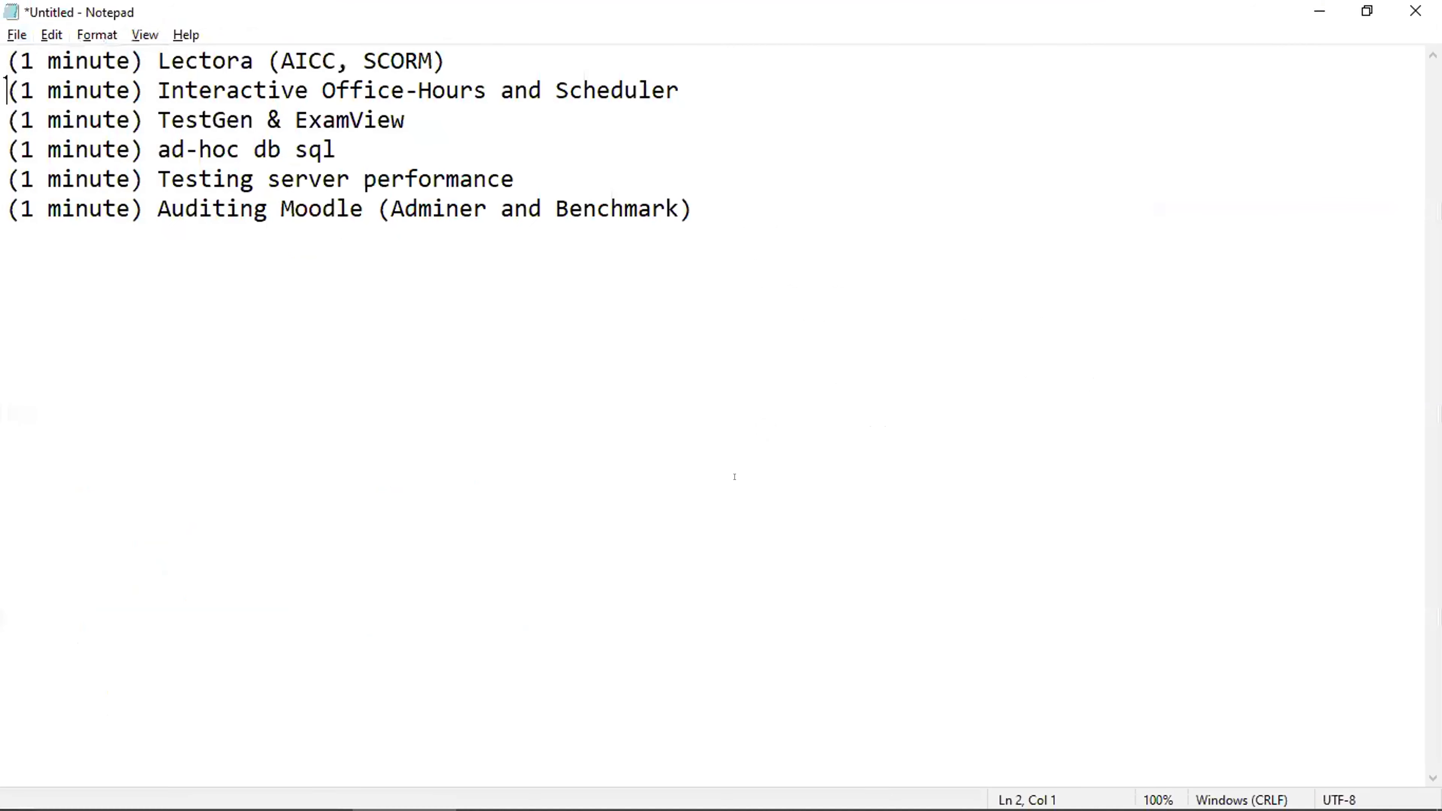
click(727, 786)
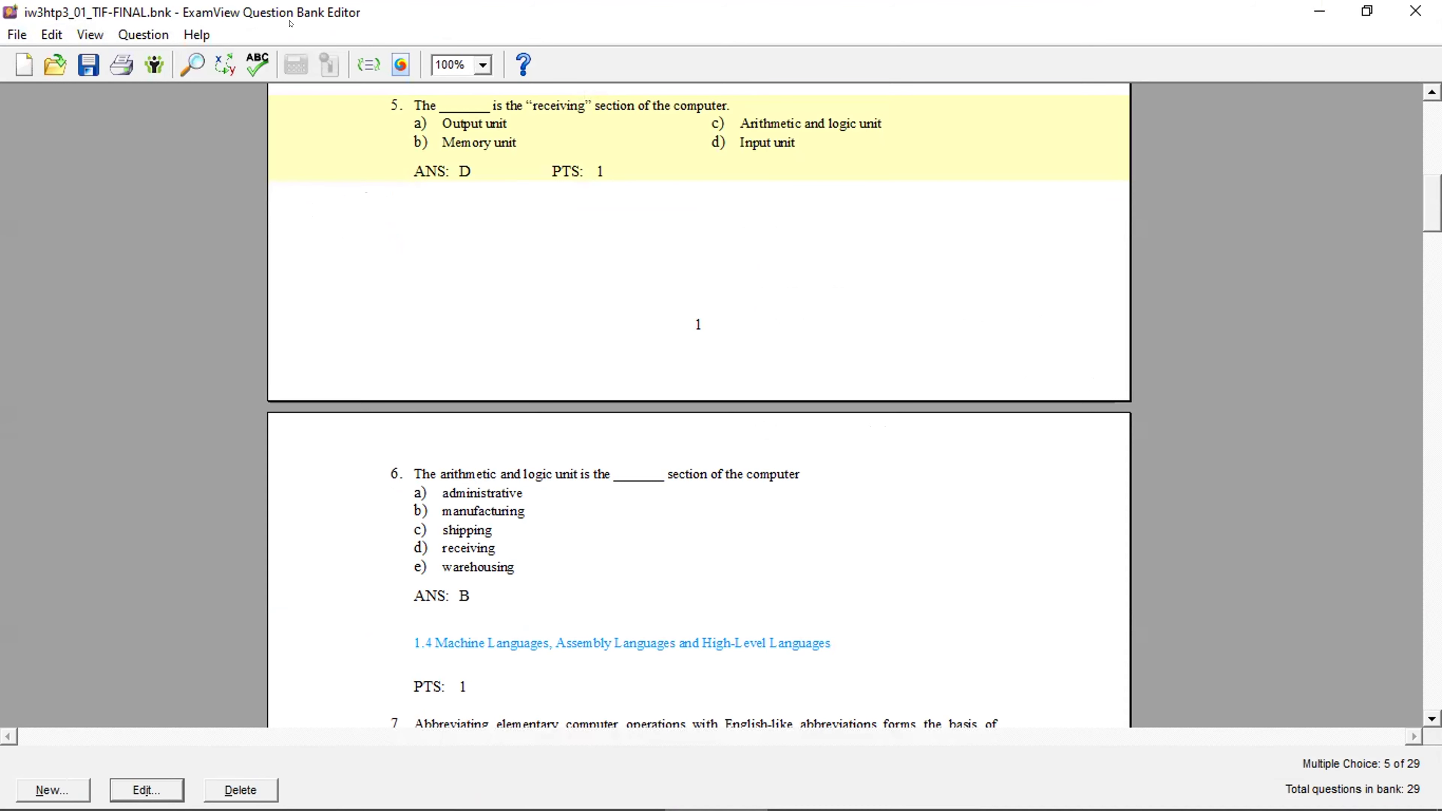
scroll(795, 425, down, 2)
scroll(738, 425, up, 4)
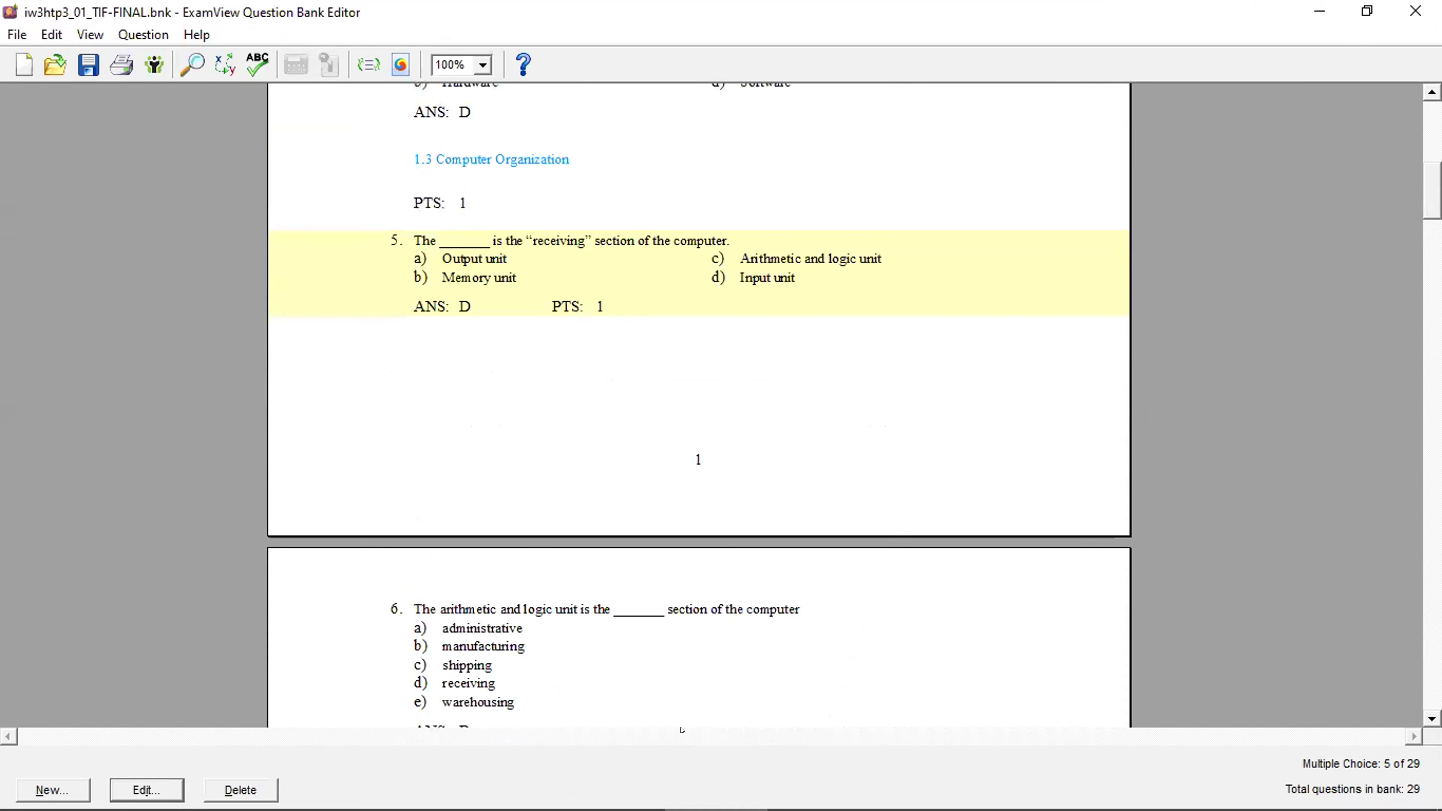
- Switch to the Chrome window showing the Moodle page with the file formats for importing questions
key(alt+Tab)
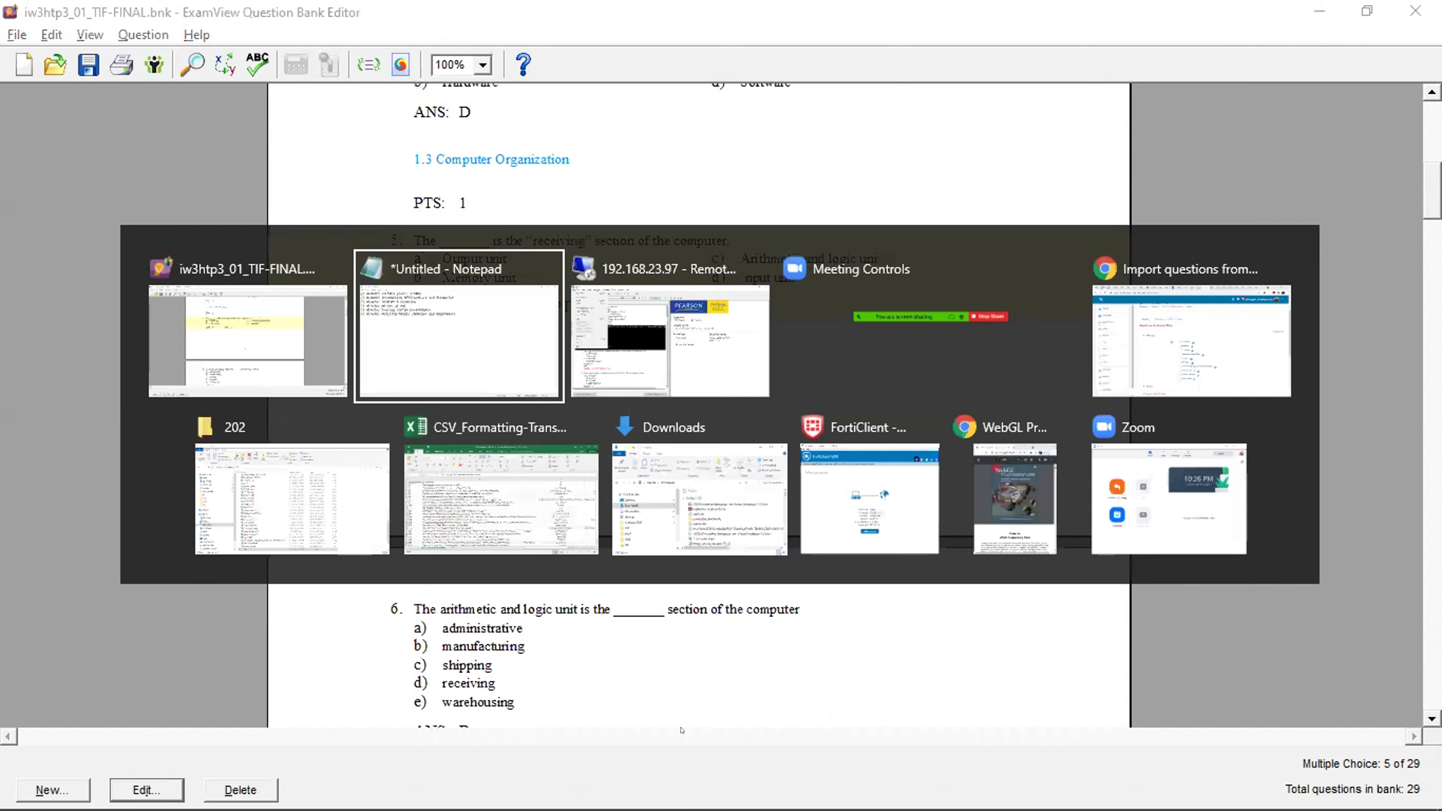
key(alt+Tab)
key(alt+Tab)
key(alt+Tab)
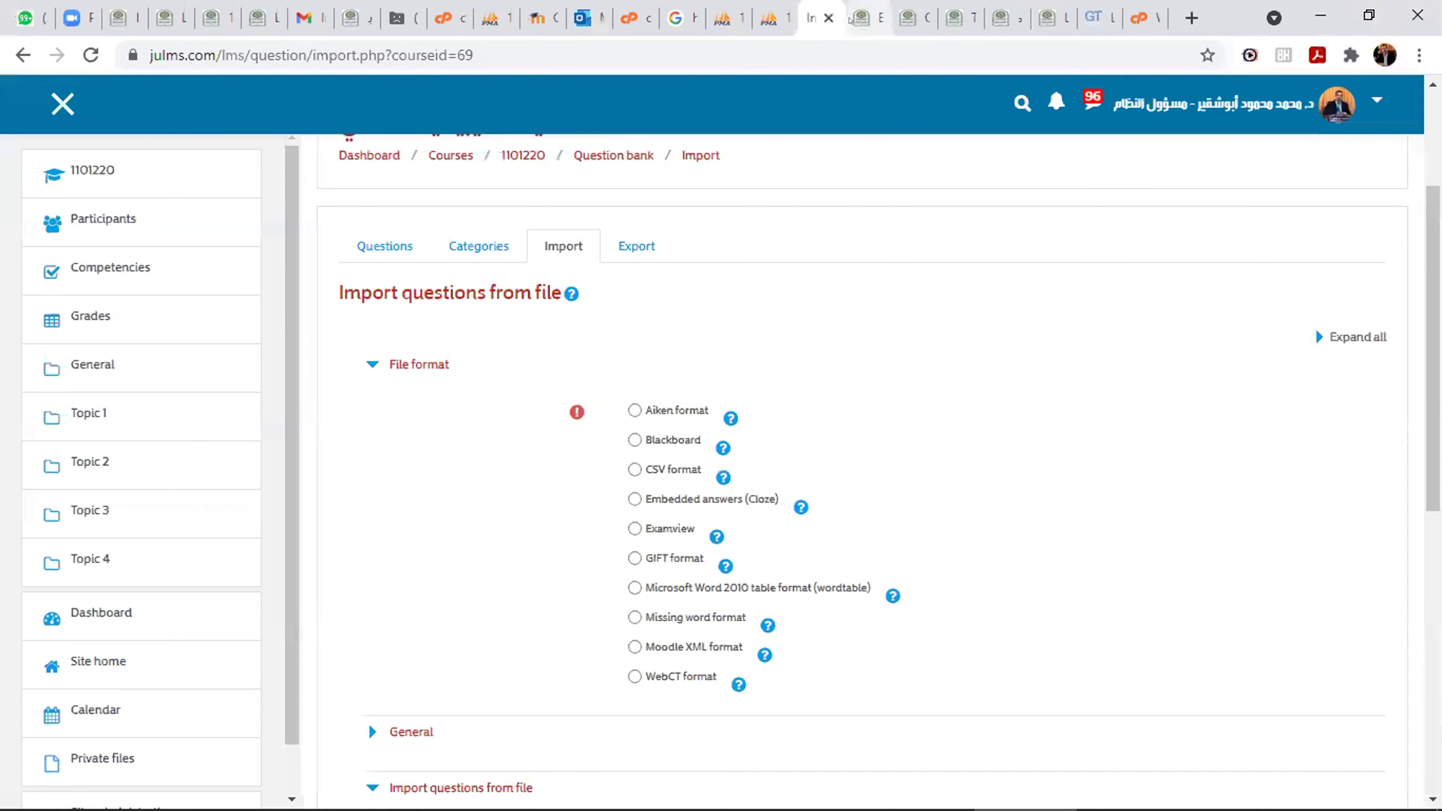
- Go to the question bank of course 4 and browse its chapter categories of instructor test items
click(852, 20)
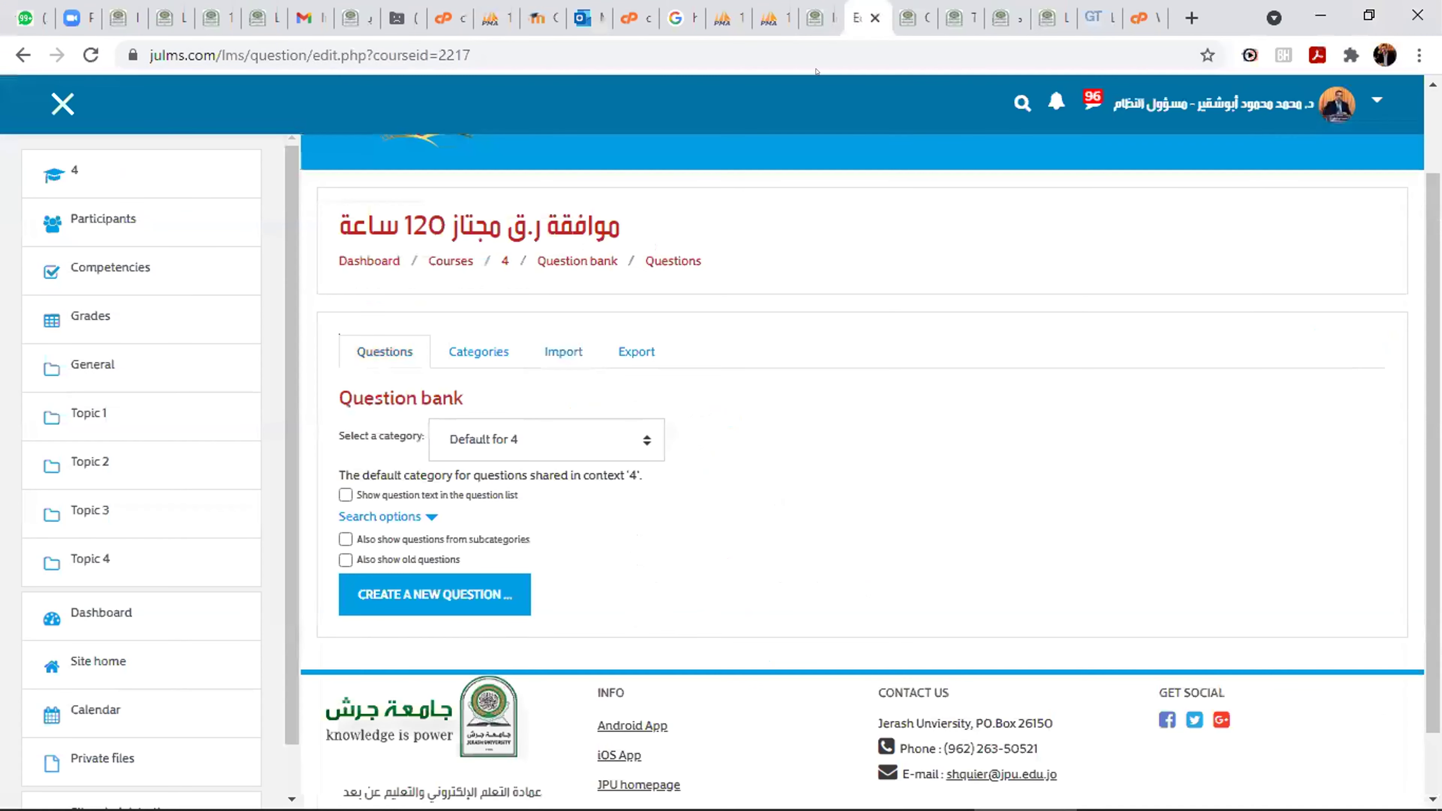
click(559, 430)
scroll(612, 192, up, 15)
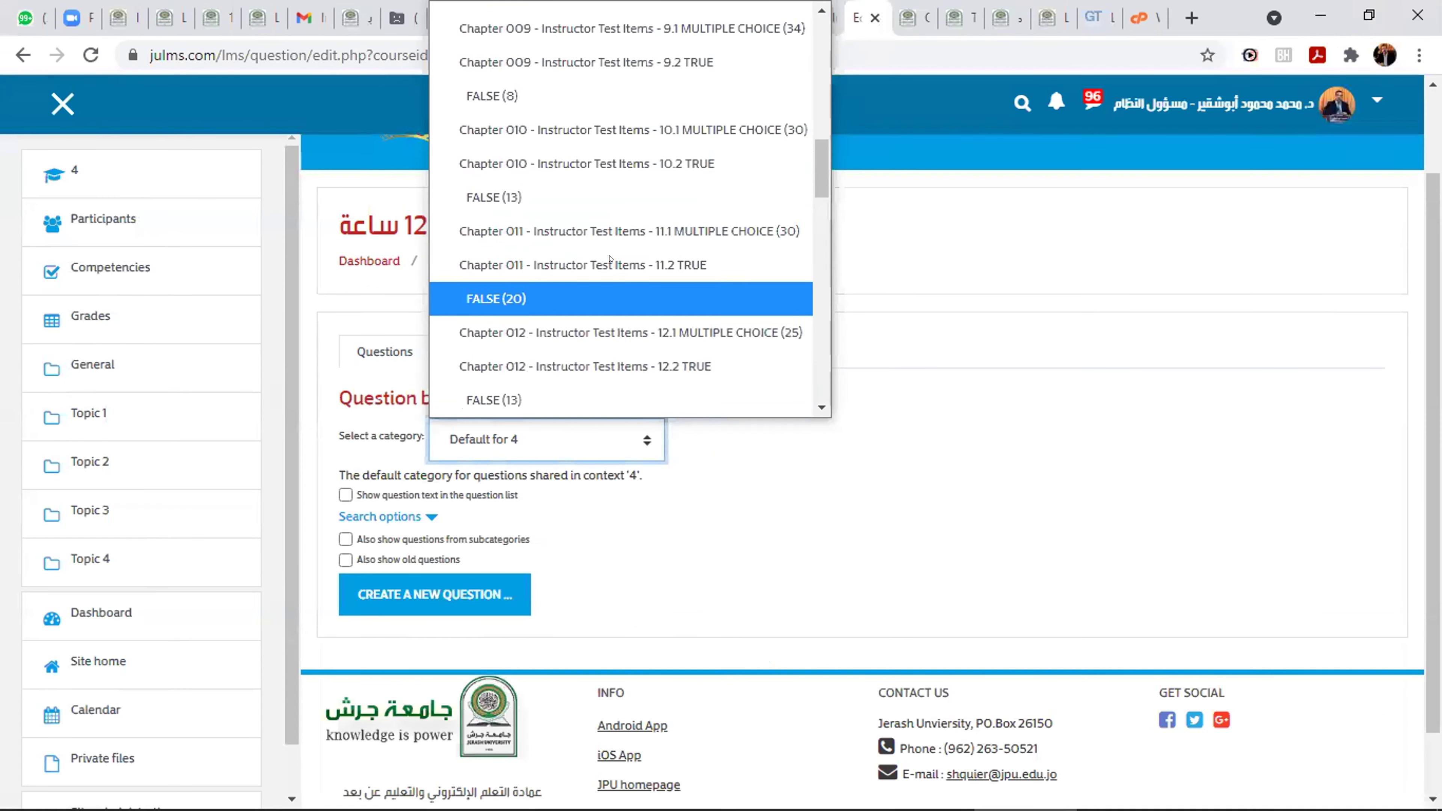
scroll(612, 192, down, 15)
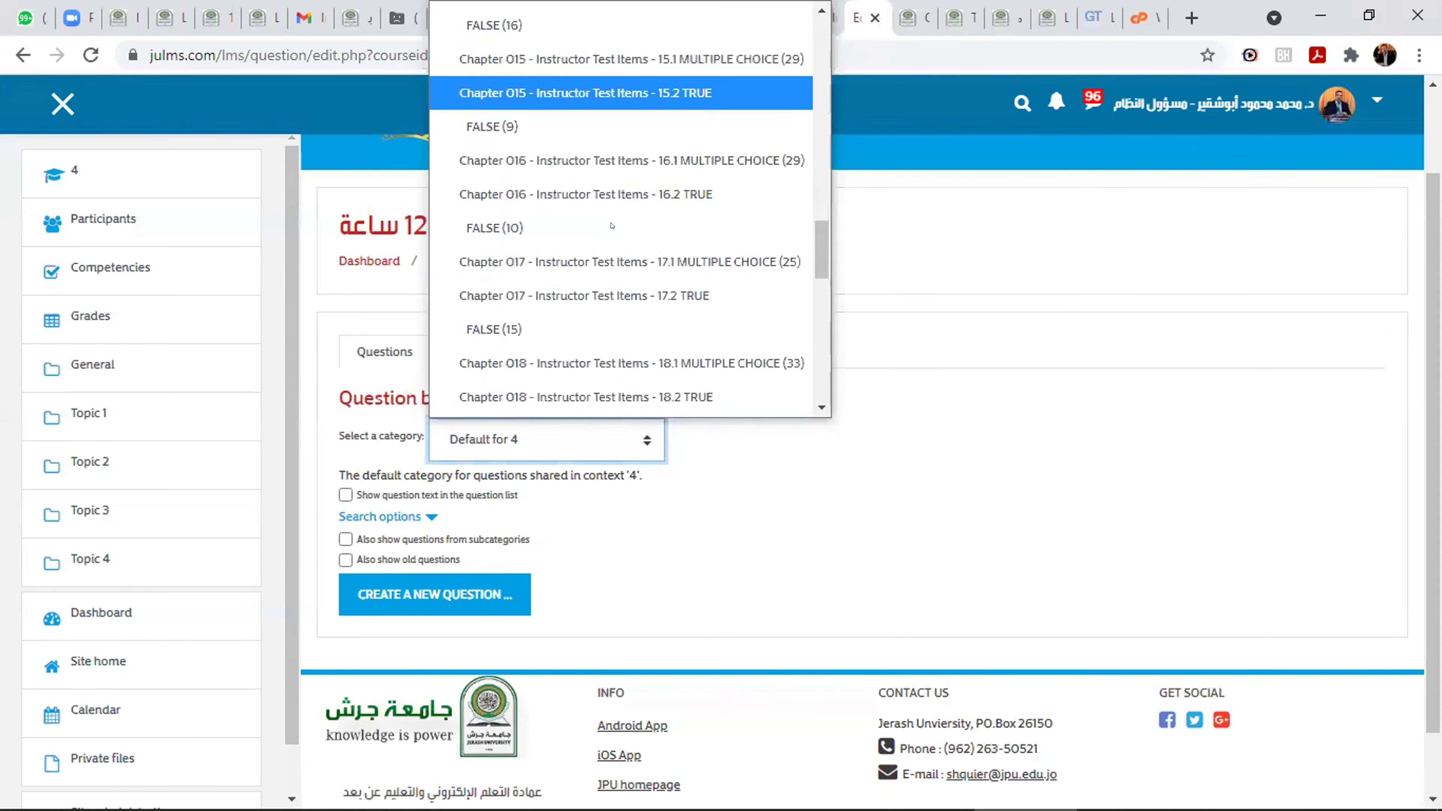
scroll(621, 226, up, 5)
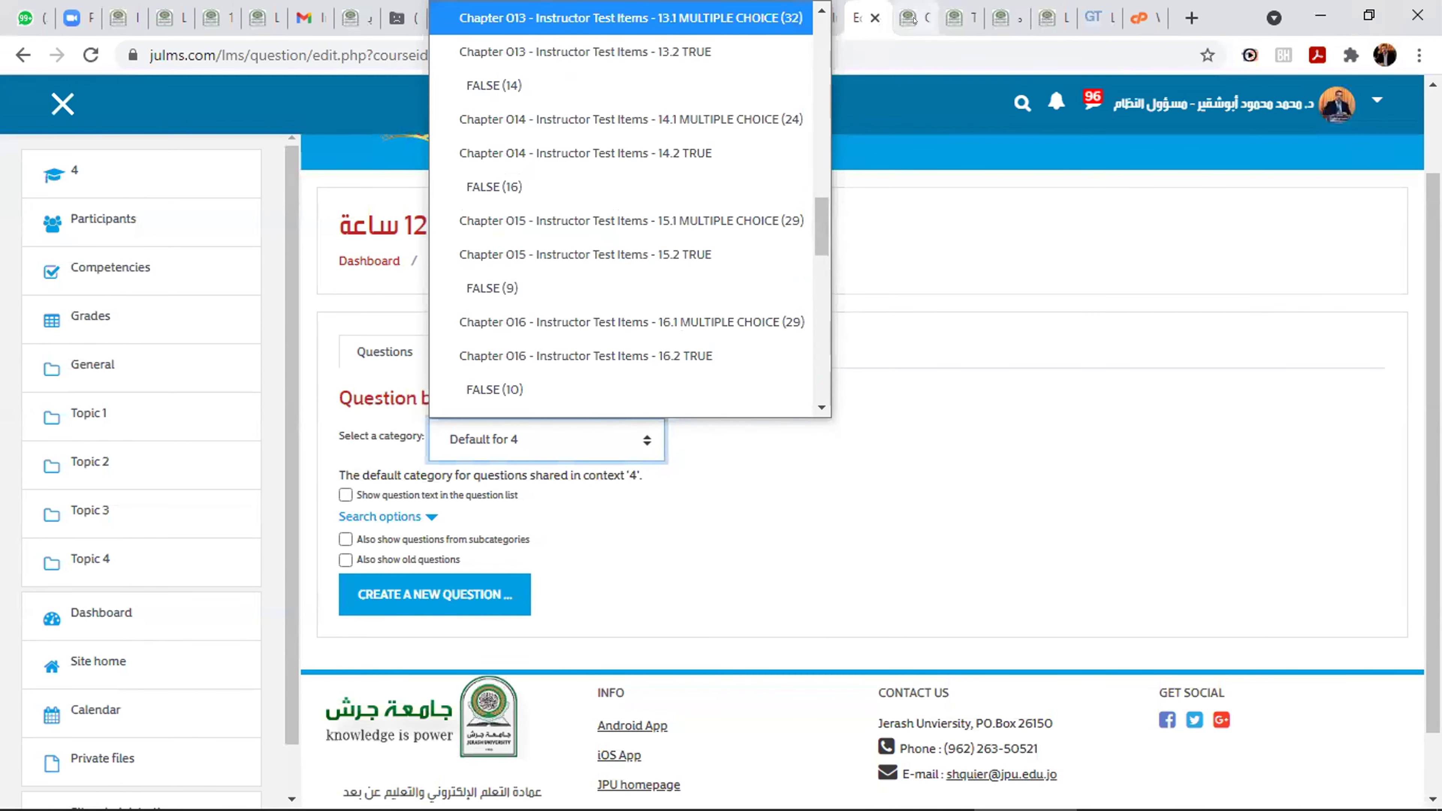
- Highlight the SELECT part of the Quiz by teachers custom SQL query and view the report listing quizzes, durations and students
click(901, 8)
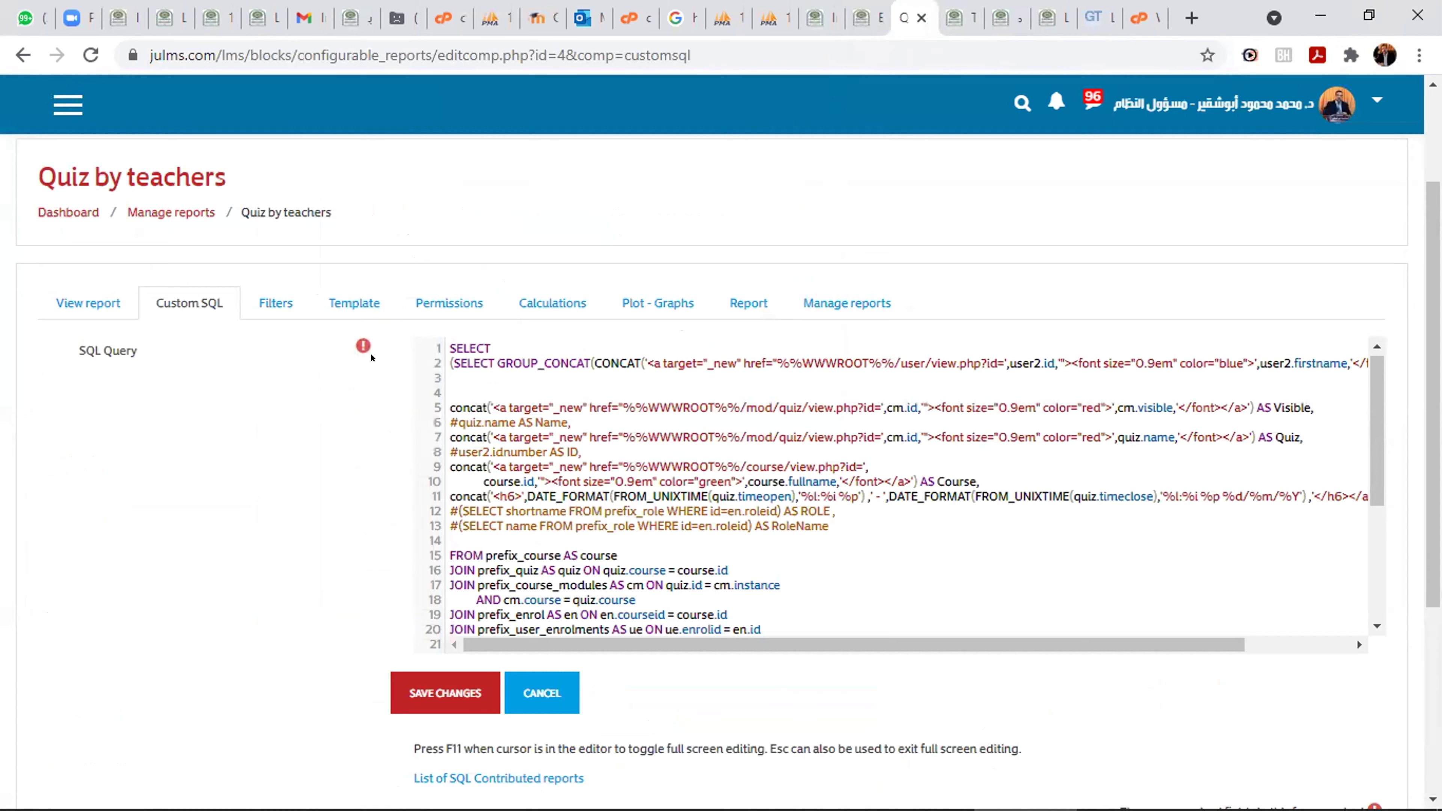
drag(494, 363, 680, 463)
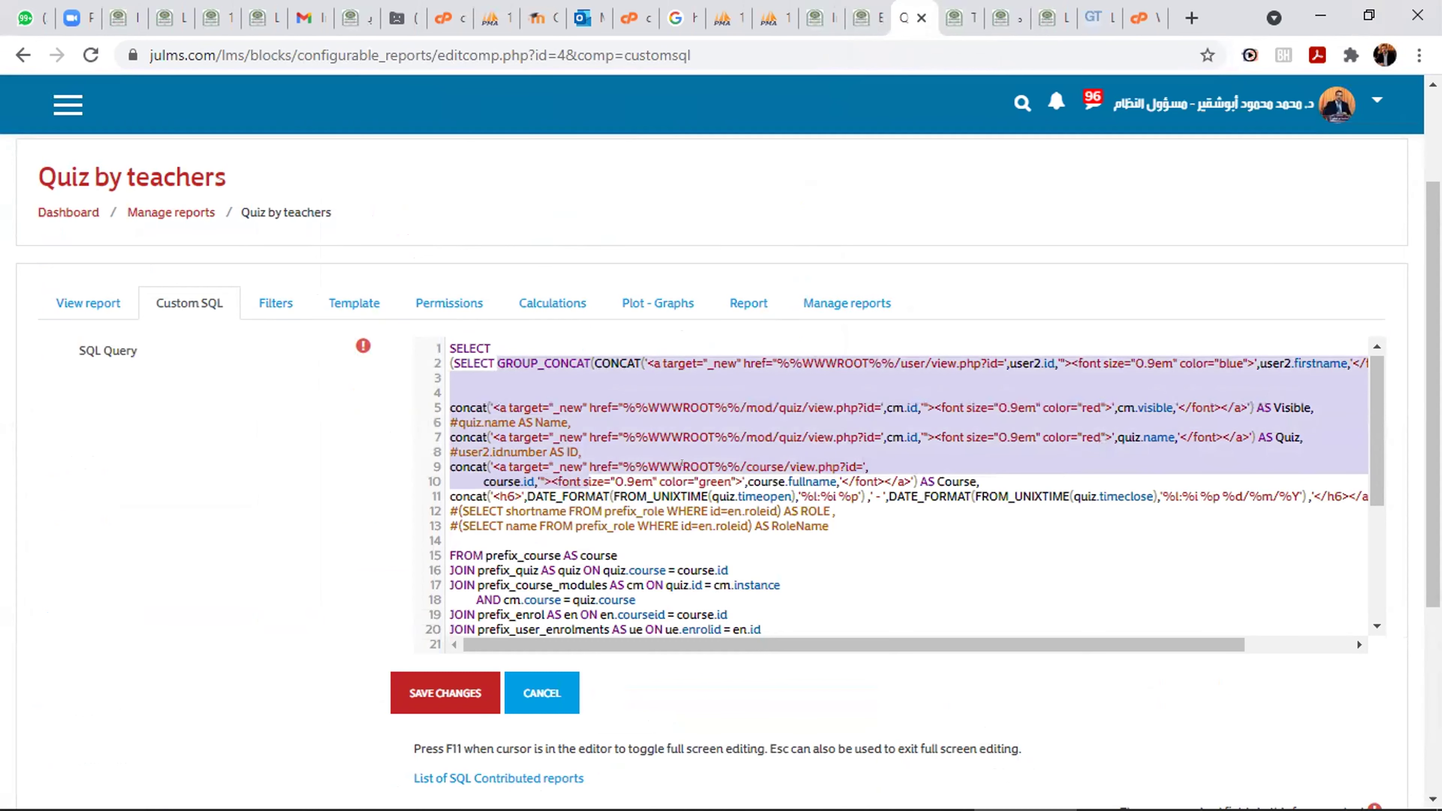
click(949, 20)
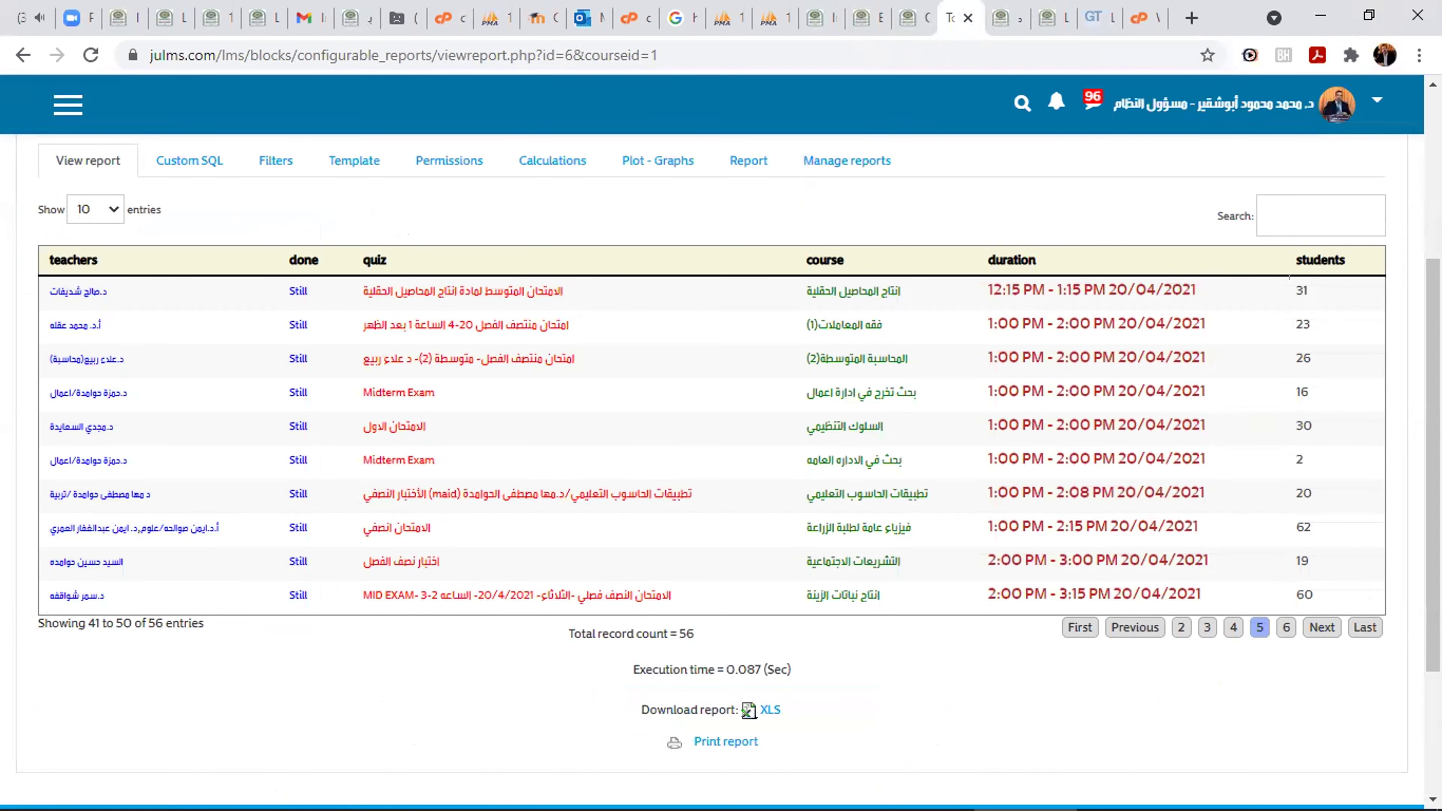
click(1021, 103)
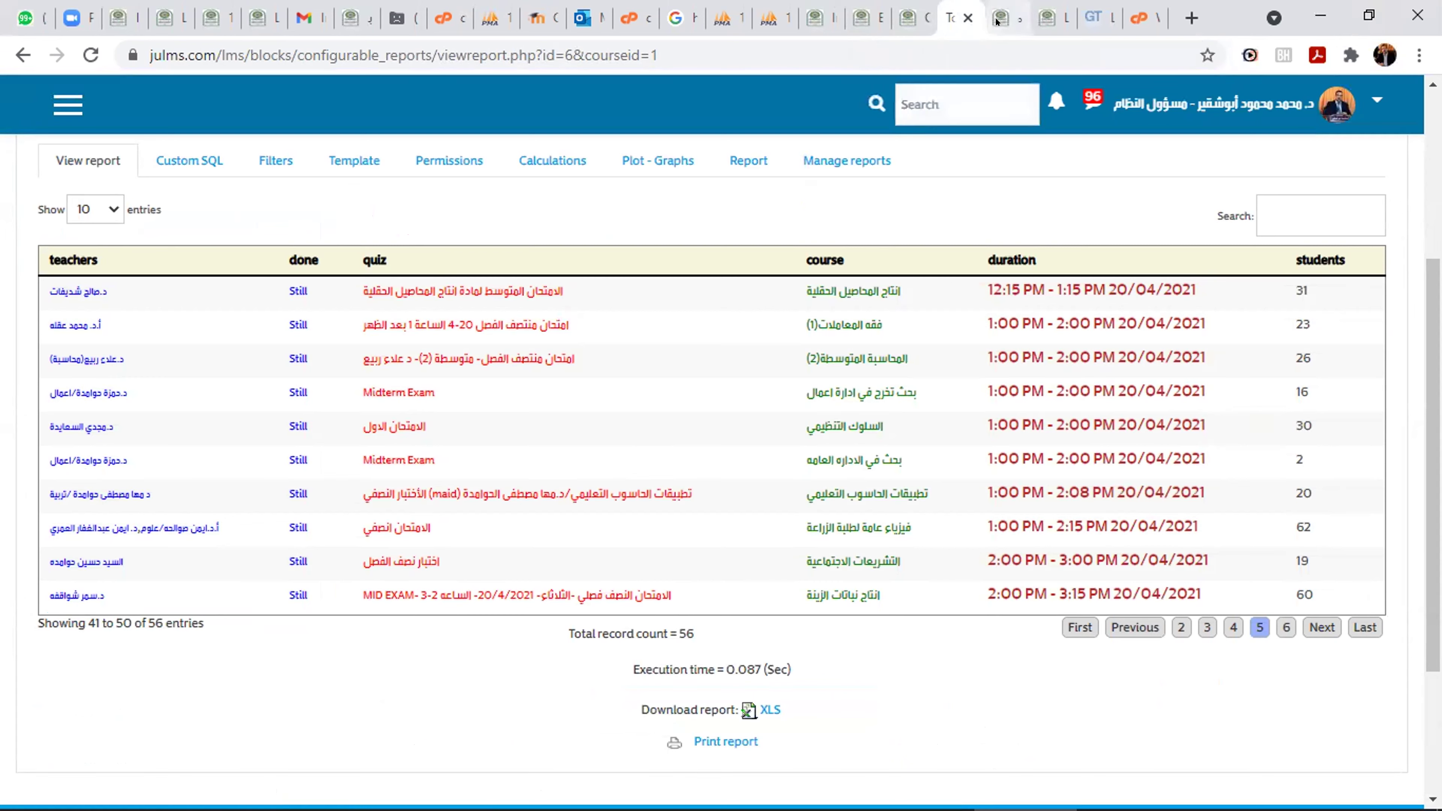
- Show the Moodle Adminer view of the site database
click(999, 19)
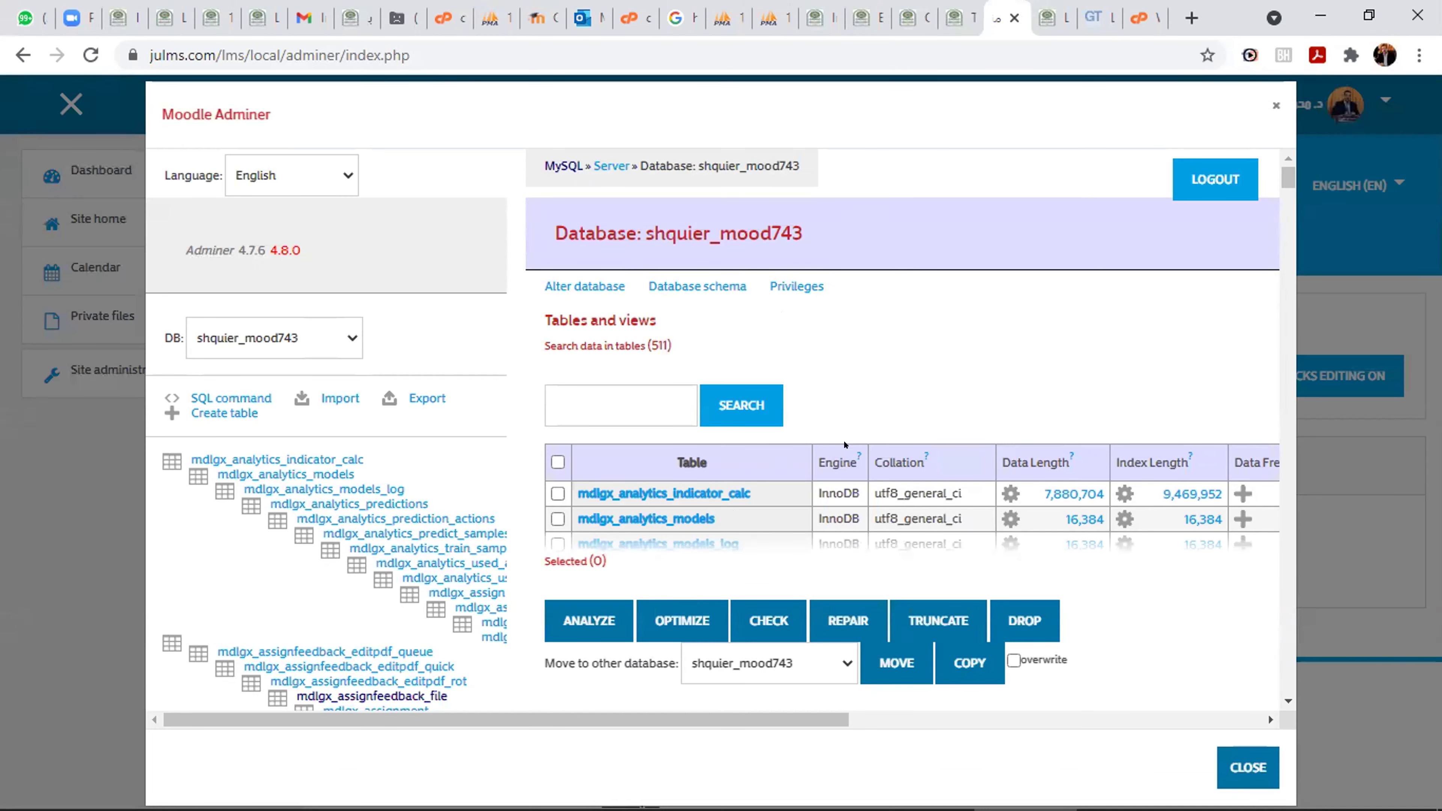
- Look through the table list in Moodle Adminer, close it, and switch to the System Benchmark report
scroll(454, 579, down, 3)
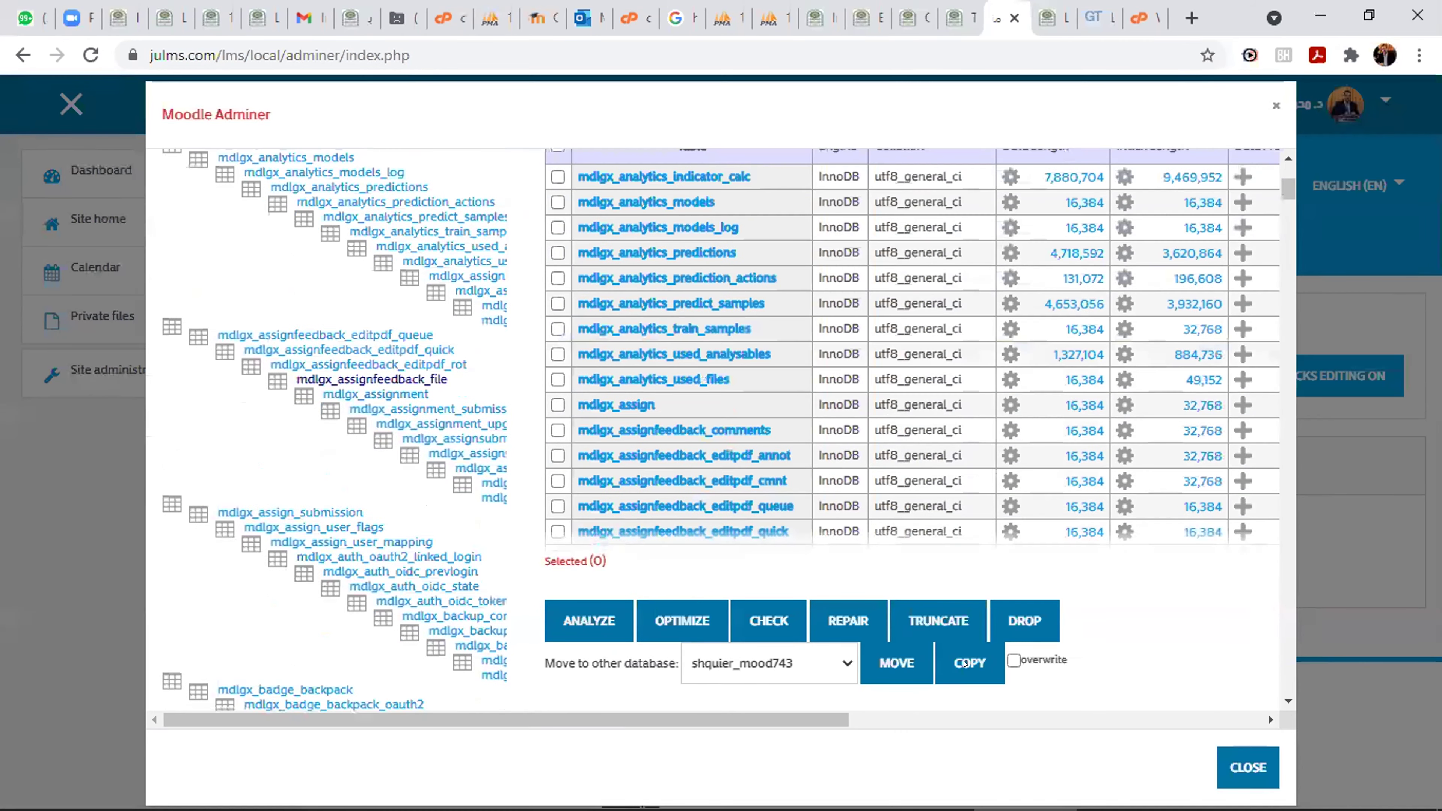
click(1250, 768)
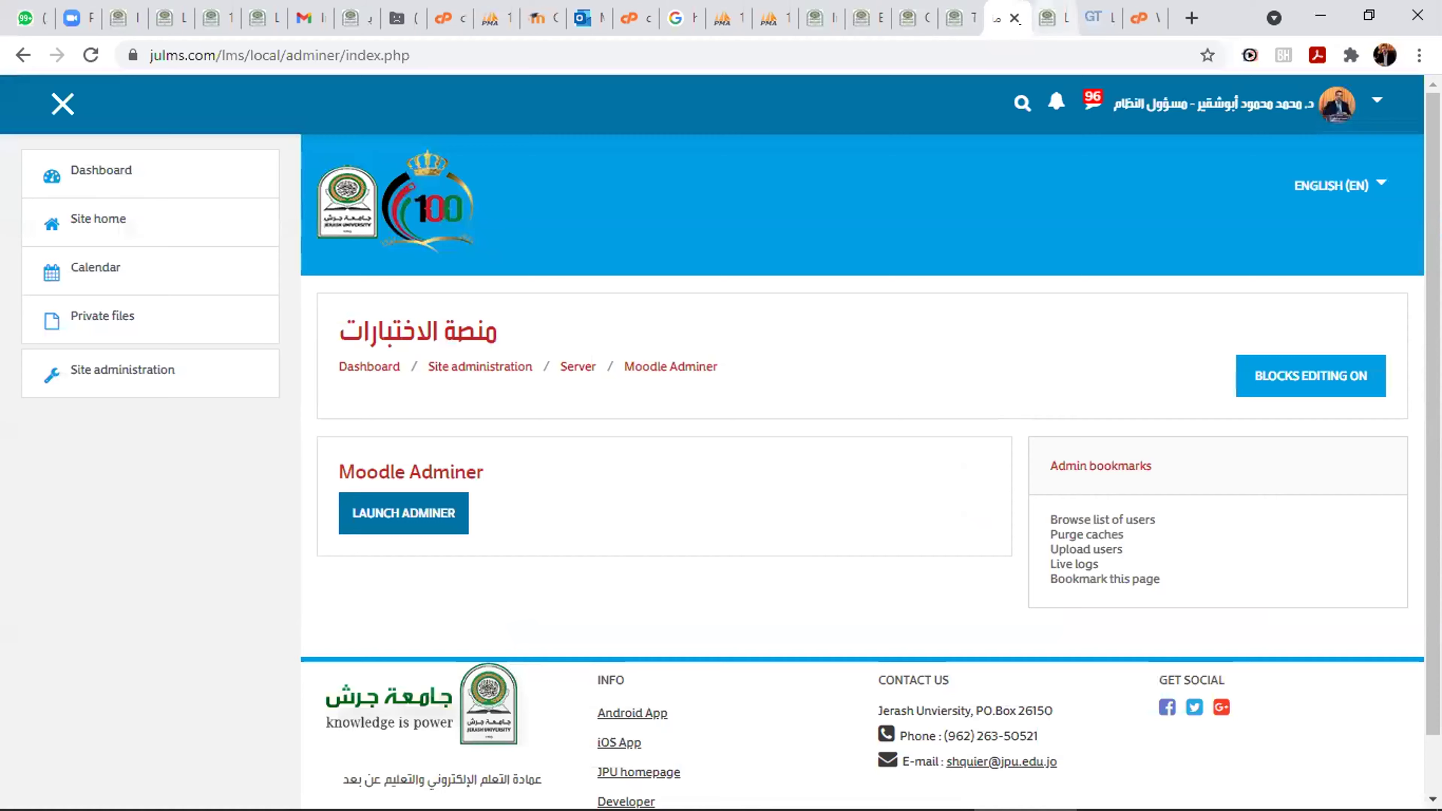
click(1037, 10)
scroll(727, 447, up, 8)
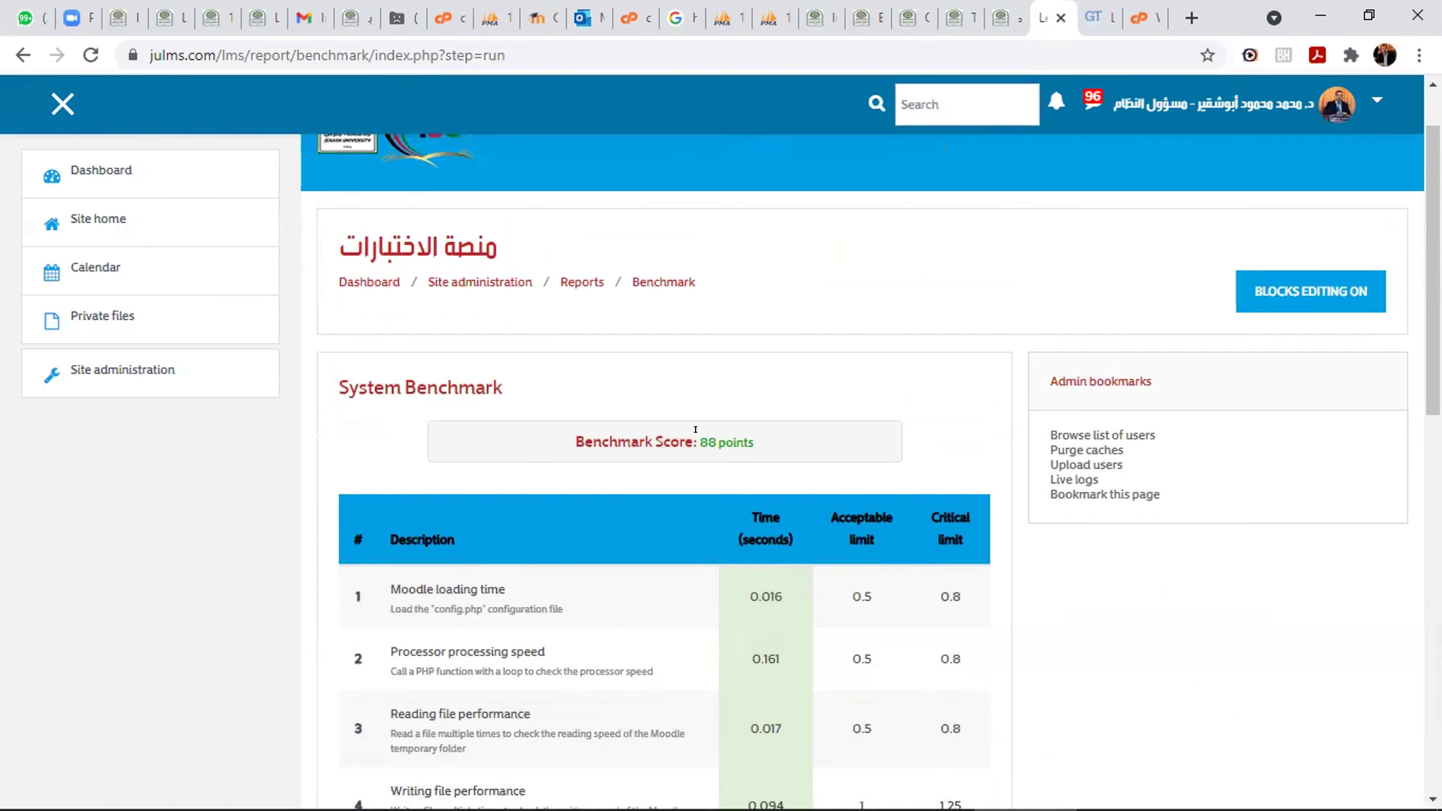
- Examine the System Benchmark report, highlighting its title and score, and read the test times, limits and total score
drag(405, 381, 481, 381)
scroll(636, 349, down, 1)
scroll(670, 355, up, 1)
scroll(745, 362, down, 5)
scroll(796, 511, up, 5)
scroll(681, 241, down, 4)
drag(699, 231, 755, 232)
scroll(814, 547, down, 10)
scroll(815, 547, down, 5)
scroll(783, 557, up, 8)
scroll(743, 564, down, 3)
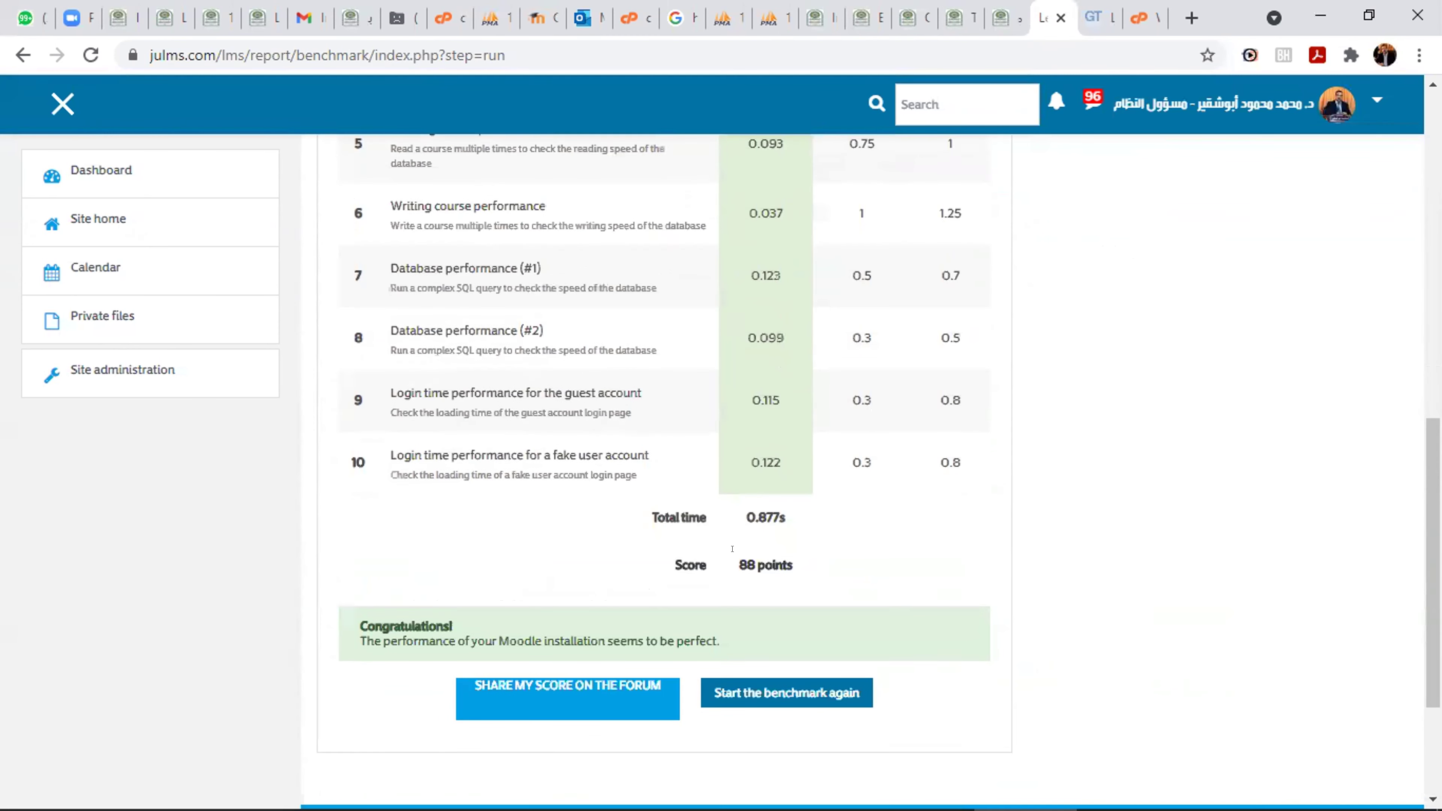
drag(730, 549, 756, 565)
scroll(628, 531, up, 8)
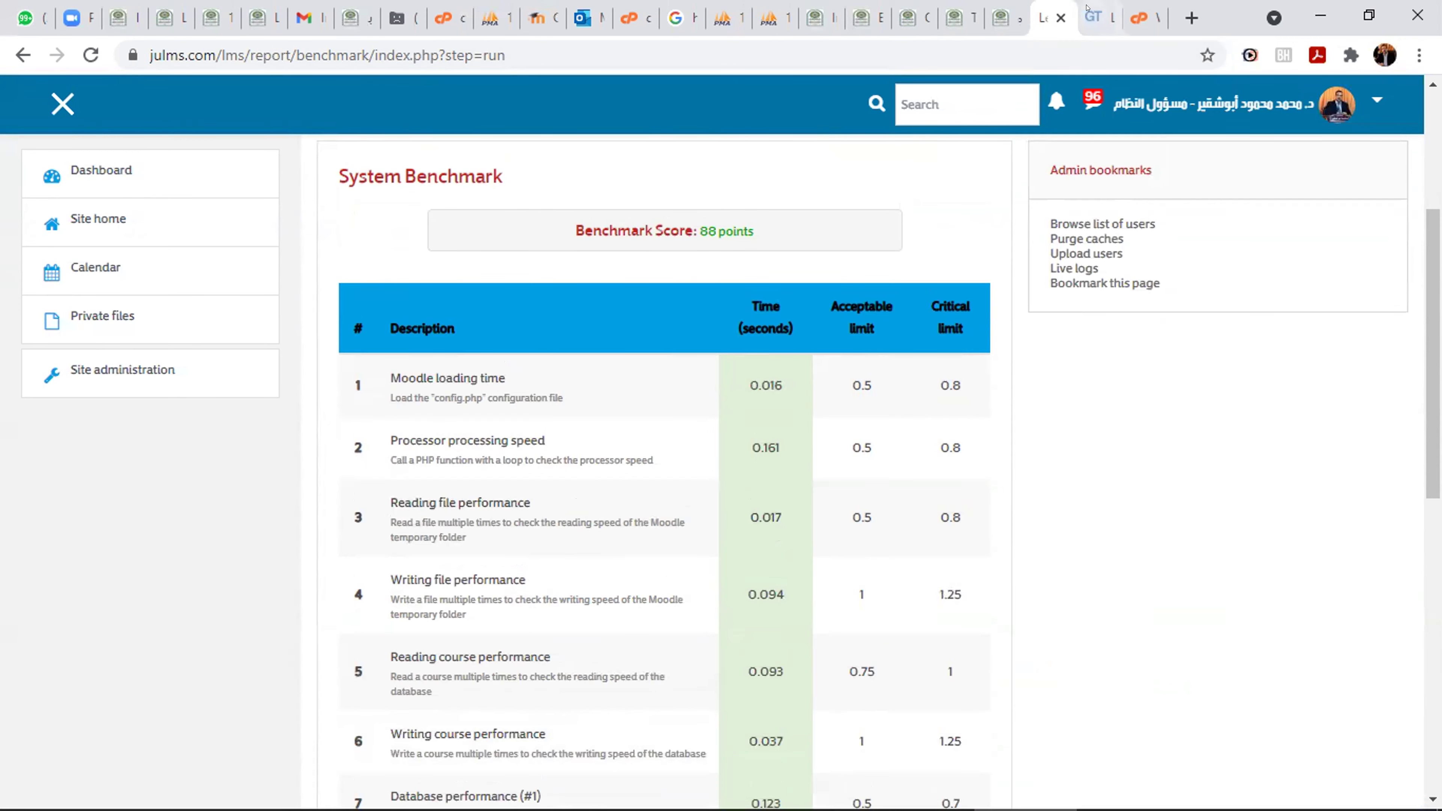
- Switch to the GTmetrix report for julms.com/lms and review its grades, web vitals, speed visualization, top issues and page details
click(1098, 18)
scroll(460, 307, up, 7)
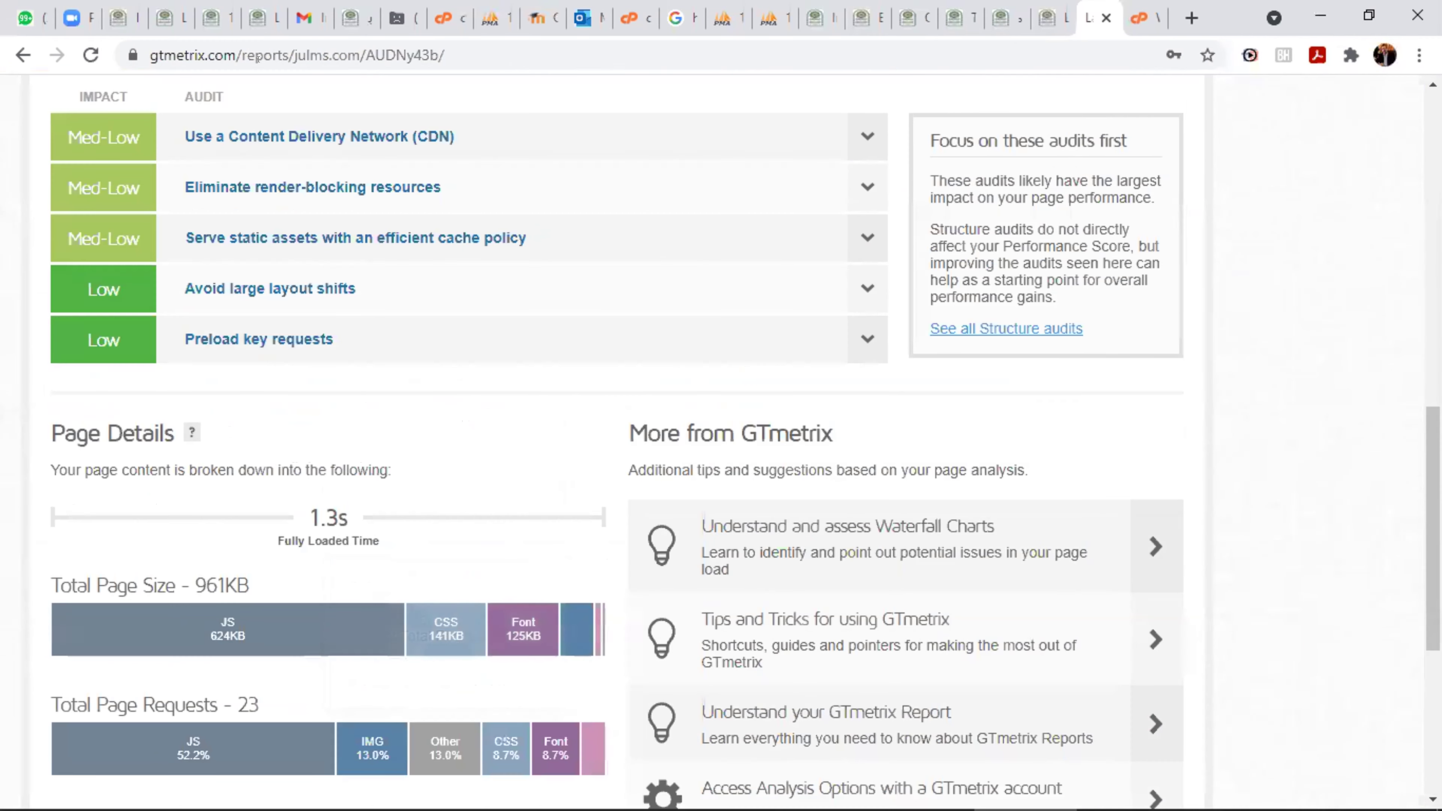
scroll(377, 261, down, 3)
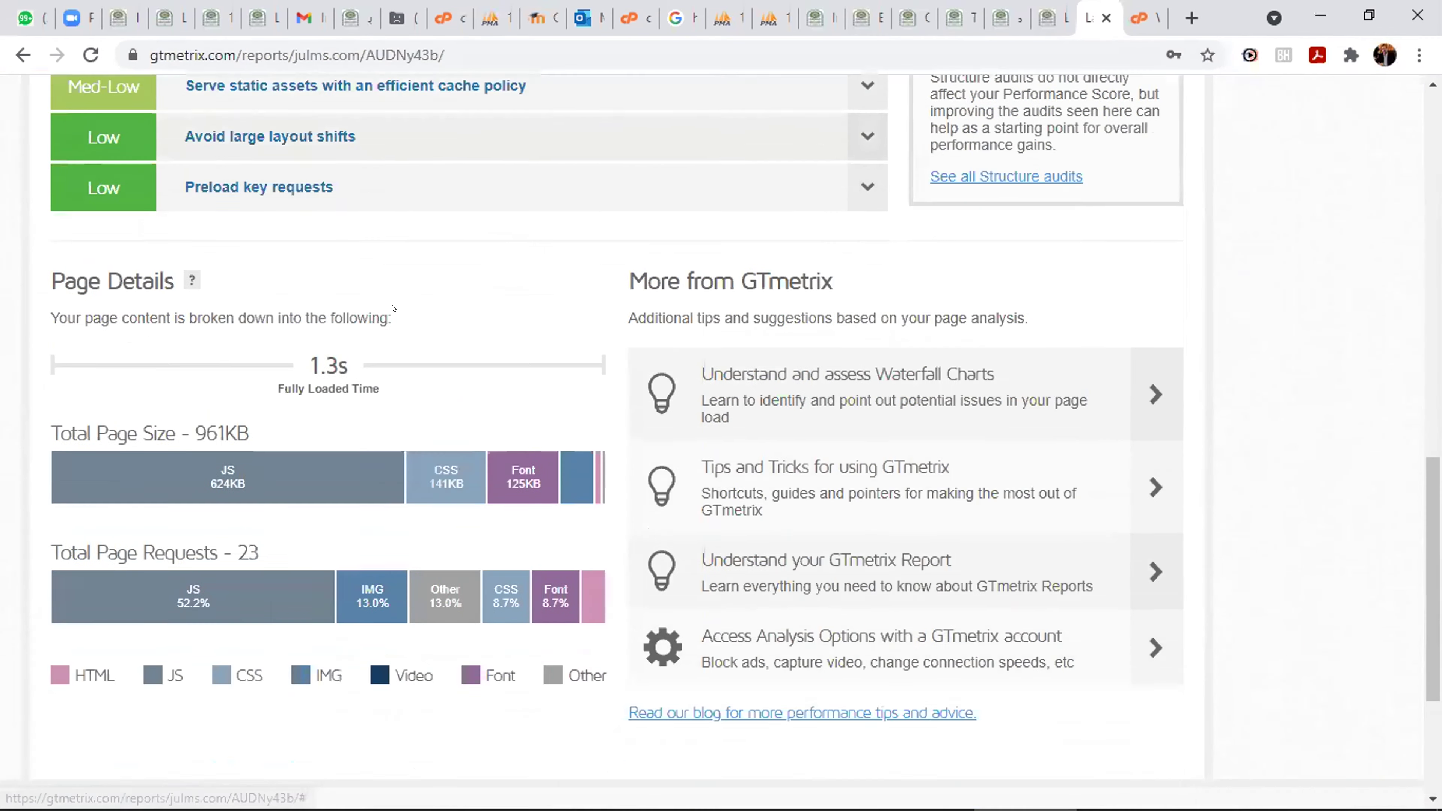
scroll(377, 497, up, 15)
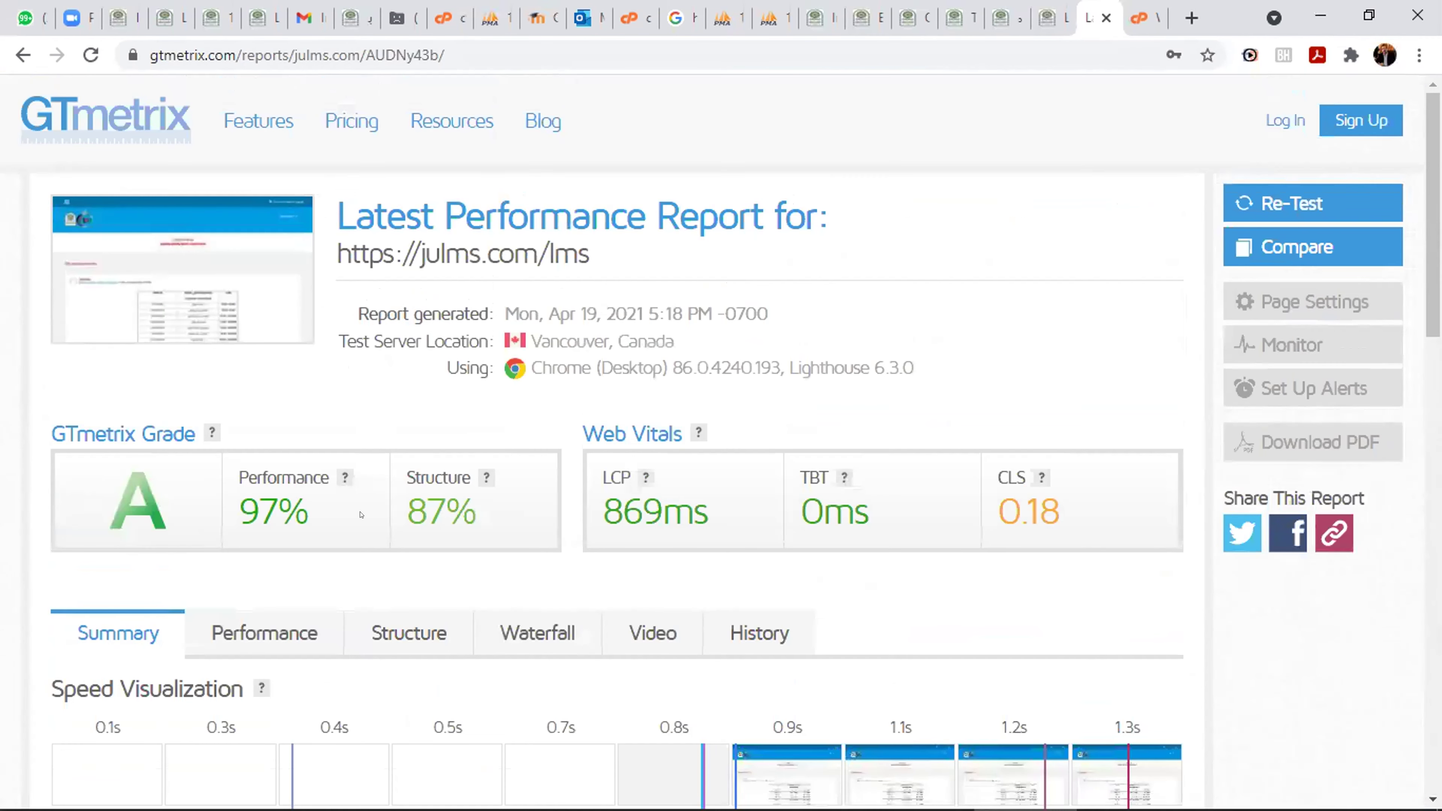
scroll(461, 531, down, 2)
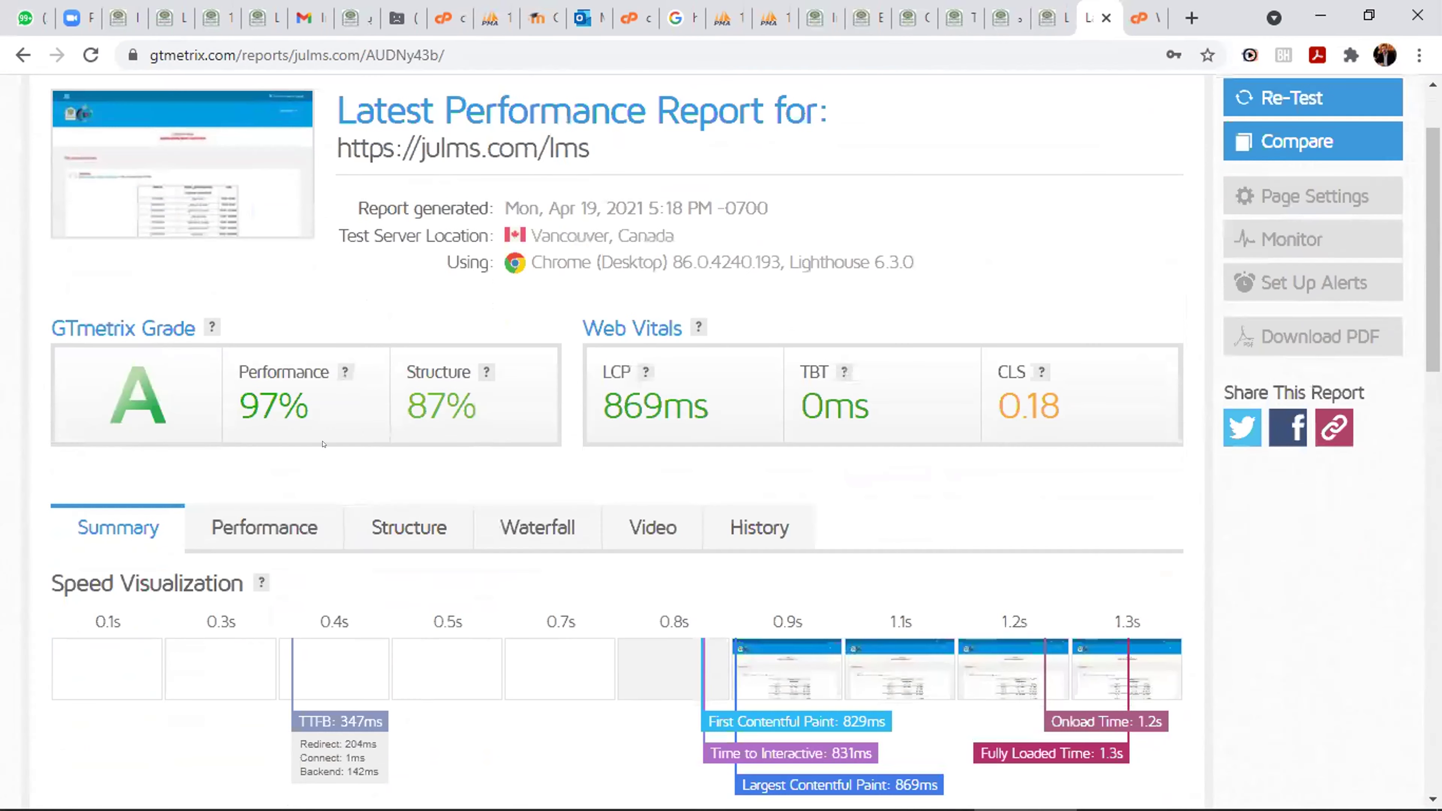
scroll(507, 295, up, 2)
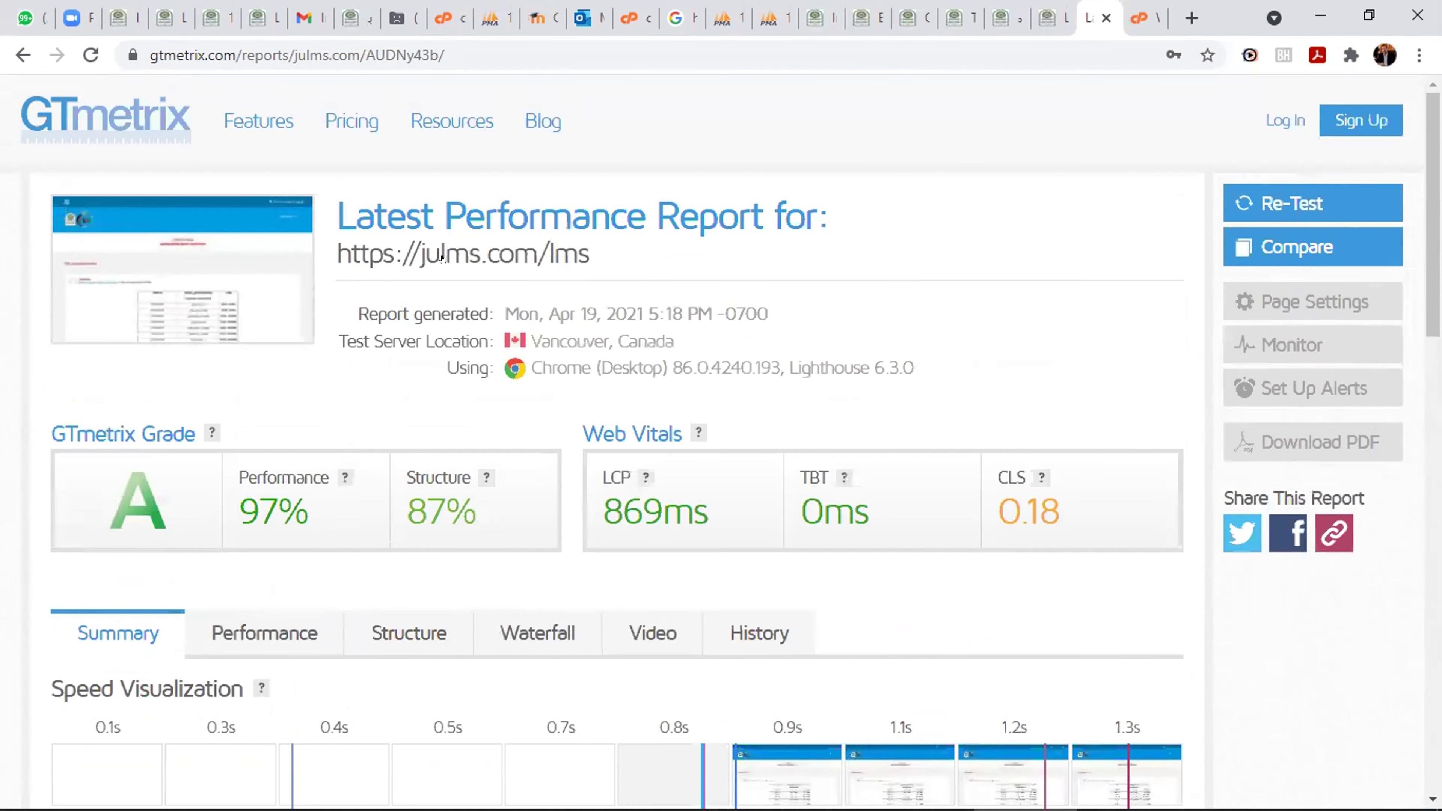
scroll(474, 426, down, 6)
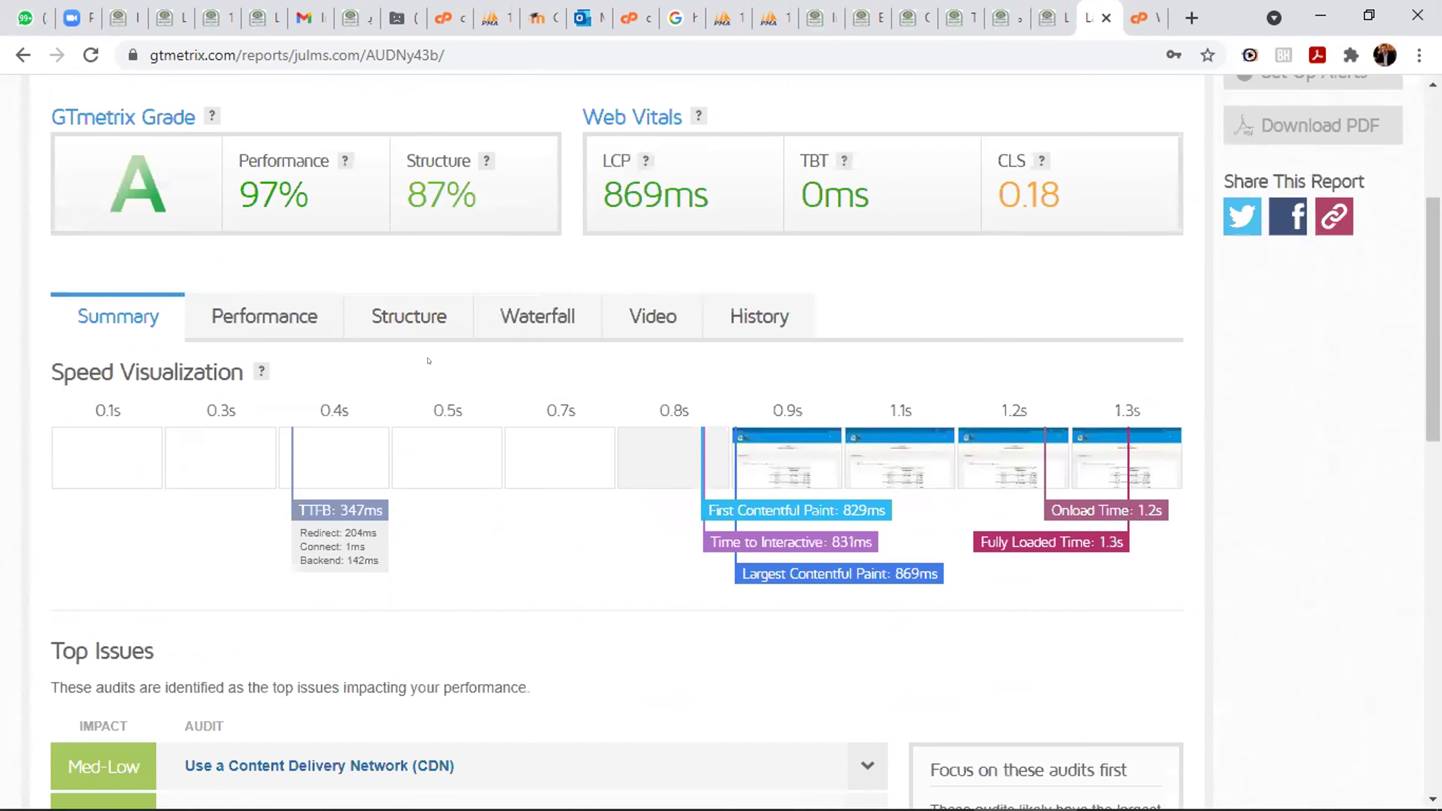
scroll(542, 256, up, 4)
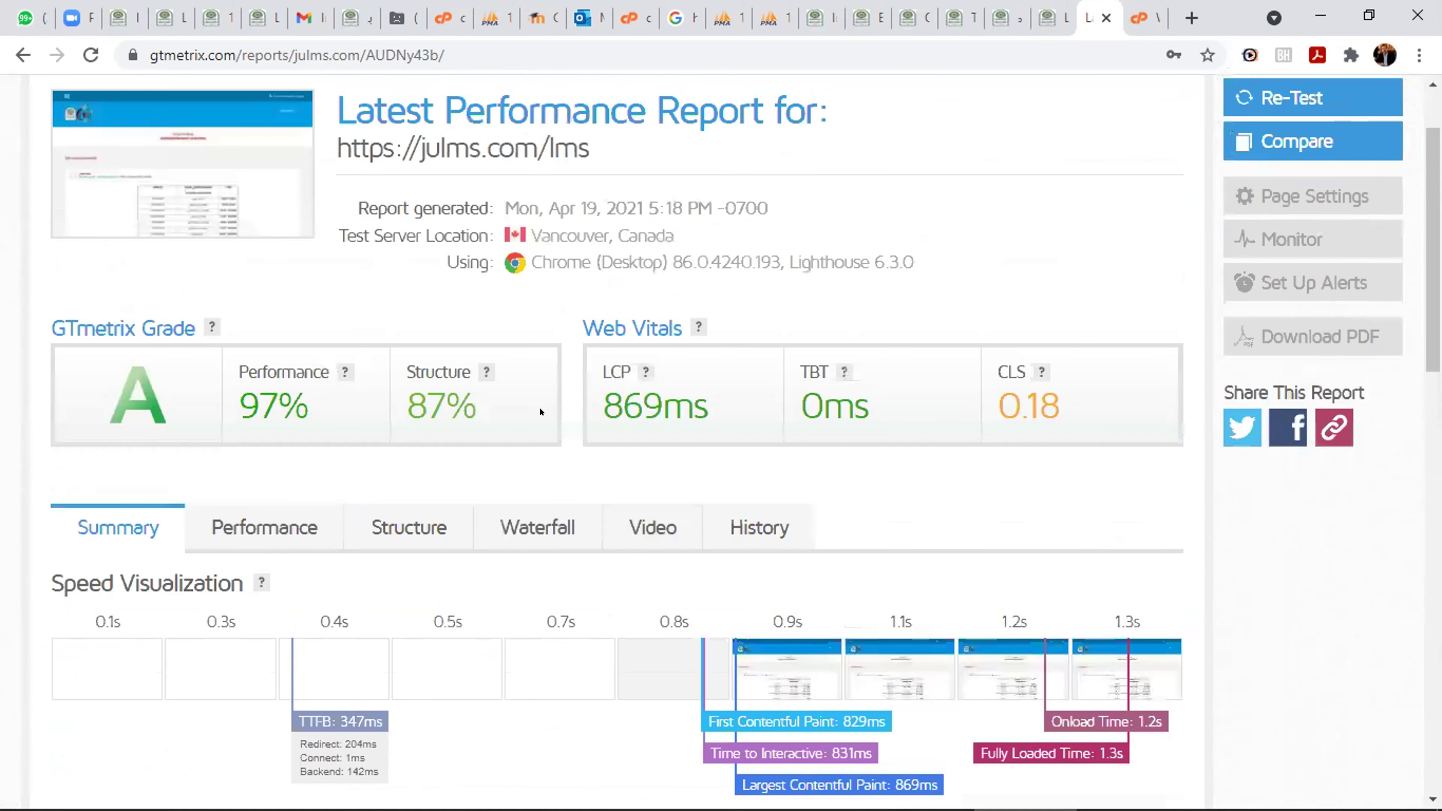
scroll(492, 483, down, 12)
scroll(324, 425, down, 2)
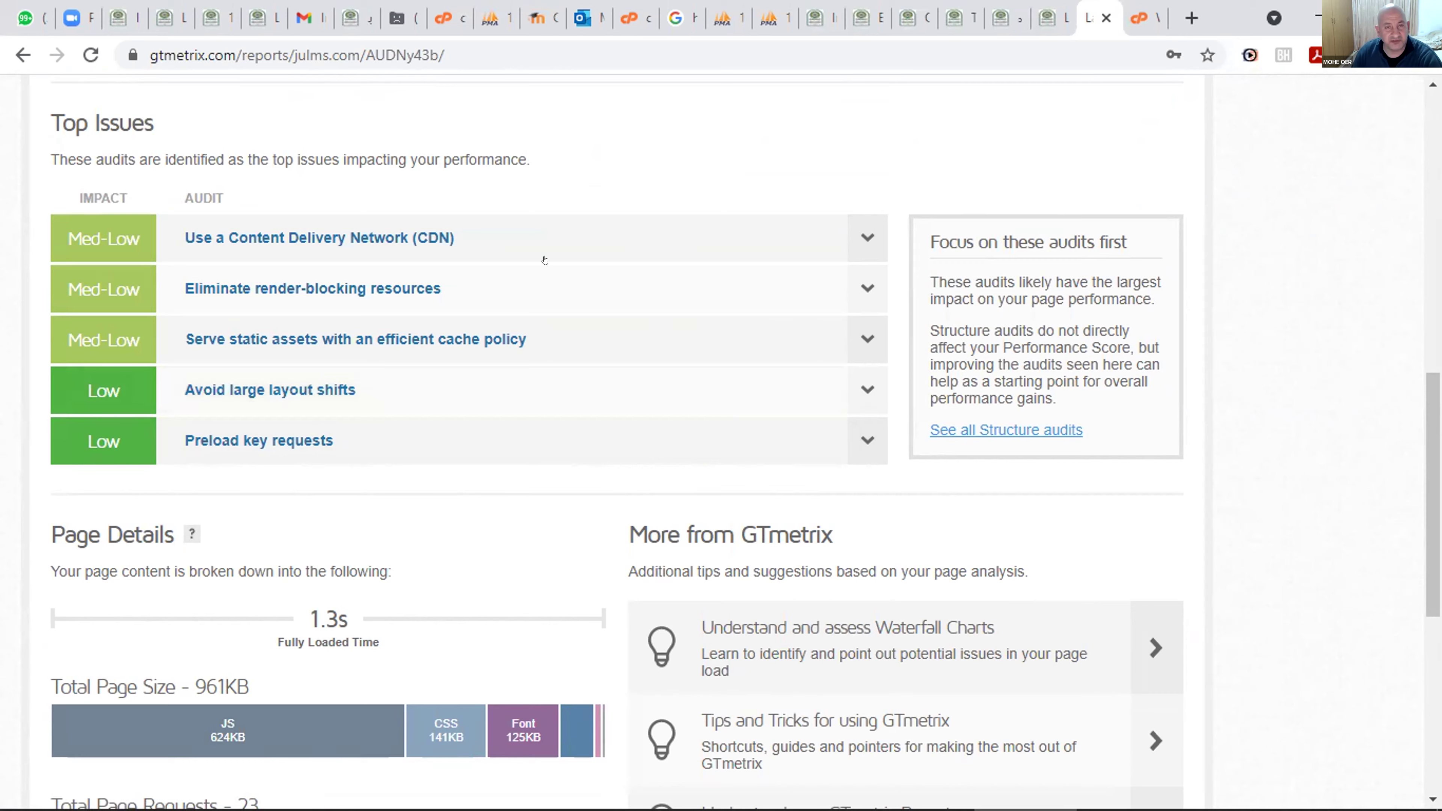
scroll(782, 448, up, 15)
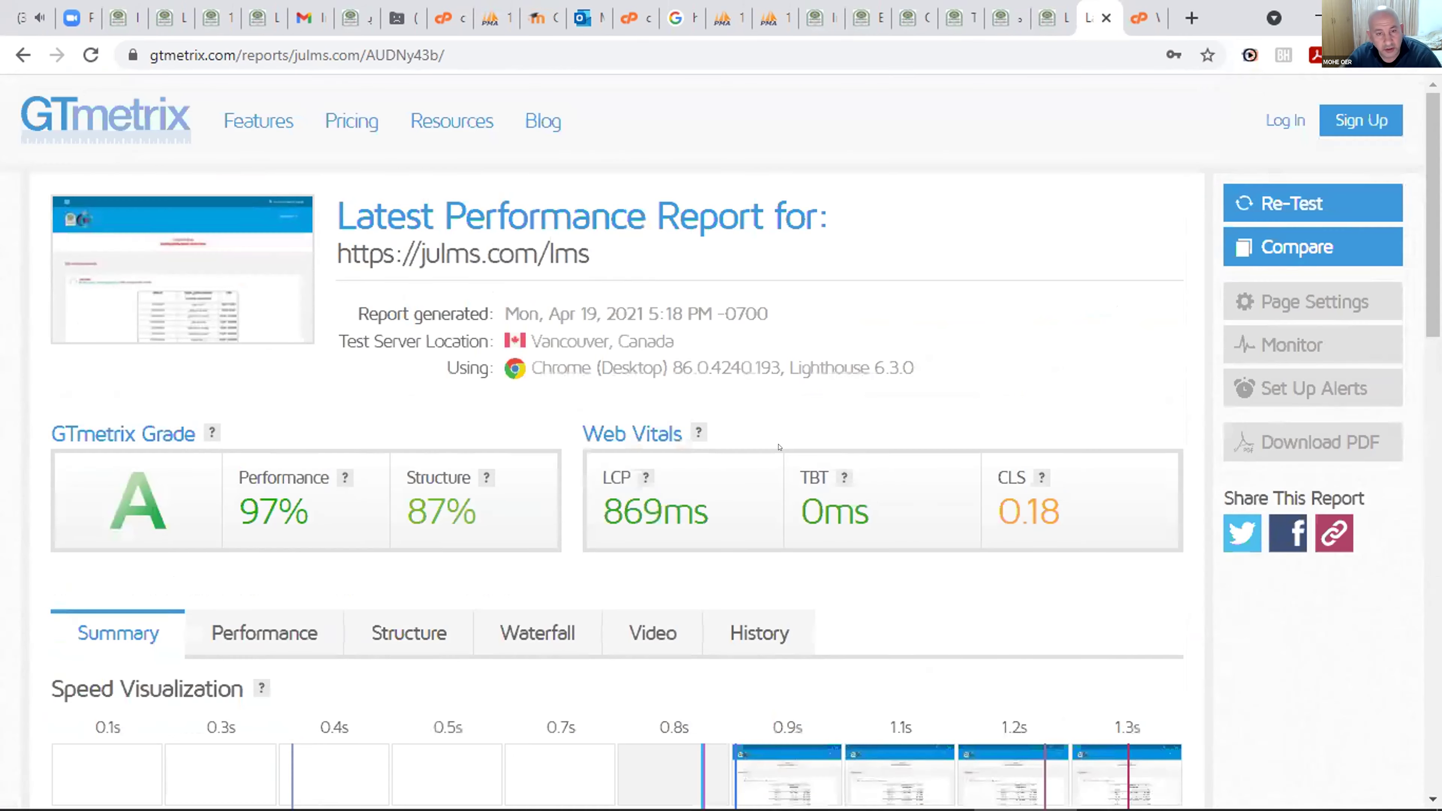
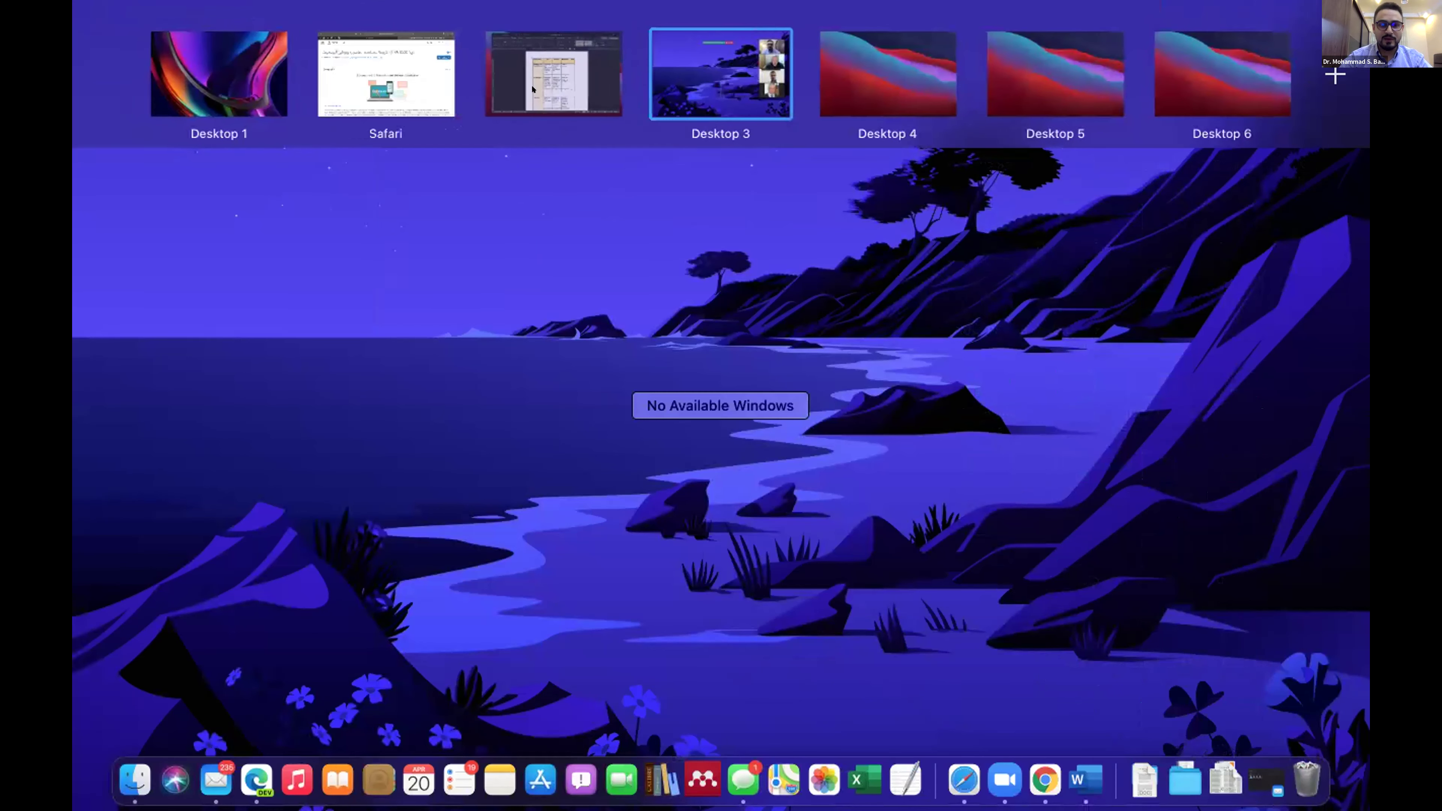
- Switch to the Grading criteria document in Word and review the rubric's criteria, level descriptions and total points
click(533, 89)
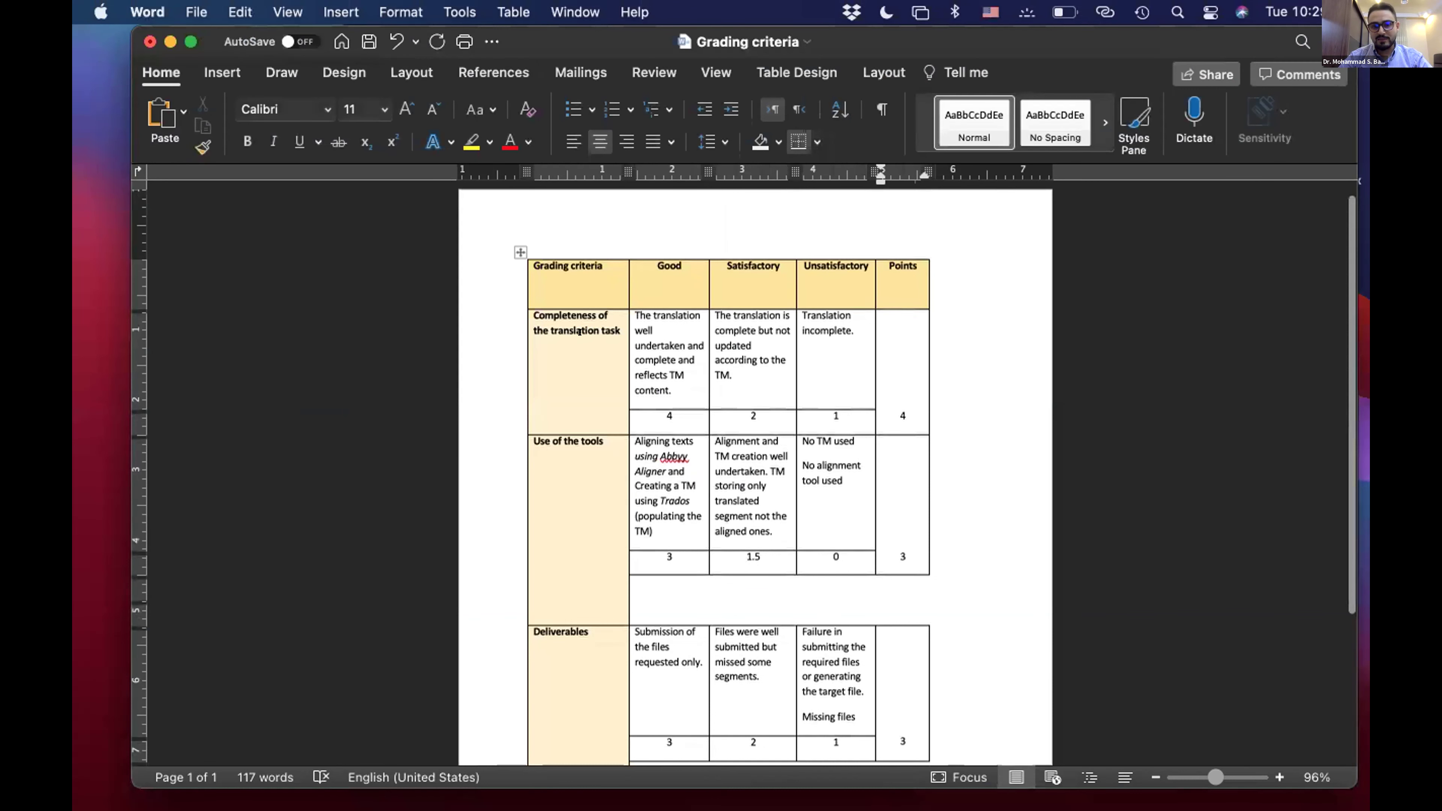
click(579, 331)
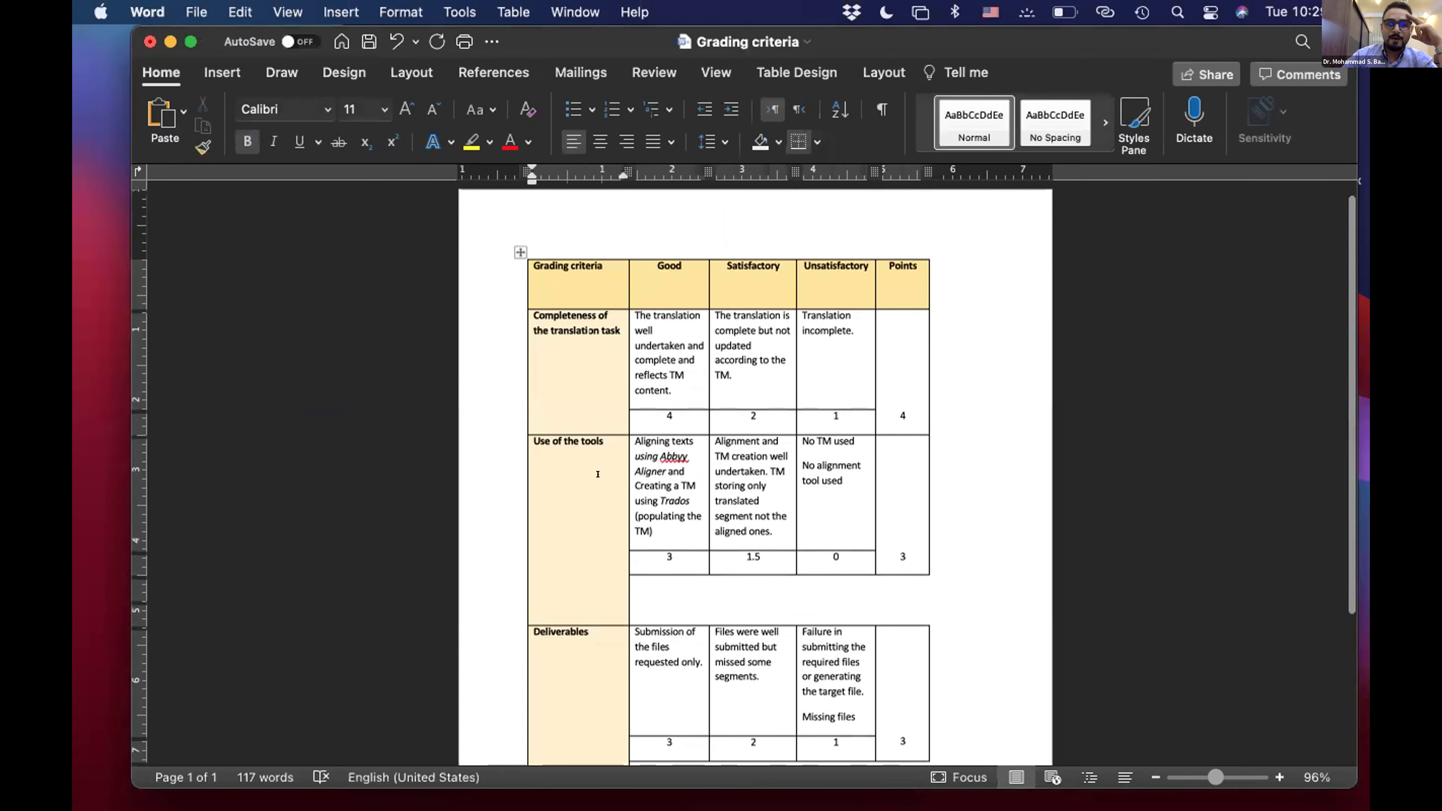
drag(598, 474, 812, 477)
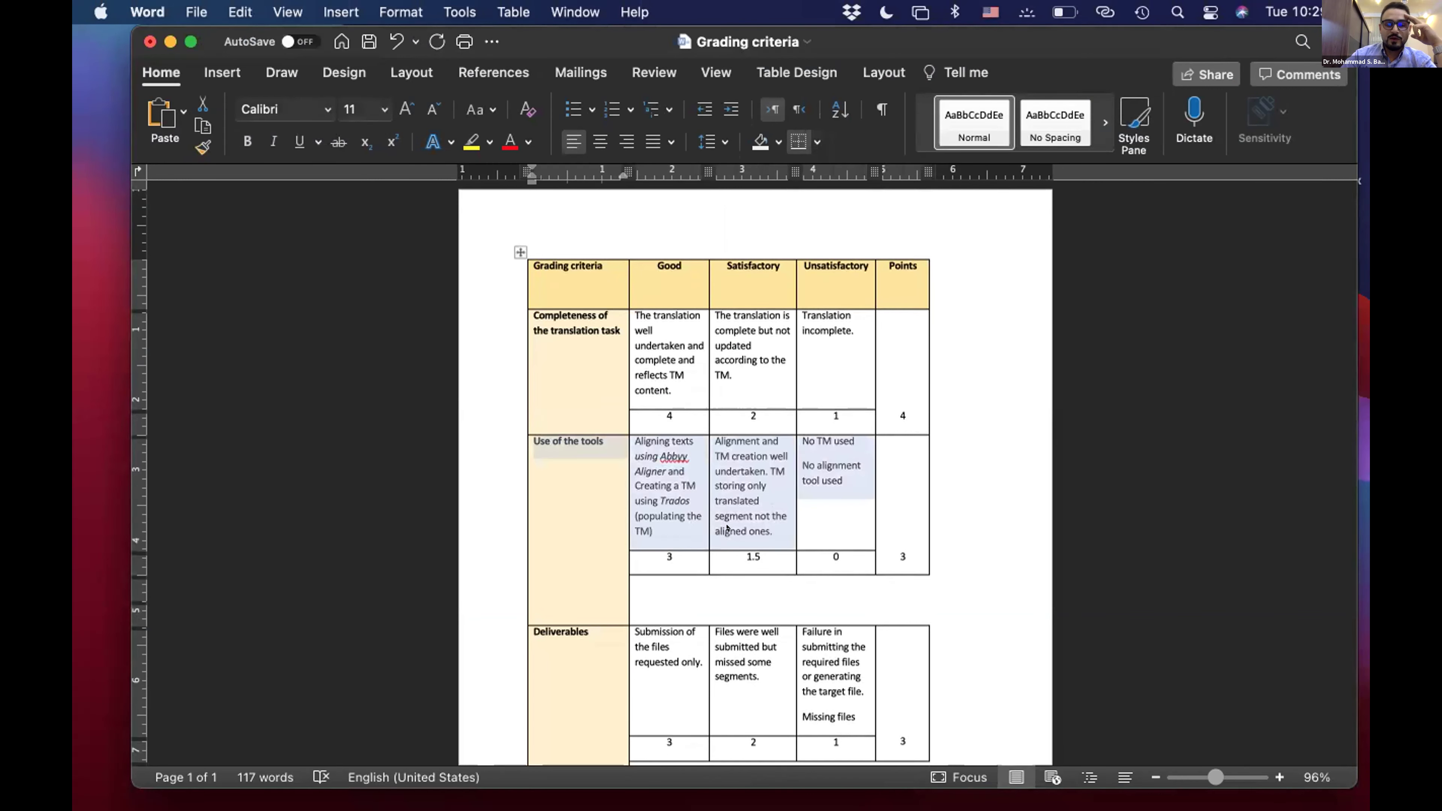
scroll(727, 528, down, 1)
click(690, 456)
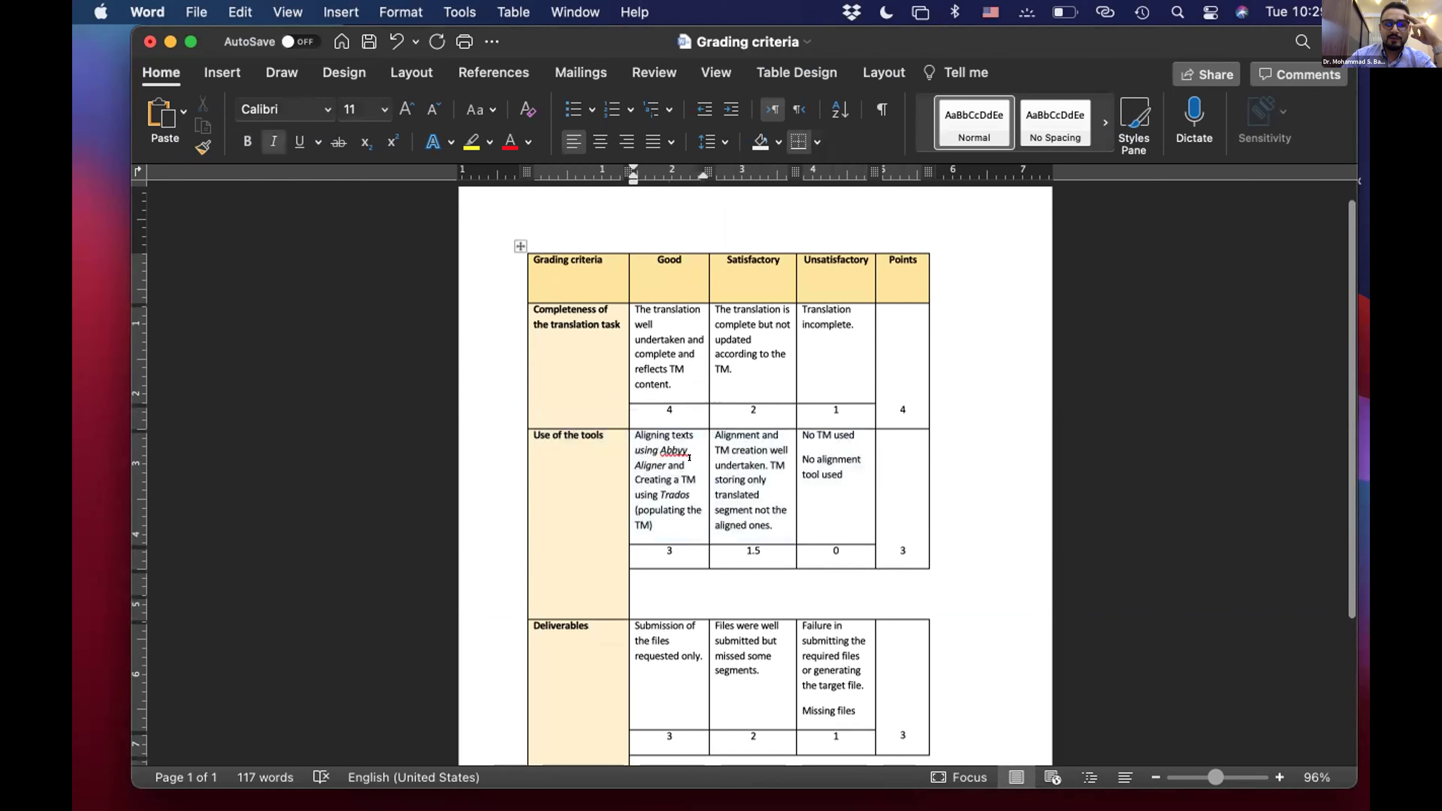
scroll(755, 495, down, 4)
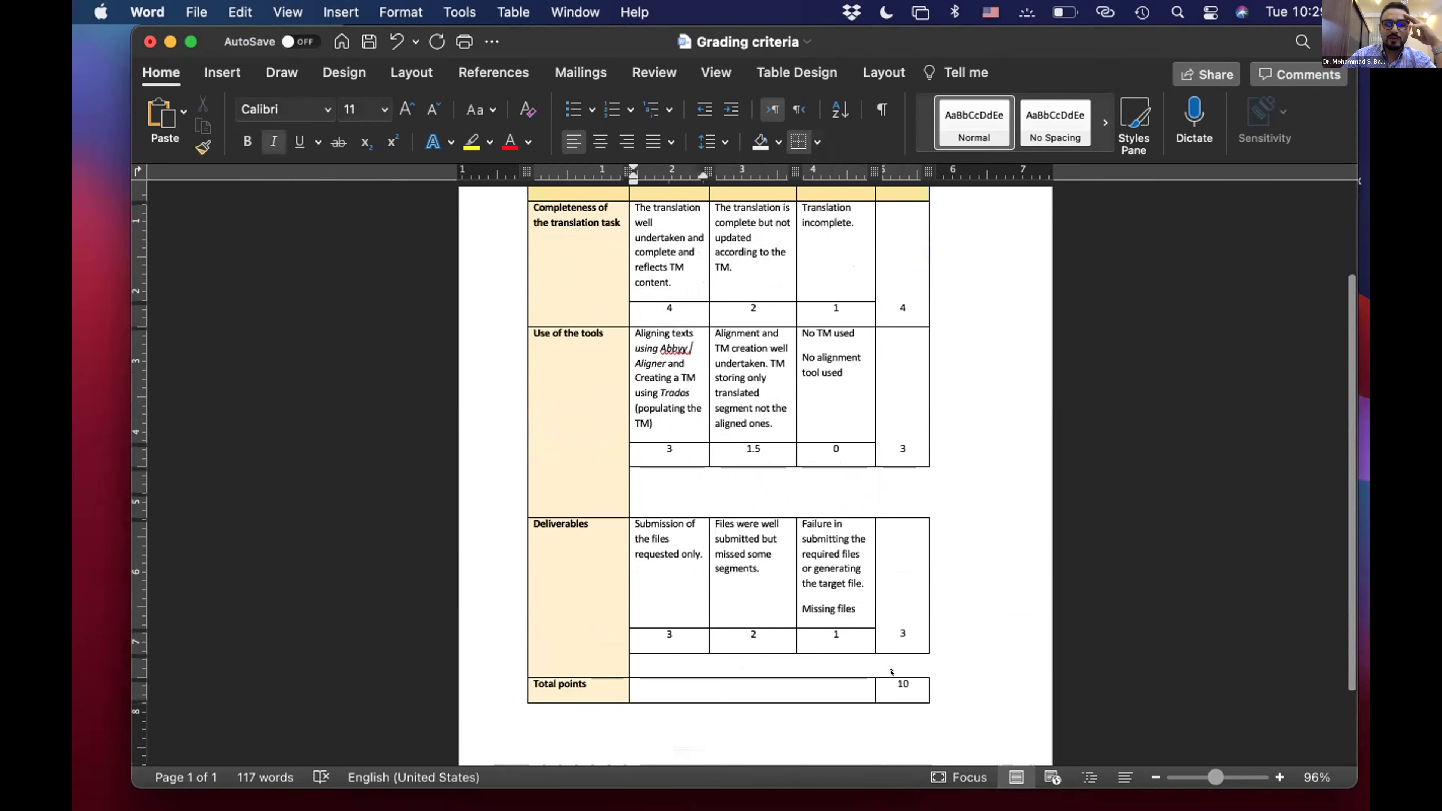
click(903, 670)
scroll(739, 606, up, 4)
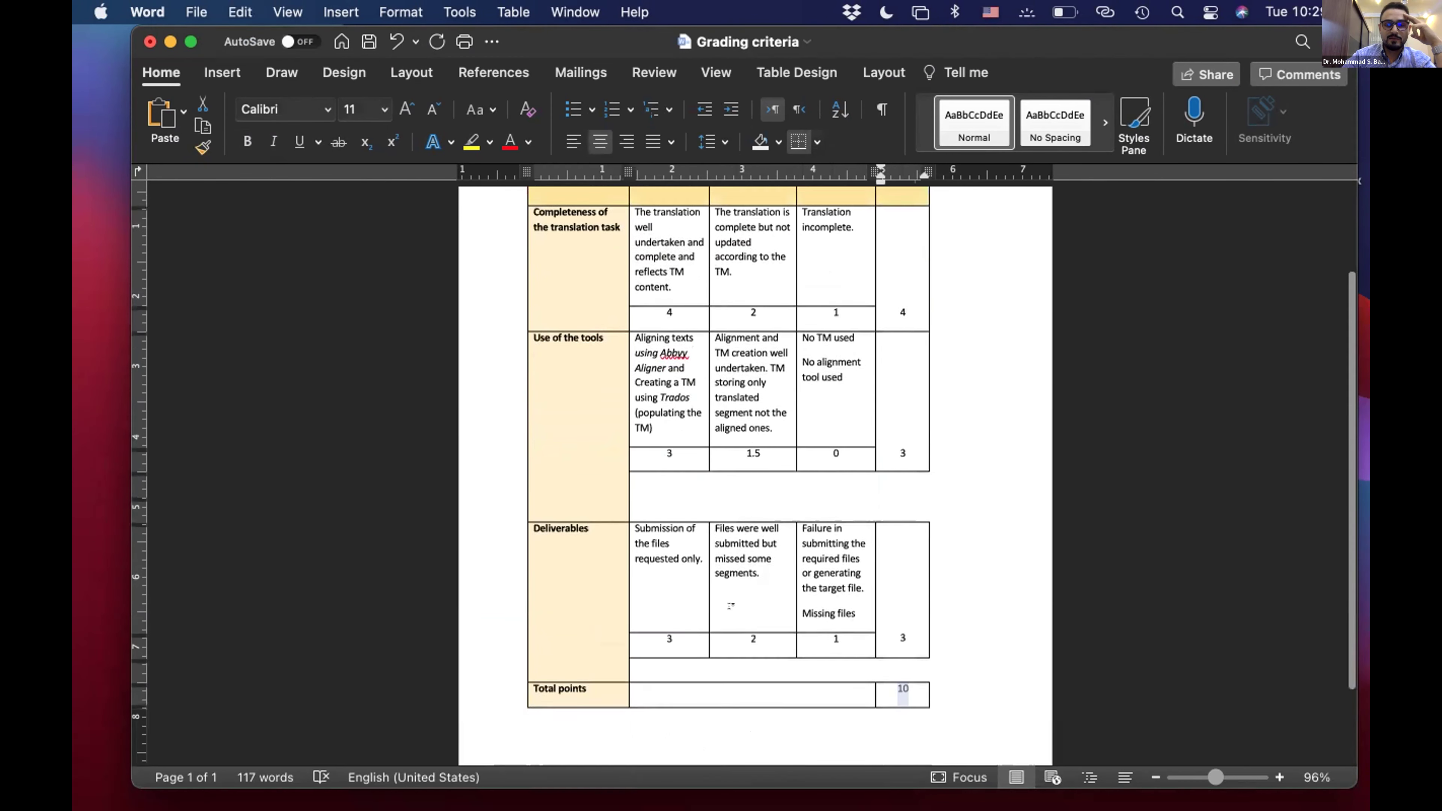
- Switch to the TRA 626 course page in Safari and open Assignment Submissoin (copy) in the Machine Translation section
key(ctrl+Left)
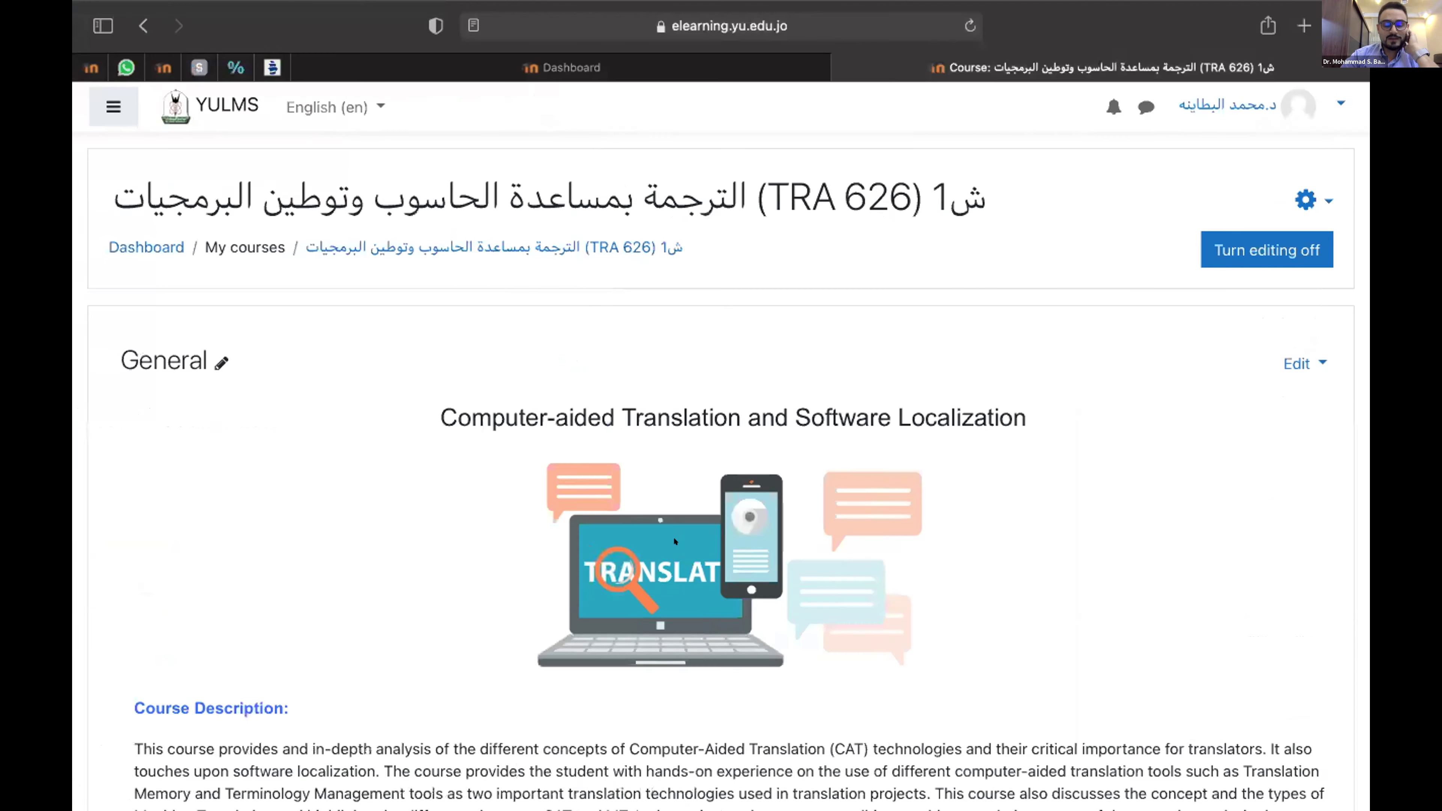
scroll(612, 571, down, 9)
scroll(612, 571, down, 20)
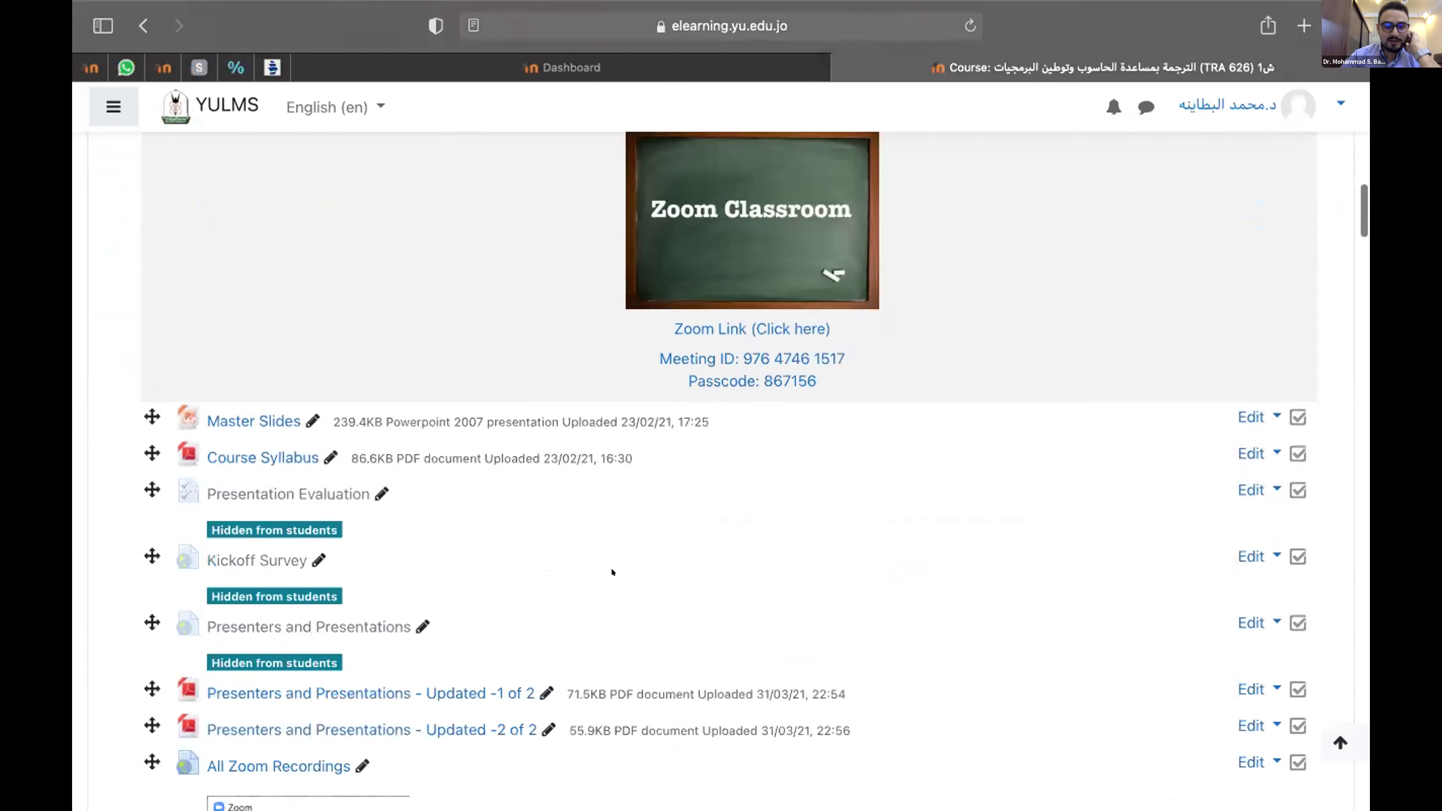
scroll(613, 573, down, 20)
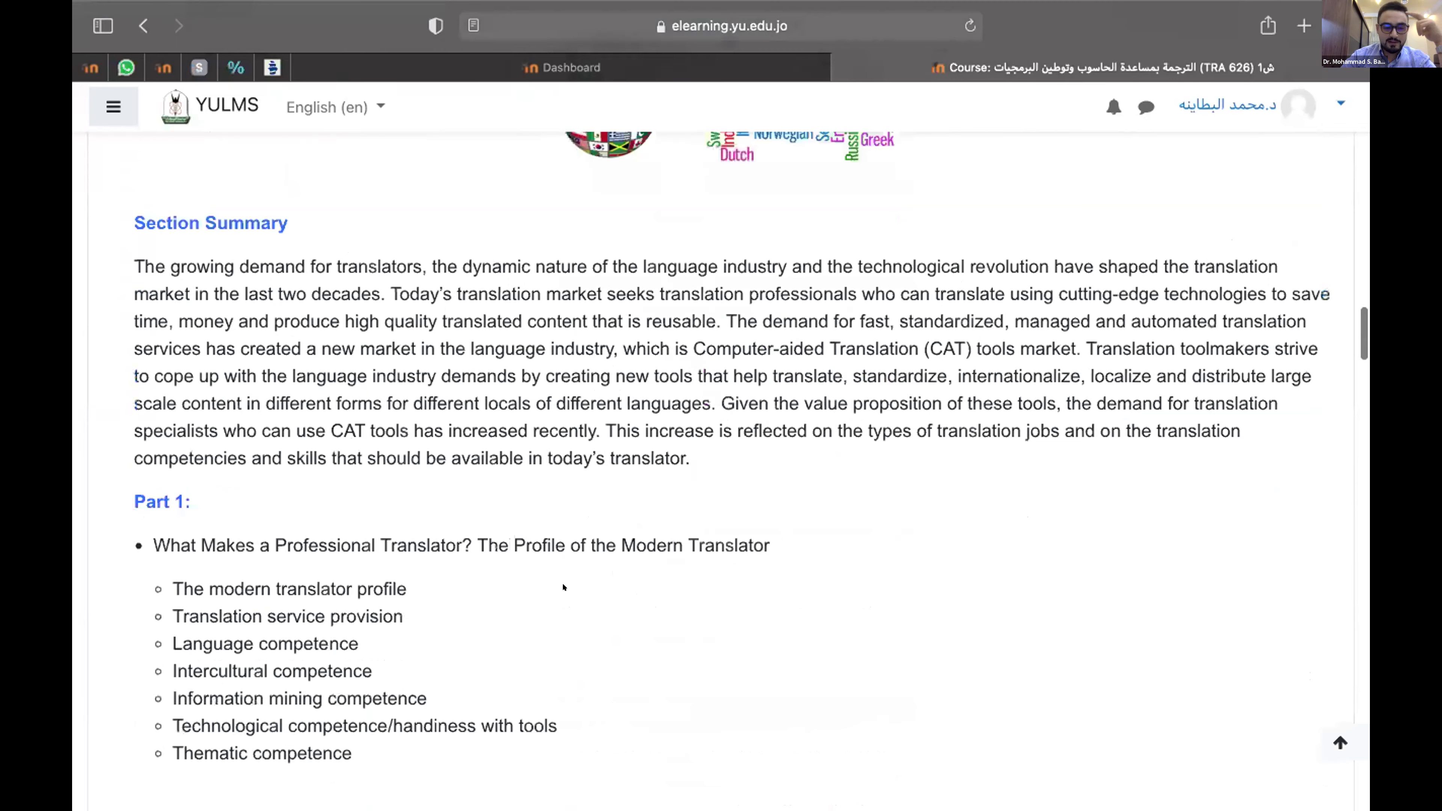
scroll(564, 575, down, 20)
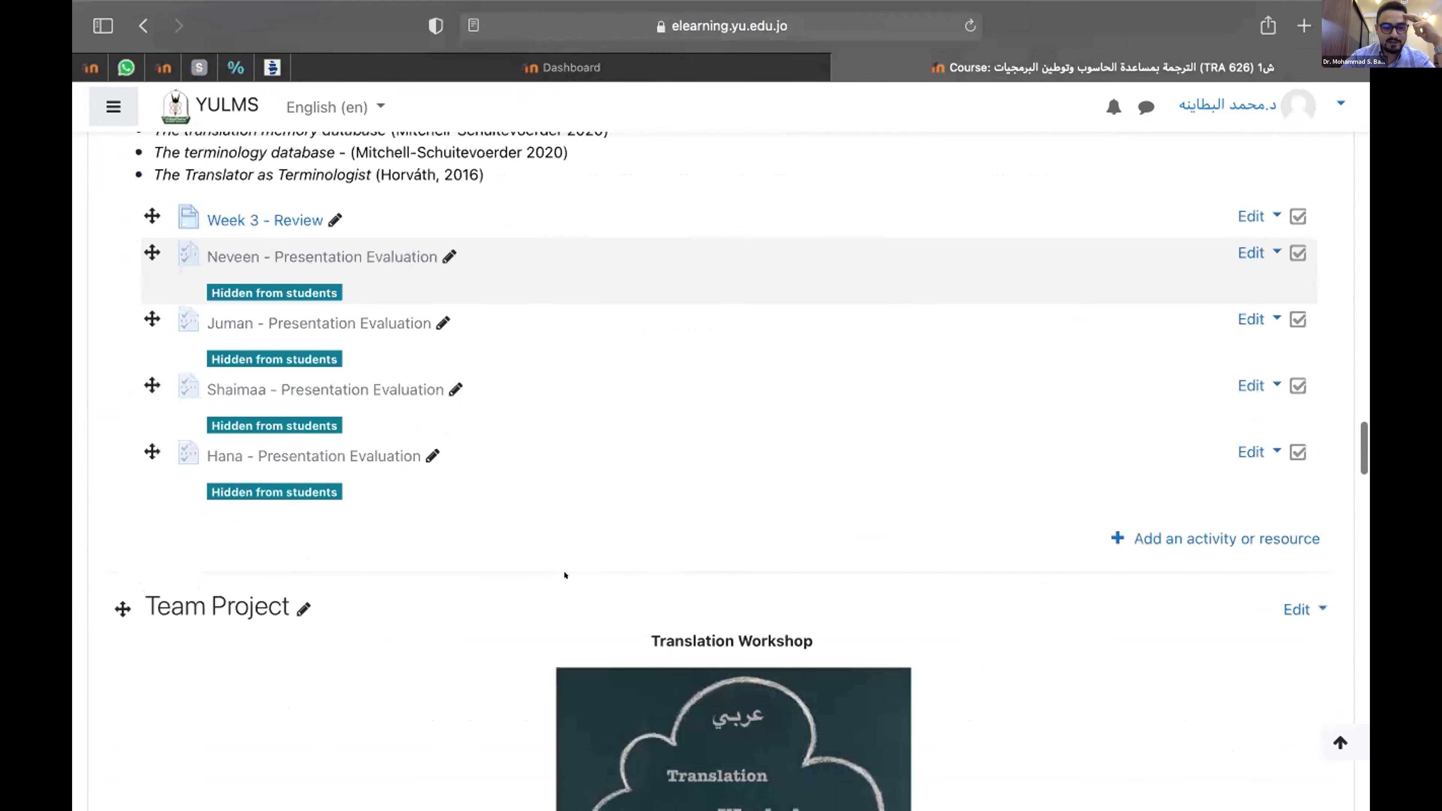
scroll(565, 575, up, 4)
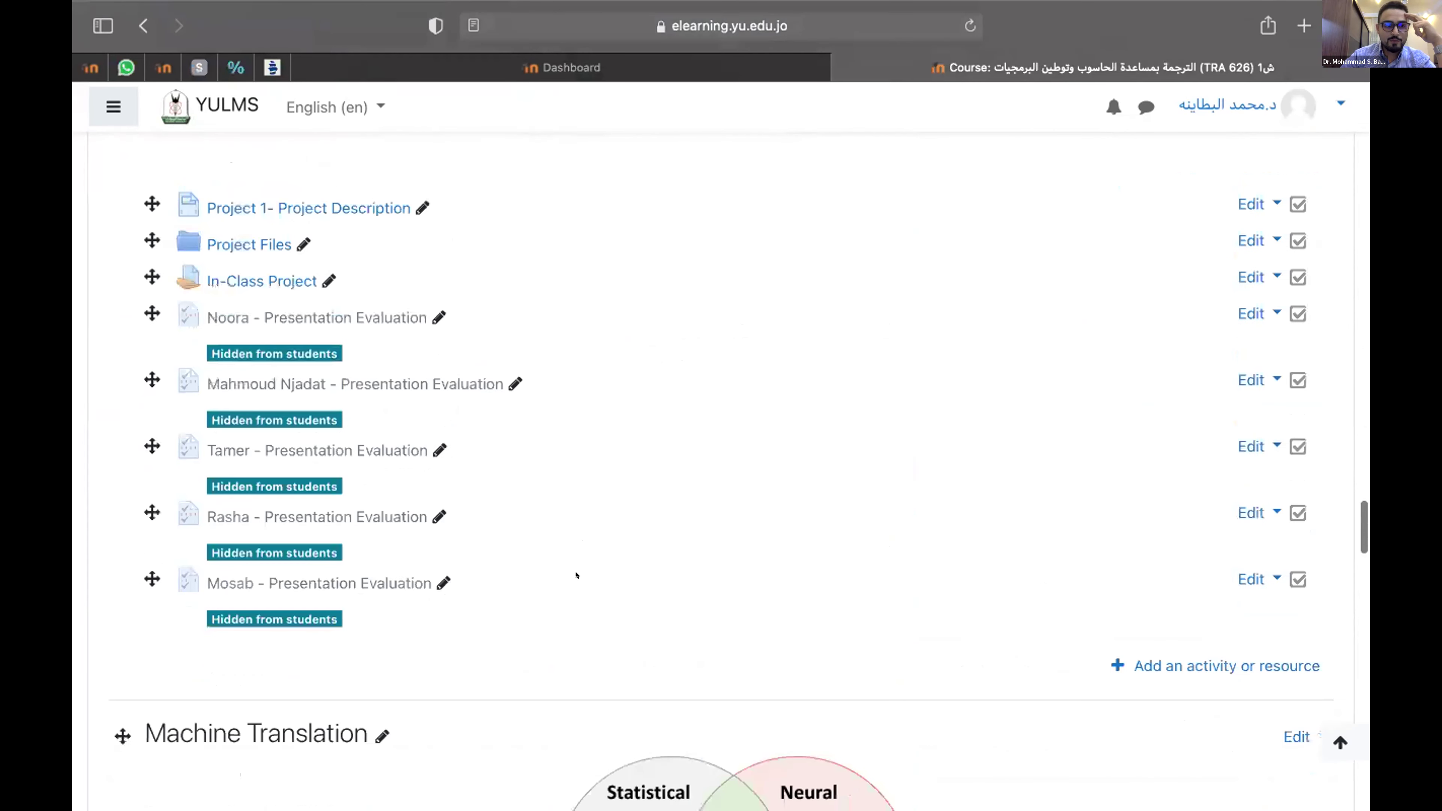
scroll(380, 458, down, 5)
scroll(385, 458, down, 10)
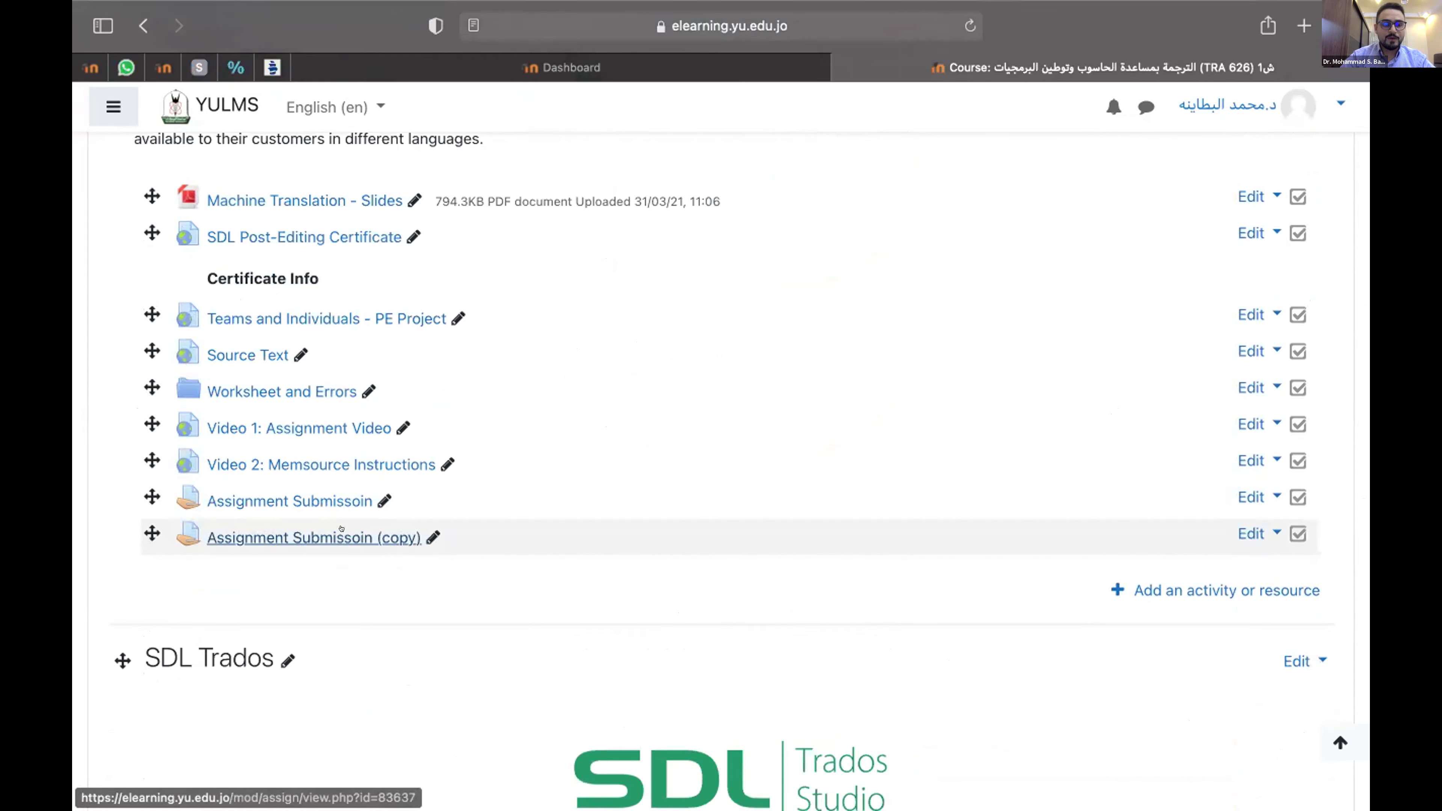
click(261, 530)
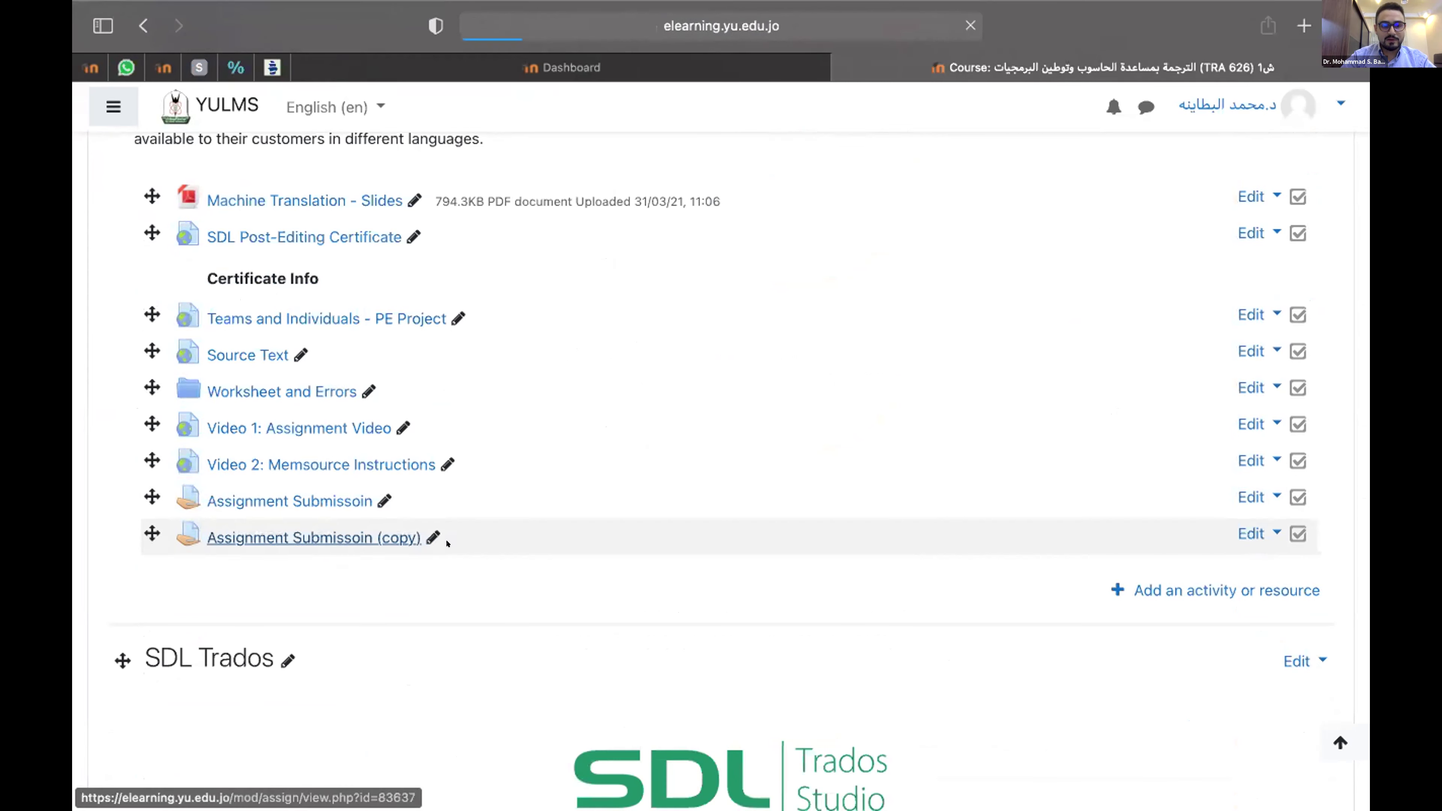
- Look over the assignment's grading summary and open its settings for editing
scroll(629, 527, down, 5)
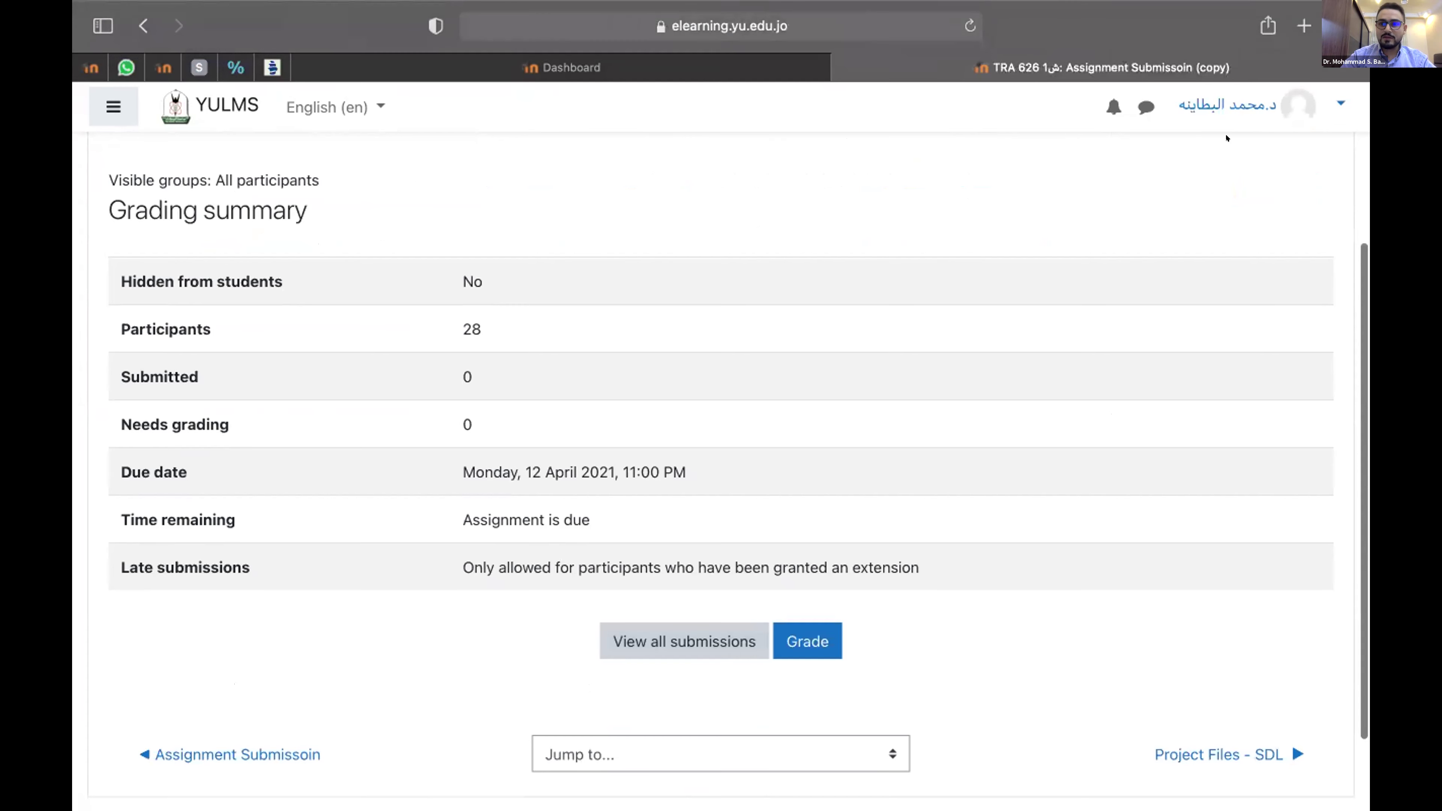
scroll(1213, 200, up, 4)
click(1309, 293)
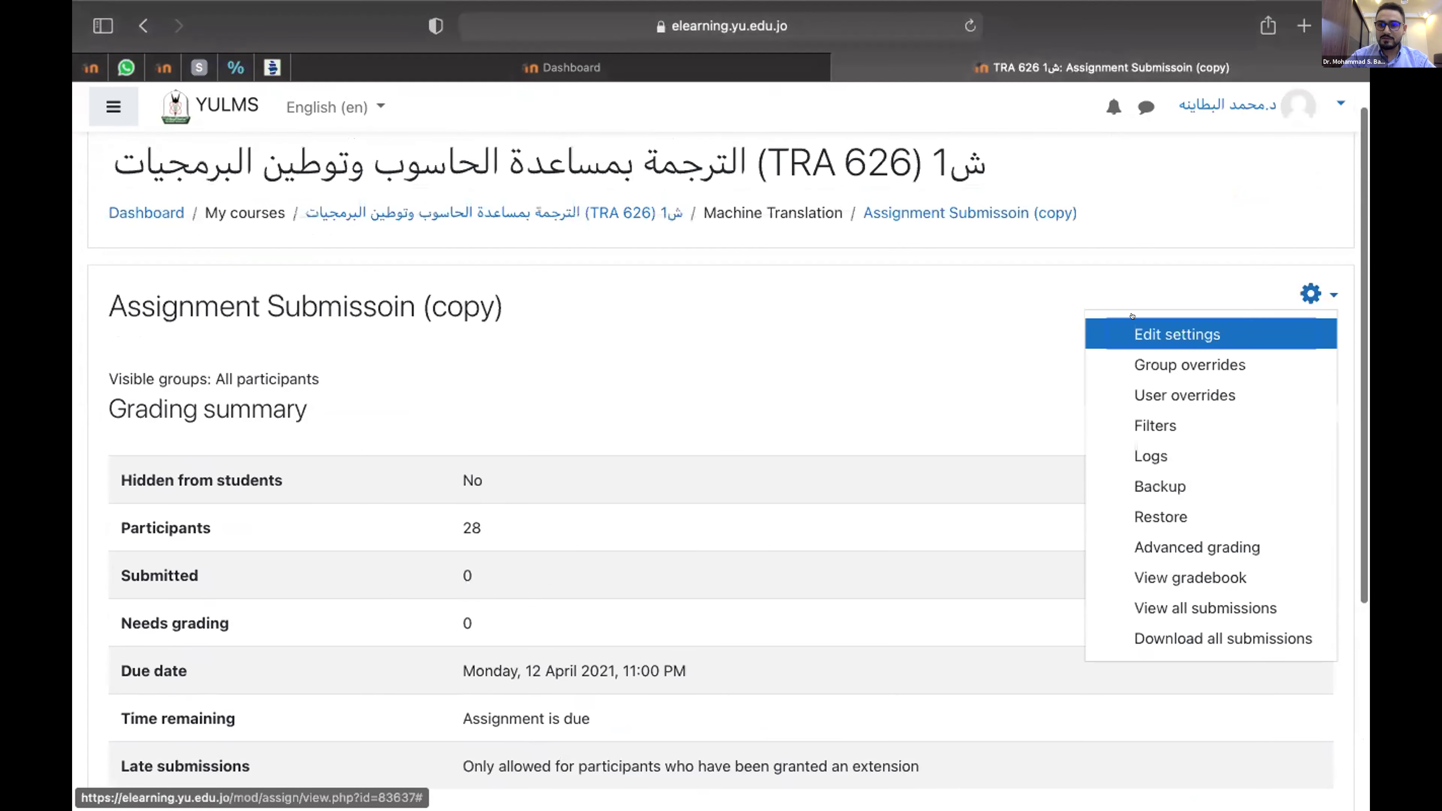
click(1149, 330)
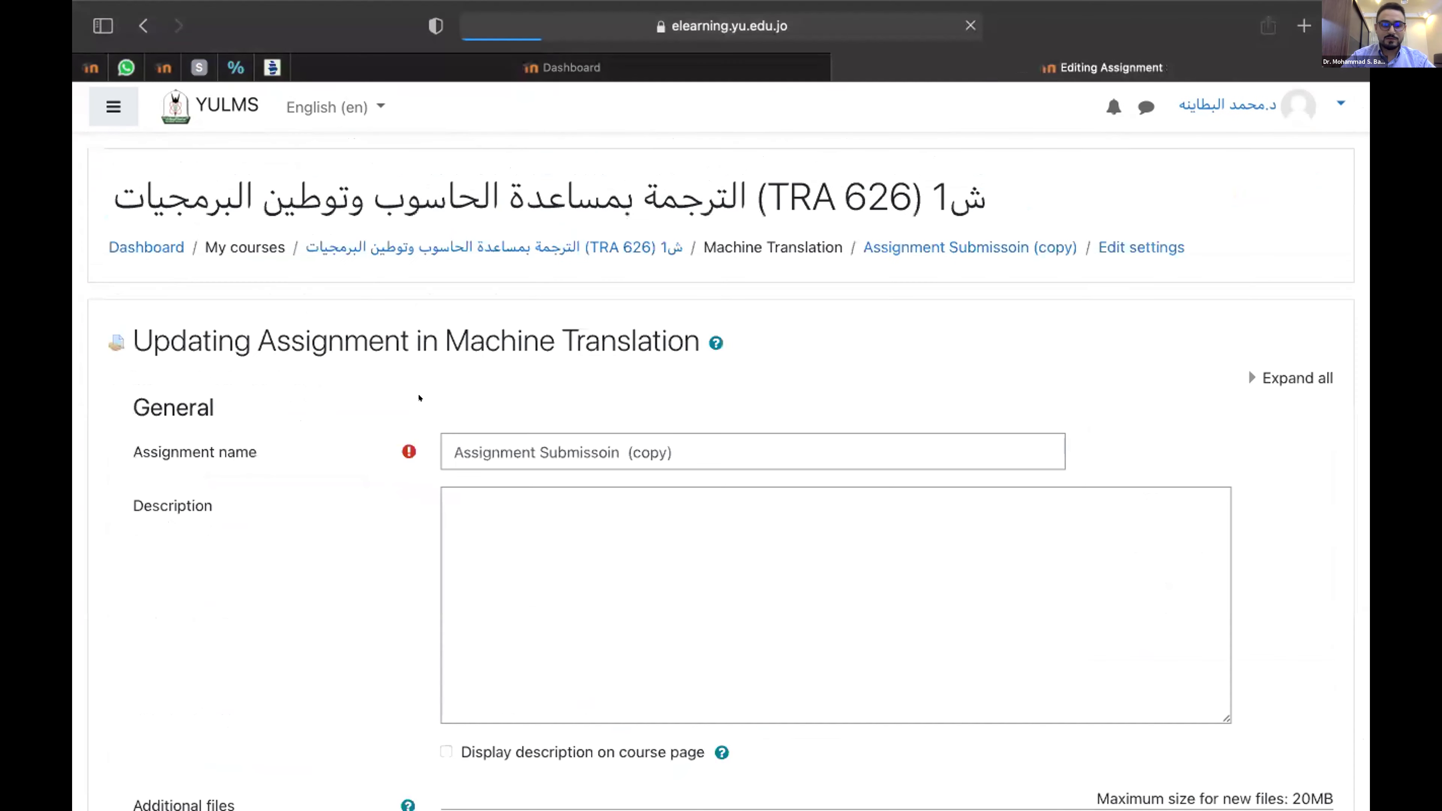
- Expand the assignment's Grade settings and highlight the maximum grade value
scroll(406, 381, down, 6)
scroll(399, 393, down, 3)
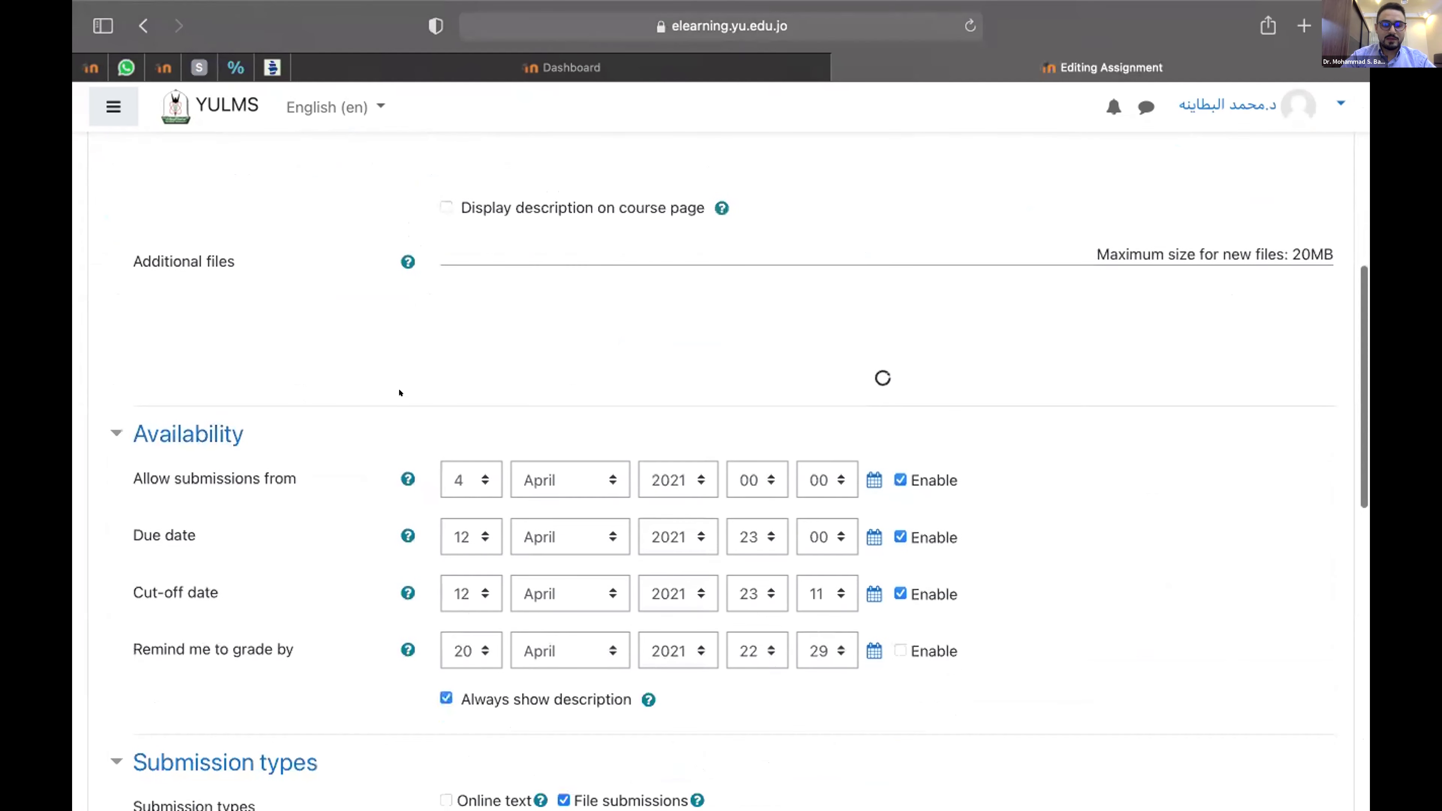
scroll(321, 334, down, 13)
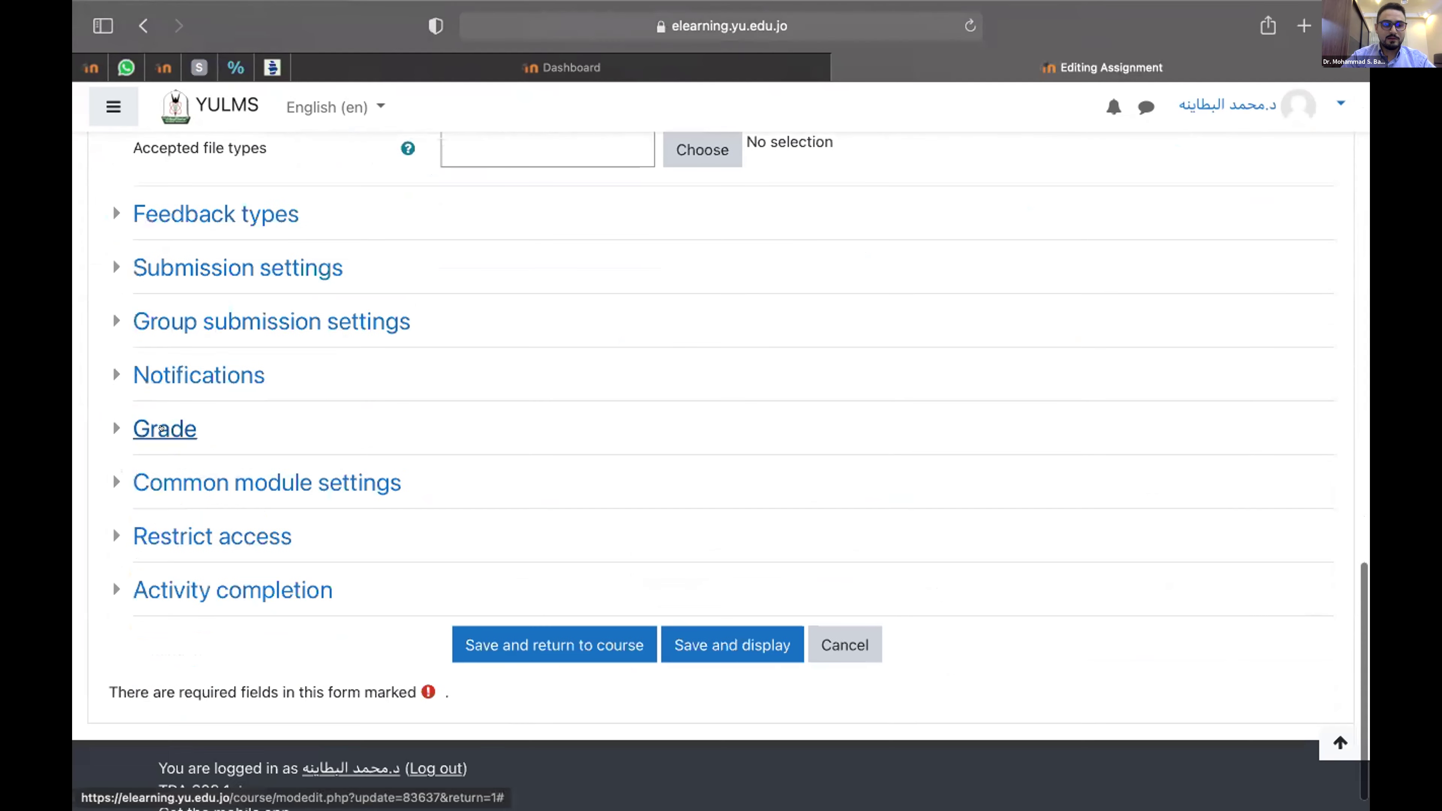
click(235, 454)
scroll(316, 476, down, 2)
drag(512, 492, 463, 491)
click(528, 492)
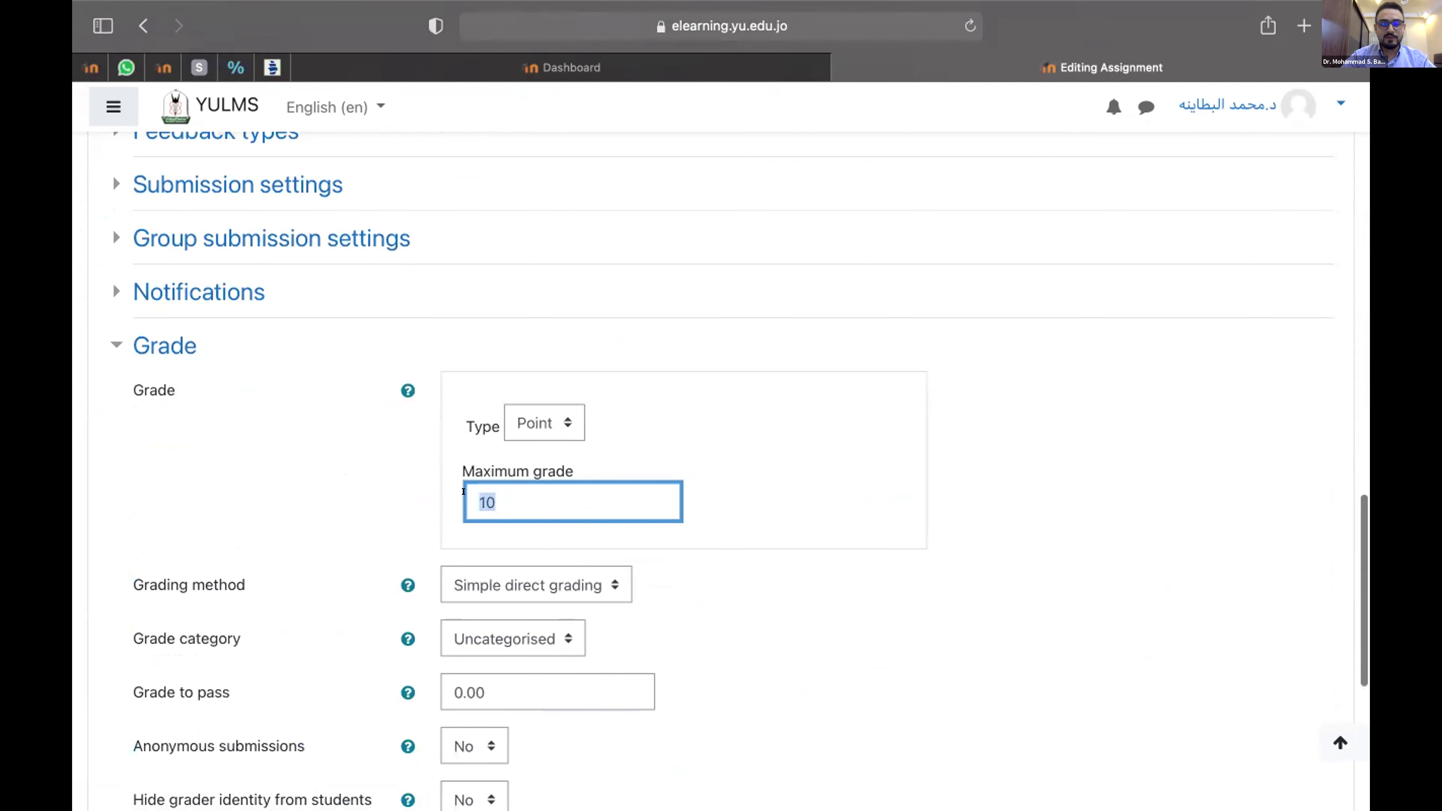
- Set the assignment's grading method to Rubric and save the settings, displaying the advanced grading page
scroll(464, 500, down, 1)
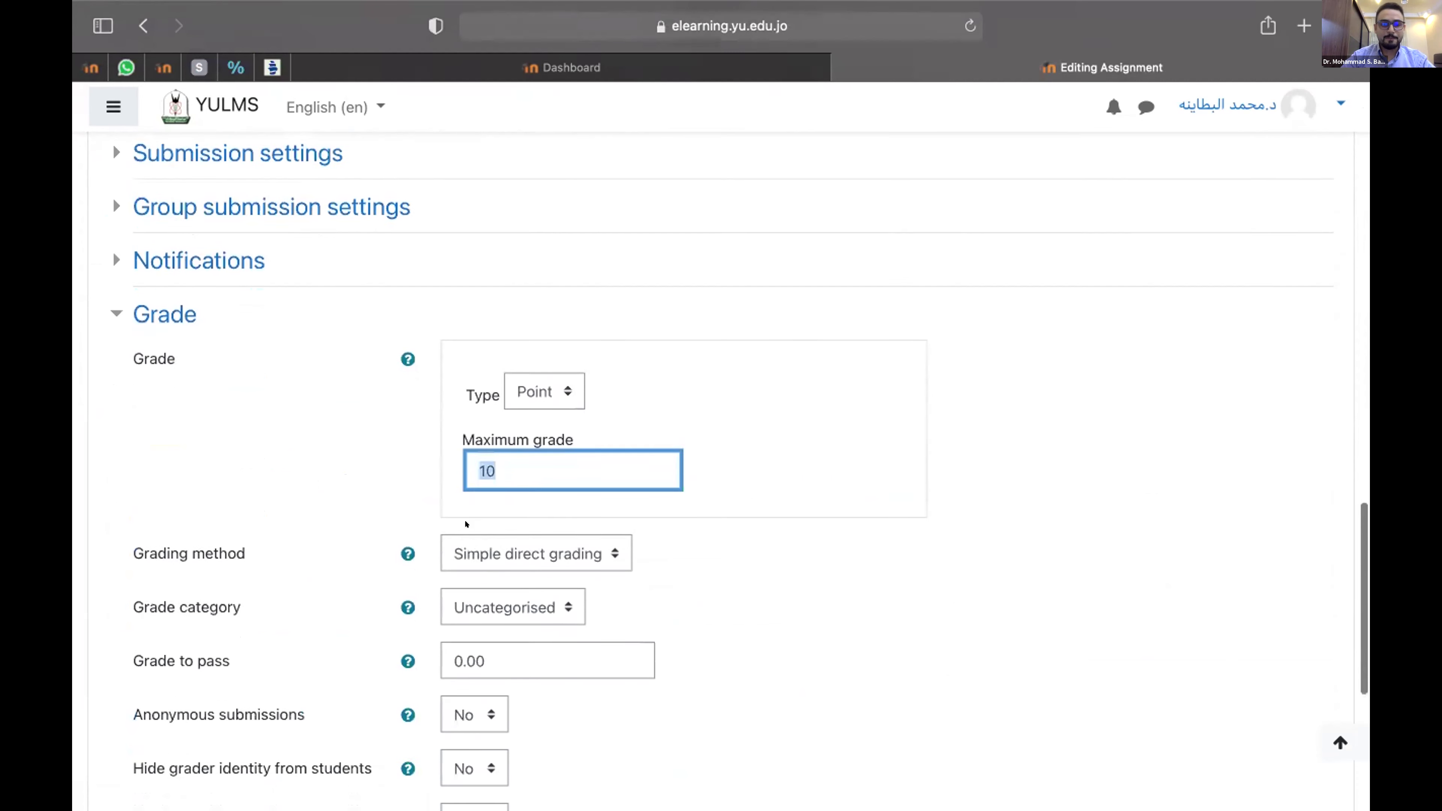
scroll(465, 523, down, 3)
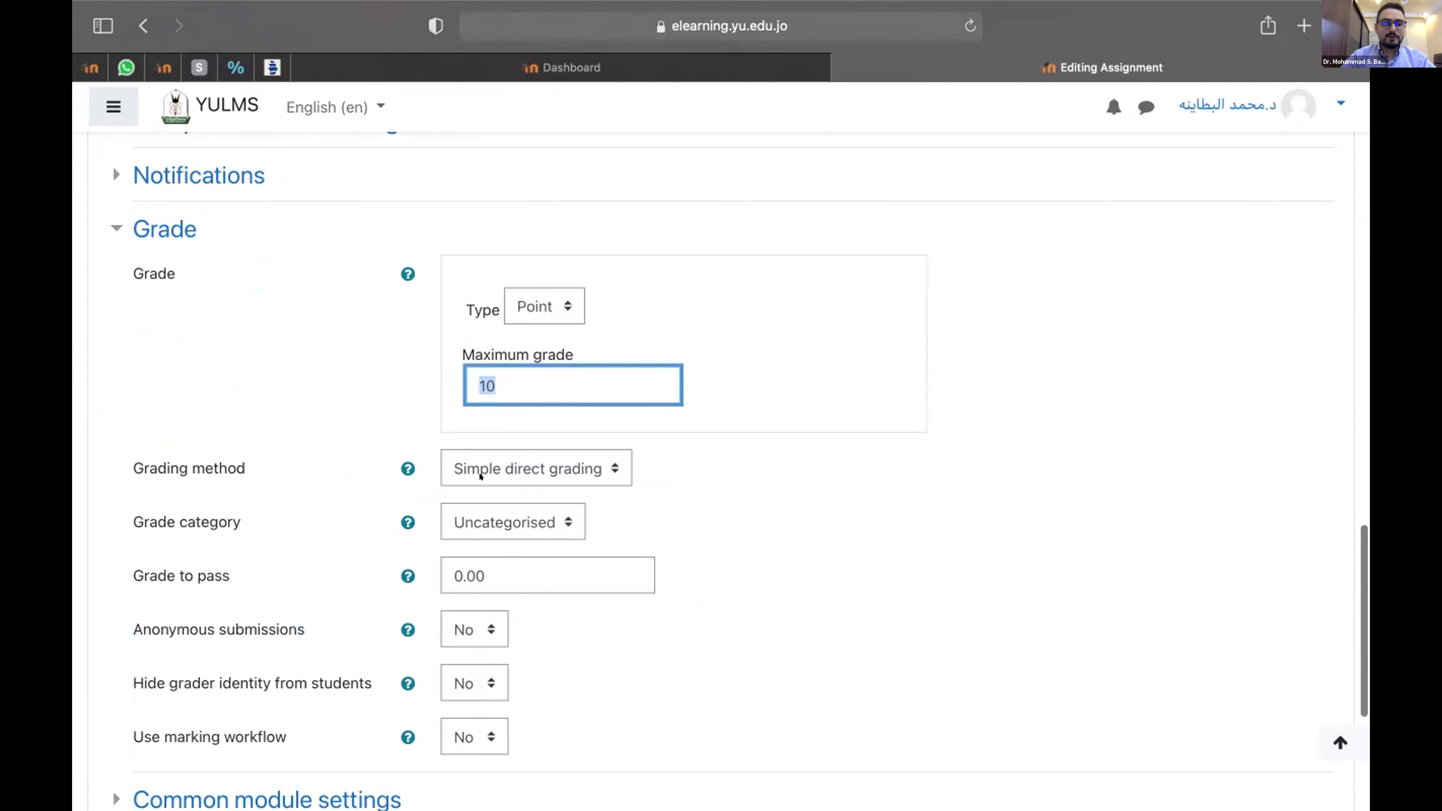
click(480, 476)
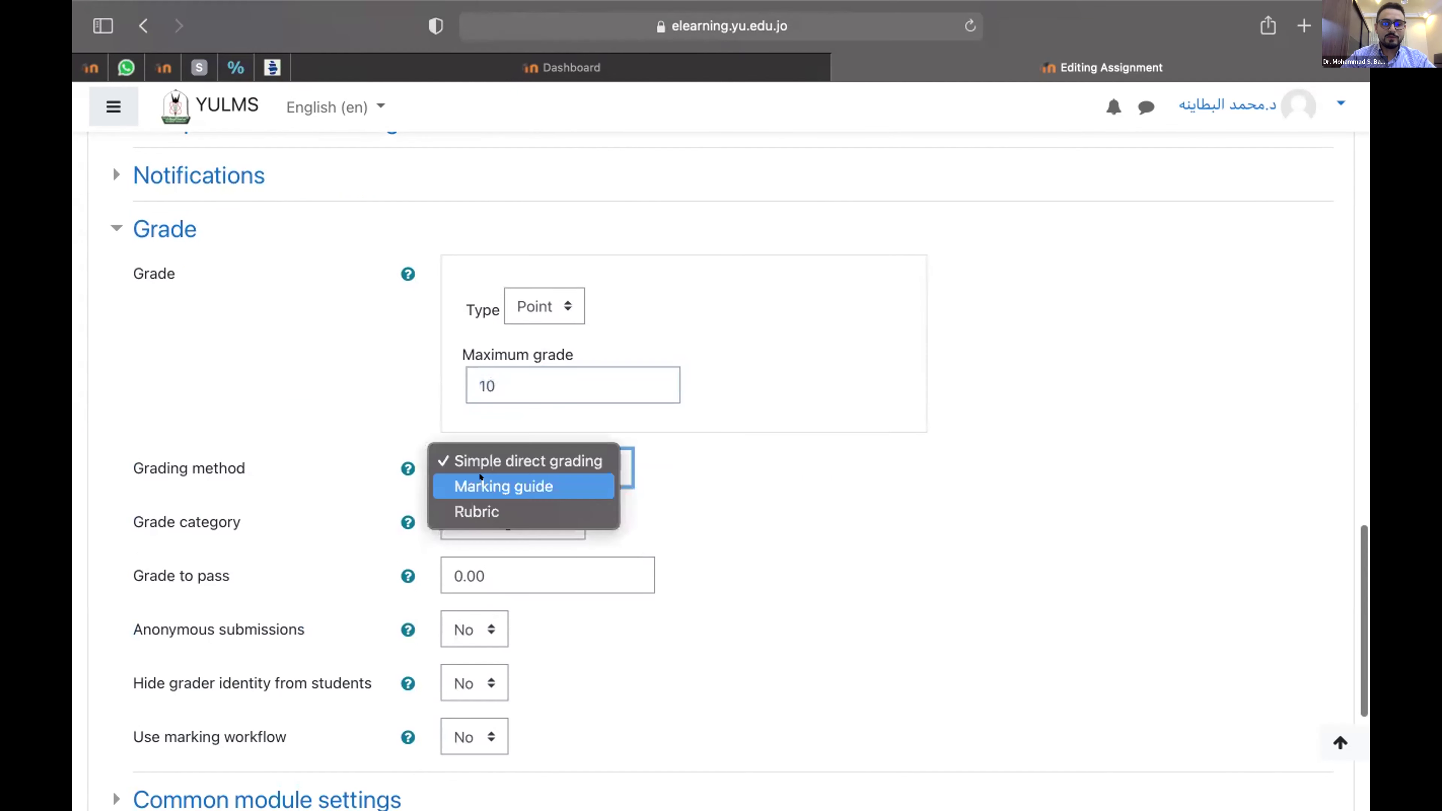
click(466, 509)
scroll(464, 619, down, 8)
scroll(463, 621, down, 2)
click(697, 690)
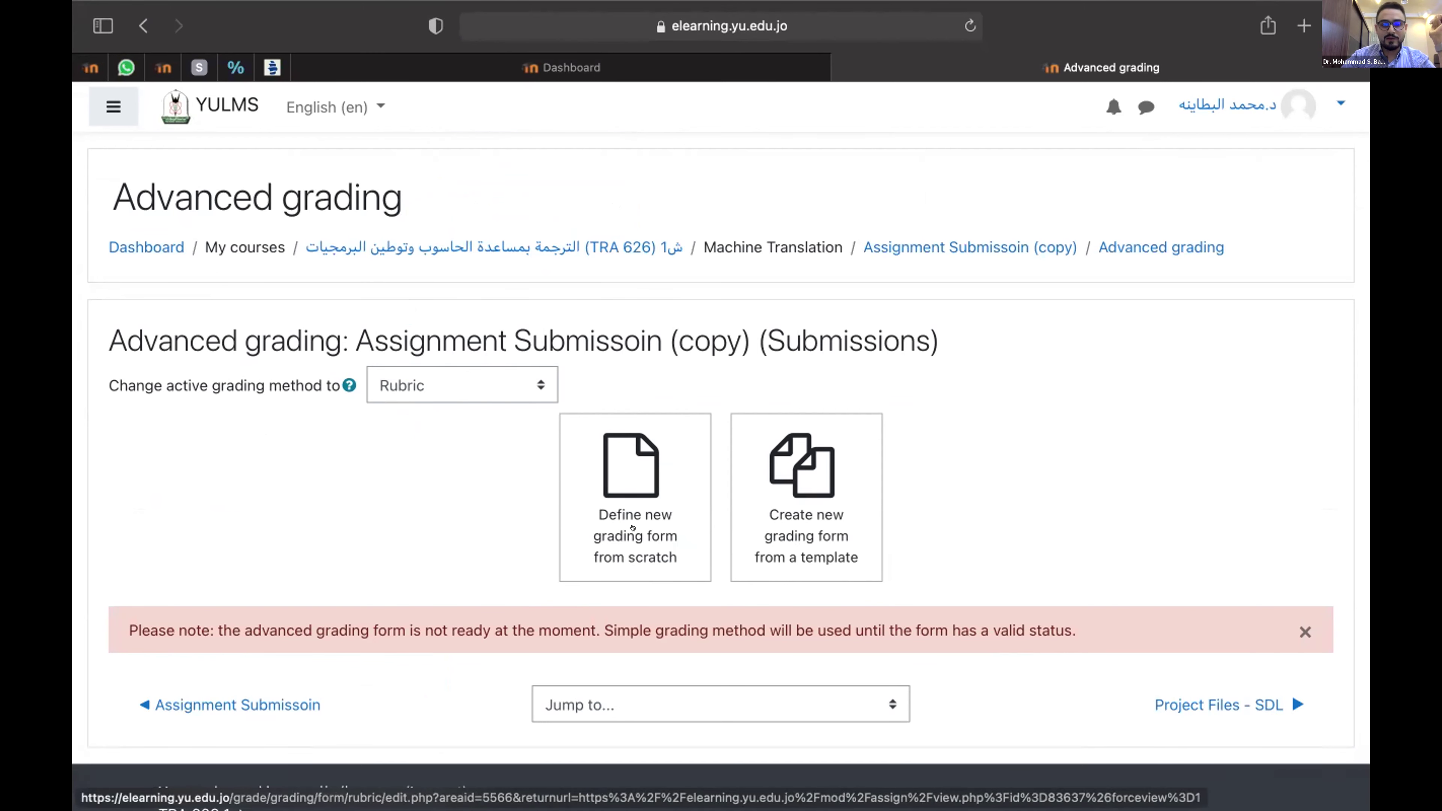
- Start a new grading form from scratch and place the Grading criteria Word document beside it in split view
click(612, 491)
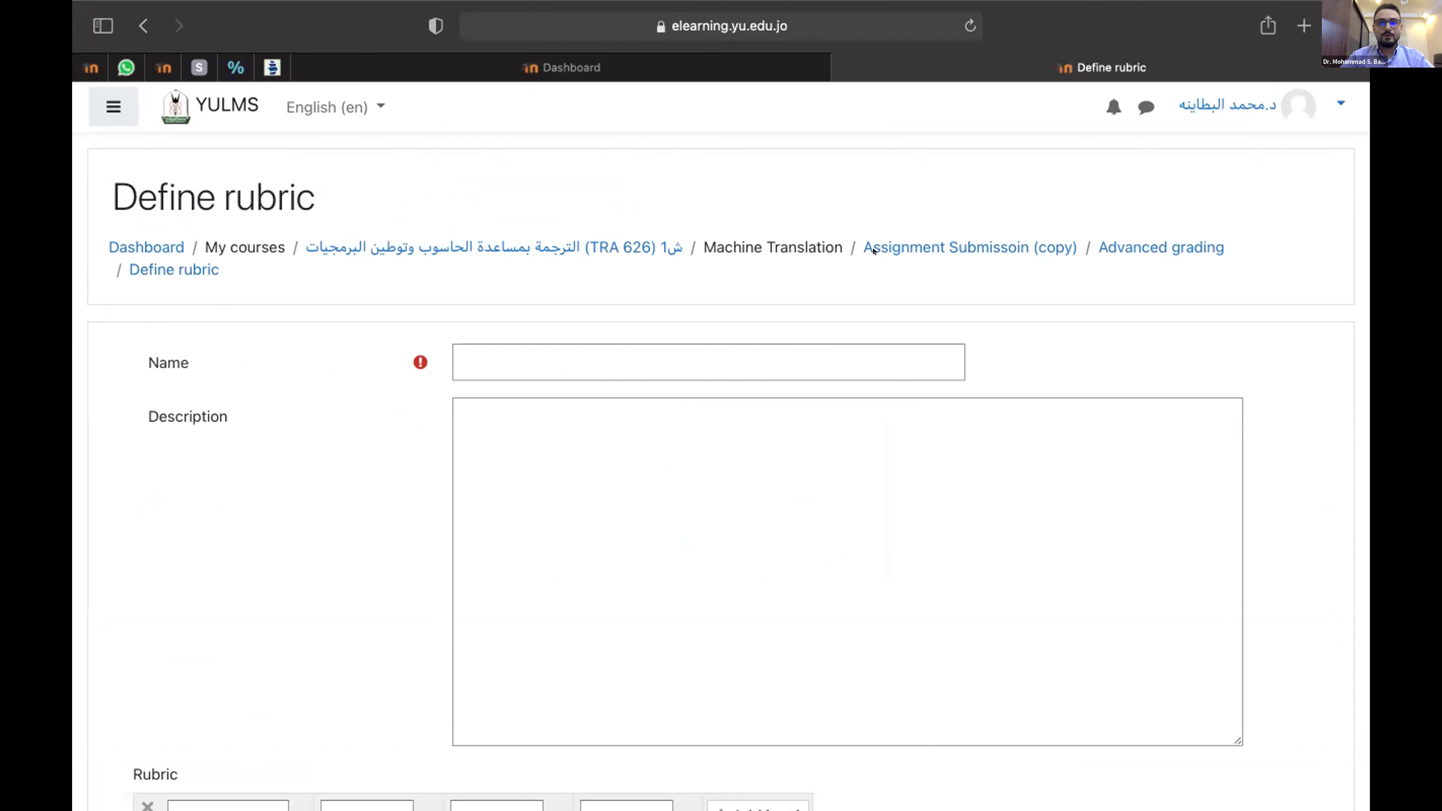
key(ctrl+Right)
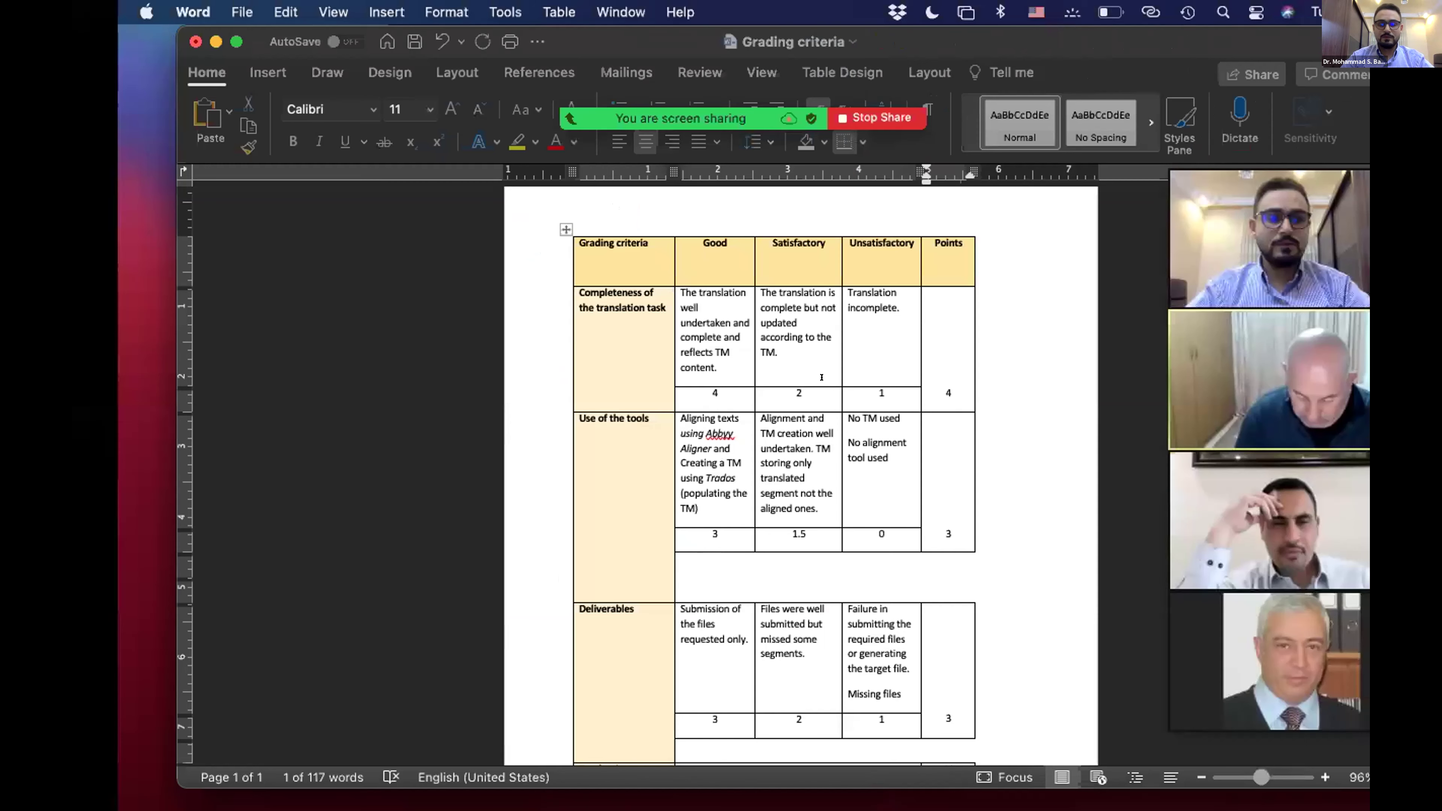
key(ctrl+Up)
drag(690, 200, 417, 74)
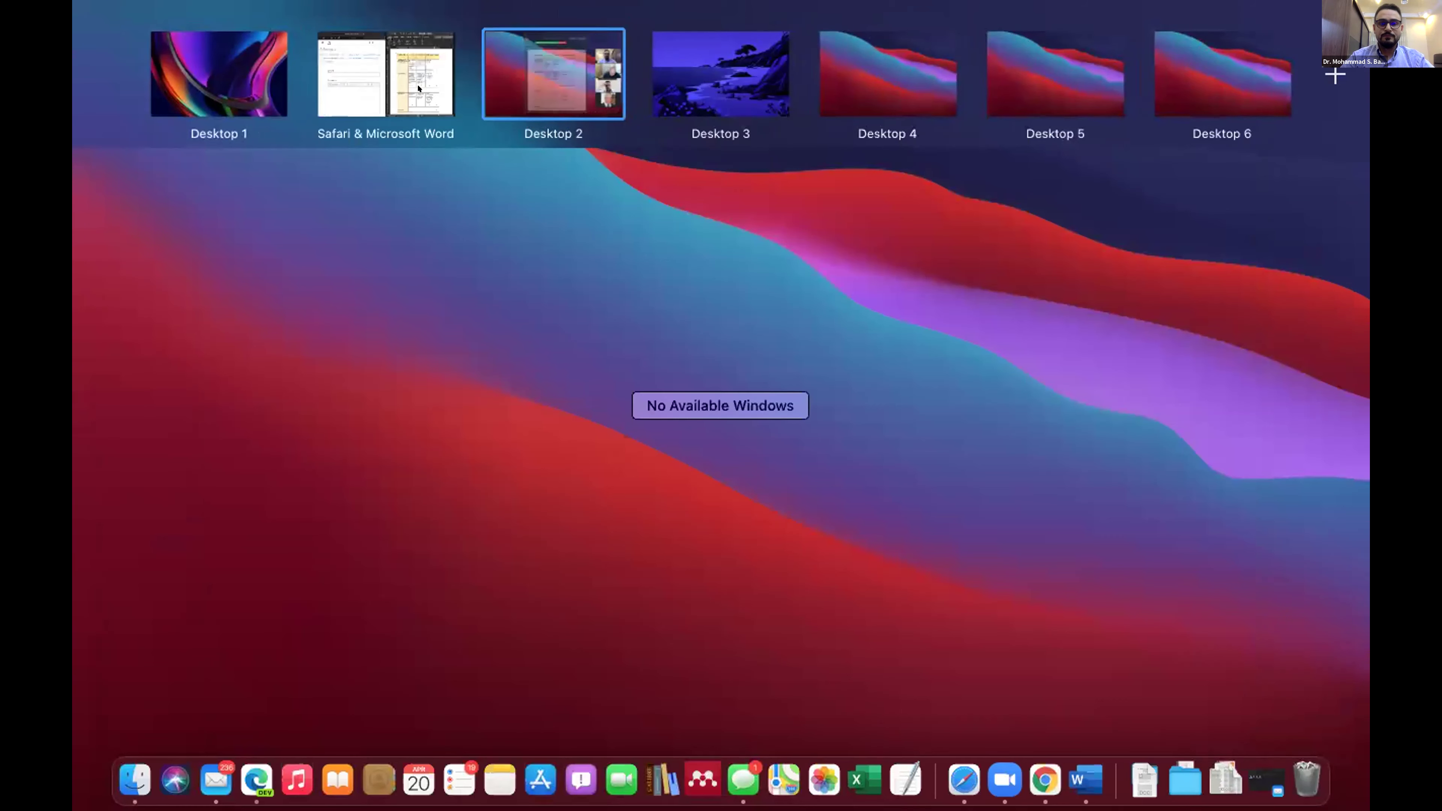
key(ctrl+Left)
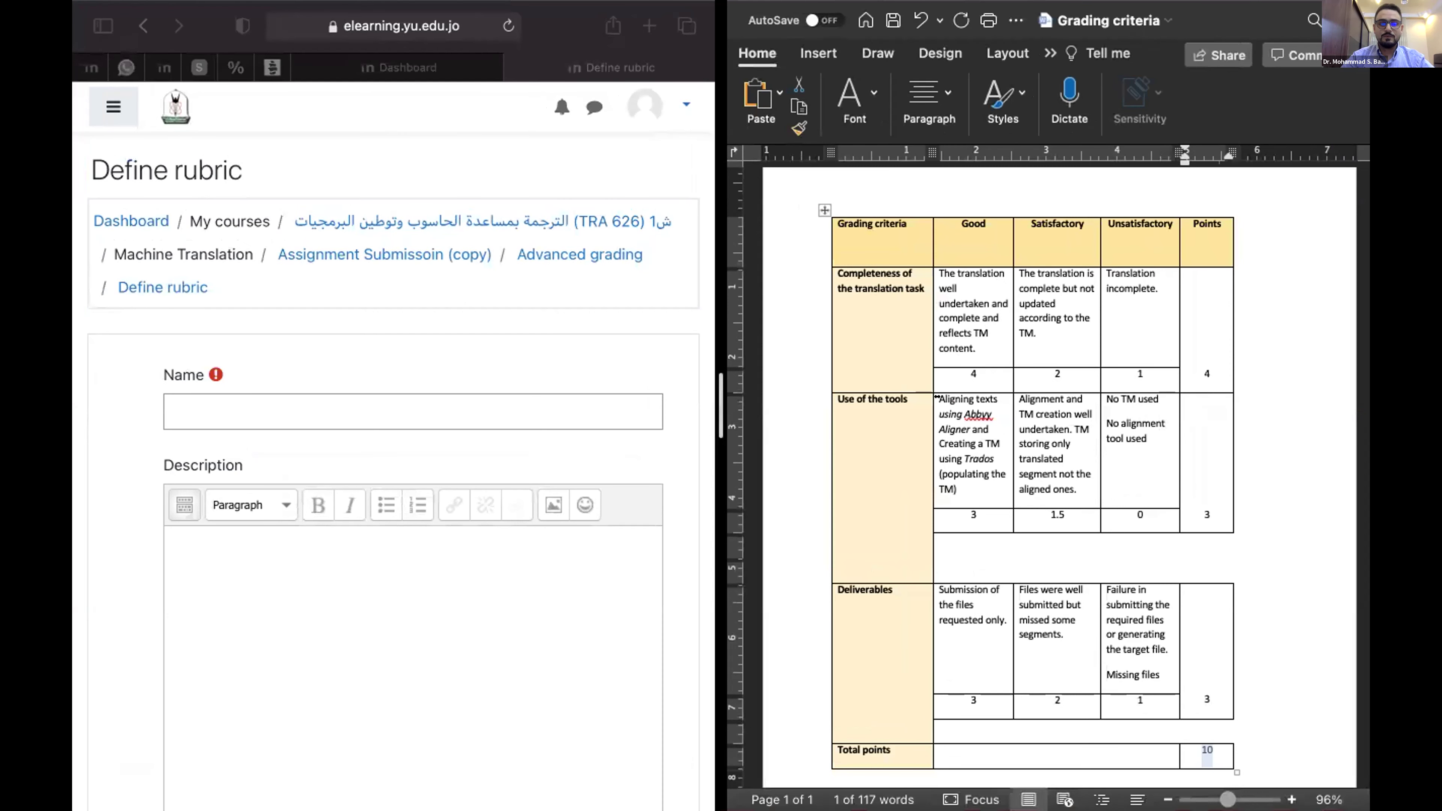
- Name the rubric "Test Rubric" and copy "Completeness of the translation task" from the Word table into the first criterion
click(659, 344)
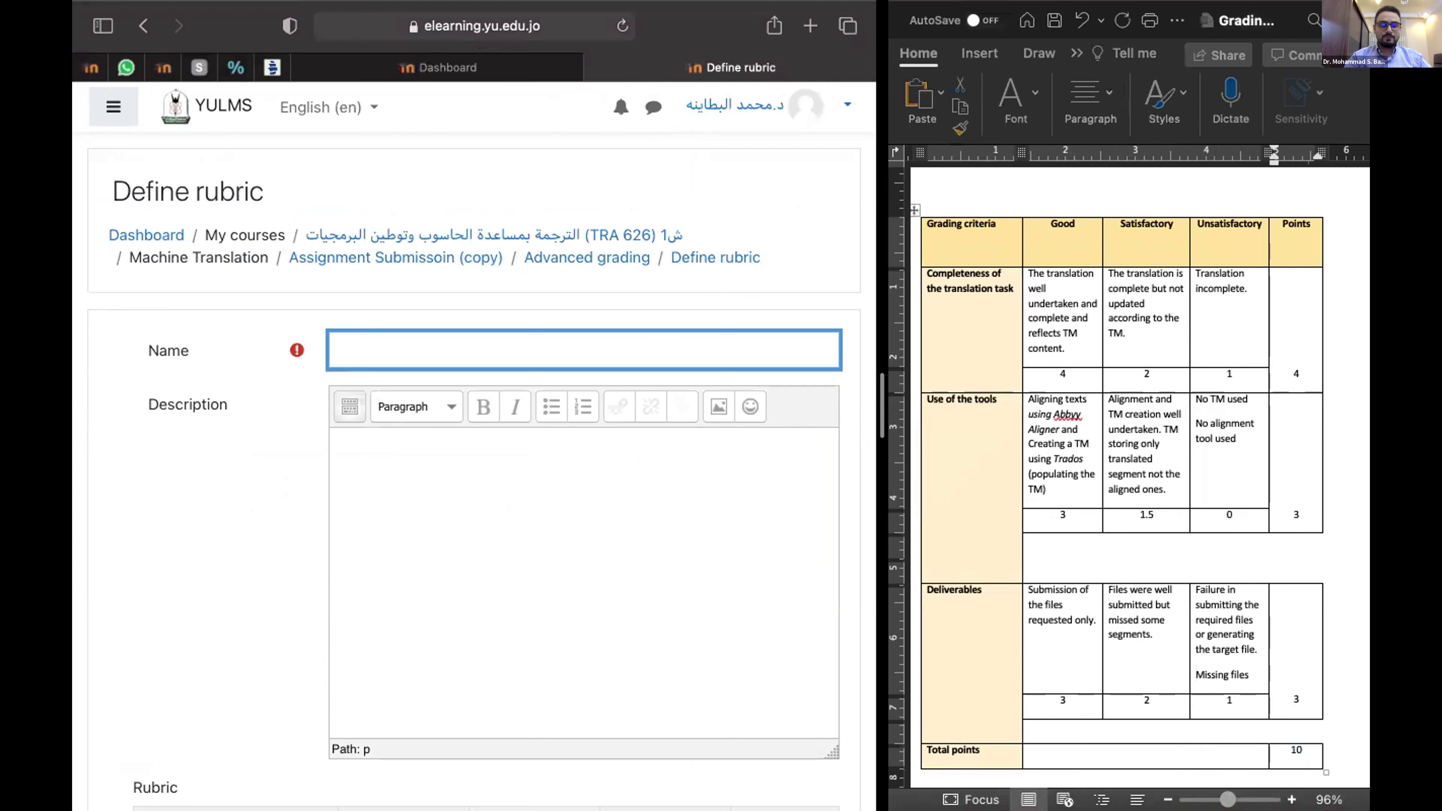
text(Test Rubric)
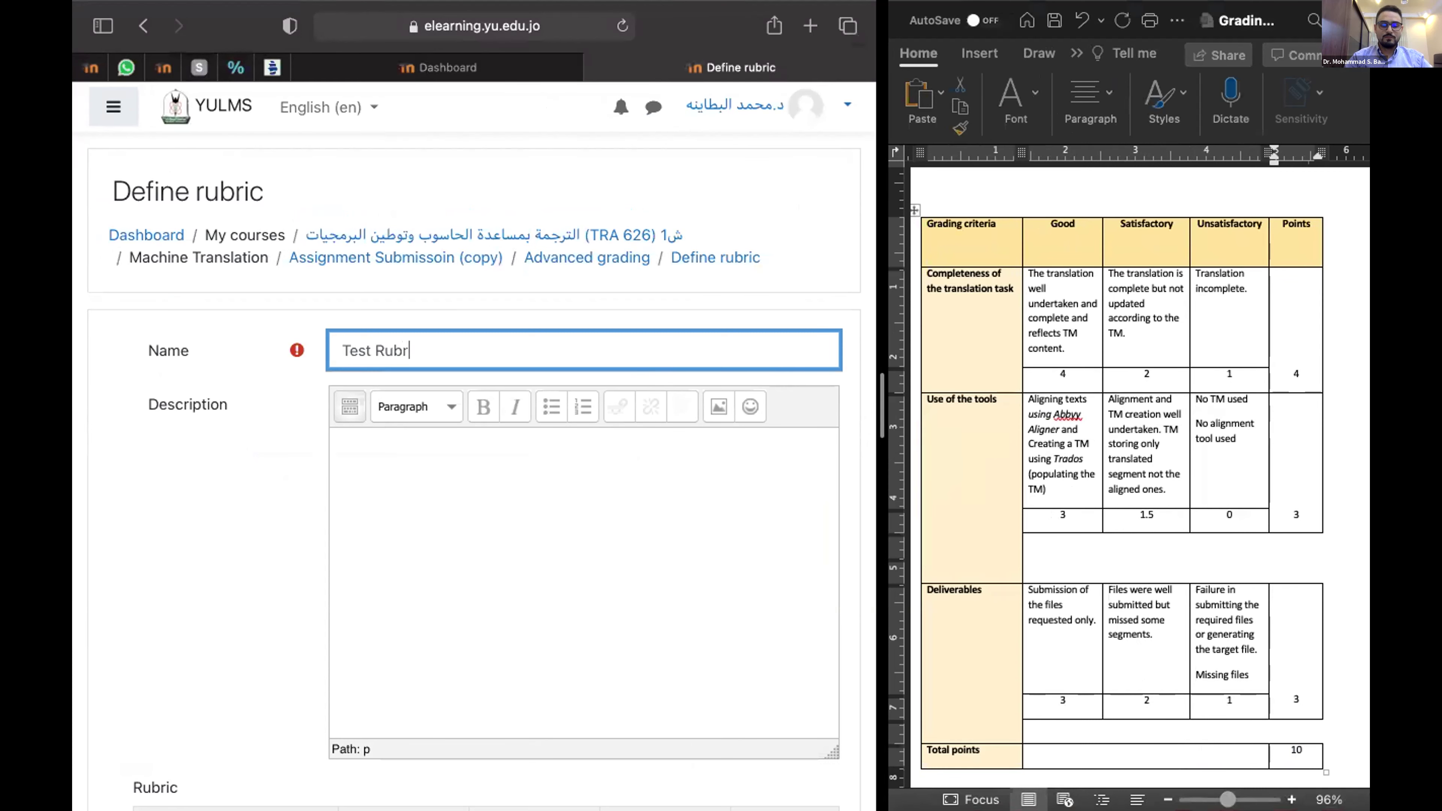
scroll(222, 525, down, 5)
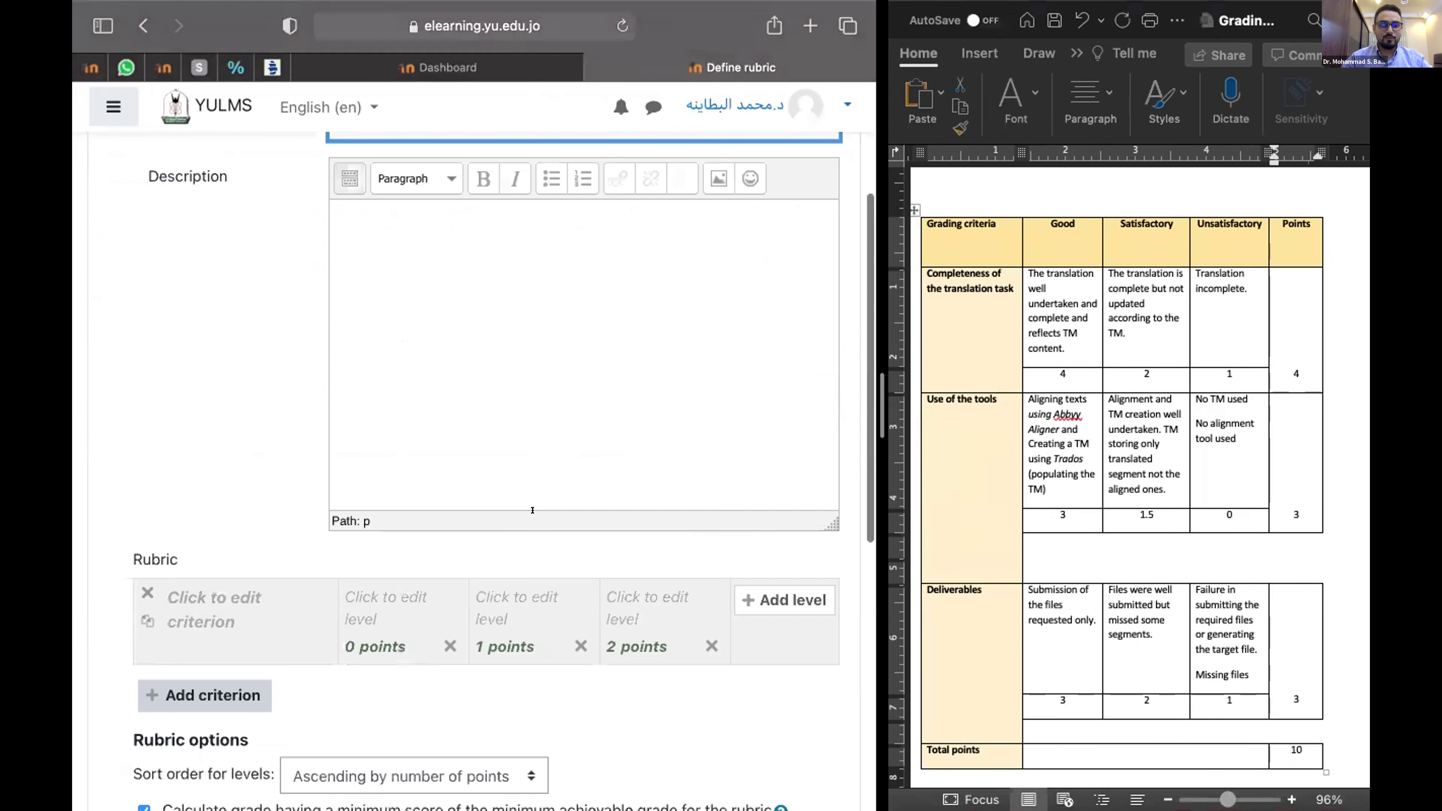
scroll(221, 525, down, 1)
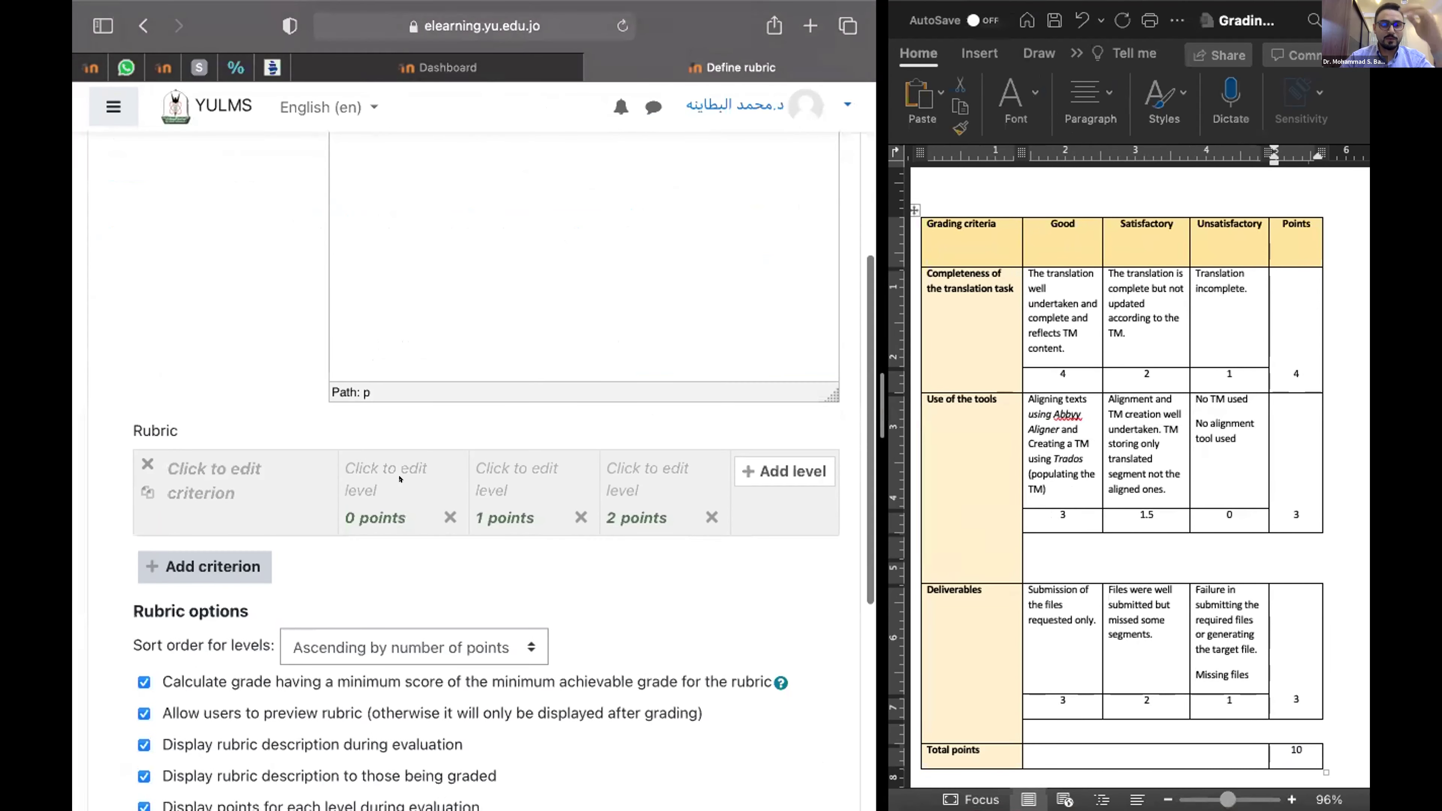
click(1178, 198)
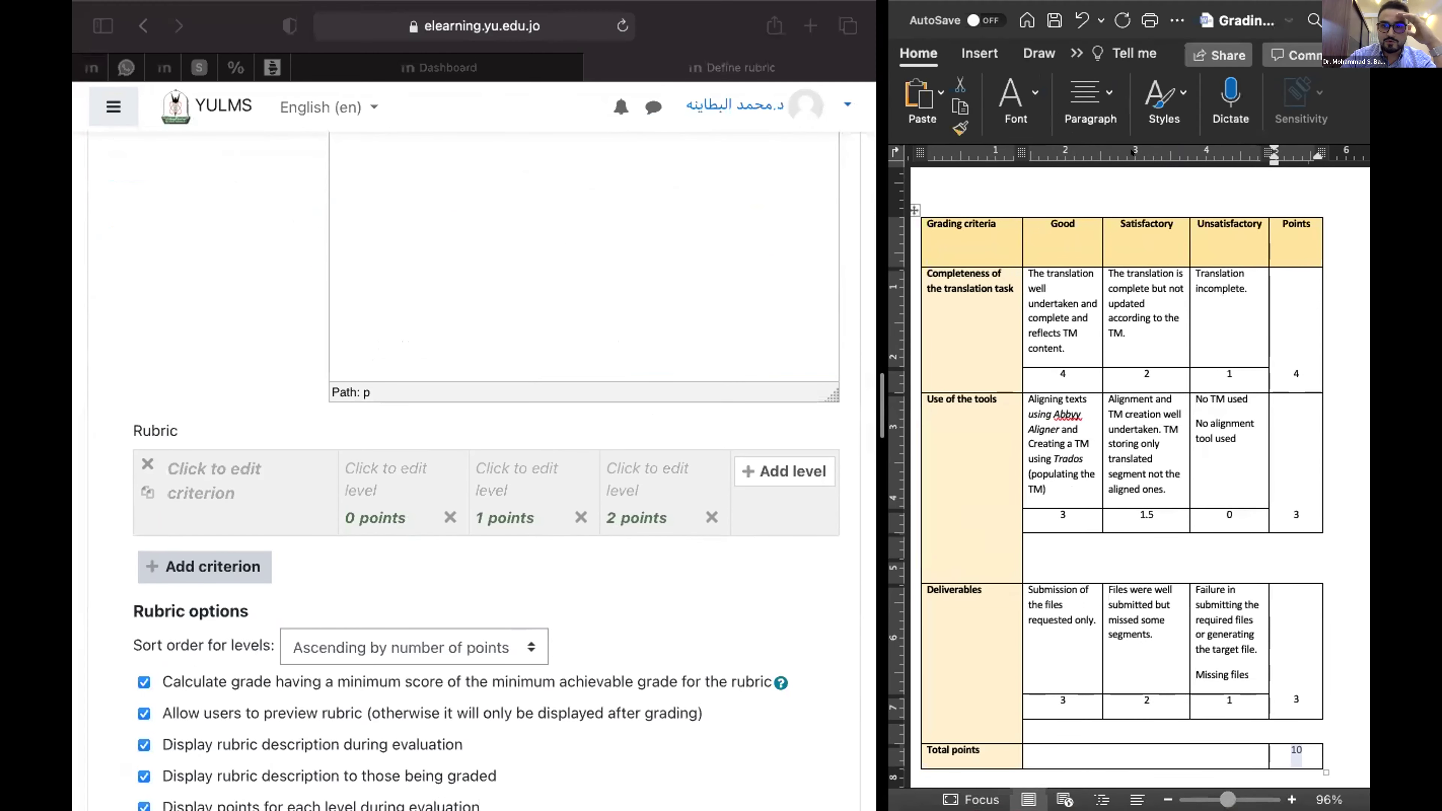
triple_click(969, 281)
key(super+c)
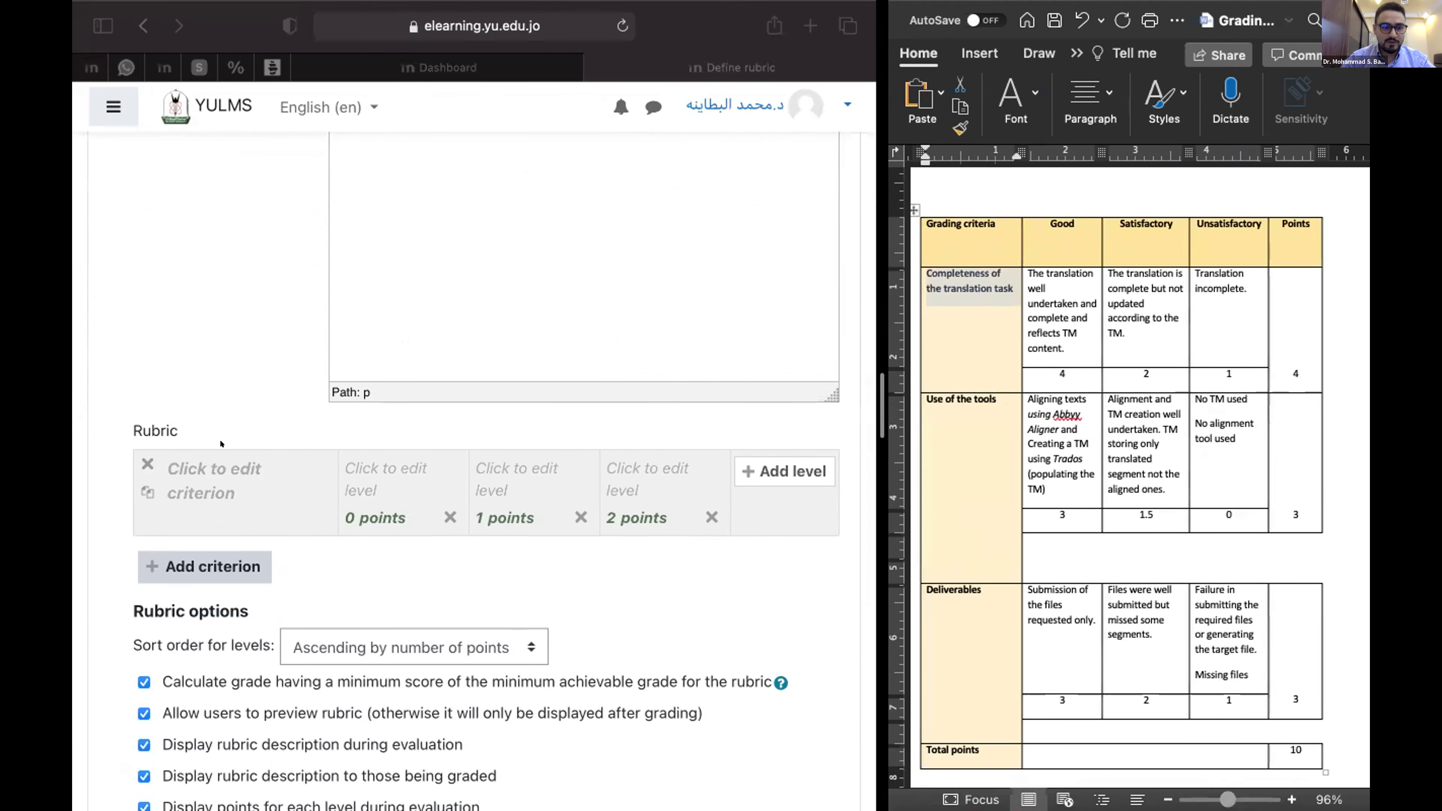
click(236, 458)
click(227, 472)
key(super+v)
- Fill the first criterion's first level with the Good description from the Word table and set it to 4 points
click(399, 477)
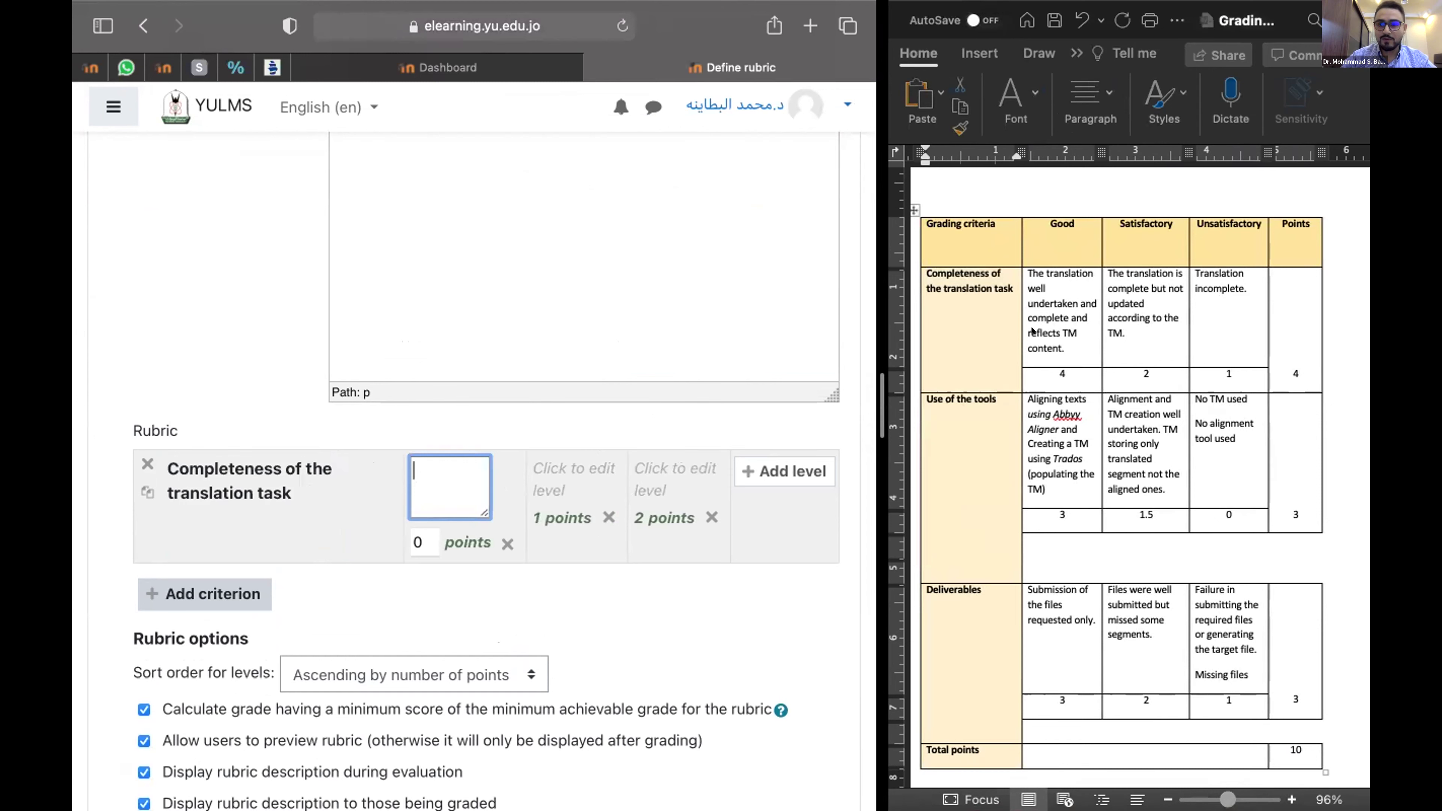
click(1066, 349)
drag(1066, 349, 1019, 266)
key(super+c)
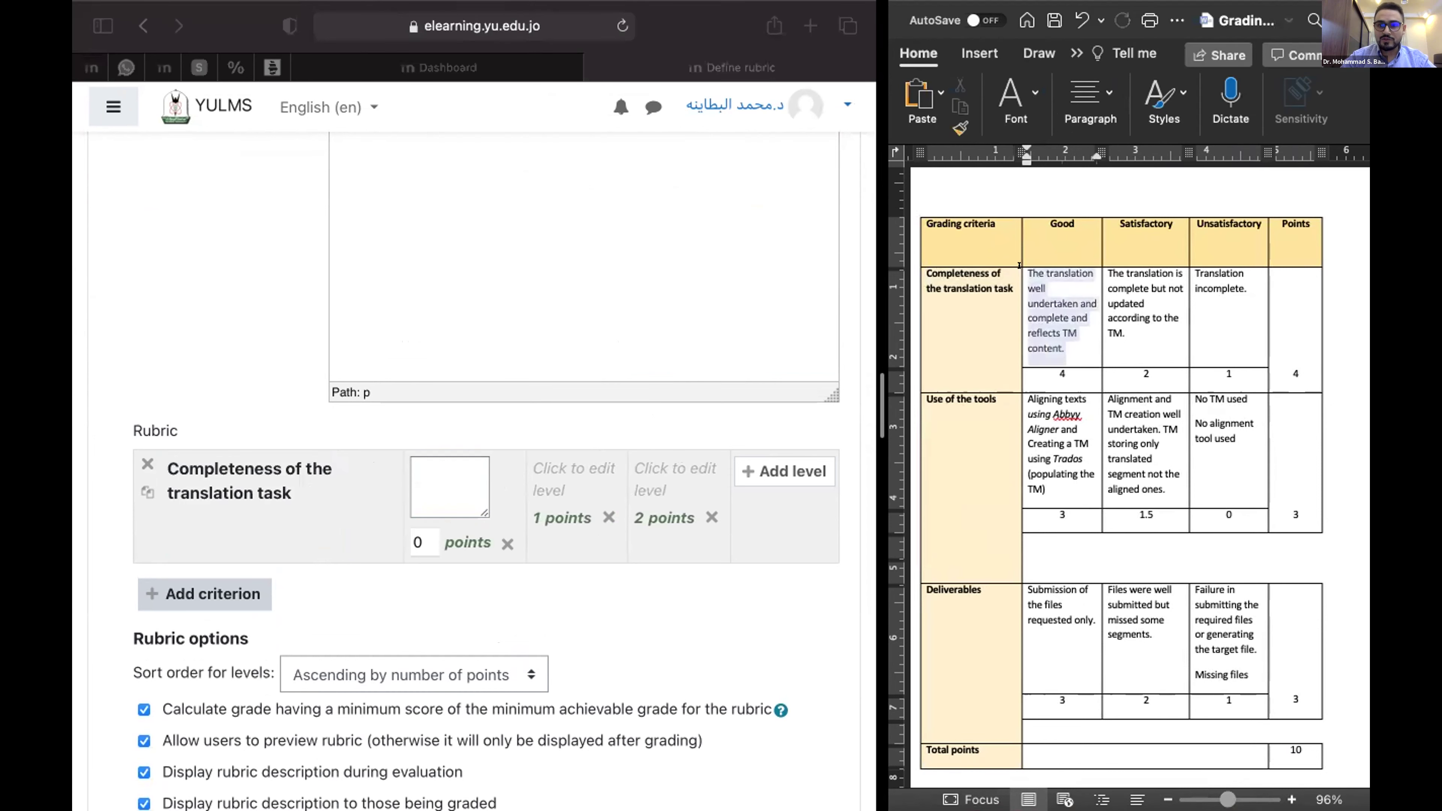
click(448, 478)
key(super+v)
key(super+Tab)
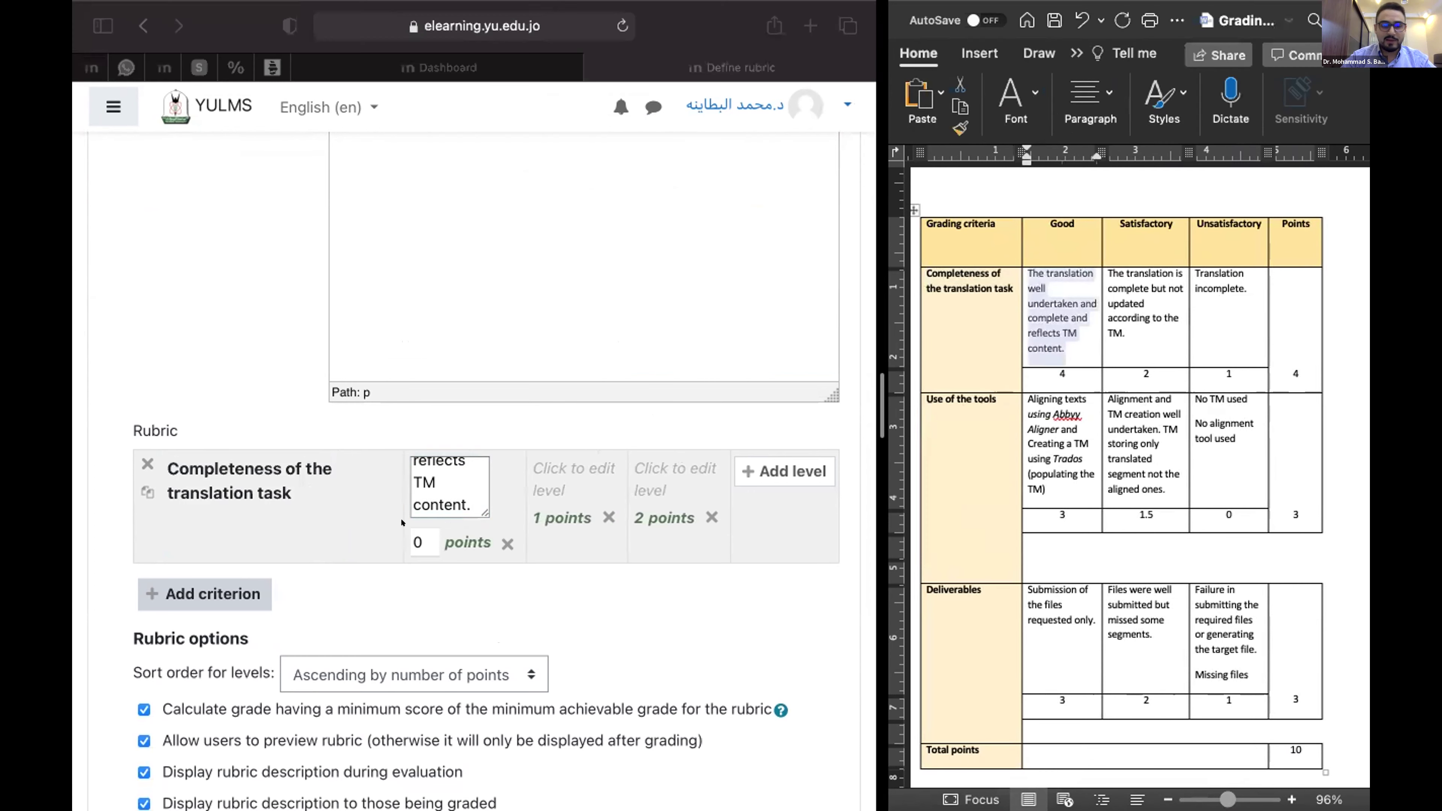
double_click(419, 542)
text(4)
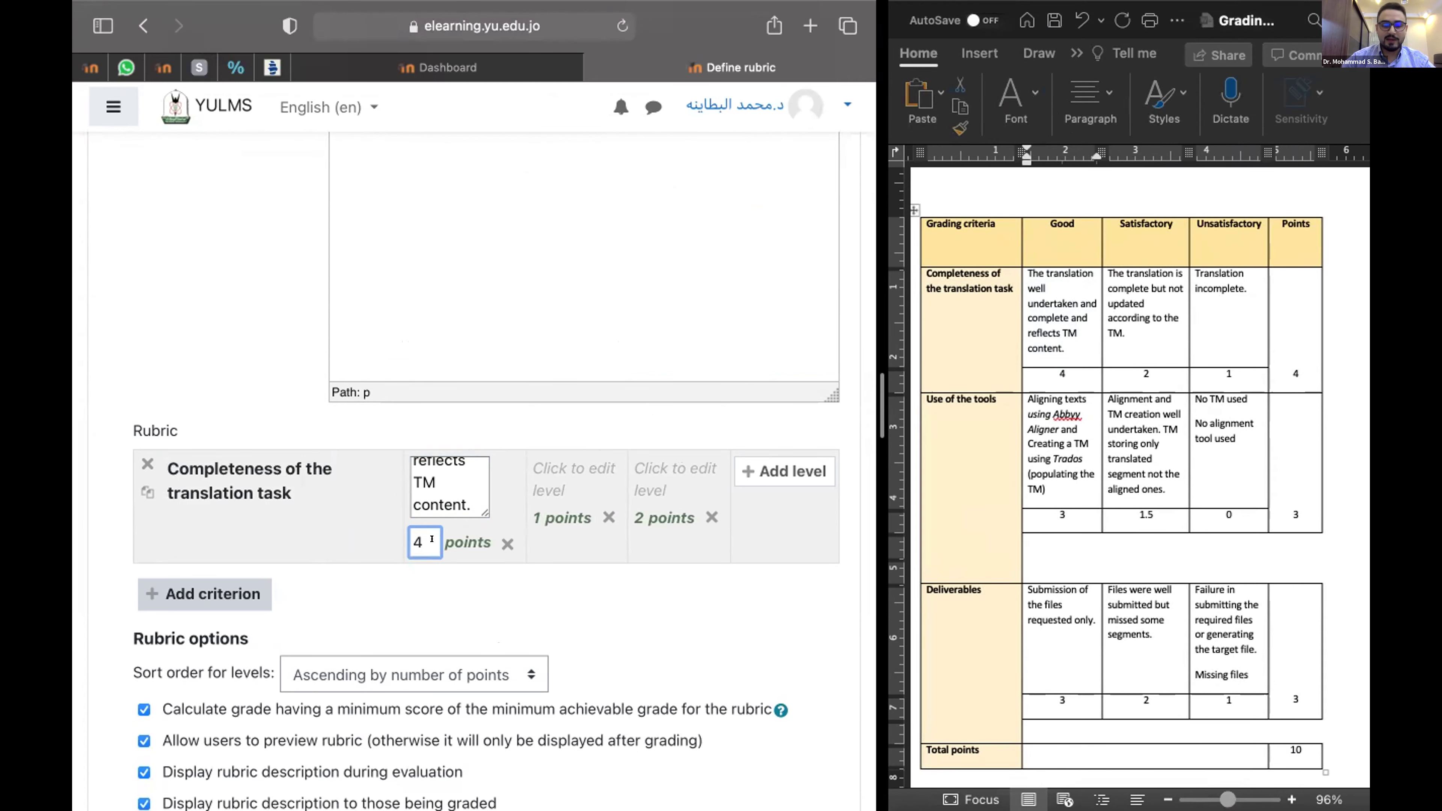
key(Return)
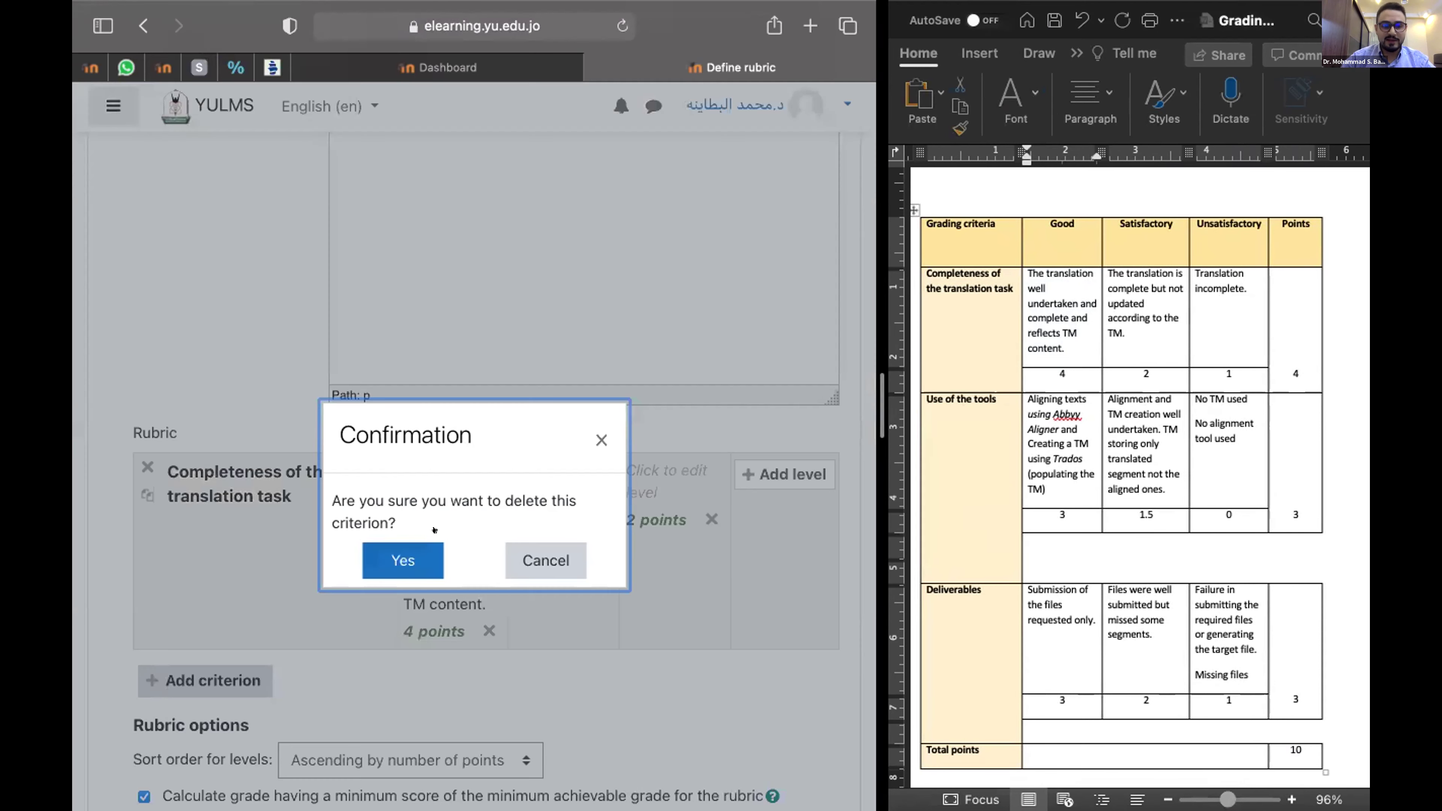
click(595, 442)
- Copy the Satisfactory description into the first criterion's second level and set it to 2 points
click(1160, 332)
drag(1160, 332, 1112, 282)
key(super+c)
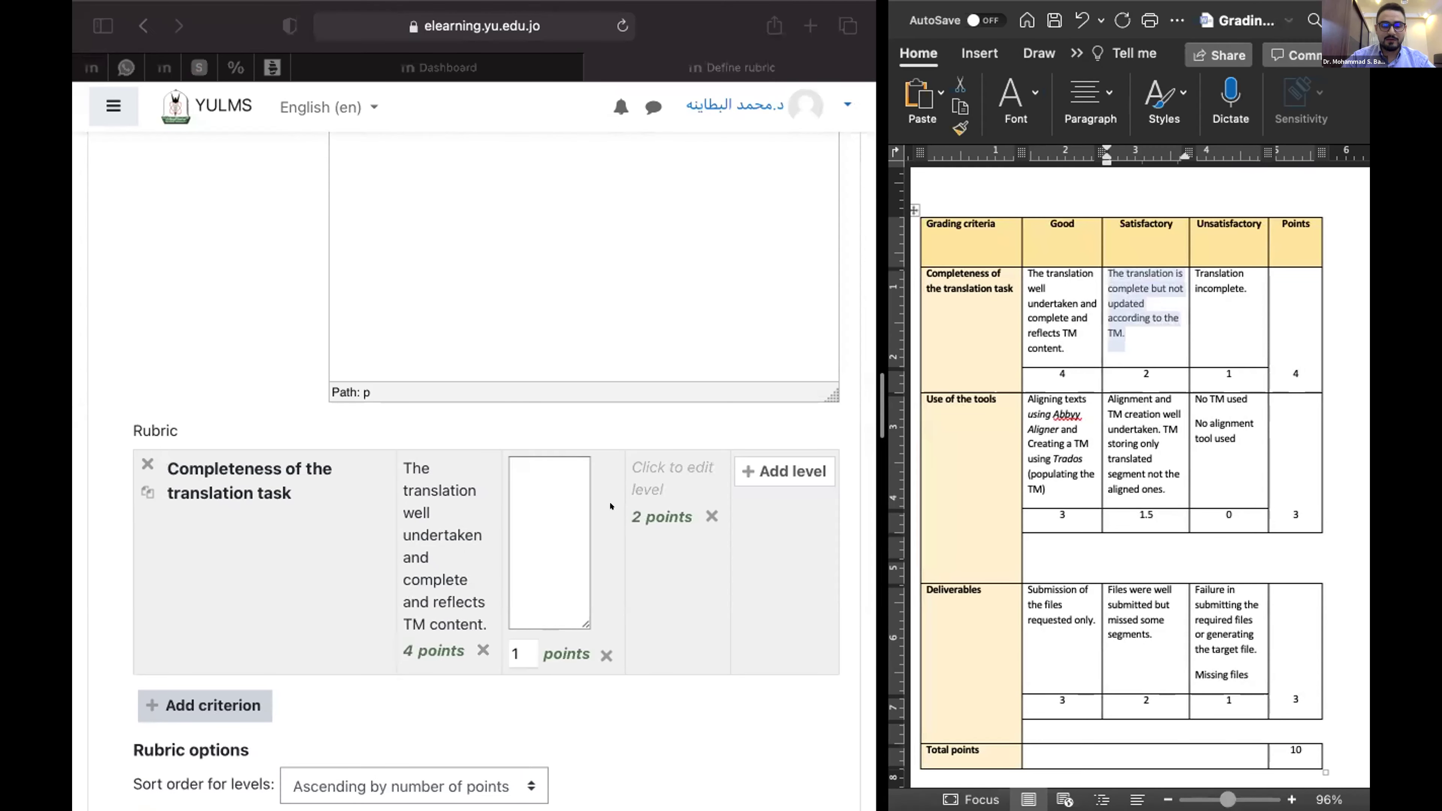
click(563, 607)
key(super+v)
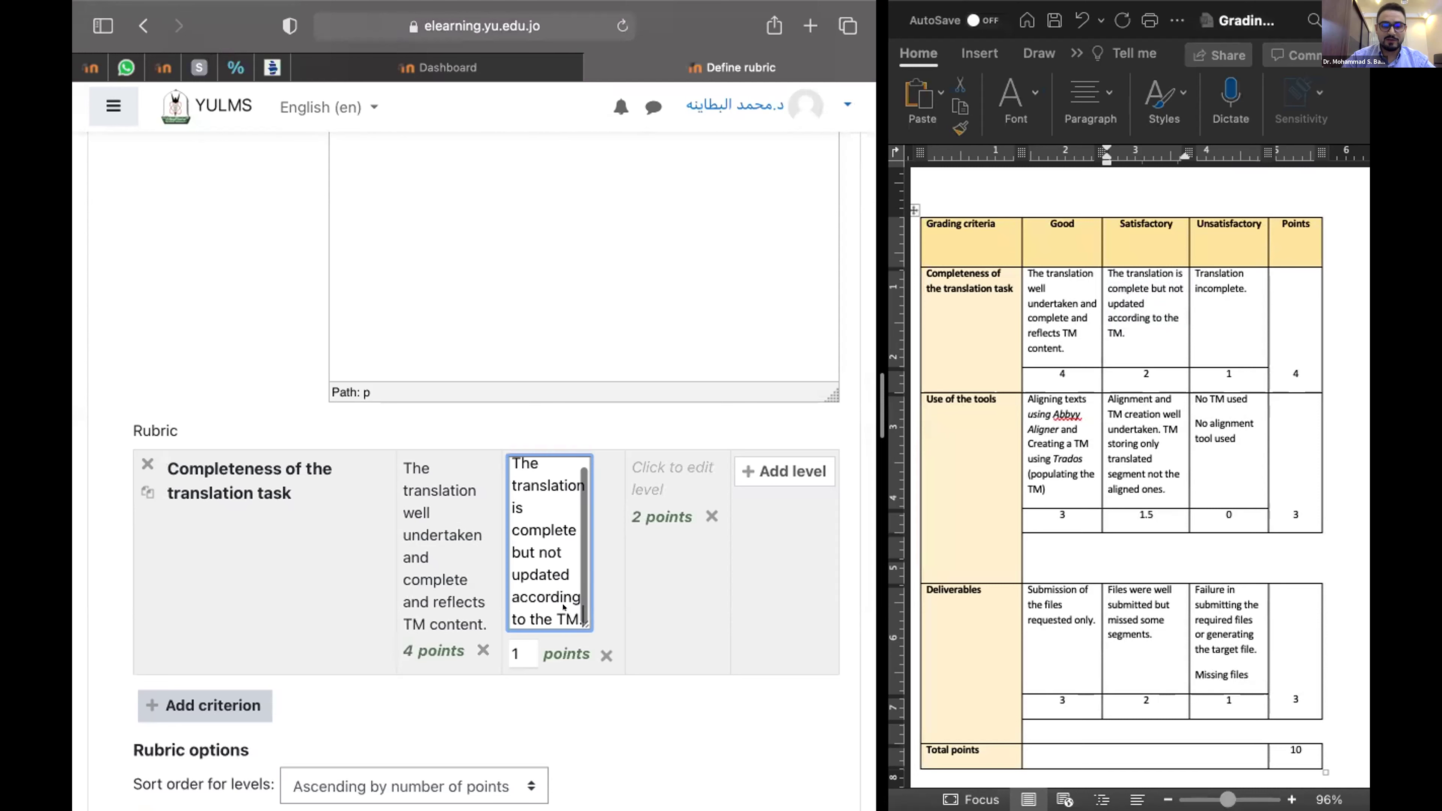
click(516, 640)
key(BackSpace)
text(2)
- Copy "Translation incomplete." into the first criterion's third level and set it to 1 point
click(675, 477)
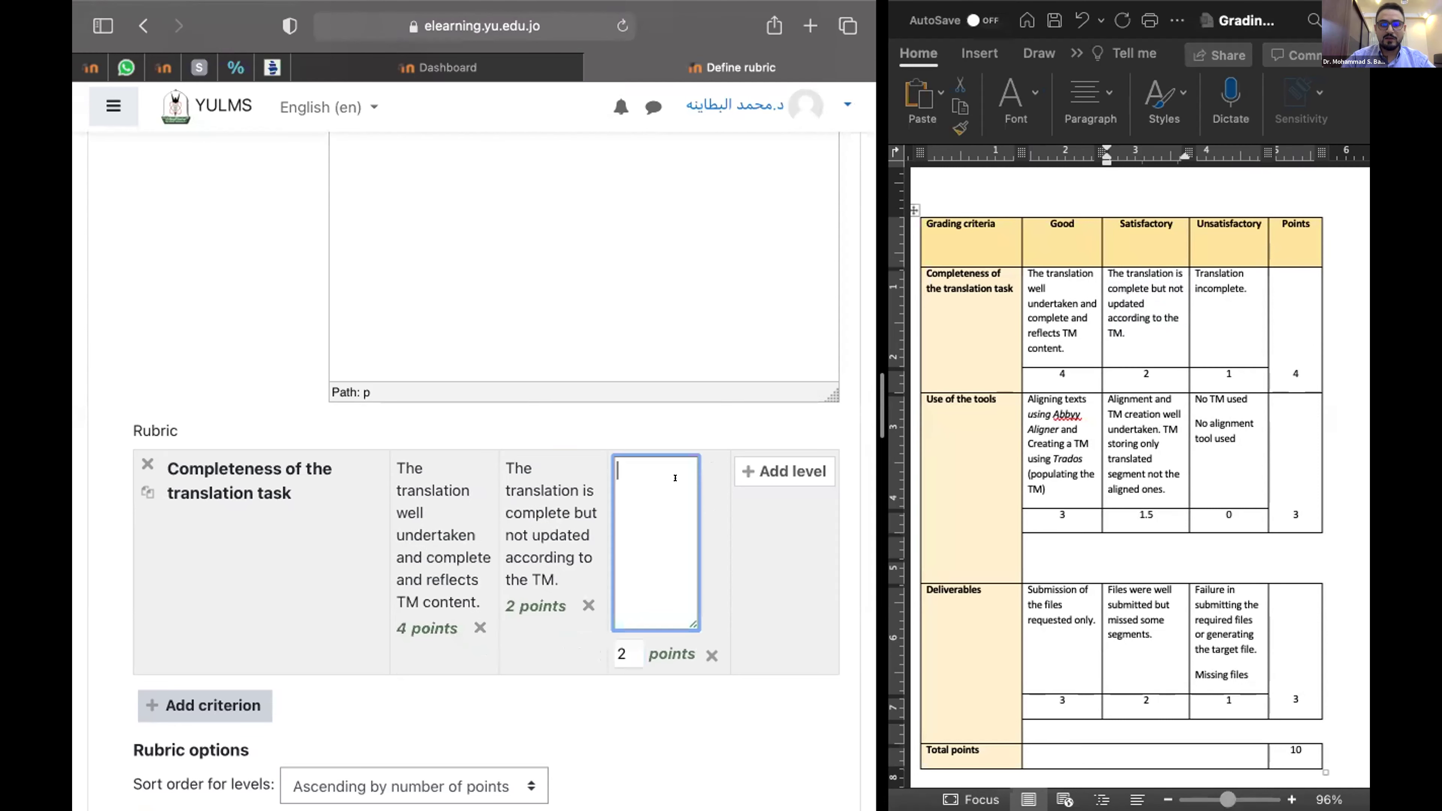
click(1196, 312)
drag(1195, 312, 1192, 267)
key(super+c)
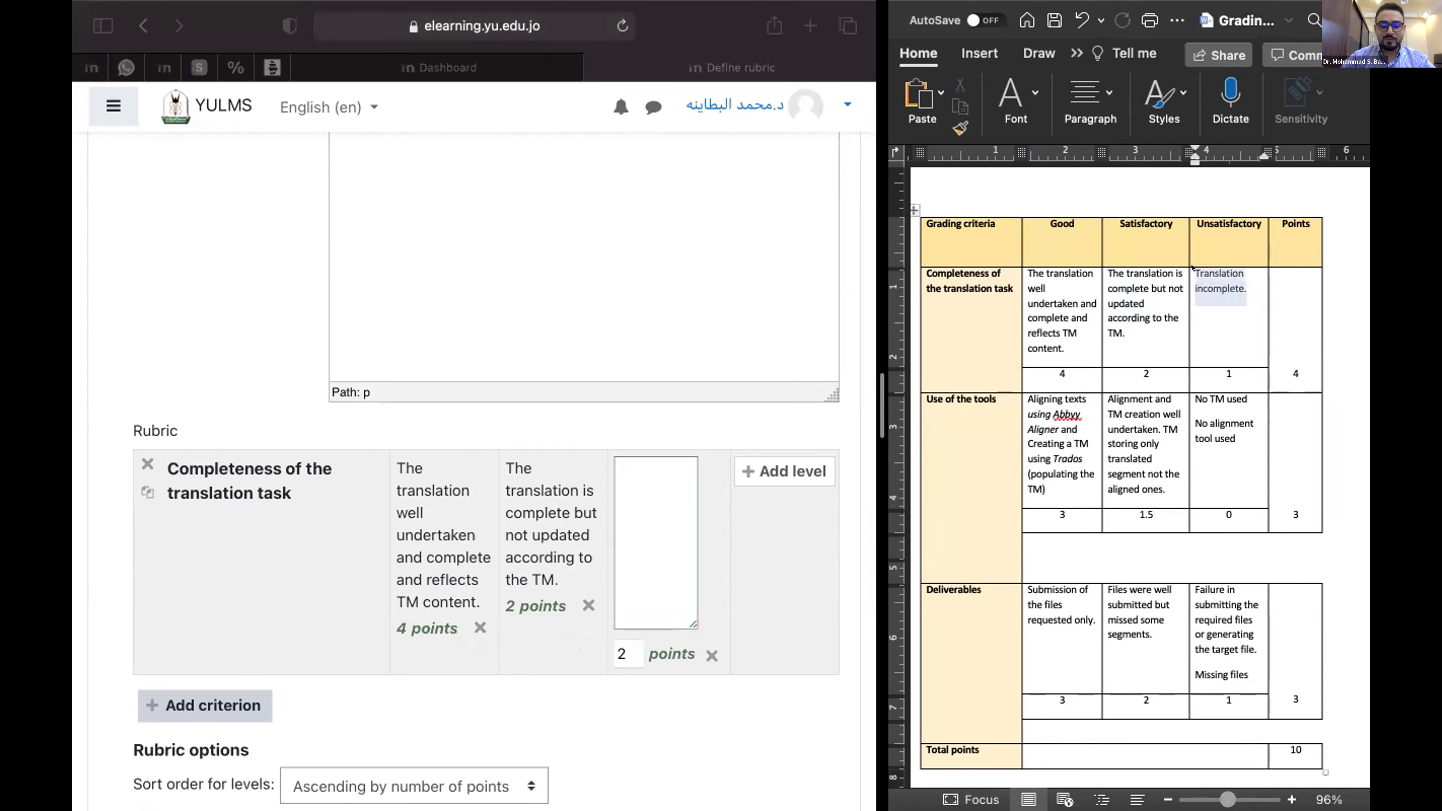
click(644, 511)
key(super+v)
click(628, 640)
key(BackSpace)
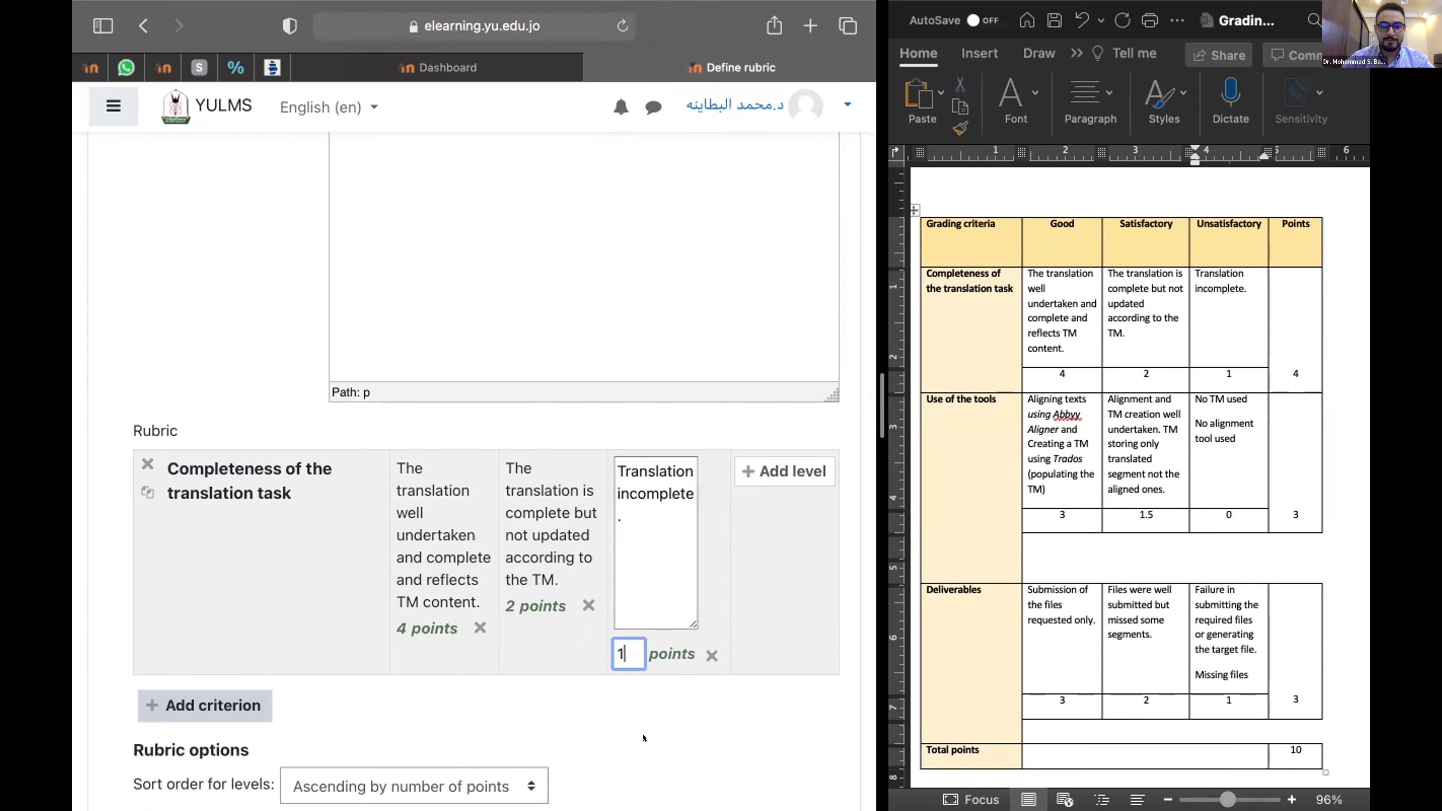
click(643, 738)
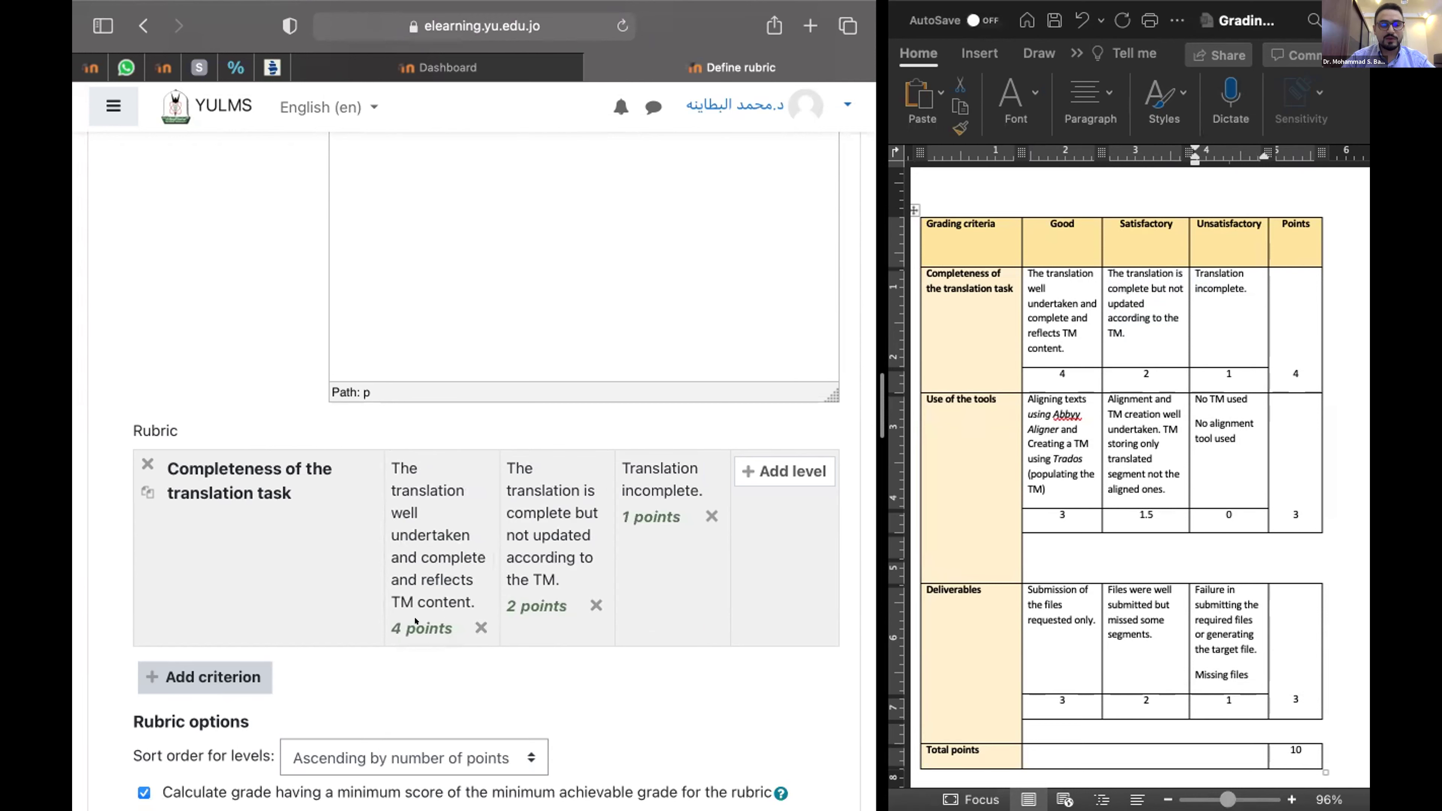
- Add a second criterion and copy "Use of the tools" from the Word table as its text
click(239, 676)
click(968, 427)
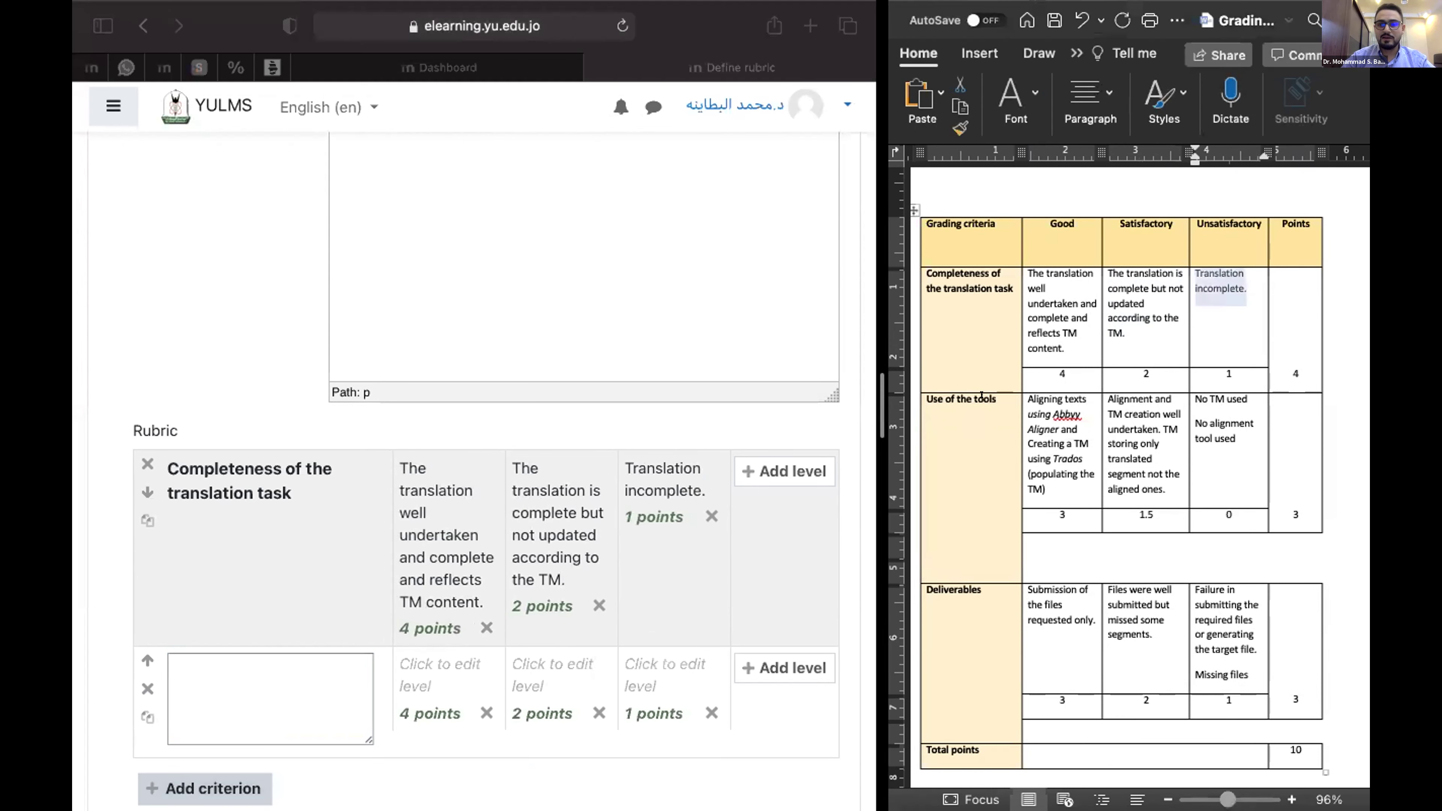
drag(996, 400, 933, 392)
key(super+c)
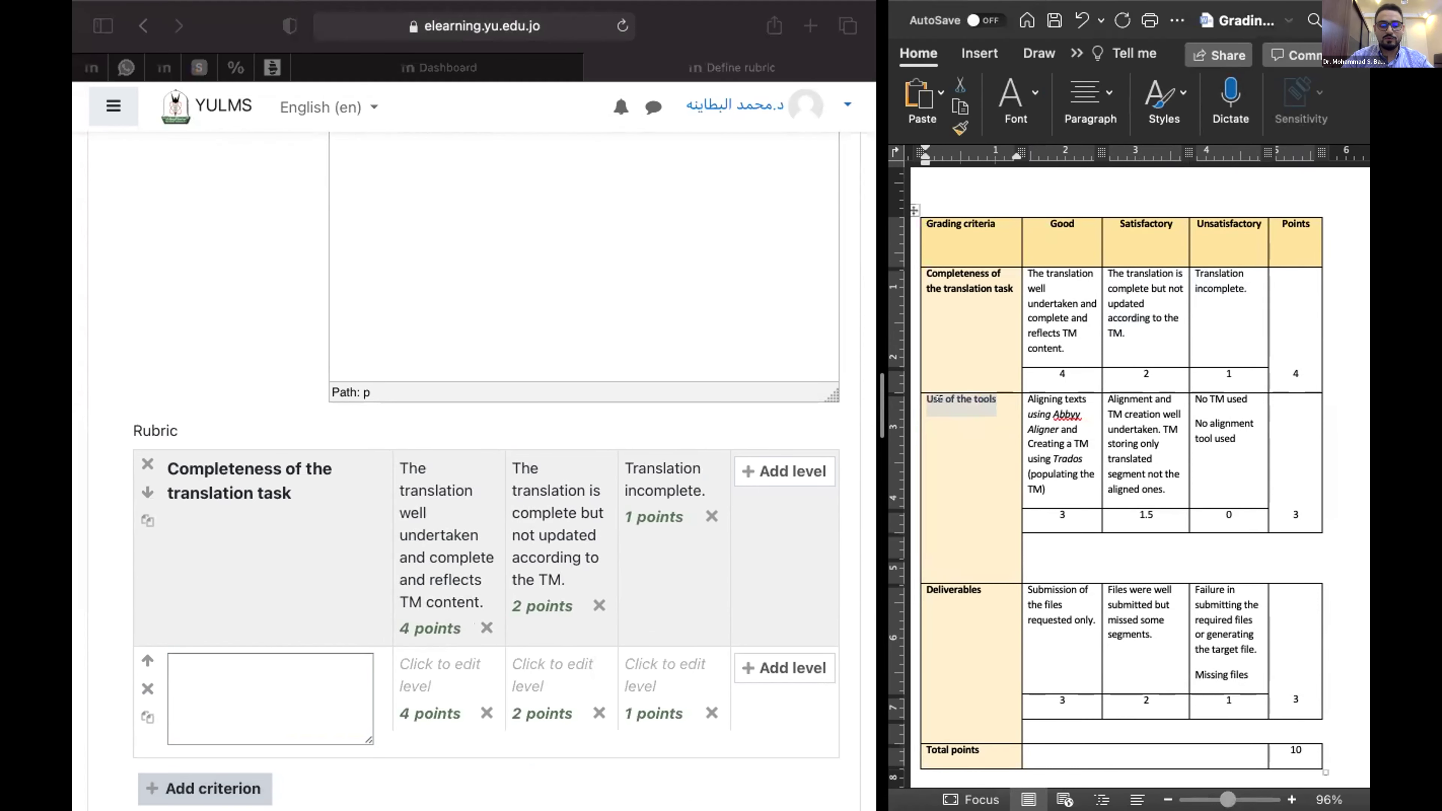
click(281, 668)
key(super+v)
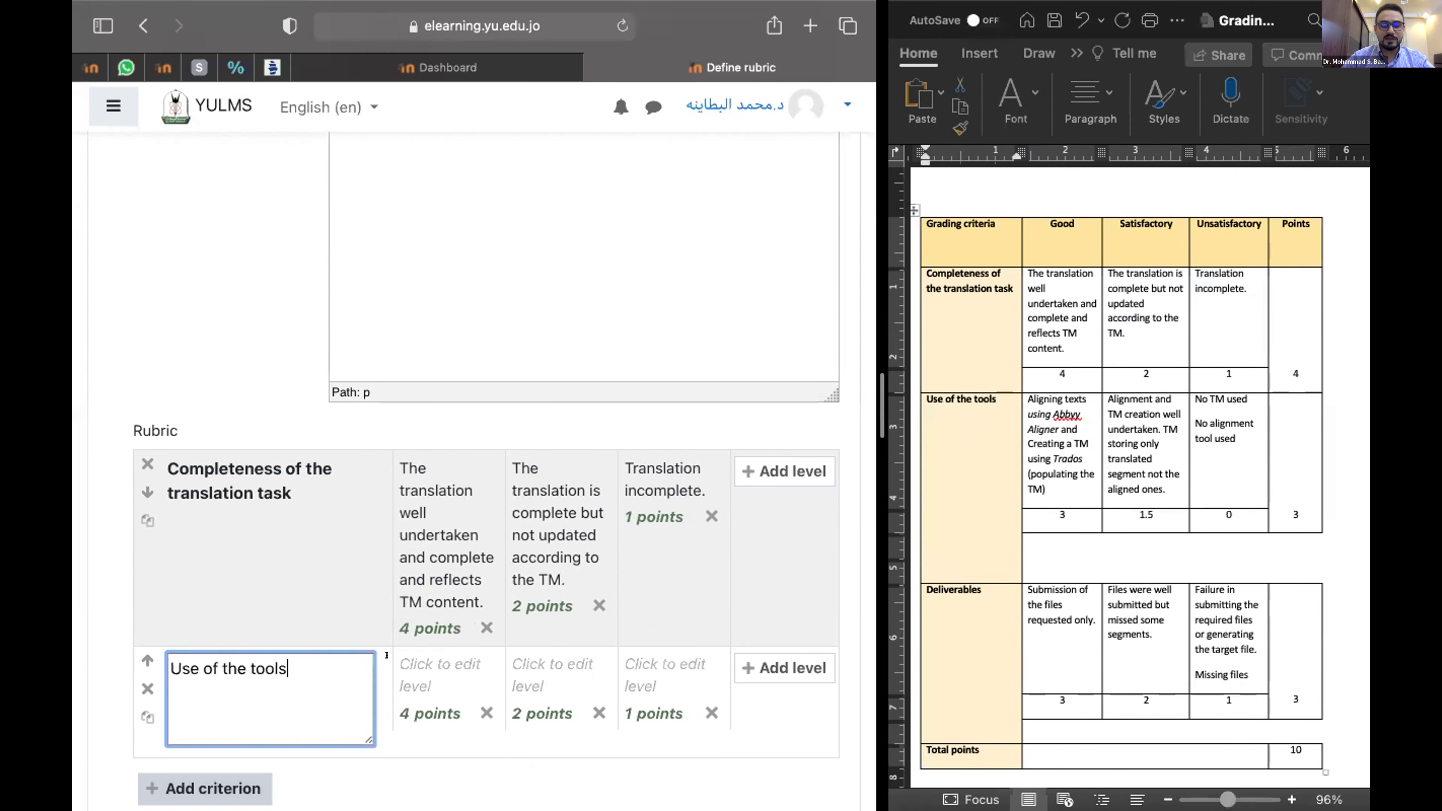
- Fill the first level of Use of the tools with its Good description from Word and set it to 3 points
drag(1047, 501, 1018, 392)
click(435, 668)
key(super+v)
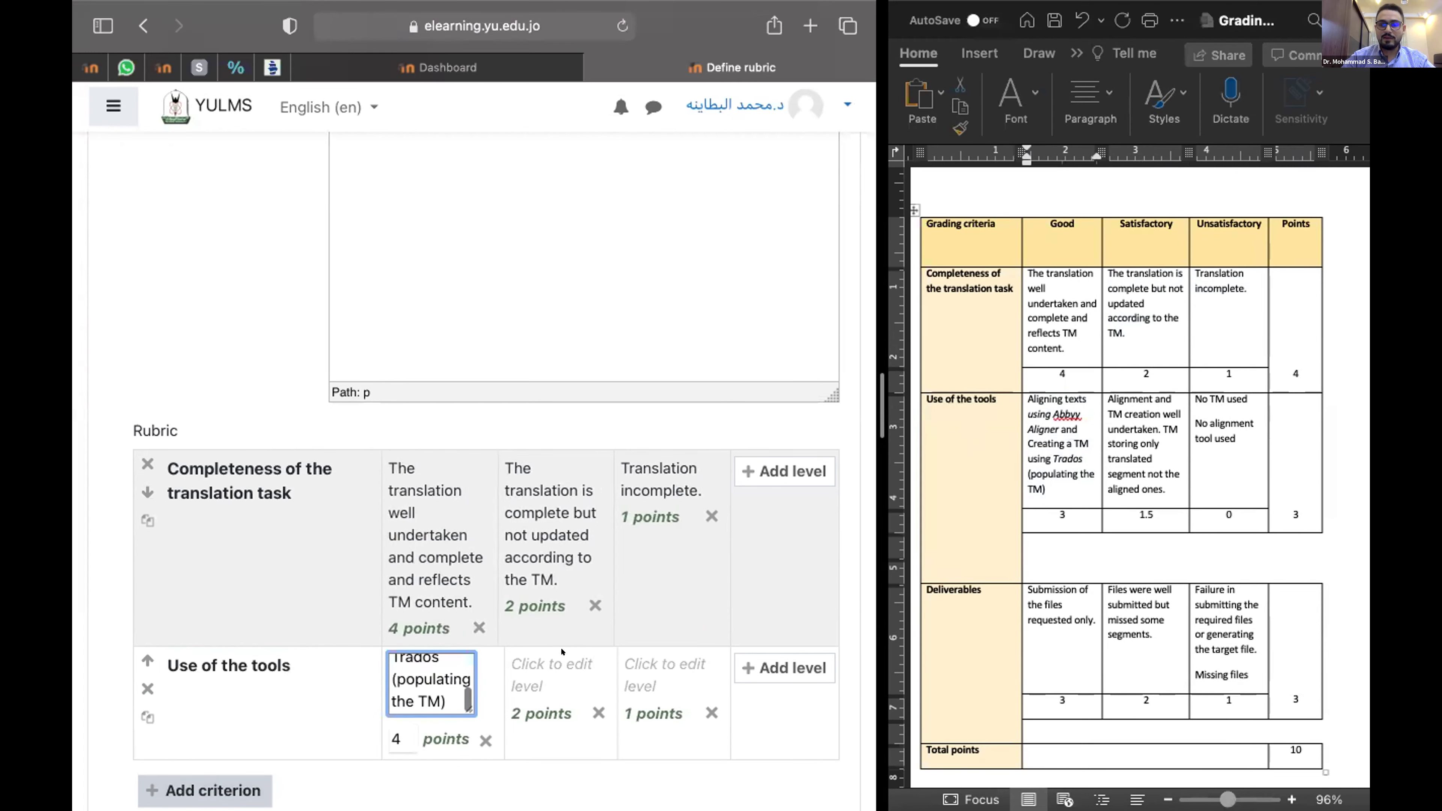
click(400, 727)
text(3)
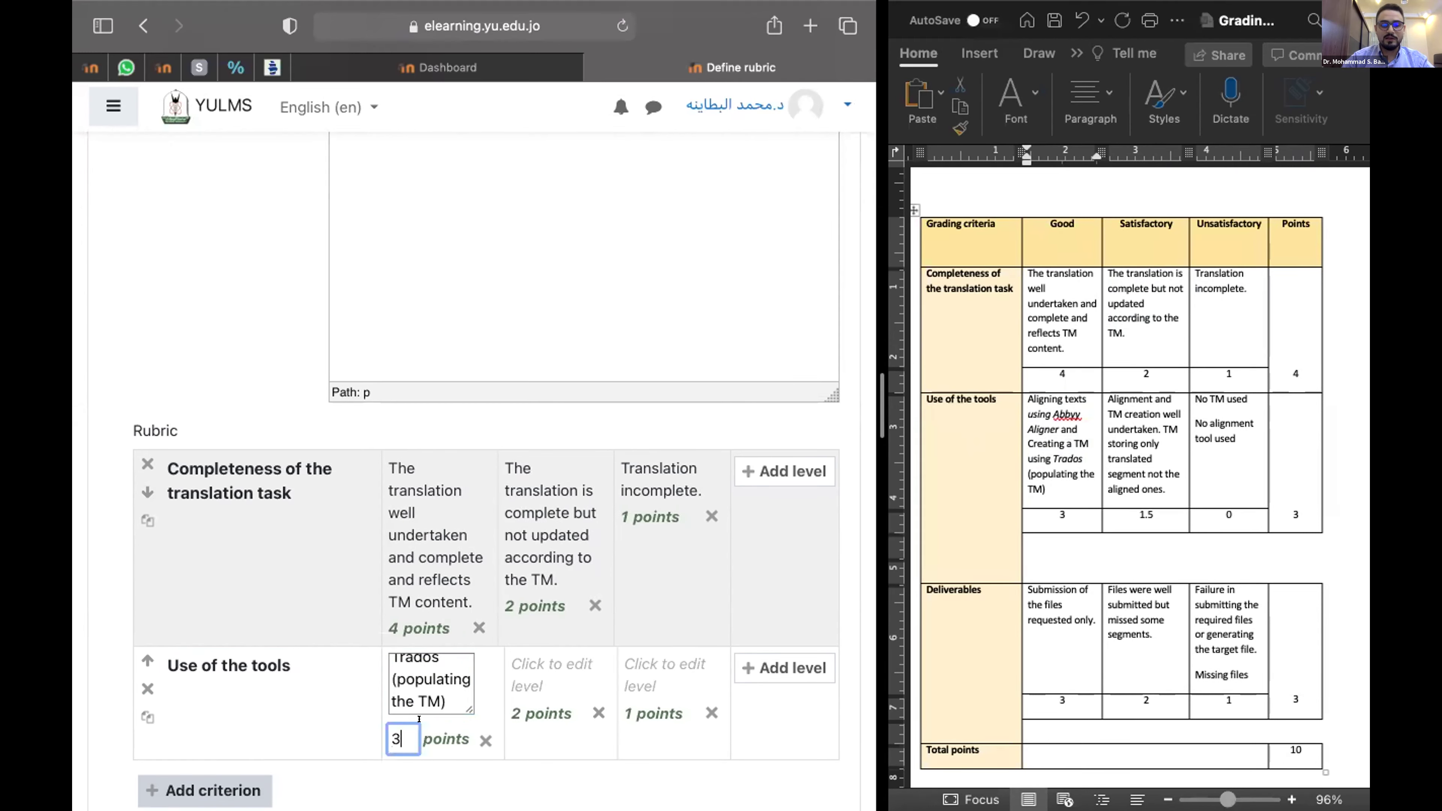
- Copy the Satisfactory description for Use of the tools from Word into that criterion's second level and set it to 1.5 points
click(543, 671)
drag(1166, 489, 1113, 407)
key(super+c)
click(531, 685)
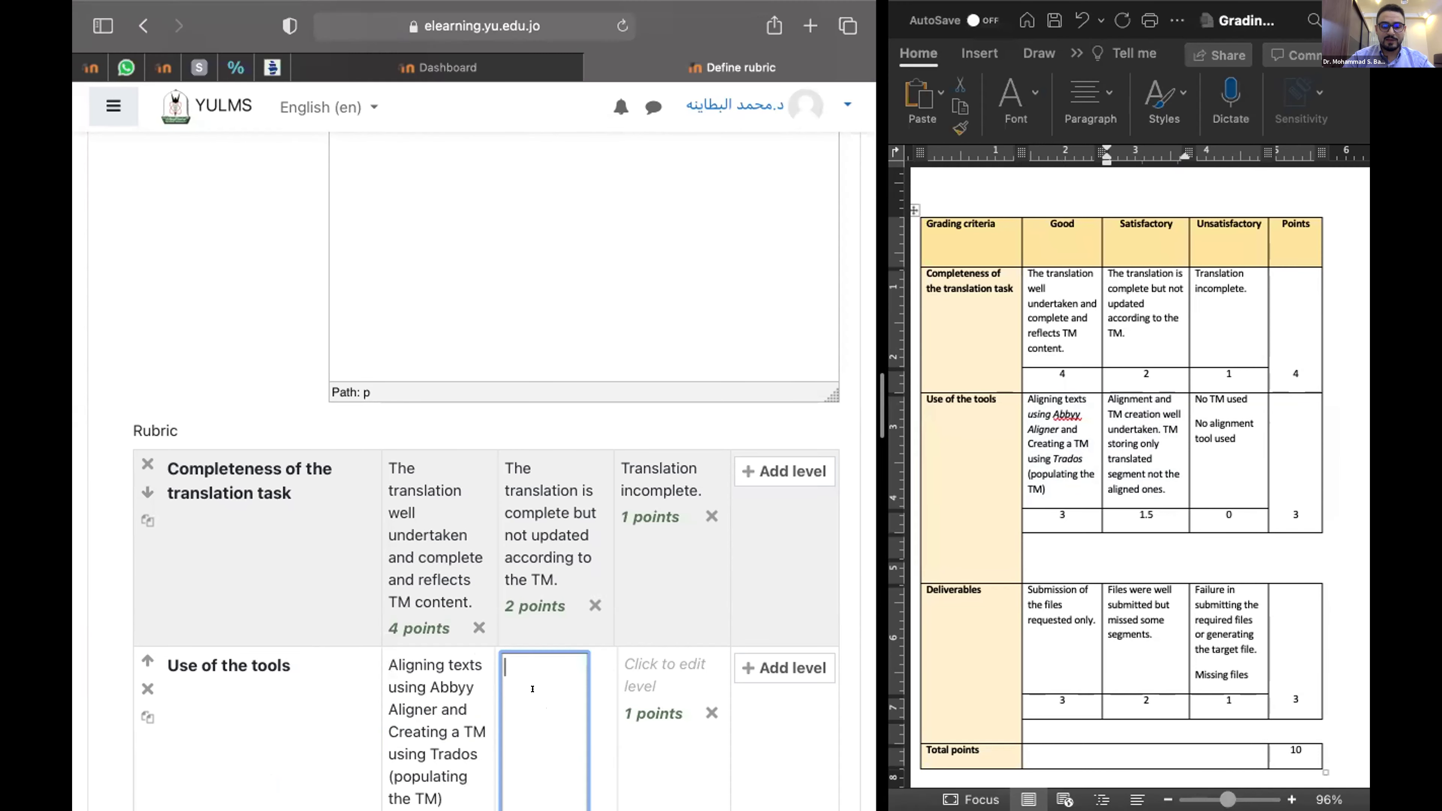
key(super+v)
scroll(532, 688, down, 5)
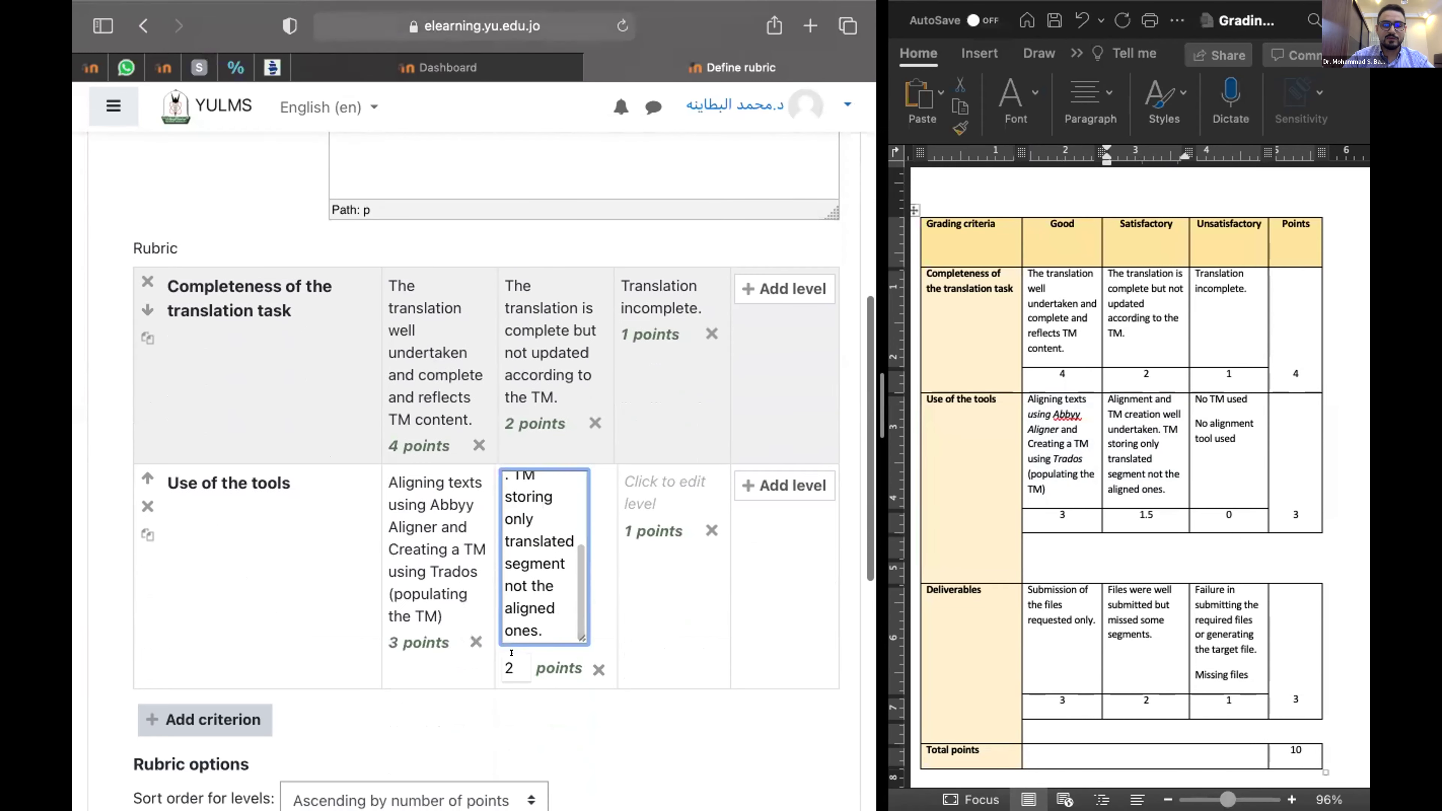
click(511, 665)
key(BackSpace)
text(1.5)
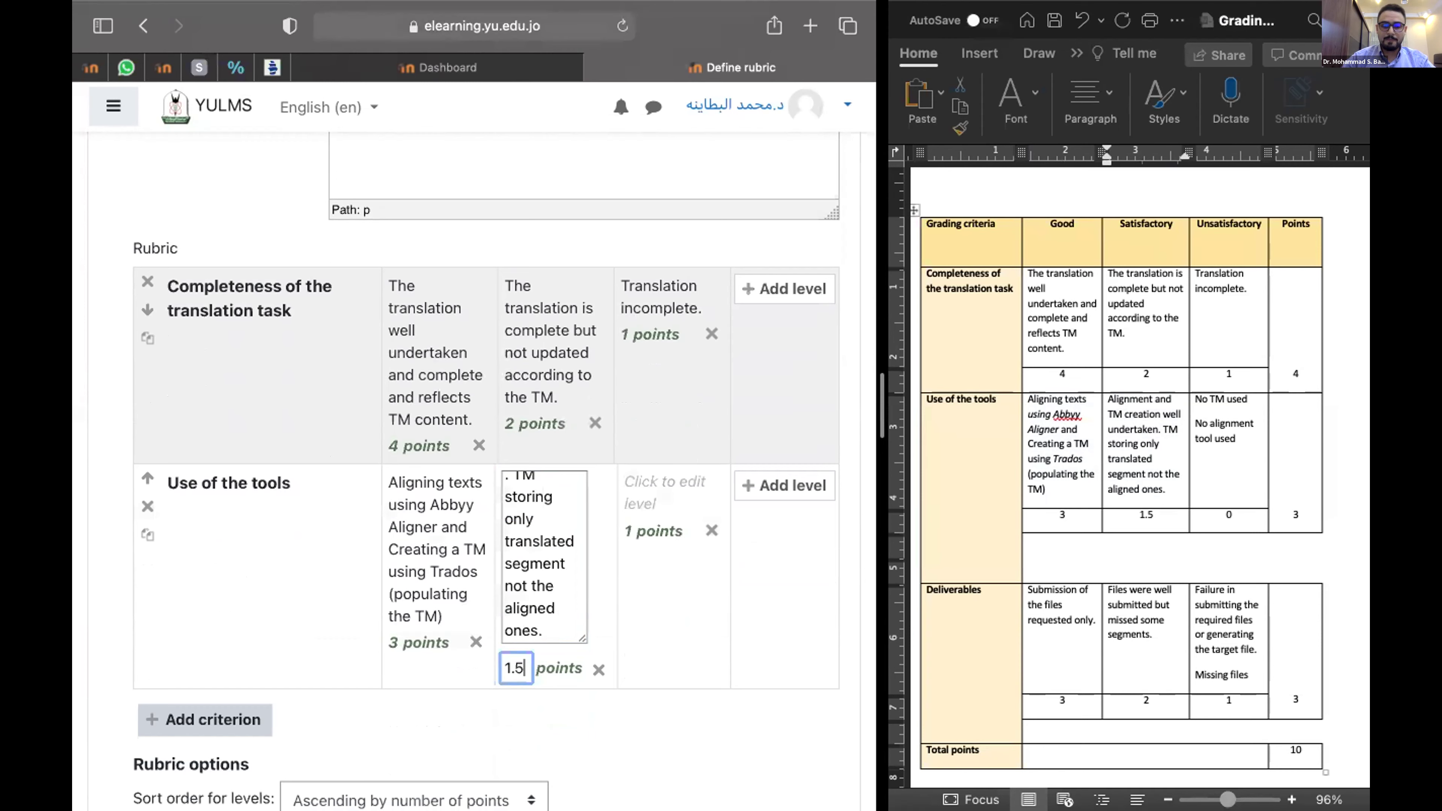
key(Return)
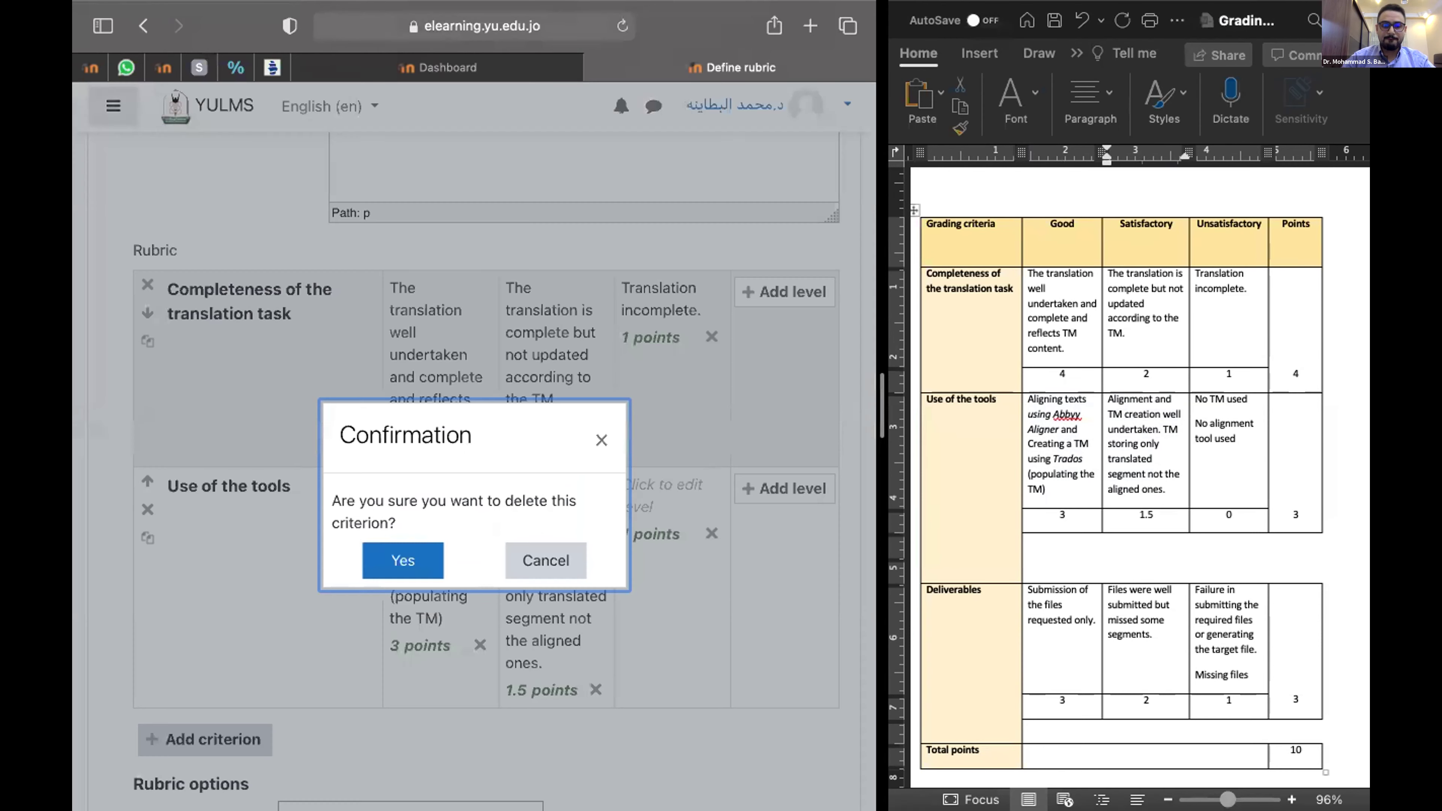
key(Escape)
- Copy "No TM used" and "No alignment tool used" from Word into the third level of Use of the tools and set it to 0 points
click(1238, 438)
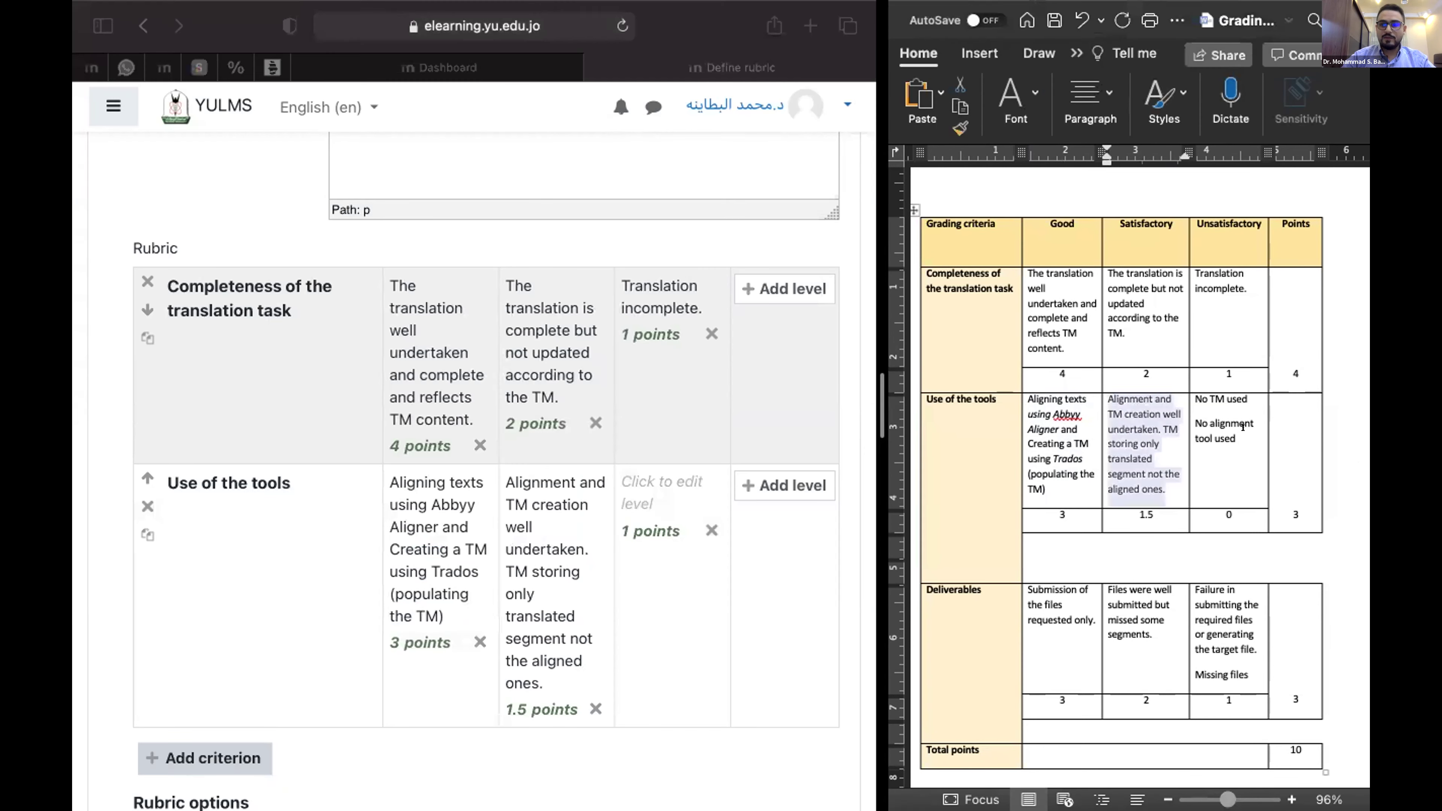
drag(1237, 439, 1194, 398)
key(super+c)
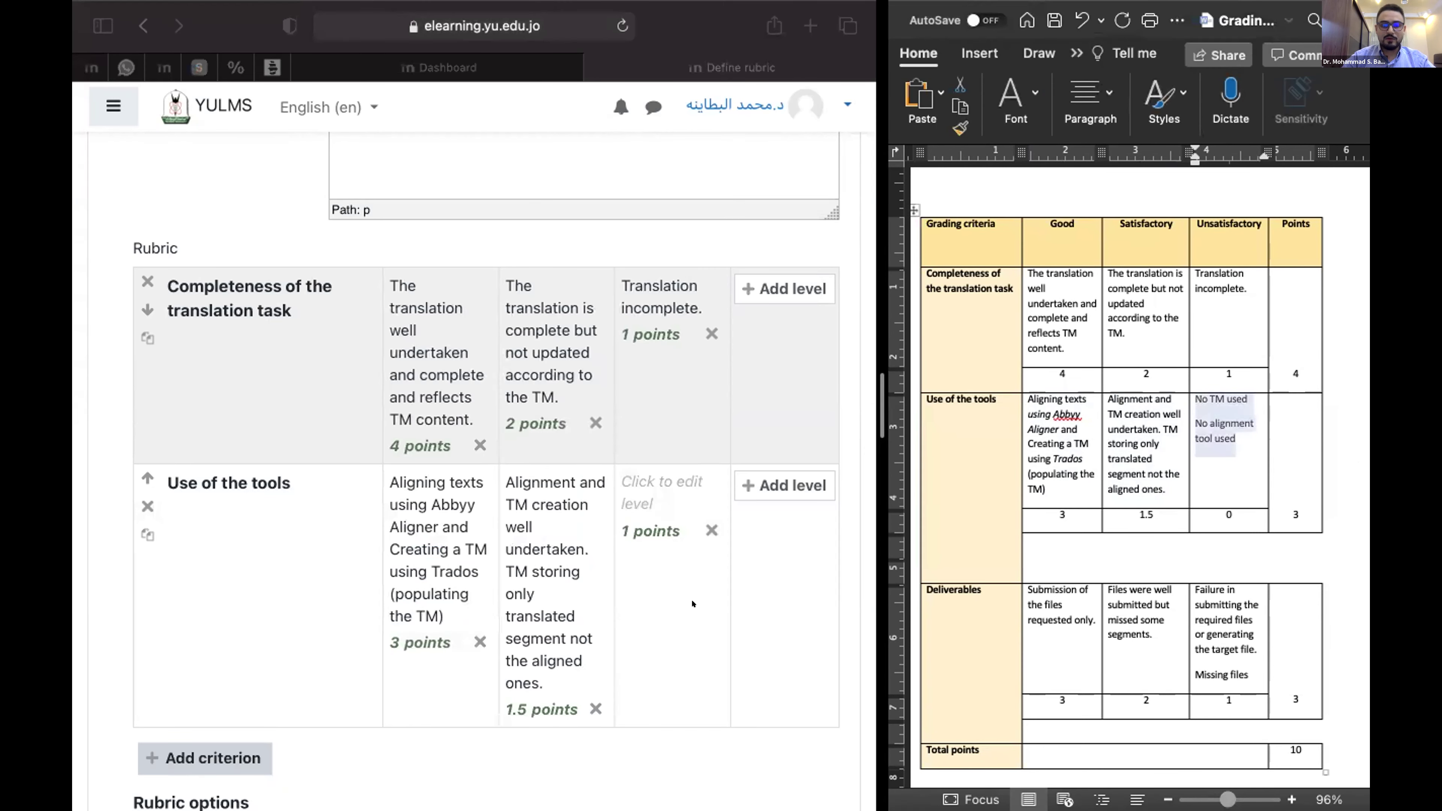
click(645, 490)
click(646, 491)
key(super+v)
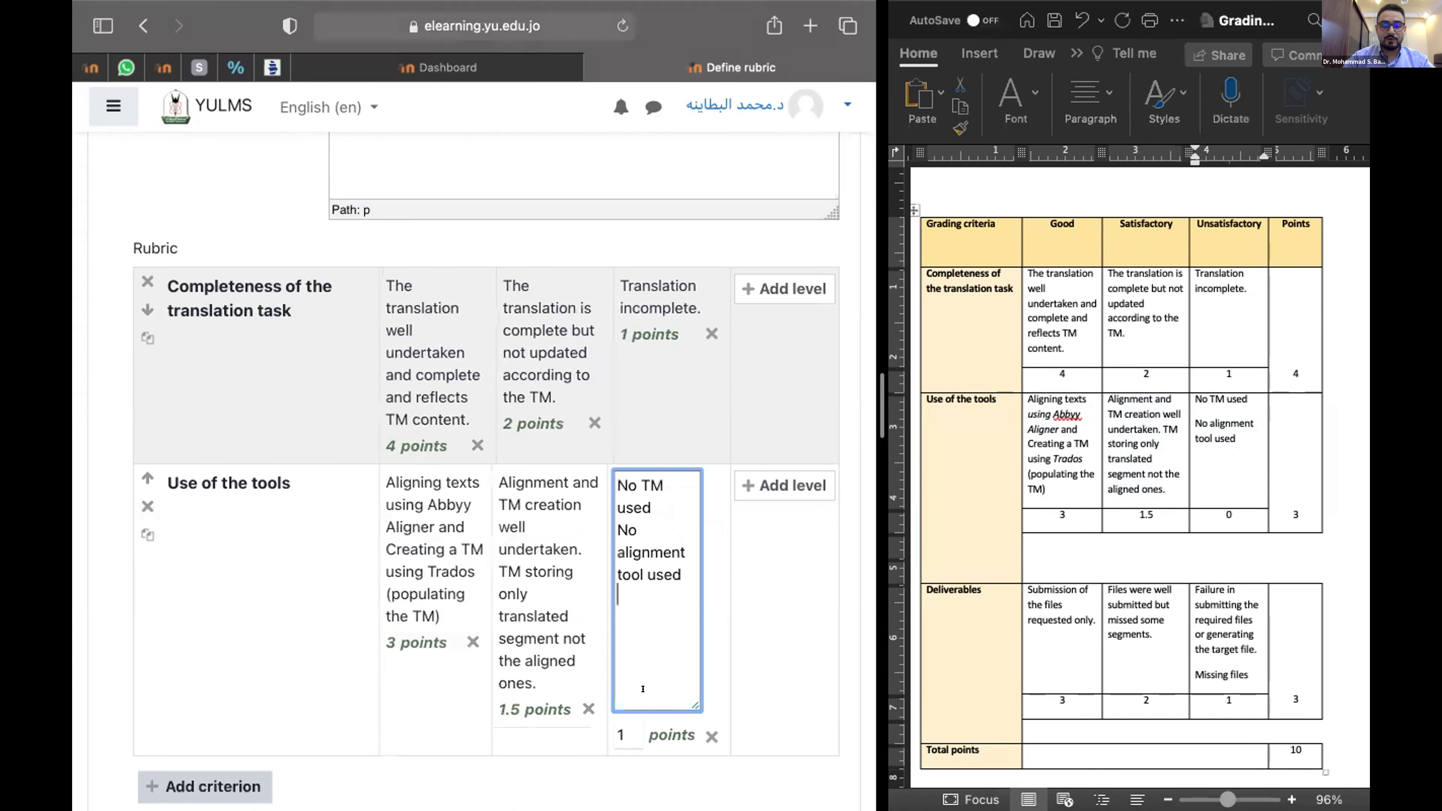
scroll(609, 655, up, 3)
scroll(608, 654, down, 3)
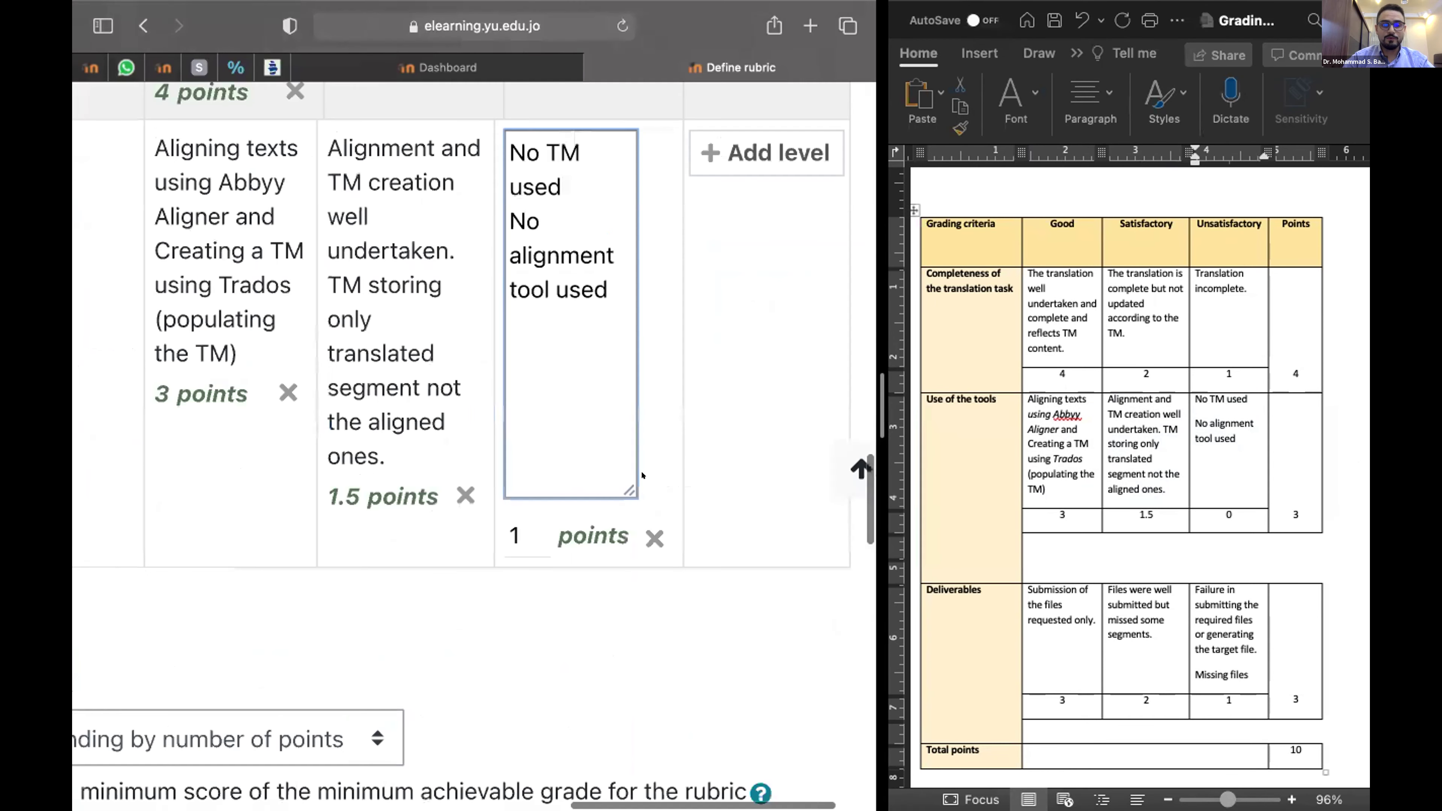
click(626, 463)
key(BackSpace)
text(0)
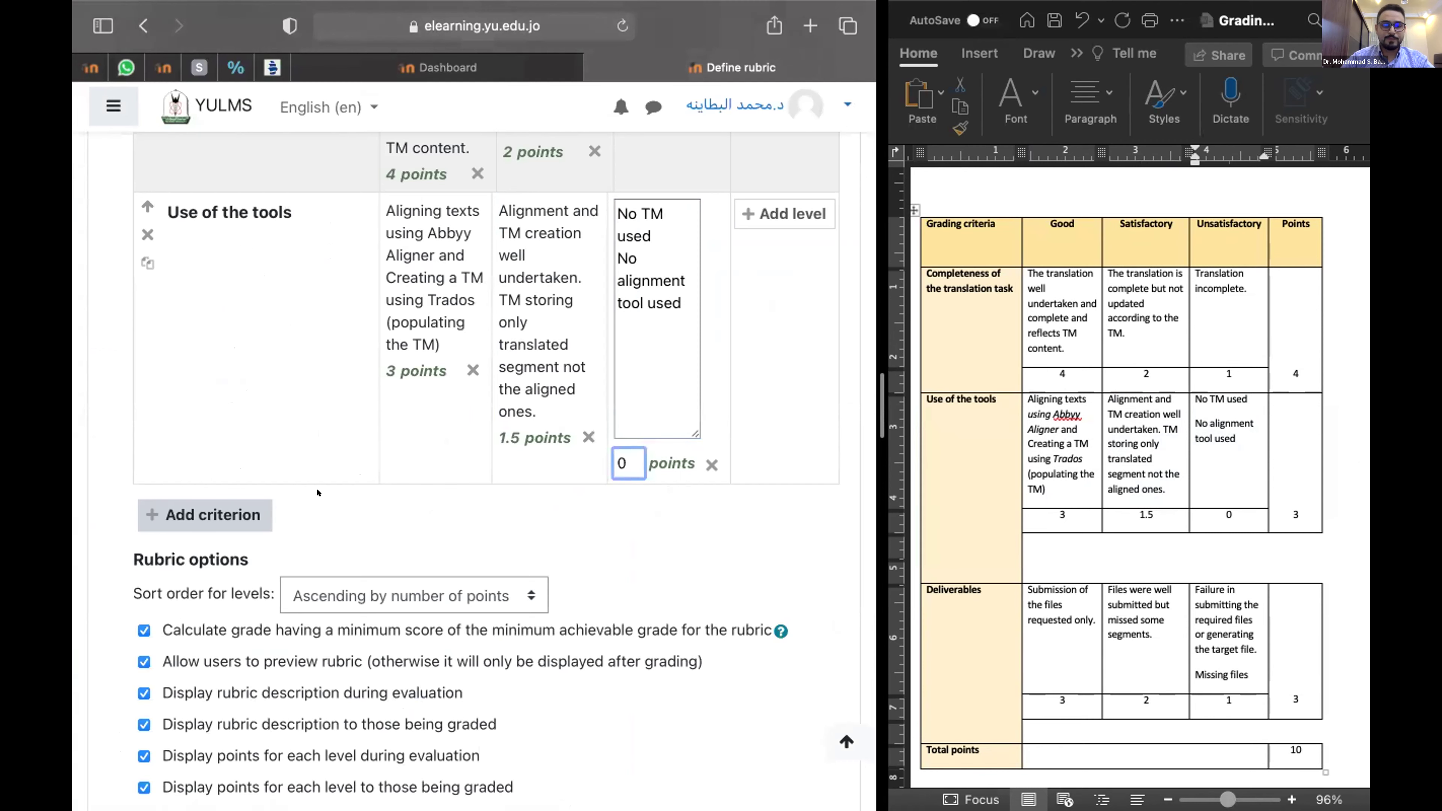
- Add a third criterion to the rubric and copy "Deliverables" from the Word table as its text
click(205, 514)
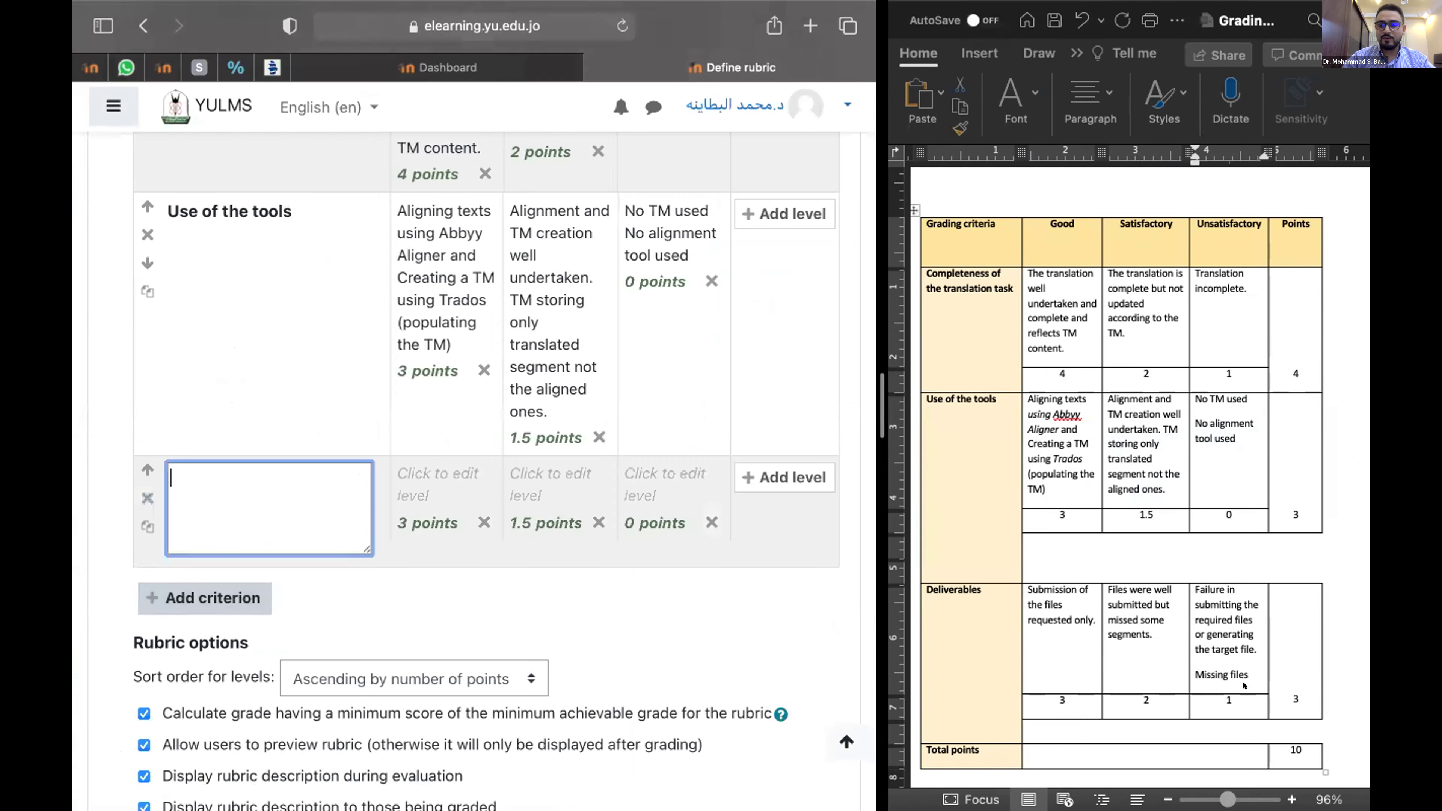
scroll(433, 216, up, 1)
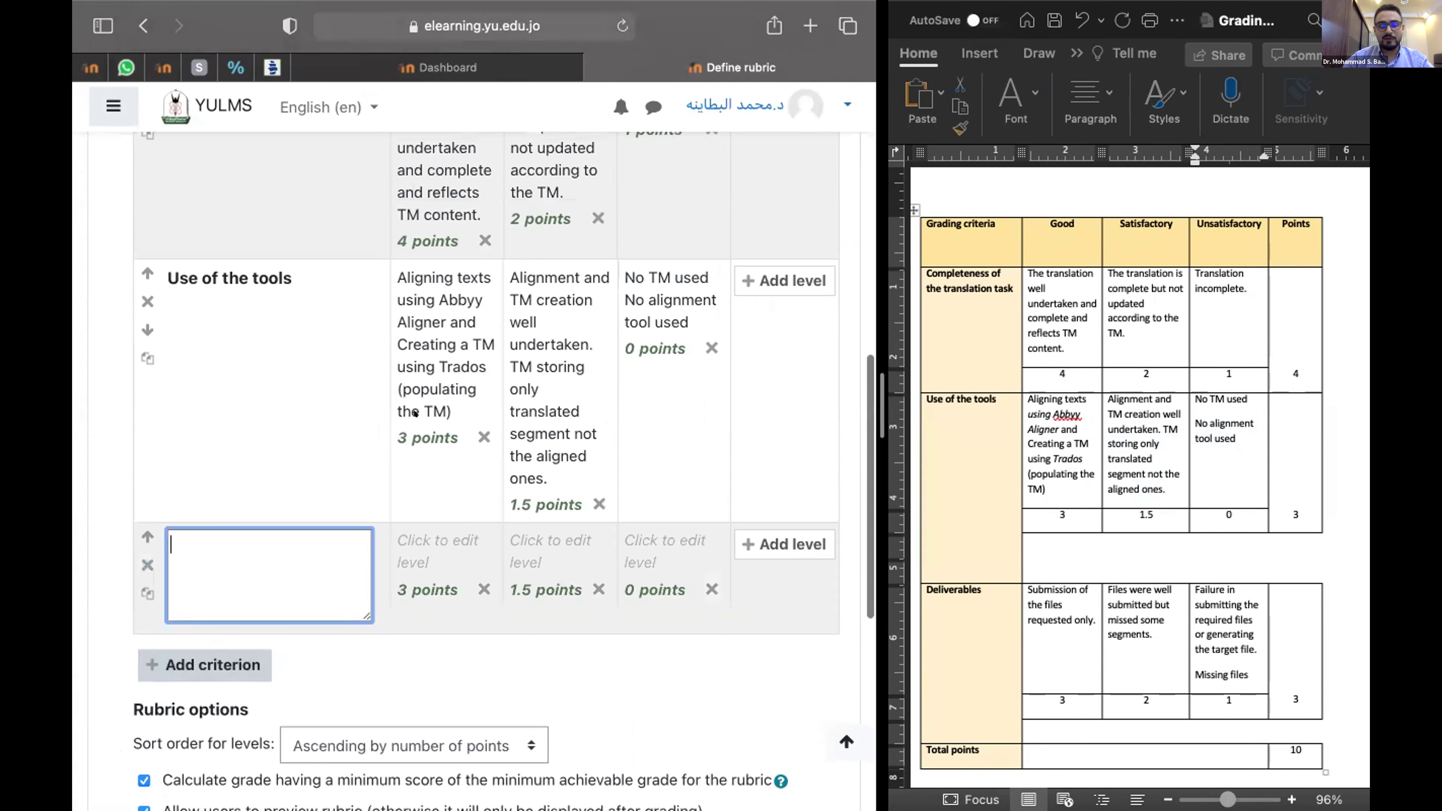
click(1067, 619)
triple_click(1067, 619)
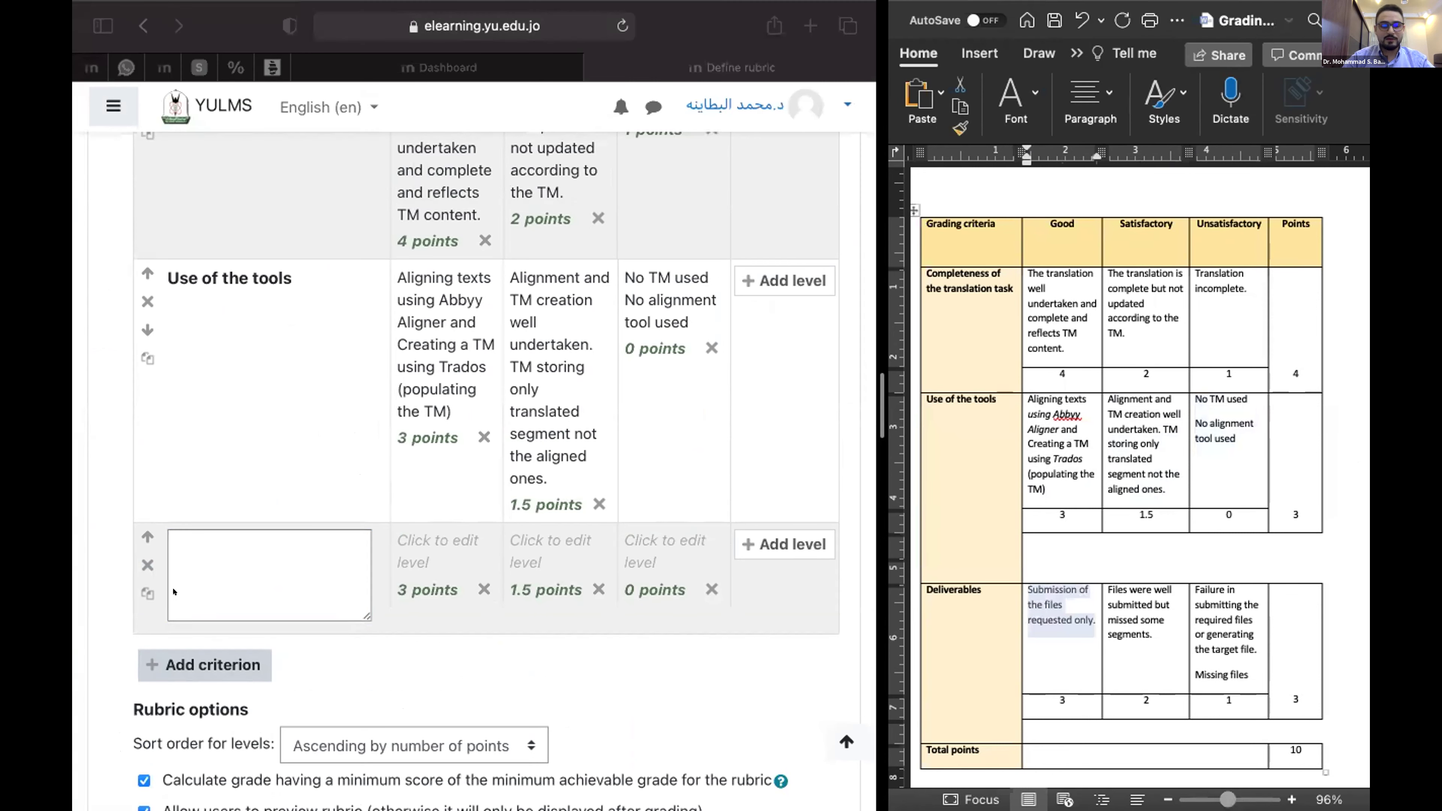
key(shift+Tab)
key(super+c)
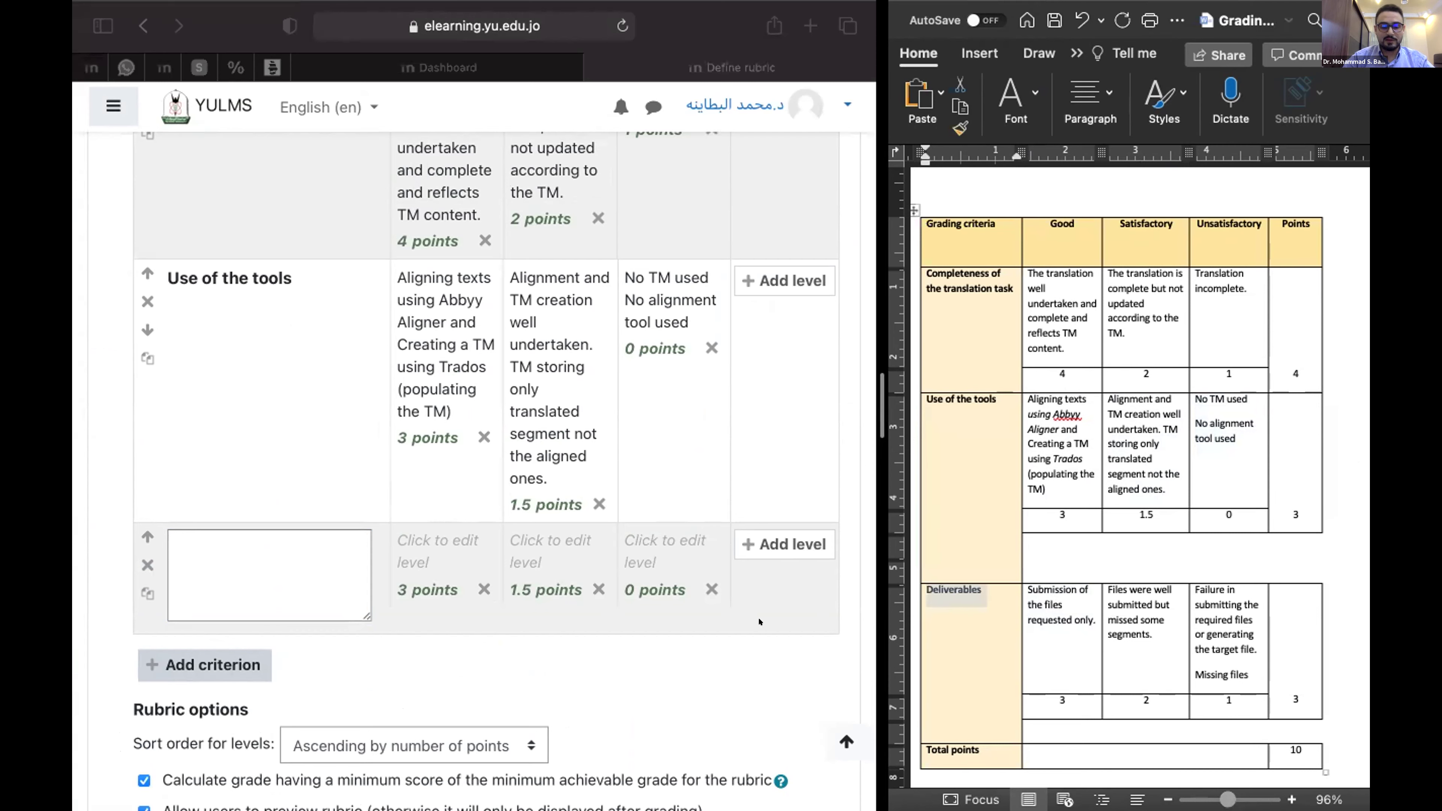
click(285, 575)
key(super+v)
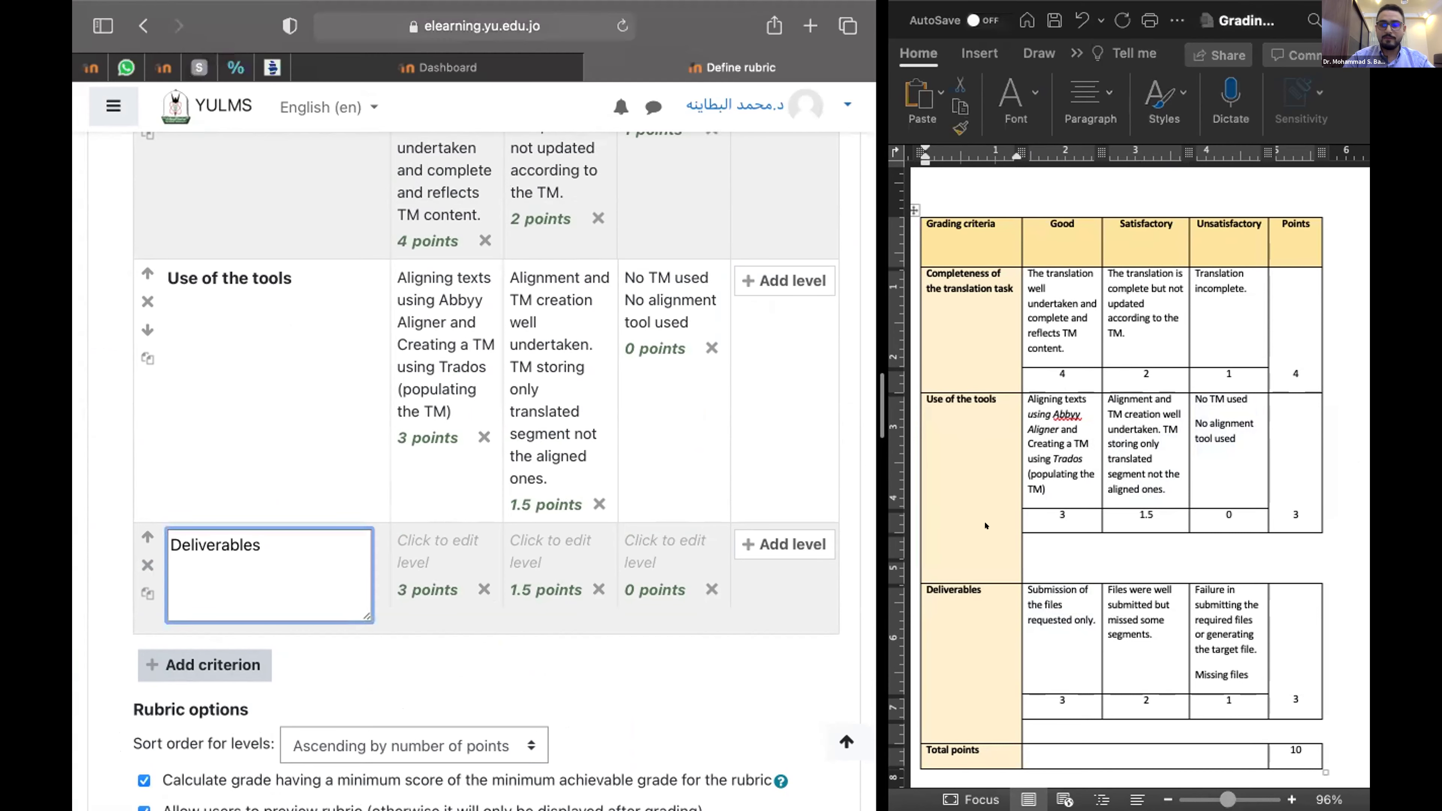
- Copy the Good description "Submission of the files requested only." from Word into the first level of Deliverables
click(1084, 620)
drag(1083, 620, 1030, 590)
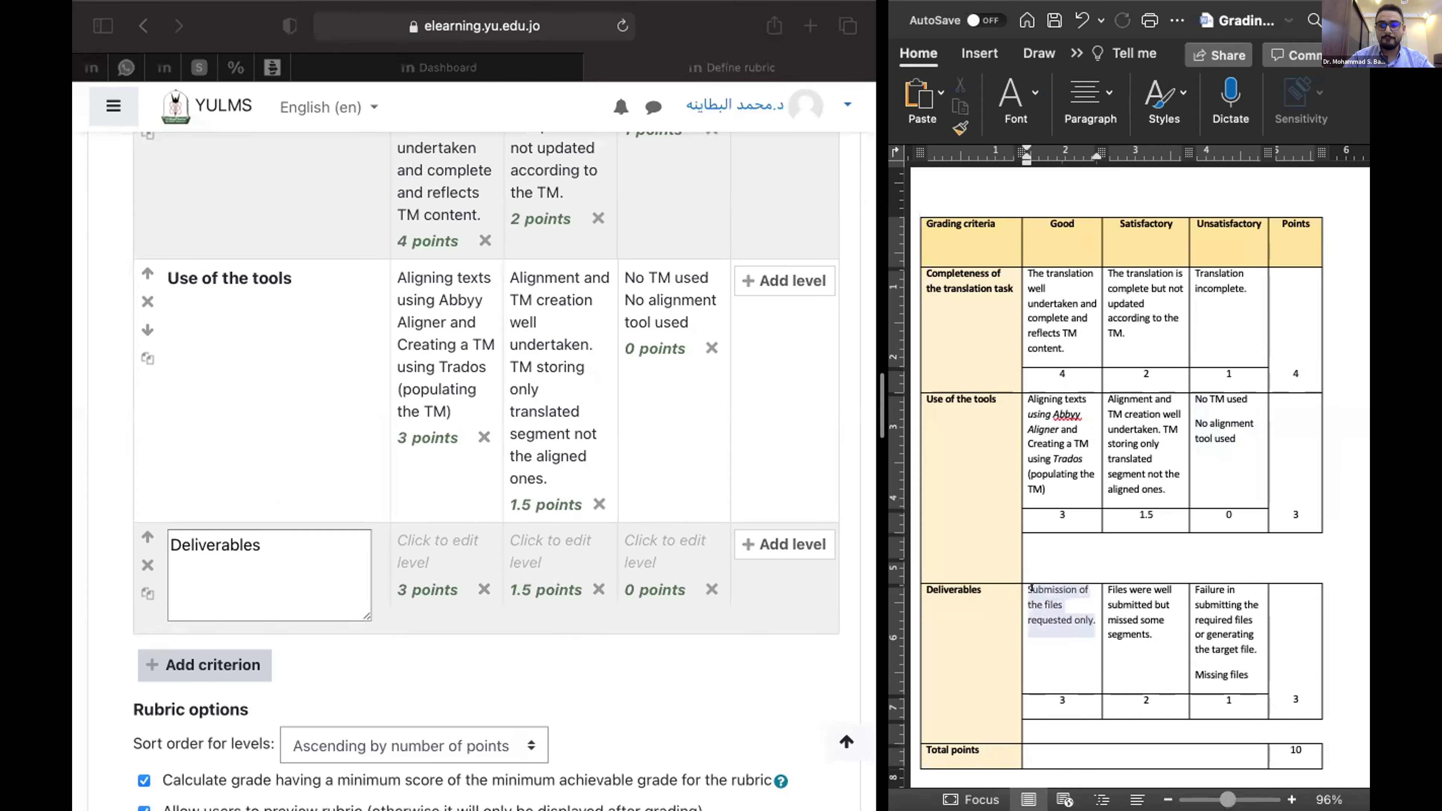
key(super+c)
click(431, 574)
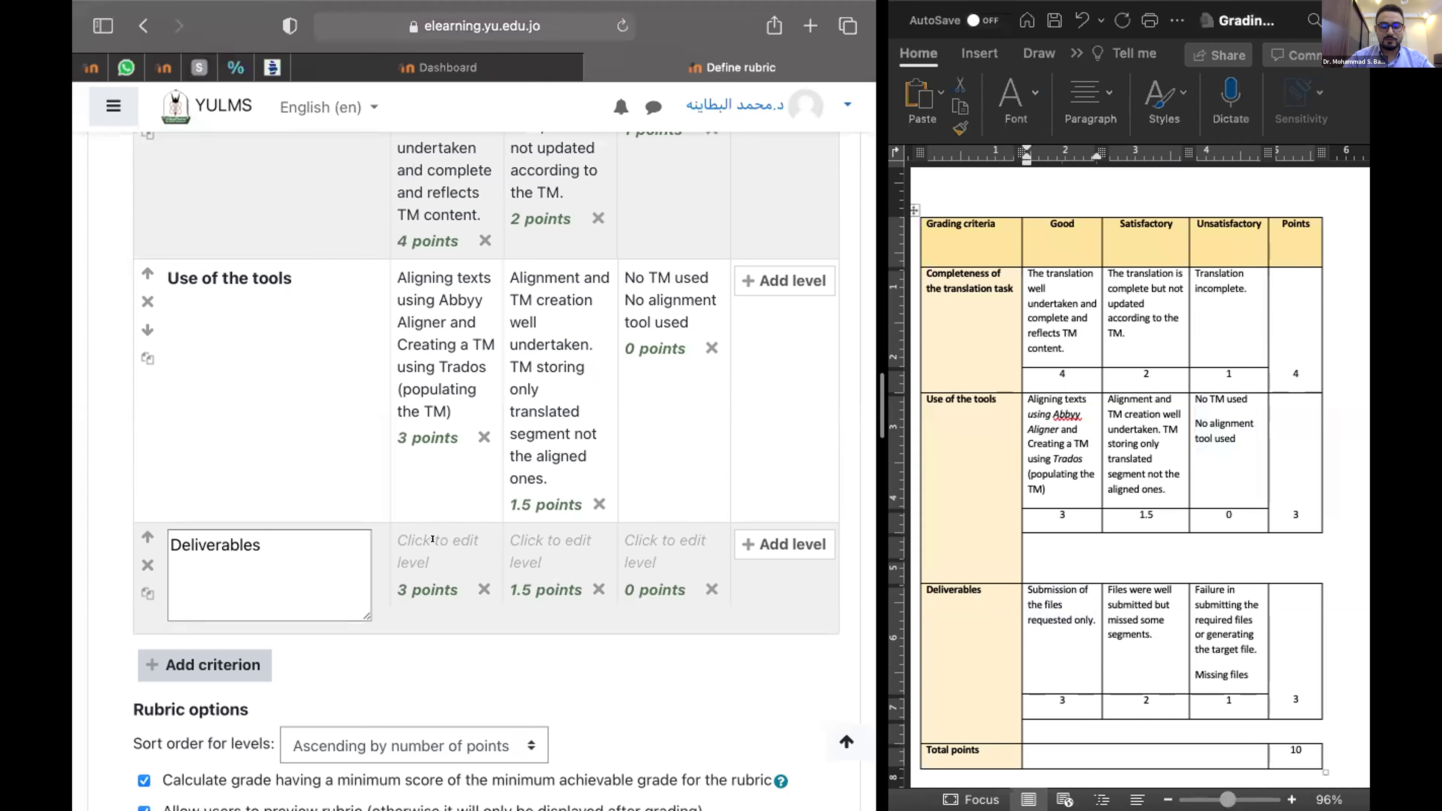
click(430, 574)
key(super+v)
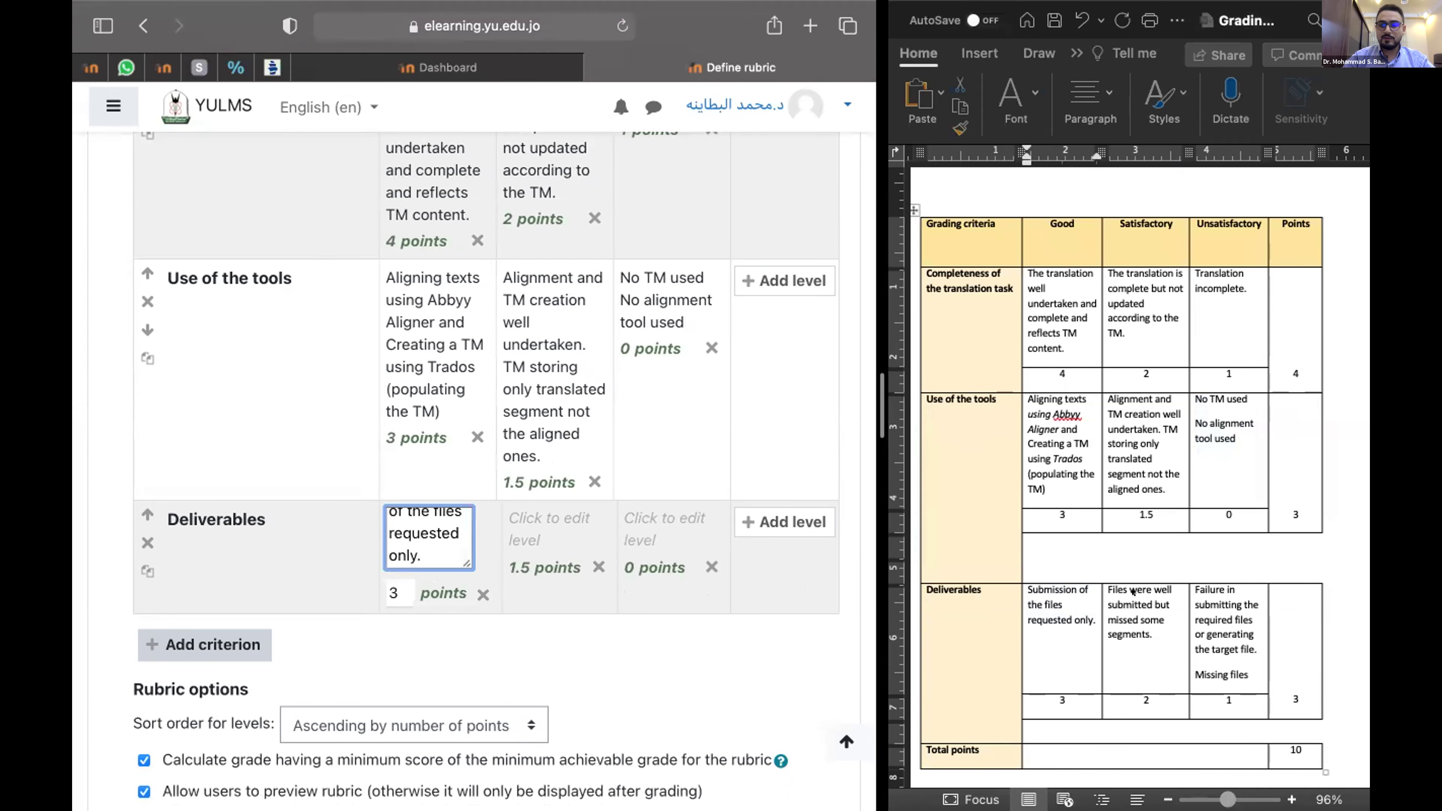
- Copy the Satisfactory description "Files were well submitted but missed some segments." from Word into the second level of Deliverables
click(1153, 634)
drag(1153, 634, 1100, 588)
key(super+c)
click(545, 523)
click(545, 523)
key(super+v)
- Copy the Unsatisfactory description about missing files from Word into the third level of Deliverables
click(1224, 651)
drag(1243, 669, 1191, 587)
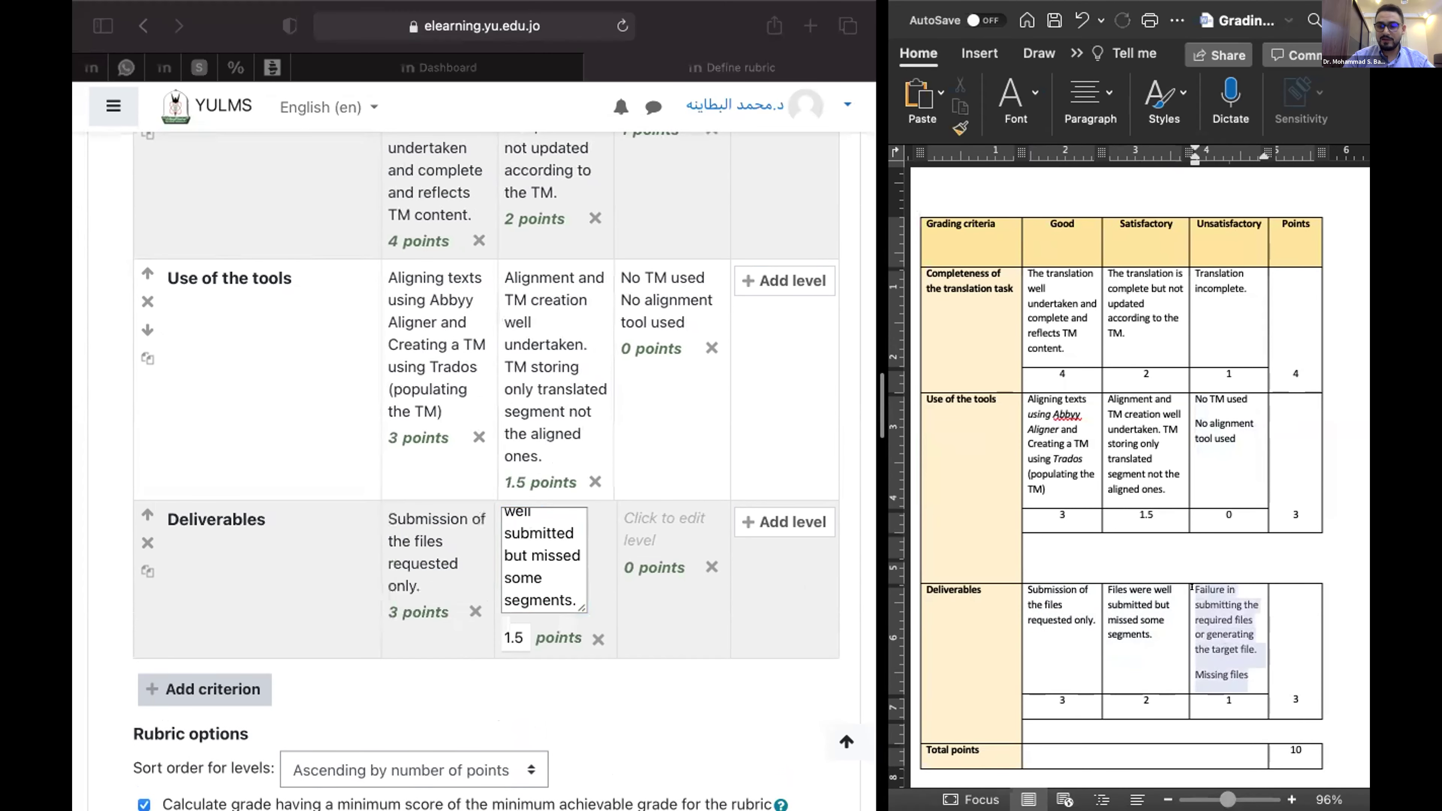
click(645, 523)
key(super+v)
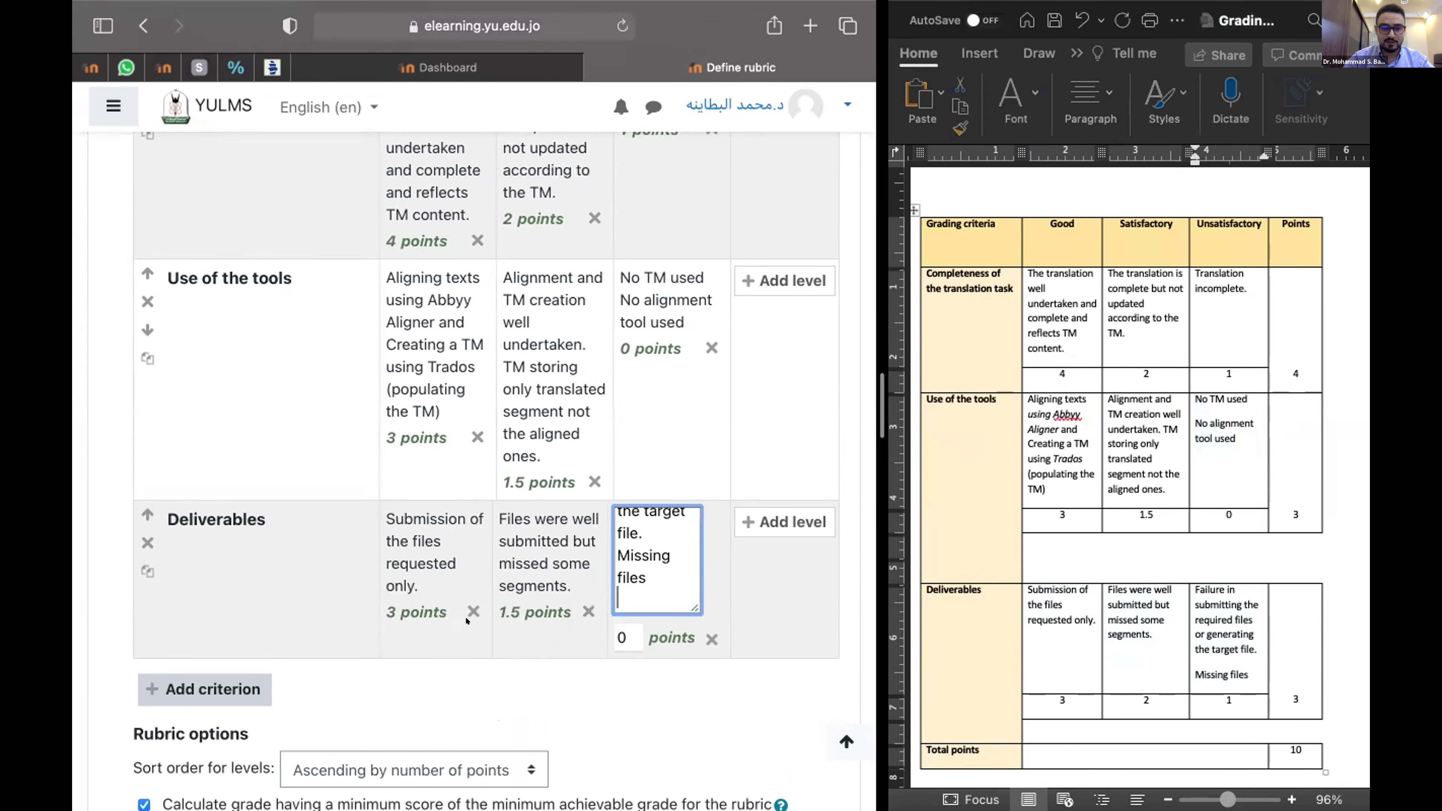
- Set the second level of Deliverables to 2 points and its third level to 1 point
click(527, 606)
click(512, 670)
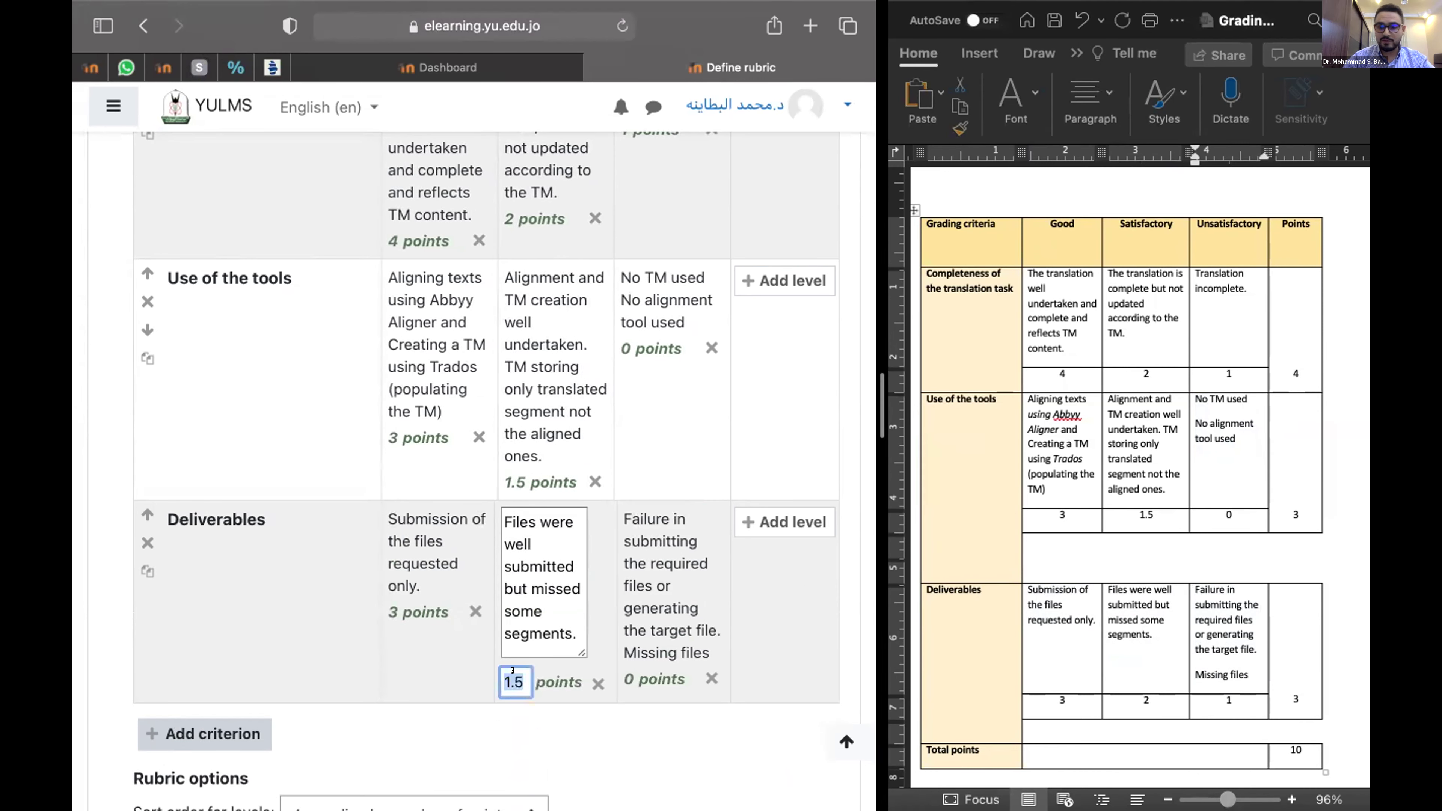
text(2)
click(625, 670)
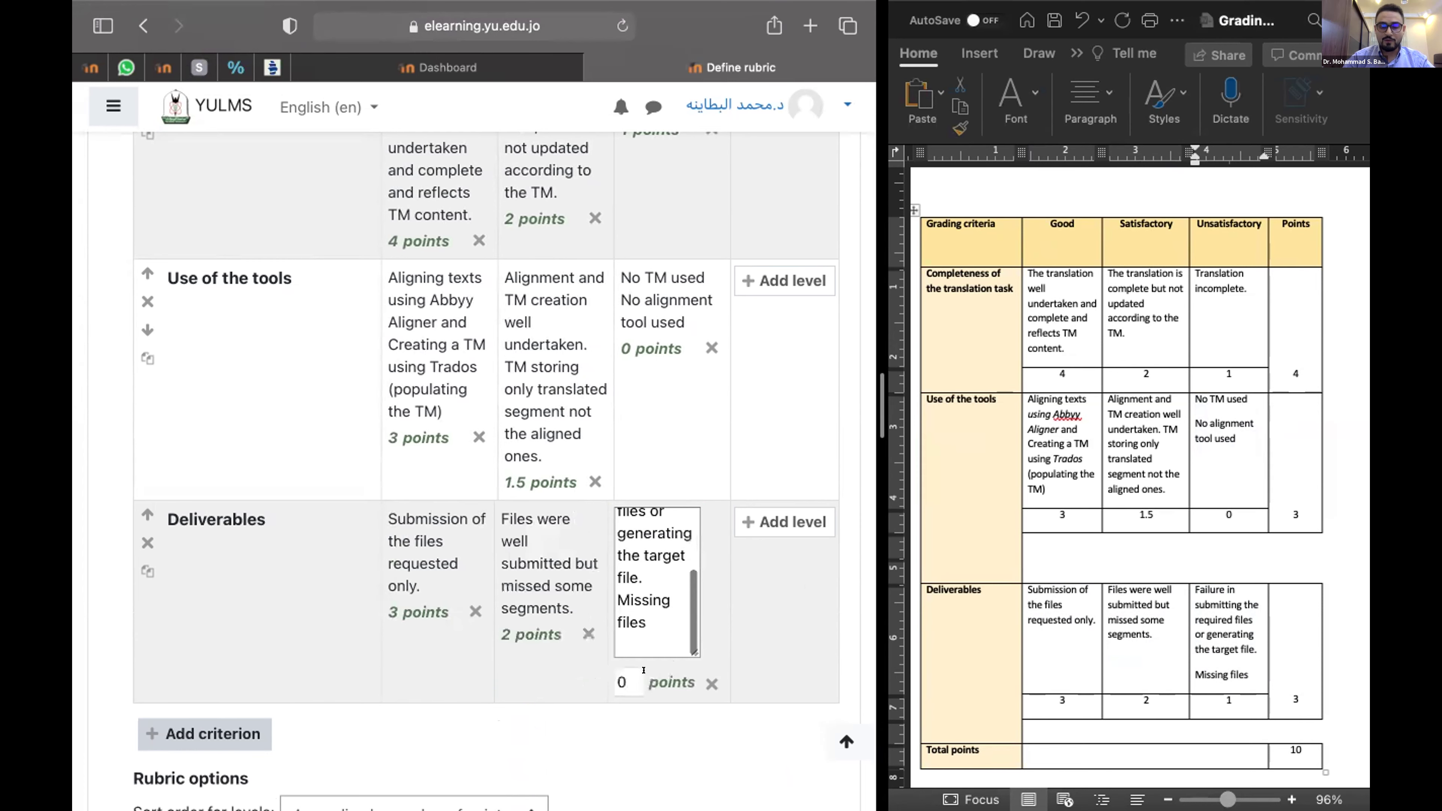
click(625, 671)
text(1)
click(629, 720)
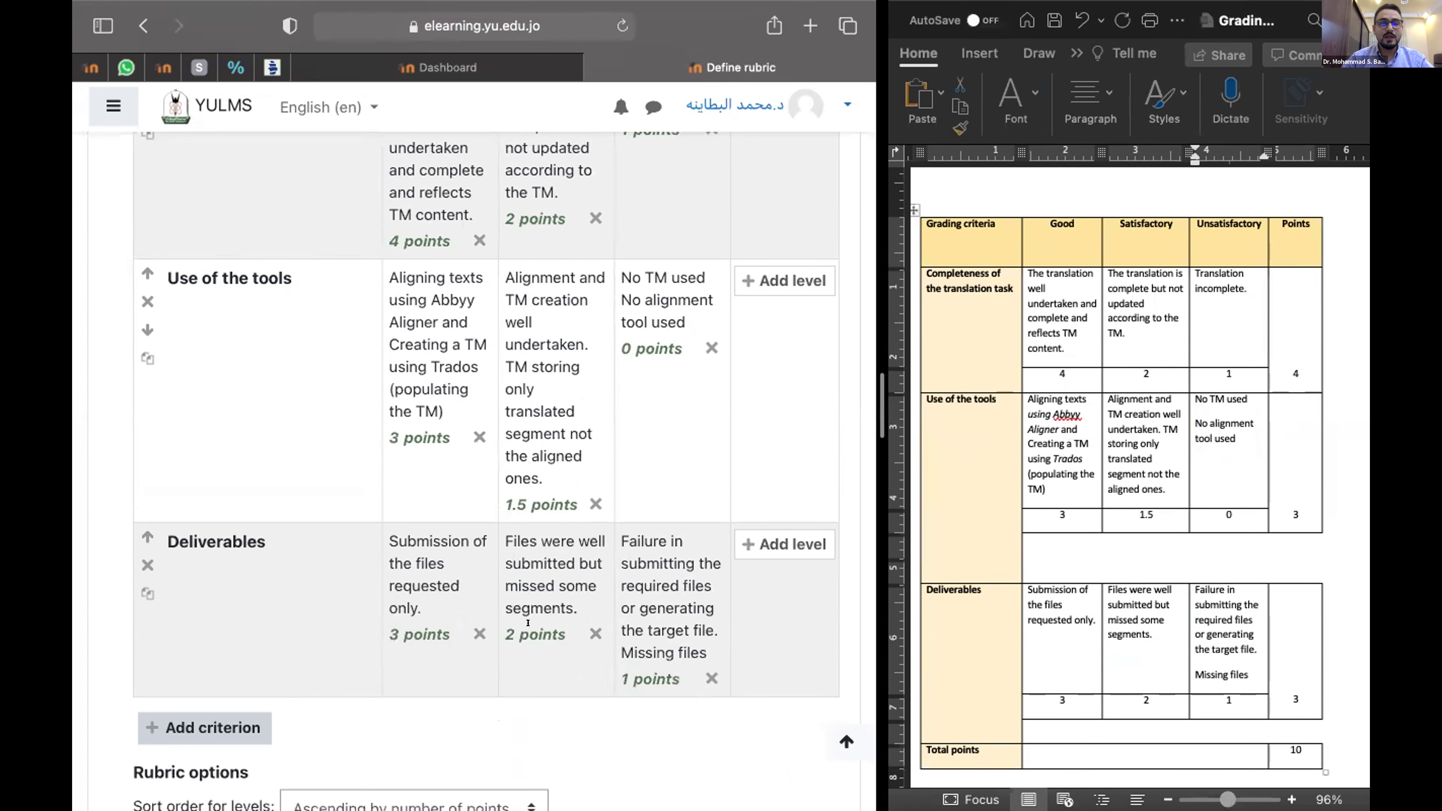
- Save the completed rubric and make it ready for use
scroll(528, 623, up, 2)
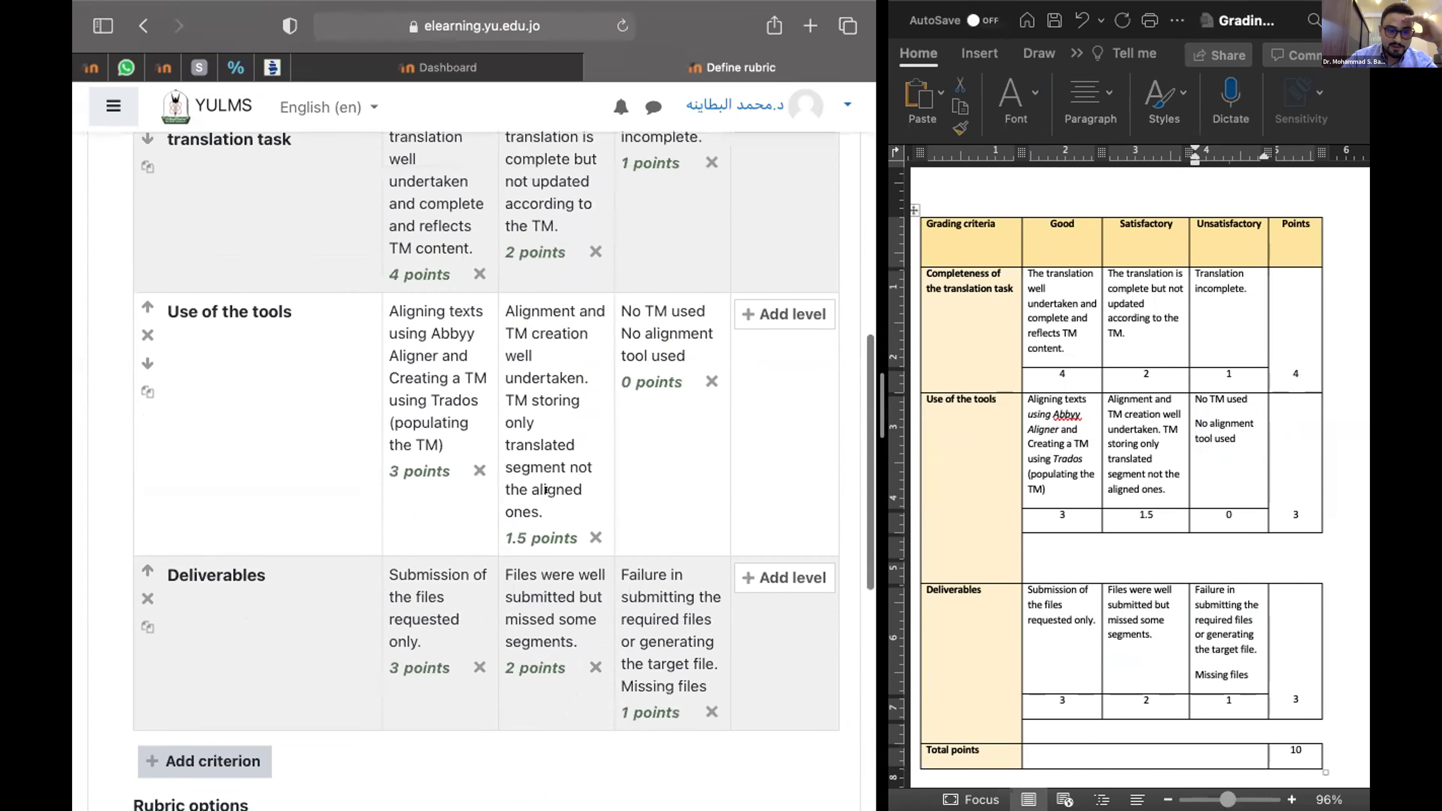
scroll(545, 490, down, 10)
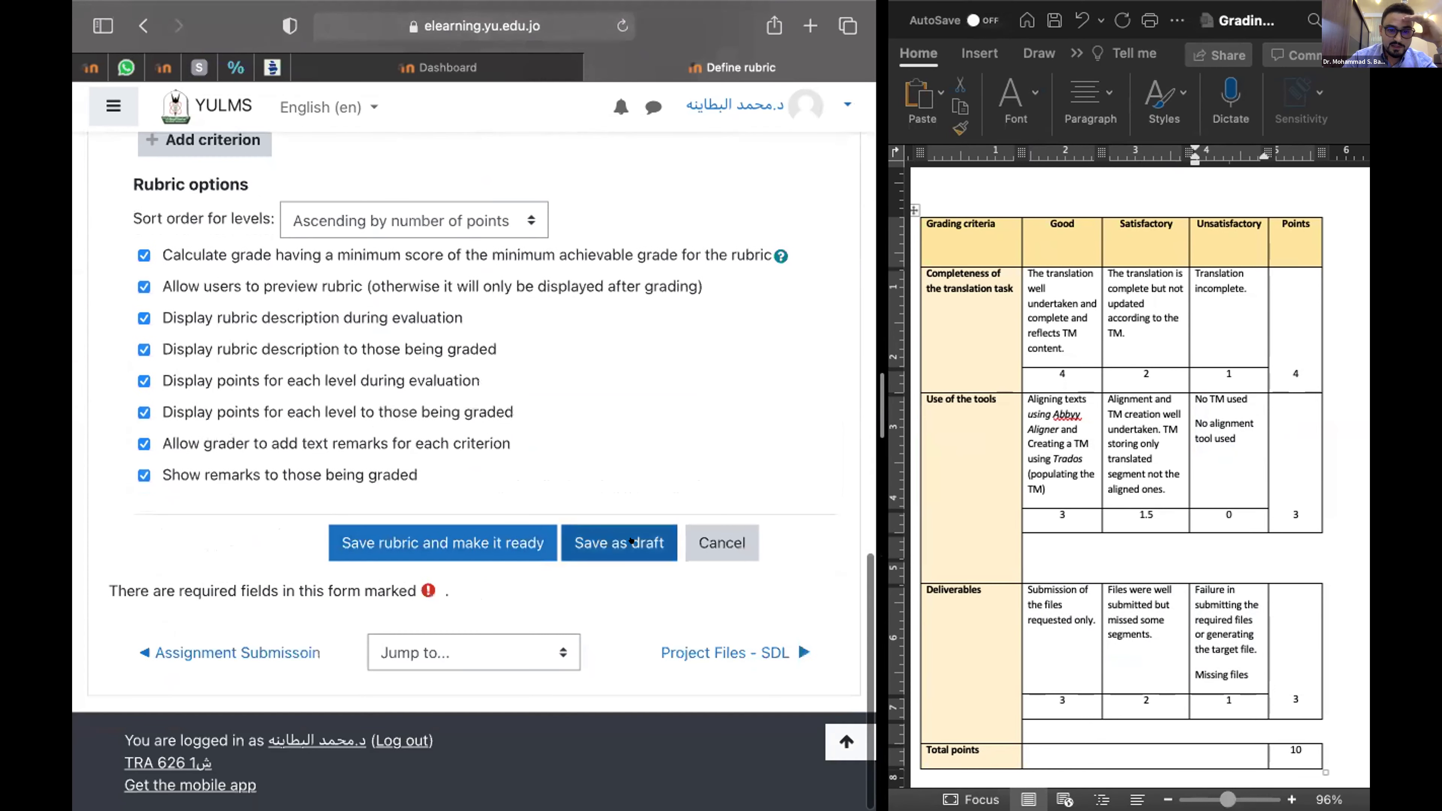
click(439, 528)
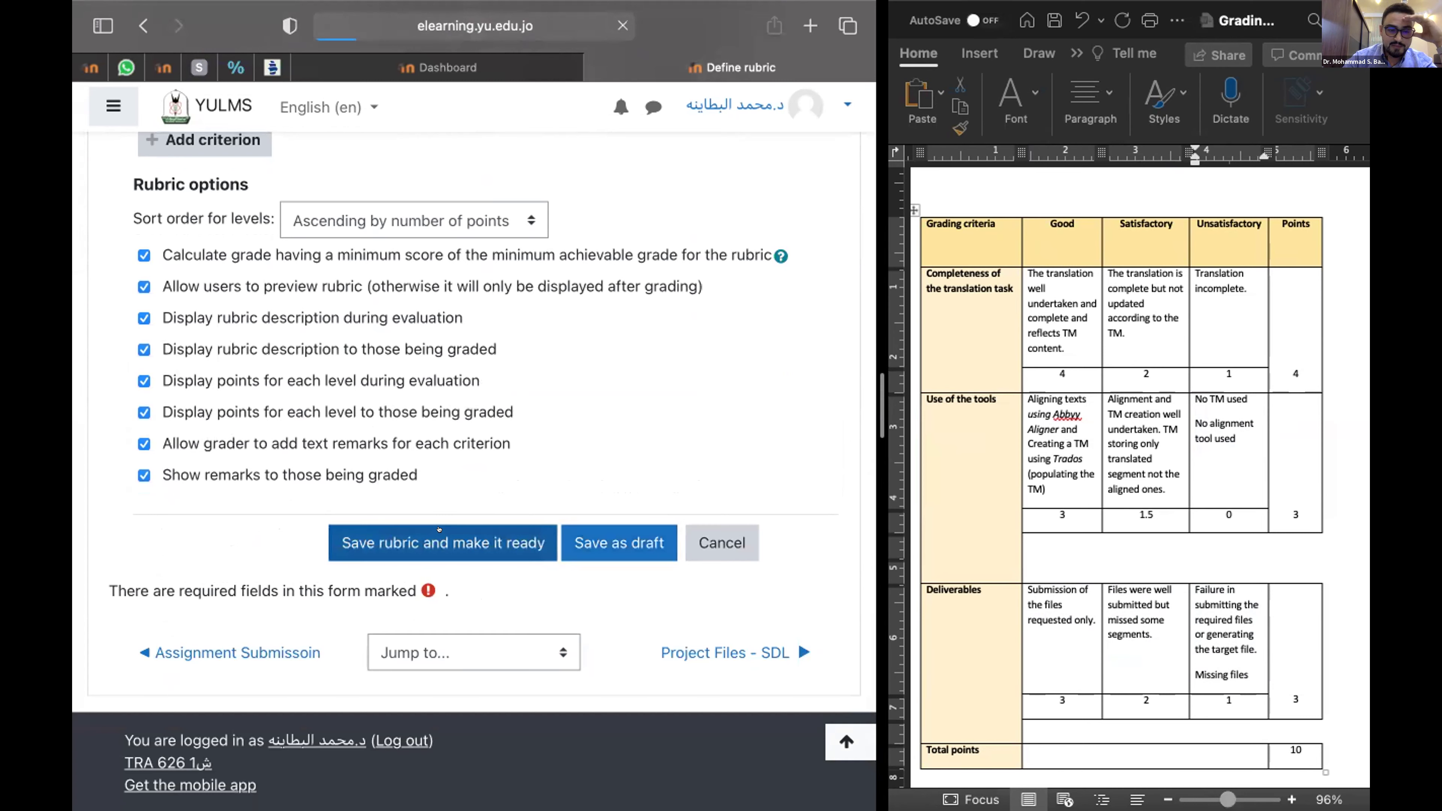
- Open the grader for the assignment and look through the rubric on the student's grading page
scroll(511, 540, down, 7)
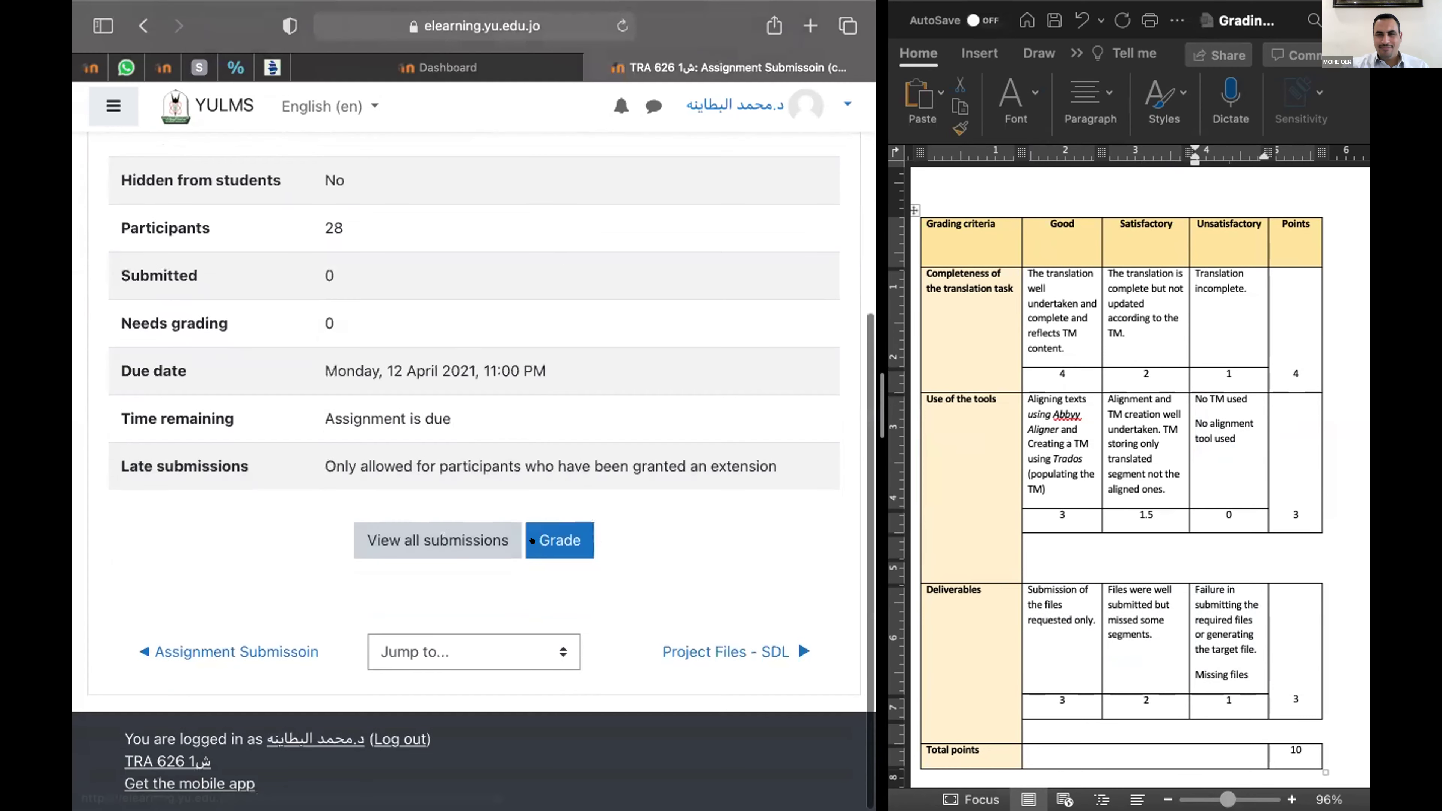
scroll(496, 425, up, 1)
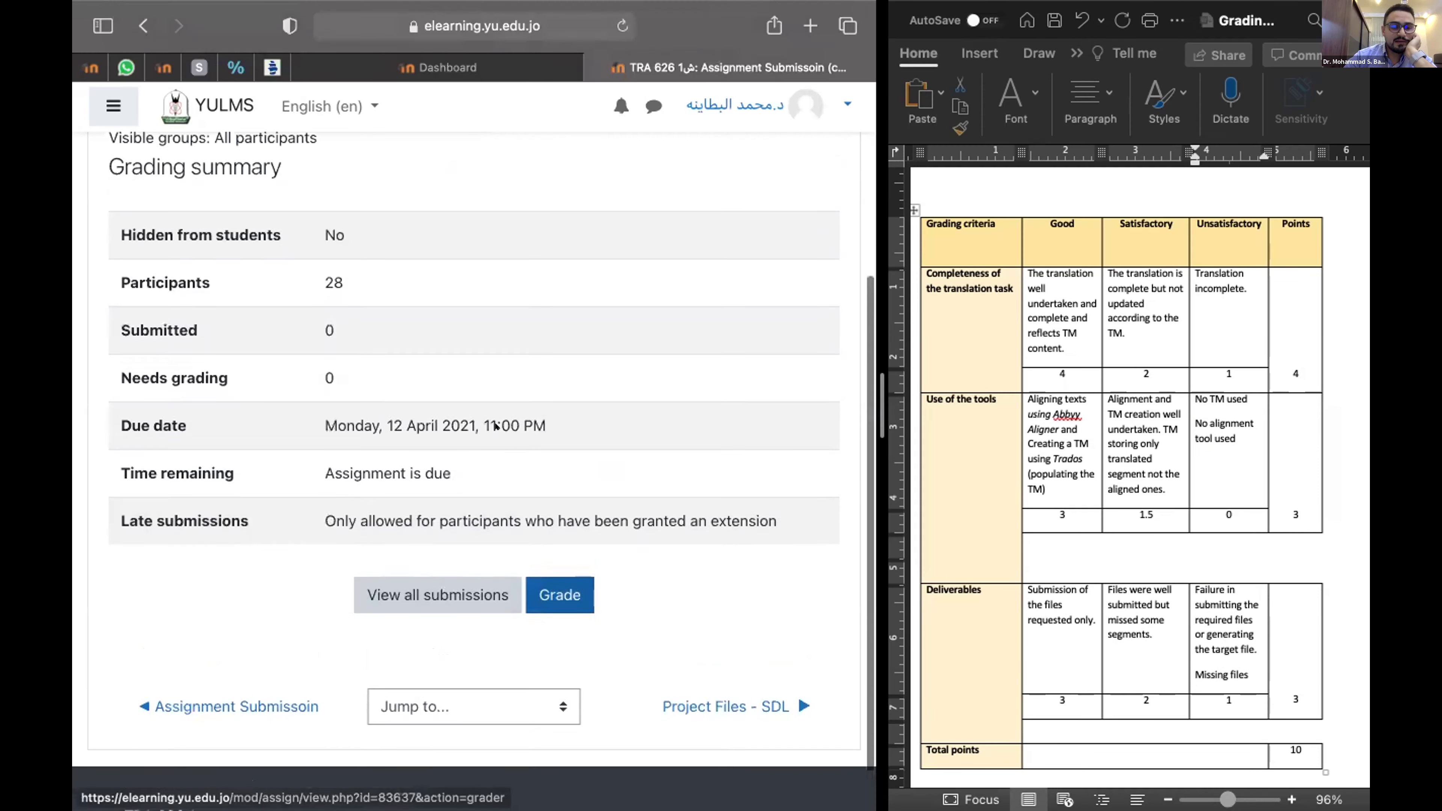
click(548, 592)
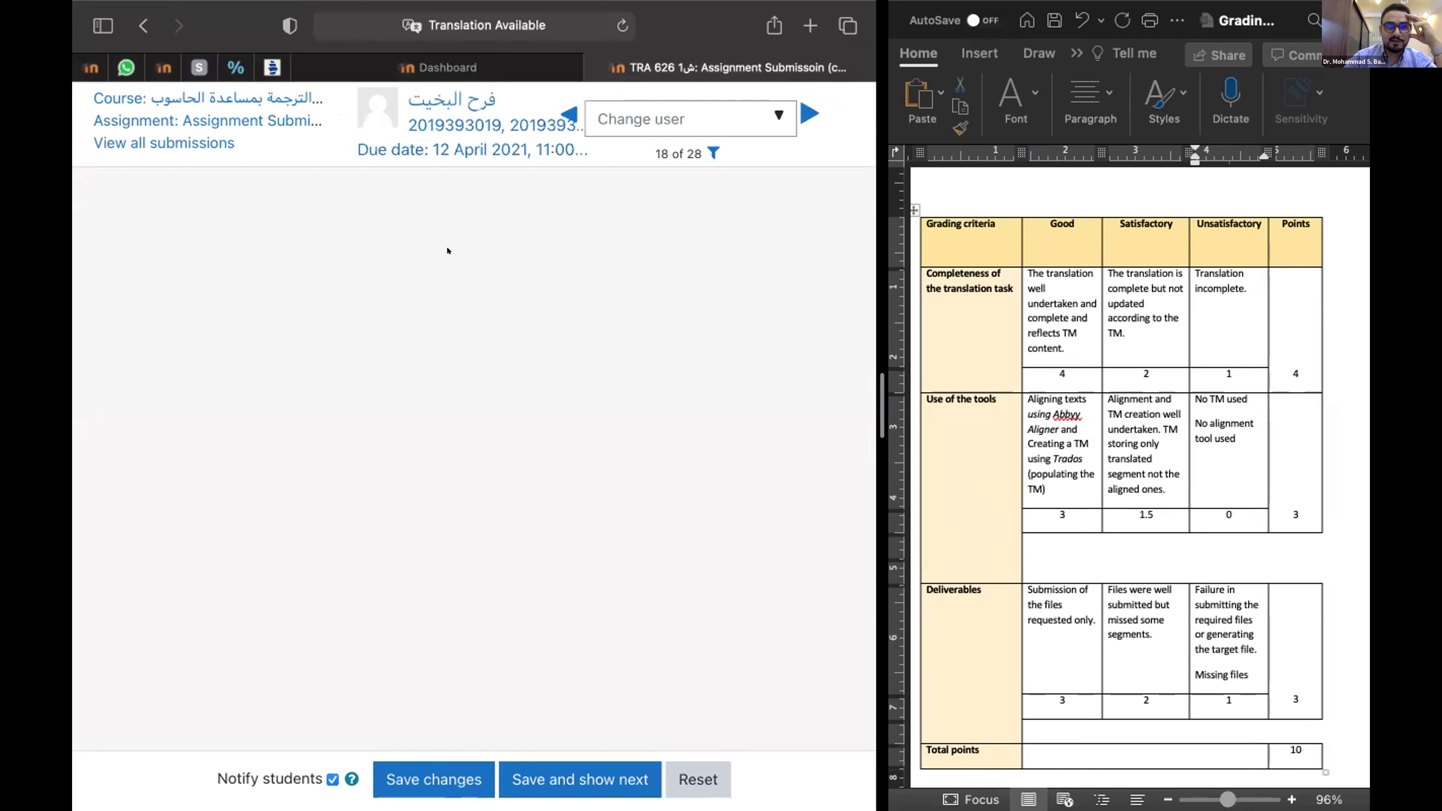
scroll(384, 430, down, 3)
scroll(384, 430, down, 10)
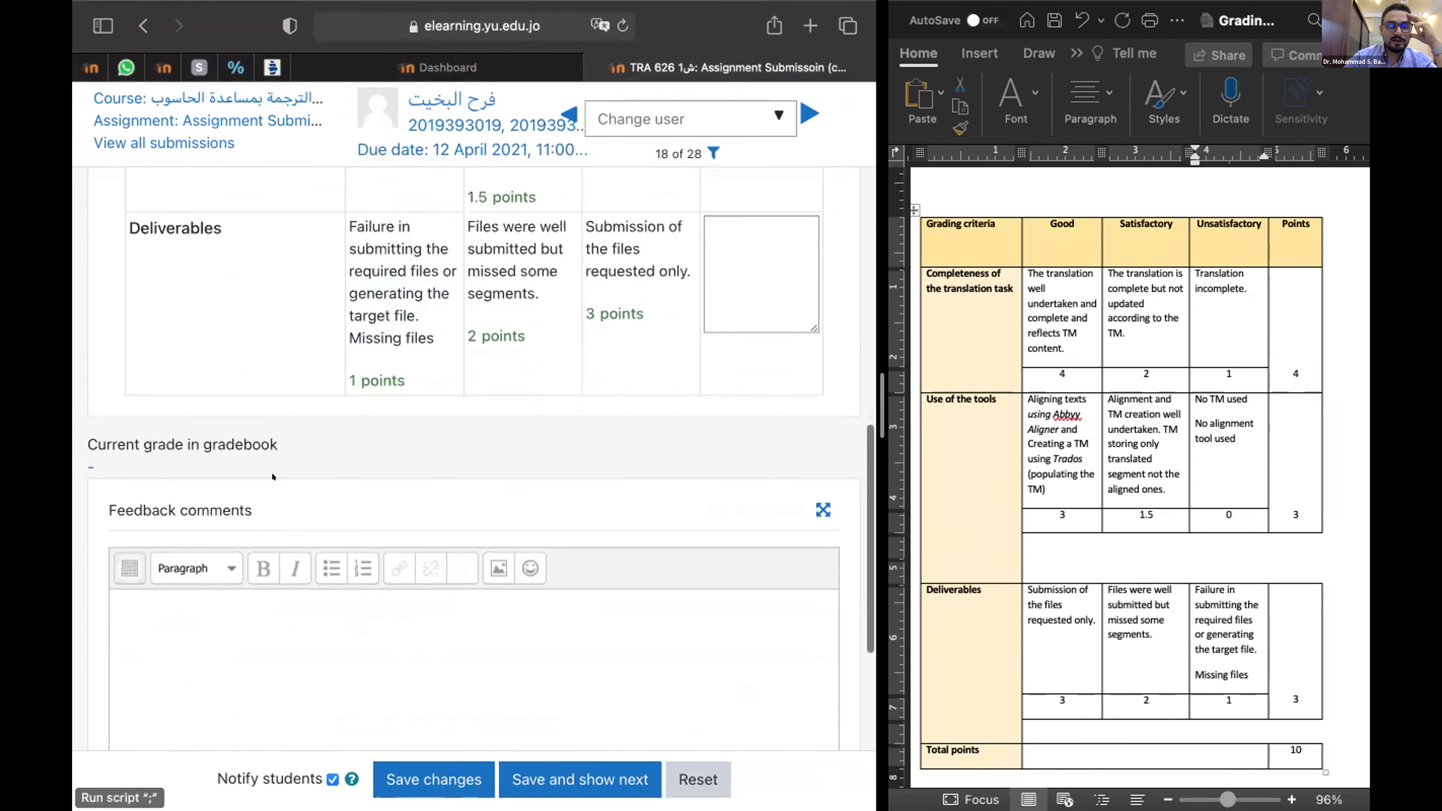
- Rate the student's Completeness of the translation task at the 4-point level of the rubric
scroll(272, 476, up, 5)
click(468, 494)
scroll(463, 492, up, 1)
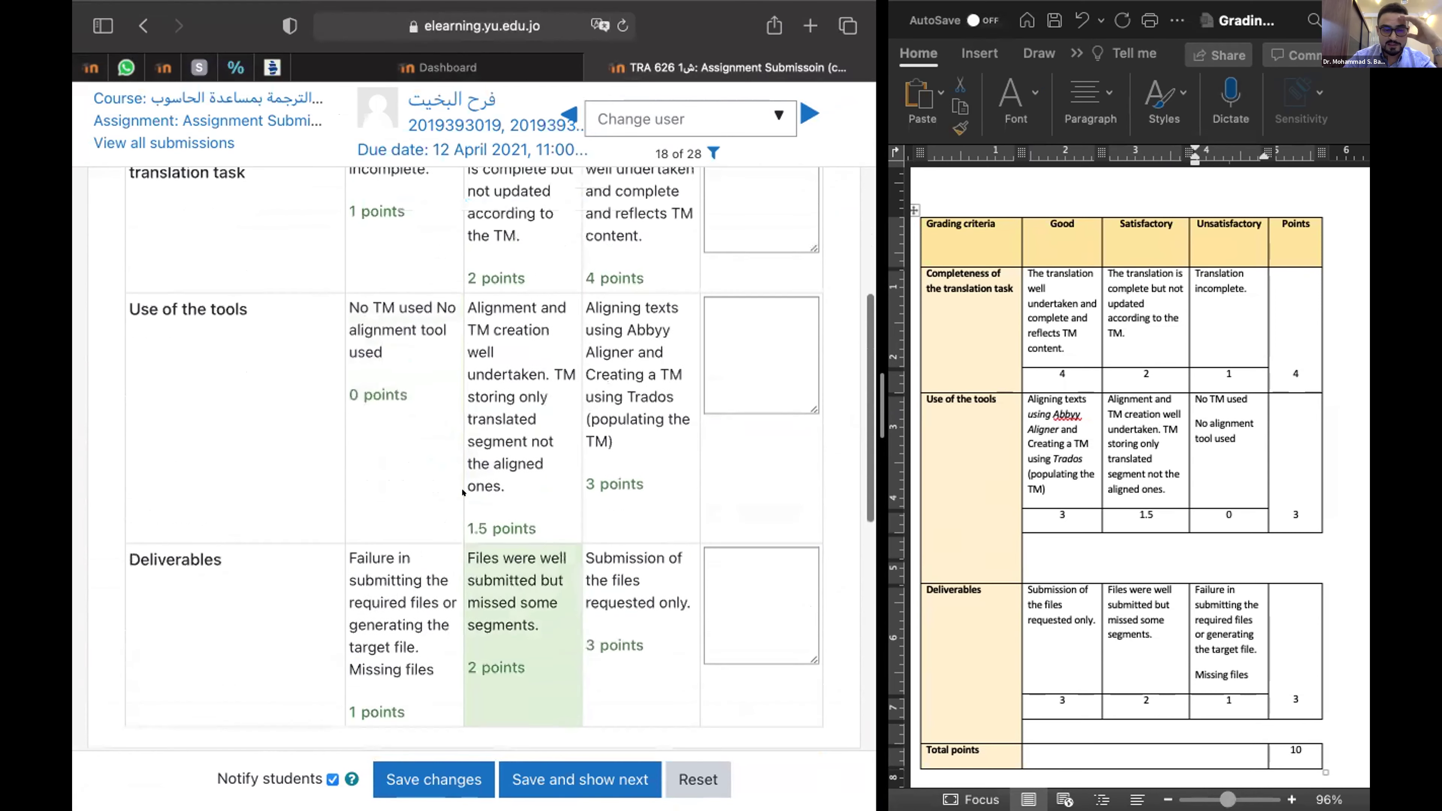
scroll(465, 492, up, 3)
click(544, 348)
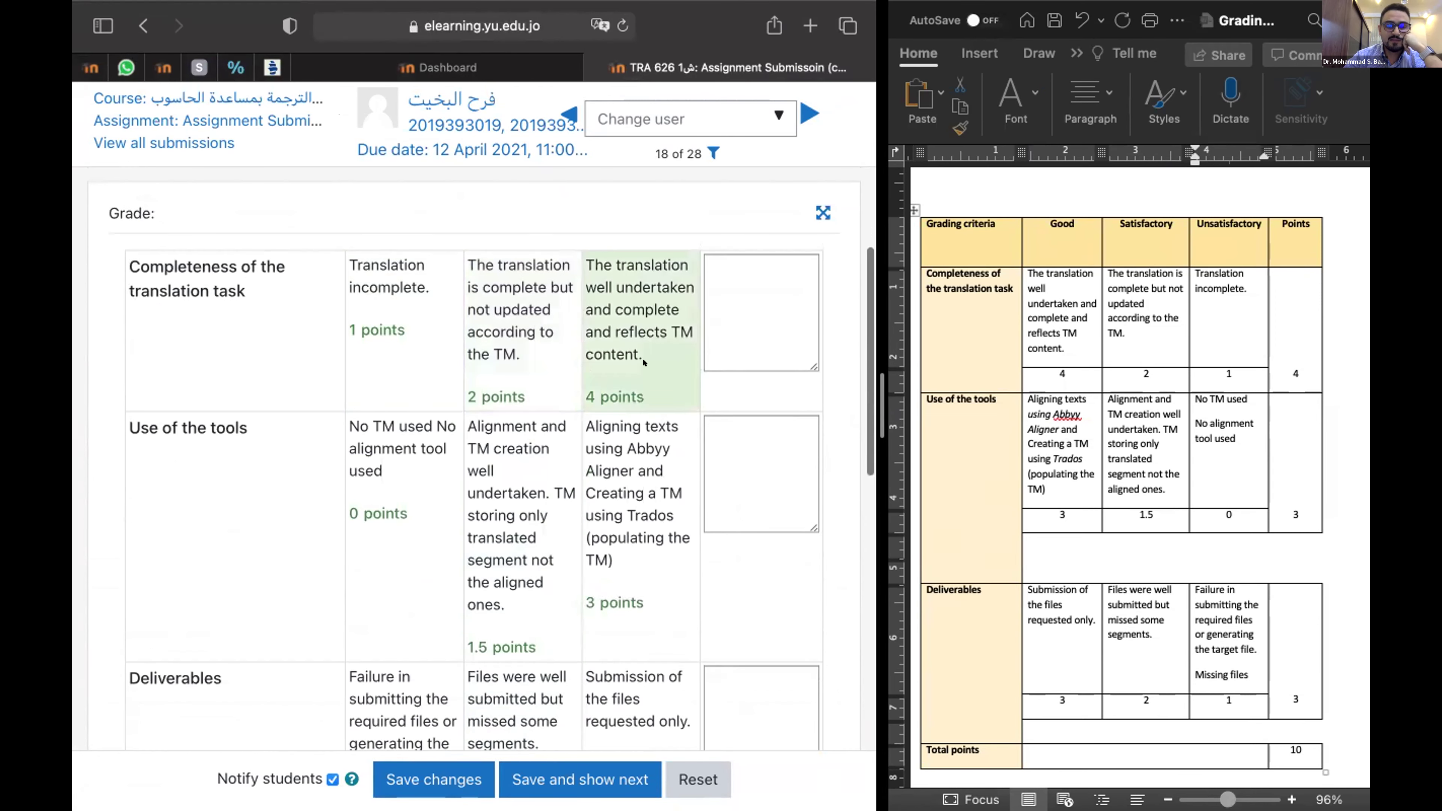
click(616, 335)
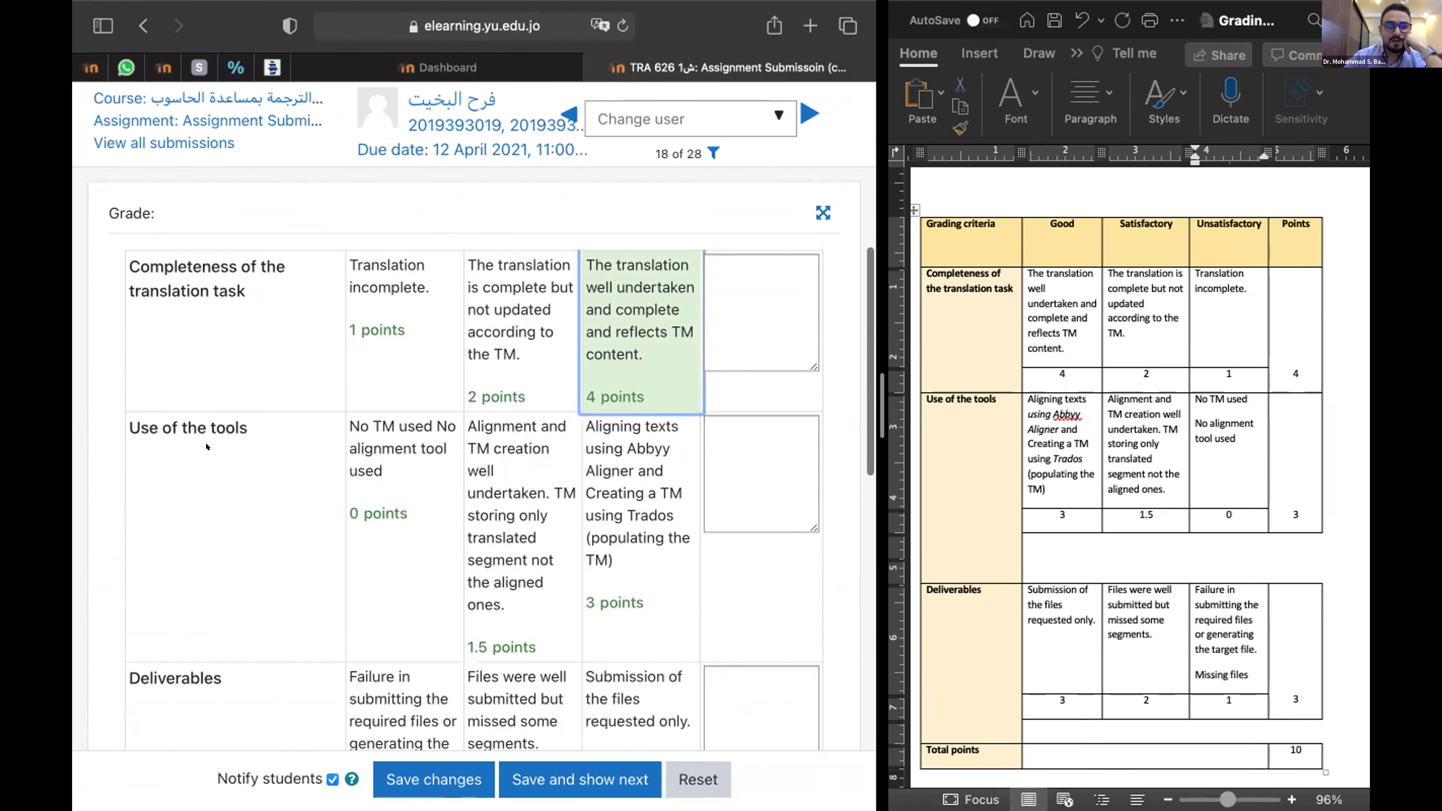
- Rate the student's Use of the tools at the 1.5-point level and Deliverables at the 3-point level
click(516, 540)
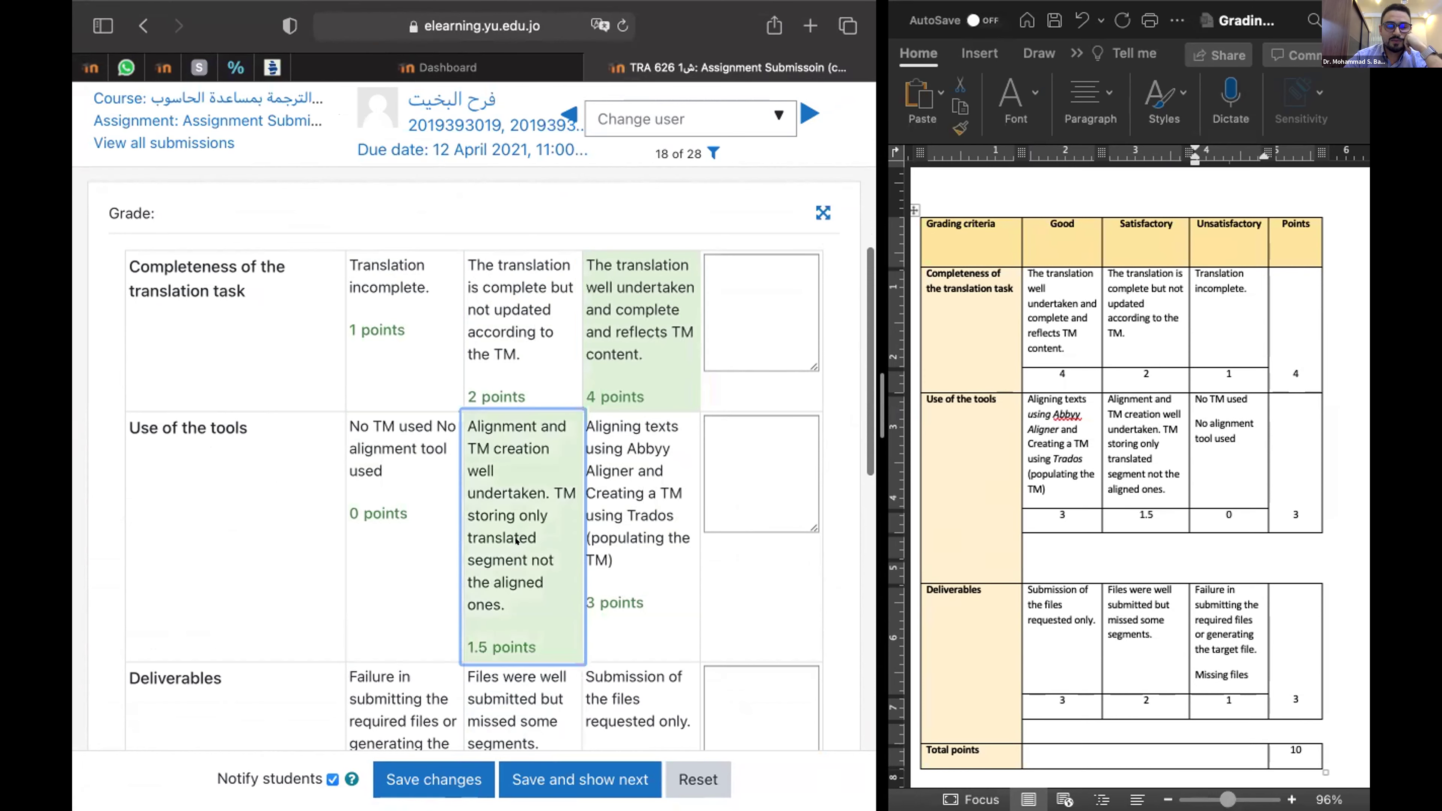
scroll(516, 540, down, 3)
scroll(284, 539, down, 2)
scroll(188, 511, down, 1)
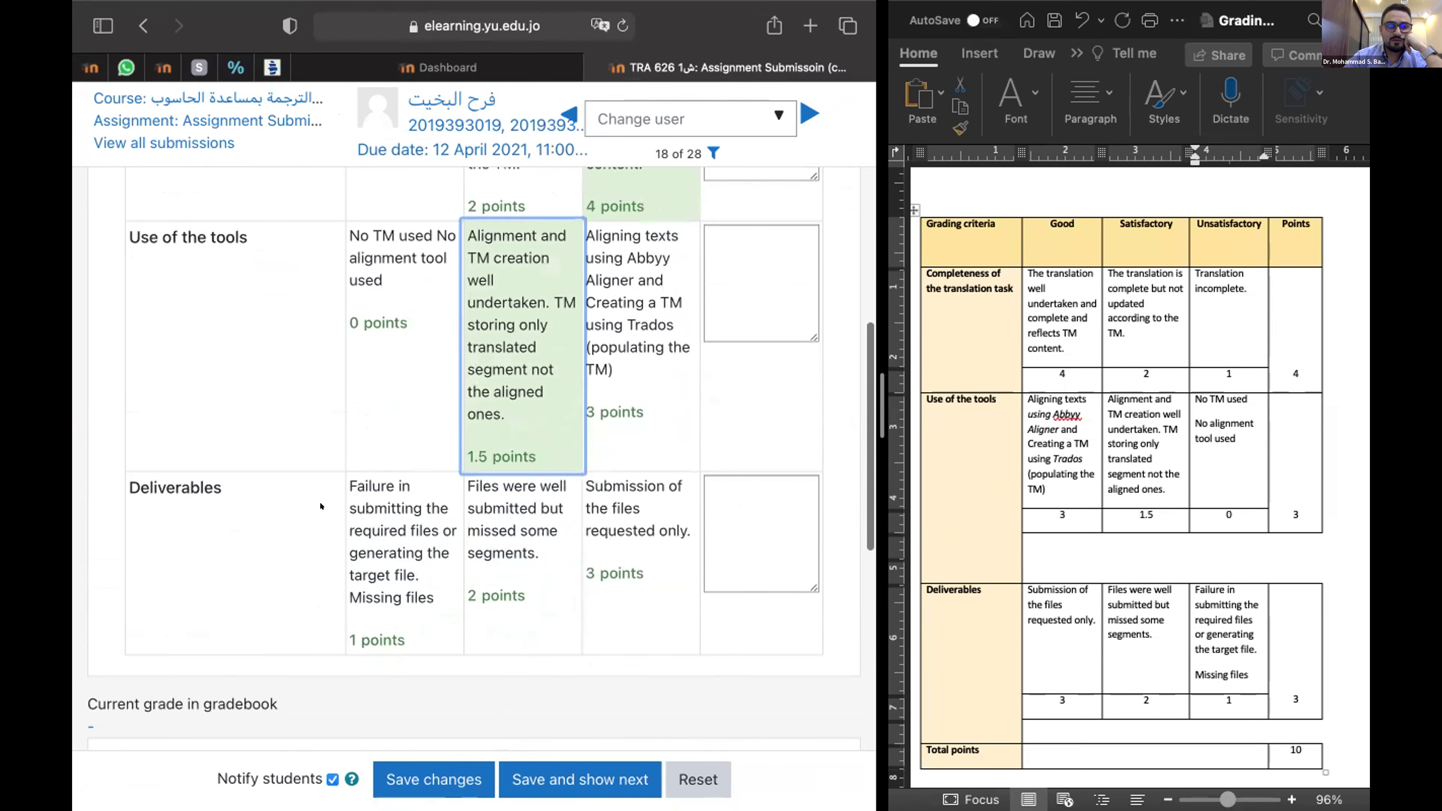
click(591, 573)
scroll(325, 591, down, 5)
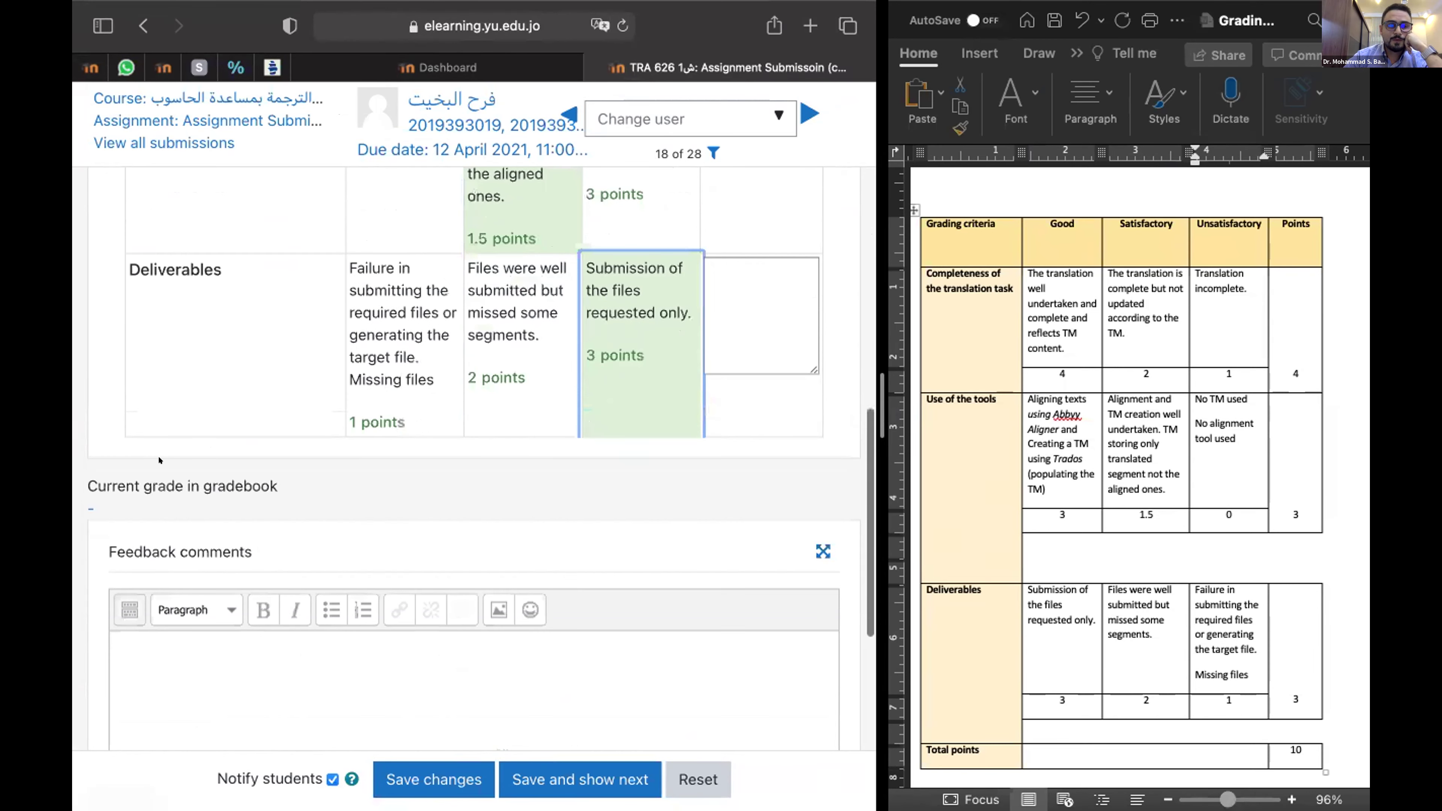
- Save the student's rubric grade and go on to the next student
scroll(324, 591, down, 3)
scroll(612, 559, down, 4)
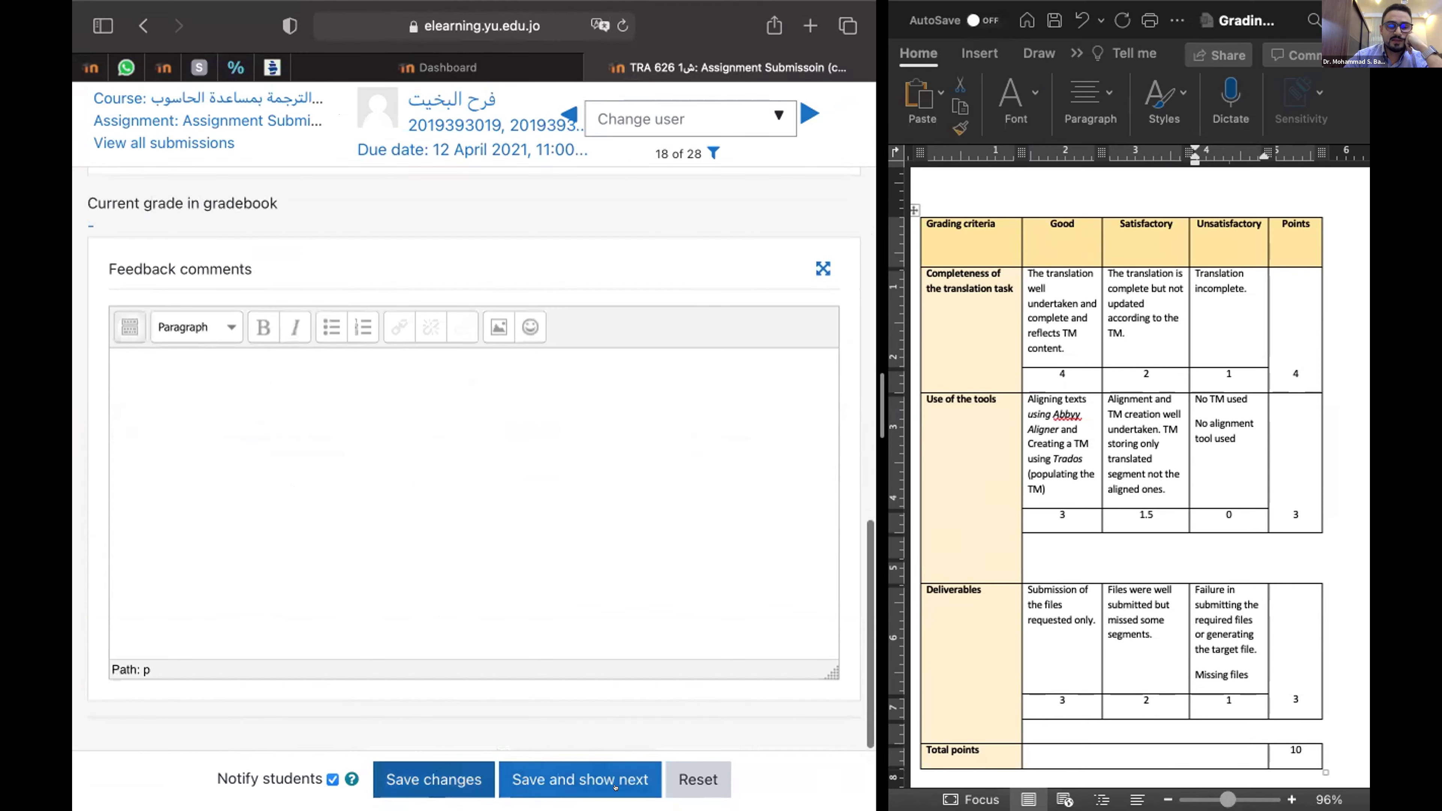
click(582, 778)
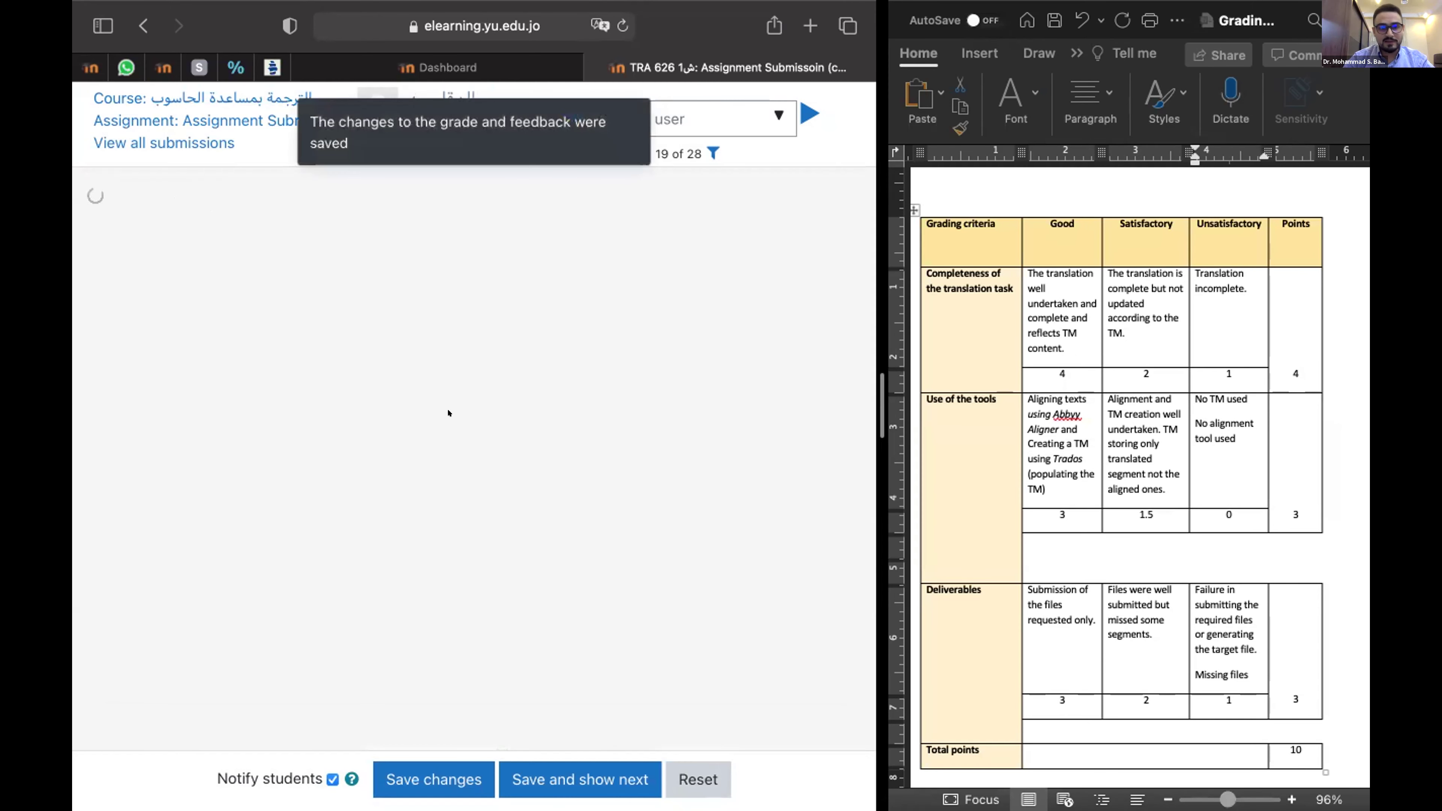
- Look over the ungraded rubric on the next student's grading page and return to the course page
scroll(516, 457, down, 5)
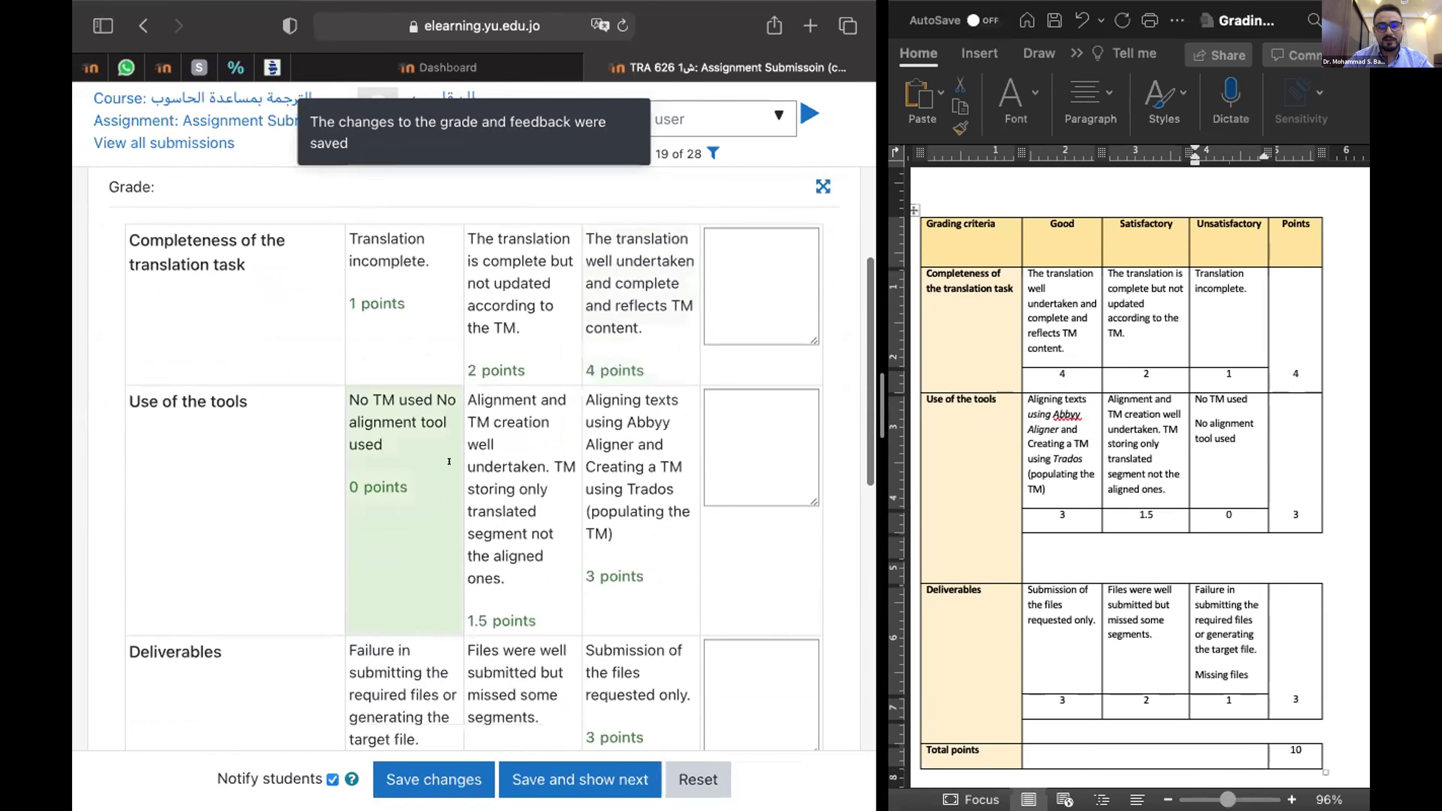
scroll(482, 474, down, 9)
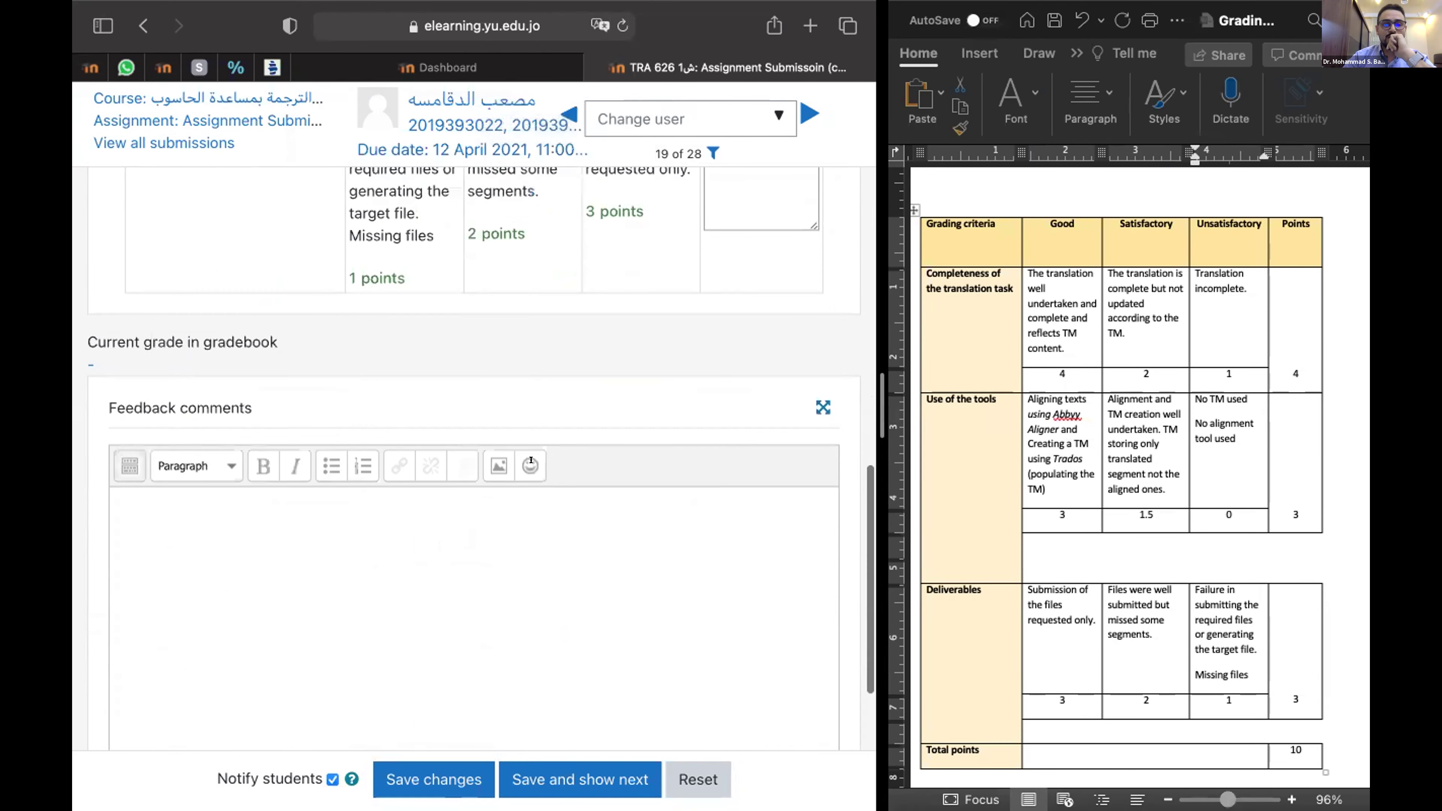
scroll(576, 429, up, 3)
scroll(576, 429, up, 5)
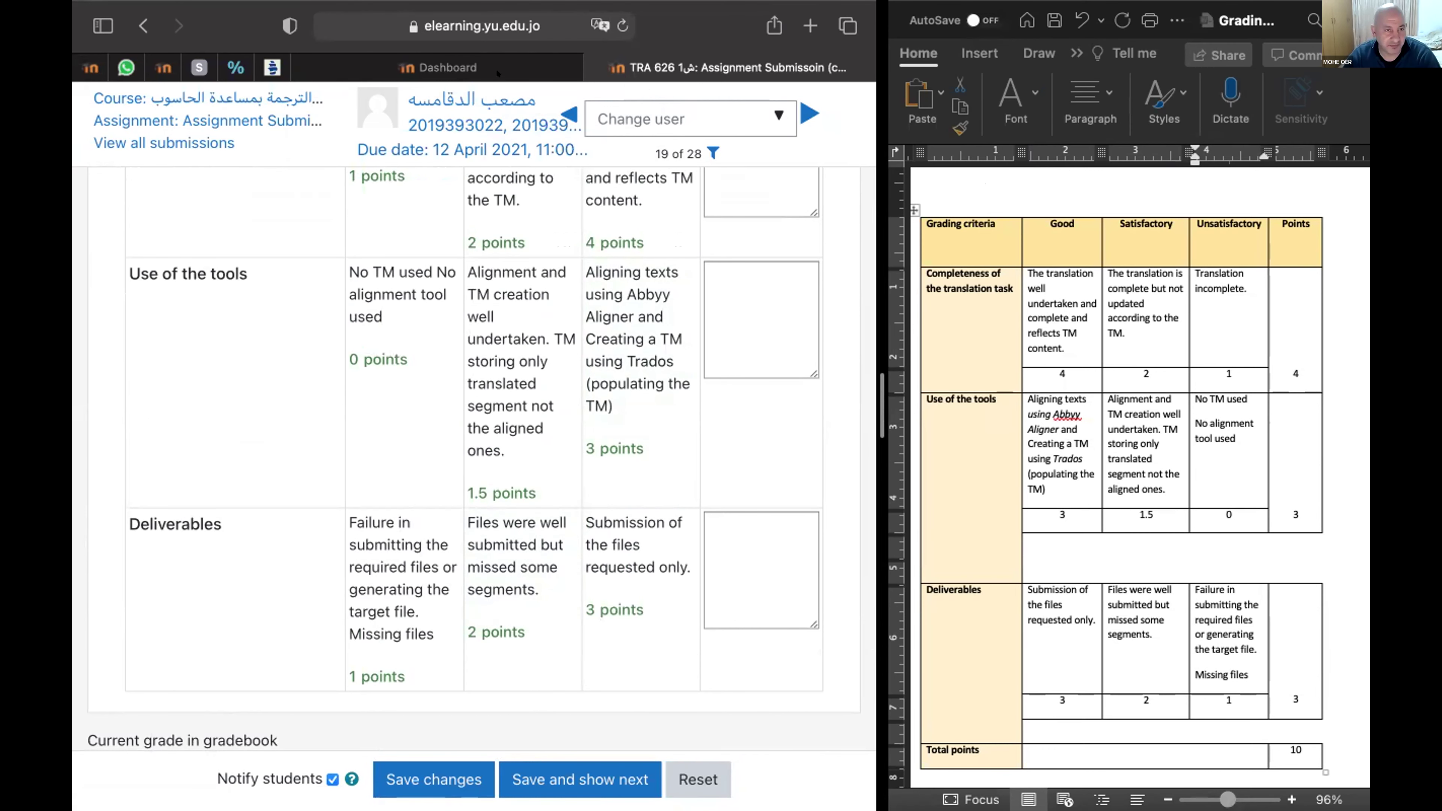
scroll(500, 82, up, 3)
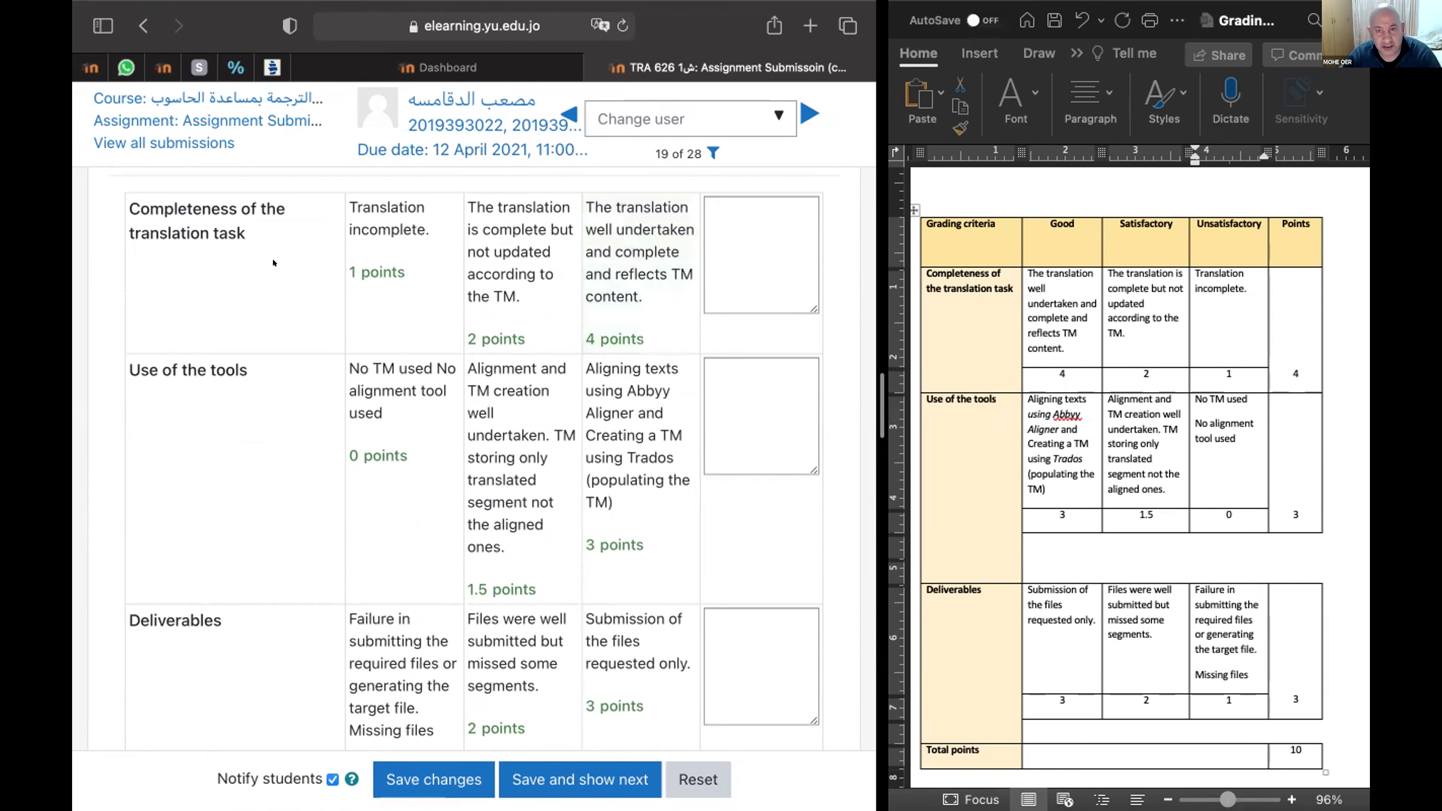
scroll(646, 298, up, 5)
click(195, 107)
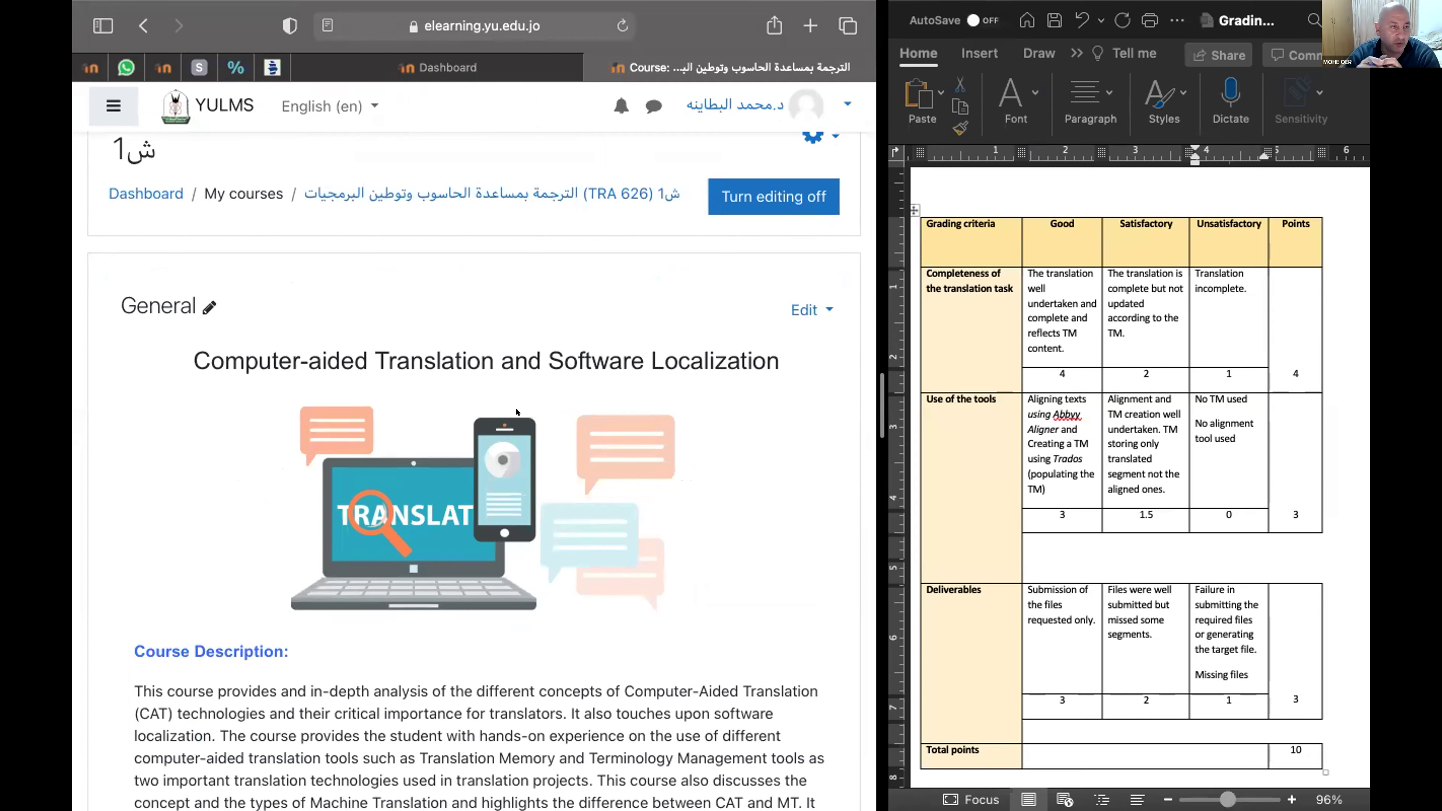
scroll(537, 411, down, 1)
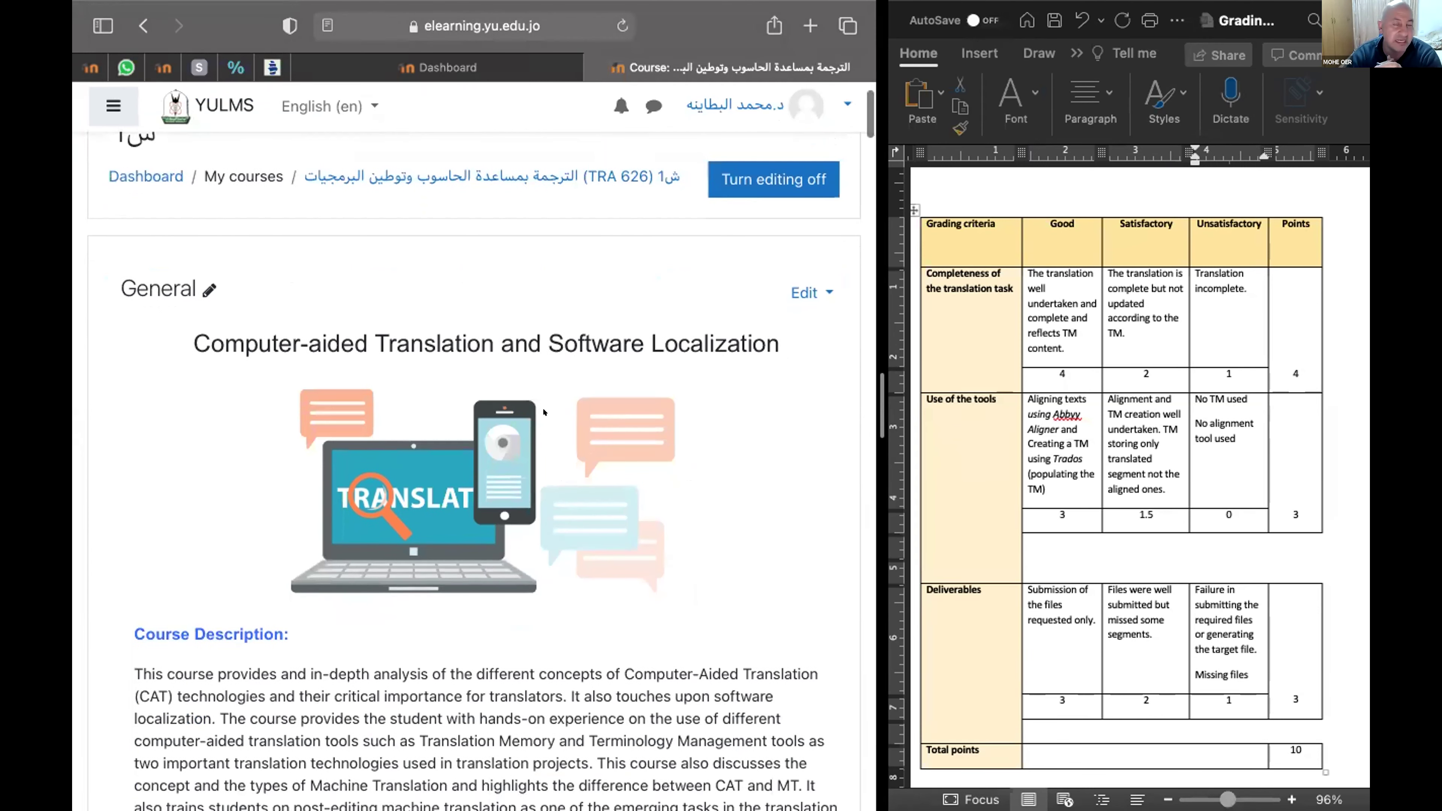
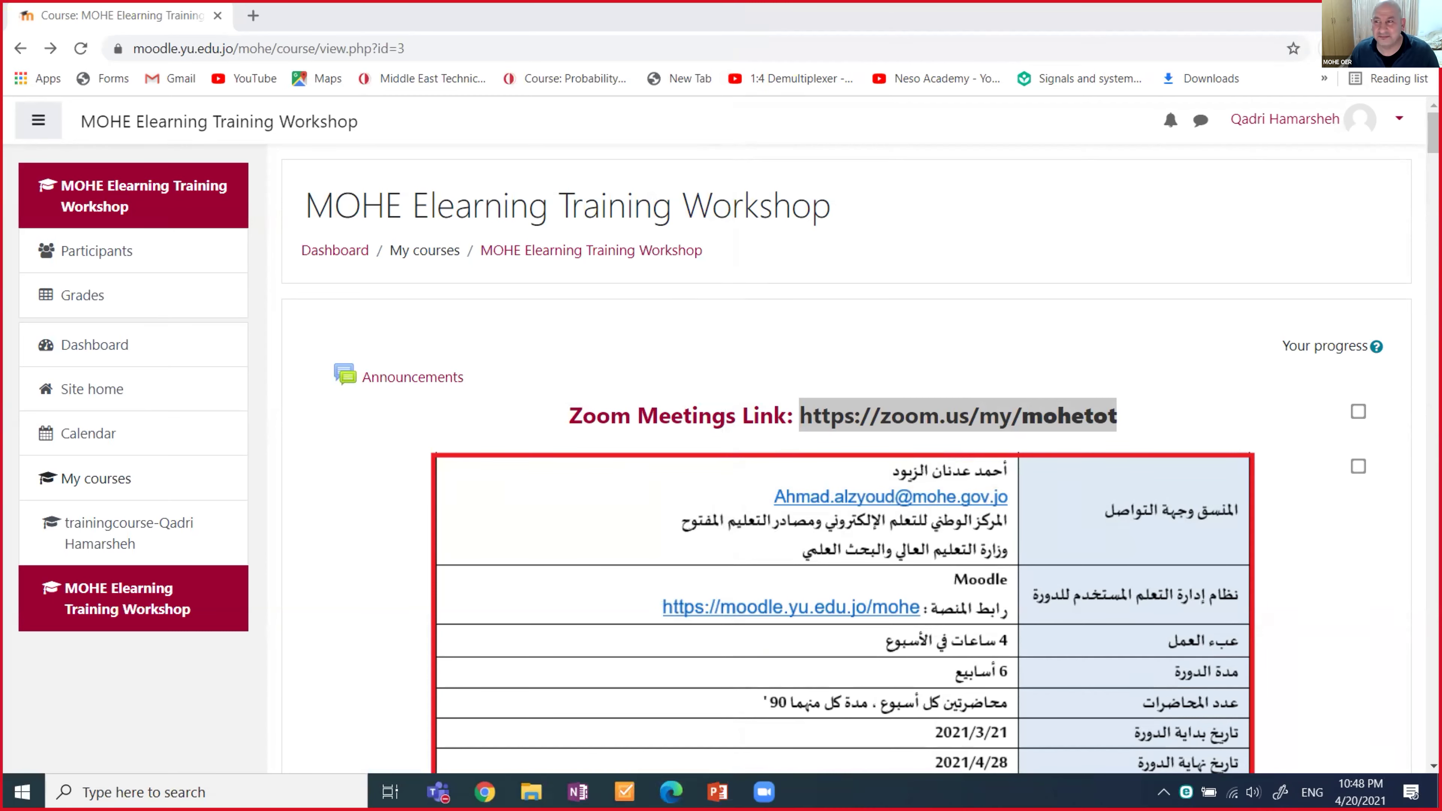
- Switch to the Socrative home page in Edge and log in as a teacher
click(772, 798)
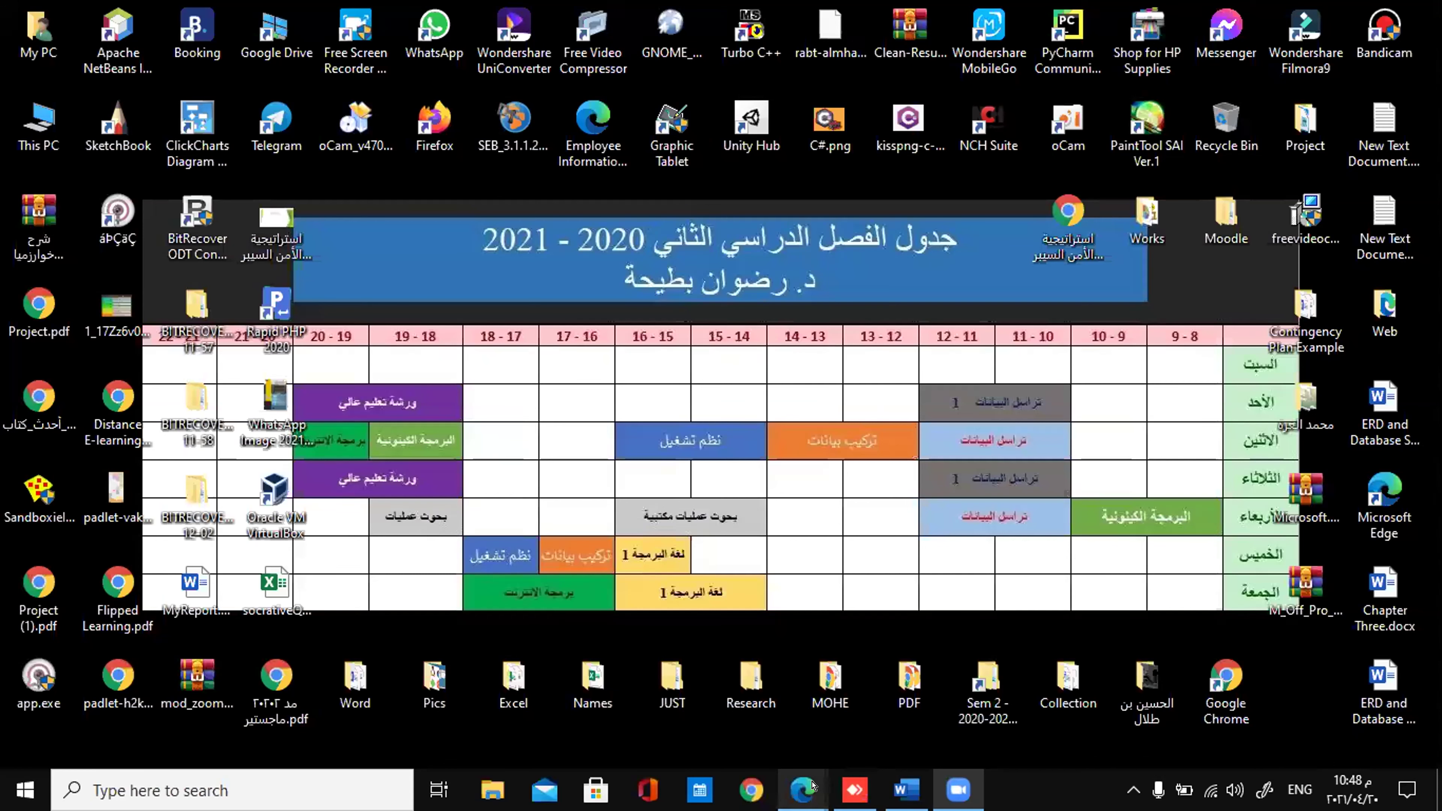
mouse_move(802, 790)
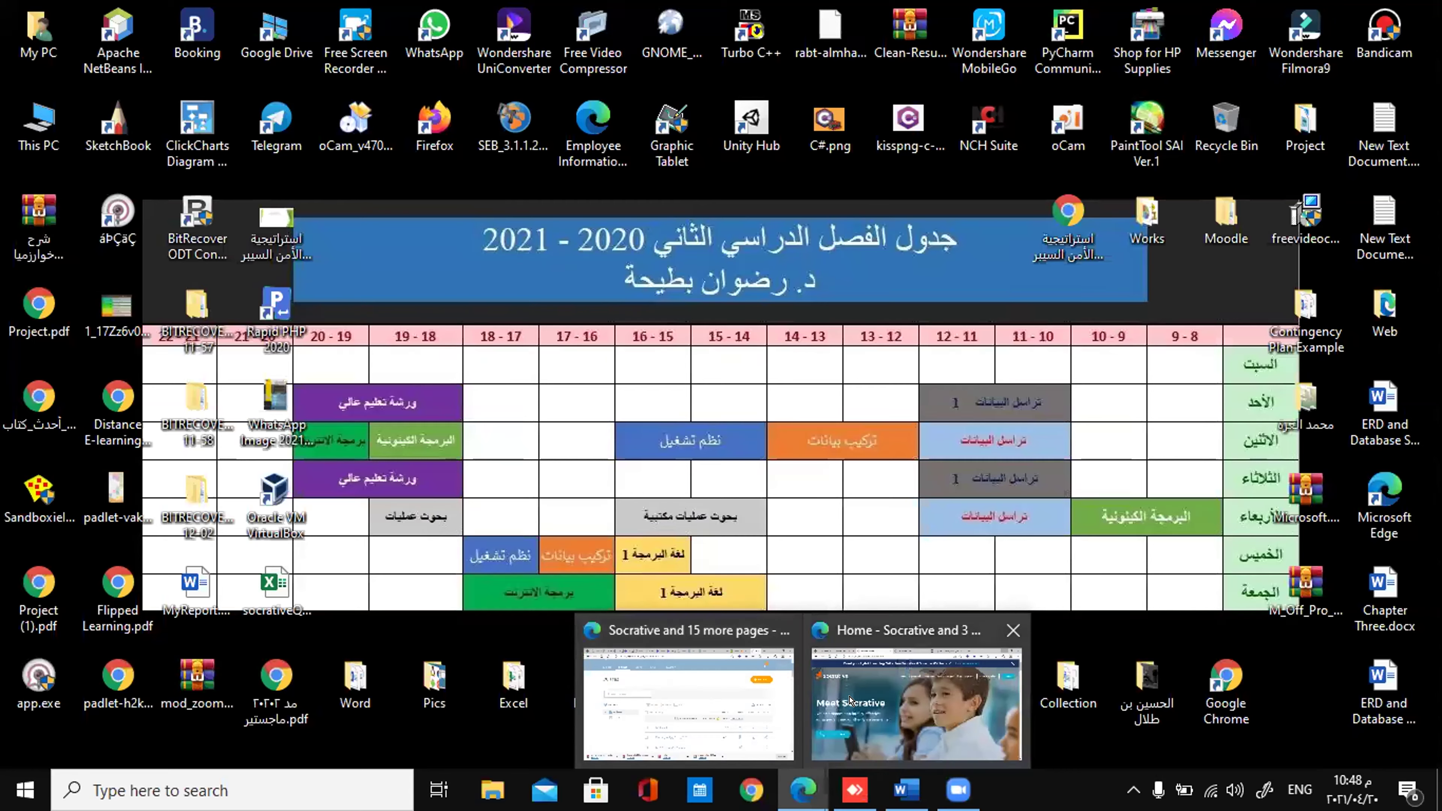
click(916, 705)
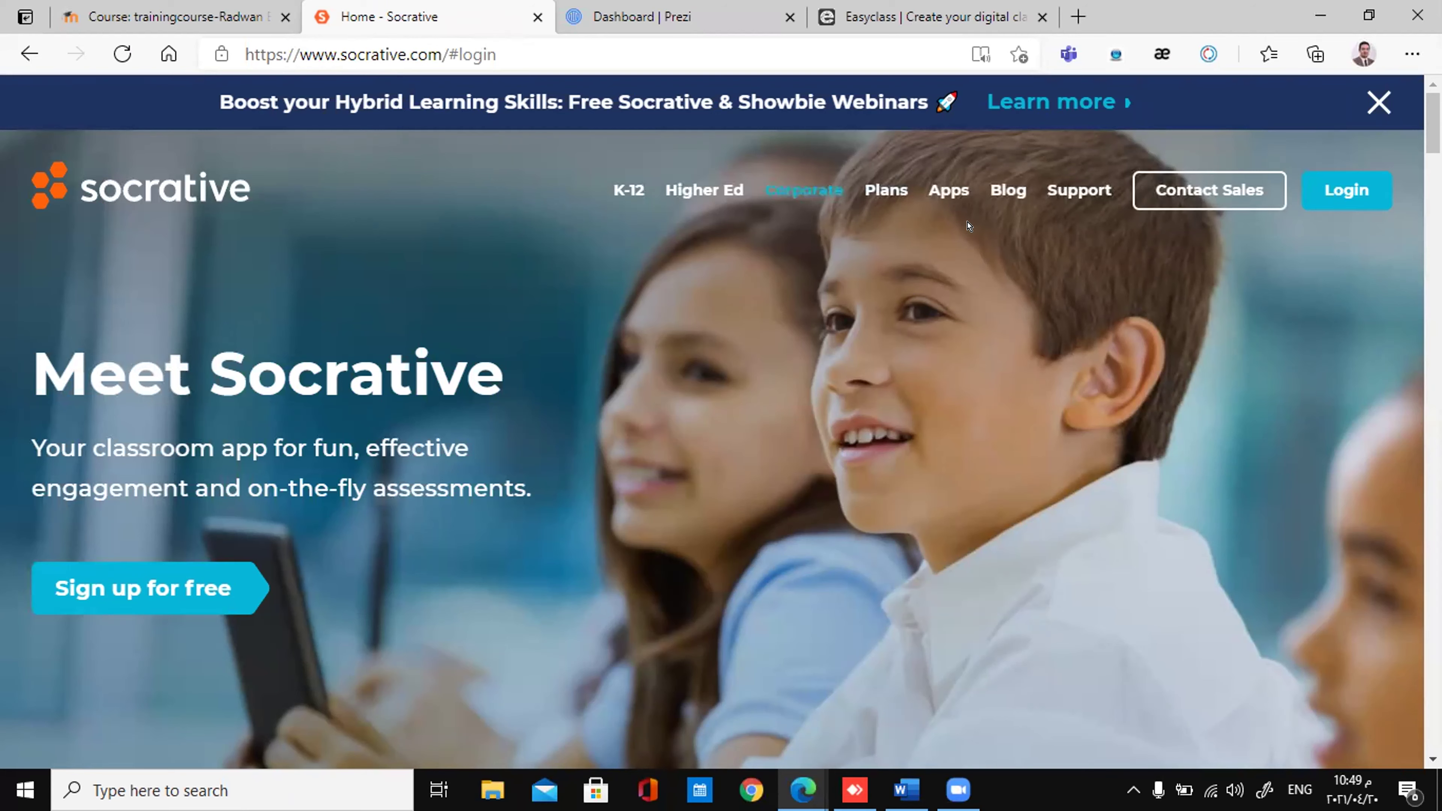
click(1336, 181)
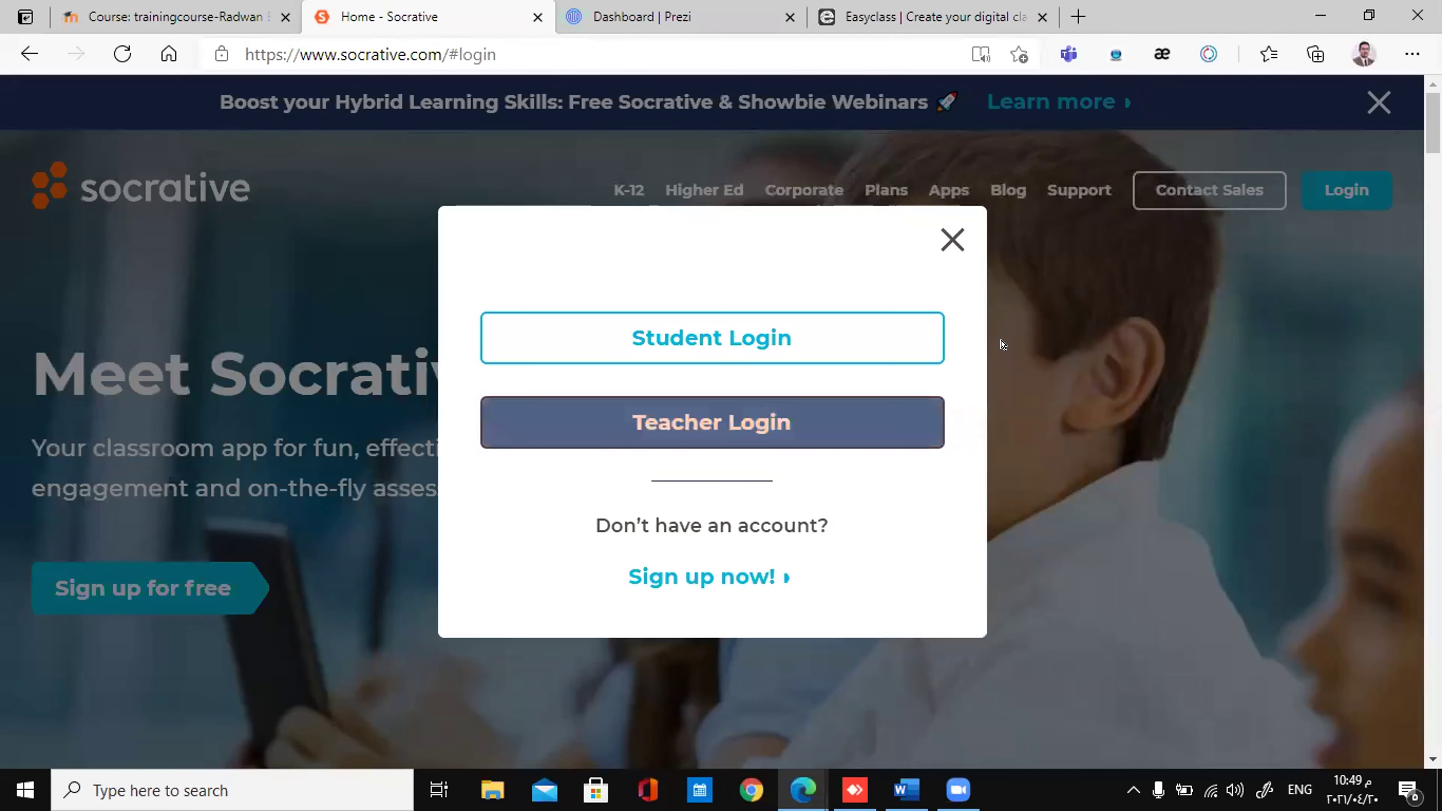
click(831, 446)
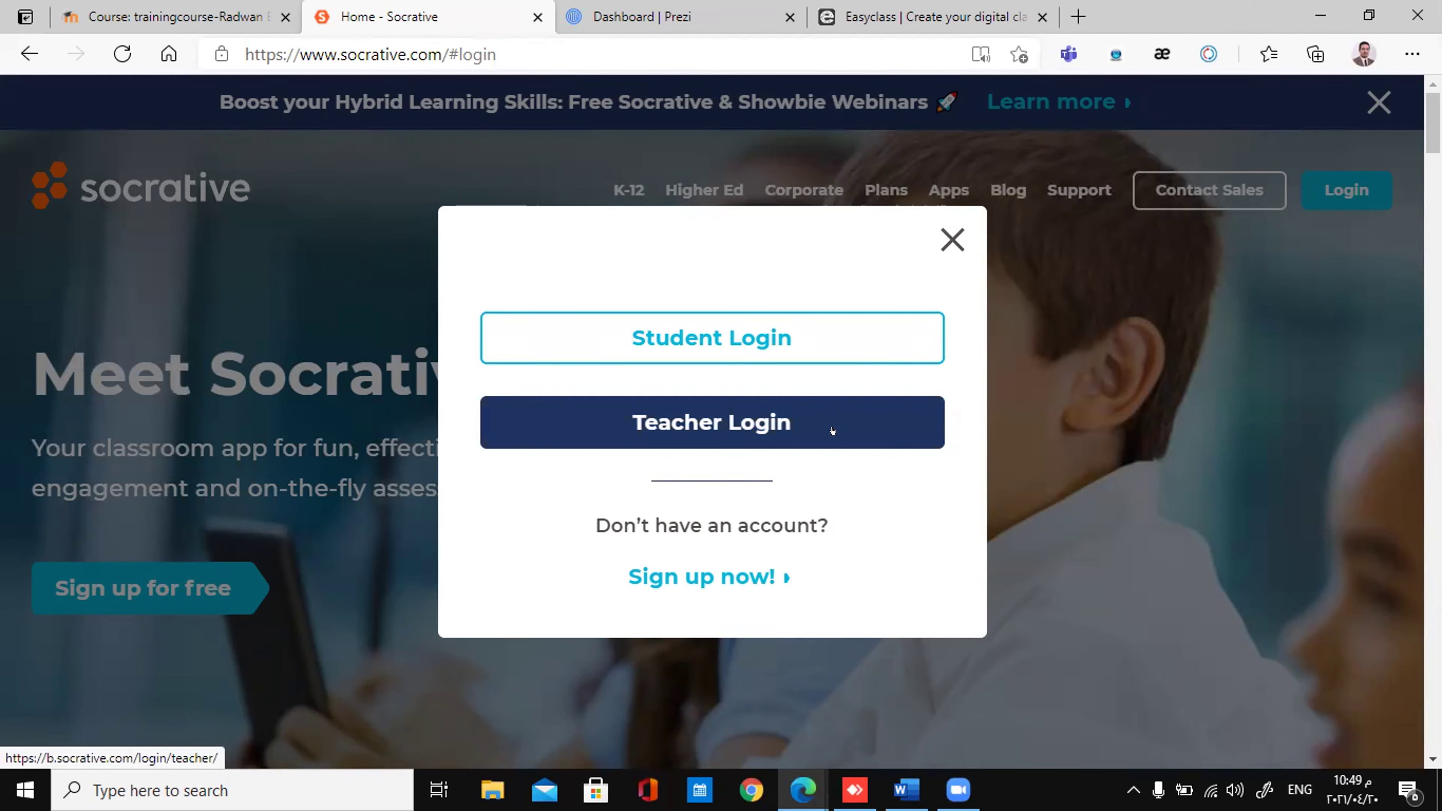
click(799, 415)
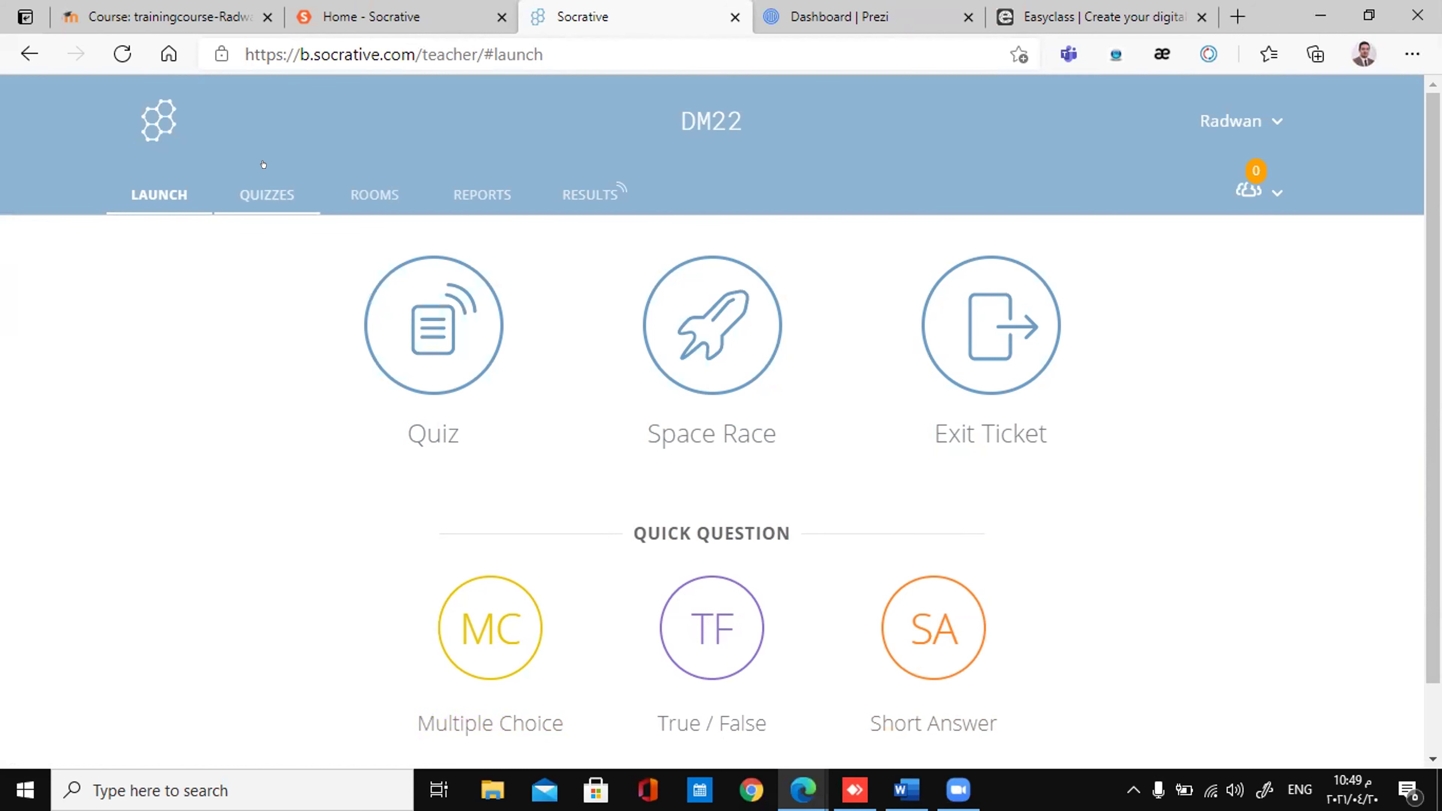
- Open the list of quizzes in the Socrative account and look through it
click(265, 192)
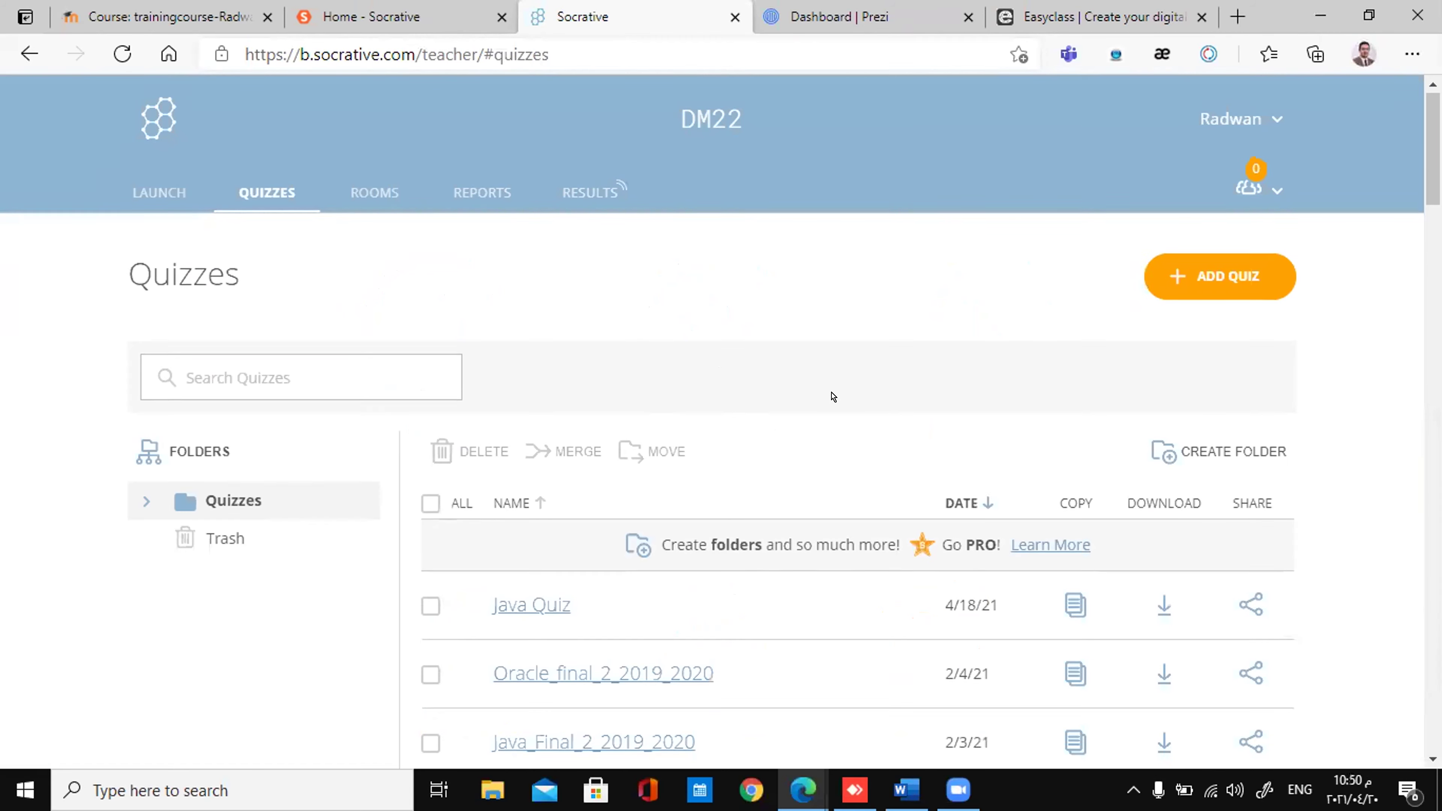
scroll(835, 392, down, 3)
scroll(832, 396, down, 12)
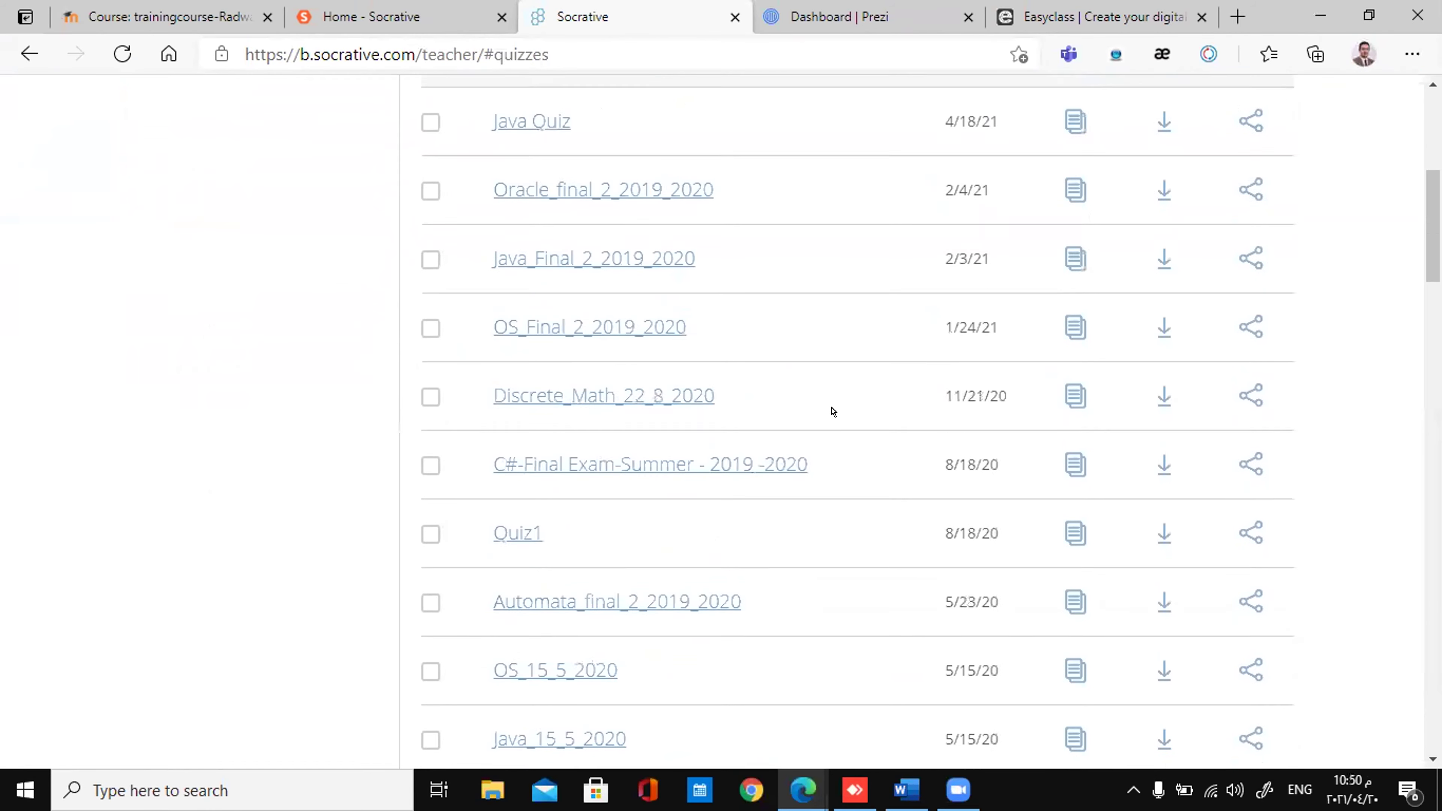
scroll(832, 443, down, 7)
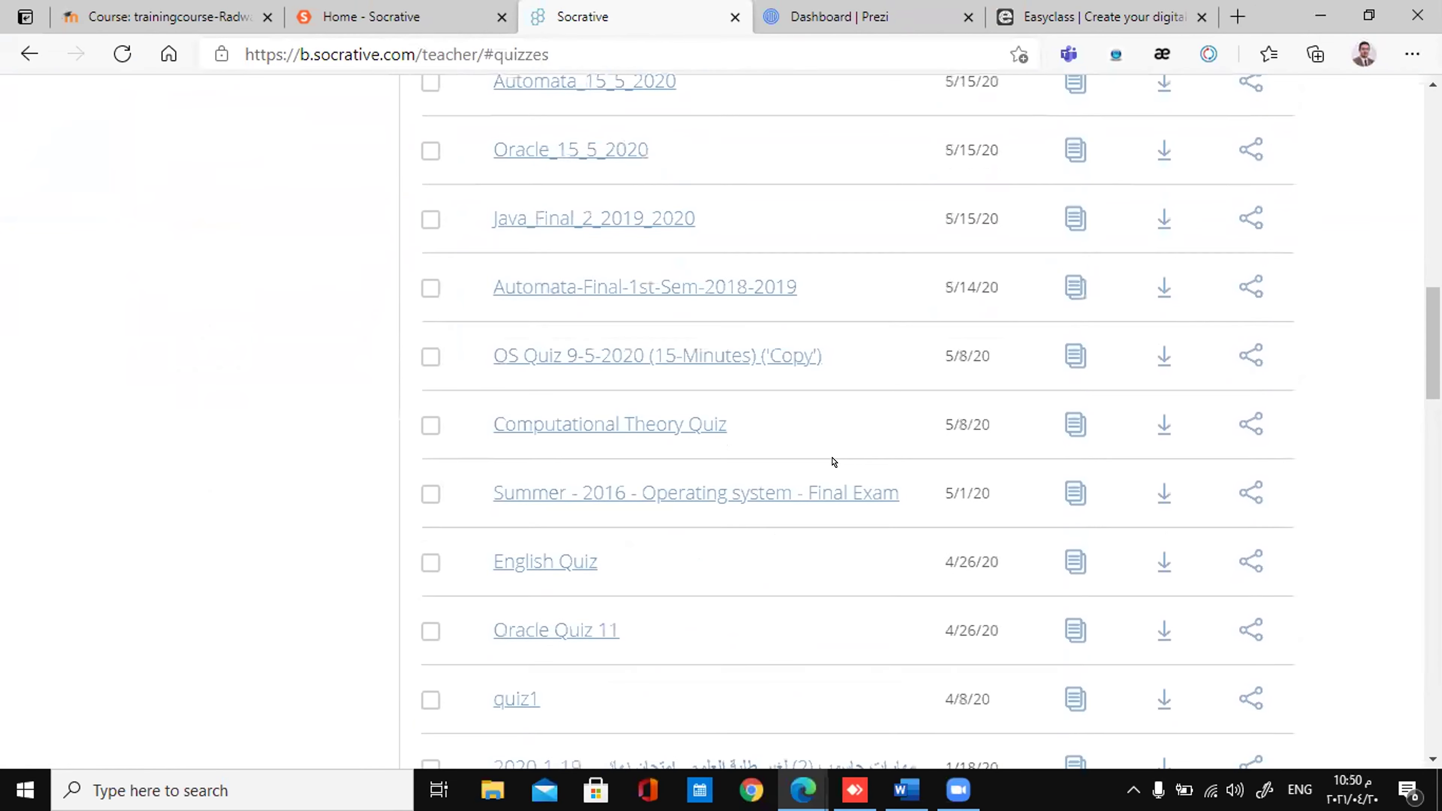
scroll(832, 465, up, 7)
scroll(832, 465, up, 11)
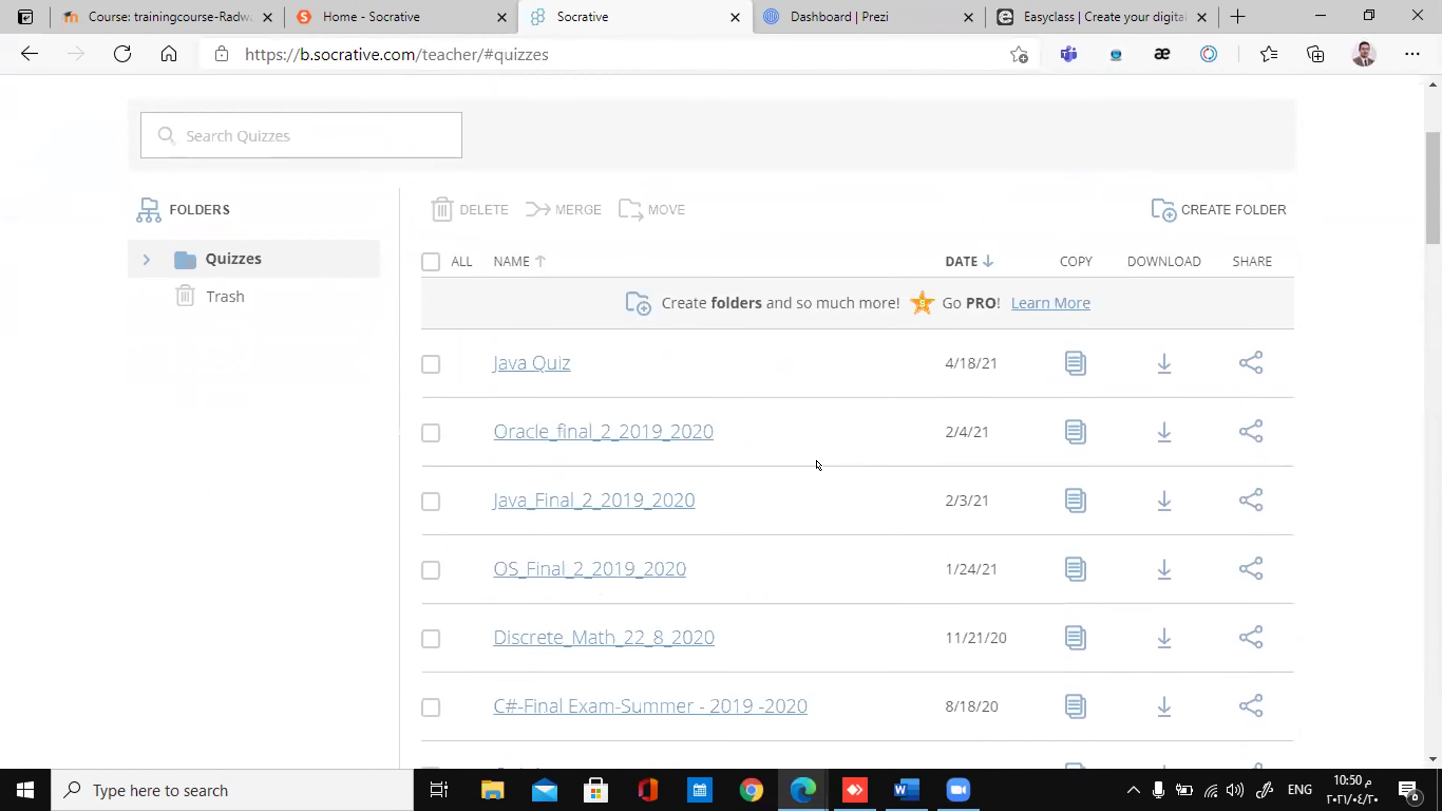
- Open the Oracle_final_2_2019_2020 quiz and look through its multiple-choice questions and marked answers
click(632, 500)
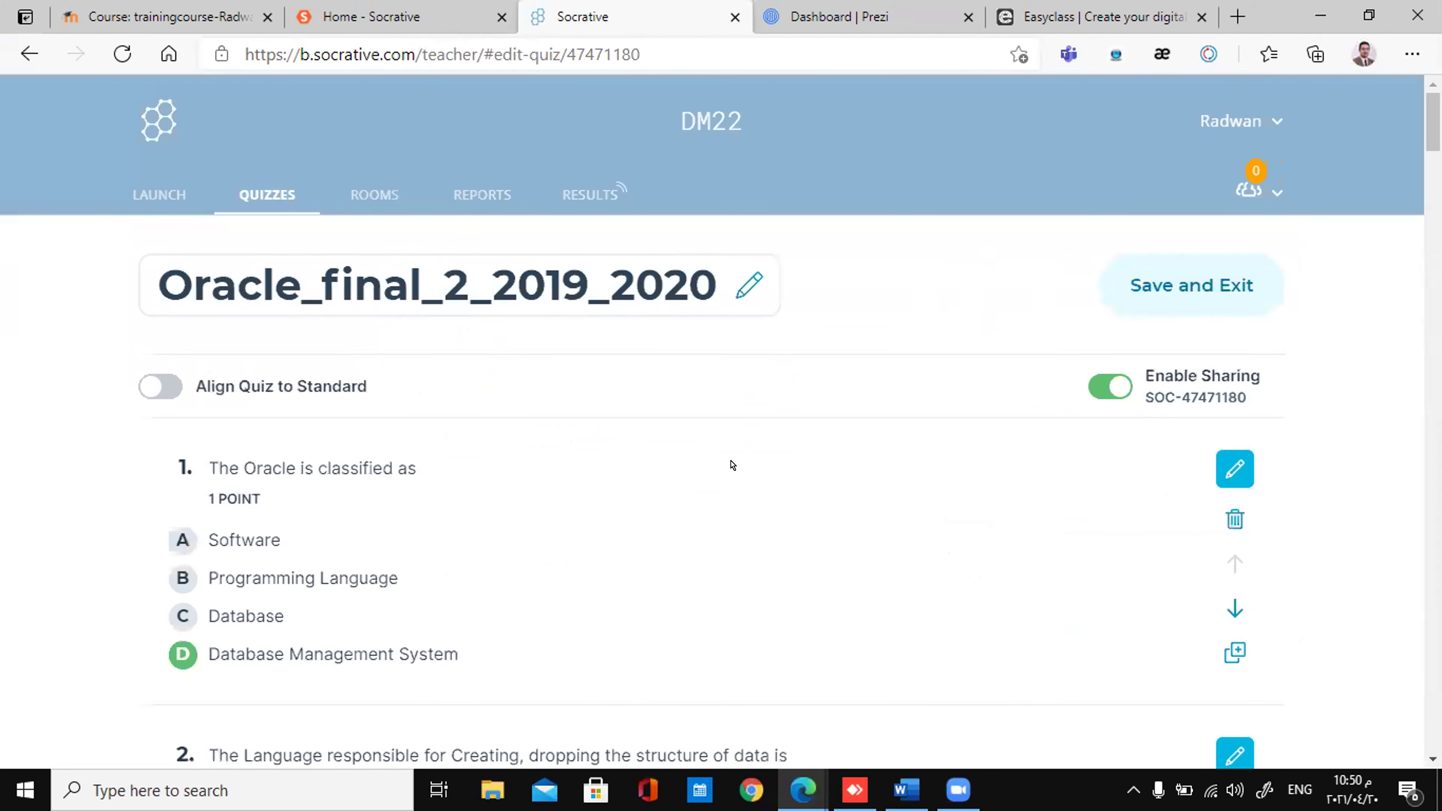
scroll(731, 467, down, 3)
scroll(738, 463, down, 10)
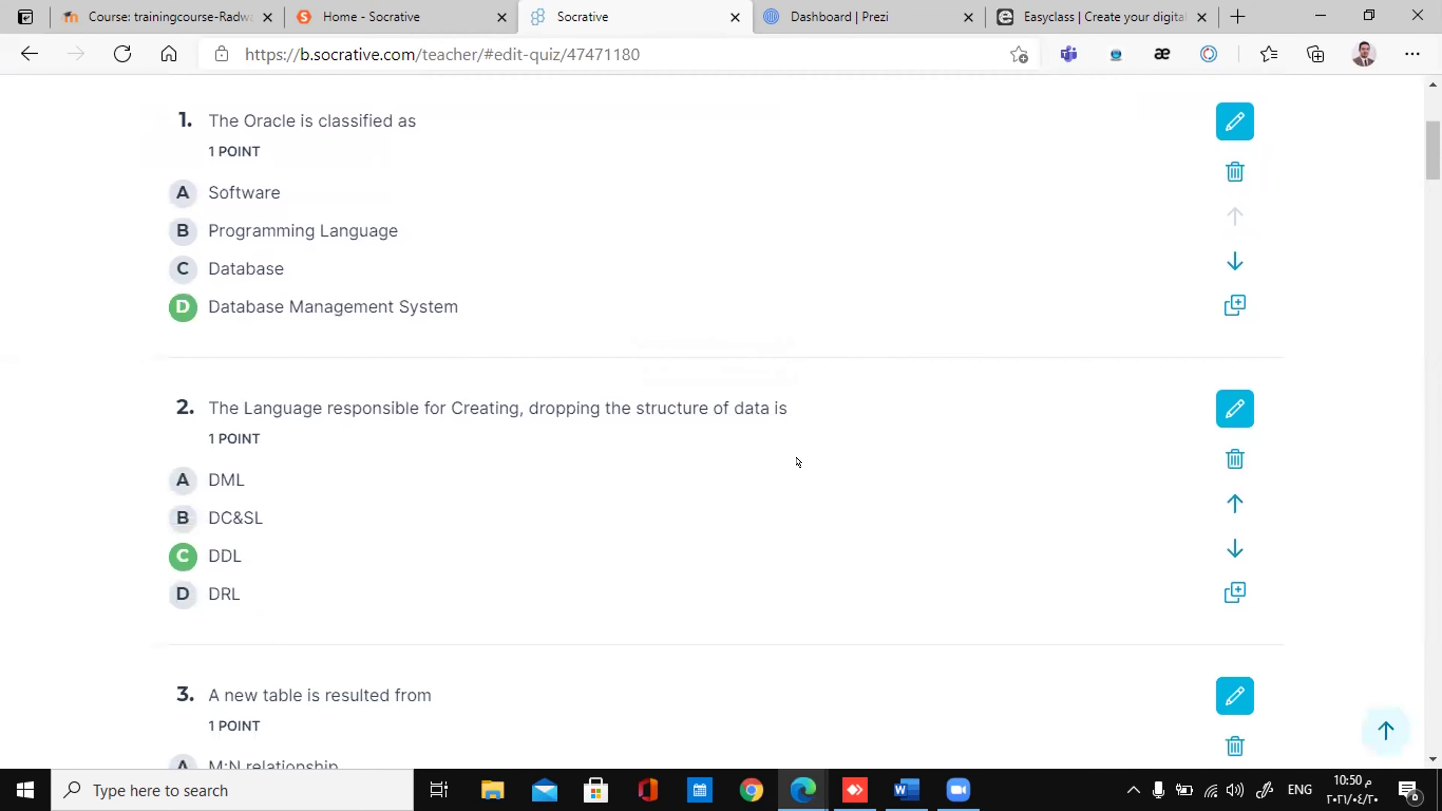
scroll(800, 483, down, 5)
scroll(811, 492, up, 8)
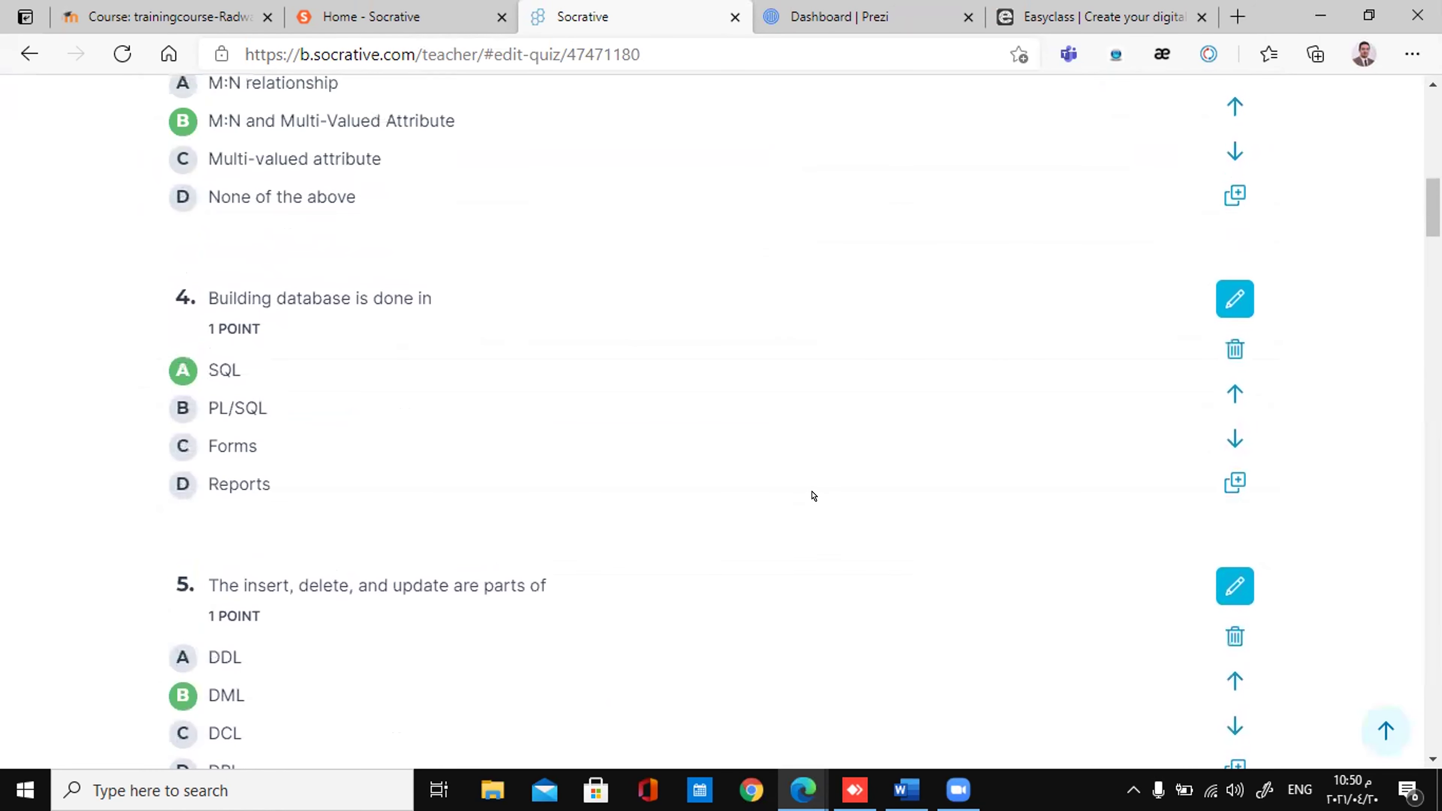
scroll(813, 495, up, 5)
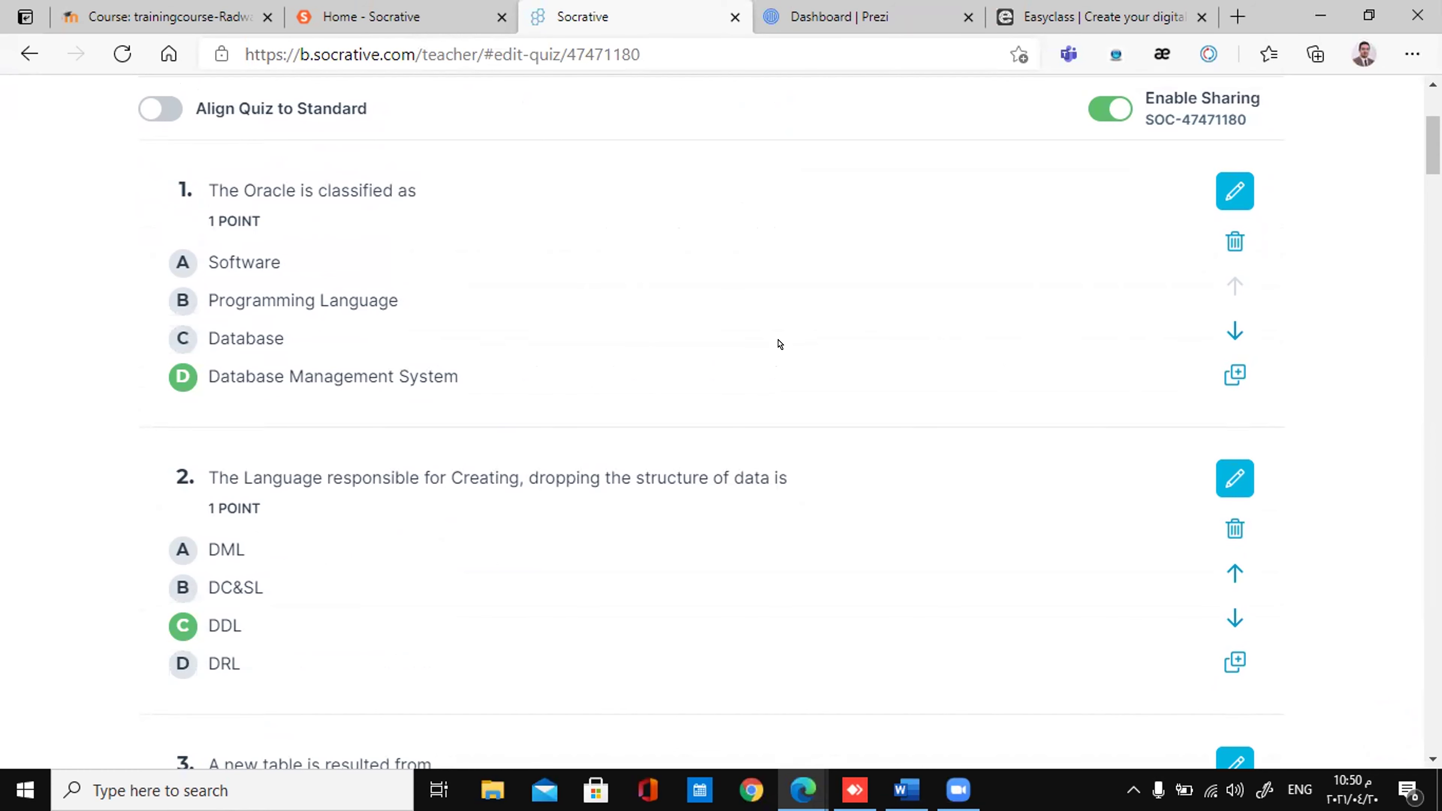
scroll(800, 409, up, 1)
scroll(813, 413, up, 4)
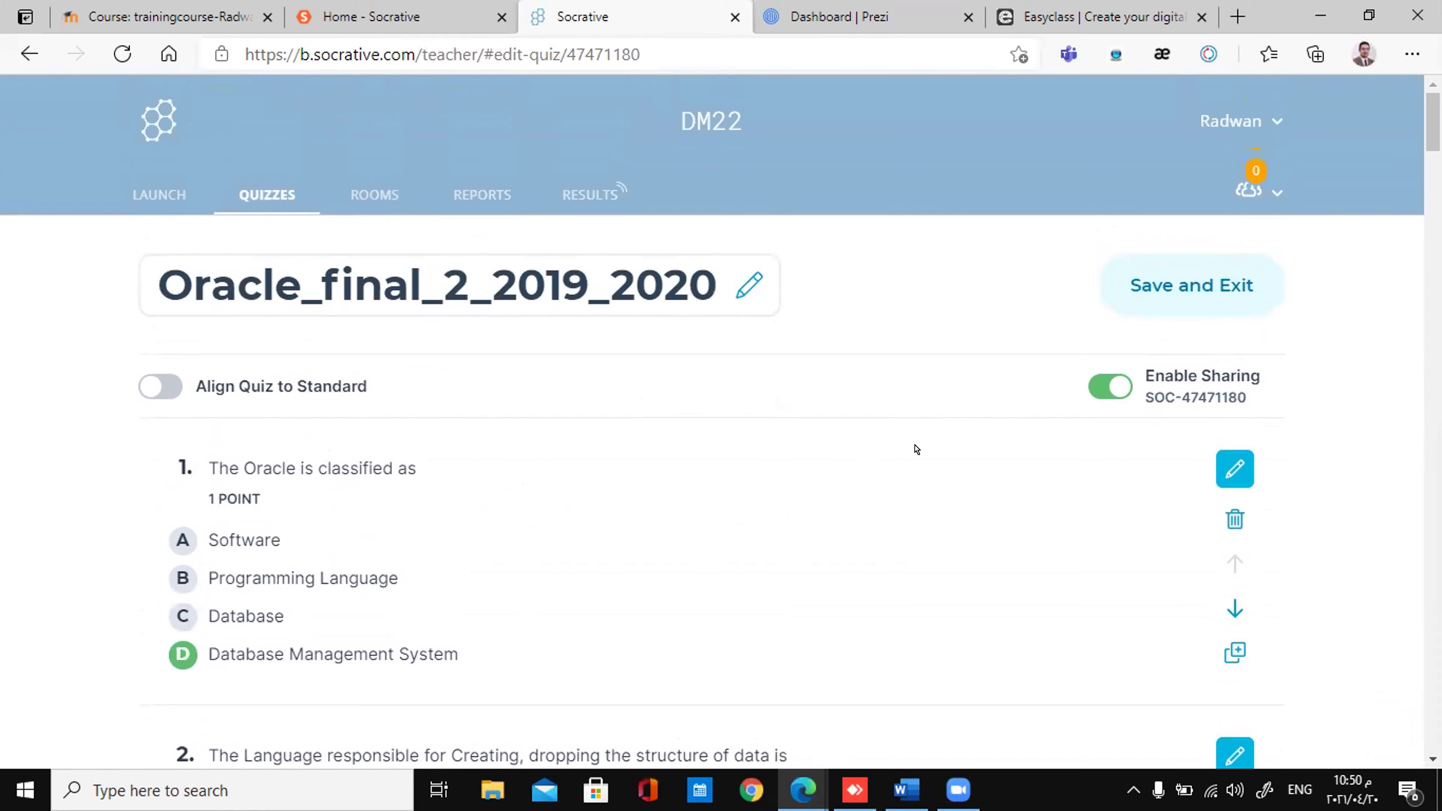
scroll(908, 448, down, 1)
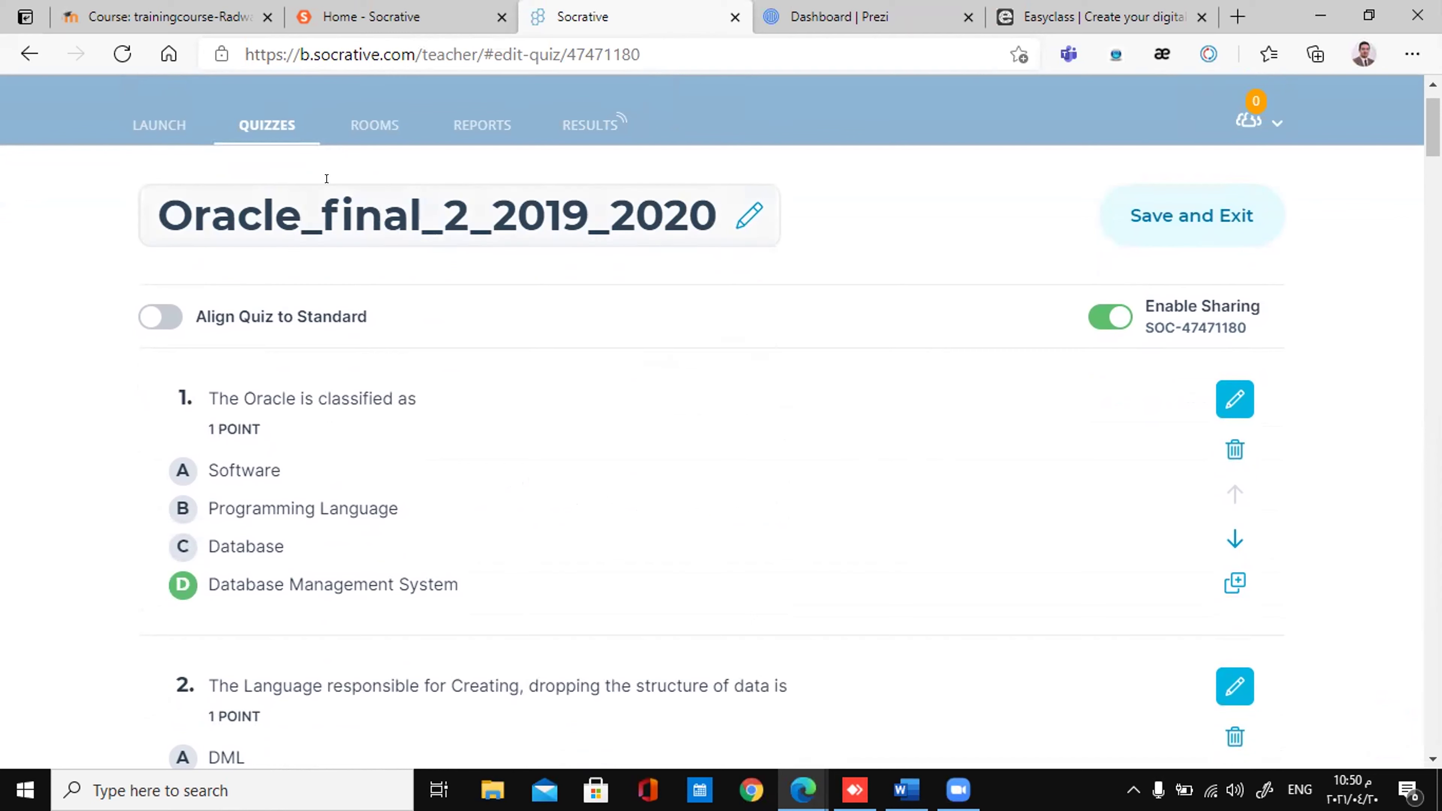
- View the Rooms page and return to the quizzes to start importing a quiz
click(347, 113)
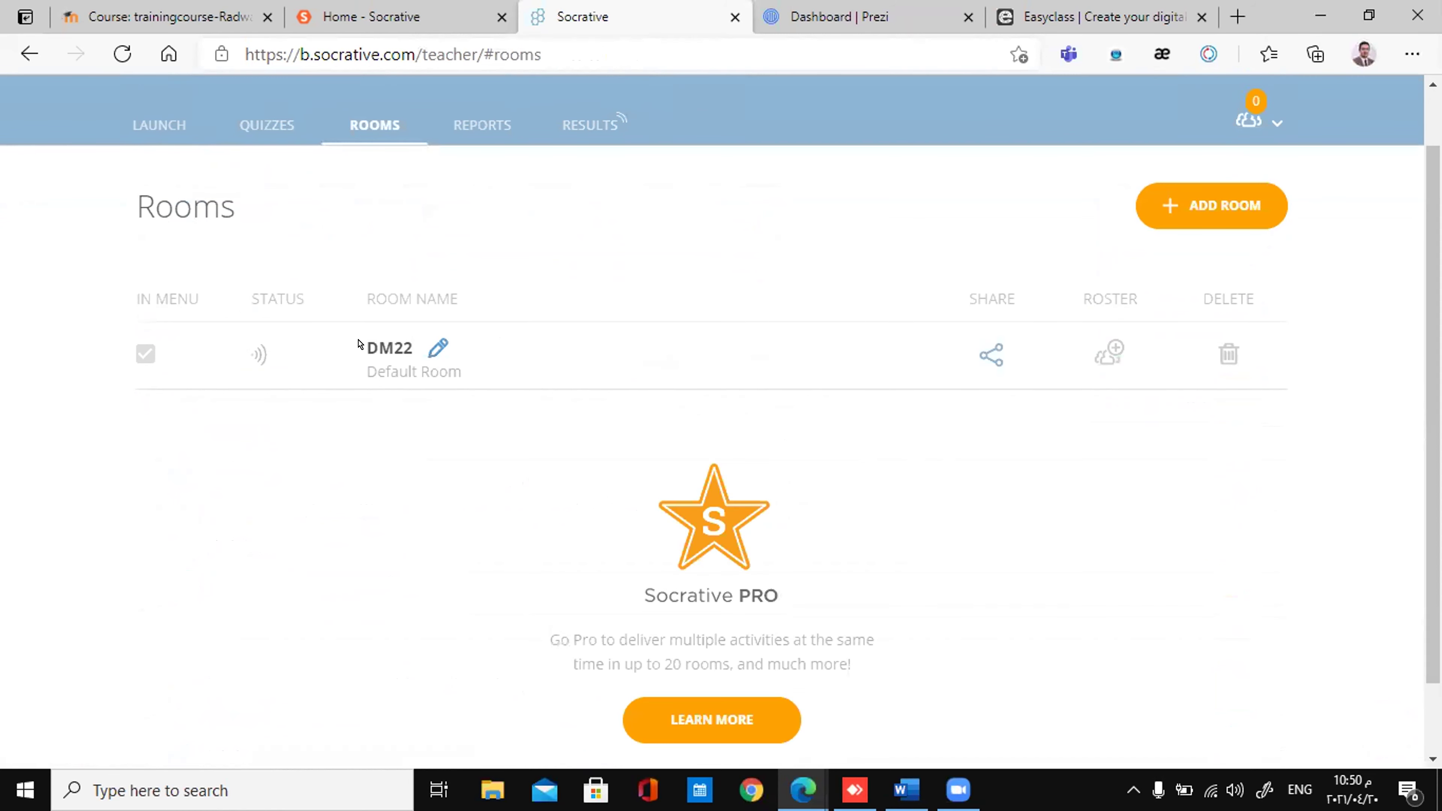
click(272, 125)
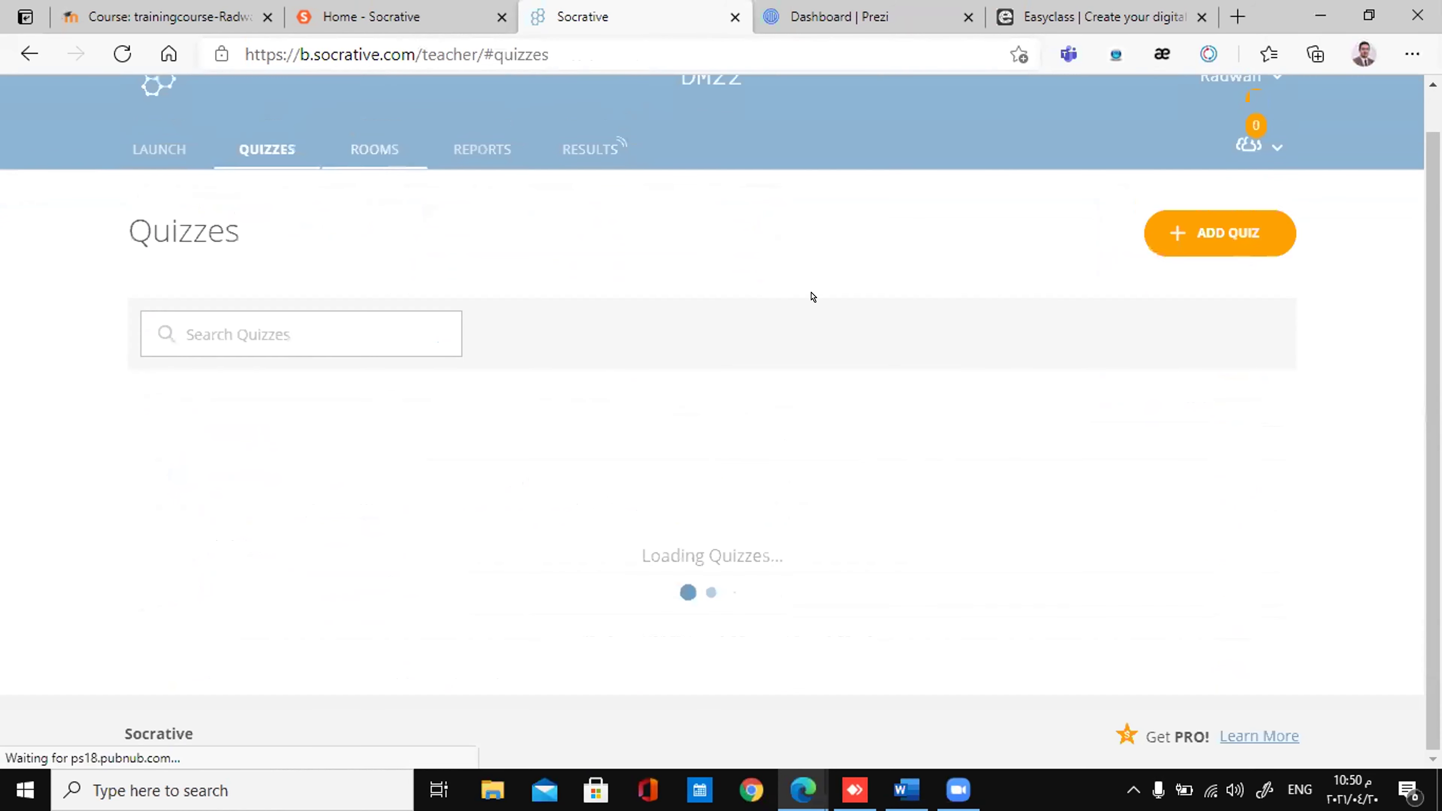
click(1188, 211)
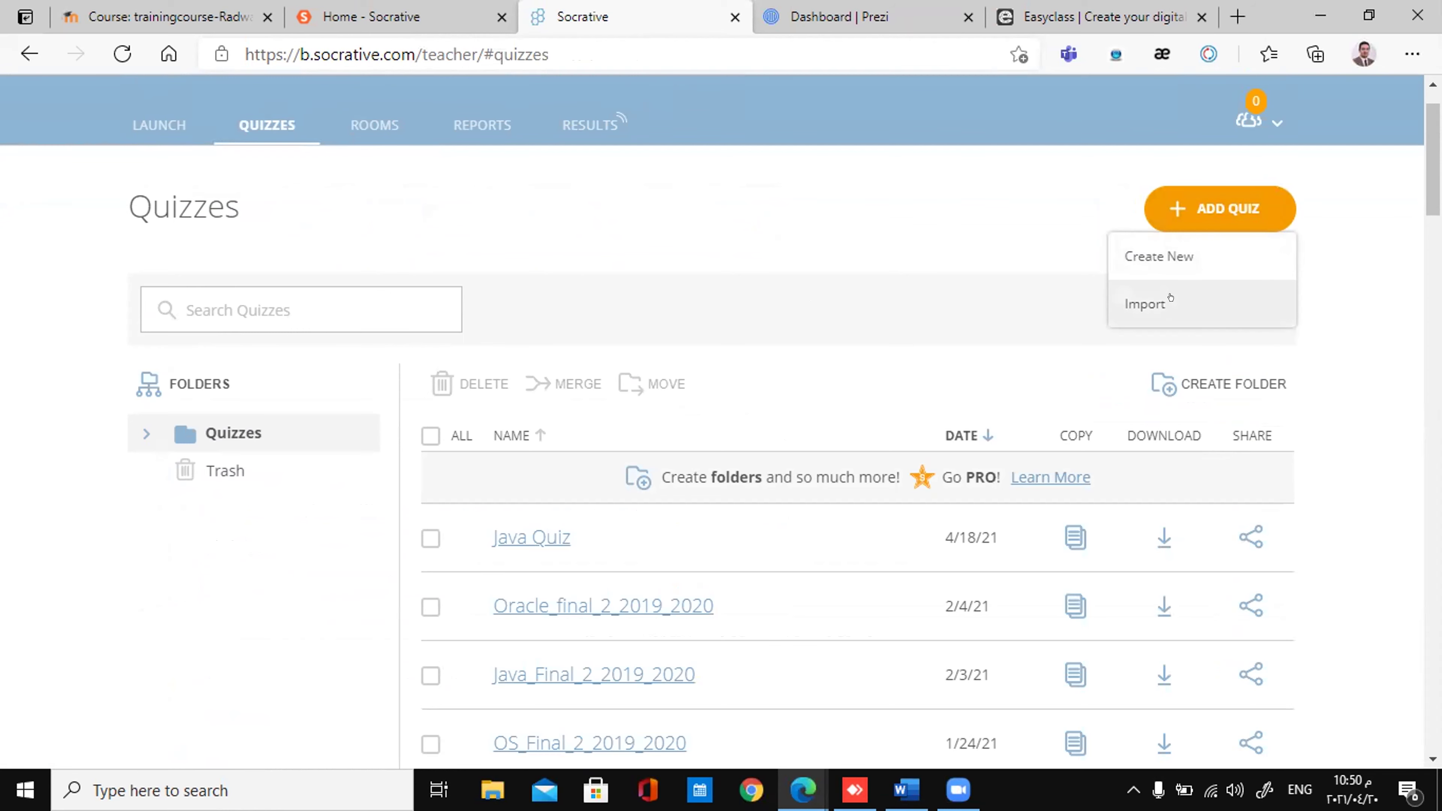
click(1170, 310)
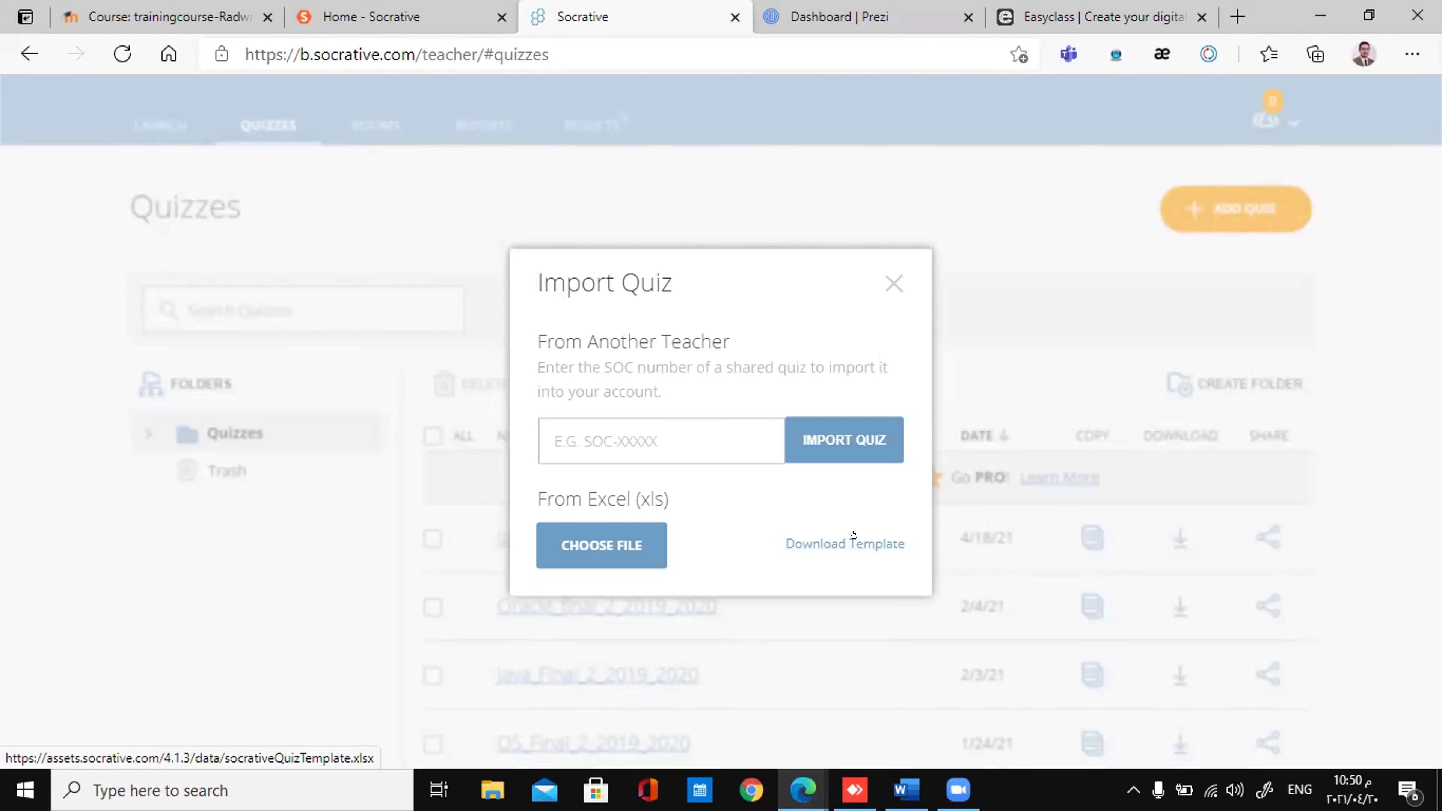
- Download the Excel quiz template and save it as socrativeQuizTemplate.xlsx in the Downloads folder
click(869, 545)
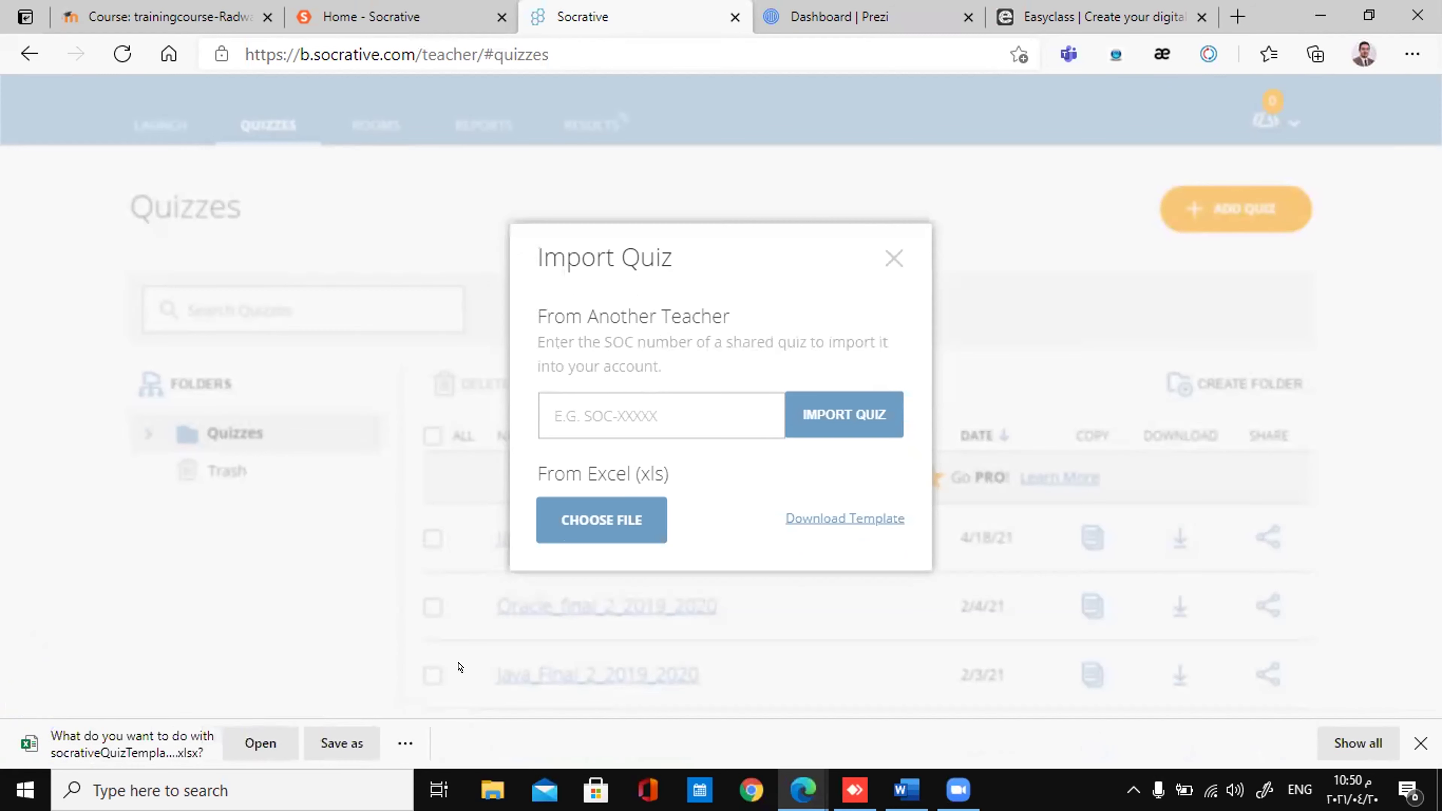
click(341, 743)
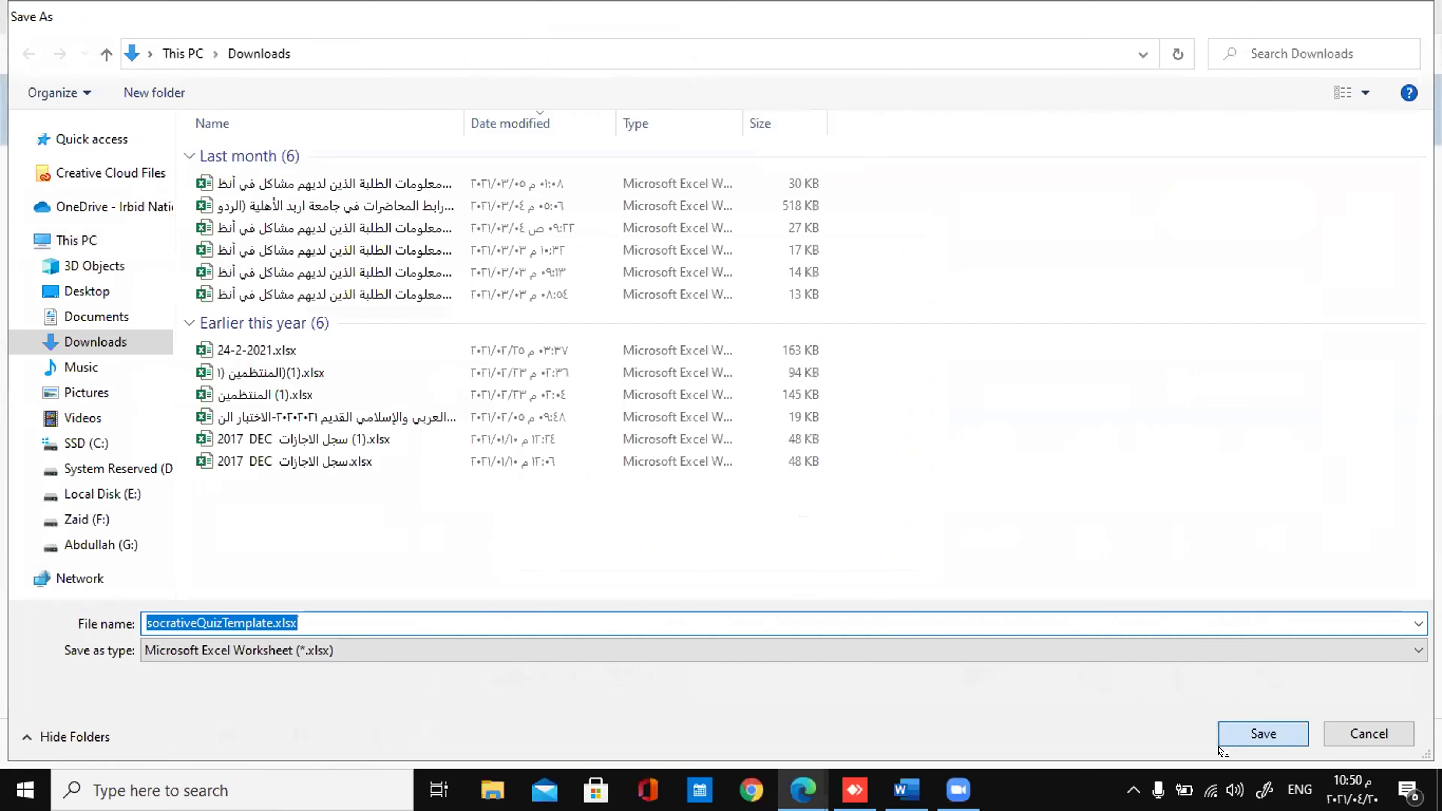
click(1265, 734)
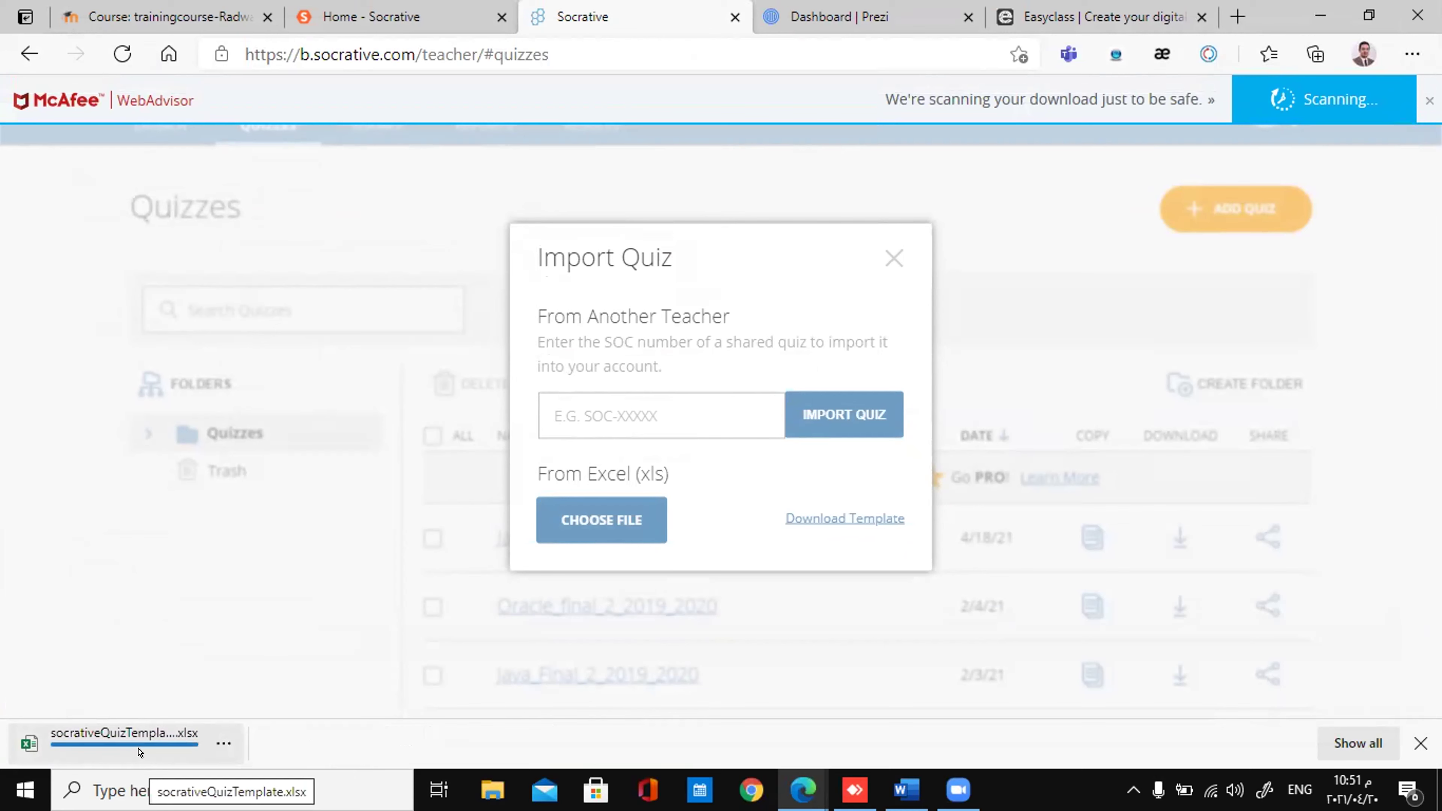
- Open the downloaded quiz template in Excel, maximize its window and enable editing
click(113, 750)
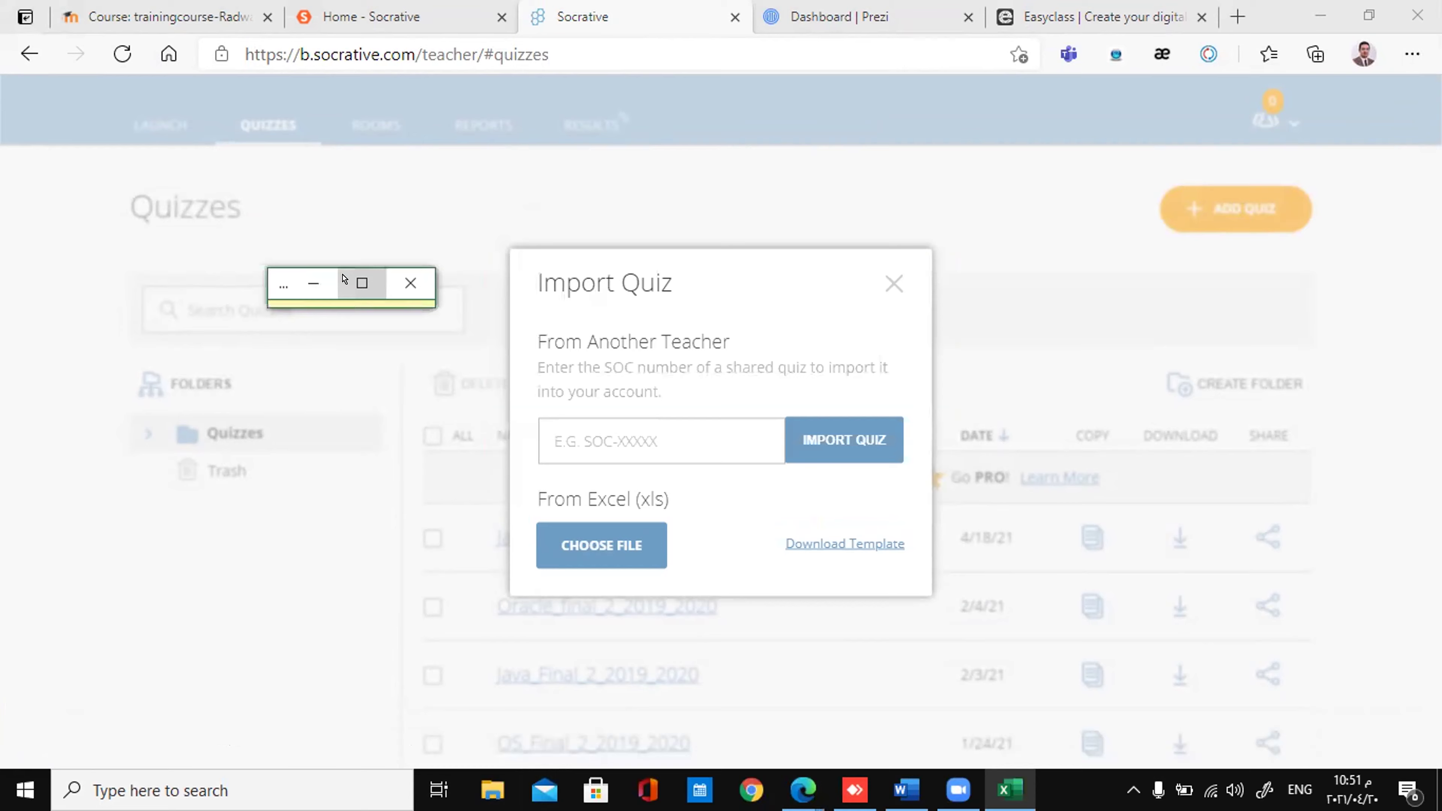
click(342, 279)
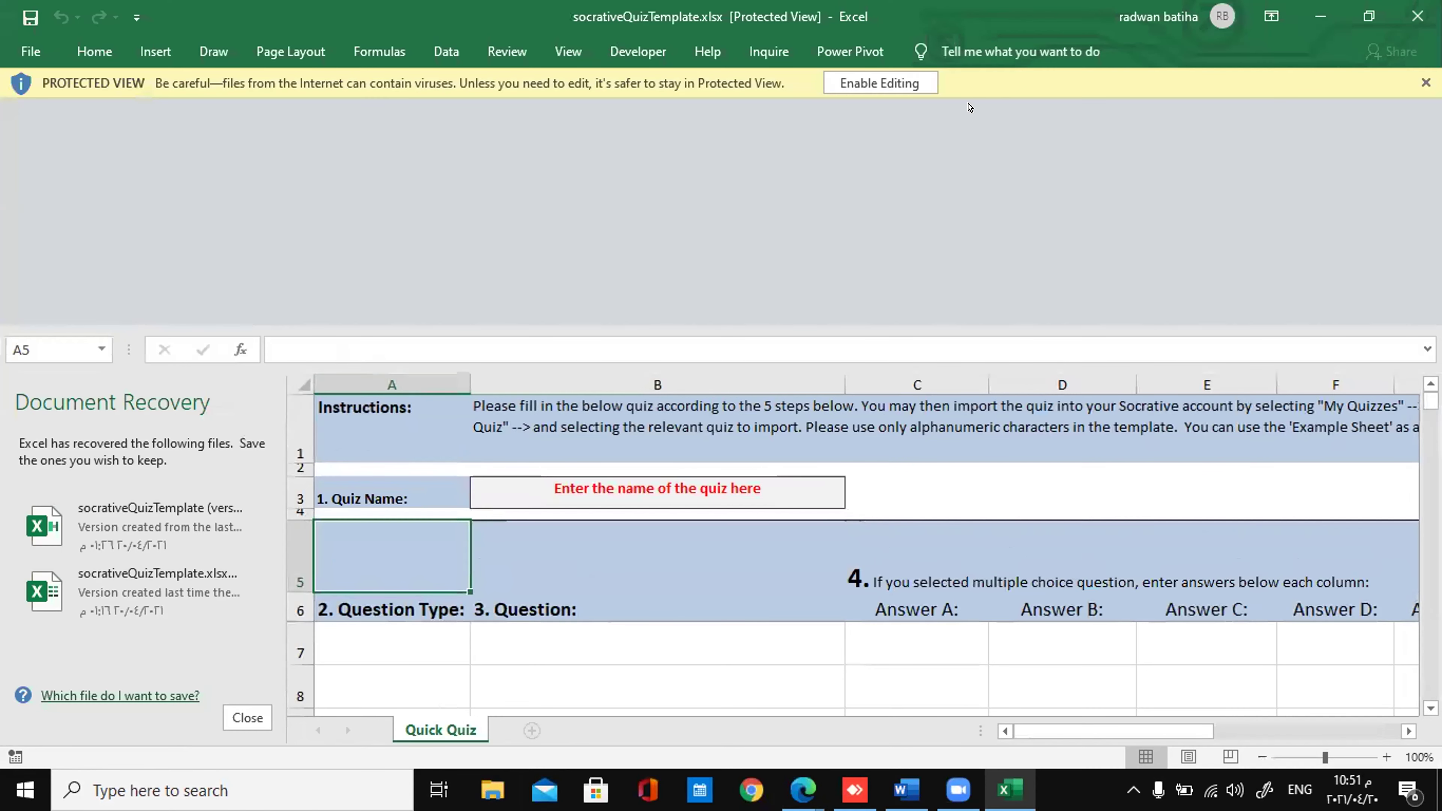
click(879, 83)
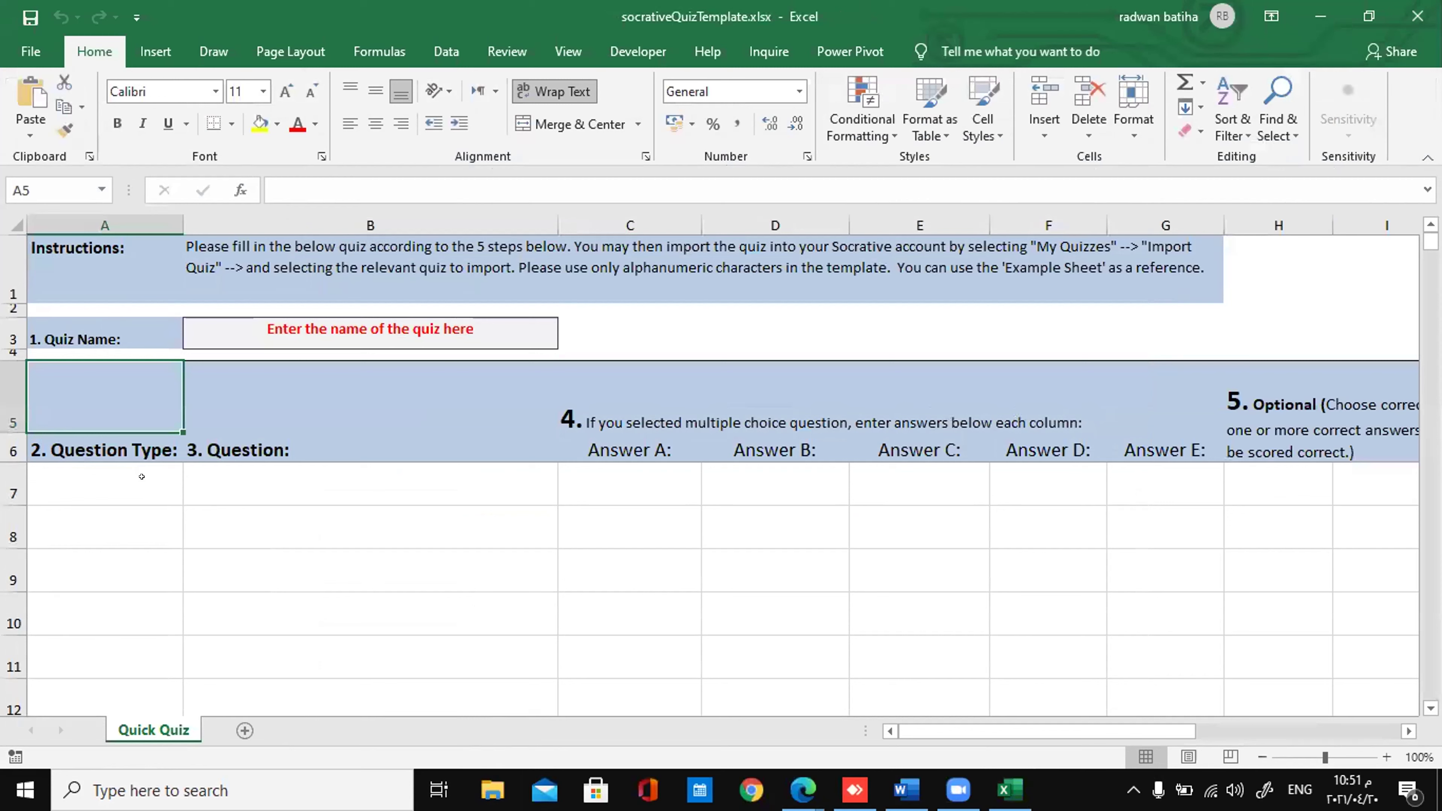
- Set the first question's type to Multiple choice and view the correct-answer options available for it
click(173, 494)
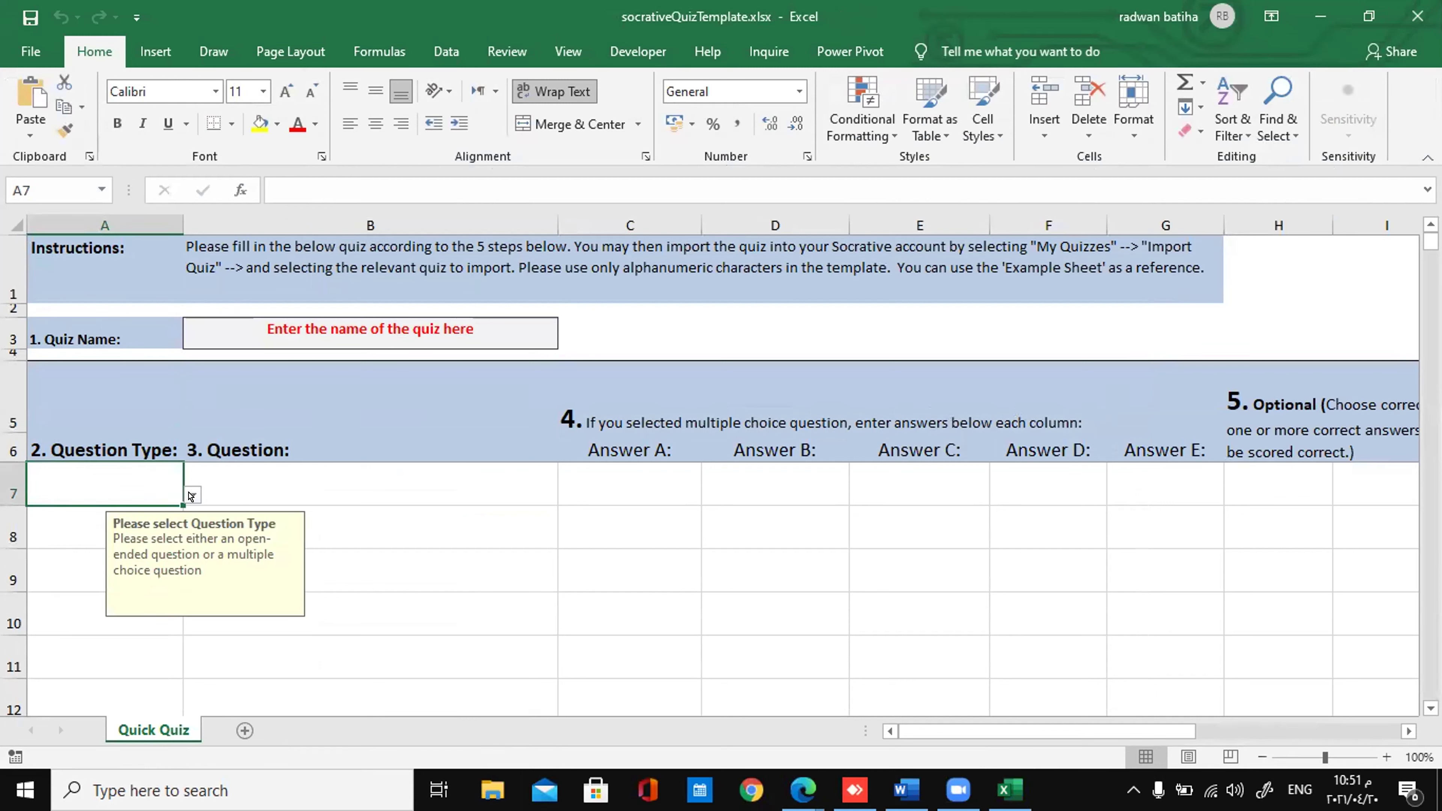
click(191, 494)
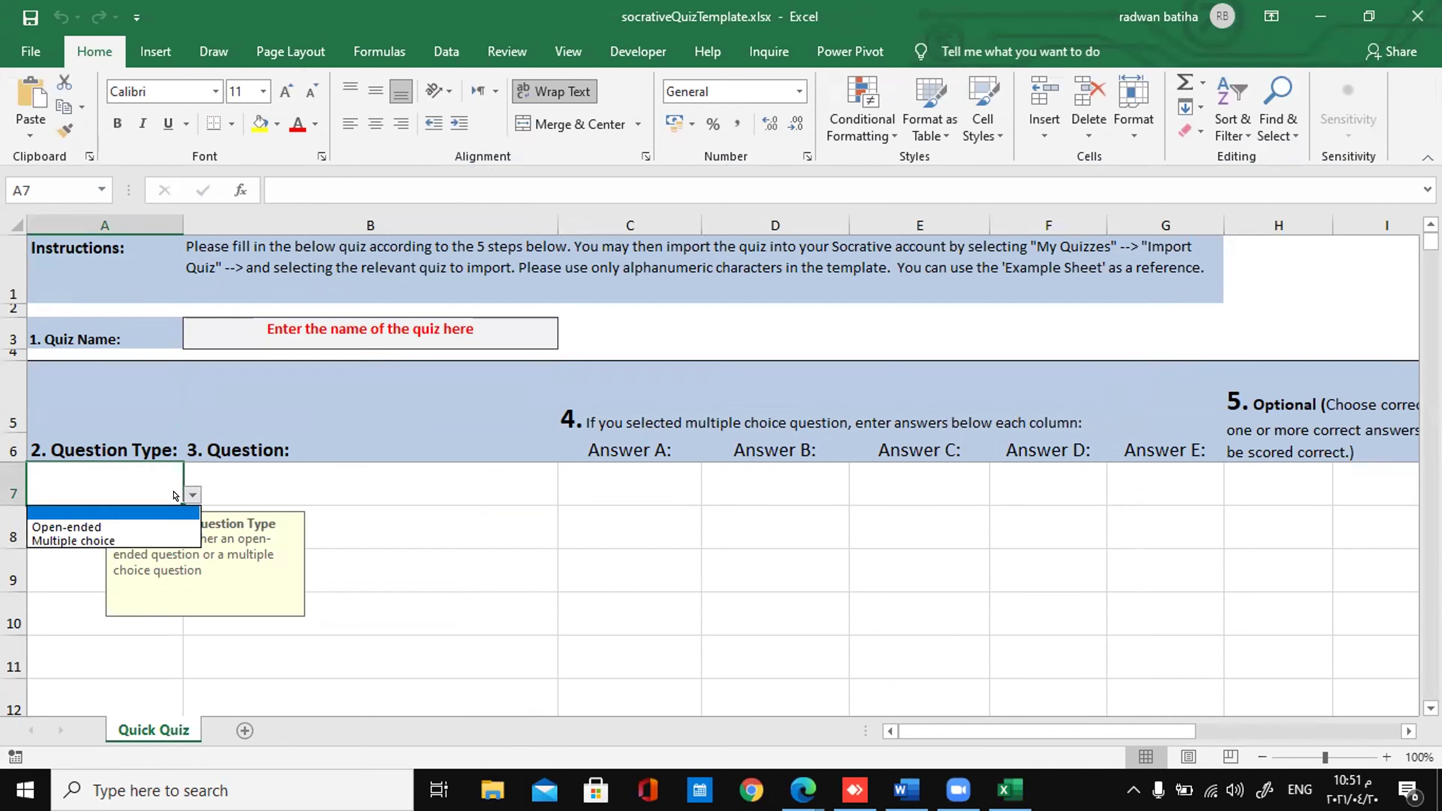
click(125, 539)
click(309, 479)
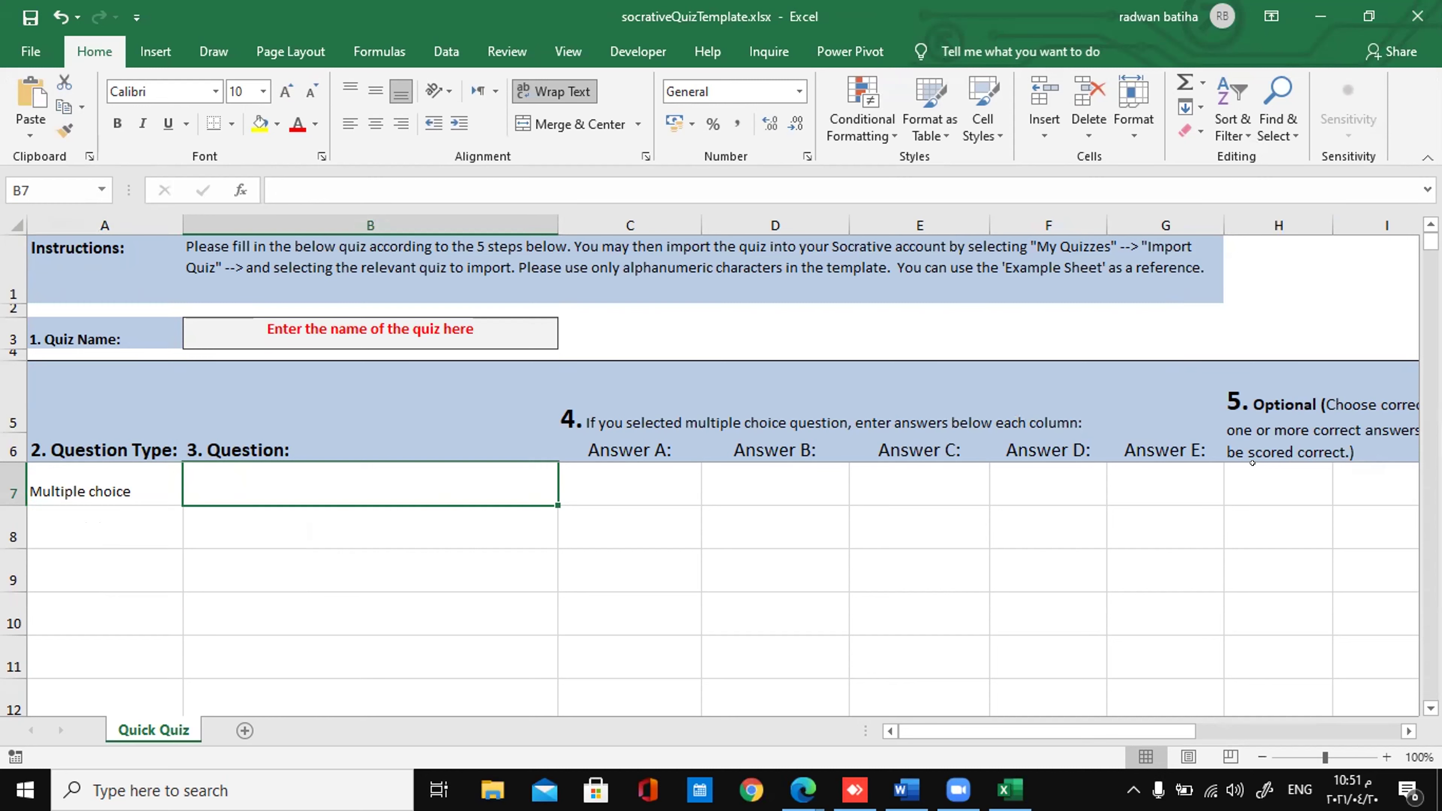
click(1275, 494)
click(1340, 496)
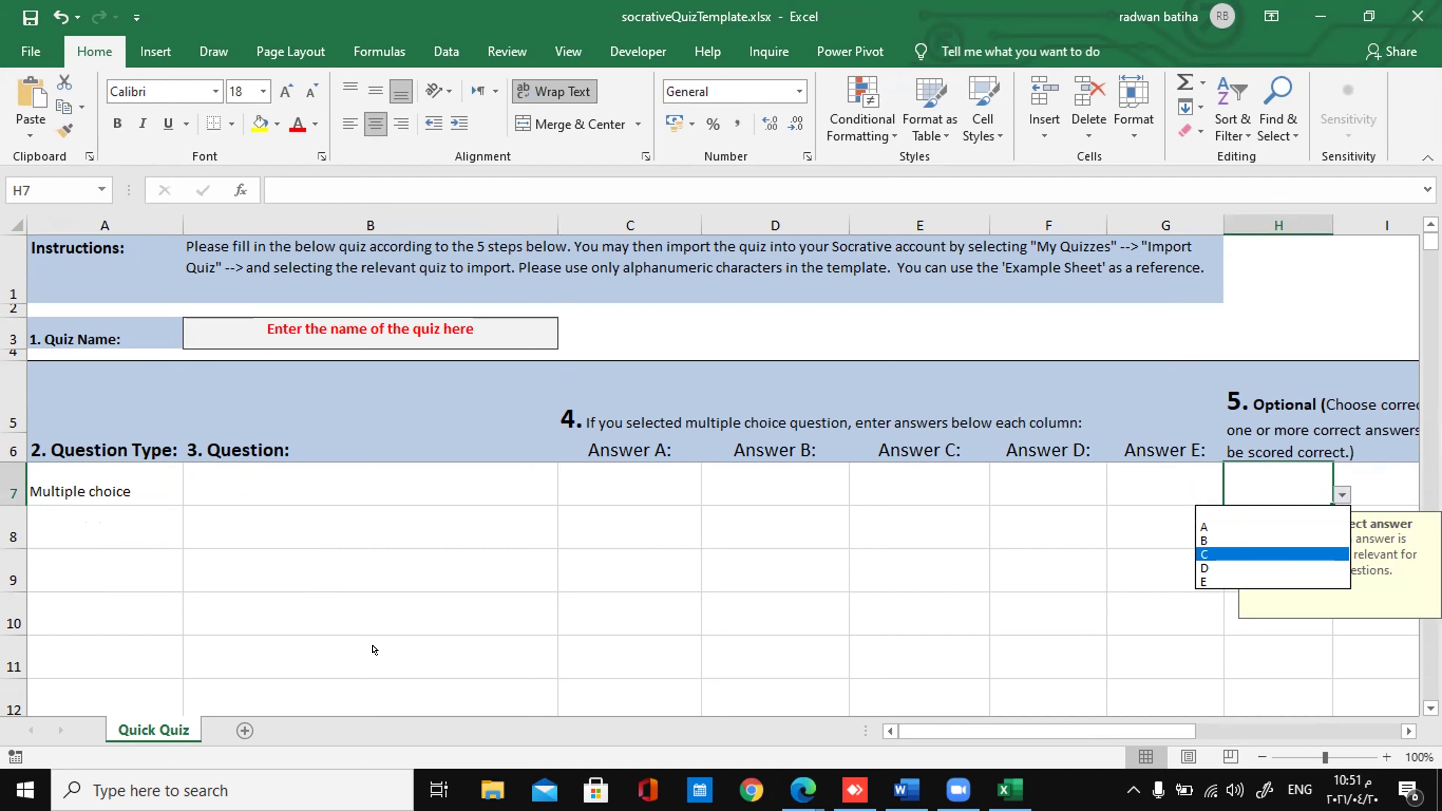
click(766, 494)
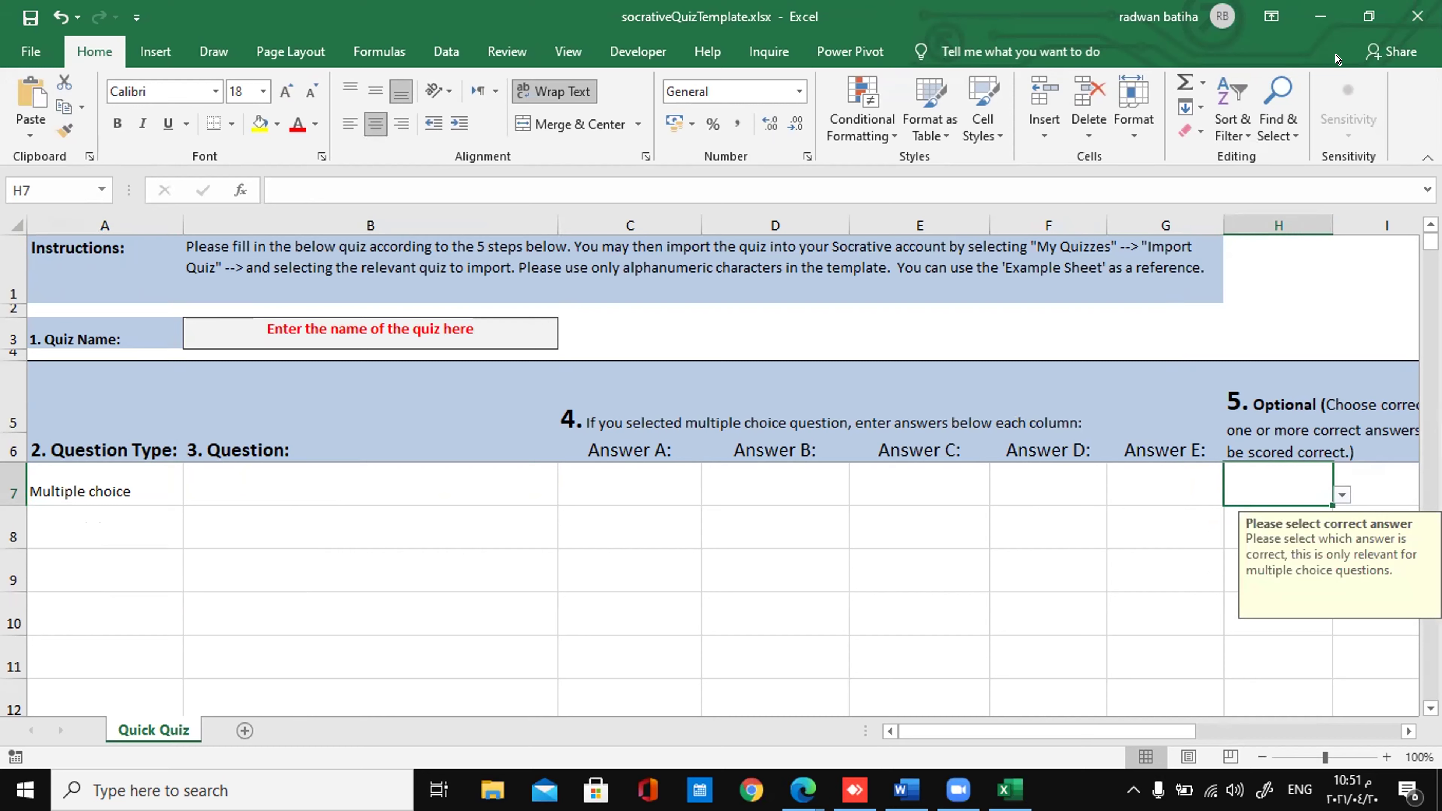
- Close the quiz template workbook without saving and dismiss Socrative's Import Quiz dialog
click(1417, 15)
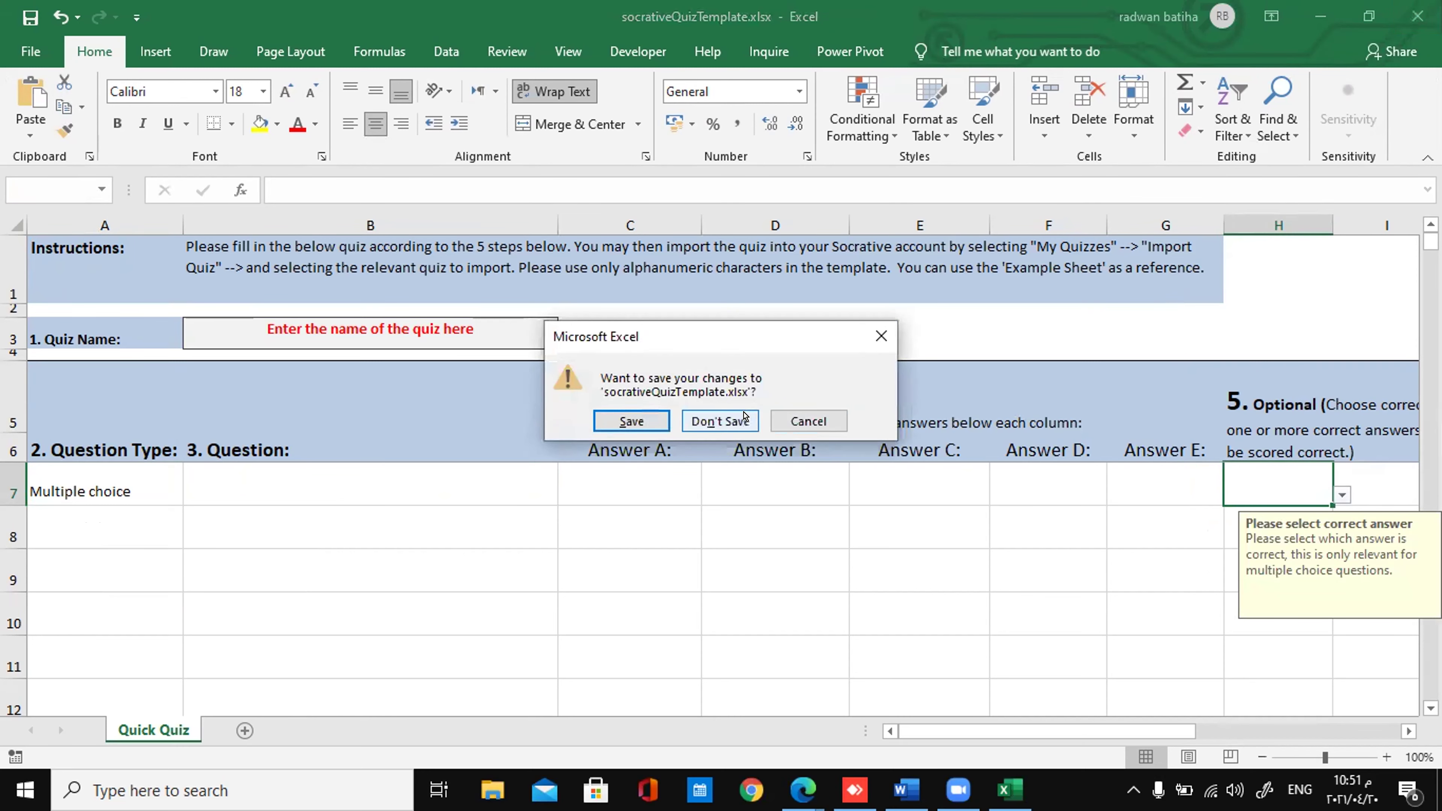
click(720, 421)
click(522, 326)
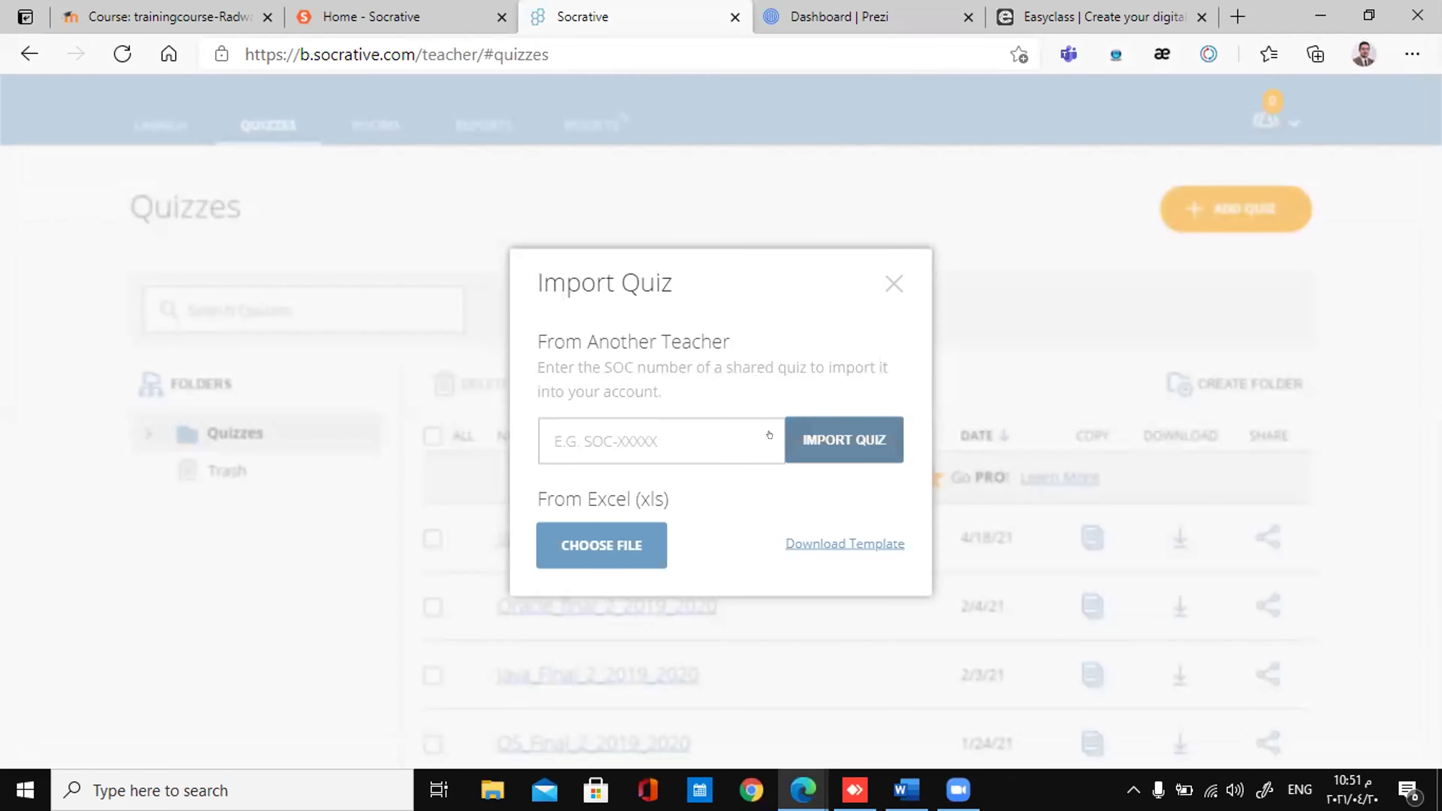
click(892, 283)
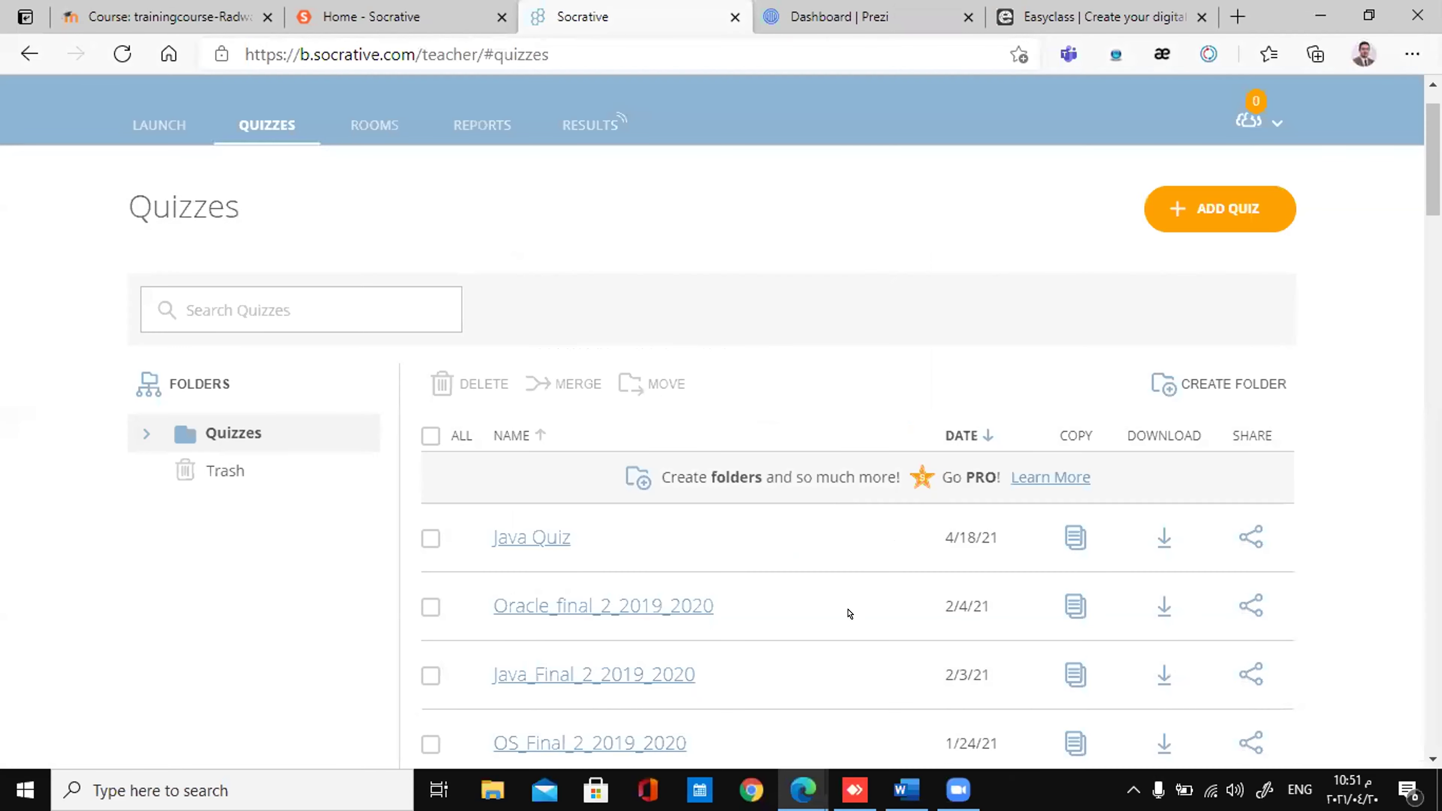
- Look over the quiz list and open the Discrete_Math_22_8_2020 report dated 8/22/20 from the Reports page
scroll(857, 574, down, 1)
scroll(1001, 562, down, 1)
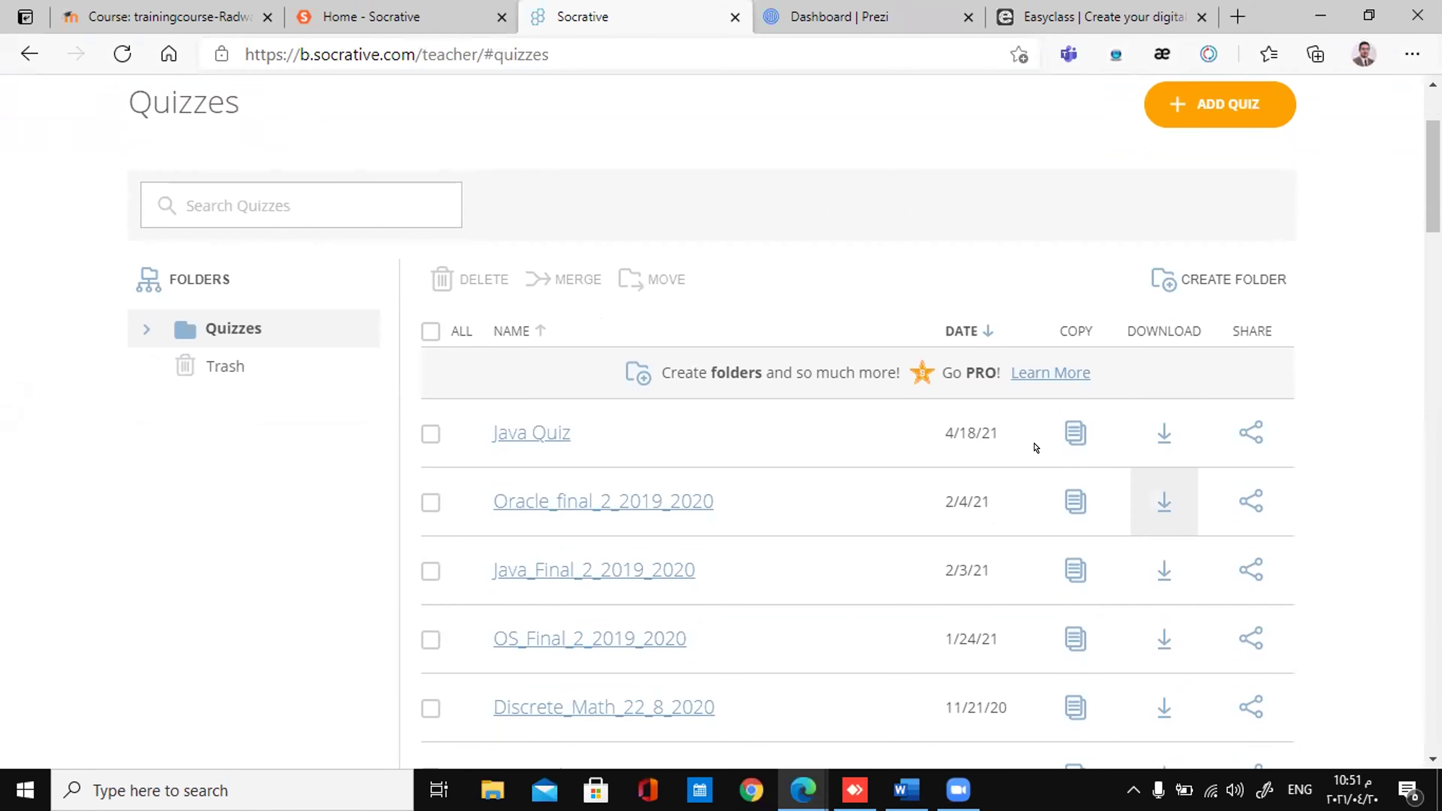
scroll(1030, 425, up, 3)
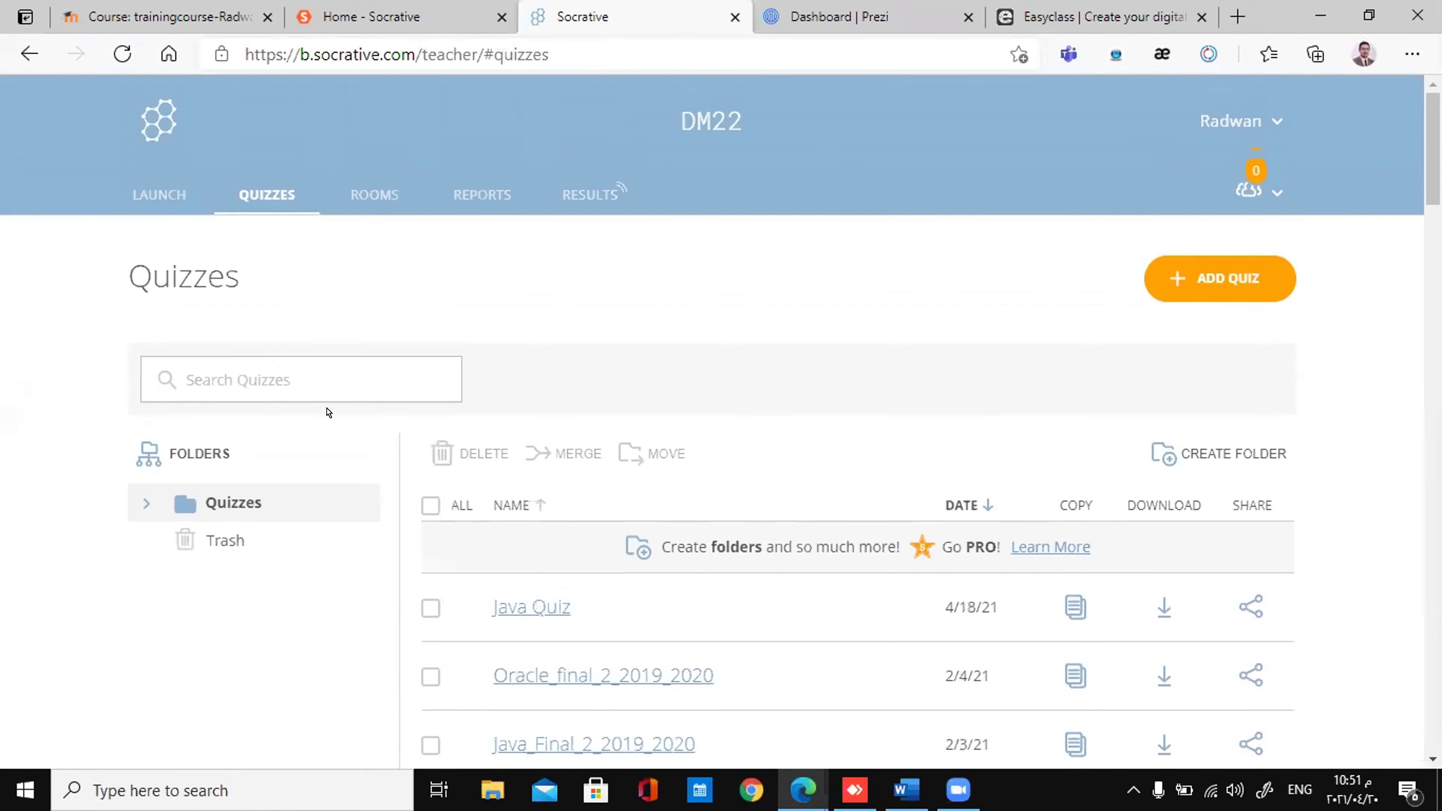
click(480, 194)
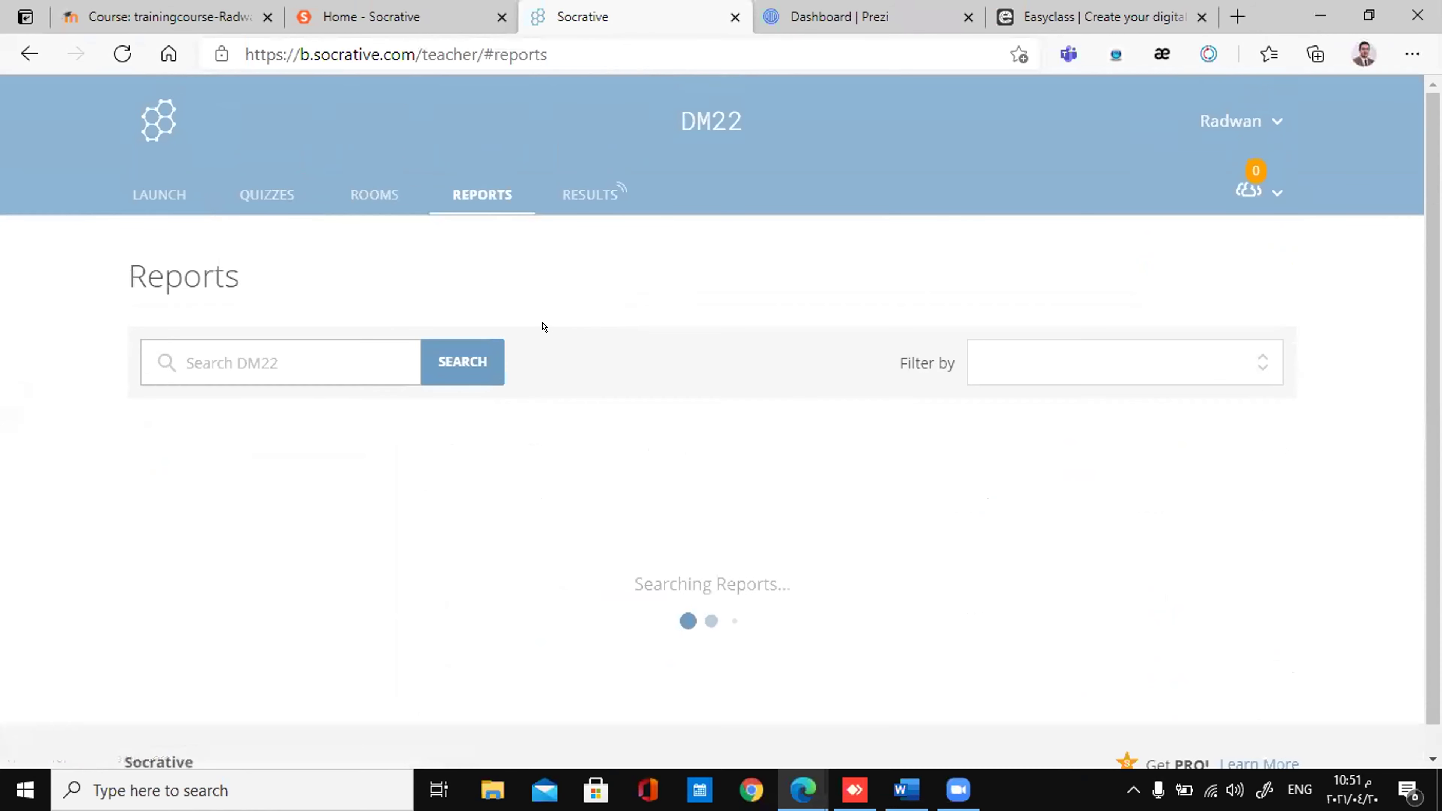
scroll(514, 432, down, 1)
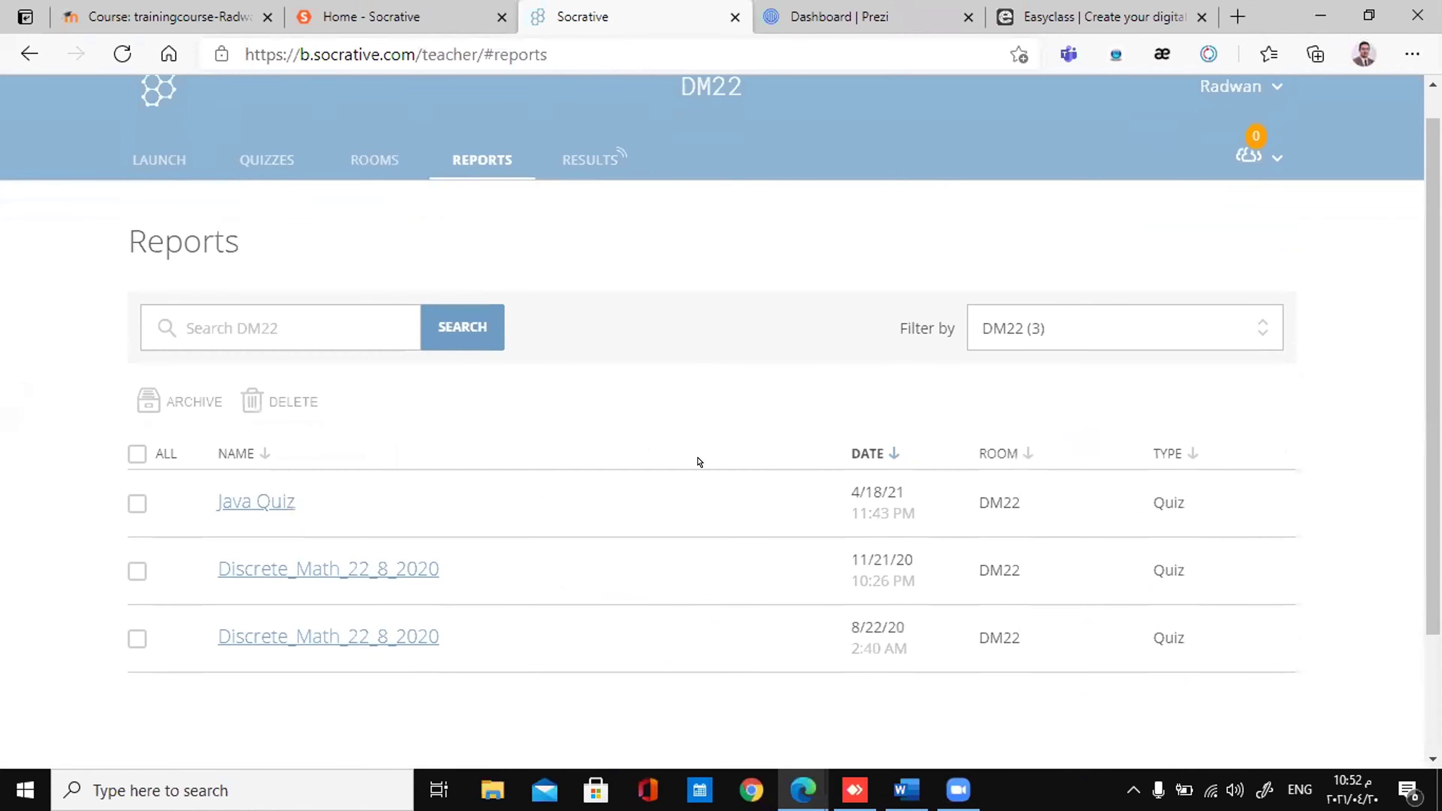
scroll(523, 514, down, 1)
scroll(509, 424, down, 3)
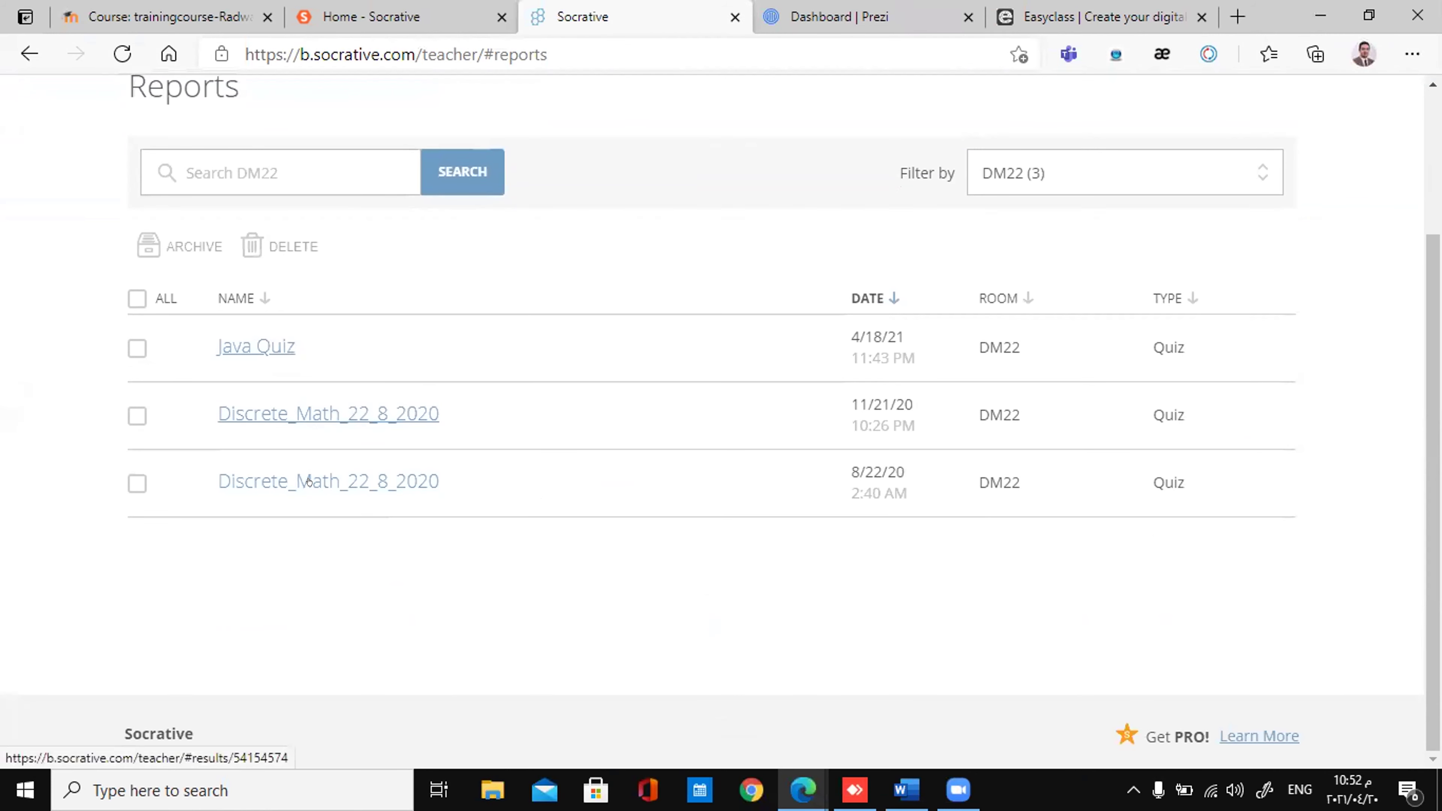
click(329, 481)
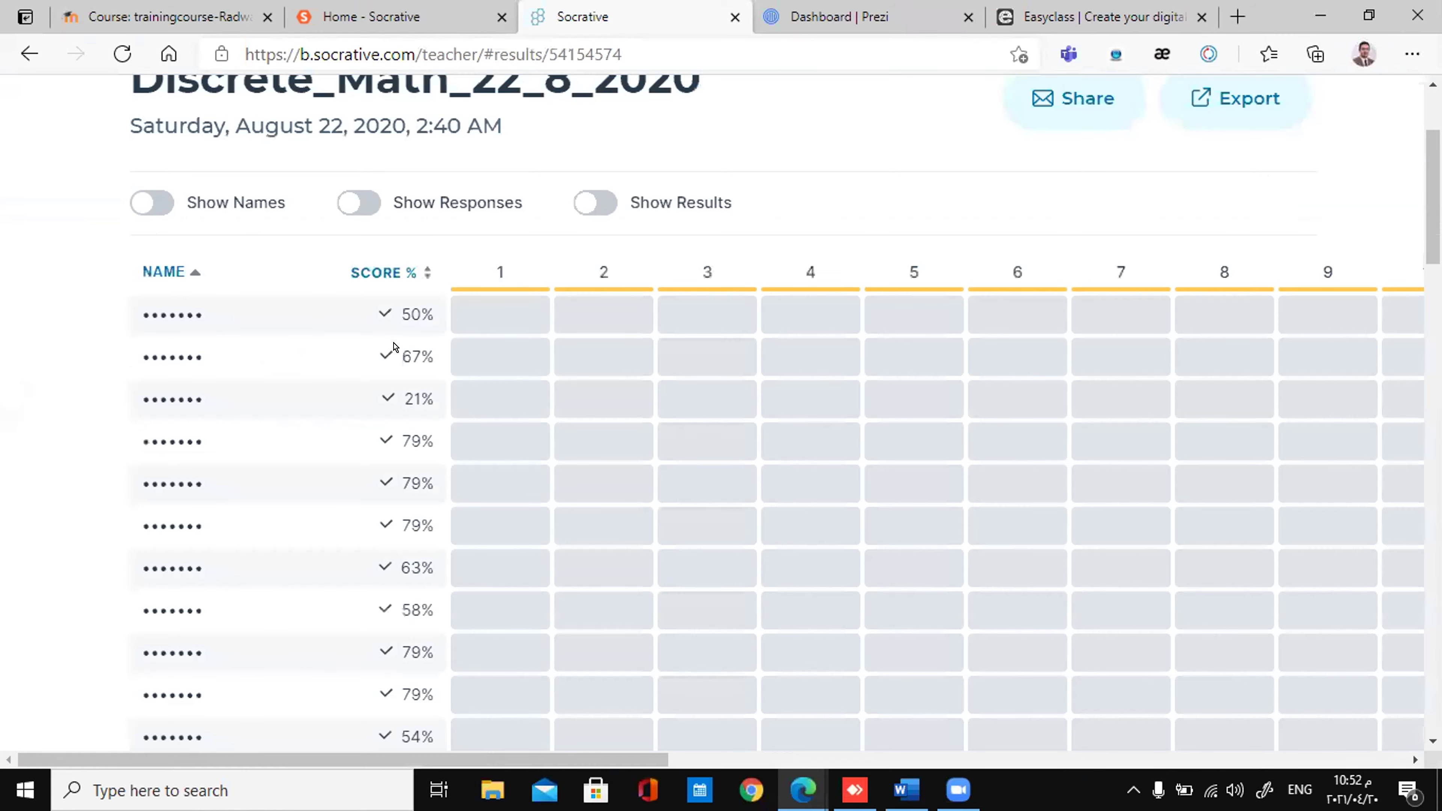
- Show names, responses and results in the Discrete_Math_22_8_2020 report and look through the students' answers
click(144, 196)
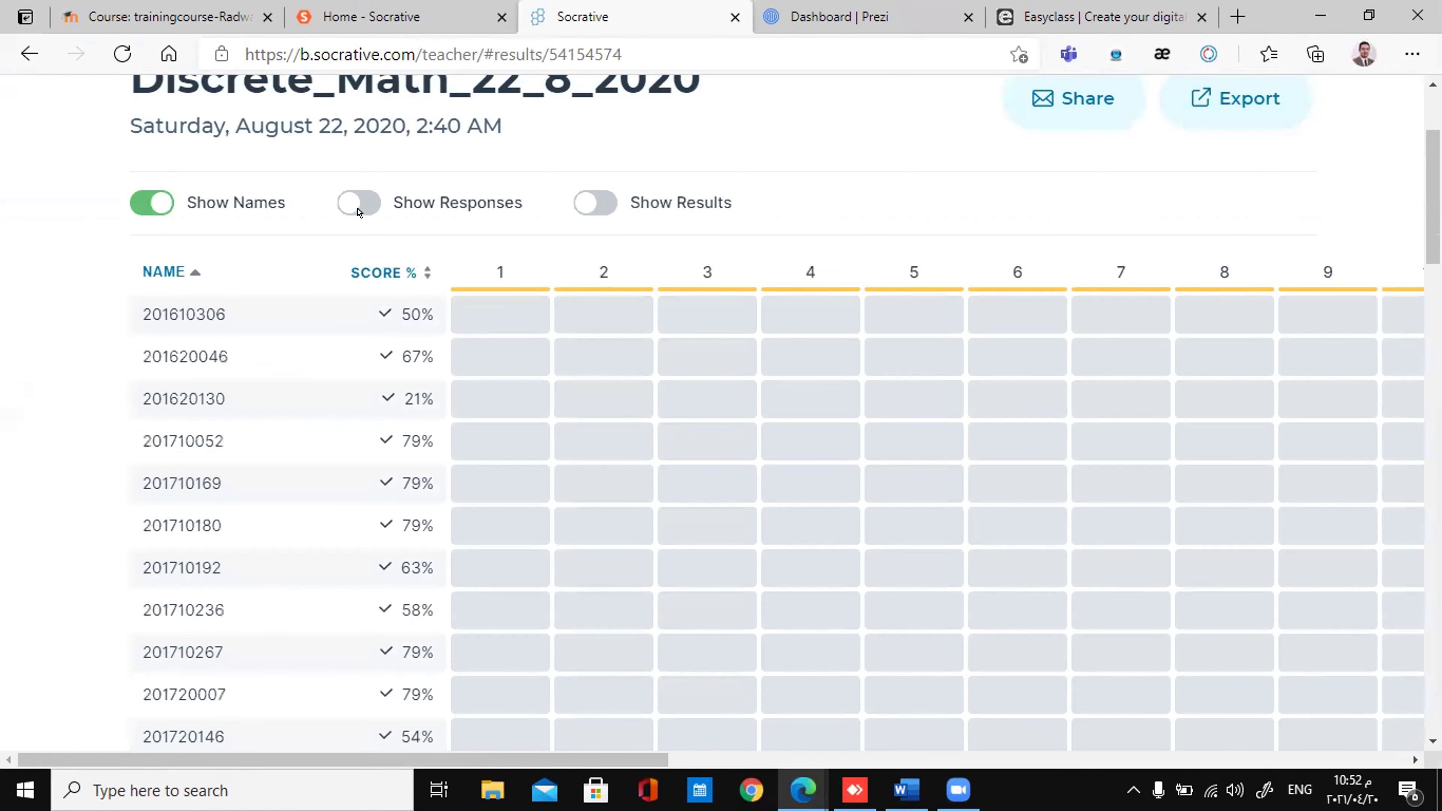
click(360, 196)
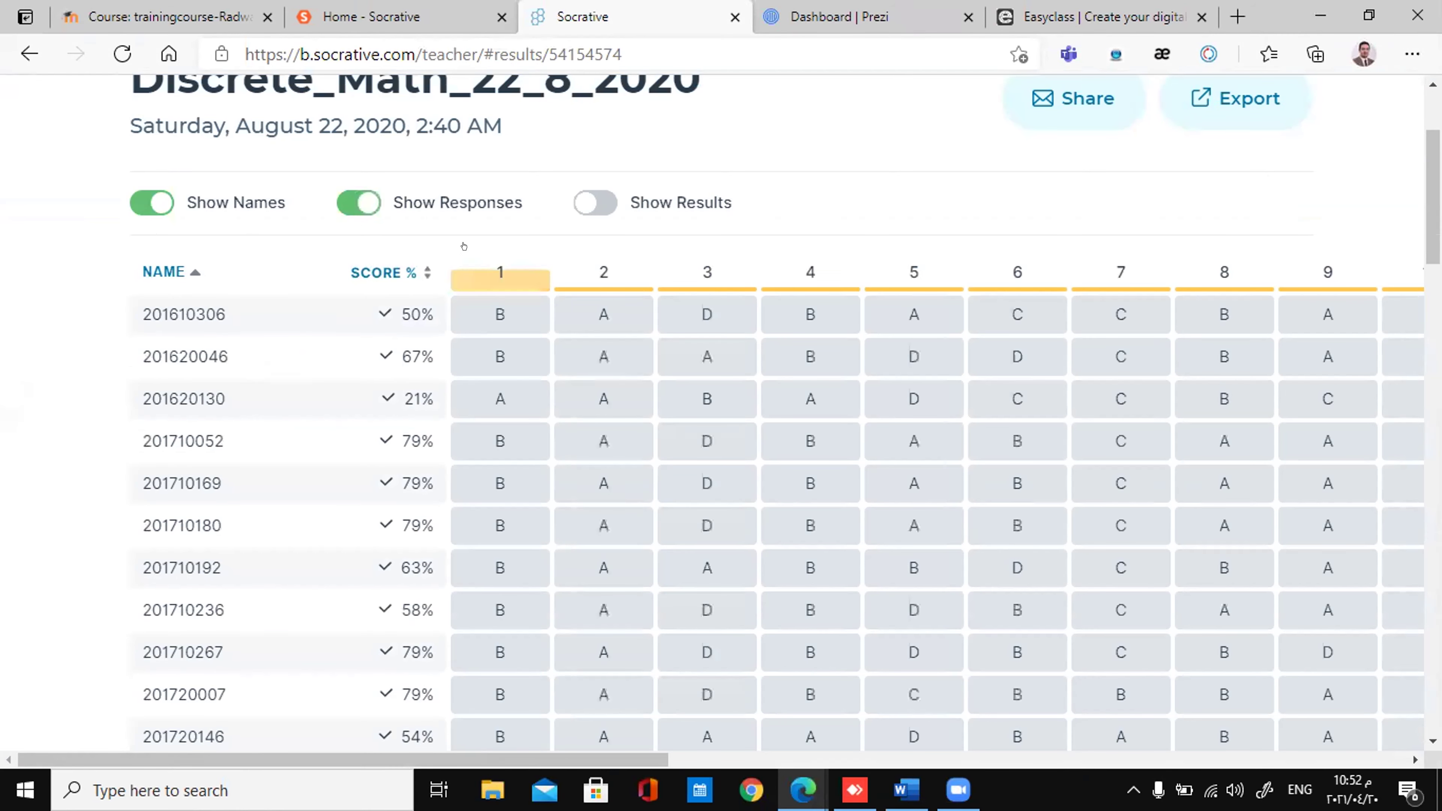
click(635, 227)
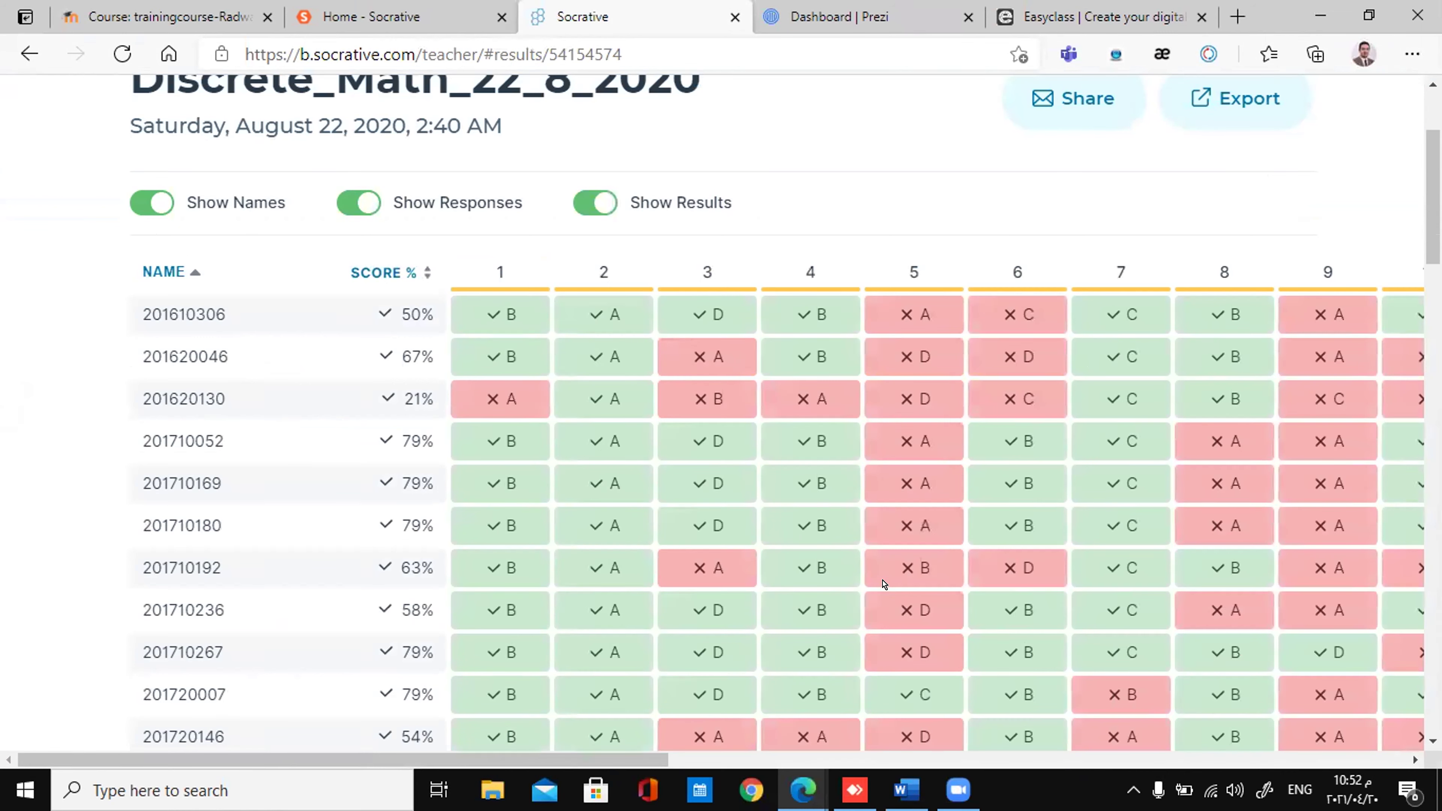
scroll(1209, 602, down, 3)
scroll(1202, 599, down, 2)
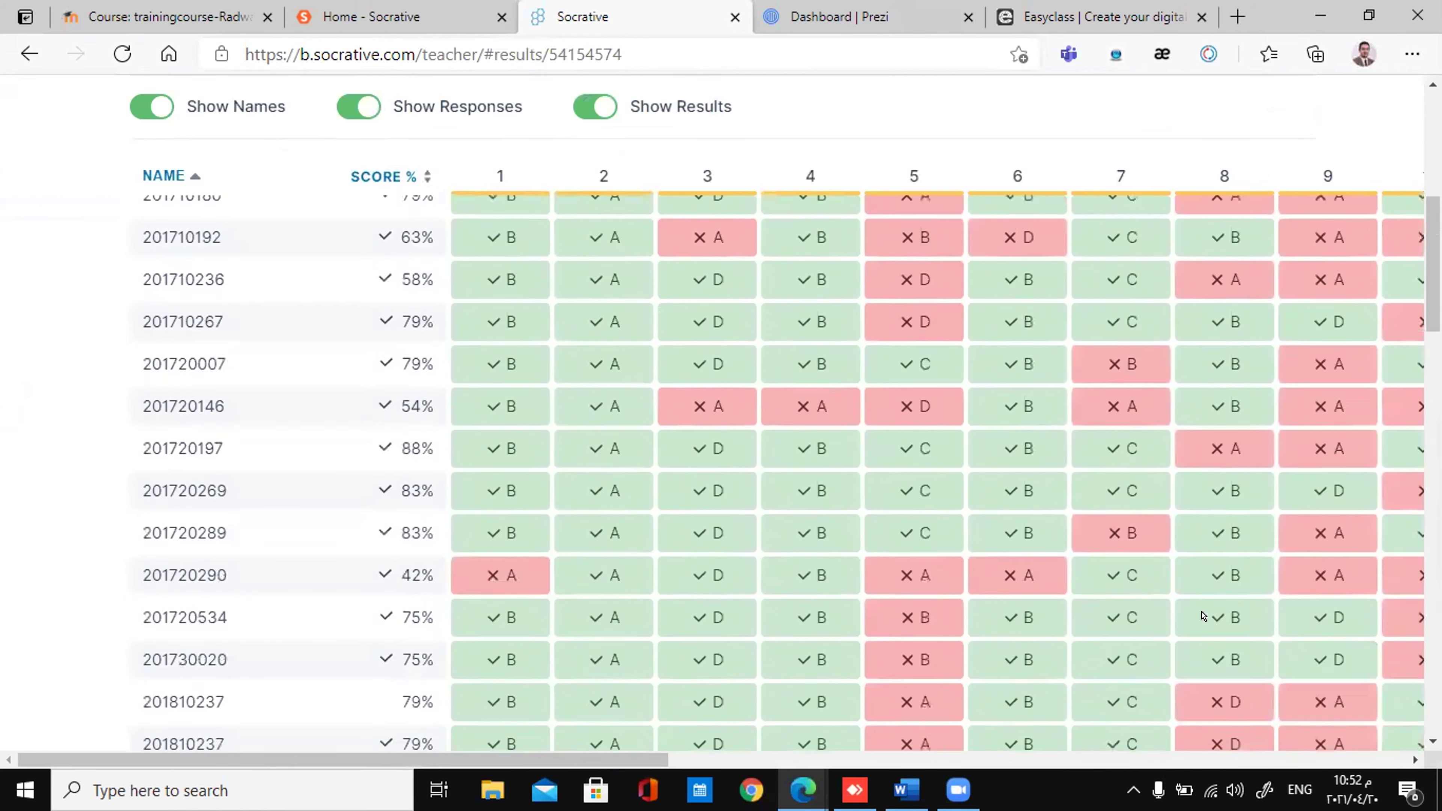
scroll(1202, 602, up, 6)
scroll(1084, 601, down, 2)
scroll(1192, 455, up, 3)
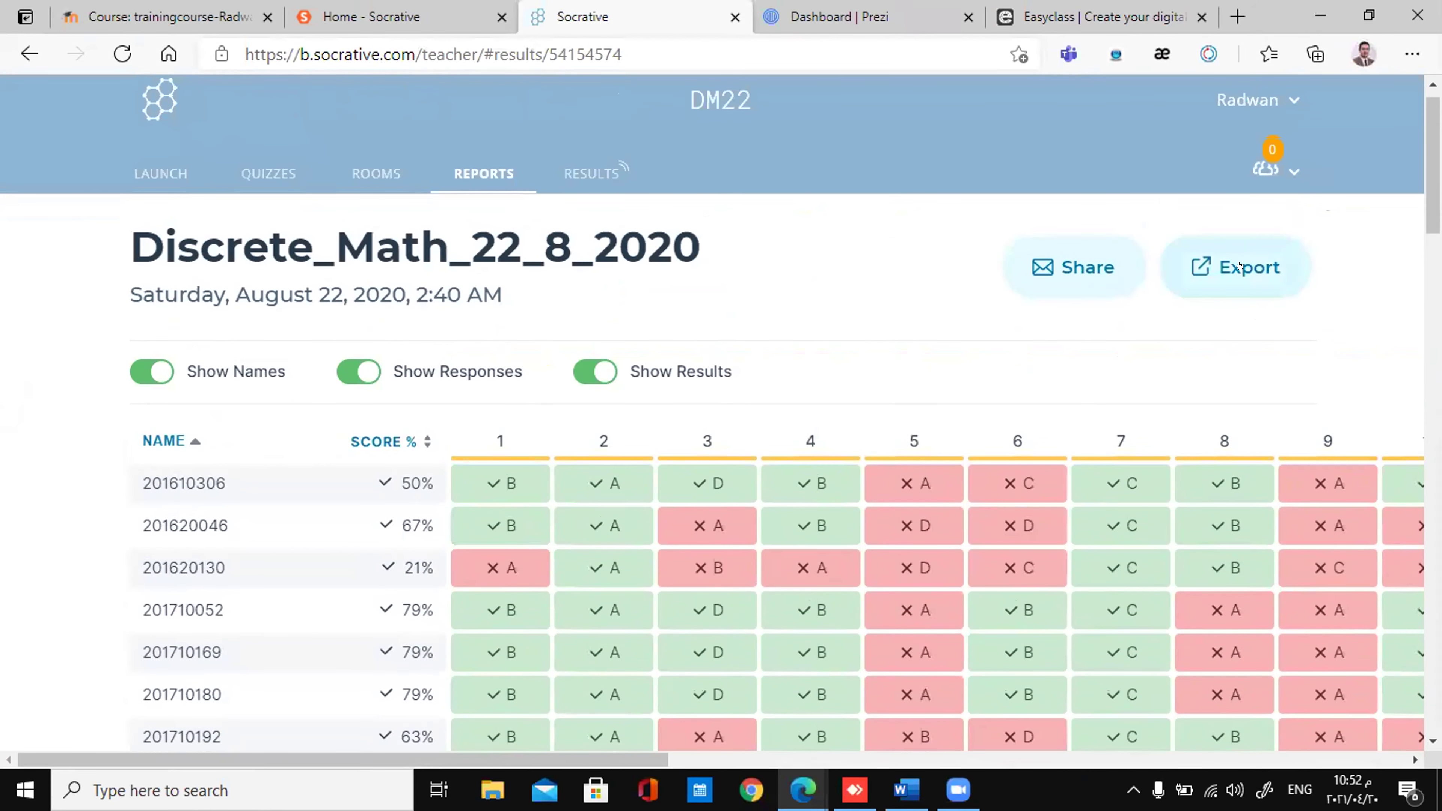
- View the report's export options, close them and check the live Results page
click(1248, 268)
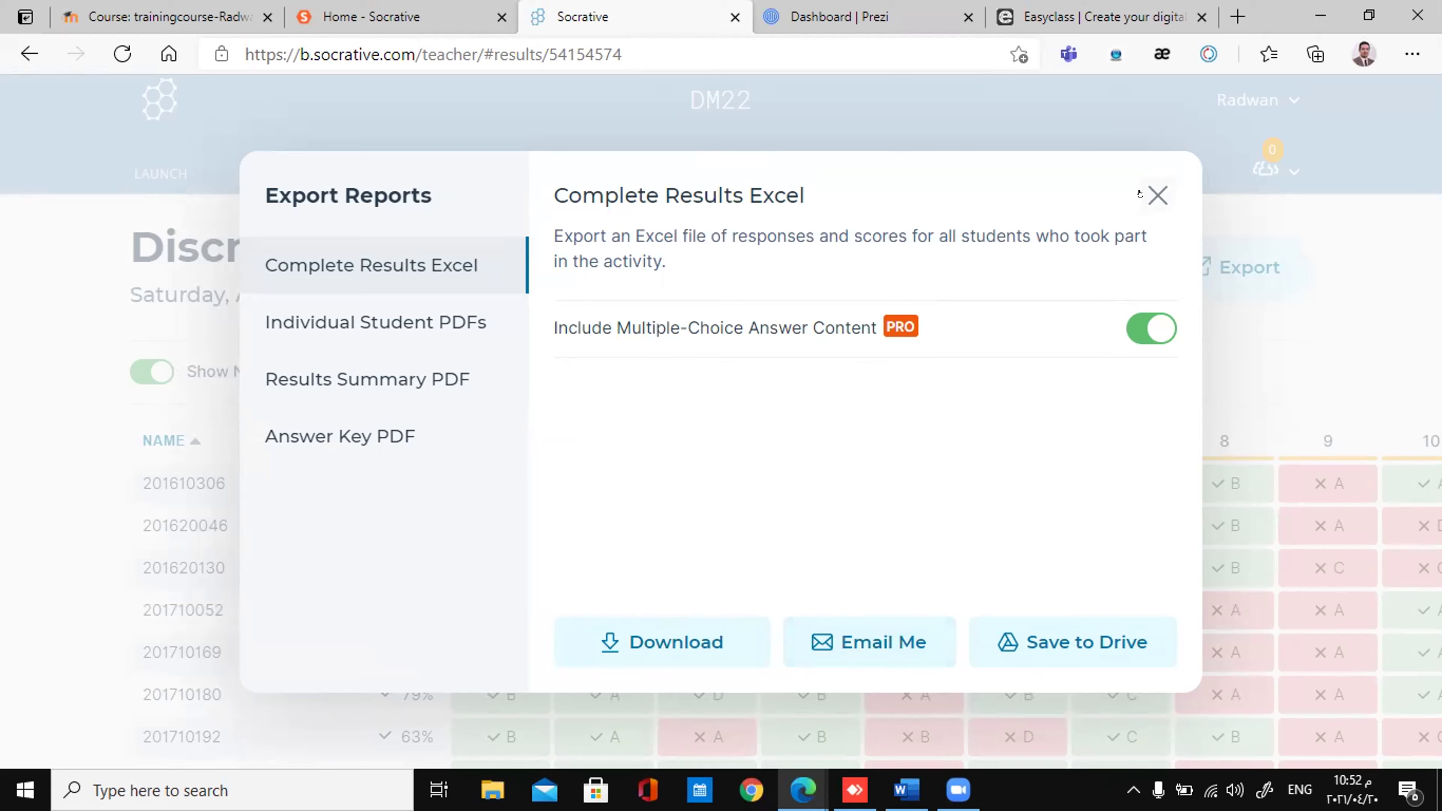
click(1156, 197)
click(590, 173)
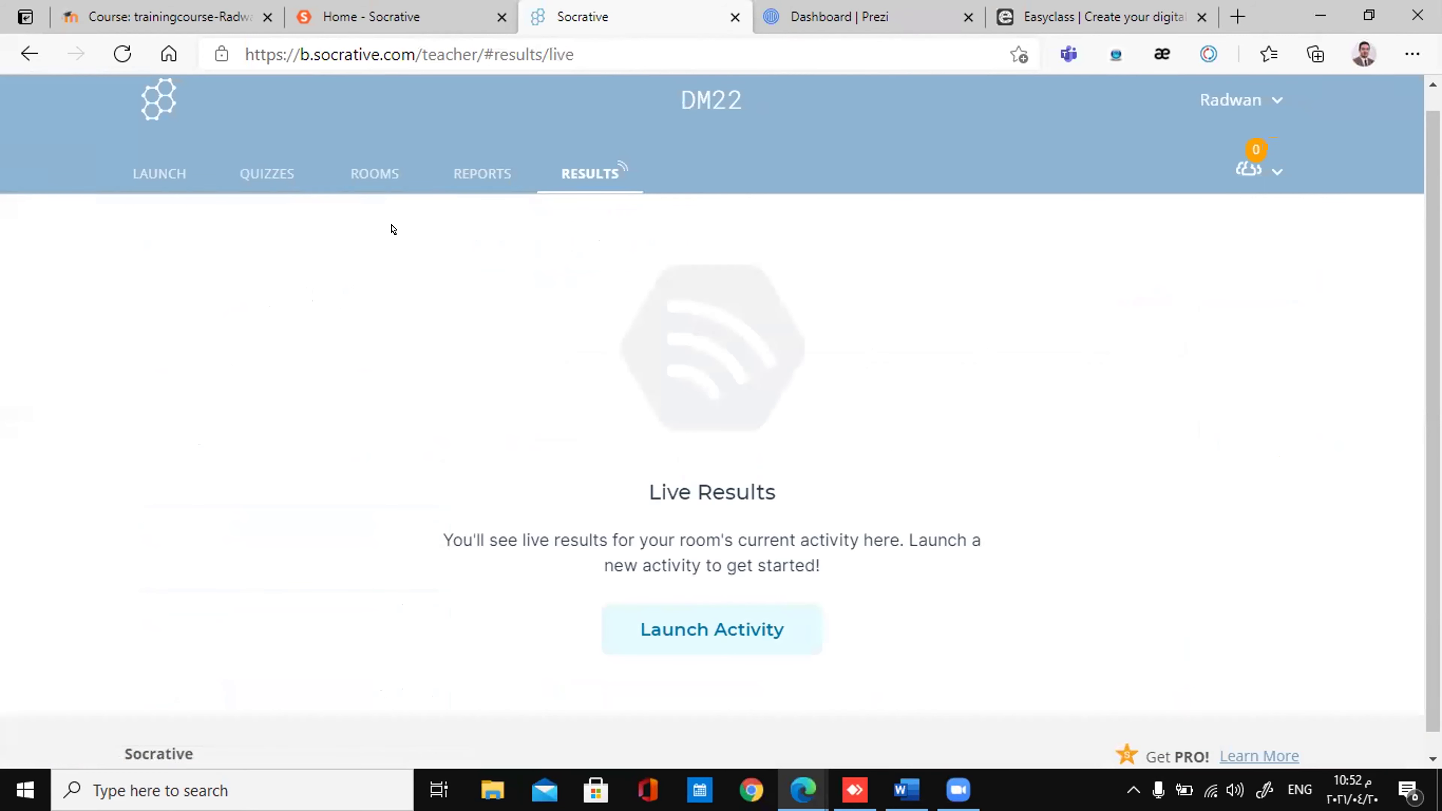
- Begin launching a quiz and choose Java Quiz, proceeding to its delivery method and settings
click(162, 173)
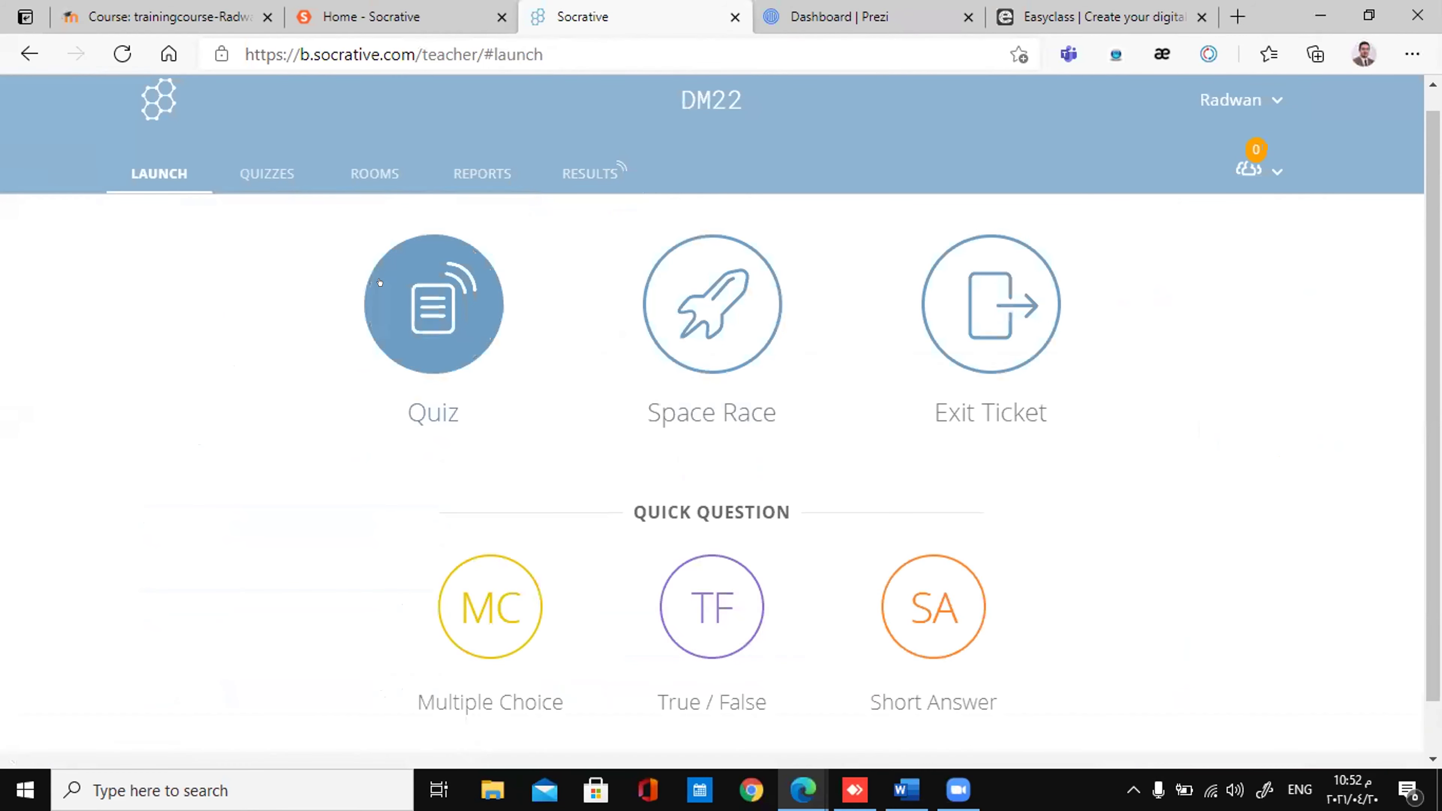
click(431, 295)
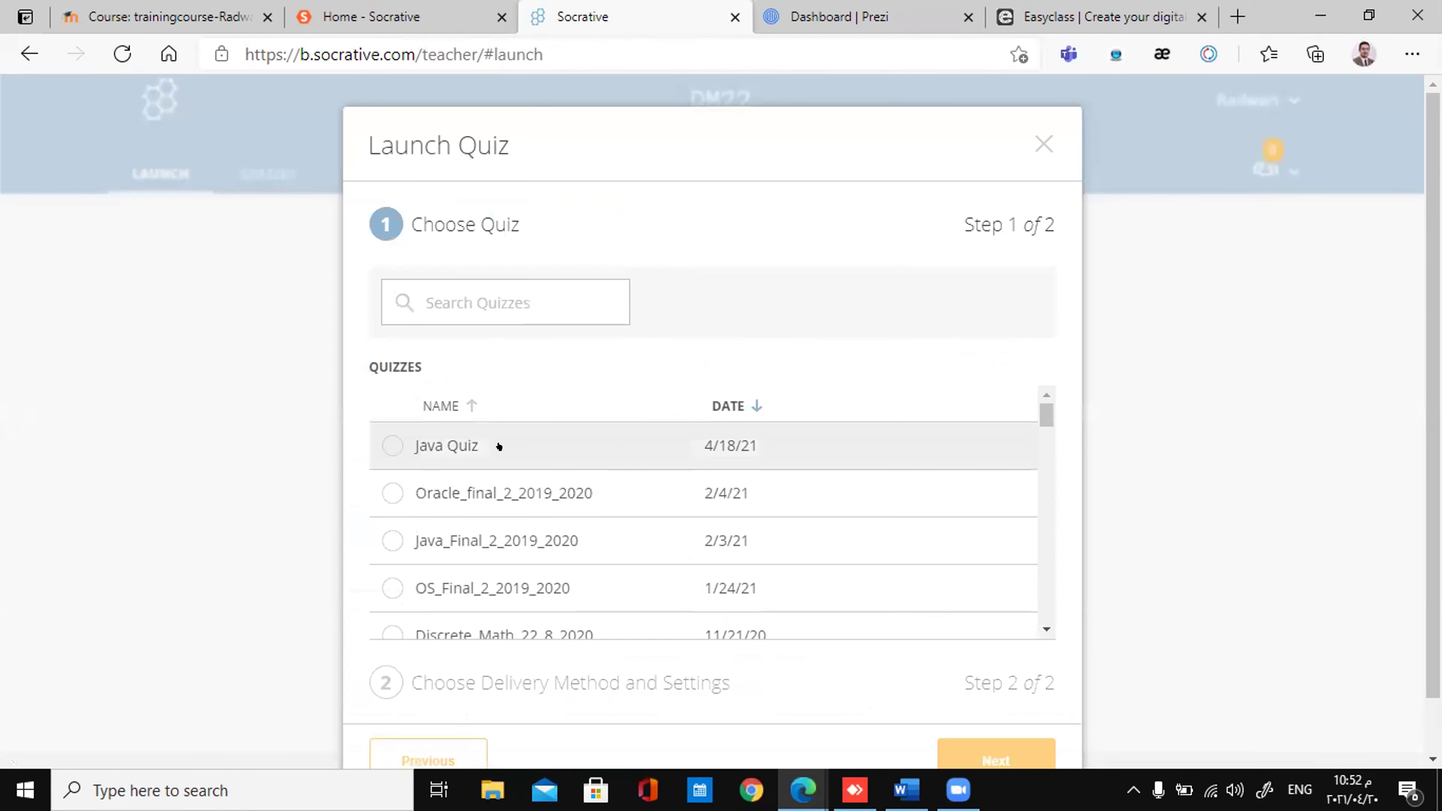
click(568, 448)
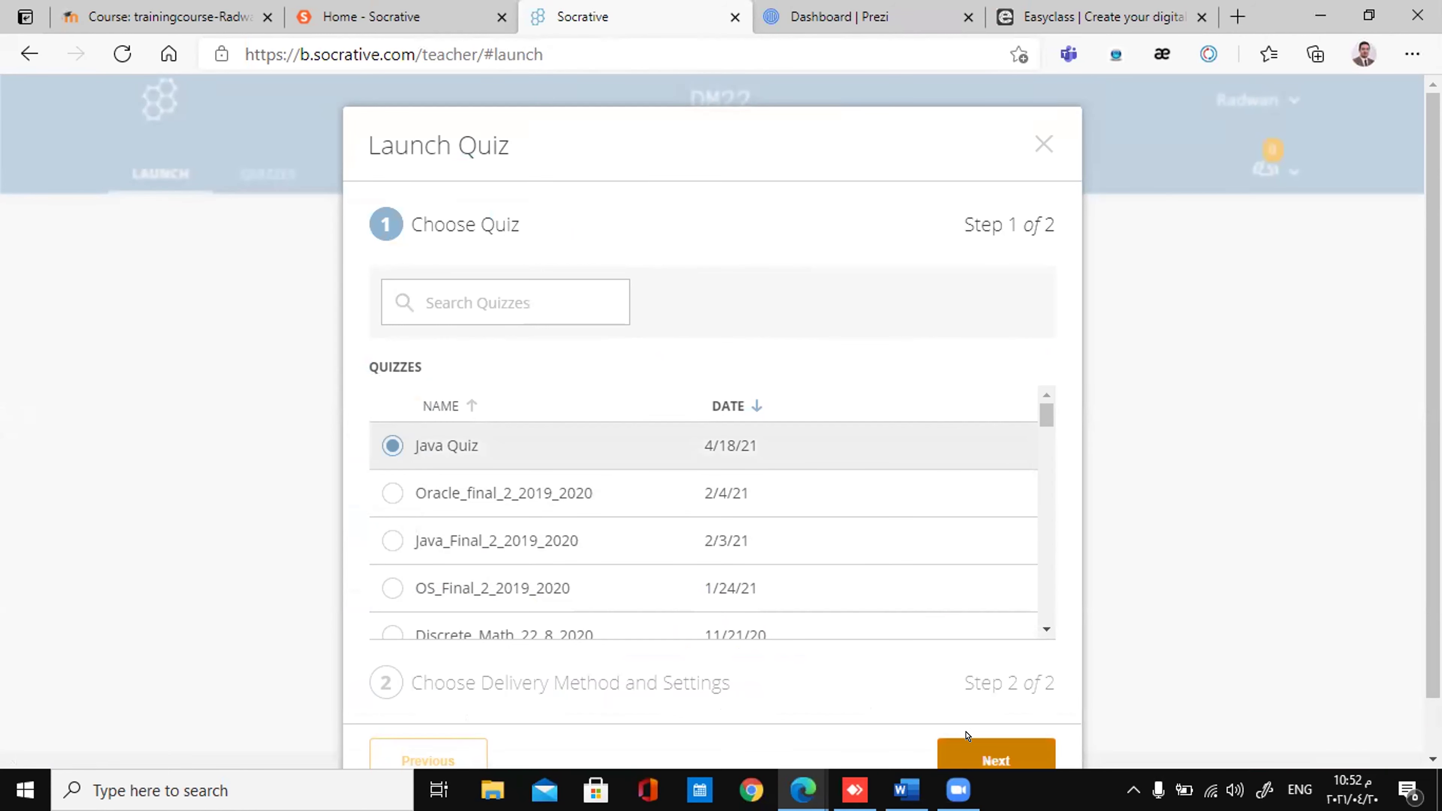
click(968, 750)
- Start Java Quiz with Open Navigation delivery, Shuffle Questions, Shuffle Answers and Show Final Score enabled
click(499, 484)
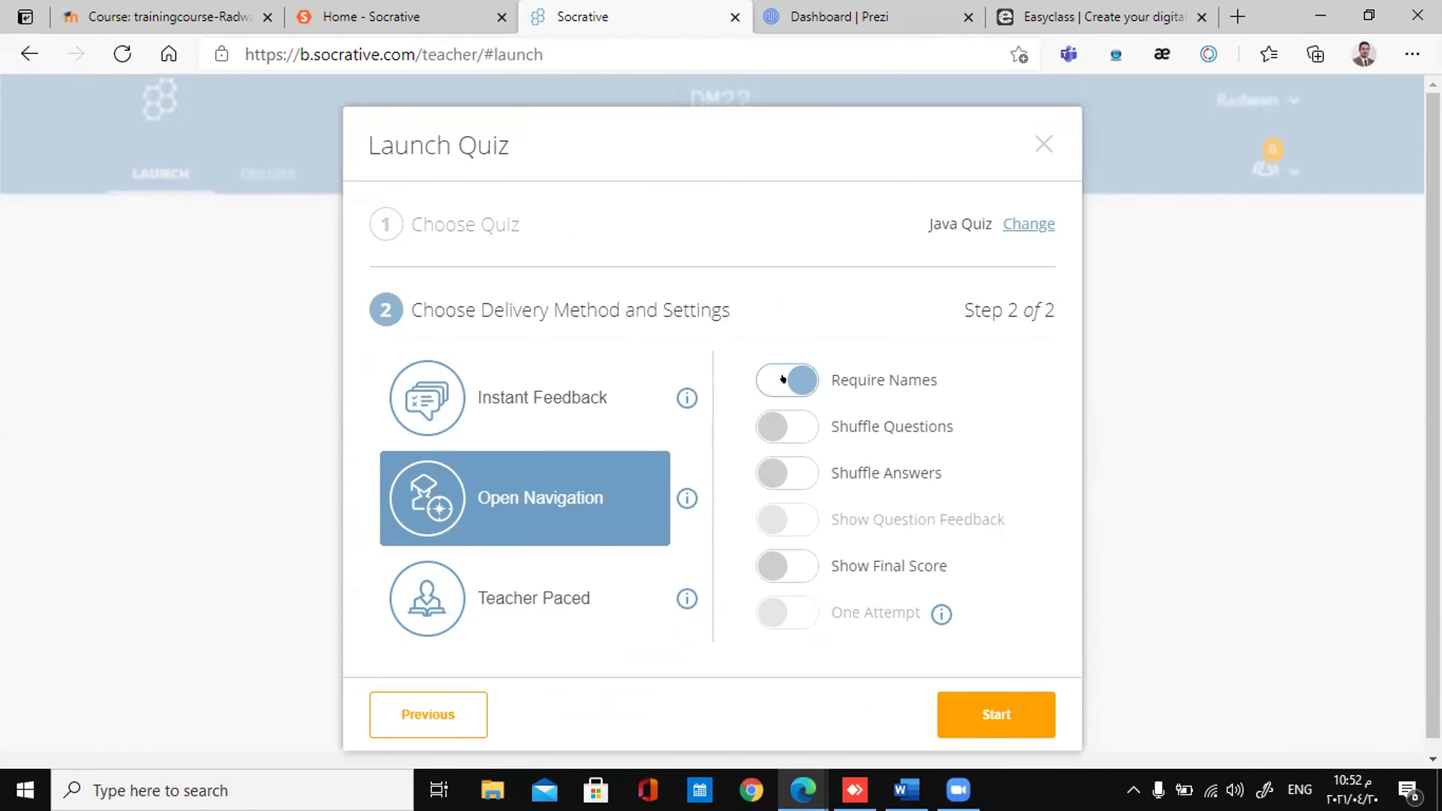
click(797, 420)
click(802, 469)
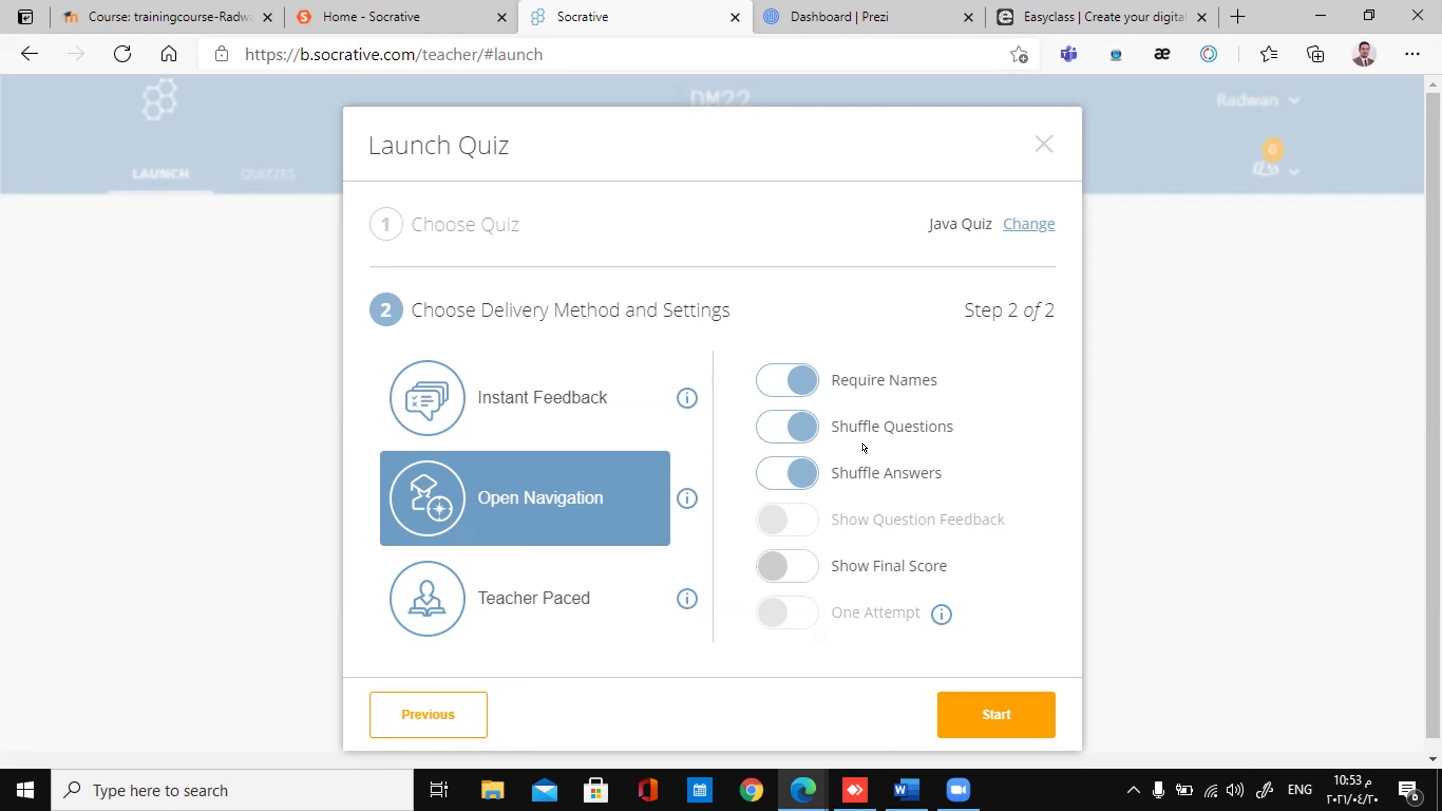
click(832, 567)
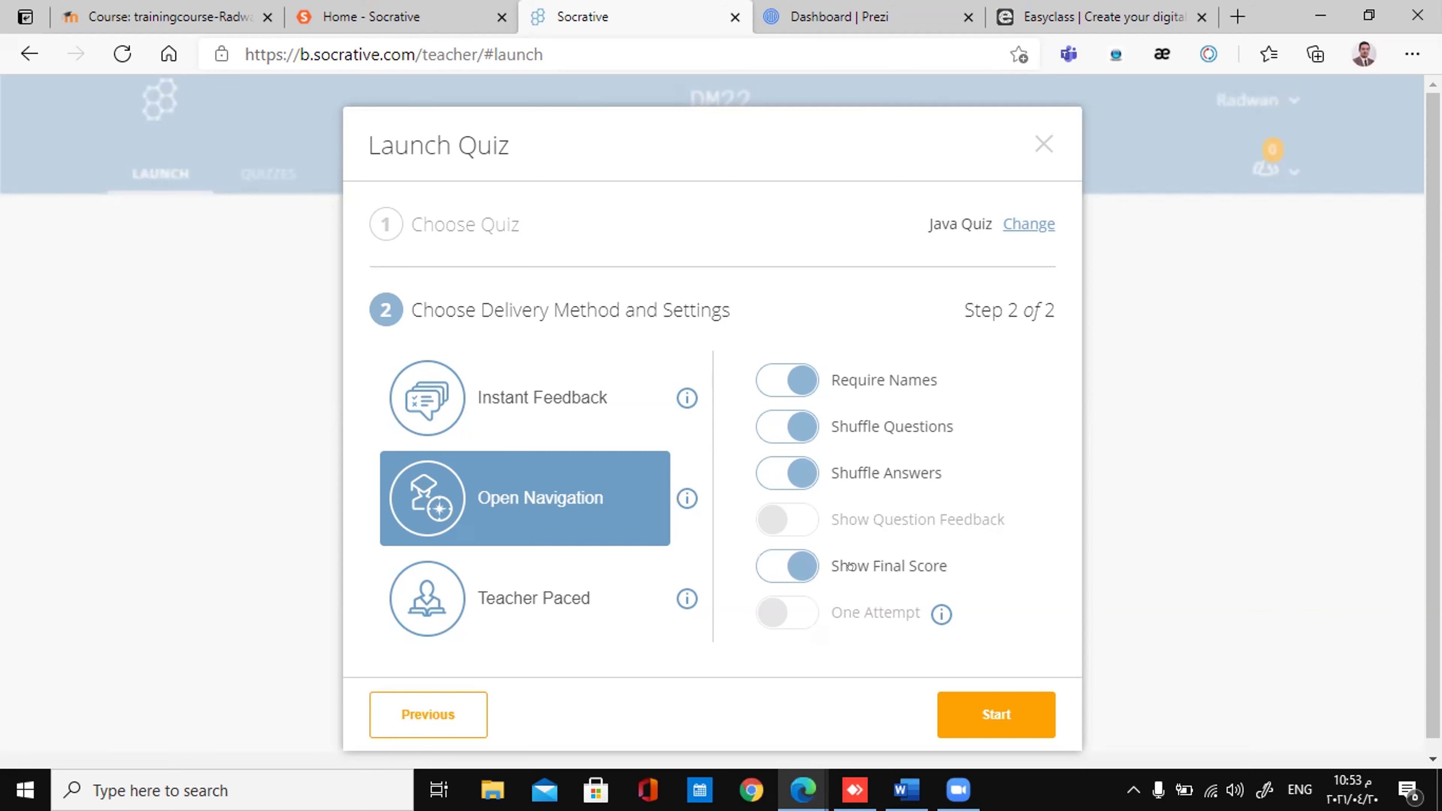
click(815, 552)
click(800, 565)
click(996, 715)
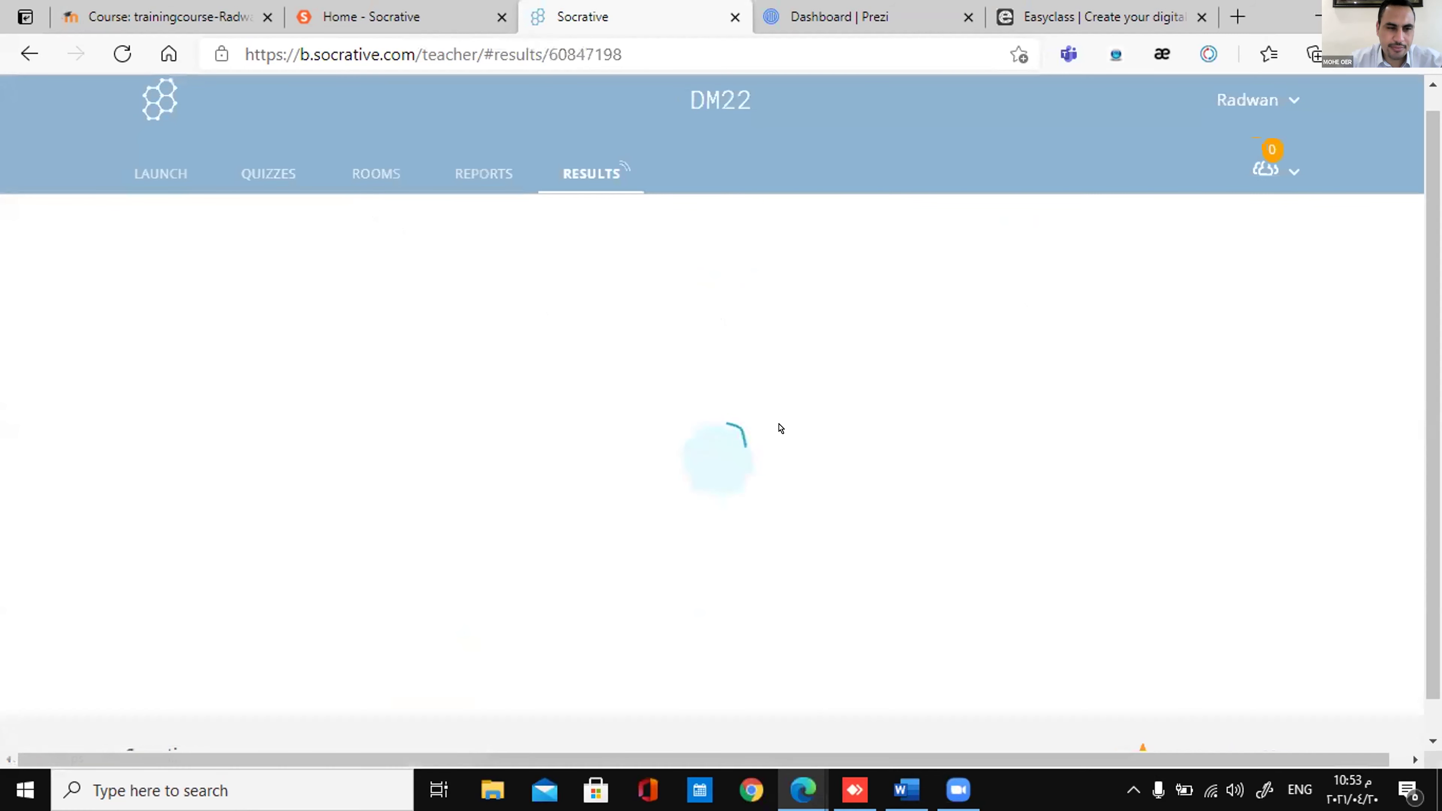
click(612, 212)
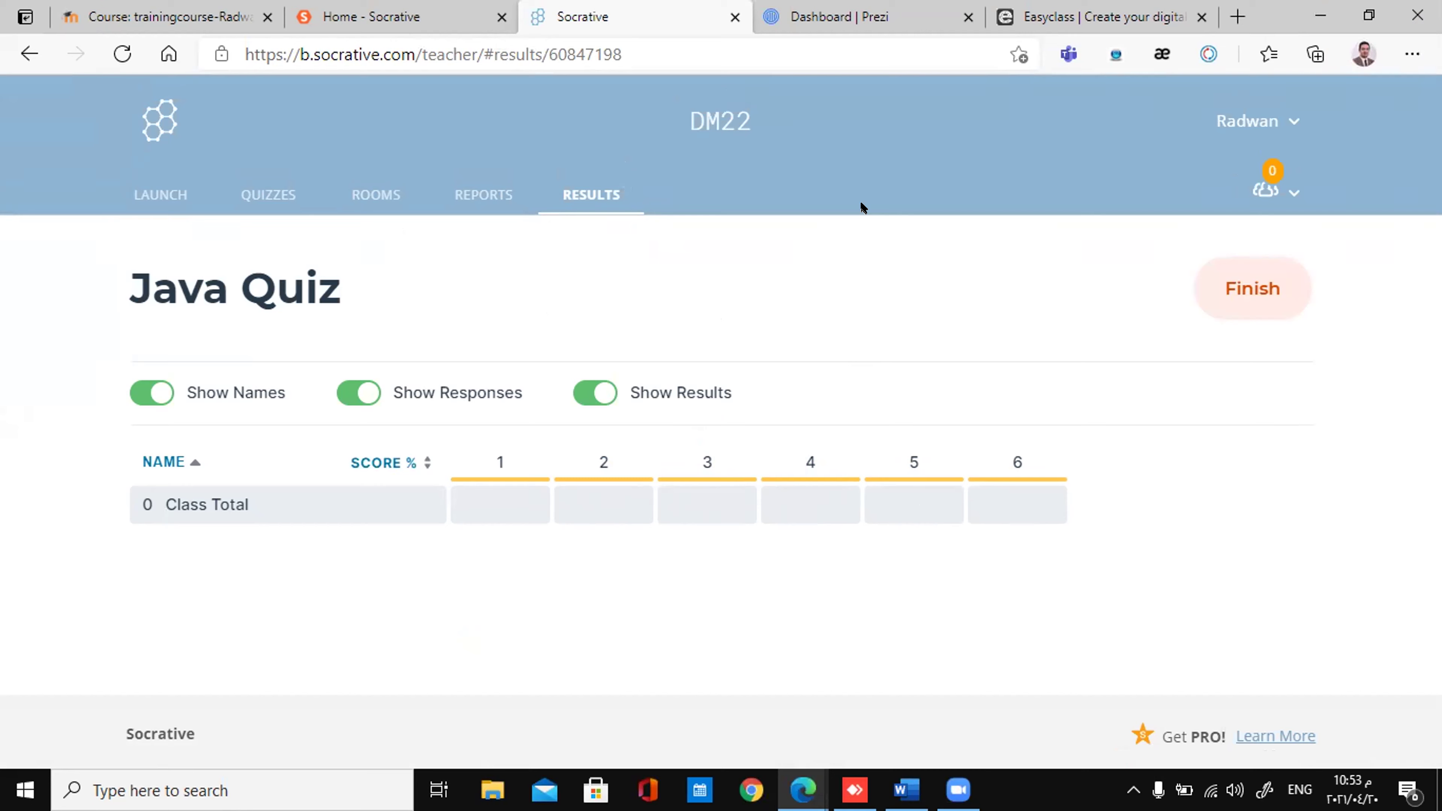
- Switch to the Prezi dashboard and open the Distance Learning project for presenting
click(879, 20)
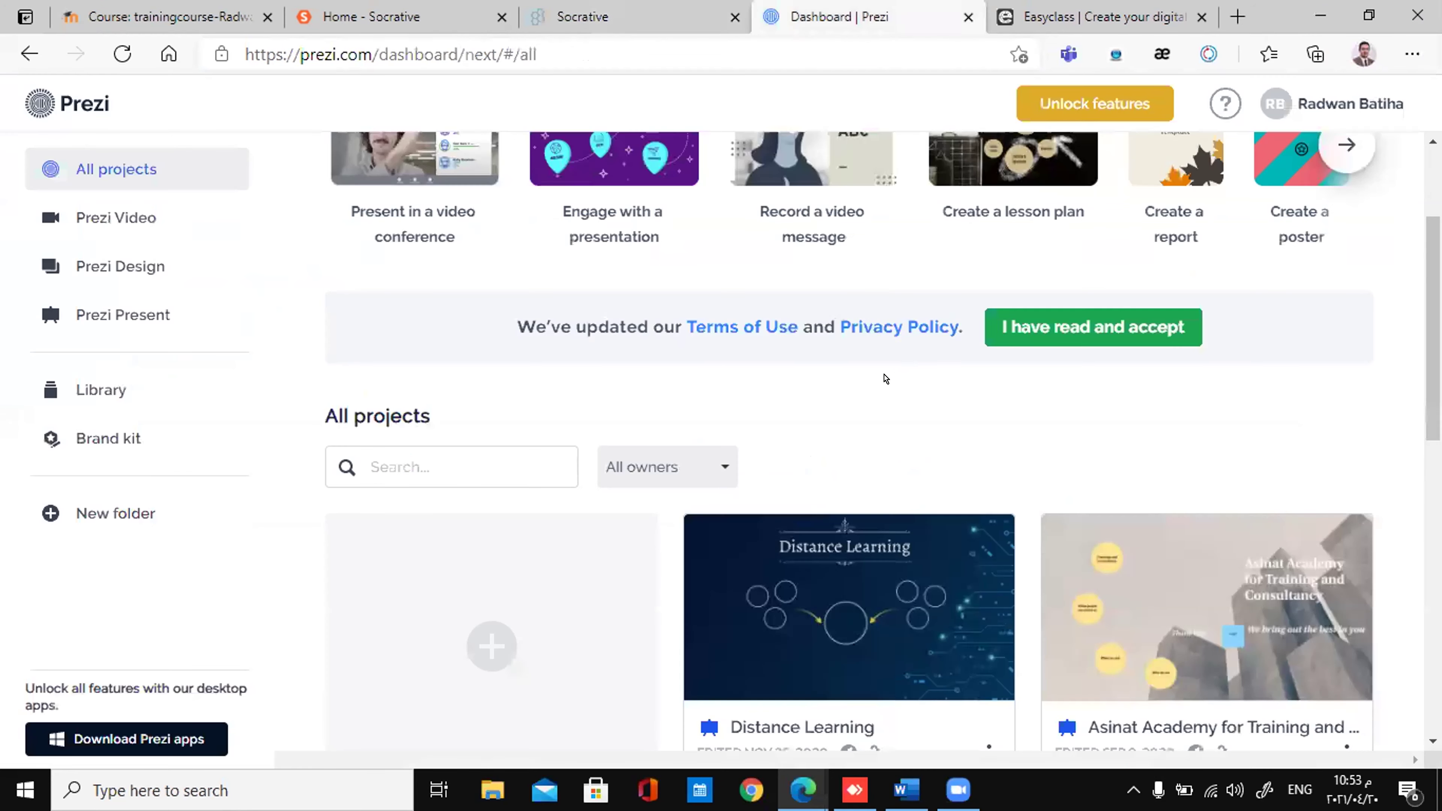
scroll(885, 378, up, 1)
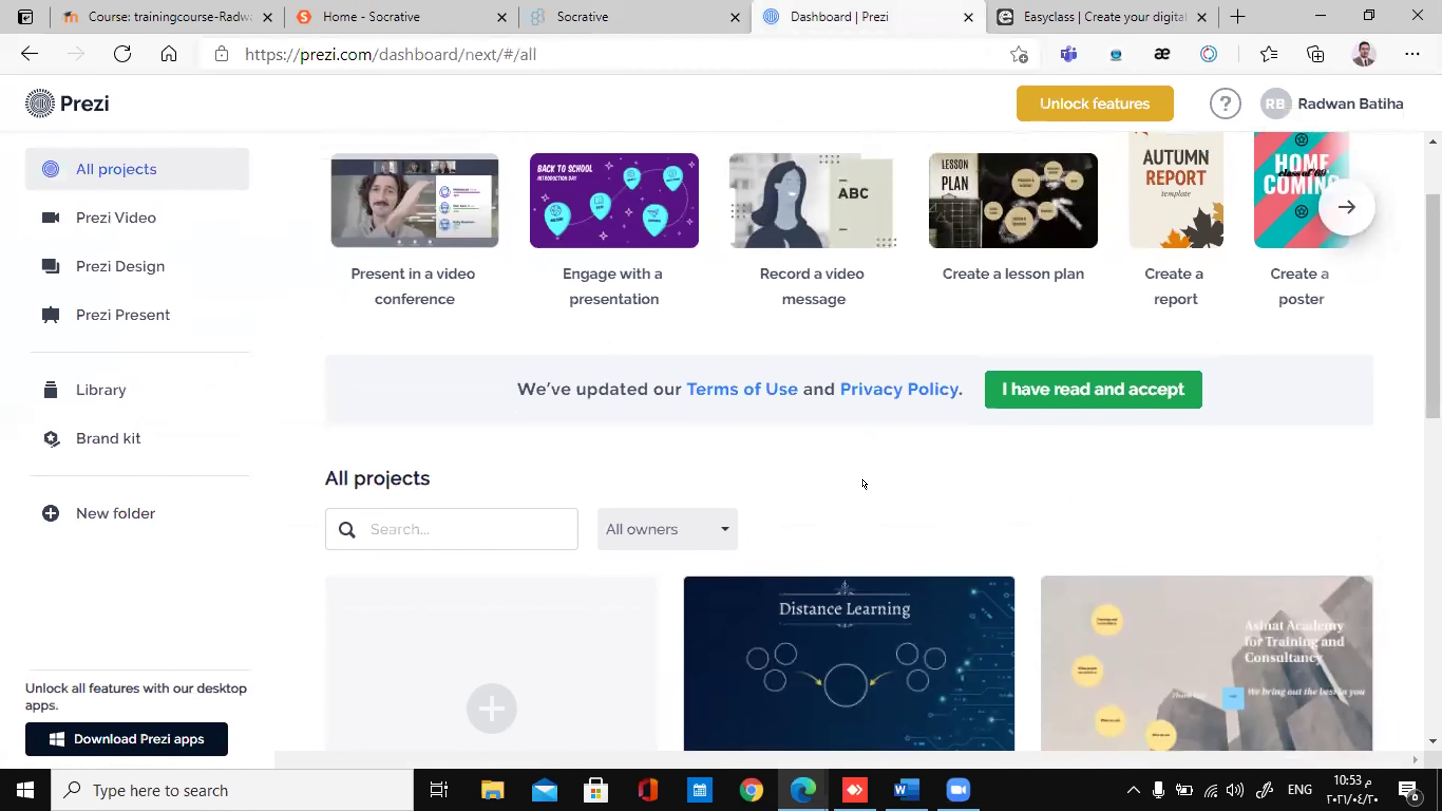
scroll(863, 483, down, 2)
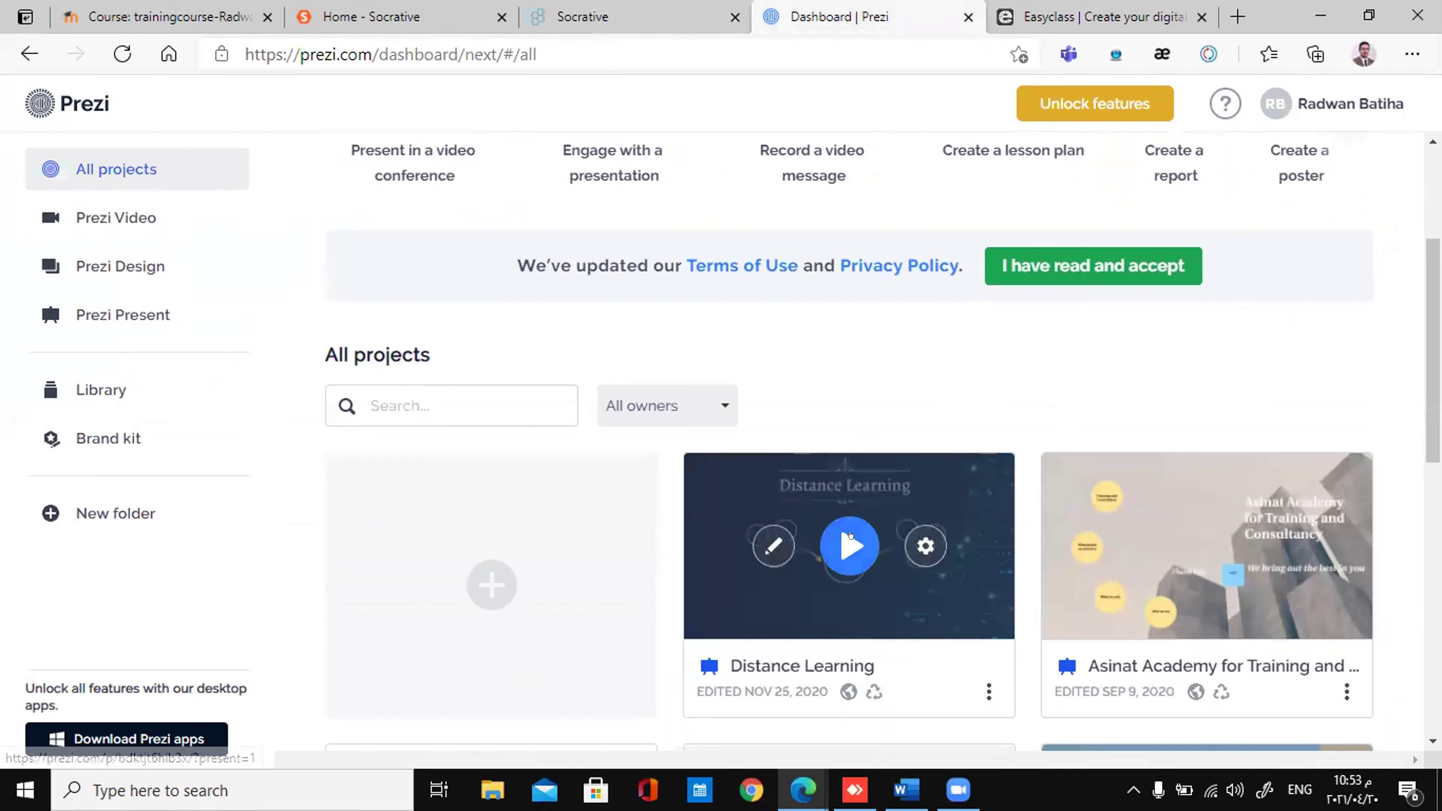
click(850, 537)
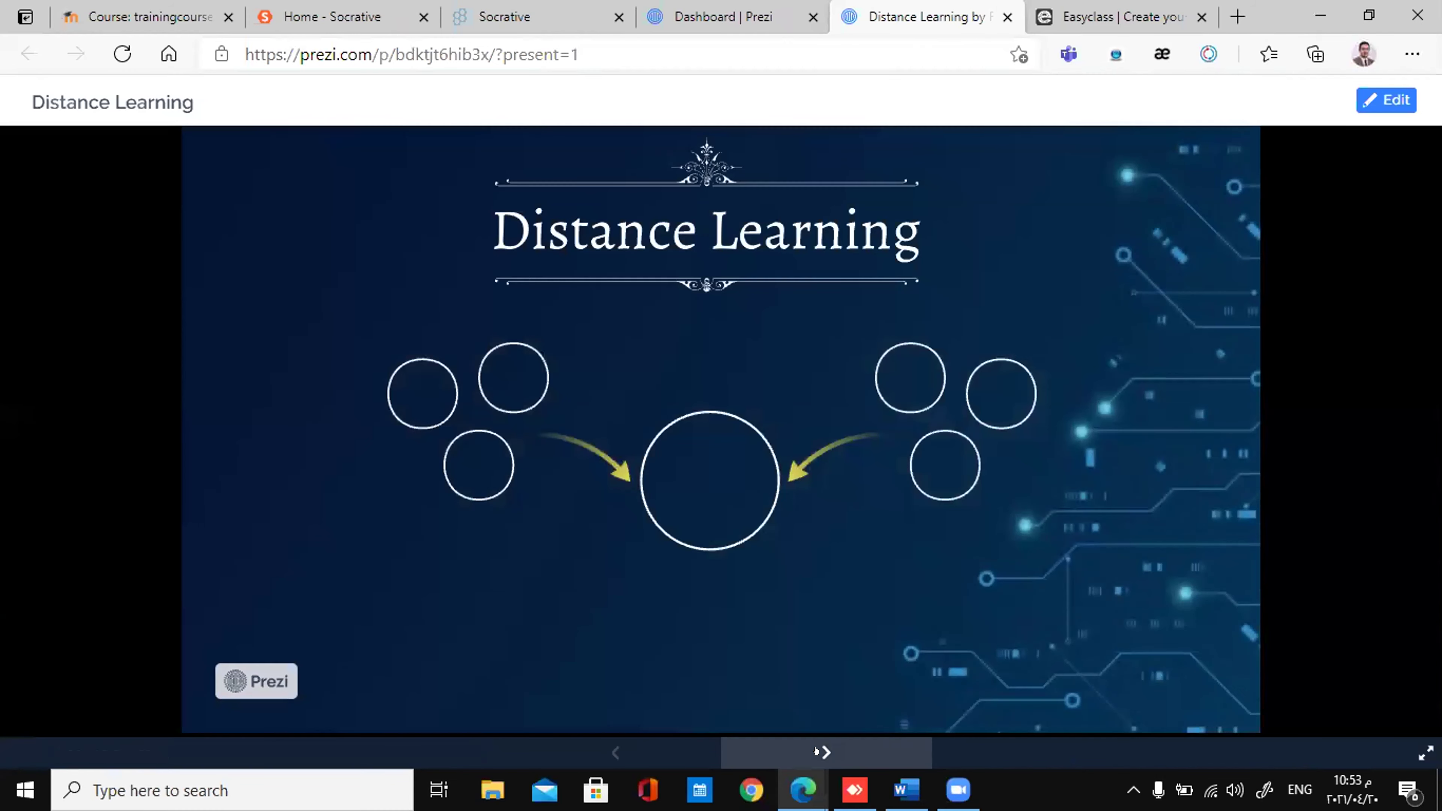
- Advance through the Distance Learning presentation to show its zooming transitions between the circle groups
click(815, 746)
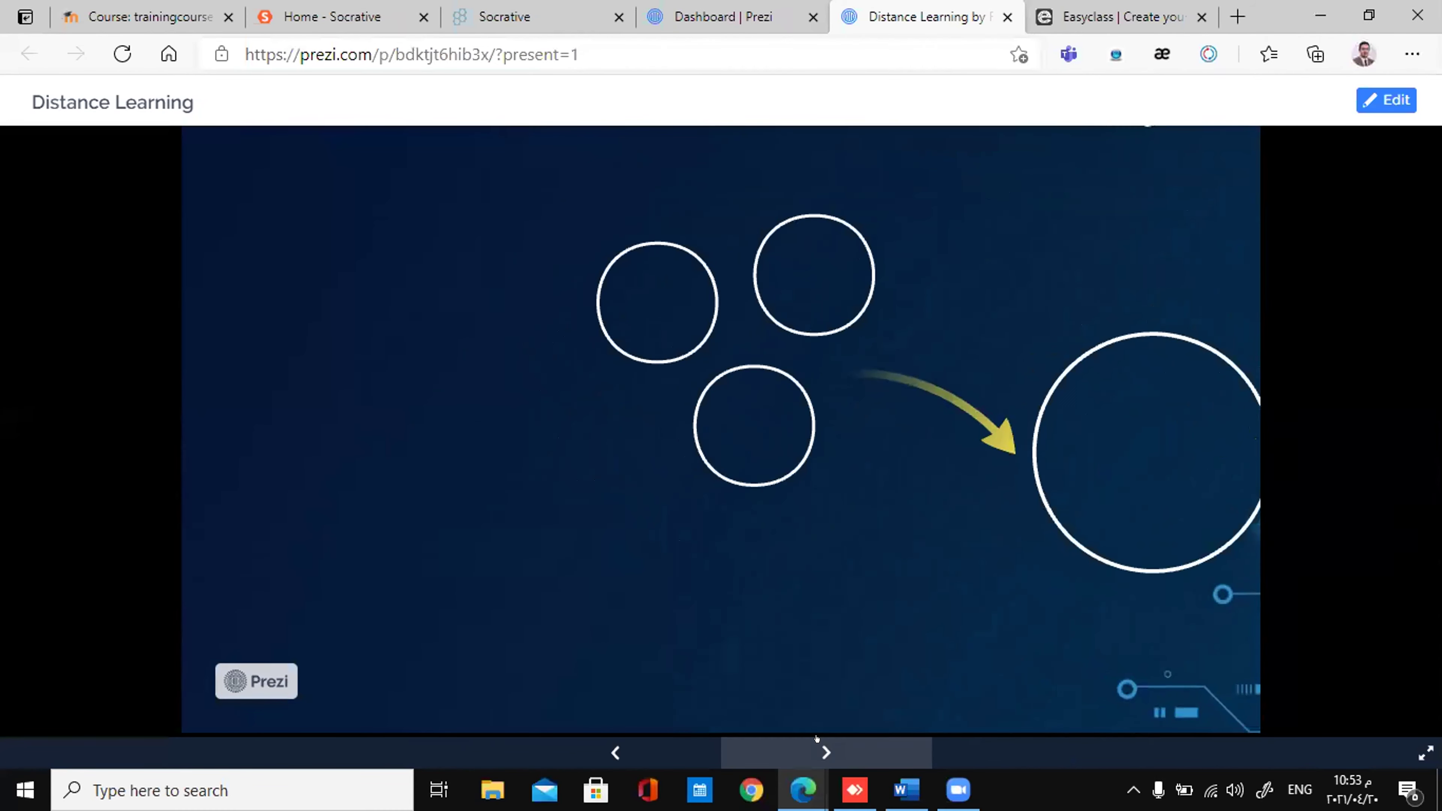
click(815, 747)
click(816, 739)
click(816, 740)
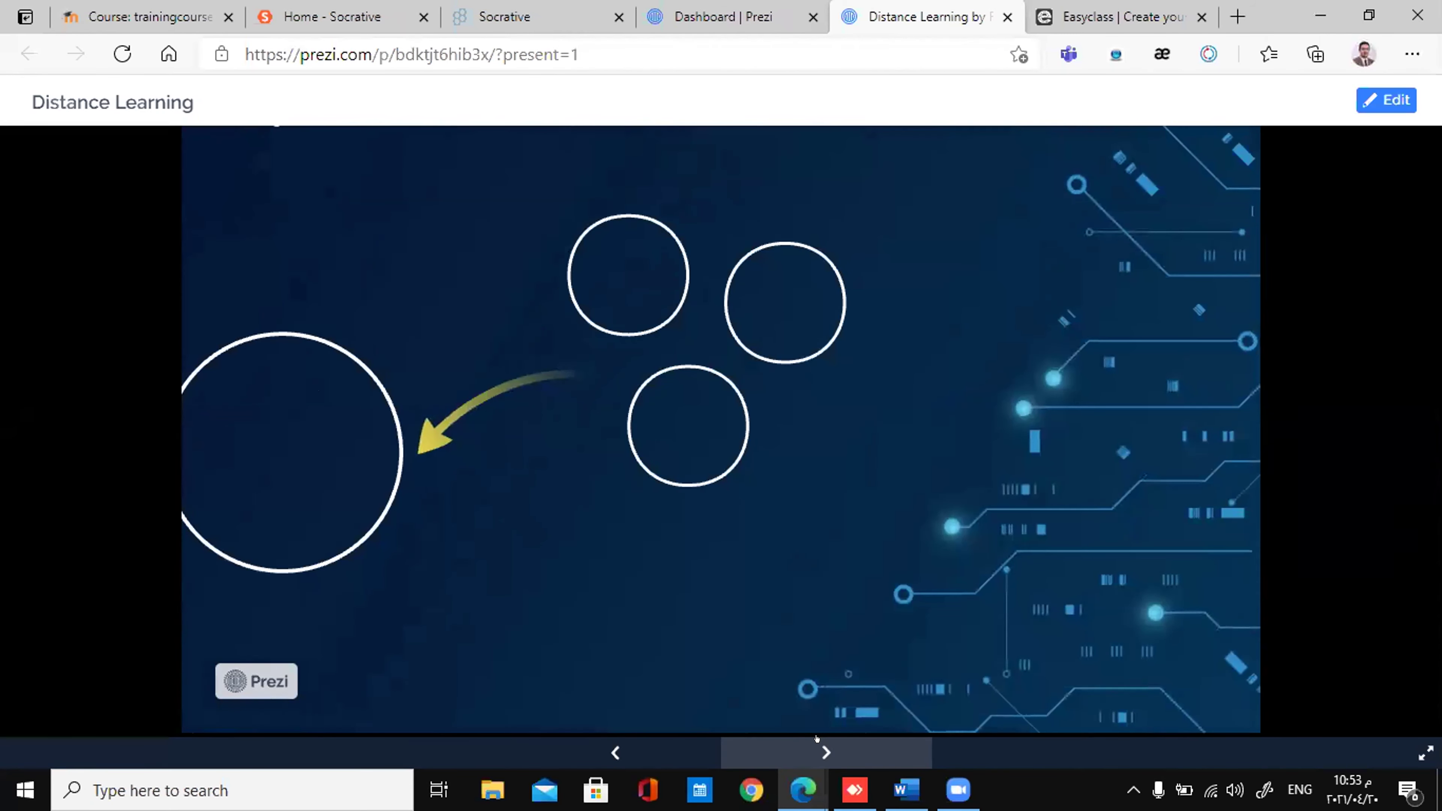
- Play the rest of the Distance Learning presentation through the remaining circles, ending on the full overview
click(816, 739)
click(816, 740)
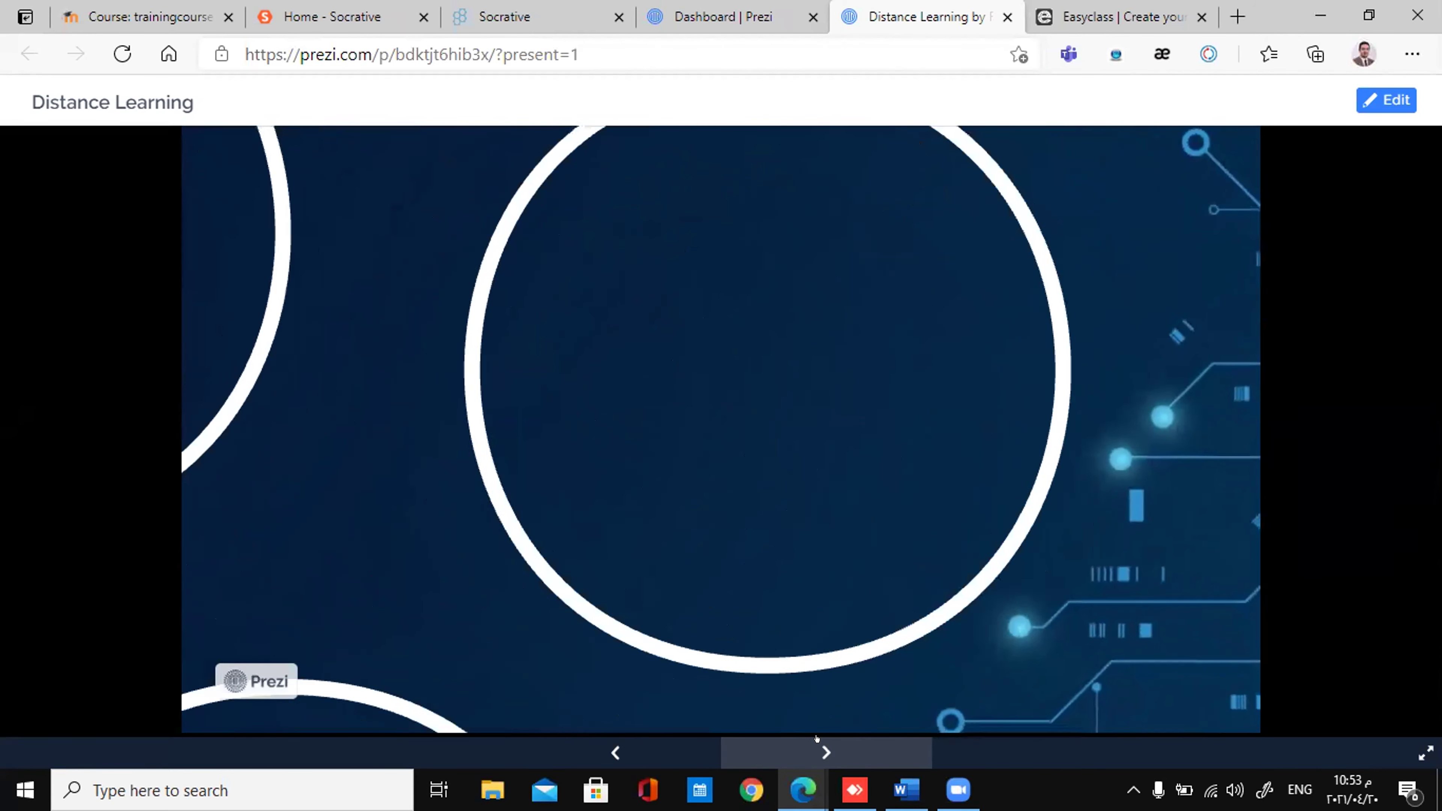
click(815, 739)
click(815, 739)
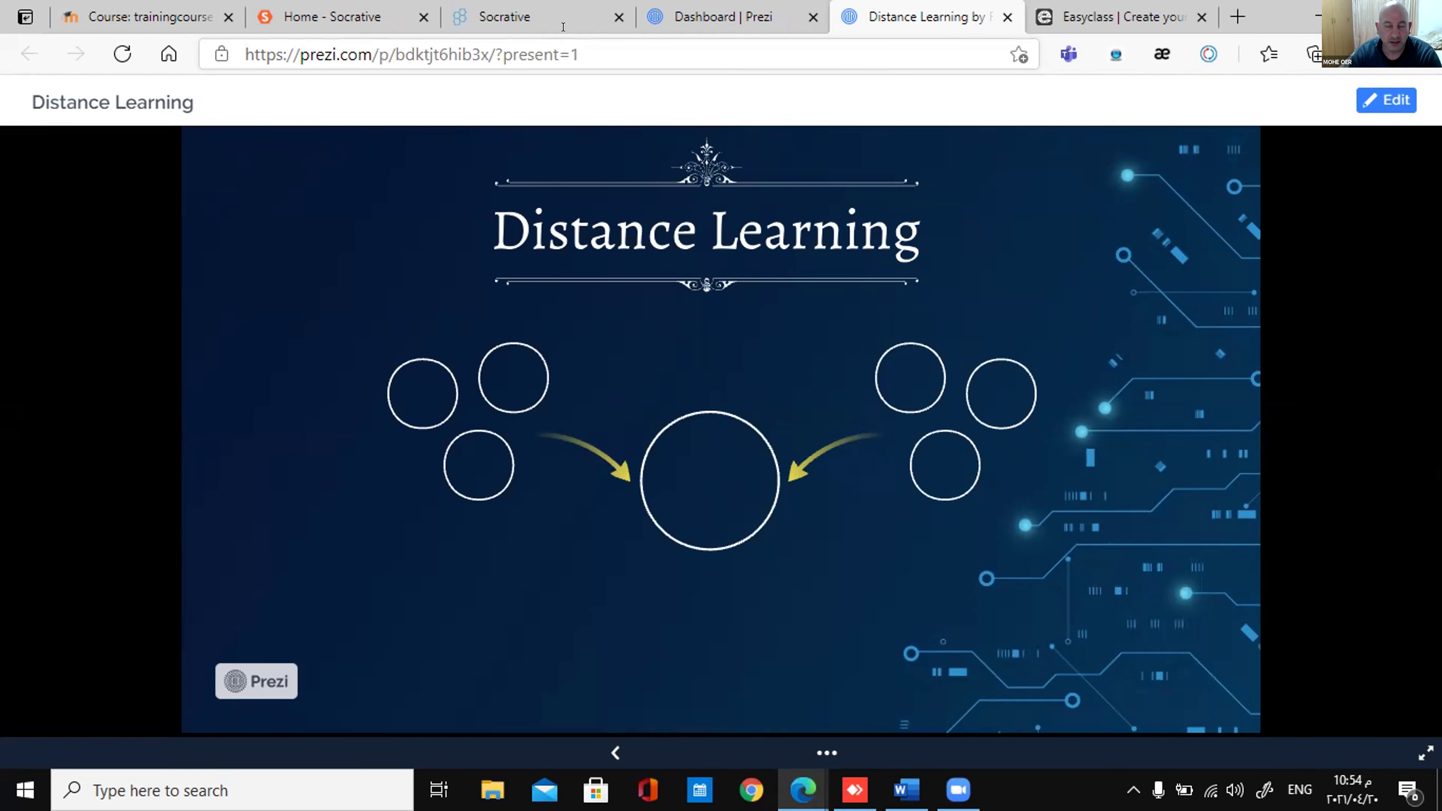
- Switch to Socrative, go to the list of quizzes and try to create a quiz folder
click(540, 33)
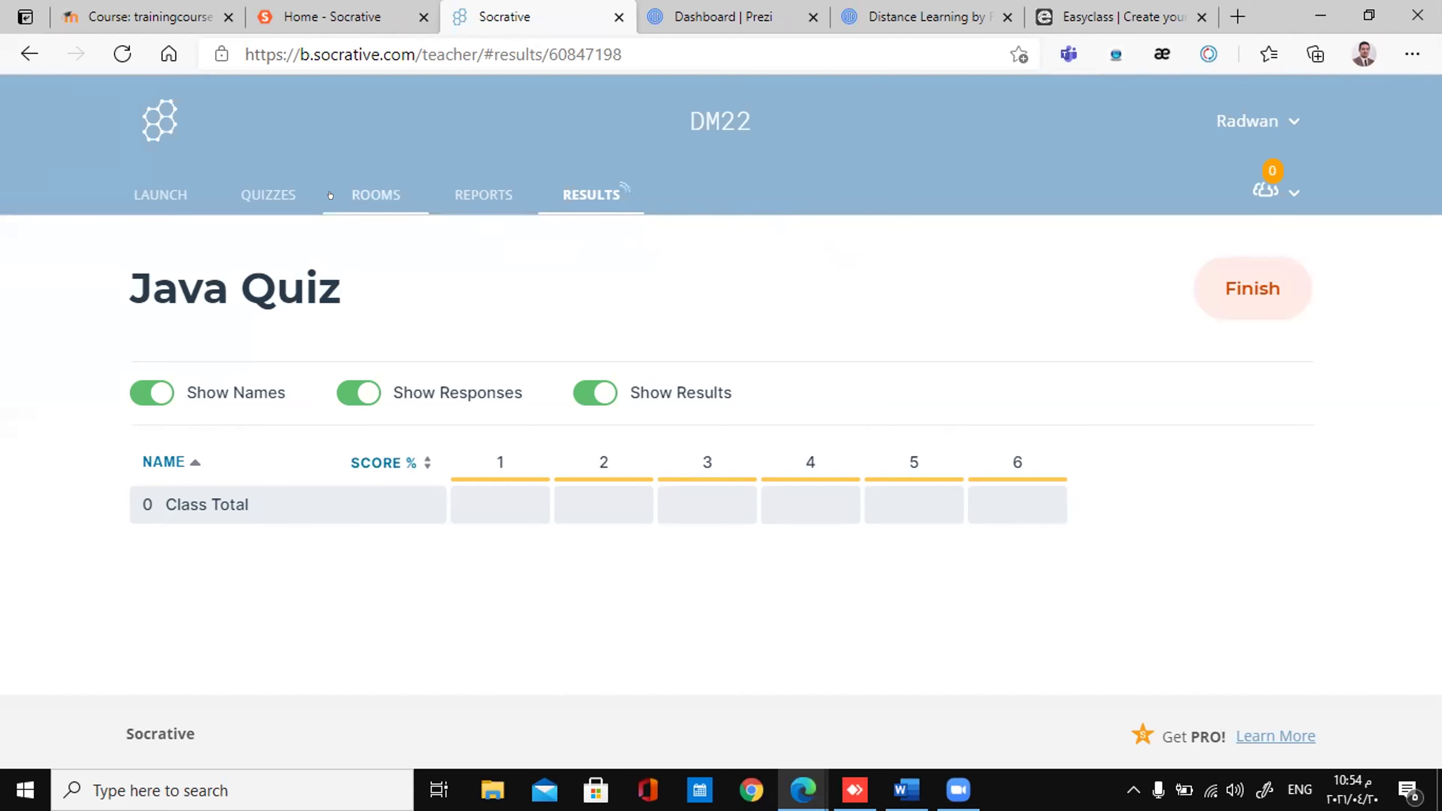
click(273, 196)
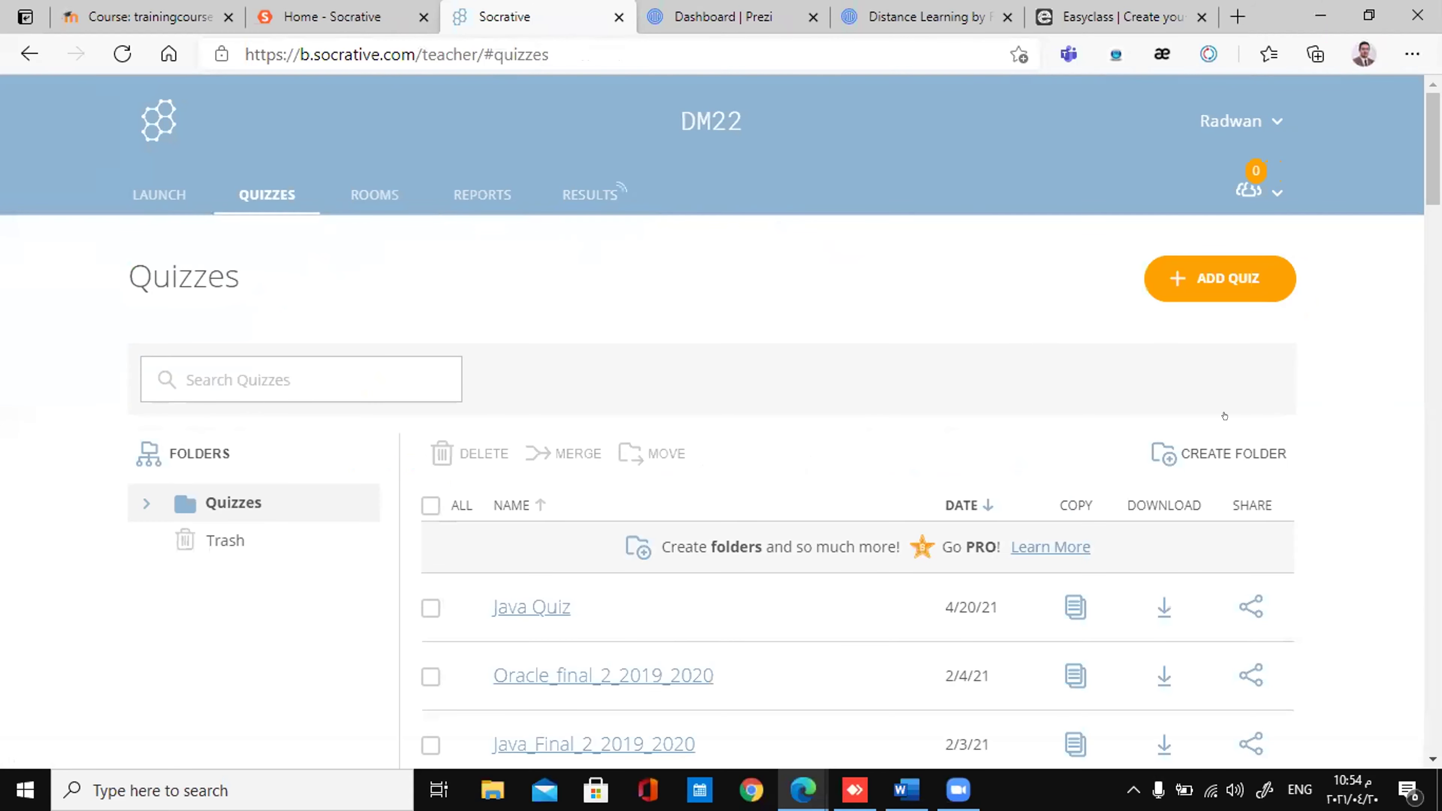
scroll(1254, 362, down, 1)
click(1249, 436)
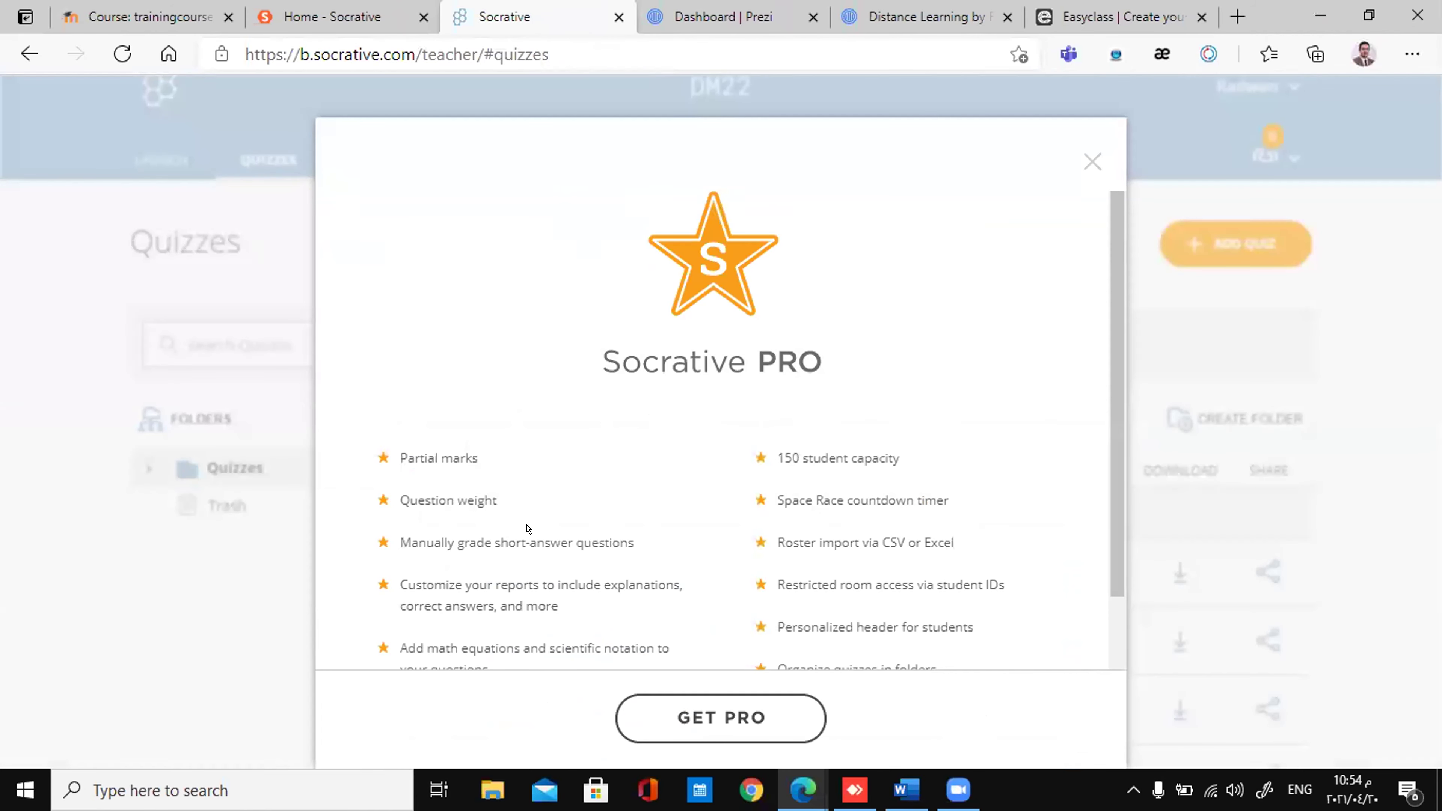
- Review the full Socrative PRO feature list, and close it to return to the quizzes
scroll(568, 412, down, 4)
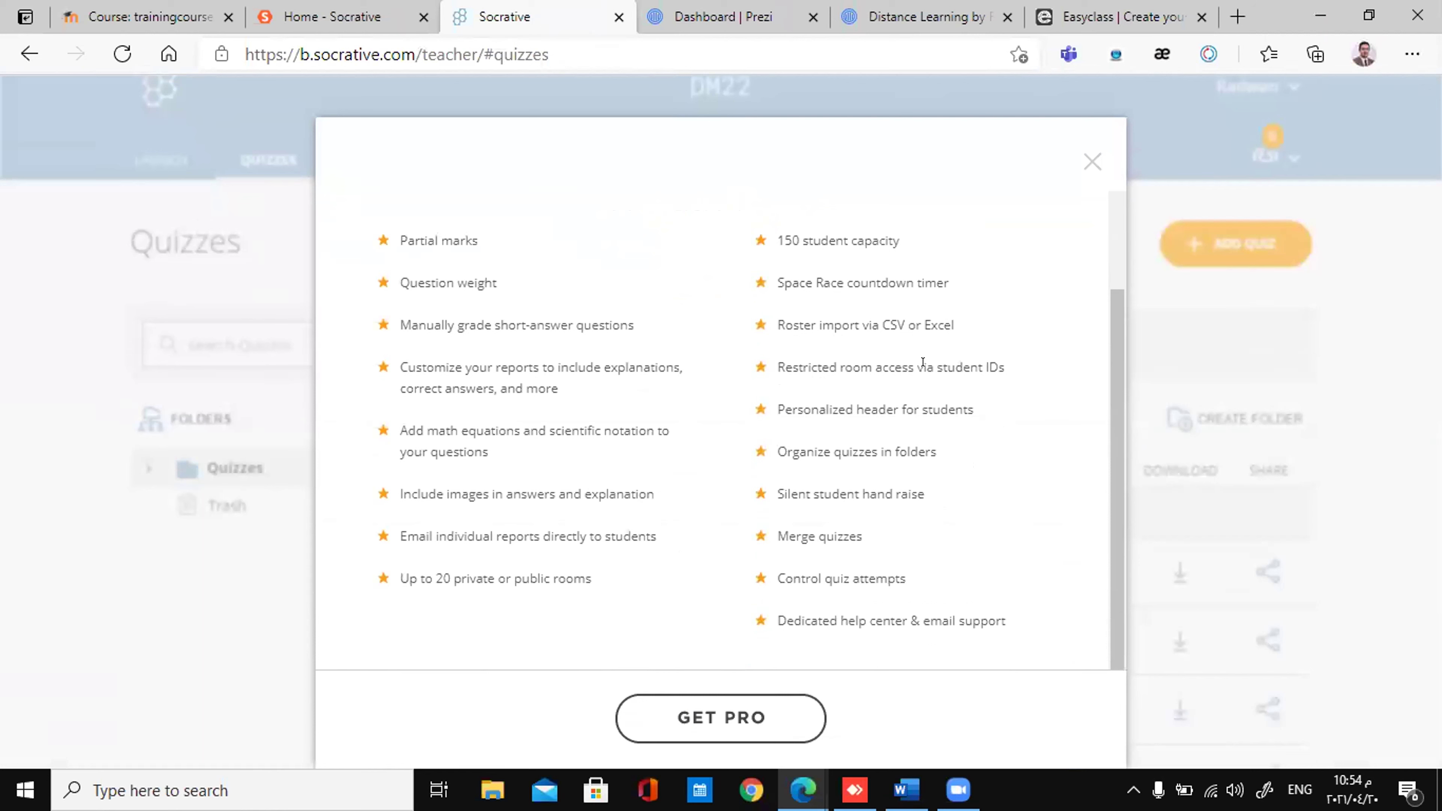
scroll(923, 362, up, 4)
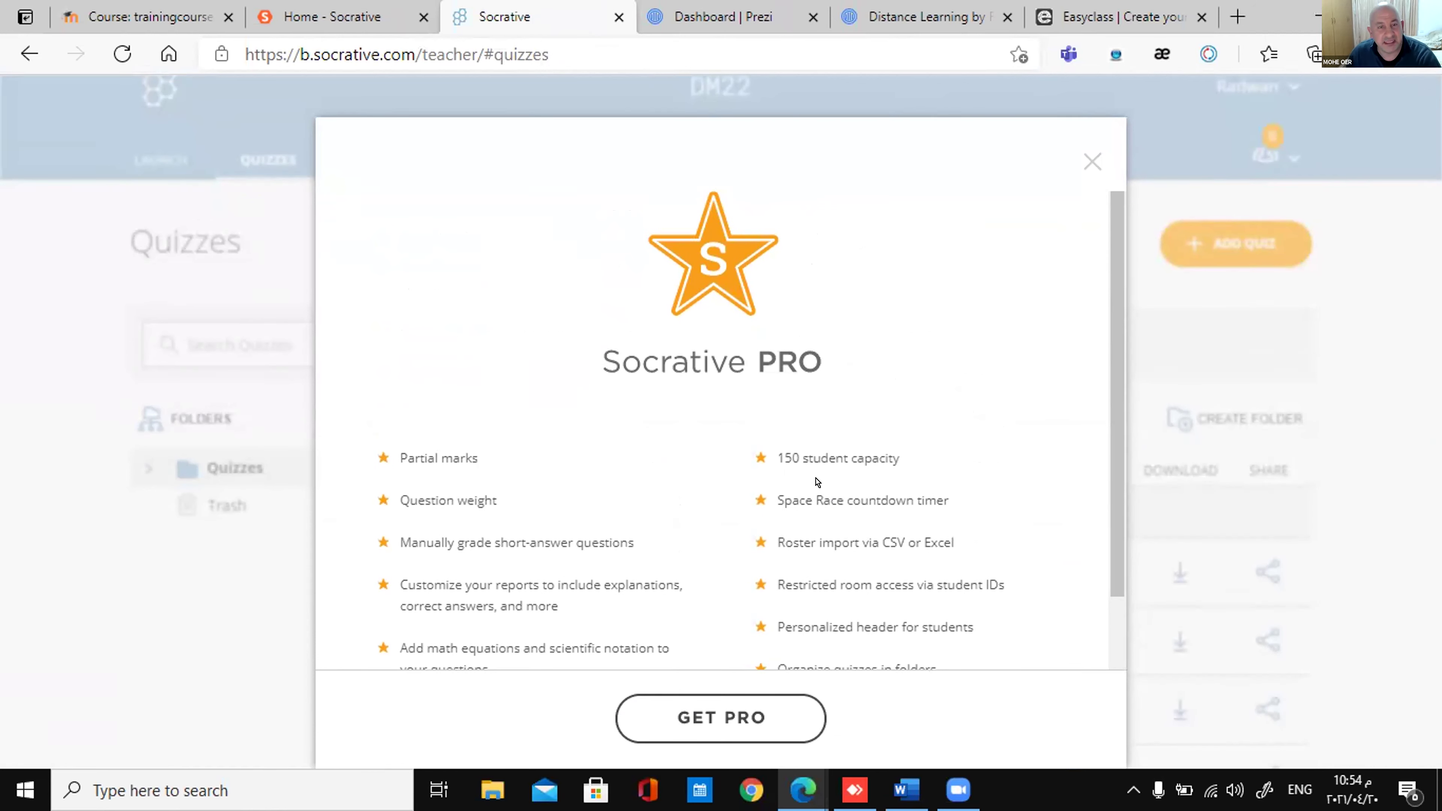
click(1141, 227)
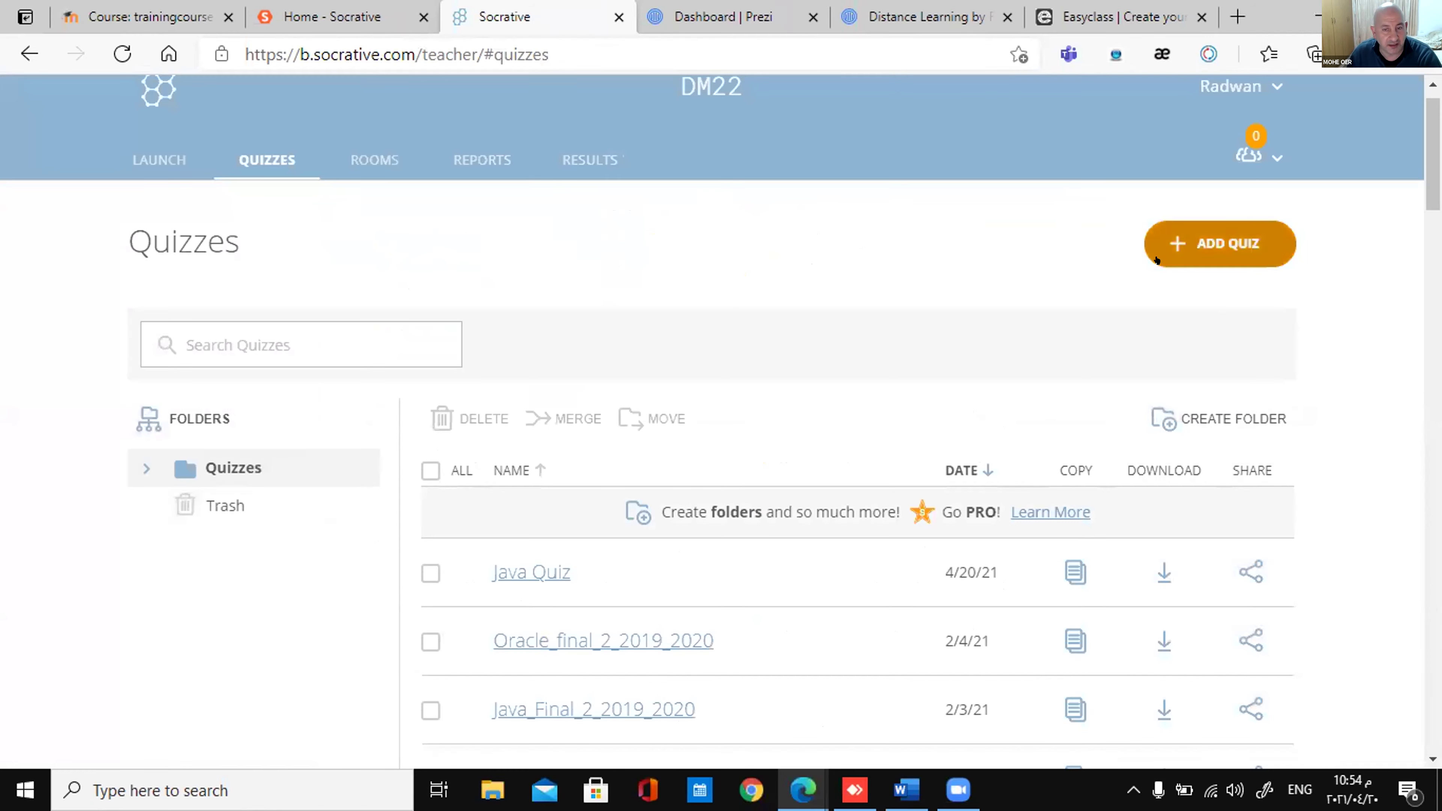